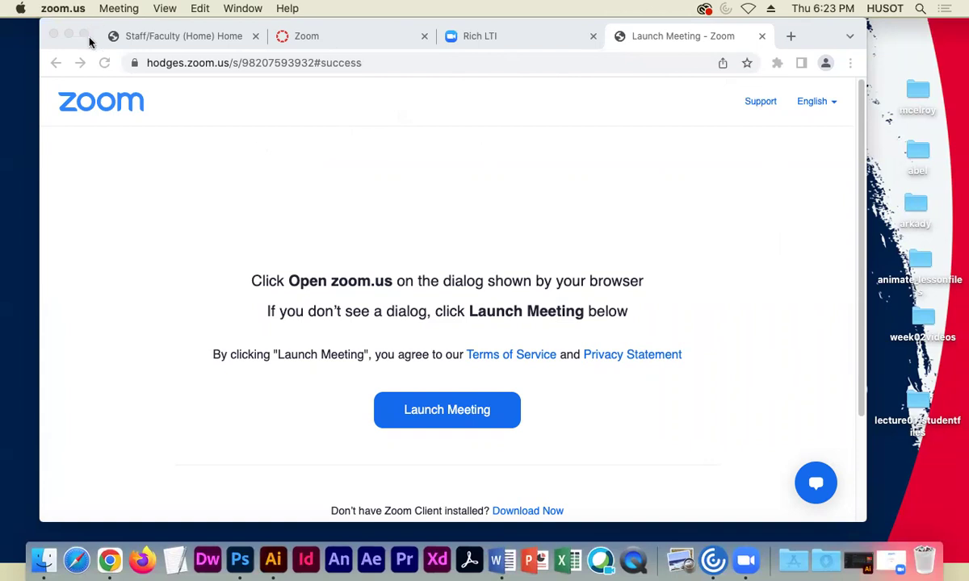
Switch to the Canvas course page in the browser and open the course's Modules list
click(285, 97)
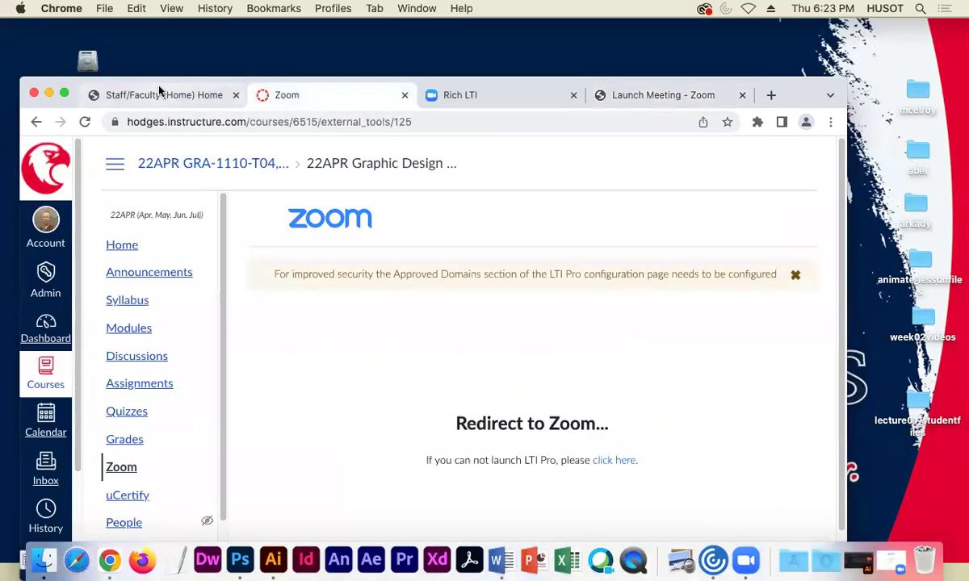
drag(137, 77, 146, 9)
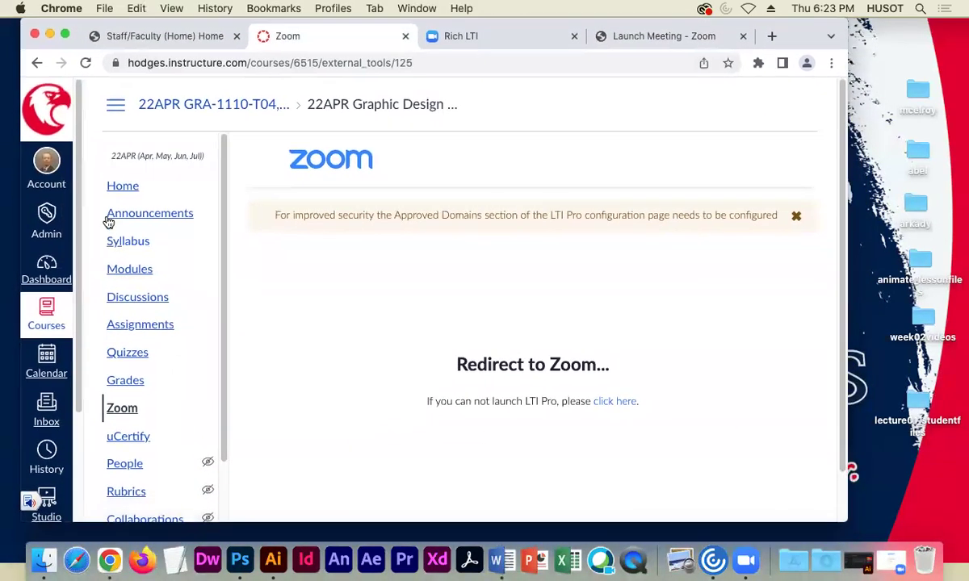
click(134, 268)
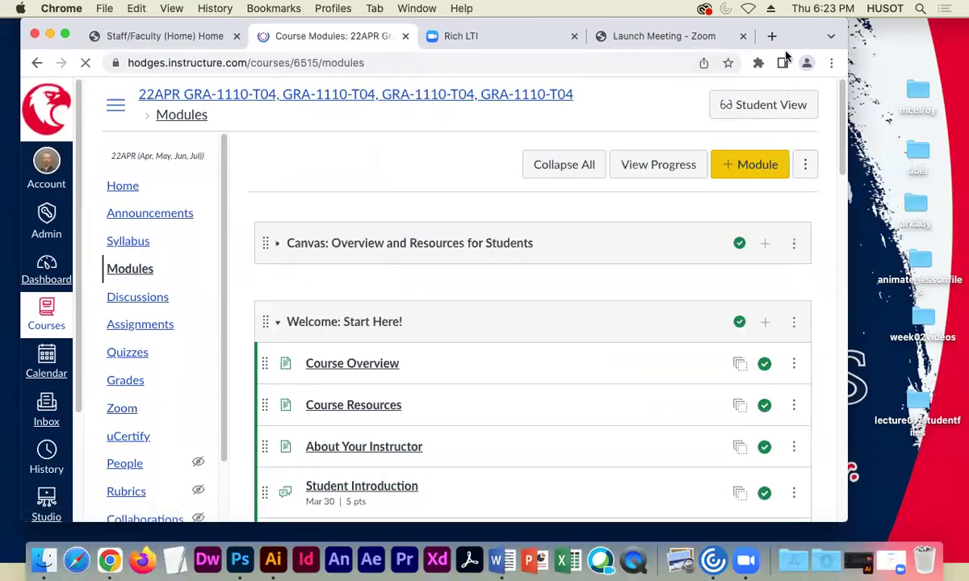
Review the Welcome, Module 1 Adobe Photoshop and Module 2 Adobe Illustrator sections of the modules list
scroll(285, 250, down, 3)
scroll(493, 327, down, 3)
scroll(493, 327, down, 15)
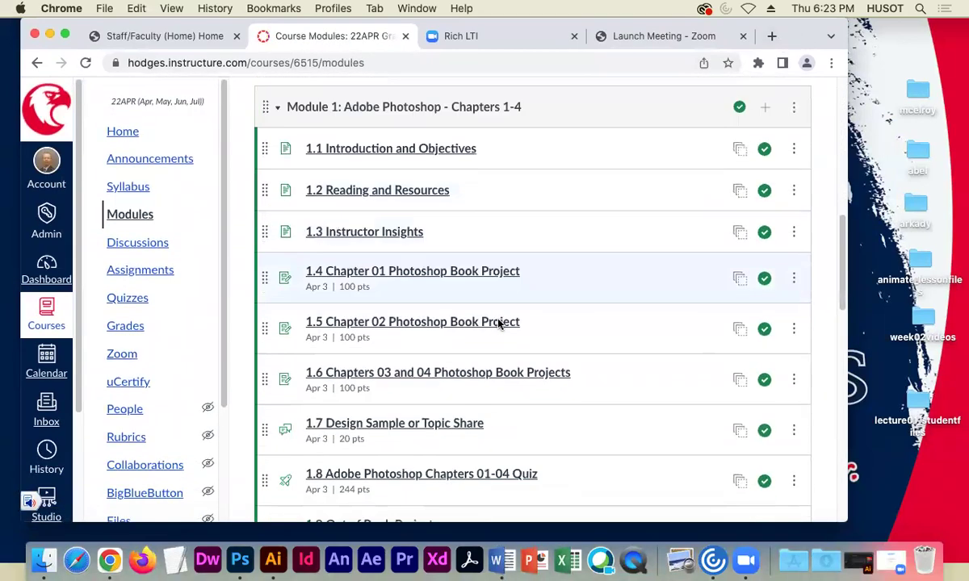
scroll(556, 317, down, 2)
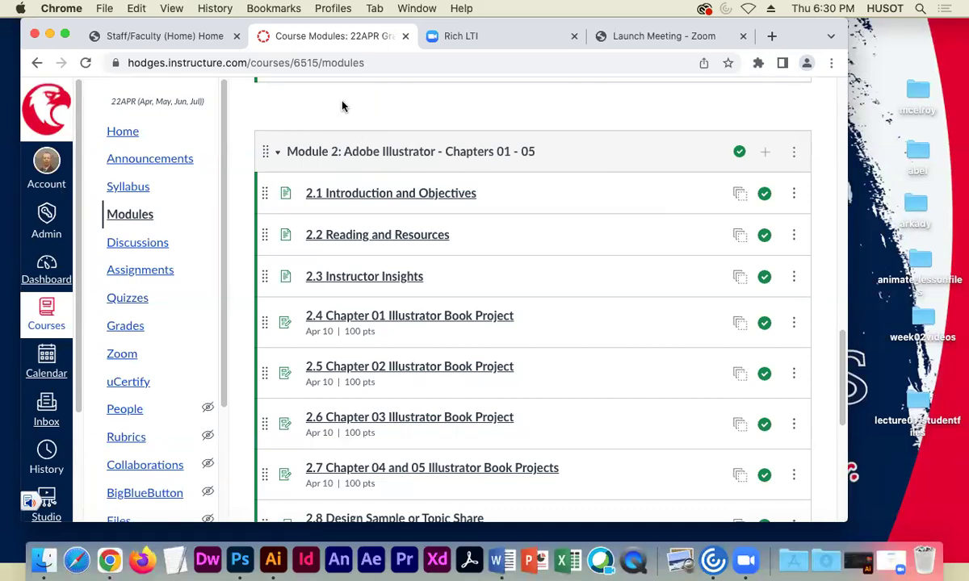
scroll(365, 145, down, 1)
scroll(366, 146, up, 5)
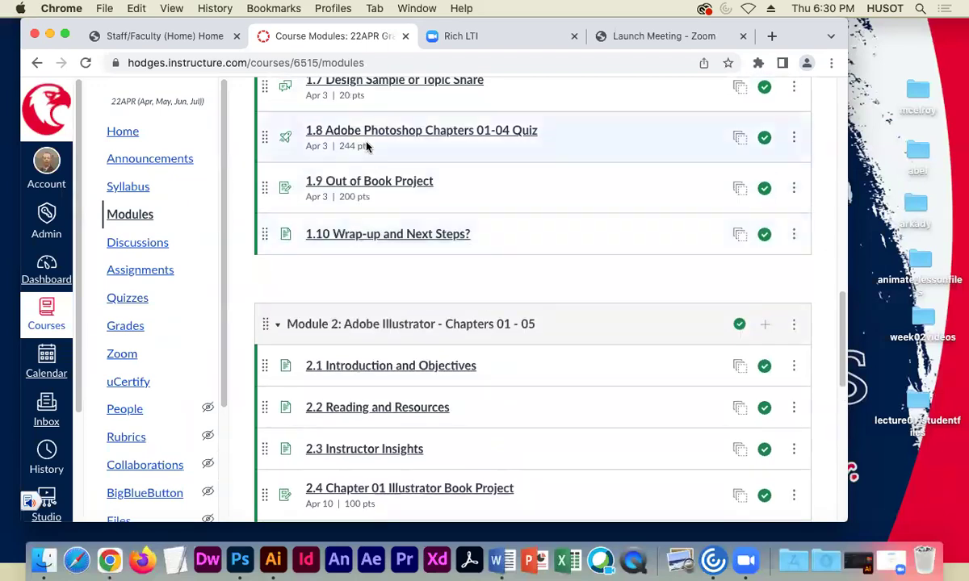
scroll(365, 146, up, 15)
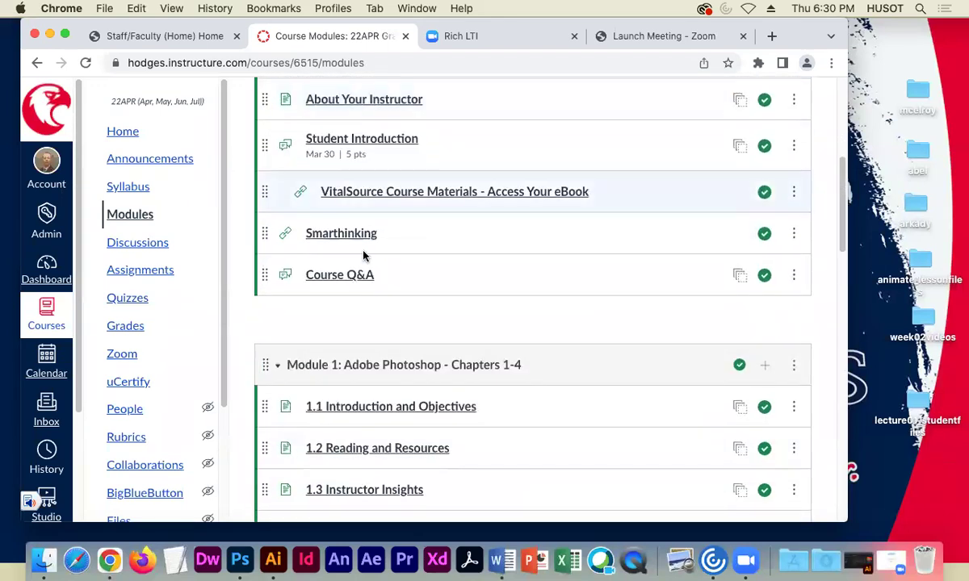
scroll(379, 279, down, 4)
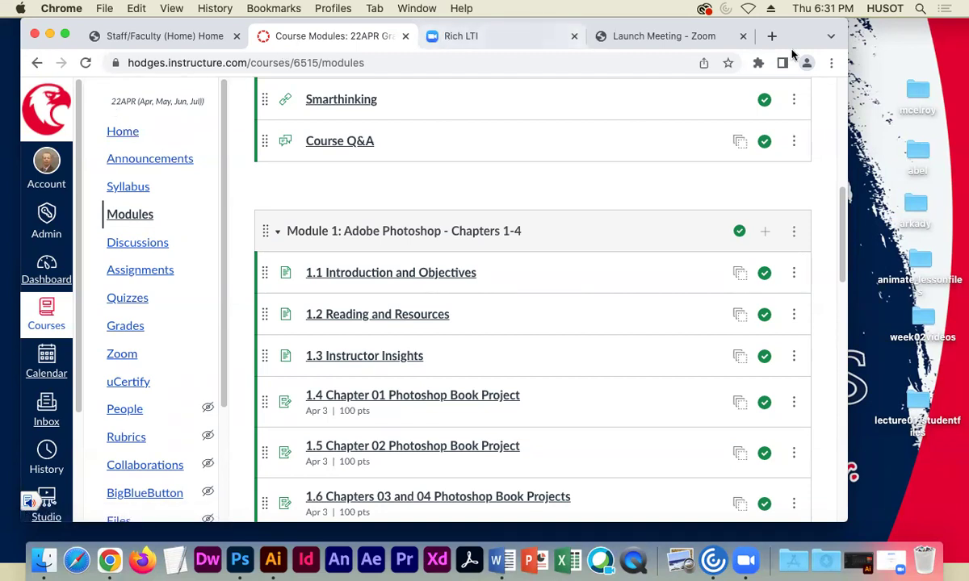
Open the announcement "Week 02 Lecture Files! Download for Thursday!" and download the attached week02_illustrator_lecturefiles.zip
drag(795, 30, 801, 34)
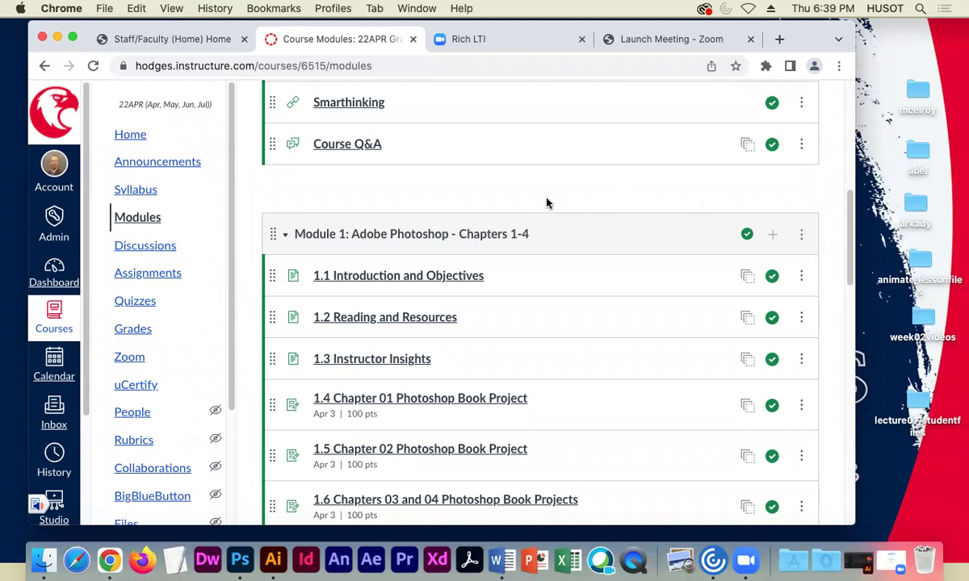
click(154, 165)
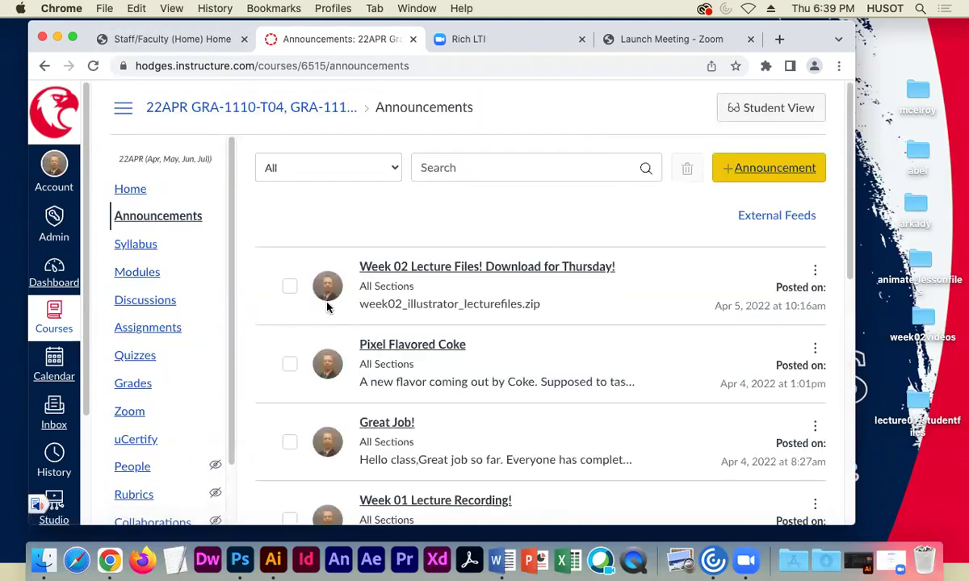
click(501, 266)
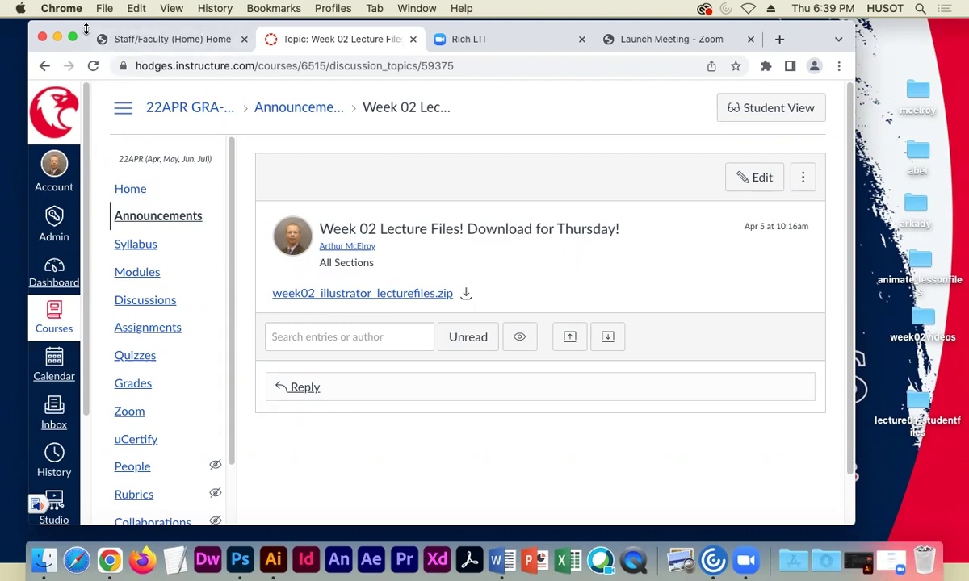
drag(85, 29, 64, 26)
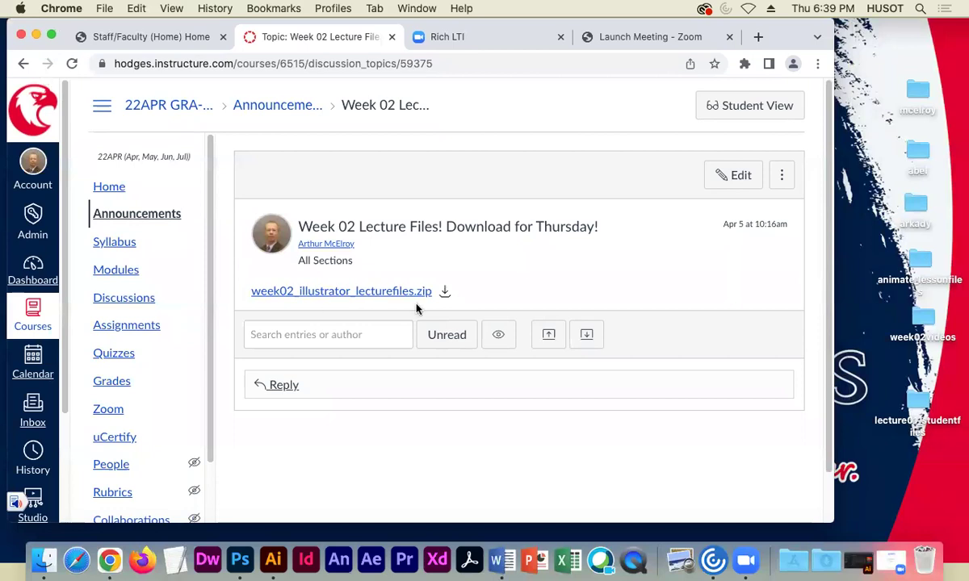
click(445, 291)
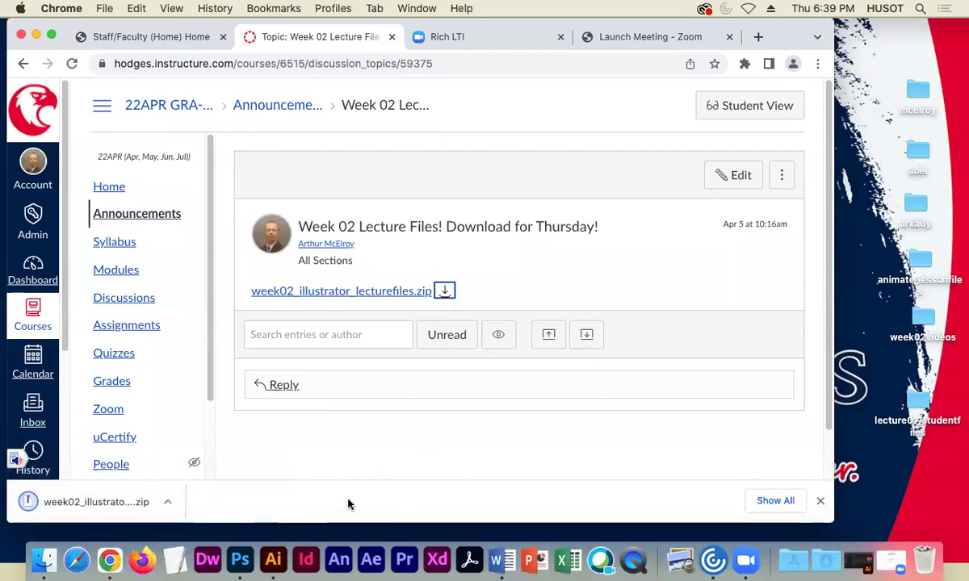
Extract the downloaded week02_illustrator_lecturefiles.zip on the desktop and move the archive to the Trash
drag(28, 501, 851, 192)
double_click(853, 193)
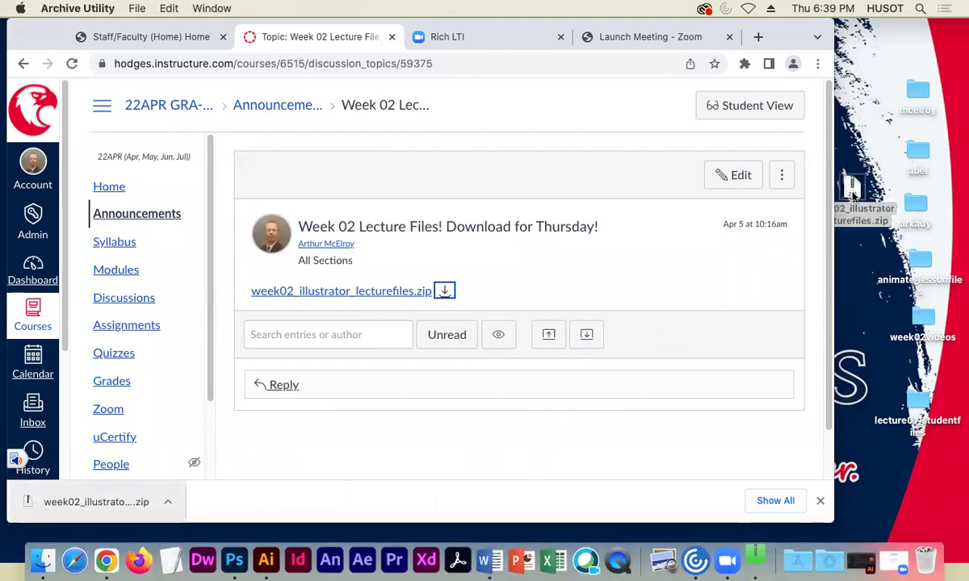
drag(854, 192, 924, 560)
Check the contents of the extracted week02_illustrator_lecturefiles folder, then reposition the folder below the lecture01 student files folder on the desktop
click(858, 200)
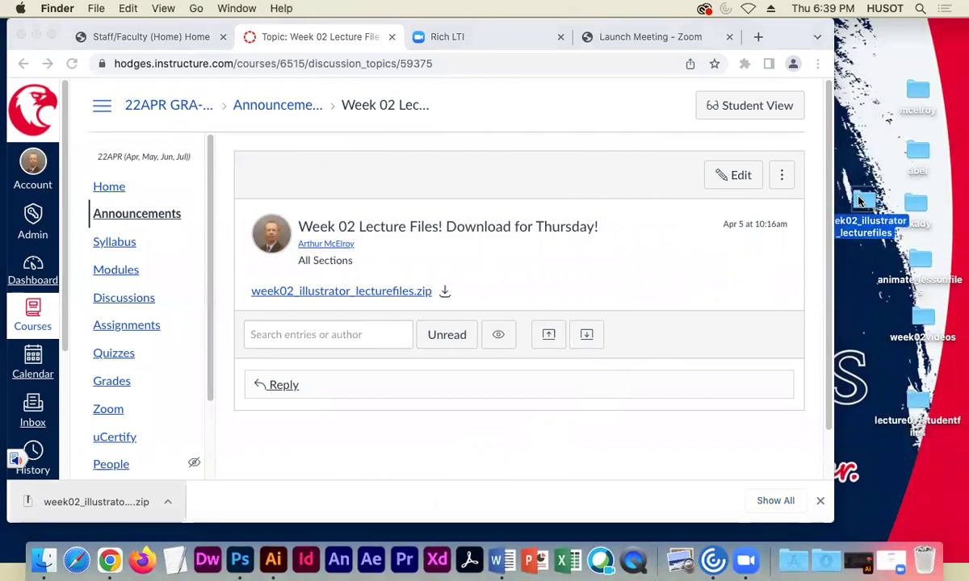
double_click(859, 200)
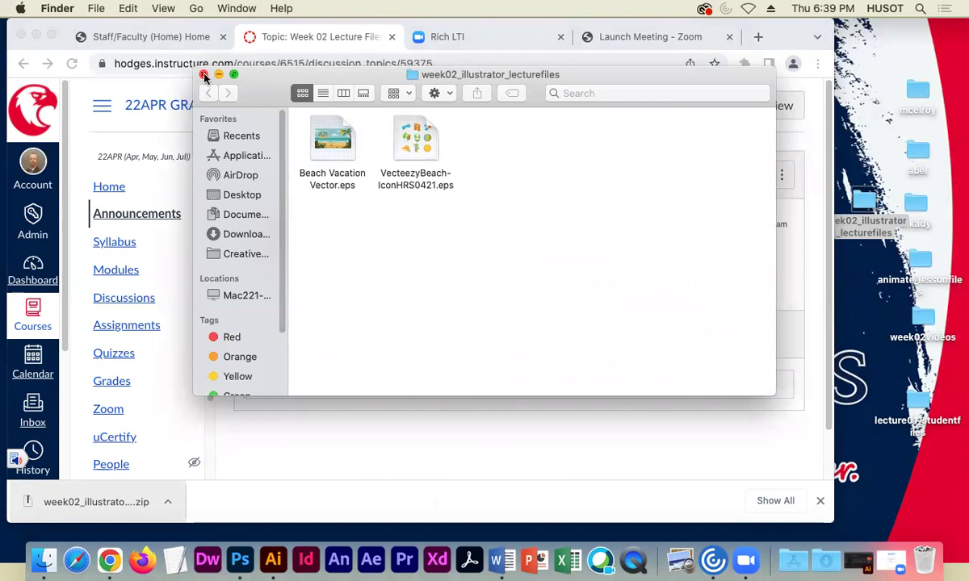
click(203, 74)
drag(858, 201, 896, 475)
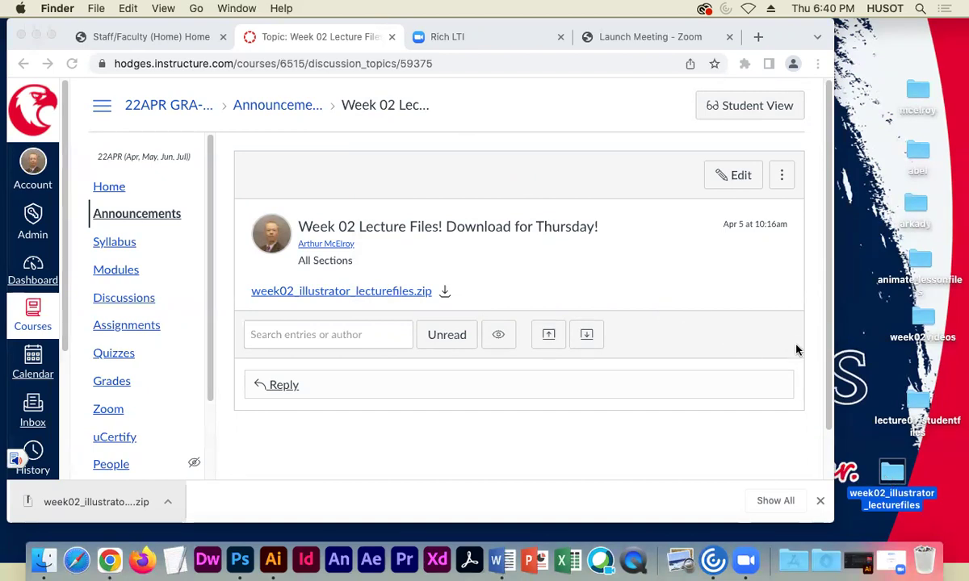
Open vecteezy.com in a new browser window and dismiss its infographics bundle promotion
click(82, 27)
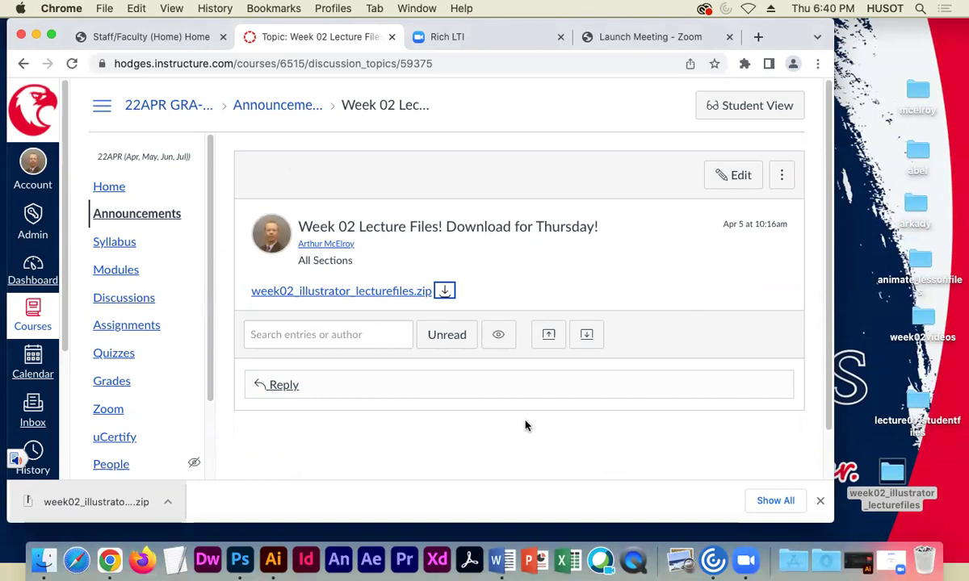
click(106, 8)
click(109, 40)
text(vec)
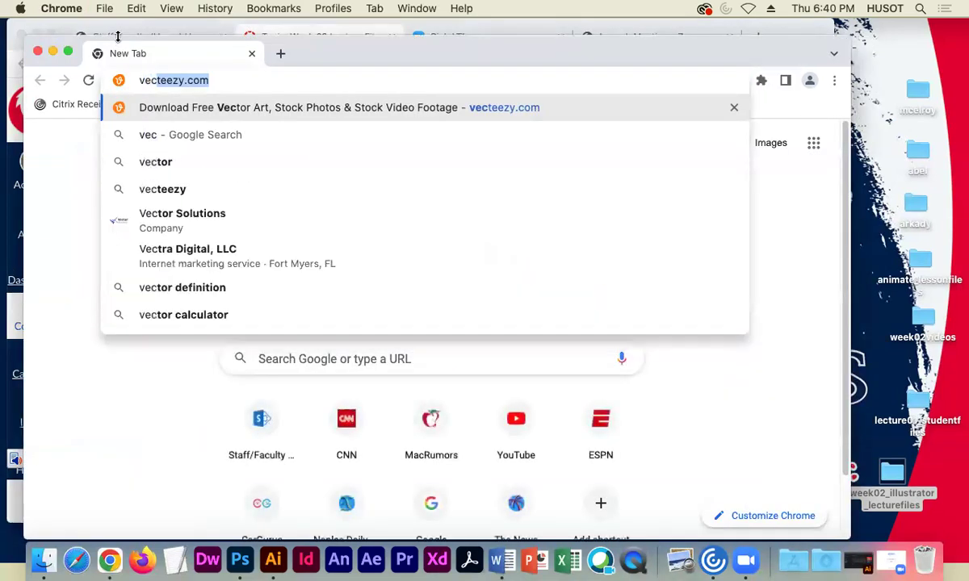
key(Return)
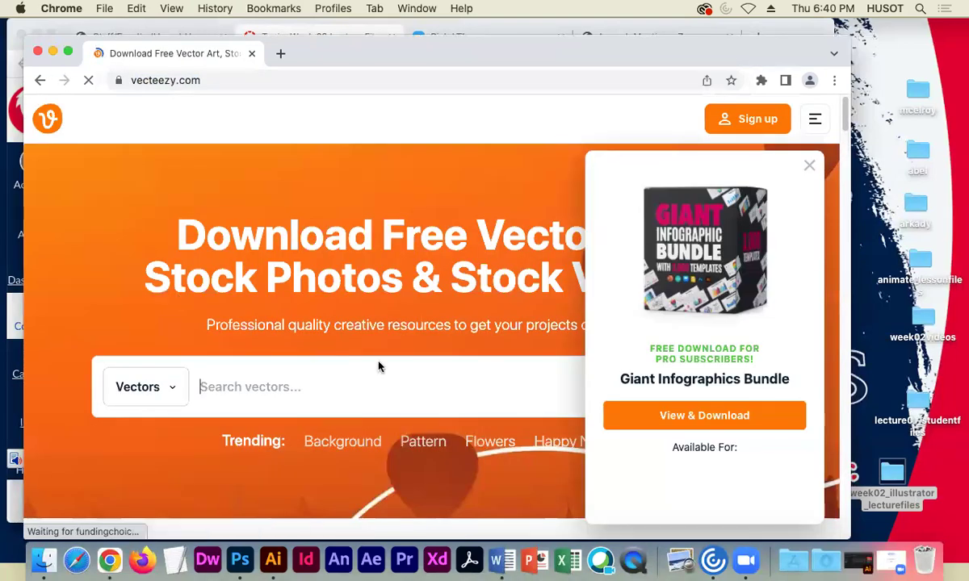
click(809, 165)
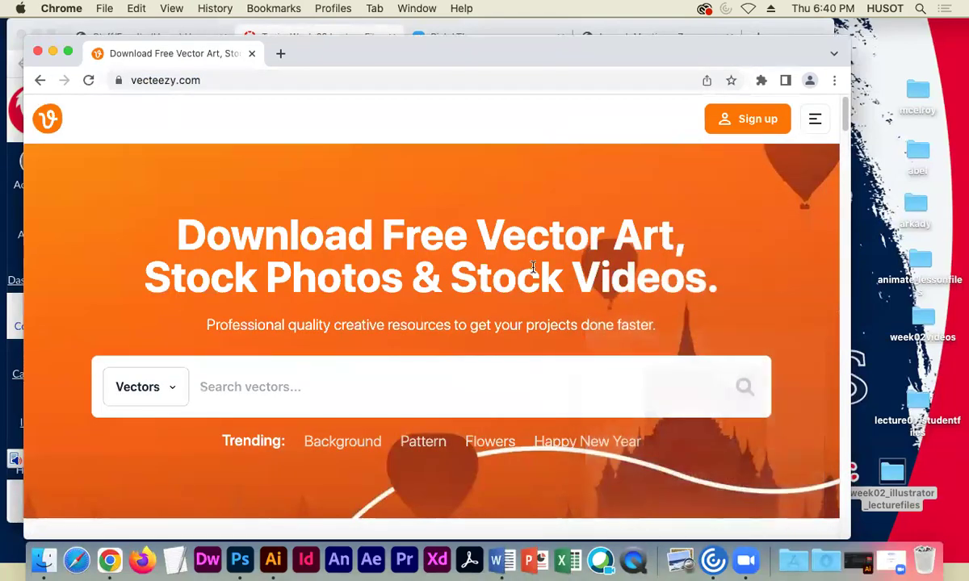
Search the Vecteezy vector library for "bird"
scroll(523, 269, down, 2)
scroll(523, 273, down, 4)
scroll(484, 283, up, 4)
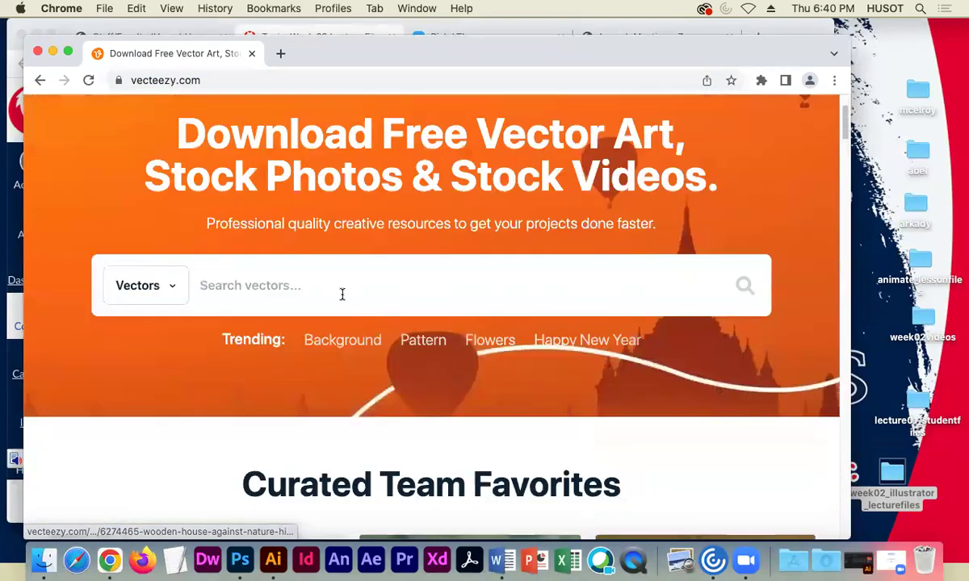
click(277, 273)
text(bird)
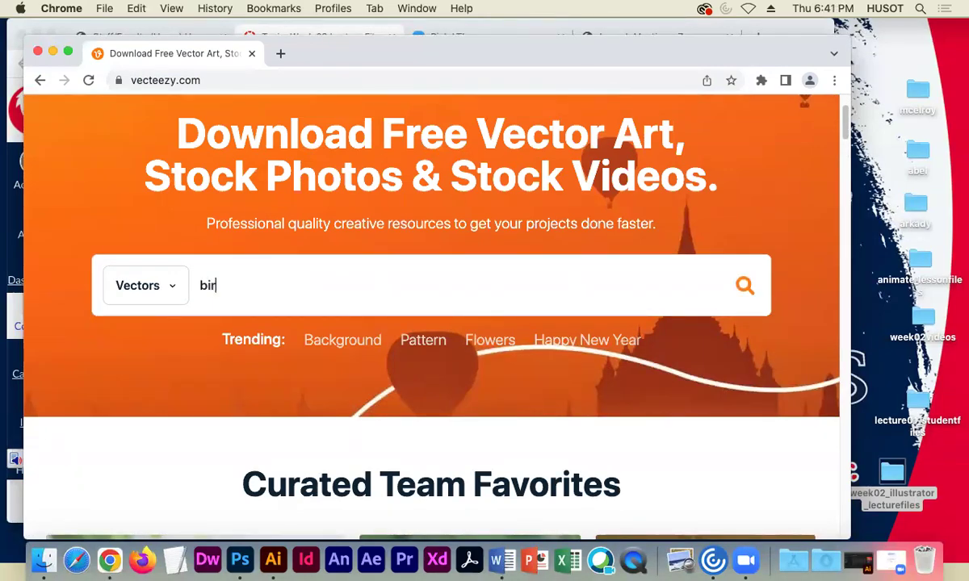
key(Return)
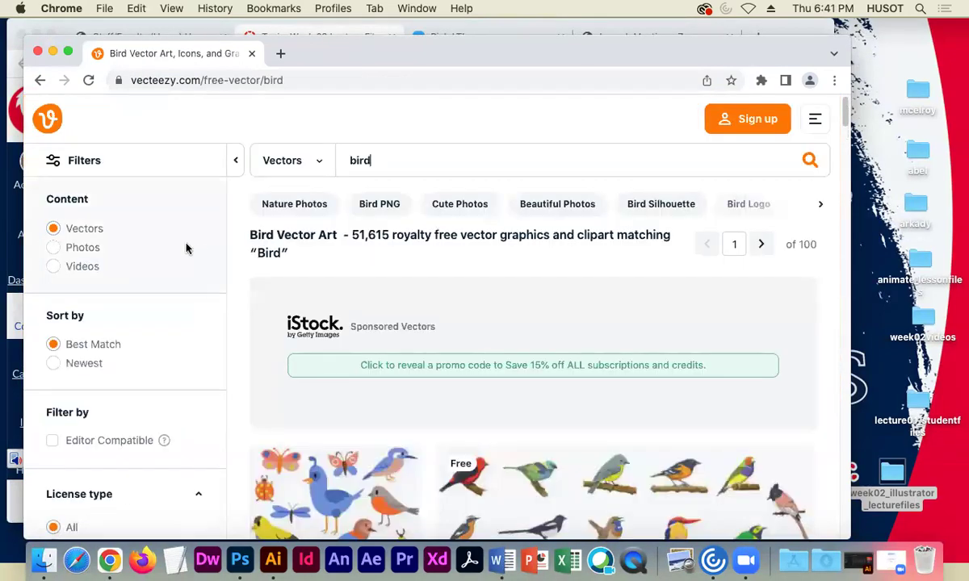
Browse the bird vector results and examine which artwork is offered for free
scroll(272, 280, down, 10)
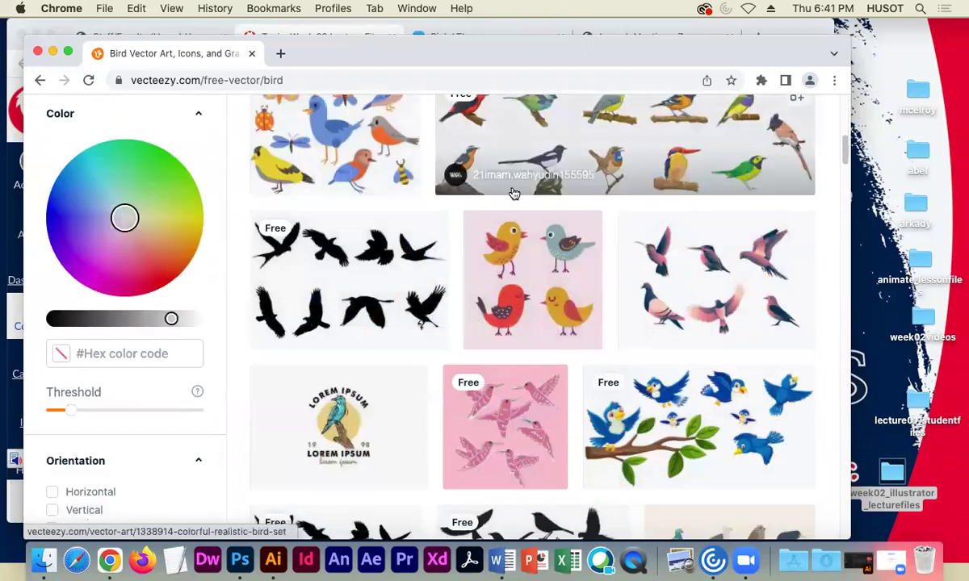
scroll(520, 339, up, 5)
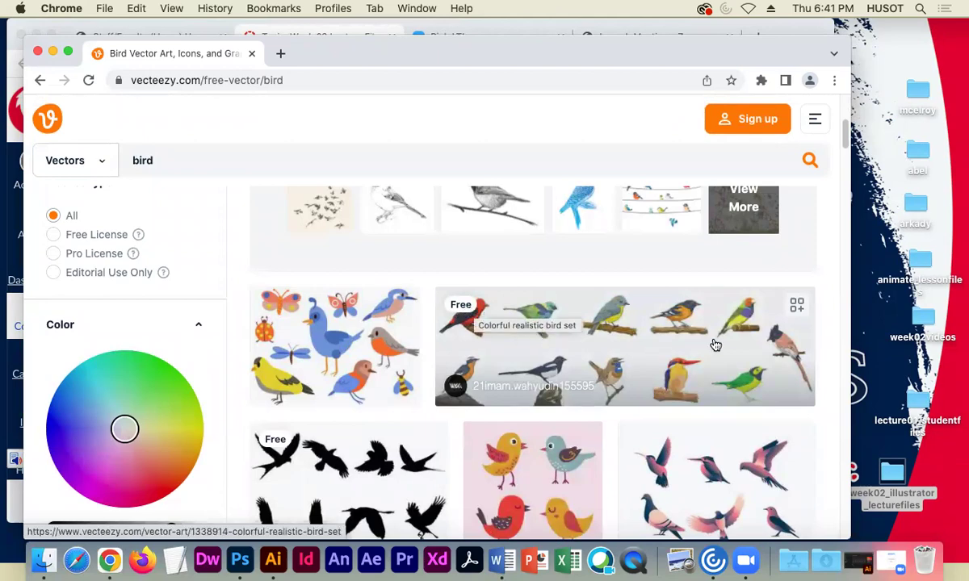
scroll(713, 343, down, 2)
scroll(714, 348, down, 8)
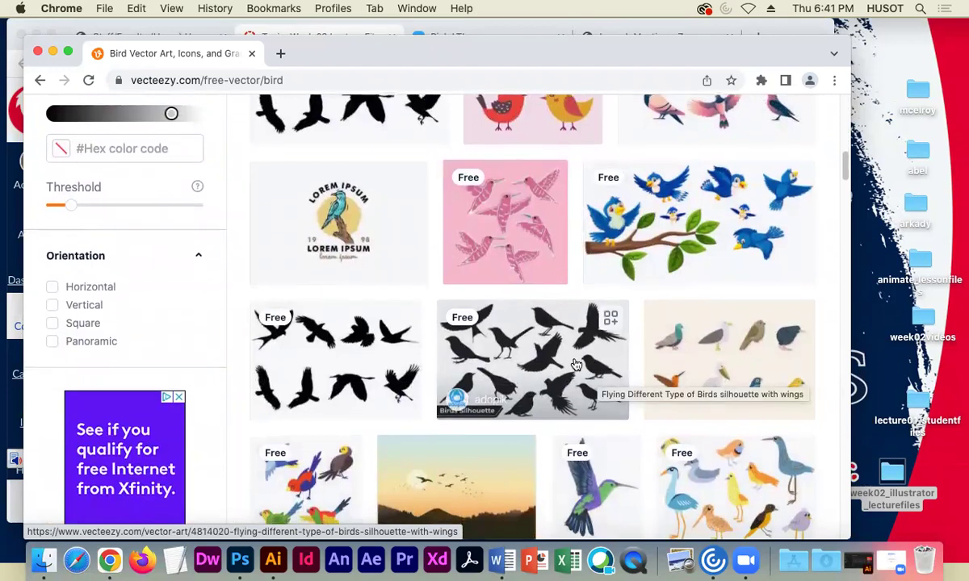
scroll(578, 359, down, 1)
scroll(578, 363, down, 2)
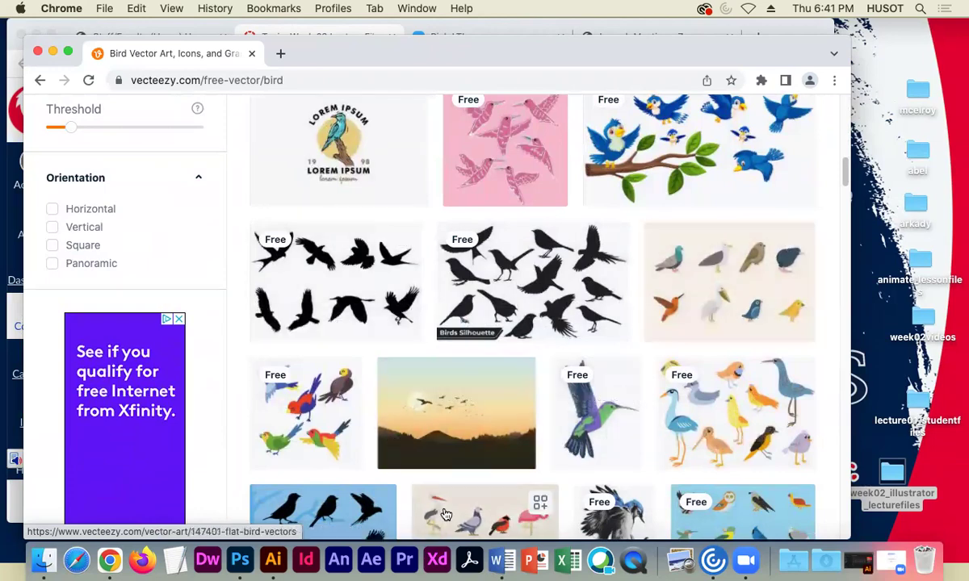
scroll(516, 444, down, 3)
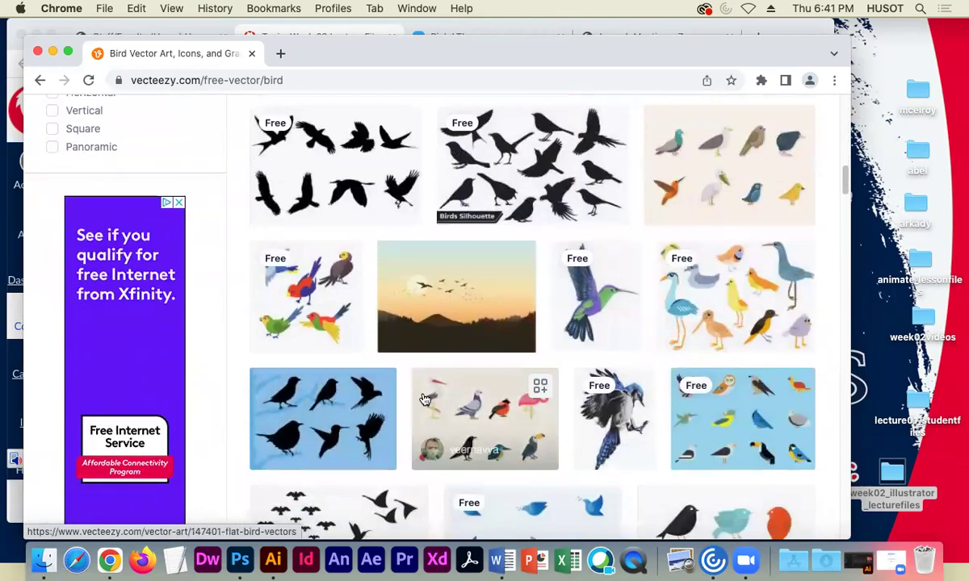
scroll(370, 426, up, 5)
scroll(472, 386, up, 10)
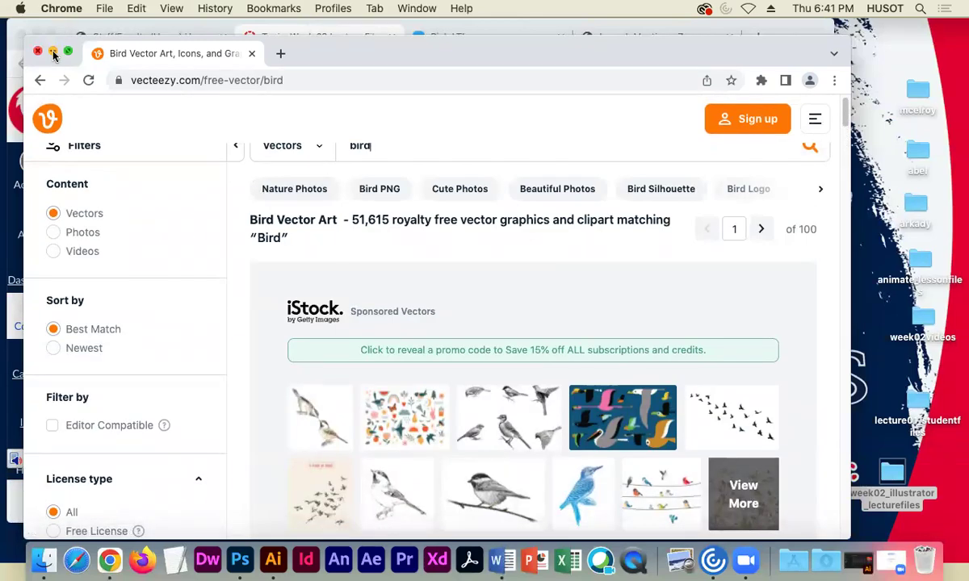
Minimize both browser windows, switch to Adobe Illustrator and reposition its window to show the blank Untitled-2 document
click(53, 53)
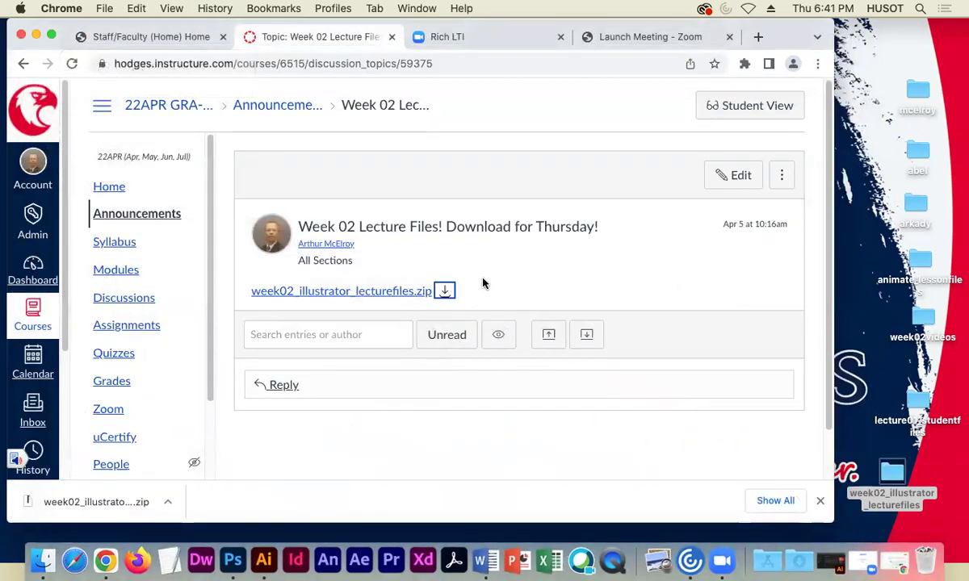
click(37, 36)
click(256, 563)
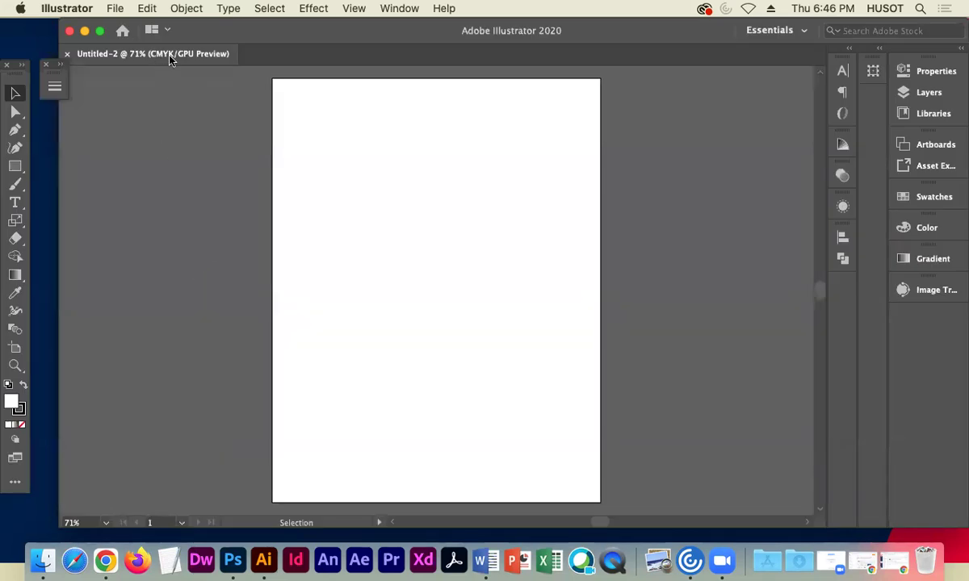
drag(71, 22, 52, 28)
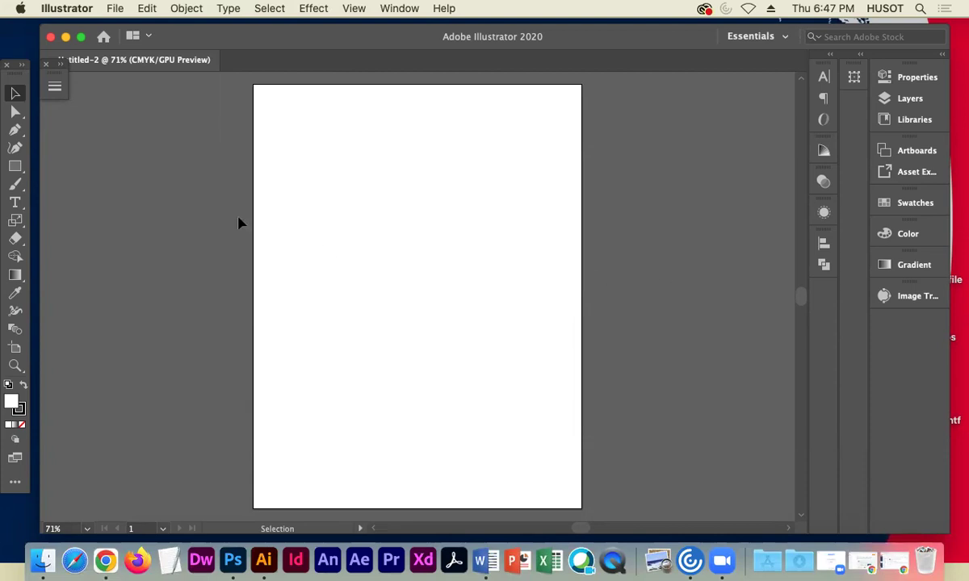
Draw a wide rectangle across the artboard's right edge and move it so it overlaps the left edge
click(14, 165)
drag(450, 179, 736, 347)
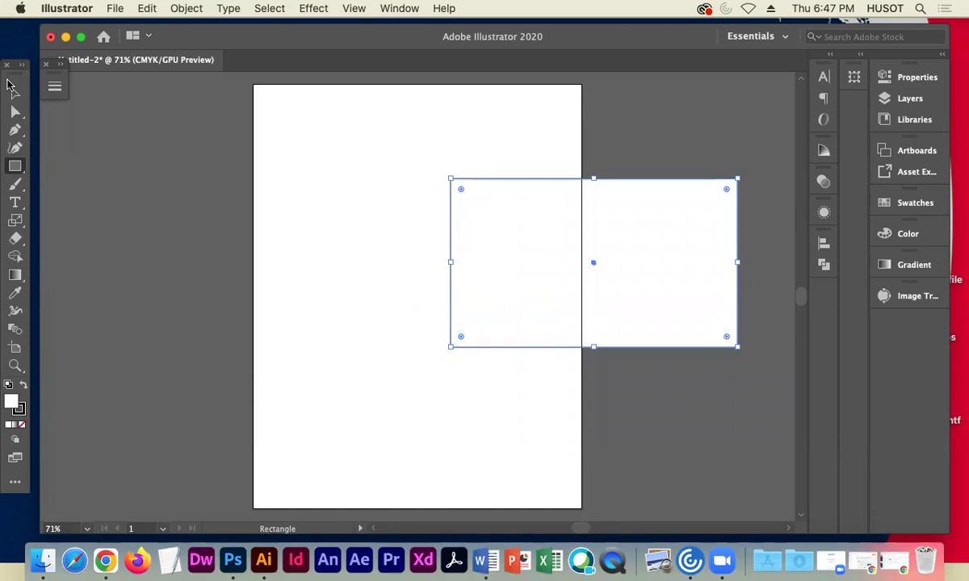
click(15, 93)
drag(477, 297, 130, 331)
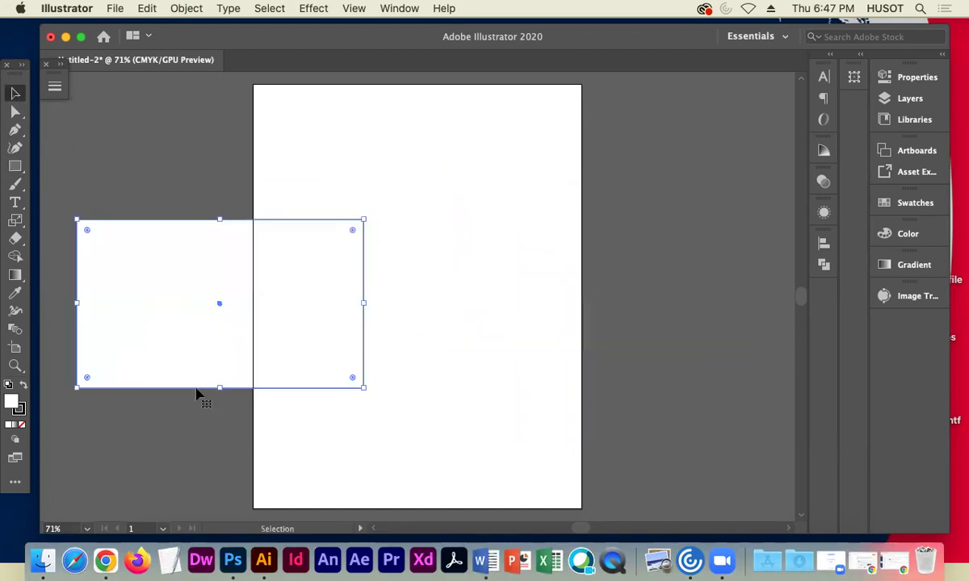
Fill the selected rectangle with the red color DB5252
double_click(11, 400)
drag(420, 291, 447, 217)
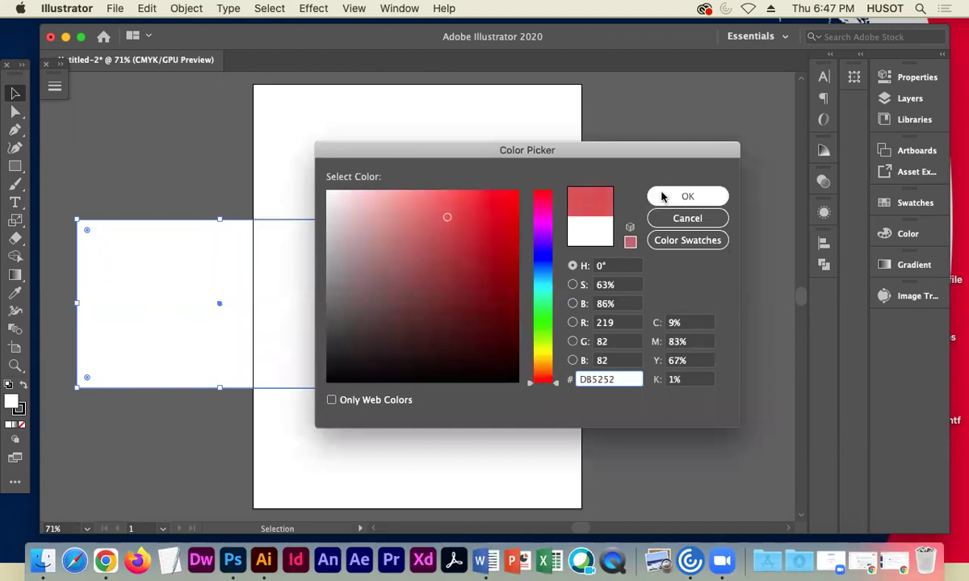
click(687, 196)
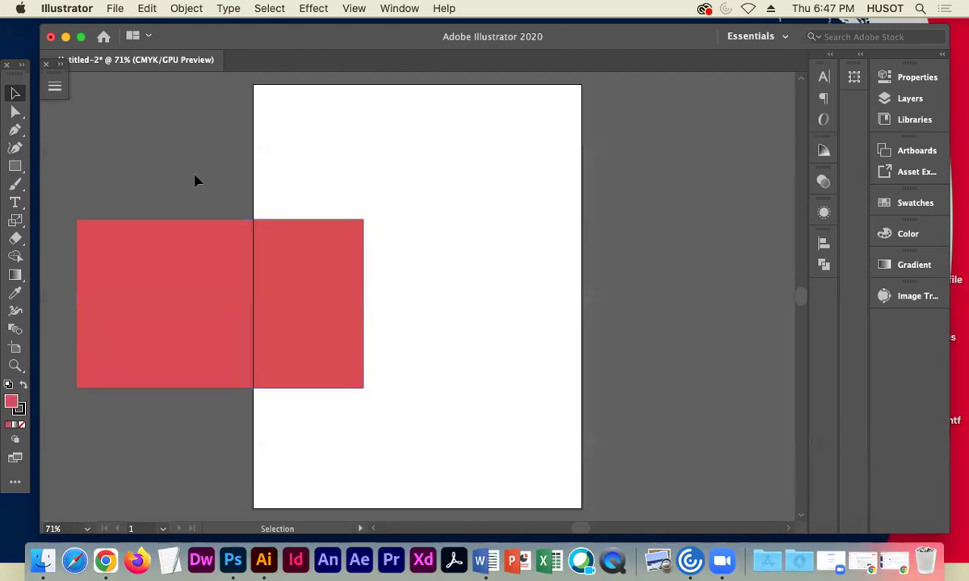
Move the red rectangle across the page so that it straddles the artboard's right edge, and deselect it
drag(215, 251, 466, 296)
click(662, 344)
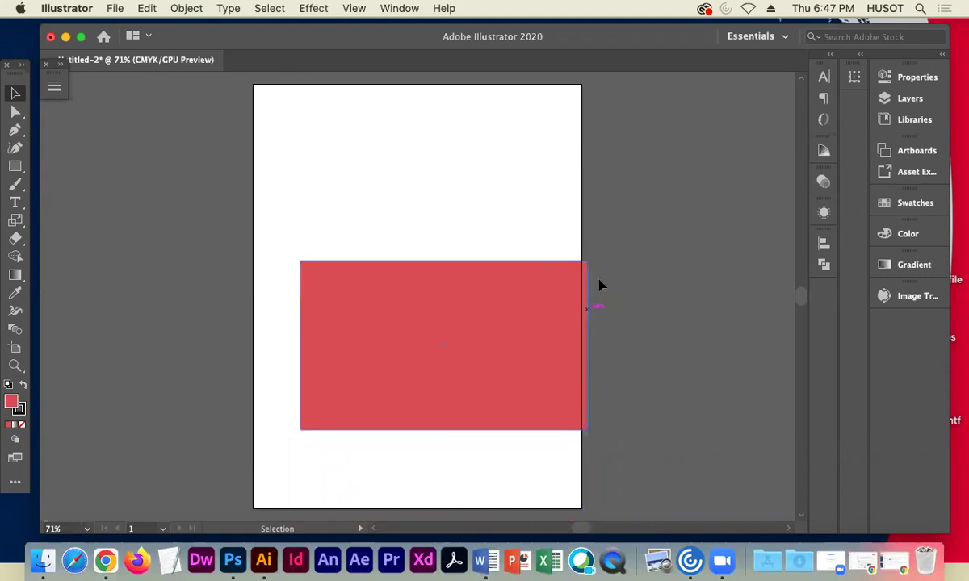
click(526, 323)
drag(587, 342, 718, 339)
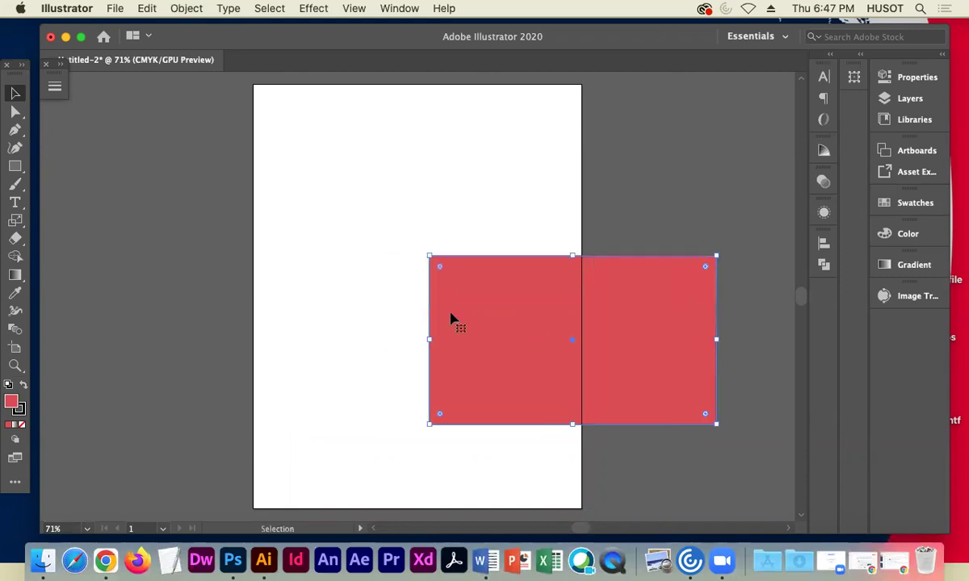
click(387, 289)
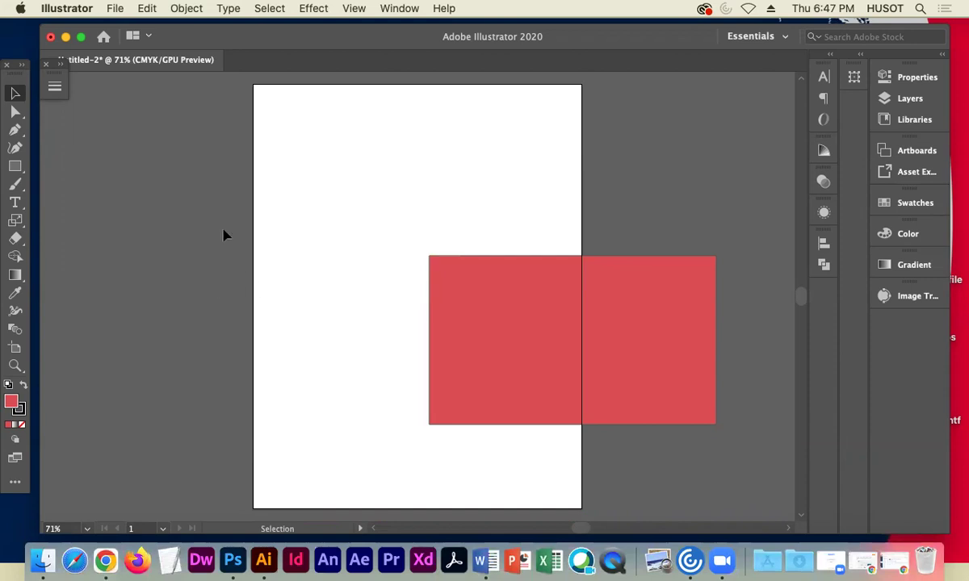
Shrink the red rectangle to about half its width and place it on the pasteboard left of the artboard
click(469, 357)
drag(716, 424, 566, 321)
drag(502, 295, 146, 244)
click(283, 299)
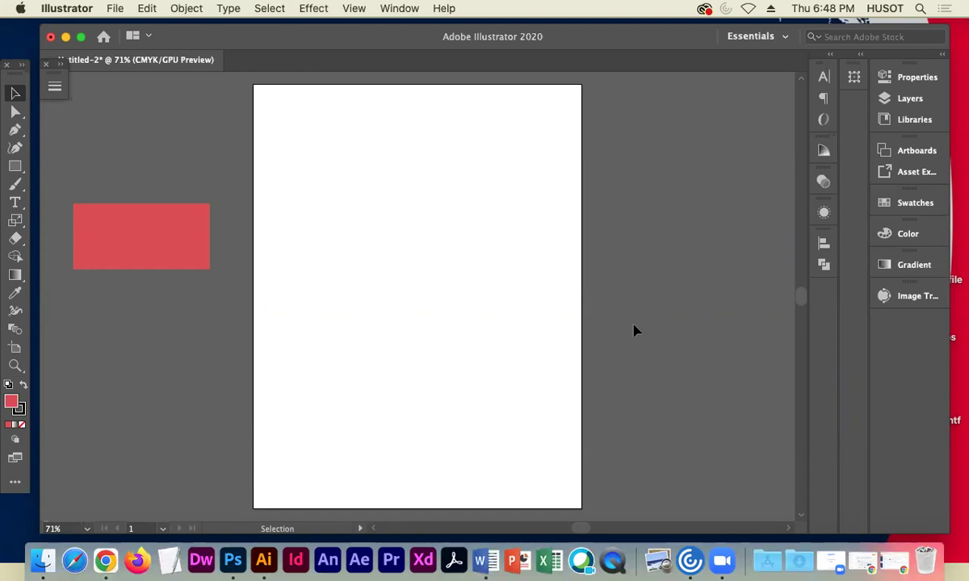
drag(188, 233, 191, 259)
click(359, 278)
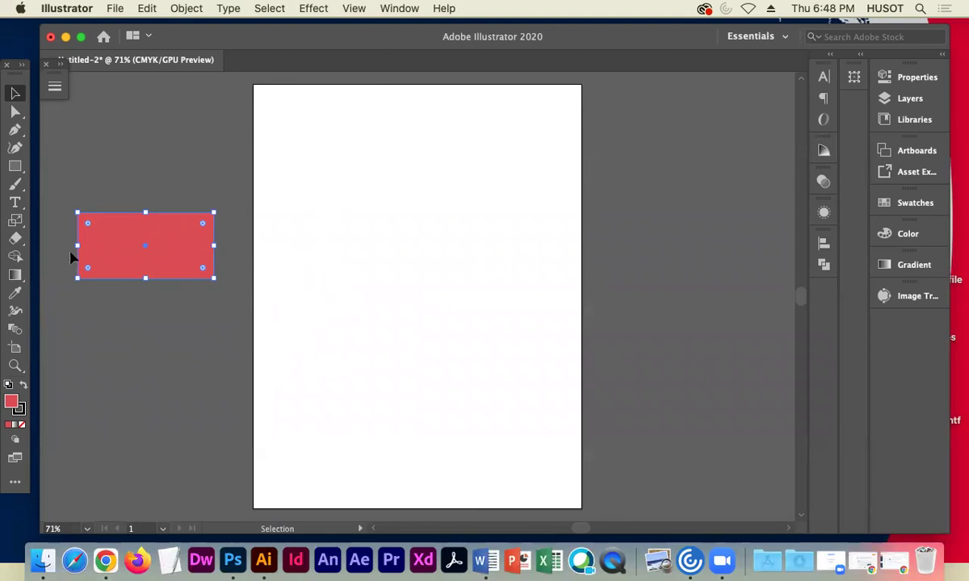
Move the small red rectangle over to overlap the artboard's right edge and stretch its right side further outward
click(293, 244)
drag(143, 242, 696, 214)
click(699, 306)
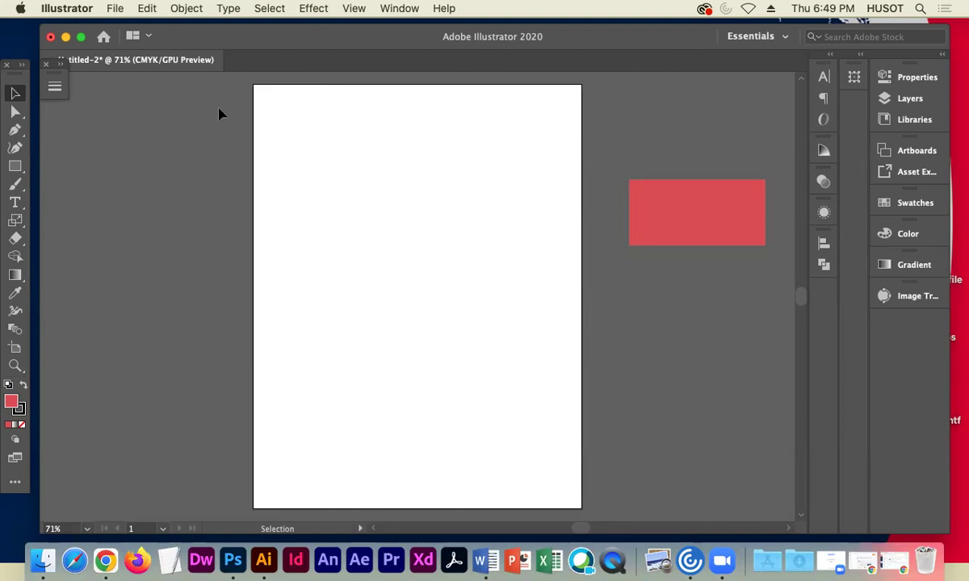
drag(657, 214, 535, 221)
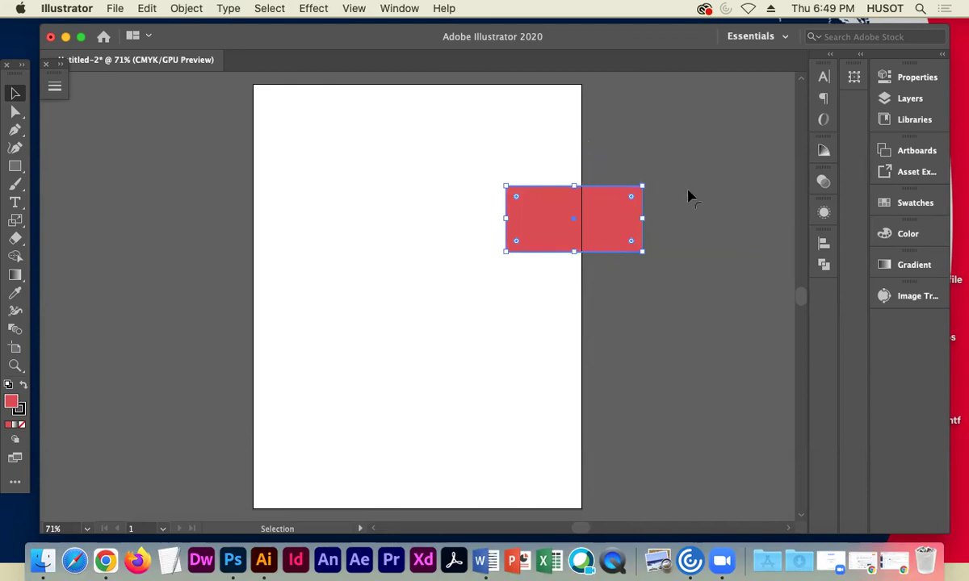
drag(641, 219, 695, 218)
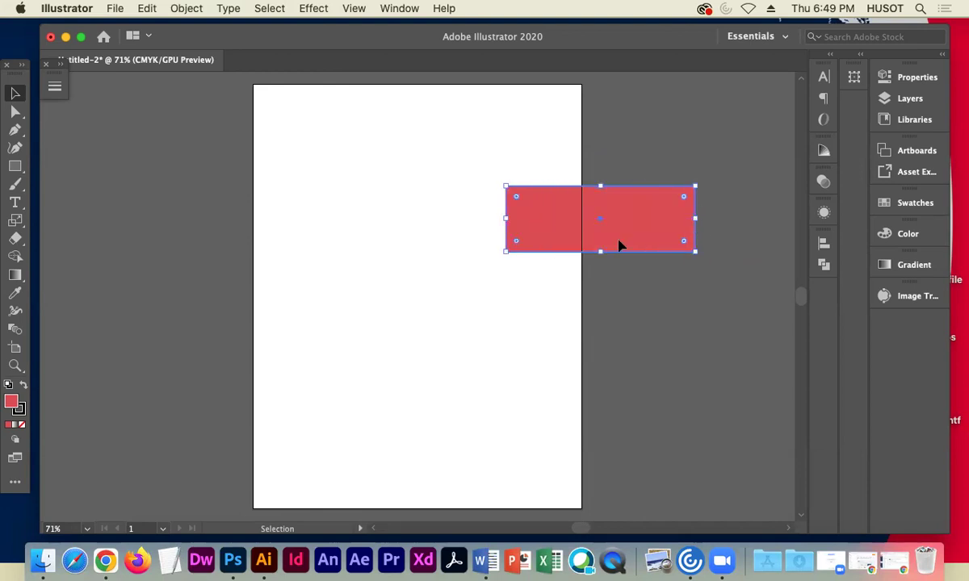
click(619, 274)
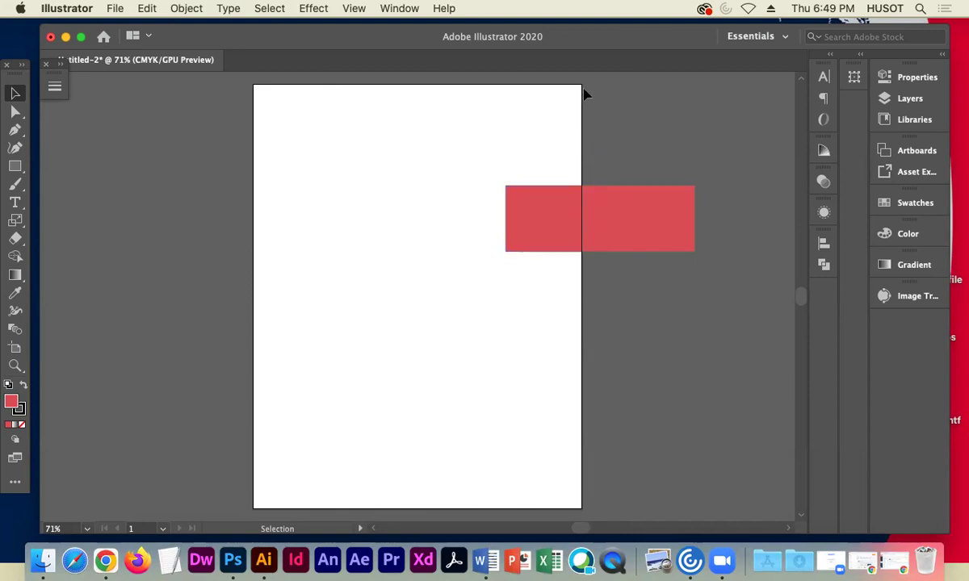
Bring the rectangle onto the artboard, stretch it downward to about twice its height, and move it off the artboard's left side
drag(591, 215, 409, 186)
click(226, 192)
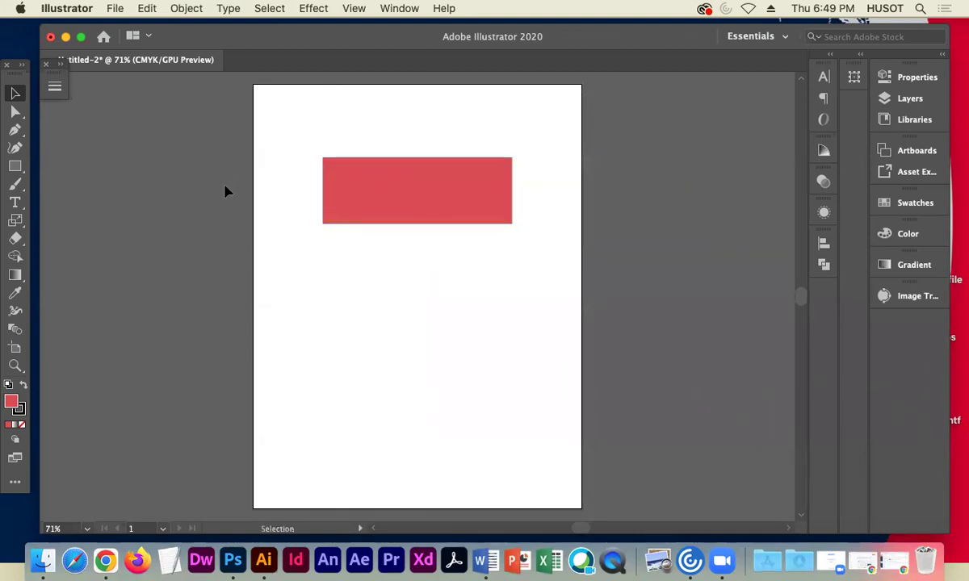
click(363, 201)
drag(418, 225, 426, 284)
drag(471, 240, 191, 214)
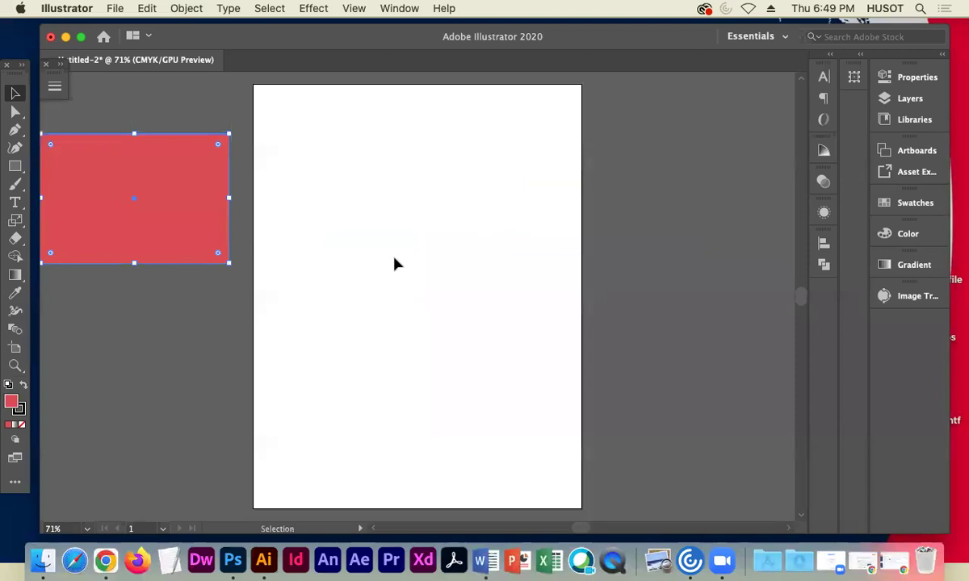
Move the enlarged red rectangle onto the pasteboard right of the artboard and deselect it
drag(130, 237, 686, 270)
drag(635, 246, 335, 309)
drag(335, 309, 654, 309)
click(524, 317)
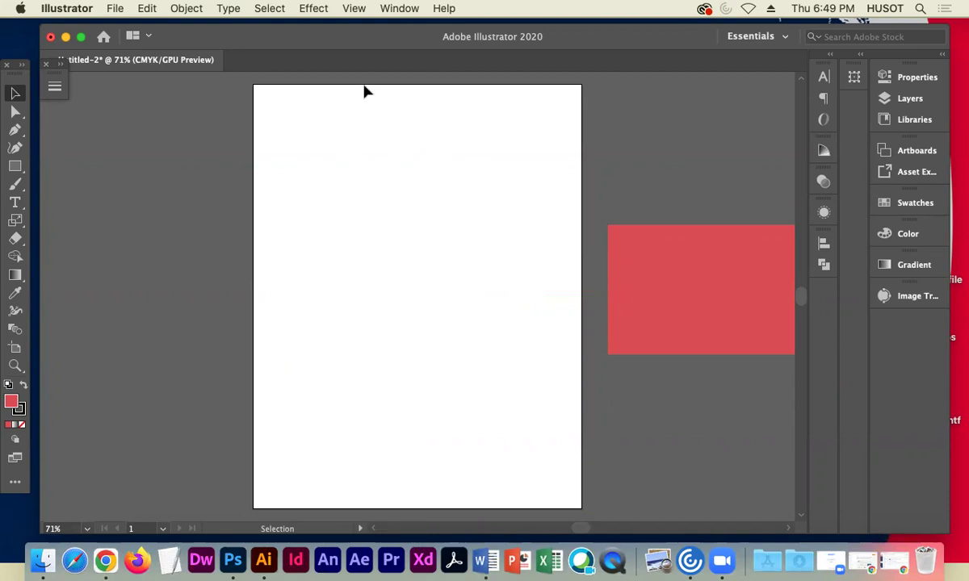
Examine the document's artboard list and the list of panels that can be displayed
click(915, 150)
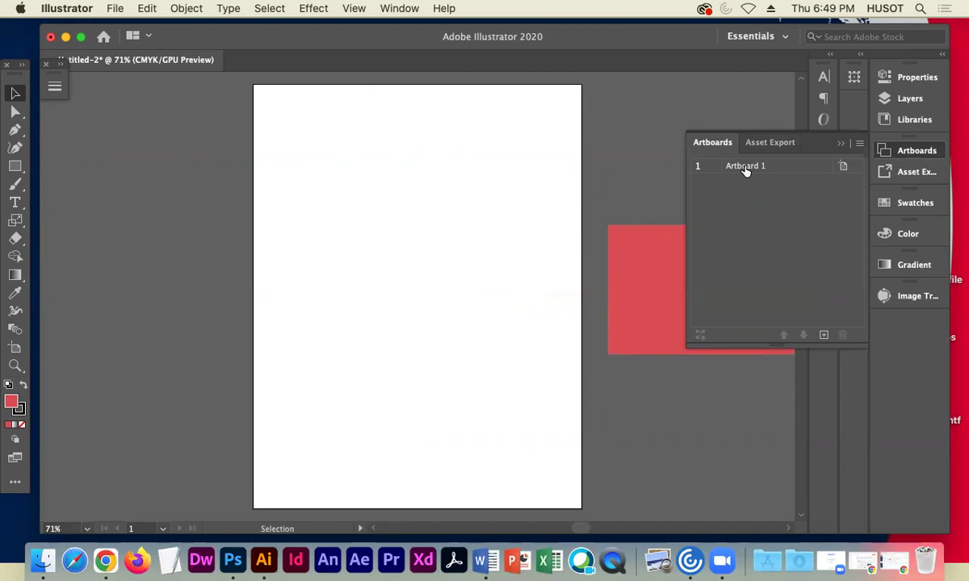
click(837, 144)
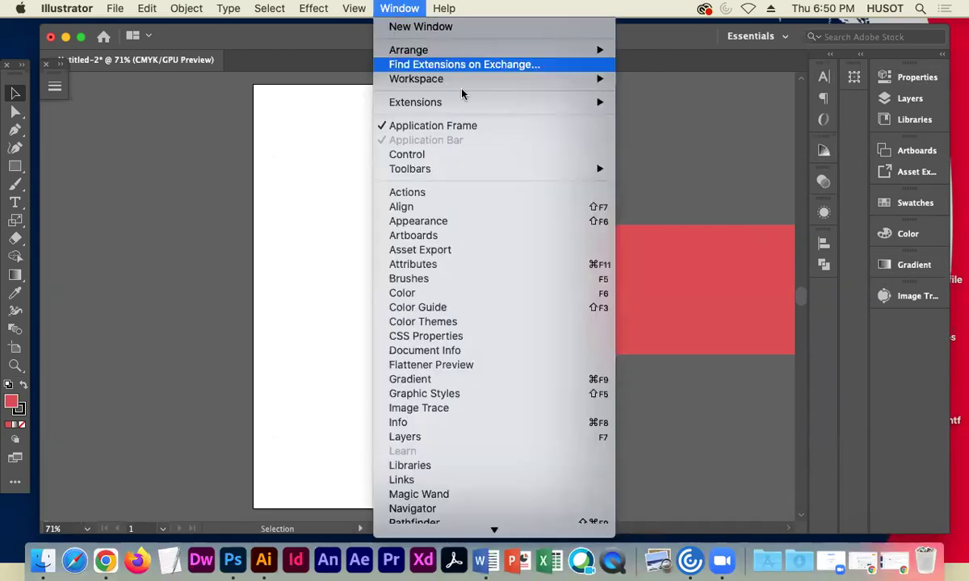
mouse_move(448, 78)
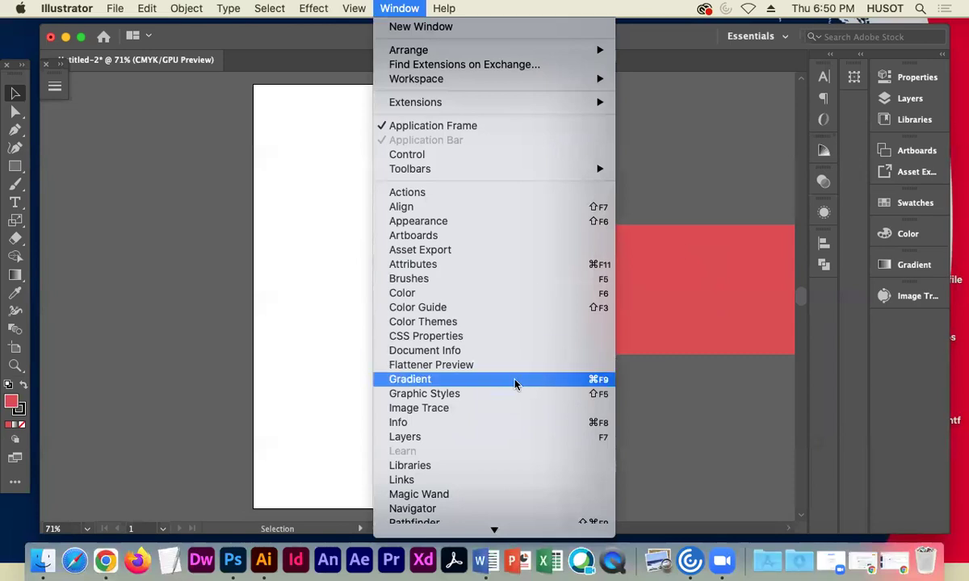
scroll(515, 383, down, 5)
scroll(515, 383, down, 2)
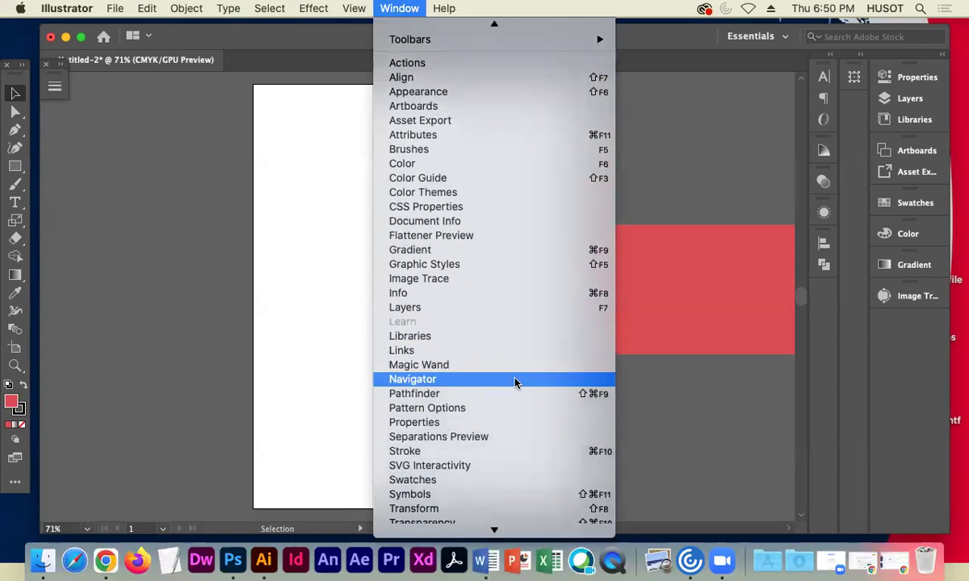
scroll(515, 383, up, 7)
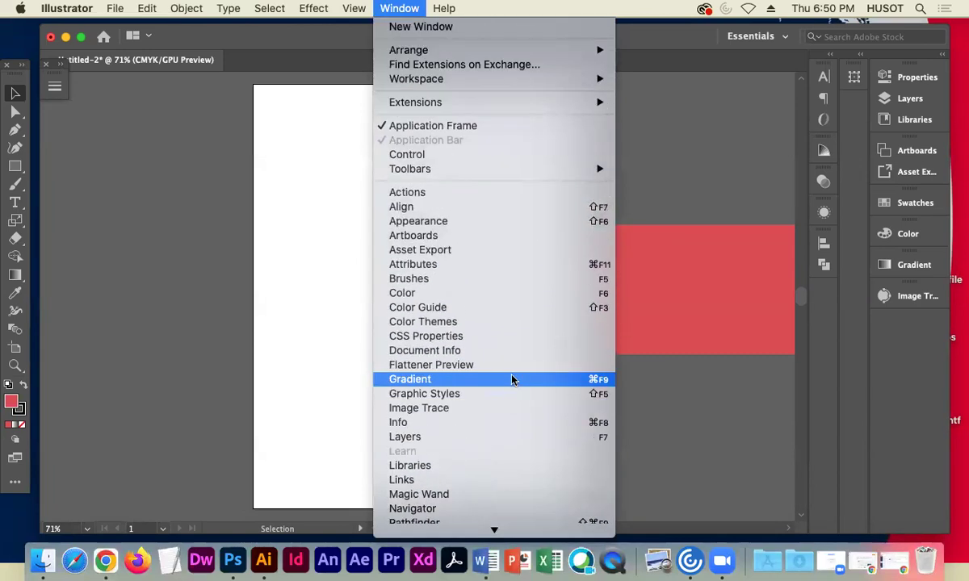
key(Escape)
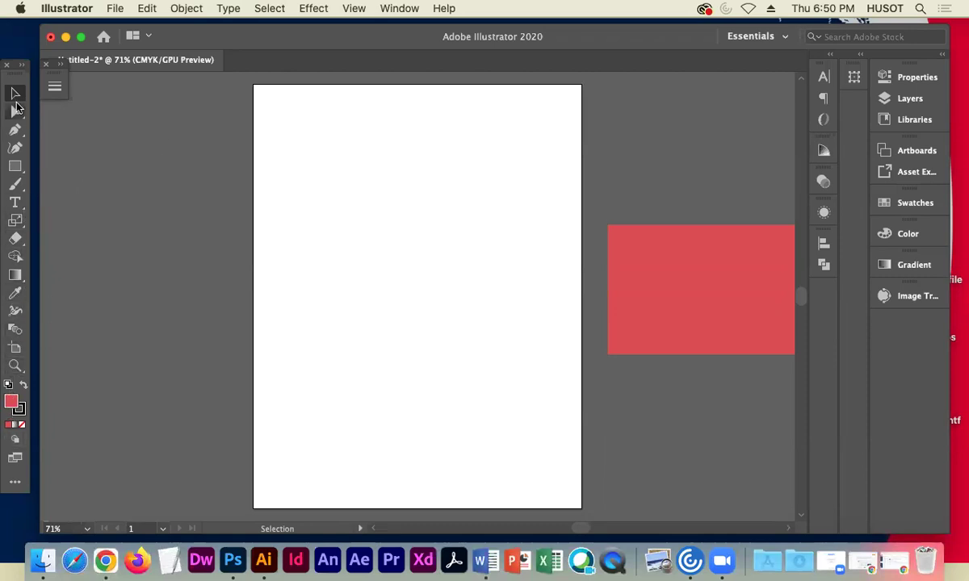
click(686, 242)
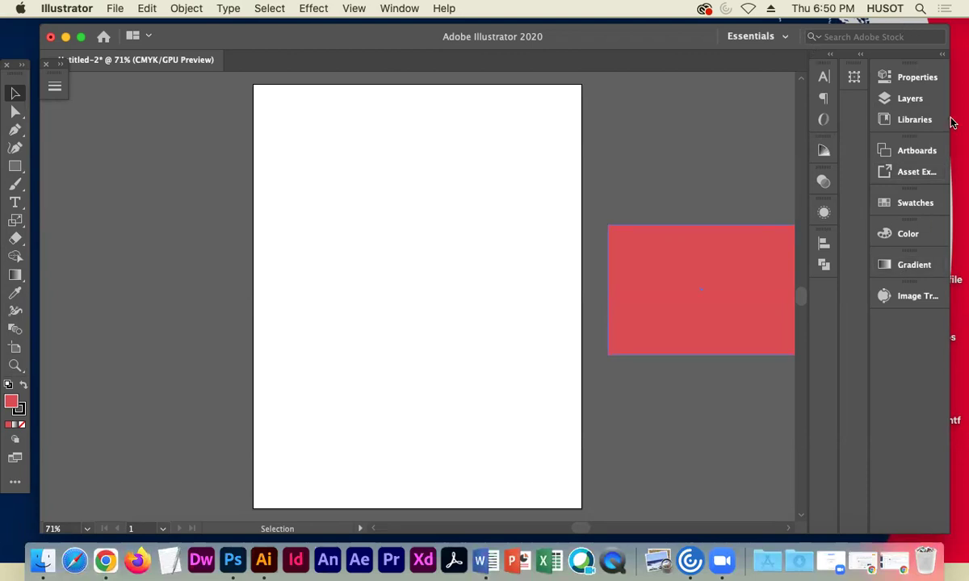
click(466, 123)
click(646, 259)
click(652, 168)
View the layers, the document properties, the character settings and the current color values in turn
click(910, 99)
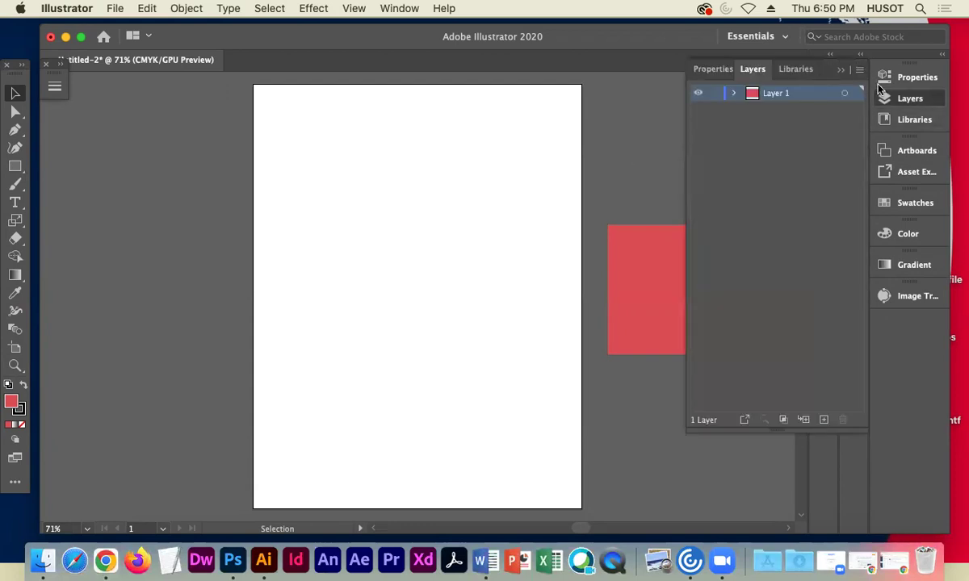
click(884, 77)
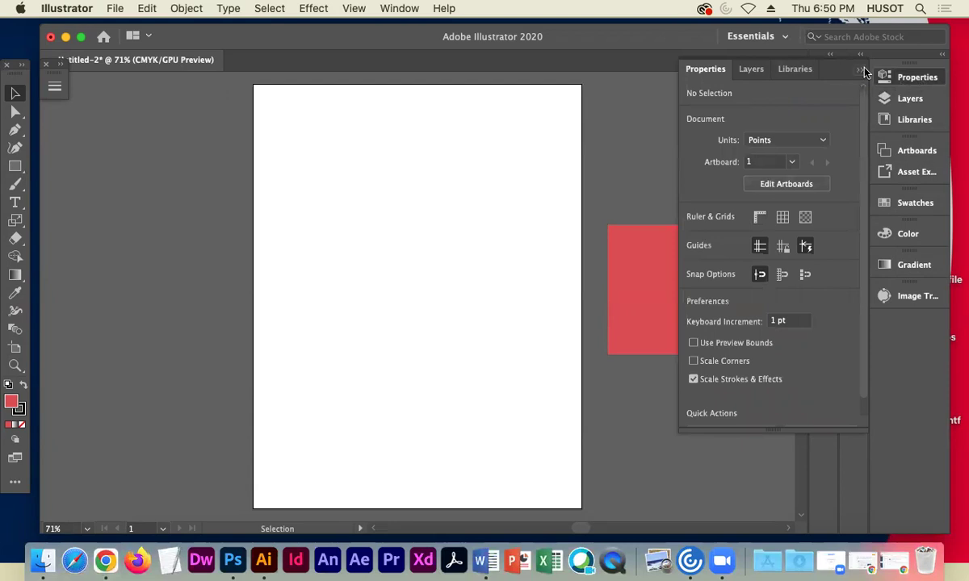
click(860, 71)
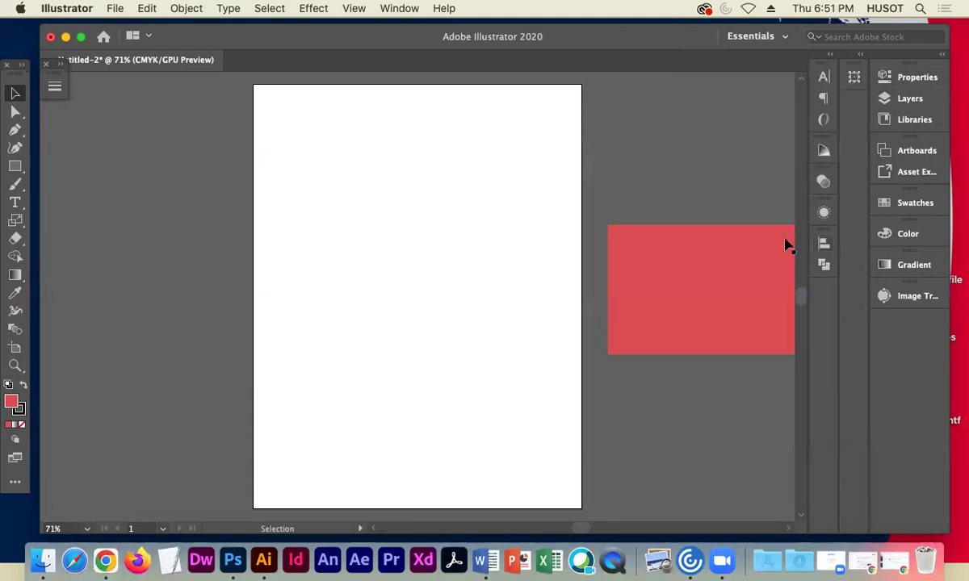
click(823, 76)
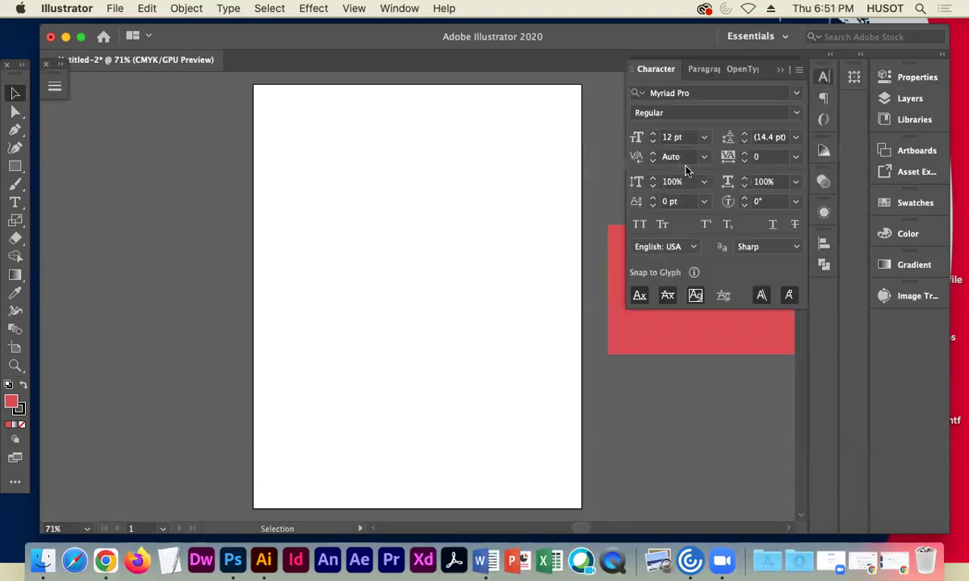
click(781, 70)
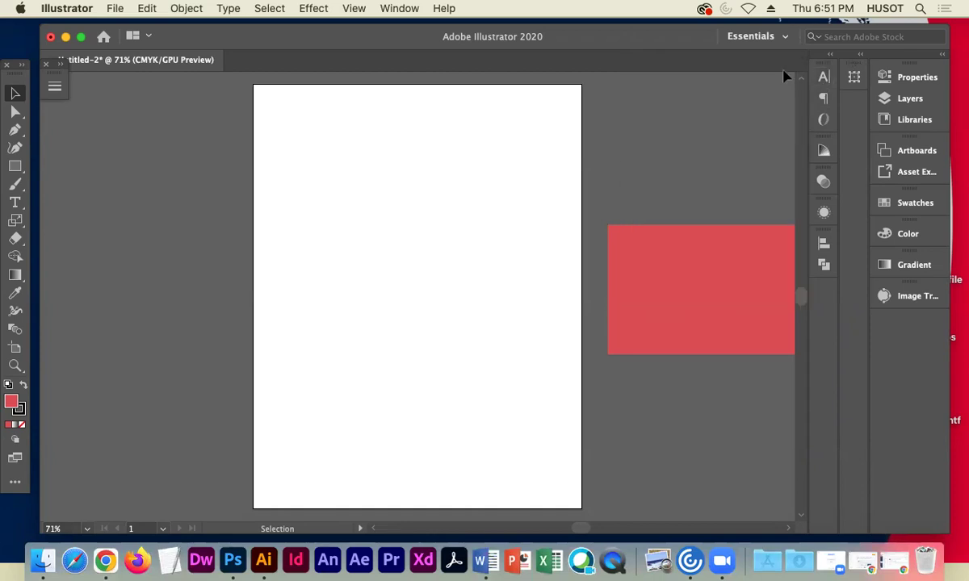
click(909, 234)
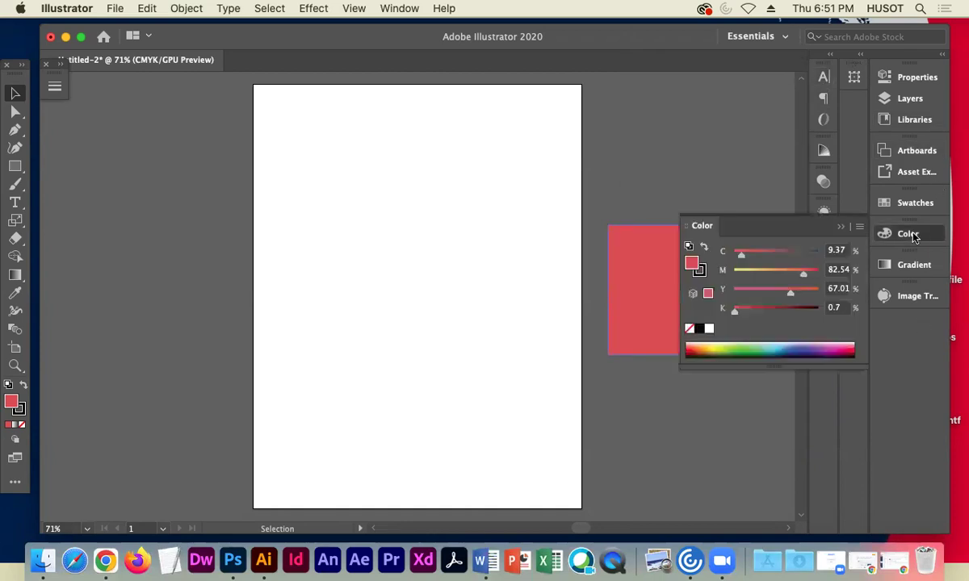
click(840, 226)
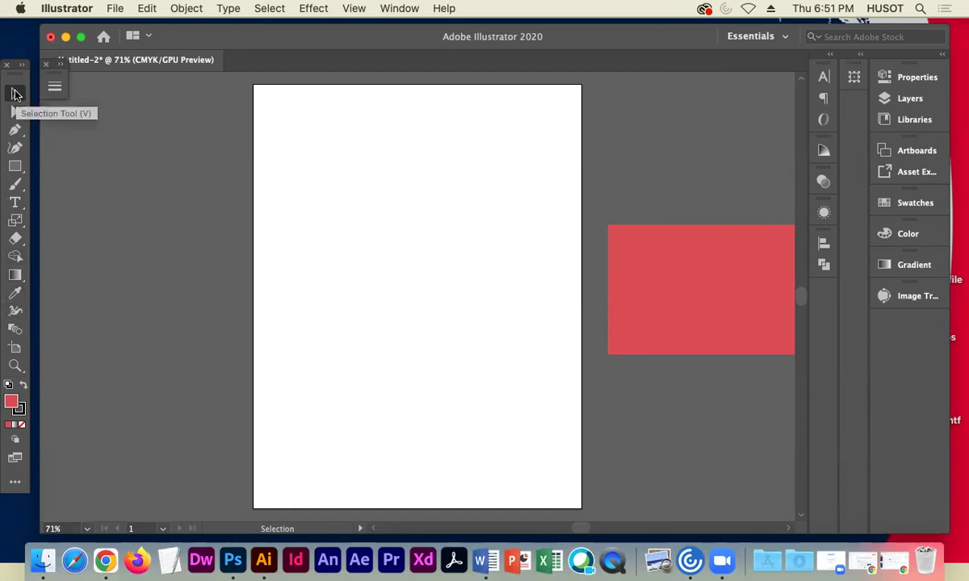
Try out the Pen, Rectangle, Paintbrush, Type and Eyedropper tools in turn and return to the Selection tool
click(10, 131)
click(14, 167)
click(16, 187)
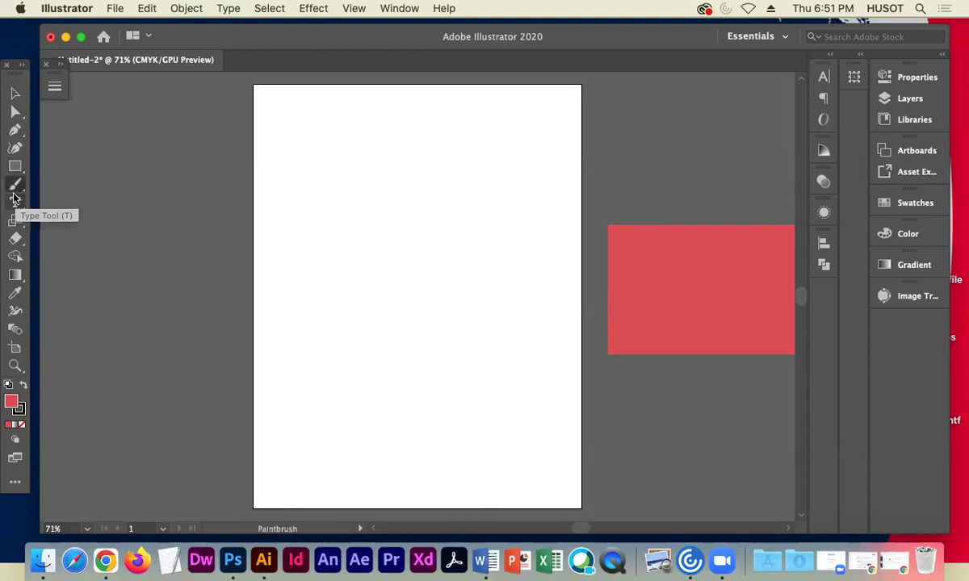
click(15, 202)
click(15, 293)
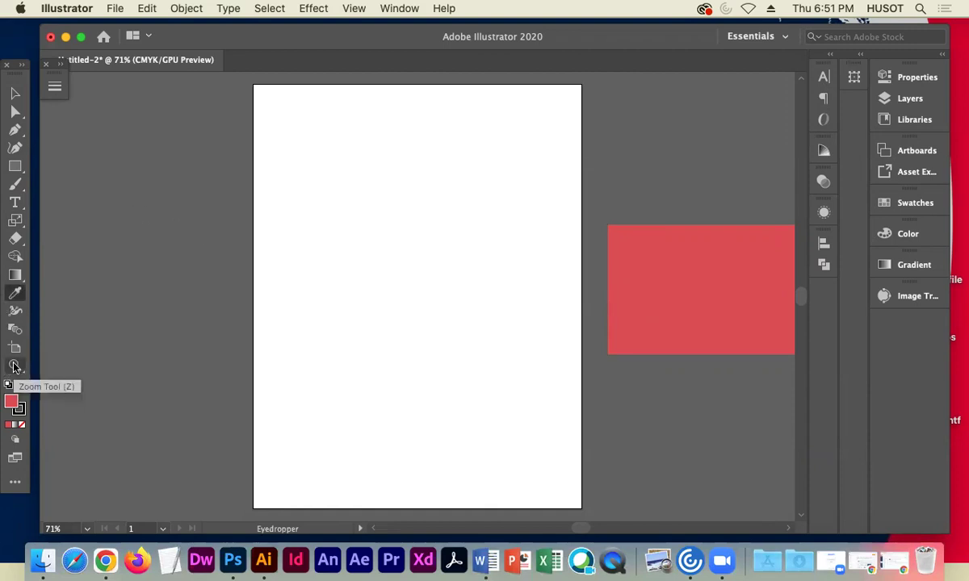
click(14, 93)
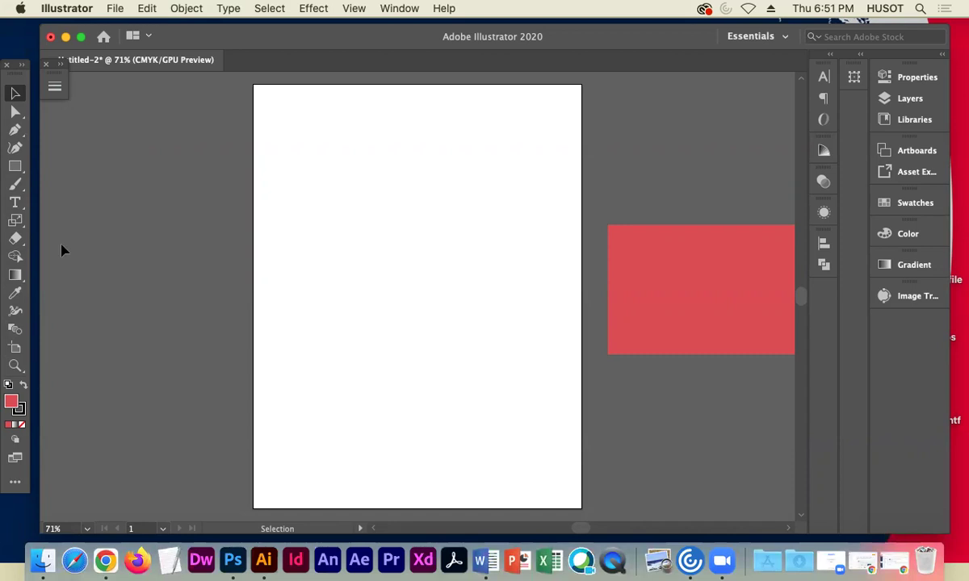
Alternate the active color between stroke and fill to compare their values, ending with the fill active
click(20, 413)
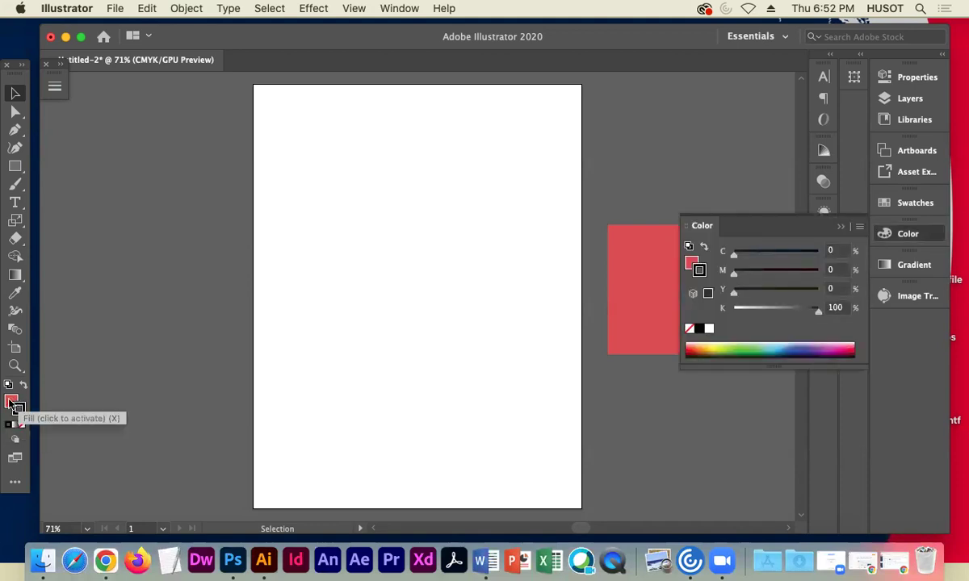
click(11, 402)
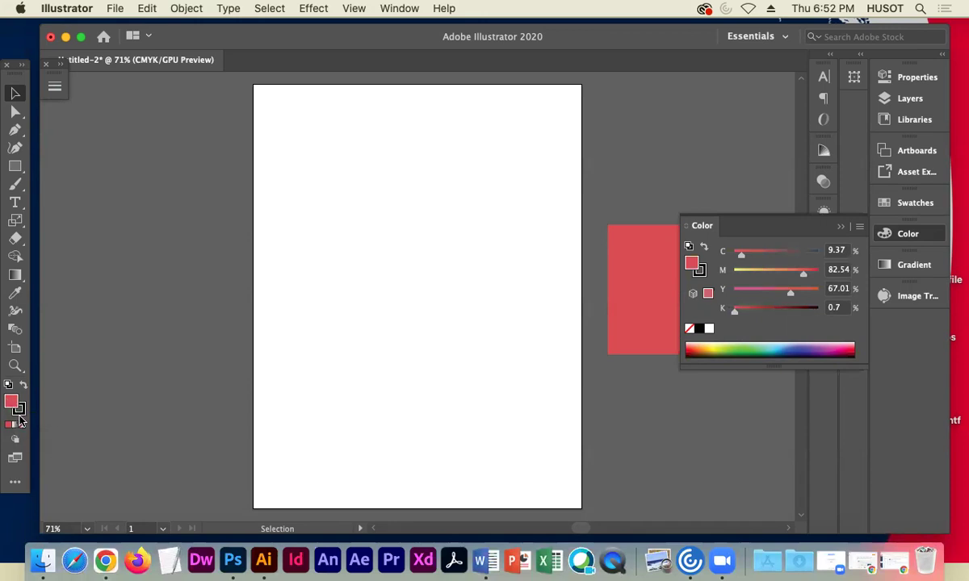
click(20, 412)
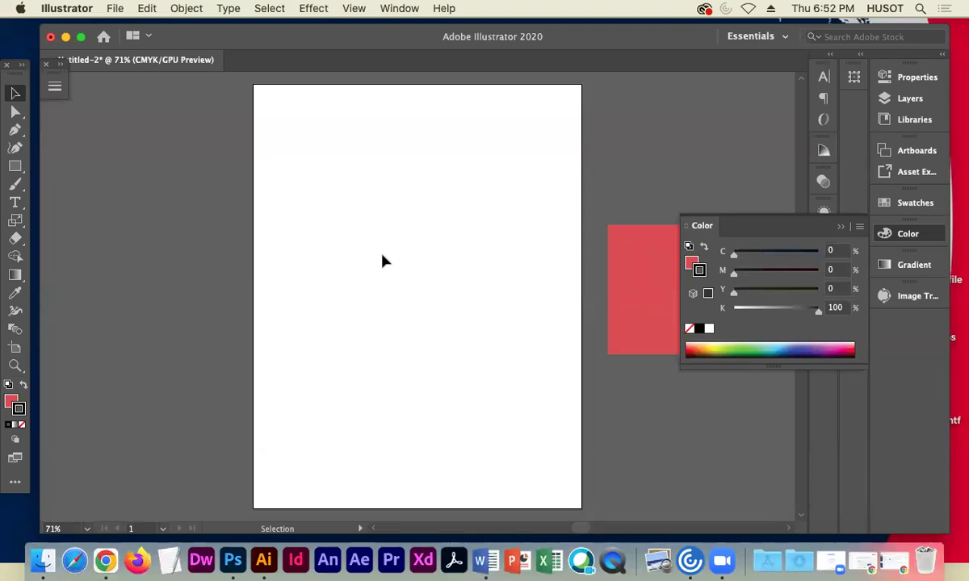
click(16, 401)
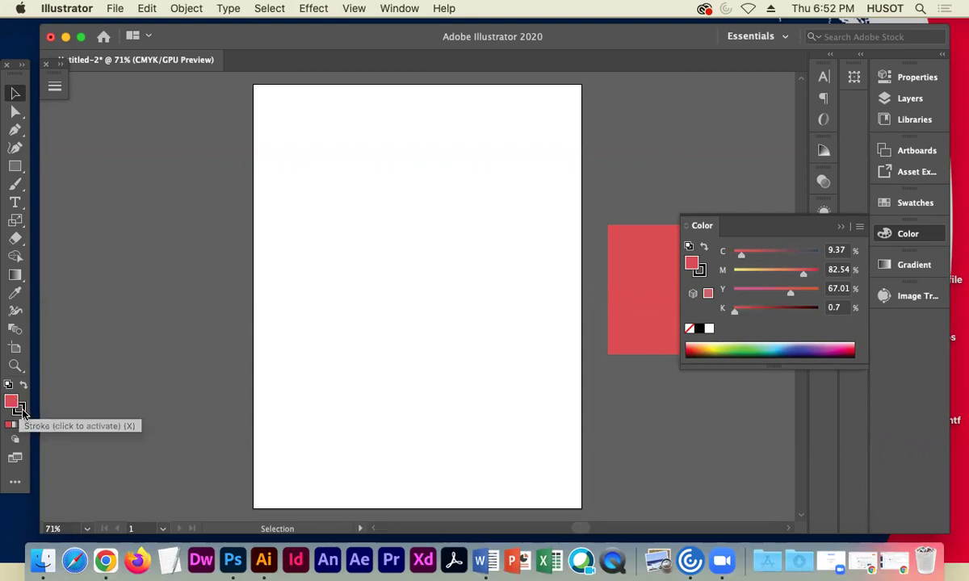
Switch between the stroke and fill swatches to compare their color values, then collapse the color settings with fill active
click(21, 412)
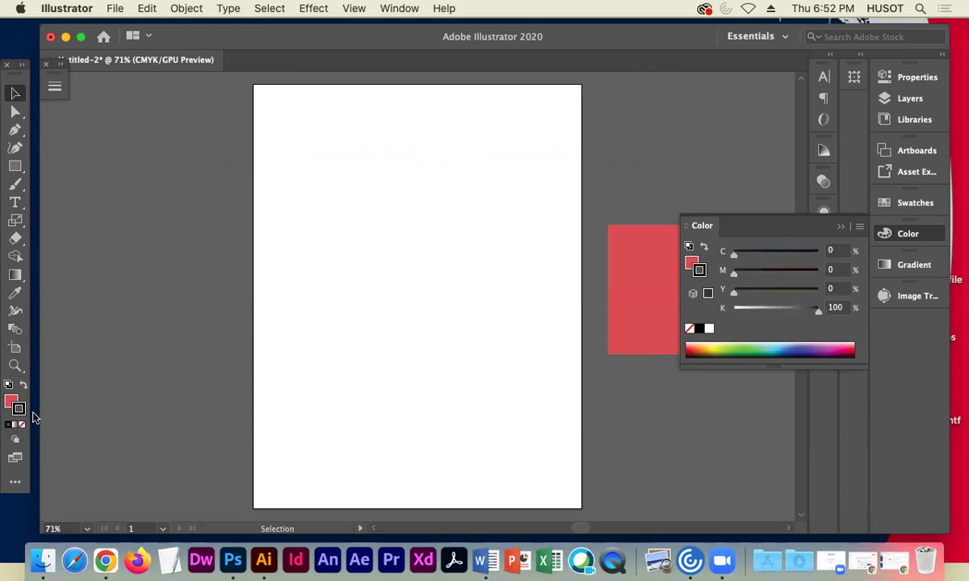
click(11, 401)
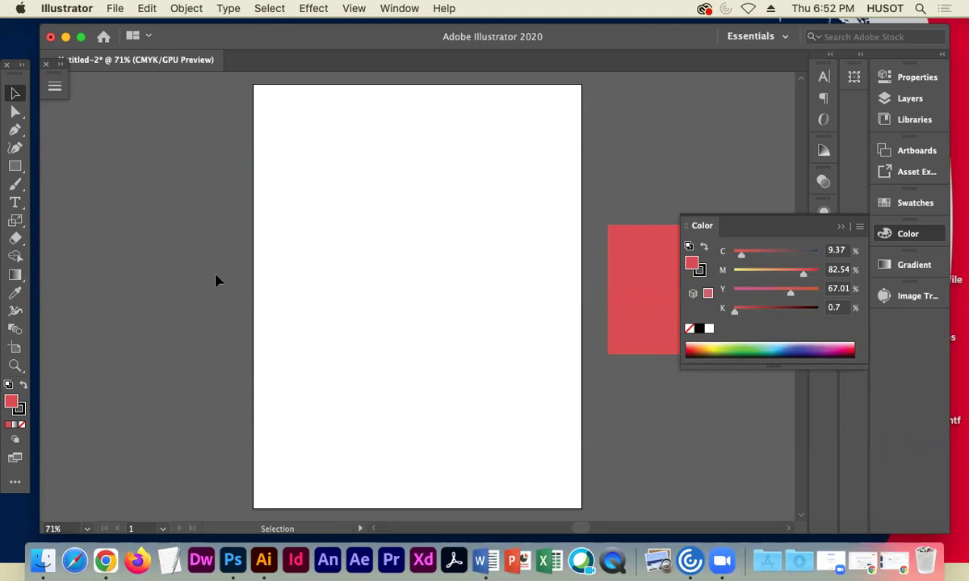
click(18, 408)
click(15, 399)
click(840, 226)
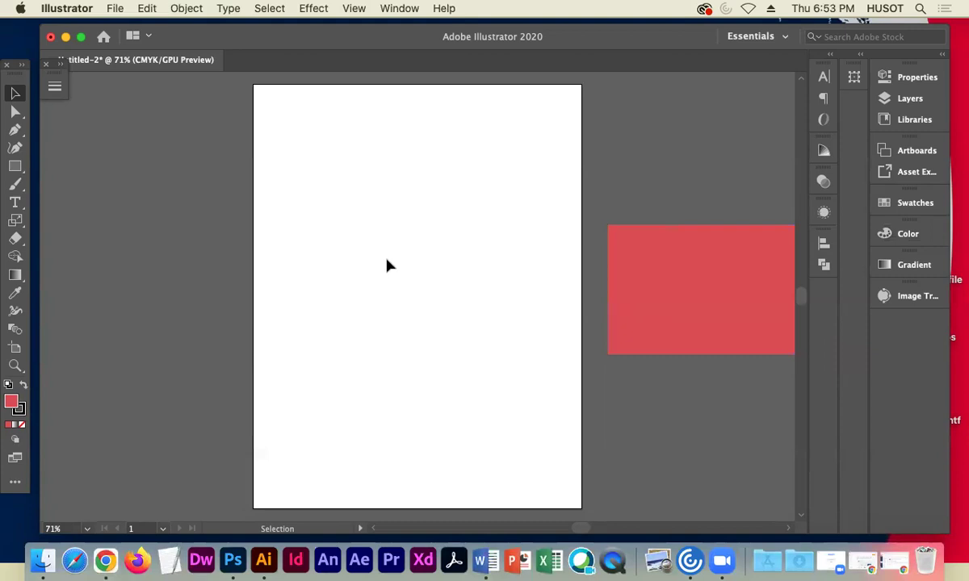
Delete the red rectangle from the pasteboard beside the artboard
drag(639, 296, 669, 228)
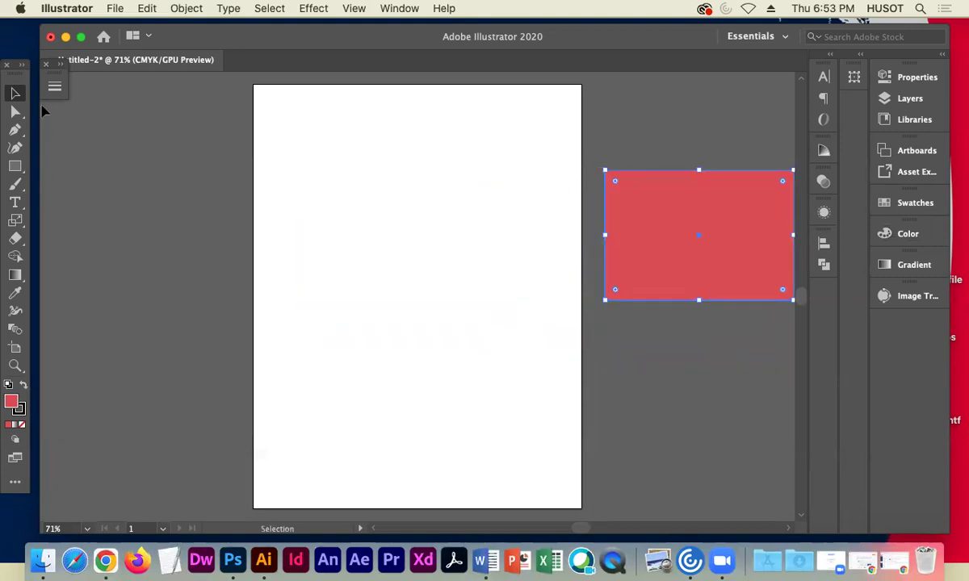
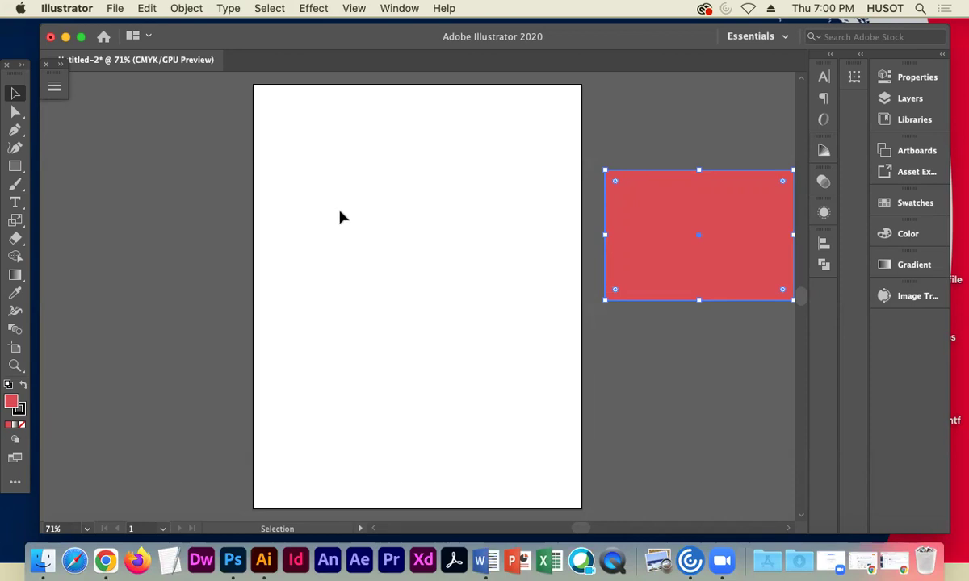
click(382, 213)
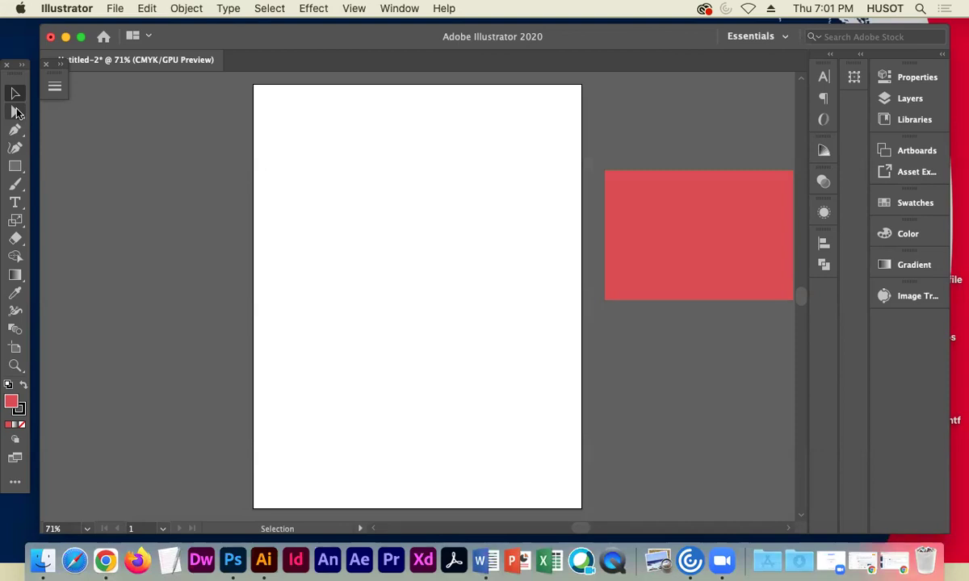
click(621, 226)
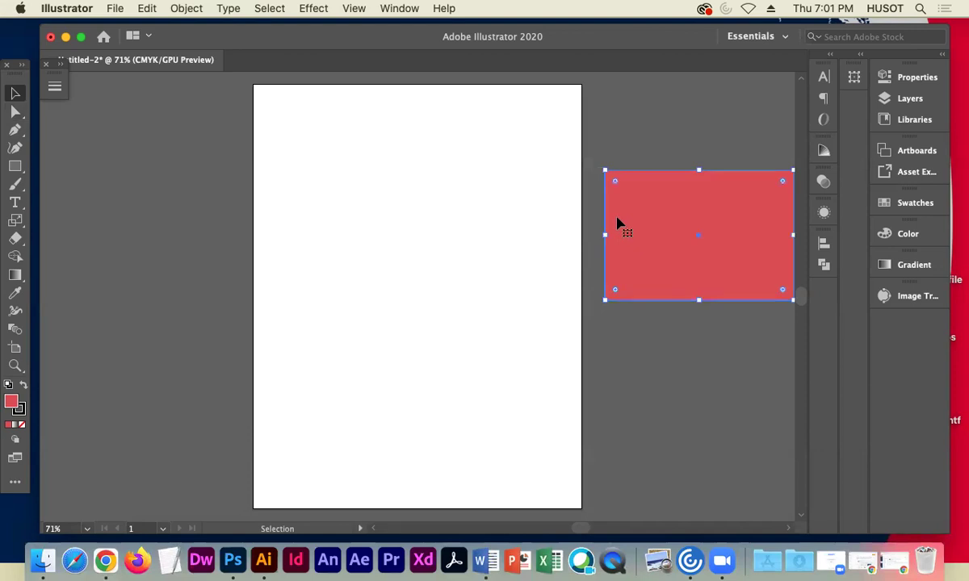
key(Delete)
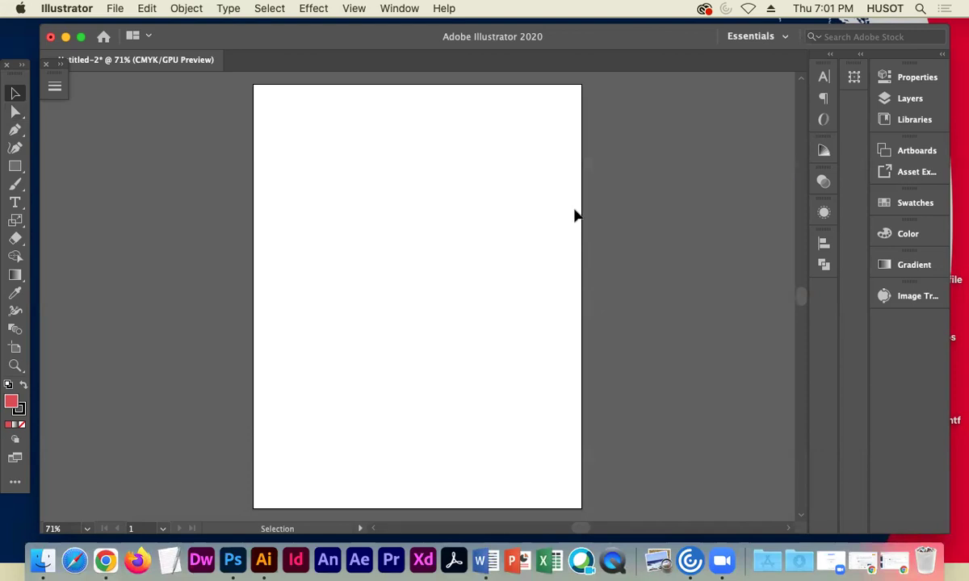
Draw a large red circle in the upper half of the artboard with the Ellipse tool
click(15, 166)
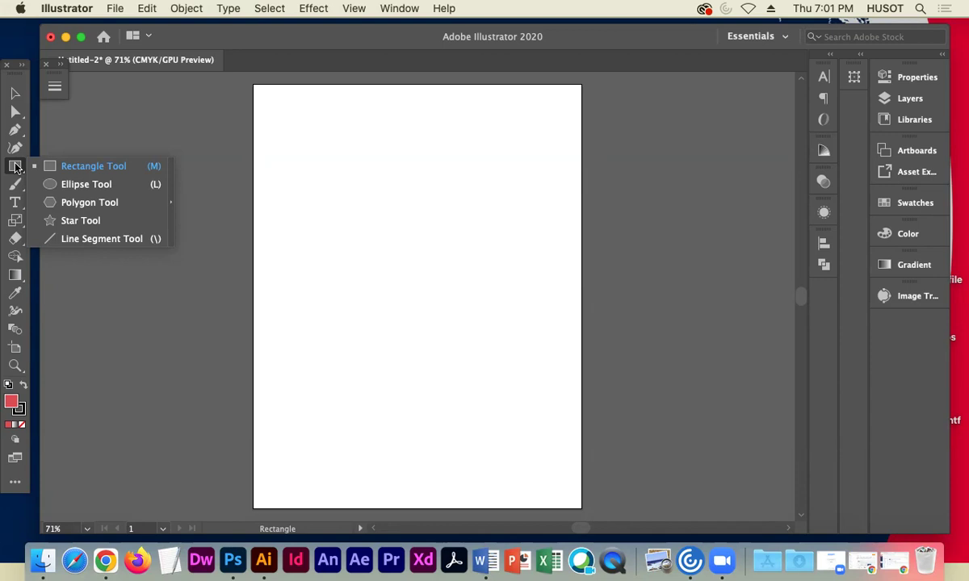
click(79, 185)
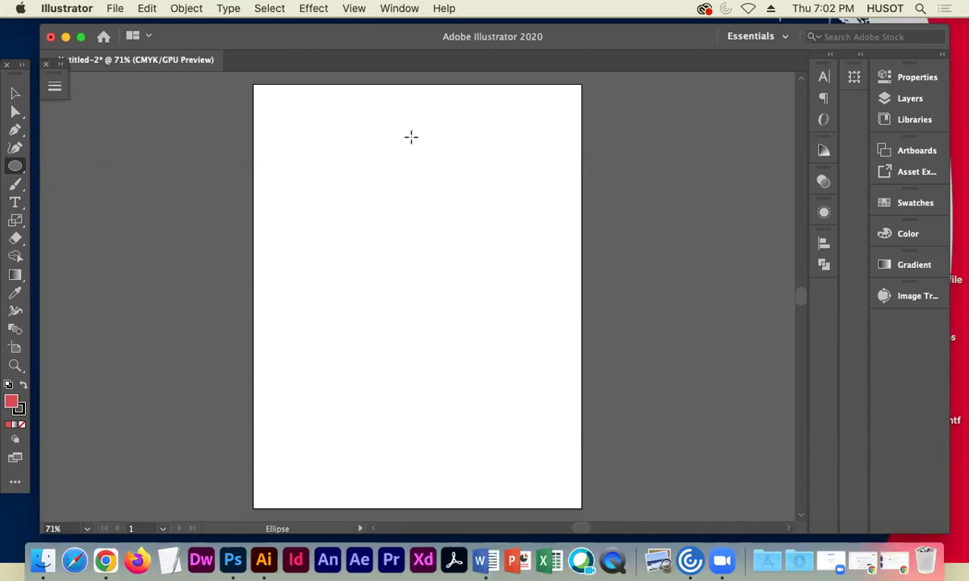
drag(416, 296, 417, 225)
drag(417, 224, 417, 224)
drag(304, 146, 374, 208)
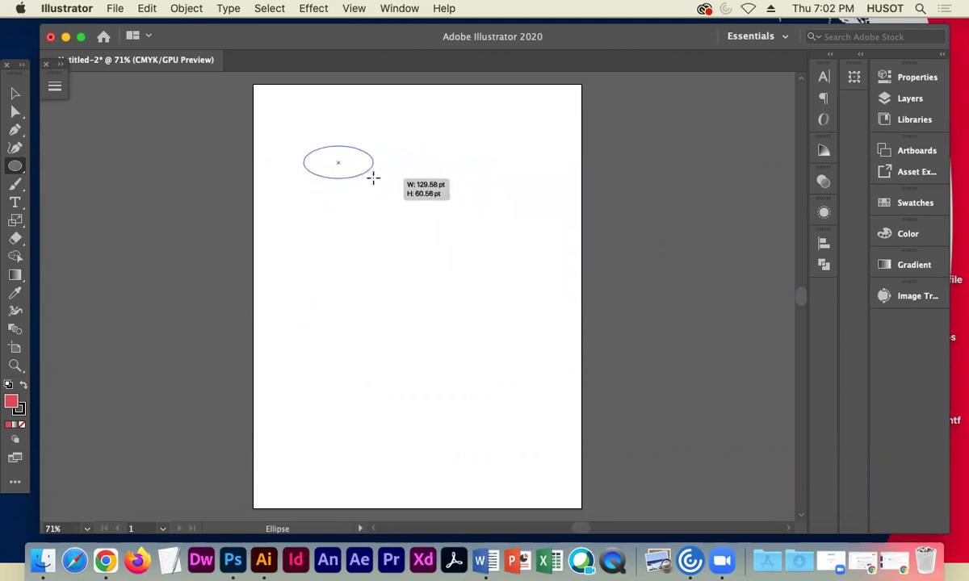
mouse_move(373, 178)
mouse_down()
mouse_move(400, 223)
mouse_move(512, 337)
mouse_move(397, 189)
mouse_move(467, 270)
mouse_move(443, 257)
mouse_move(423, 212)
mouse_move(435, 255)
mouse_move(452, 225)
mouse_move(379, 226)
mouse_move(456, 286)
mouse_move(408, 288)
mouse_move(385, 255)
mouse_move(283, 171)
mouse_move(373, 219)
mouse_move(434, 274)
mouse_move(361, 210)
mouse_move(418, 245)
mouse_move(409, 231)
mouse_move(421, 281)
mouse_move(396, 214)
mouse_move(469, 297)
mouse_move(407, 238)
mouse_move(417, 261)
mouse_move(374, 204)
mouse_move(443, 283)
mouse_move(480, 240)
mouse_move(456, 172)
mouse_move(409, 172)
mouse_move(337, 258)
mouse_move(337, 223)
mouse_move(461, 195)
mouse_move(284, 292)
mouse_move(454, 359)
mouse_move(432, 207)
mouse_move(430, 363)
mouse_move(344, 238)
mouse_move(513, 281)
mouse_move(330, 244)
mouse_move(510, 253)
mouse_move(322, 227)
mouse_move(371, 189)
mouse_move(483, 340)
mouse_up()
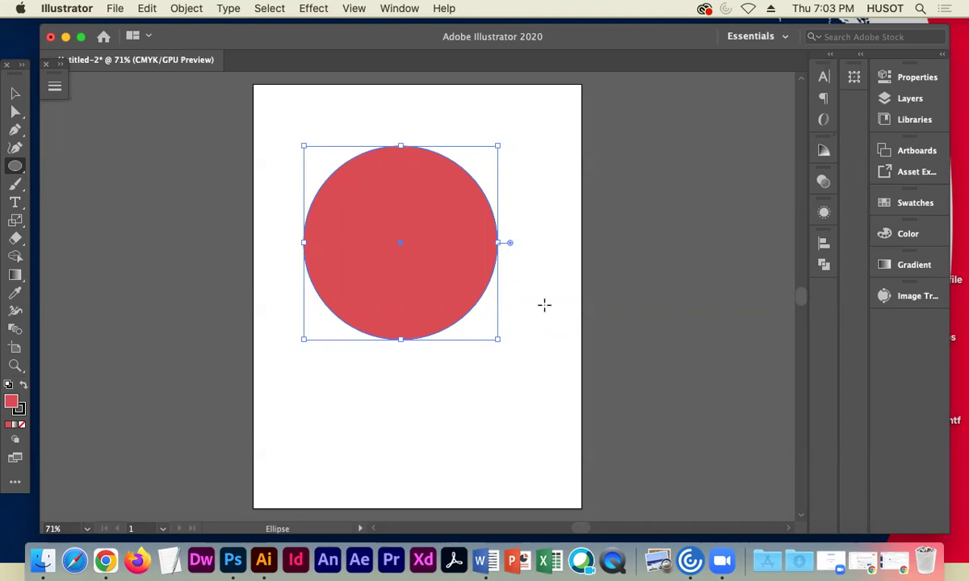
Move the red circle slightly upward and enlarge it proportionally from its upper-right corner
click(17, 94)
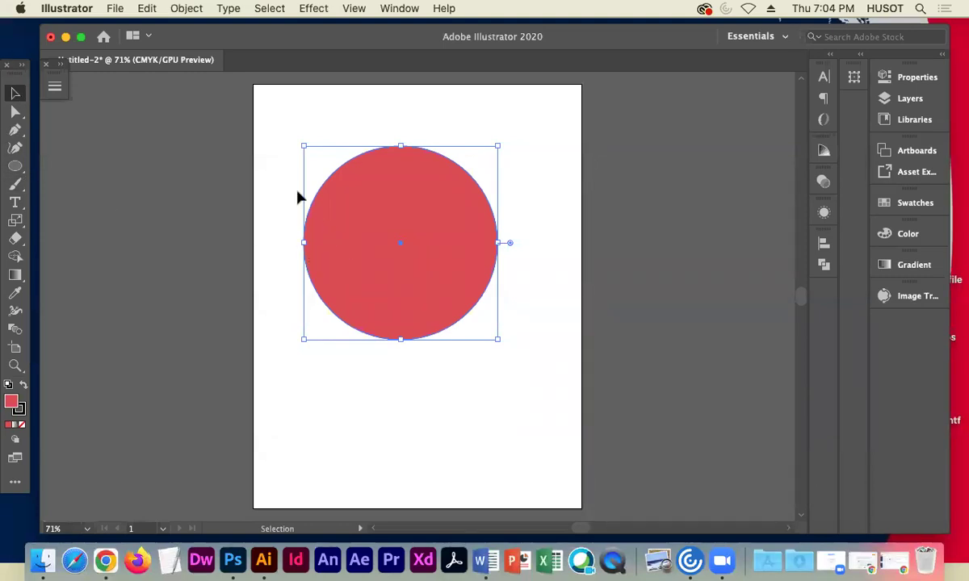
drag(402, 208, 384, 191)
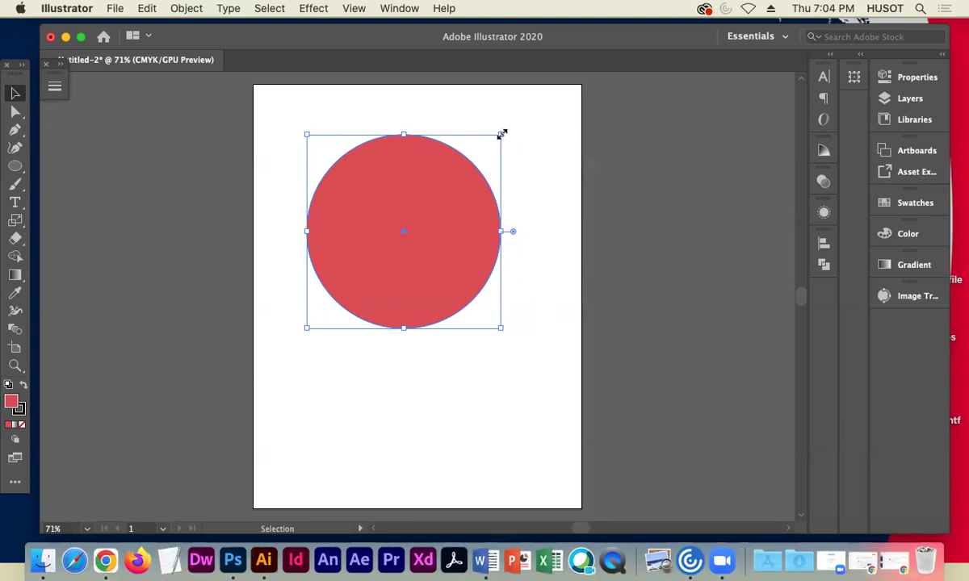
drag(501, 133, 656, 109)
click(577, 234)
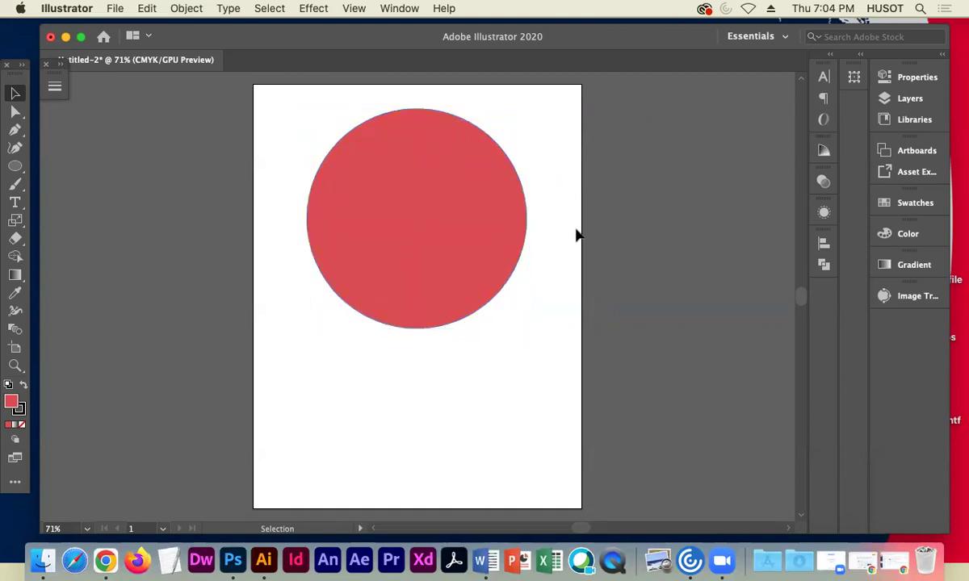
click(444, 269)
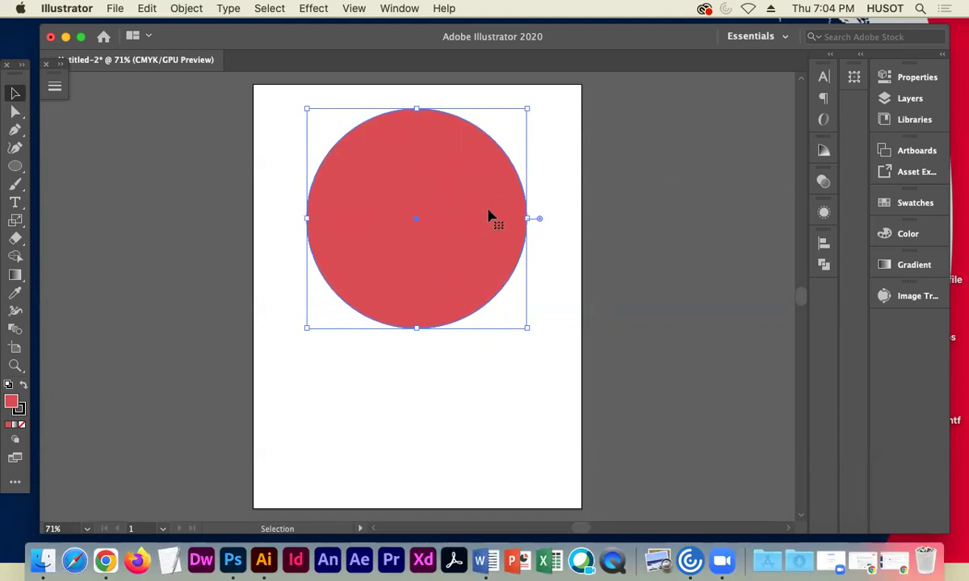
click(322, 290)
click(376, 237)
click(561, 145)
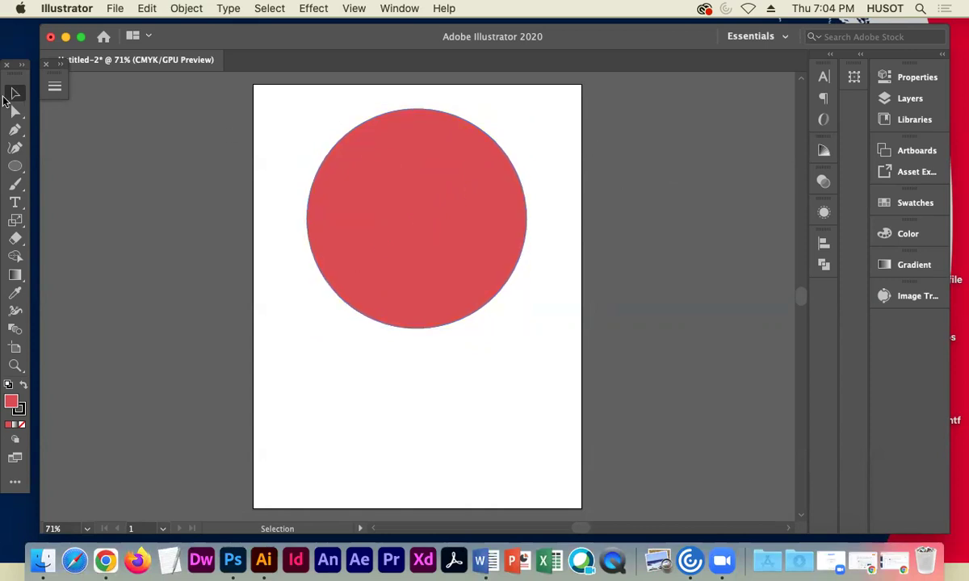
Rotate the circle clockwise by its bounding box and rotate it back upright
click(456, 181)
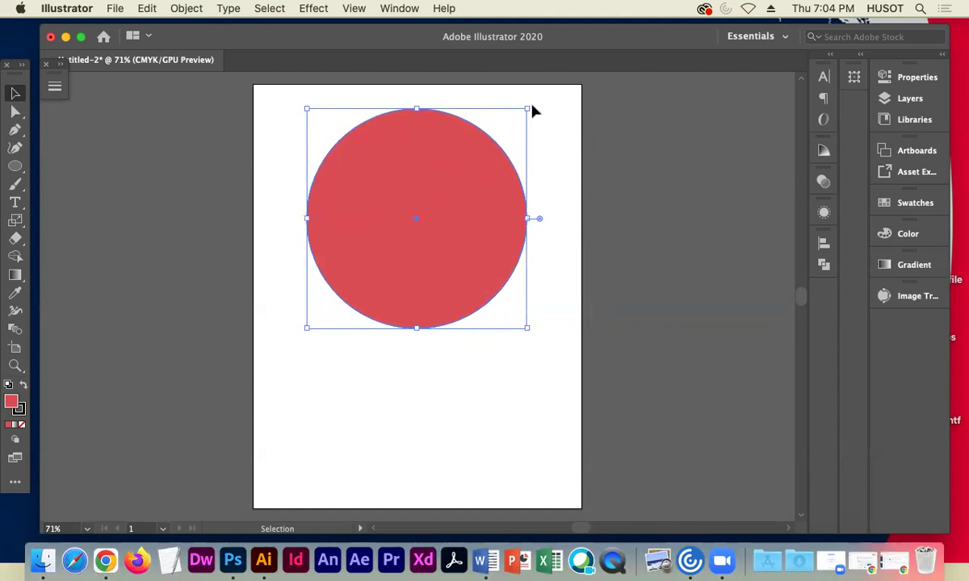
drag(530, 102, 549, 198)
click(622, 191)
click(461, 161)
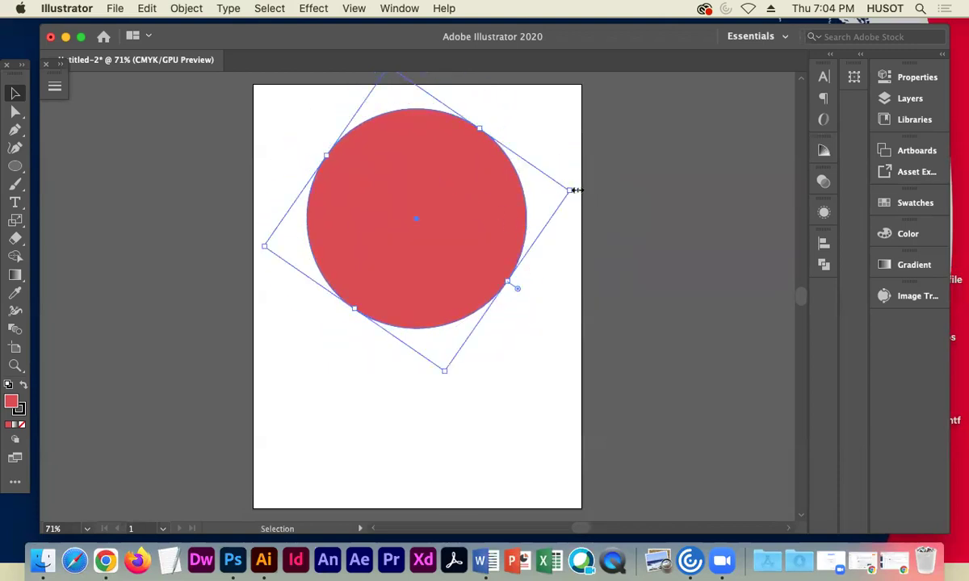
drag(576, 193, 540, 97)
click(698, 161)
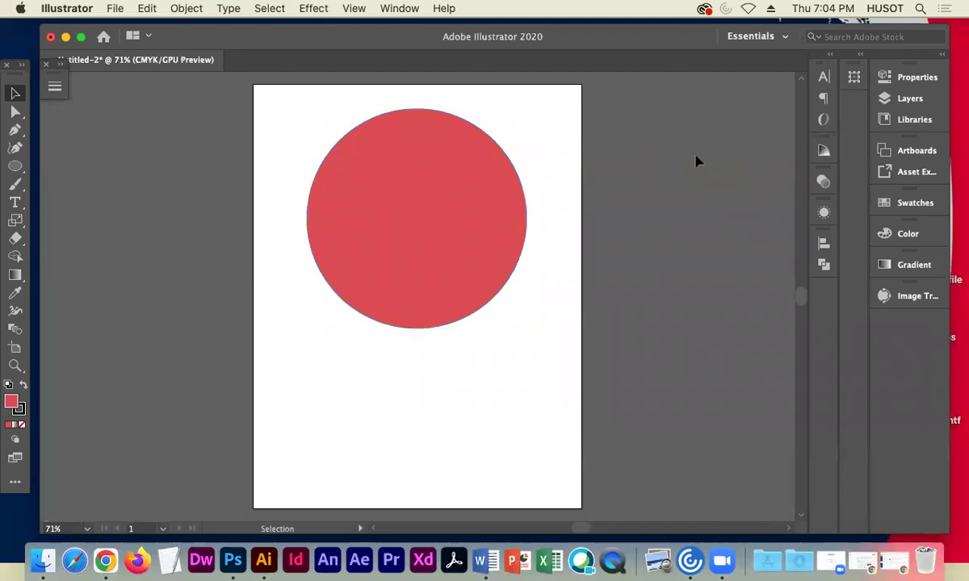
Zoom to 300% on the circle's right edge and compare its outline with the circle selected and deselected
click(487, 182)
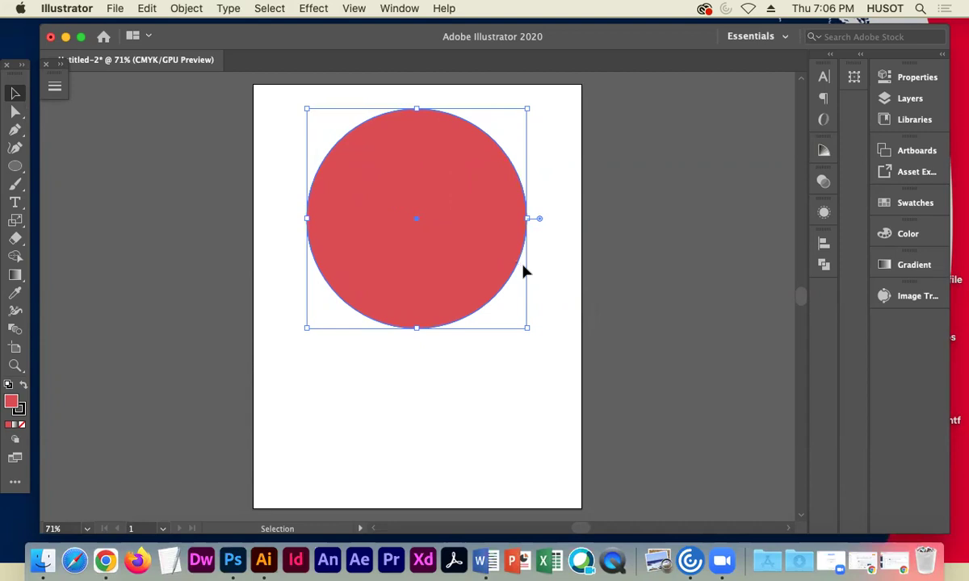
key(a)
key(super+equal)
key(super+equal)
key(super+equal)
key(super+equal)
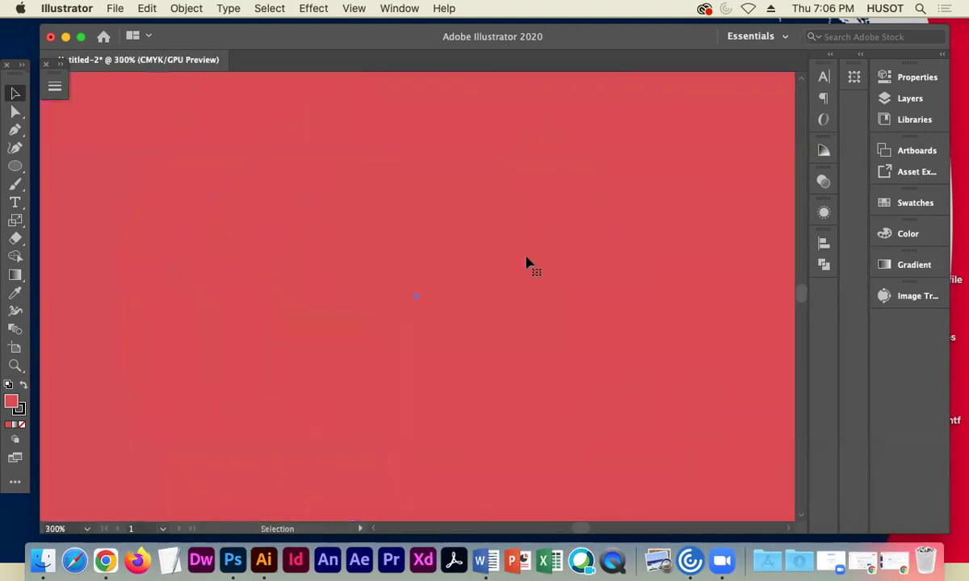
drag(603, 279, 201, 262)
key(v)
click(662, 293)
click(405, 264)
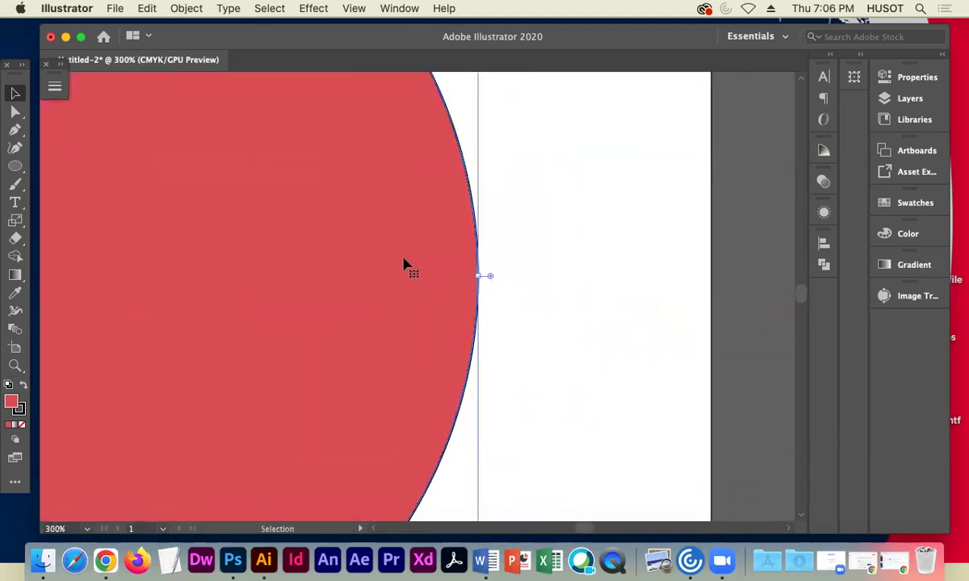
click(533, 260)
click(481, 274)
click(565, 278)
Set the circle's fill to the dark red #511414
click(398, 263)
double_click(12, 401)
drag(435, 255, 473, 321)
click(710, 197)
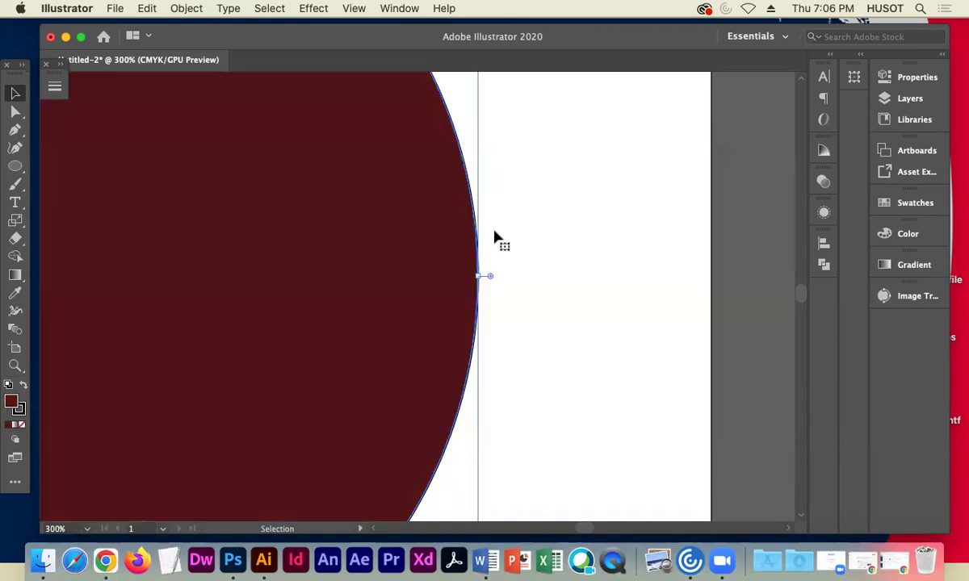
Change the circle's fill to a light purple with the Color Picker
double_click(11, 403)
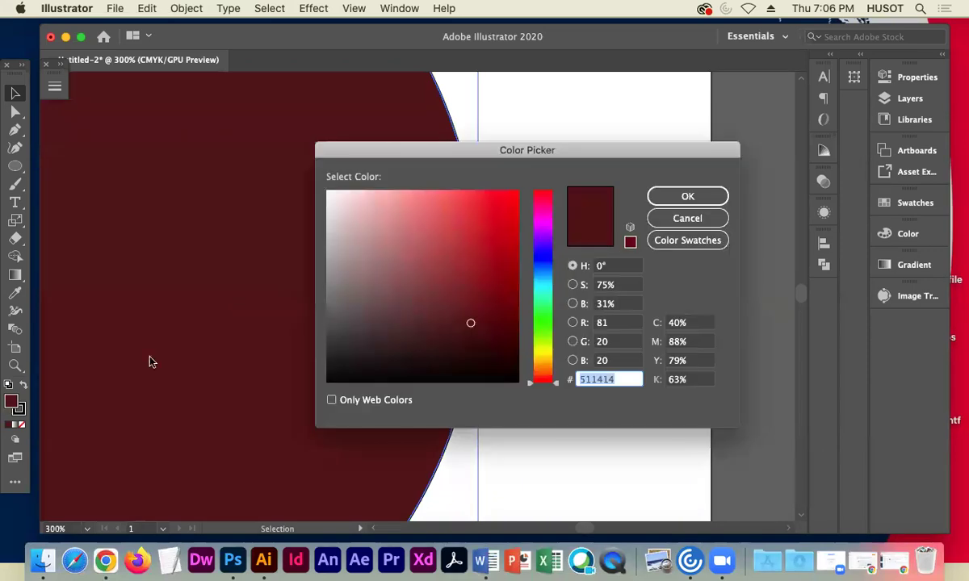
click(447, 240)
click(392, 235)
click(543, 227)
click(504, 211)
click(411, 210)
click(687, 196)
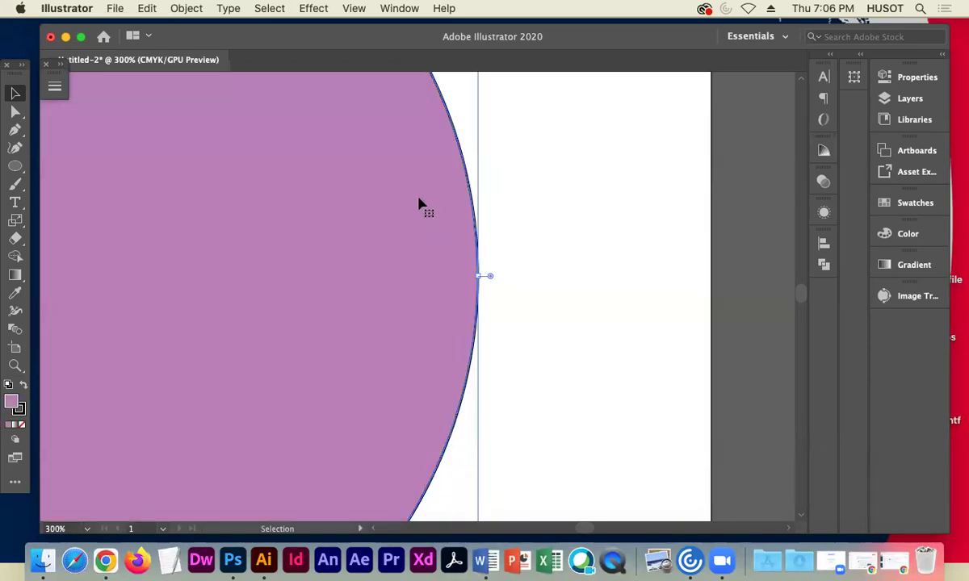
Set the circle's stroke to a blue of C 83.53, M 74.51, Y 0, K 0 and inspect the outline deselected
click(20, 412)
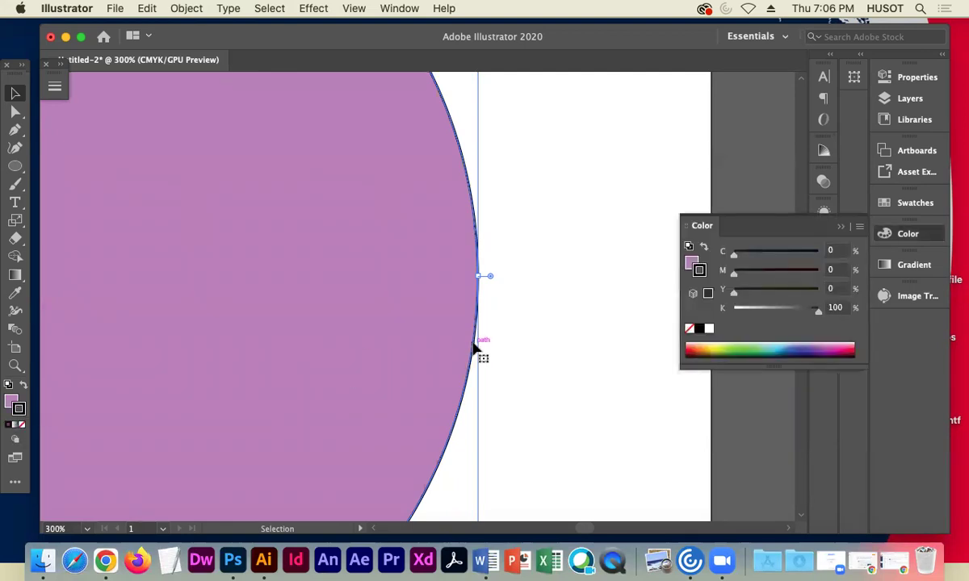
click(801, 343)
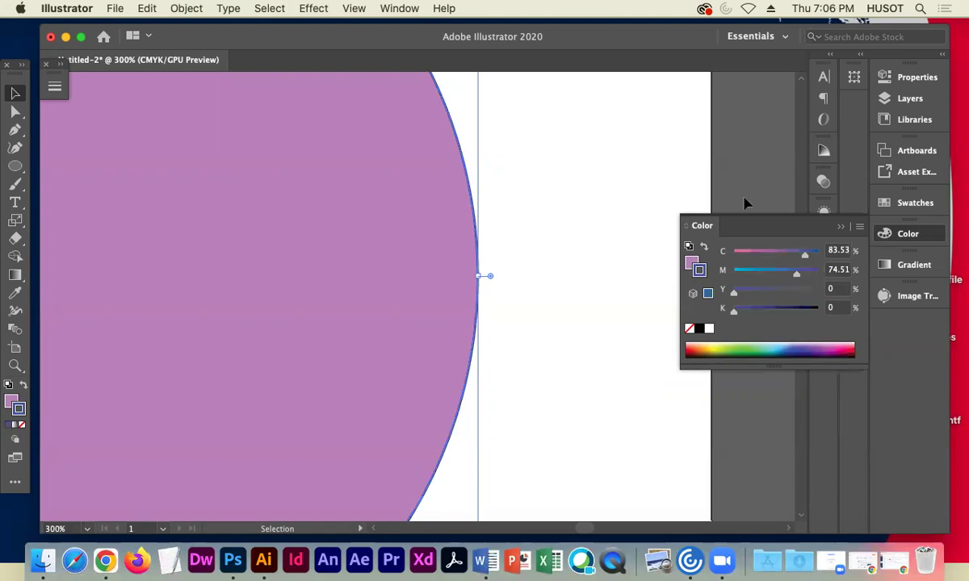
click(602, 190)
click(450, 266)
click(494, 266)
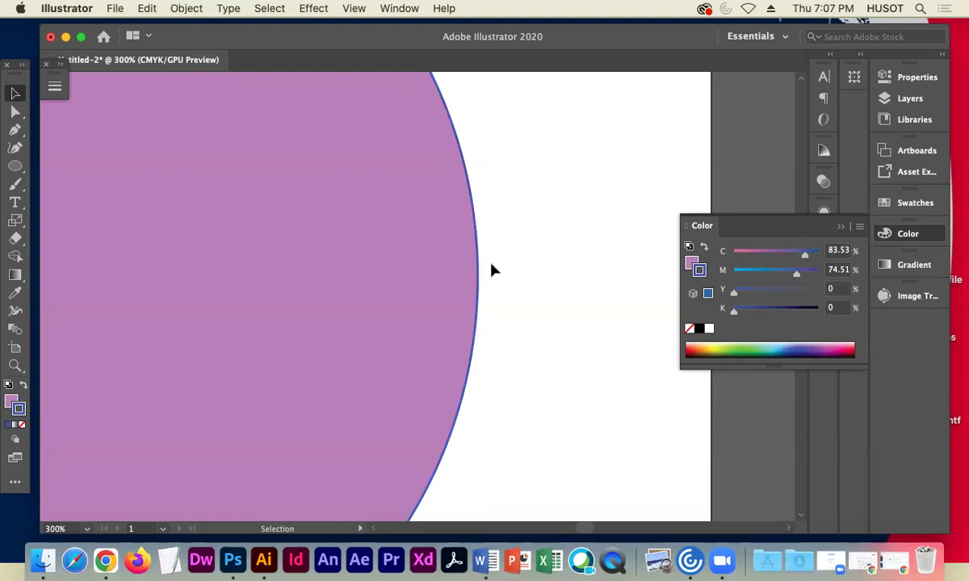
click(478, 264)
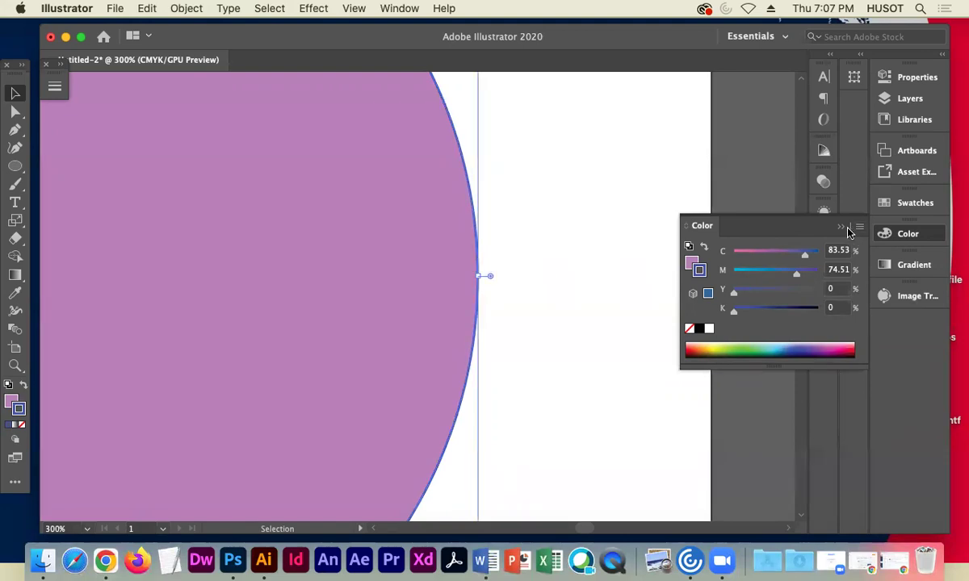
click(841, 227)
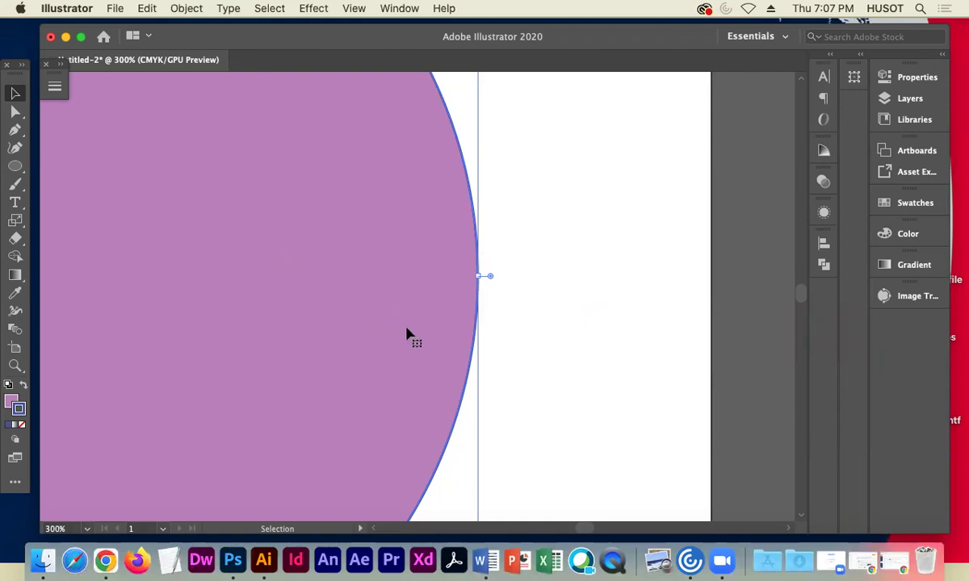
click(551, 296)
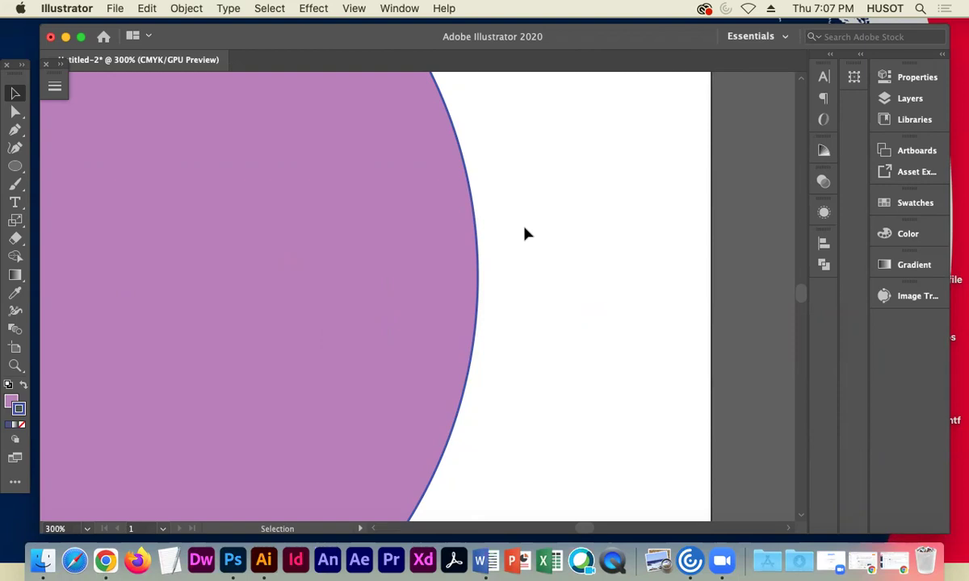
Set the circle's stroke to None, check its edge deselected and reselect the circle
click(404, 302)
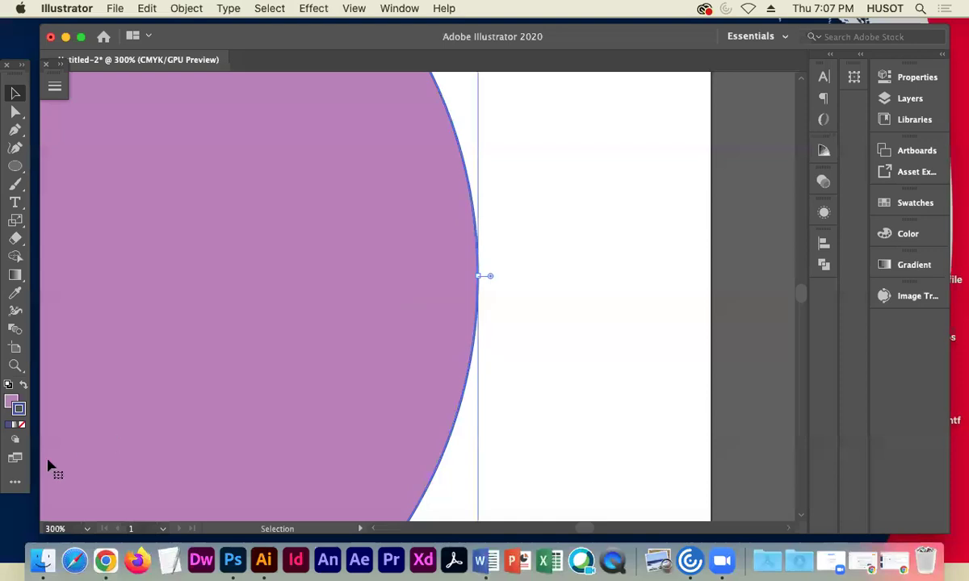
click(22, 428)
click(516, 339)
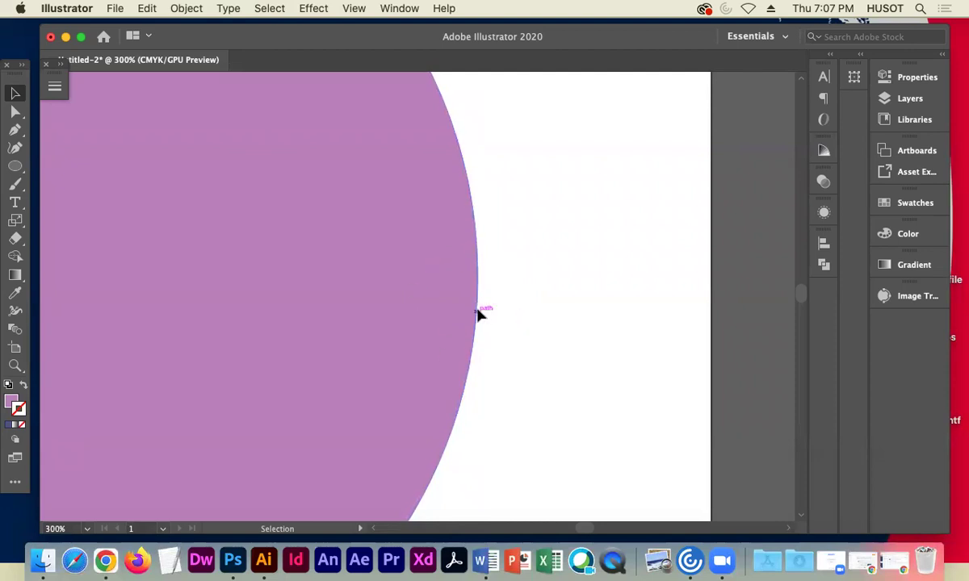
click(271, 309)
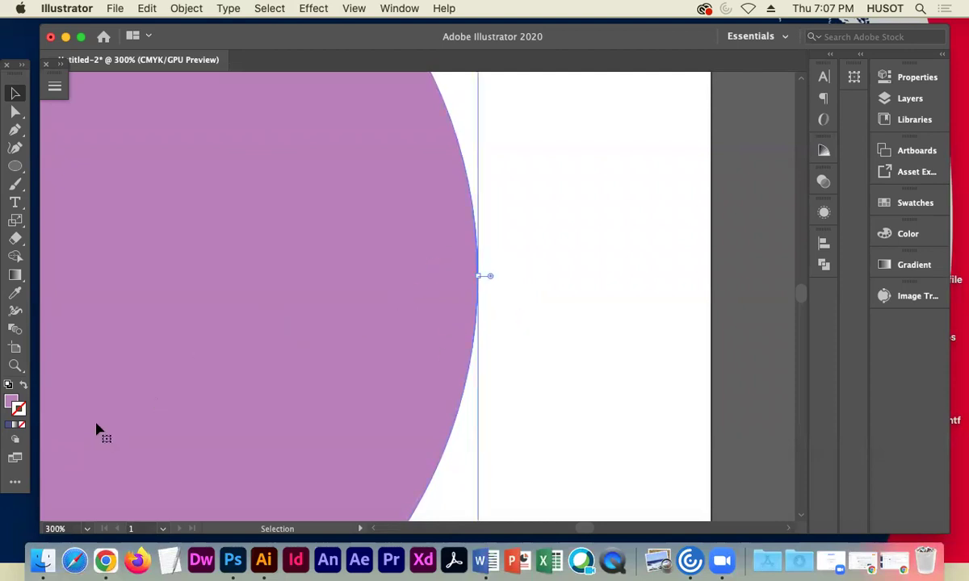
Reapply the blue stroke to the circle and set its fill to None
click(10, 427)
click(508, 337)
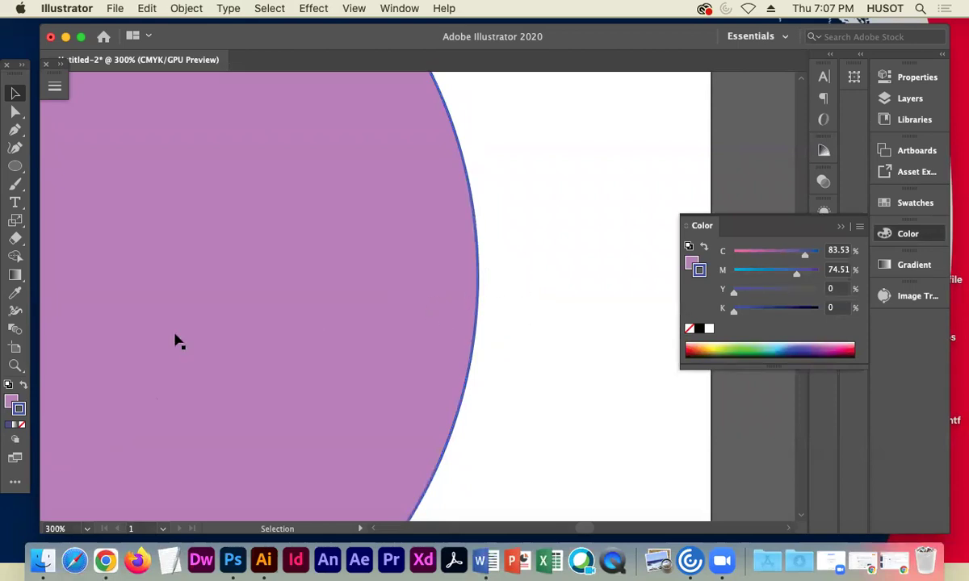
click(11, 401)
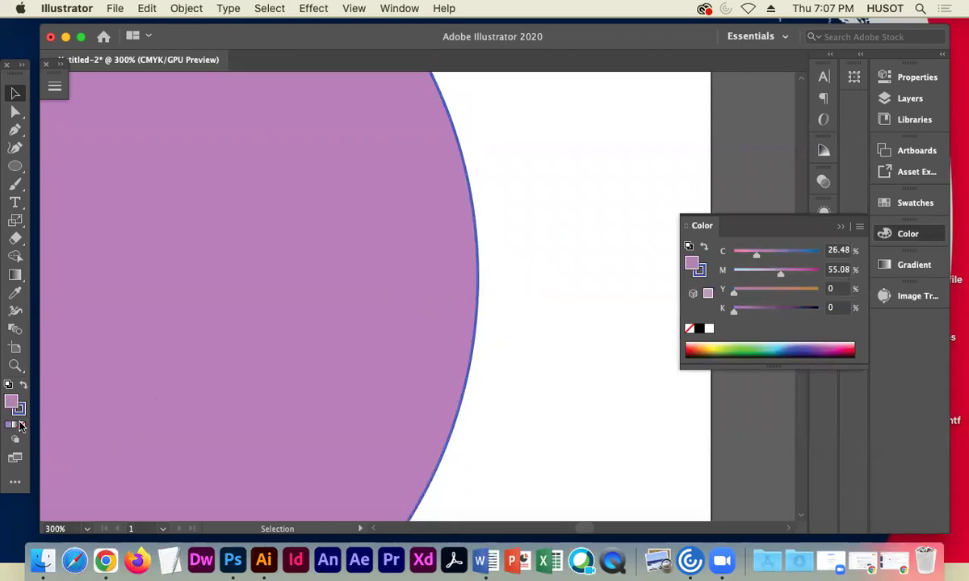
click(22, 426)
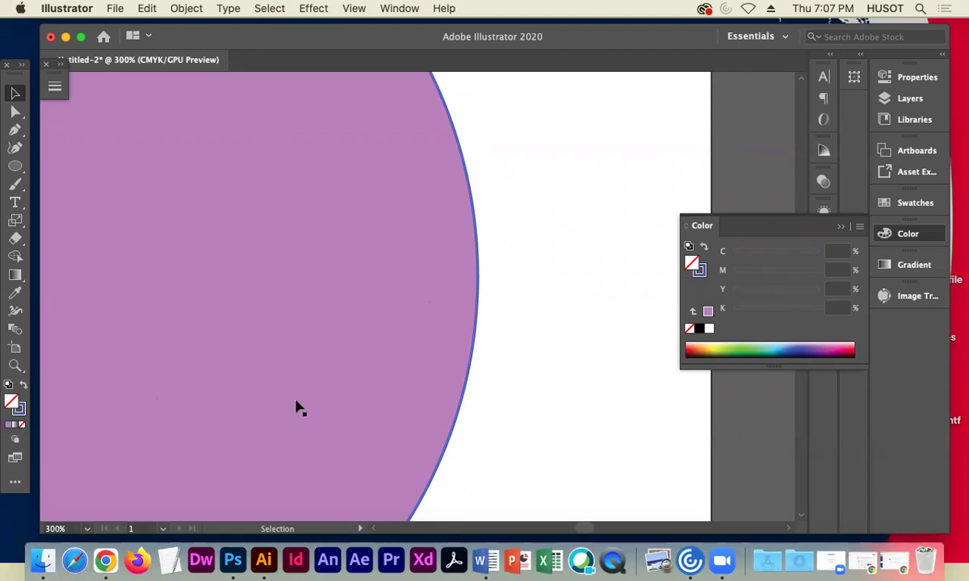
key(super+z)
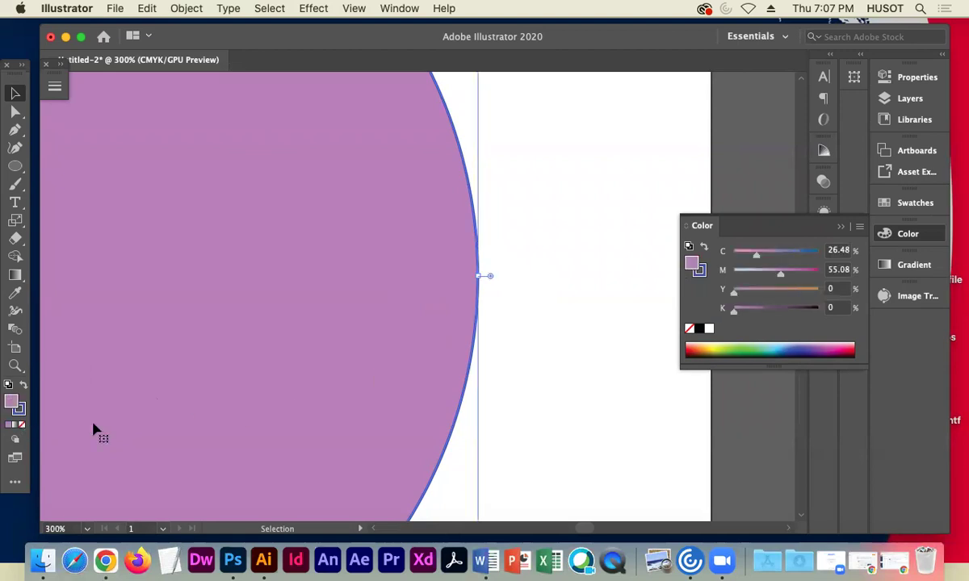
click(22, 426)
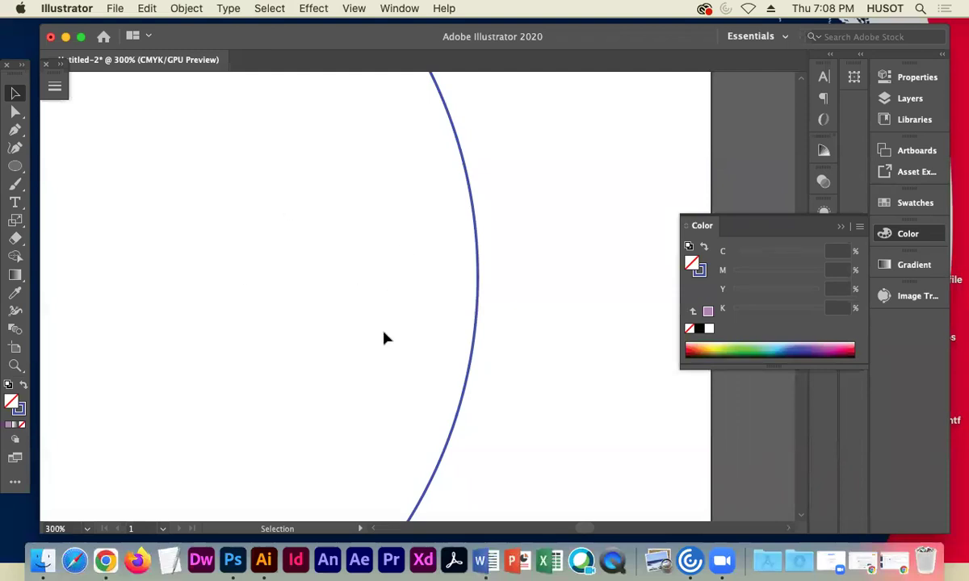
Draw a rectangle across the circle's right edge and give it the previous light purple fill
drag(15, 166, 82, 165)
drag(569, 196, 330, 292)
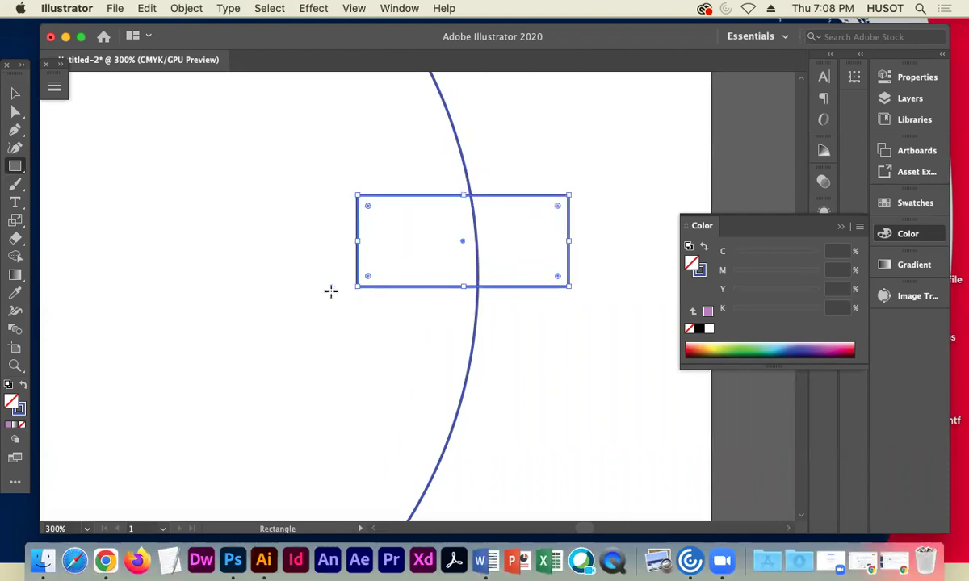
click(18, 422)
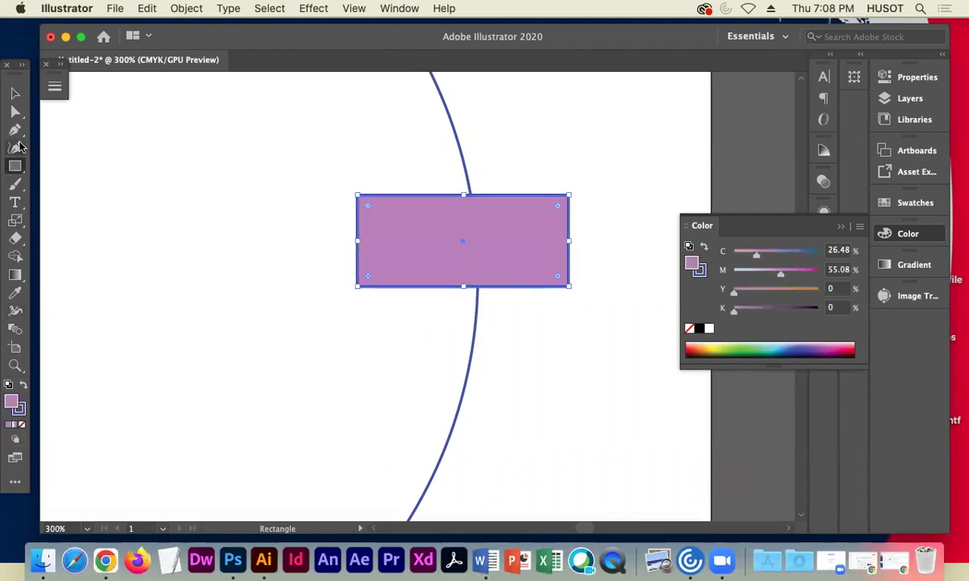
Send the purple rectangle to the back, behind the circle, and deselect it
click(15, 92)
right_click(519, 207)
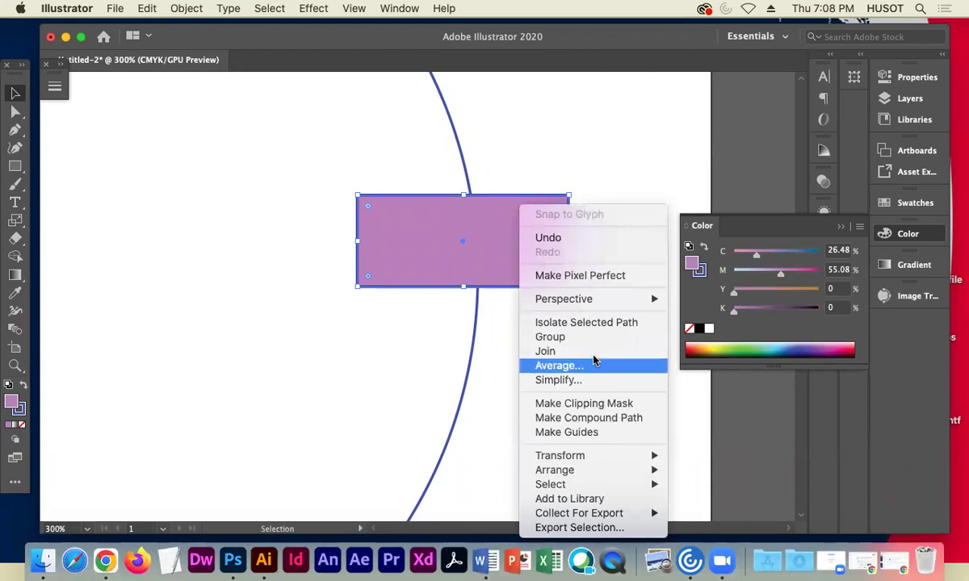
mouse_move(670, 477)
click(715, 504)
click(361, 362)
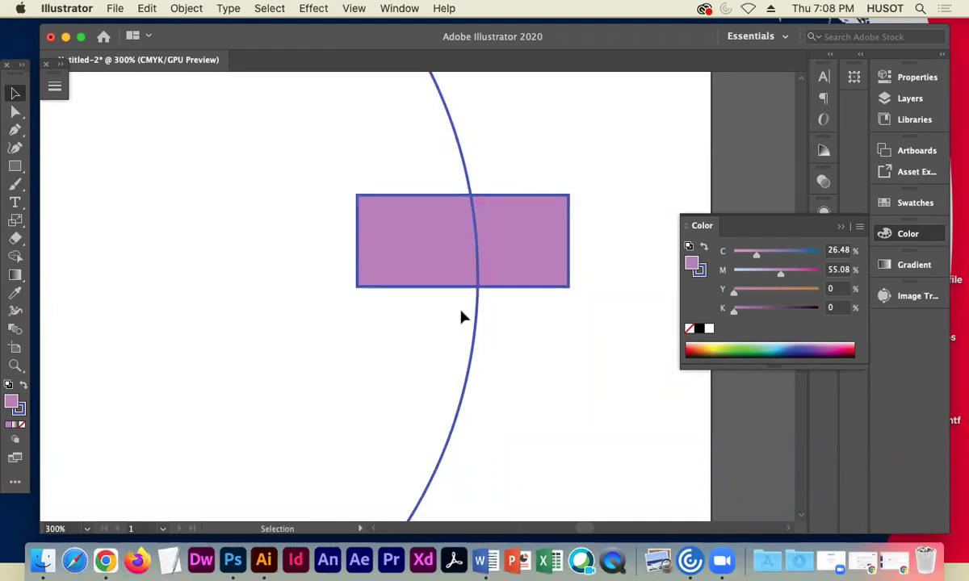
Refill the circle with the light purple and recolor the rectangle yellow with C 8.63, M 0, Y 96.08, K 0
click(466, 179)
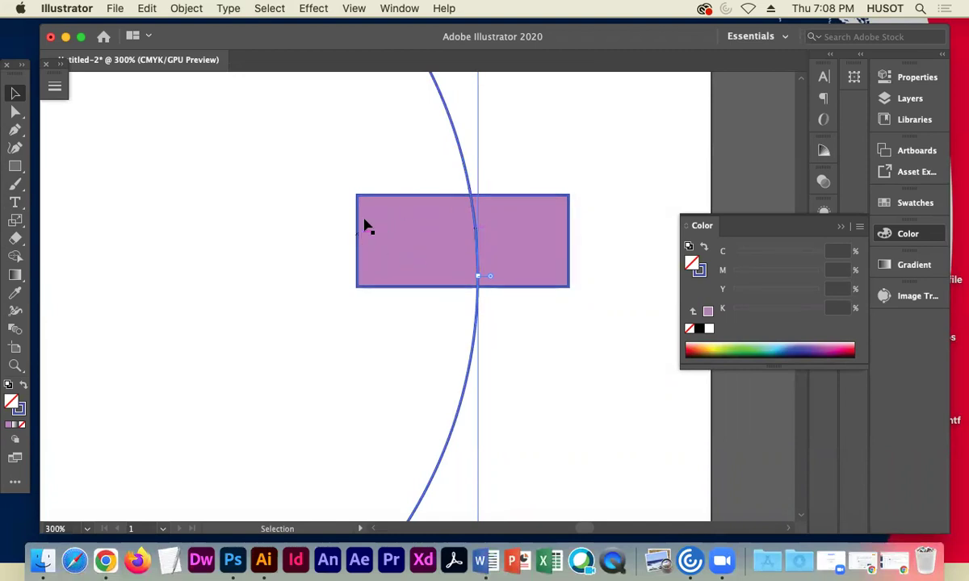
click(9, 426)
click(525, 274)
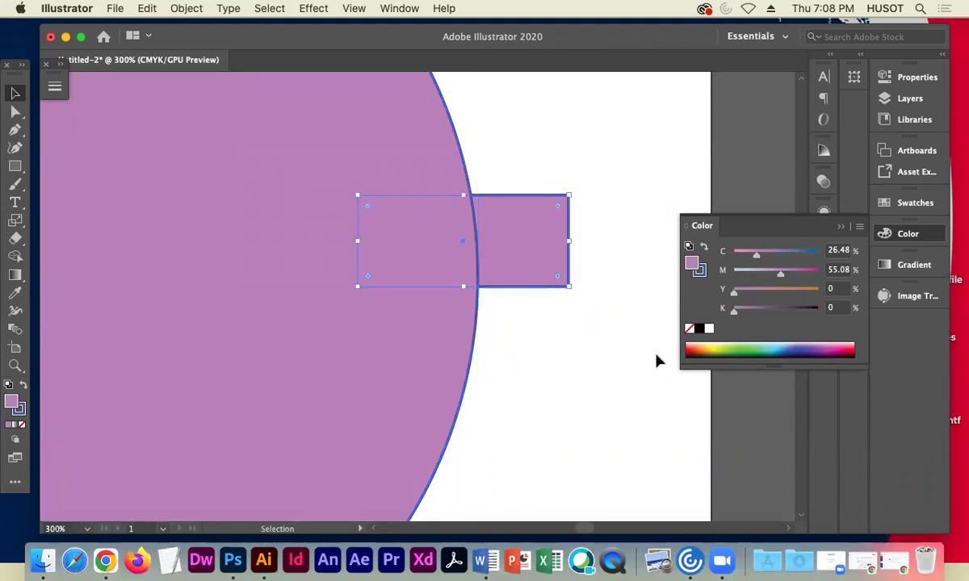
click(724, 346)
click(606, 351)
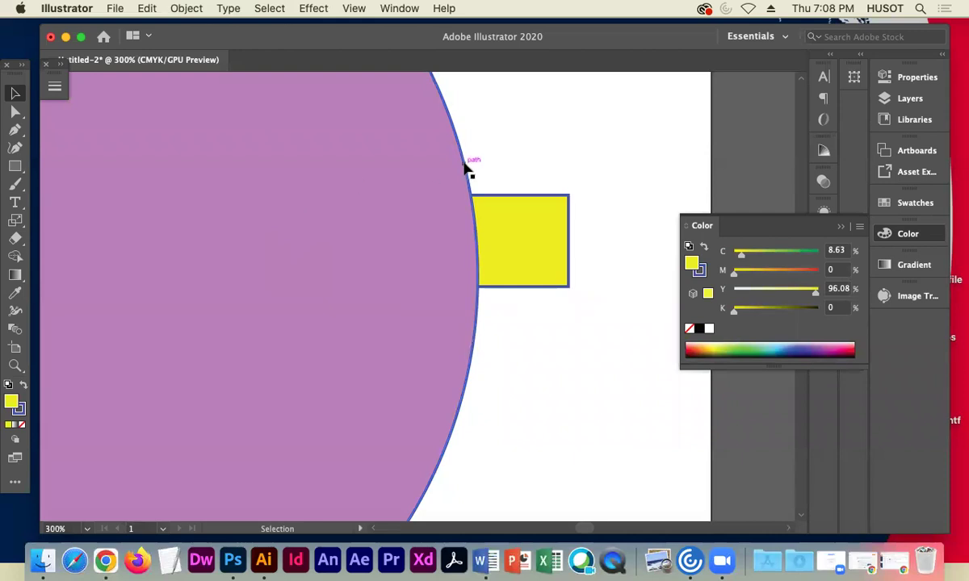
Move the yellow rectangle around the circle's right edge, leaving it partly hidden behind the circle, and check which shape each selection picks
click(501, 244)
drag(501, 245, 635, 173)
drag(599, 164, 449, 235)
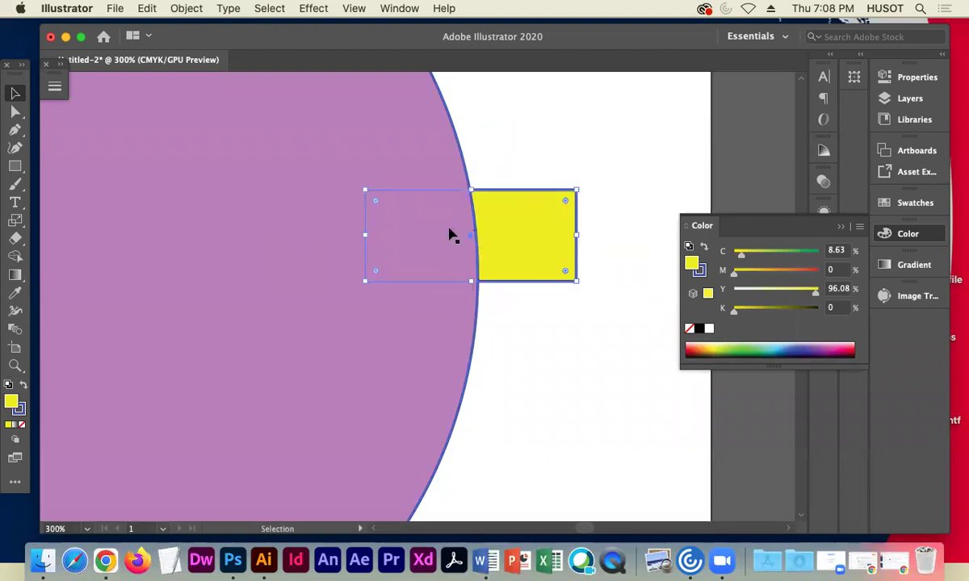
drag(510, 229, 558, 293)
click(580, 177)
click(607, 253)
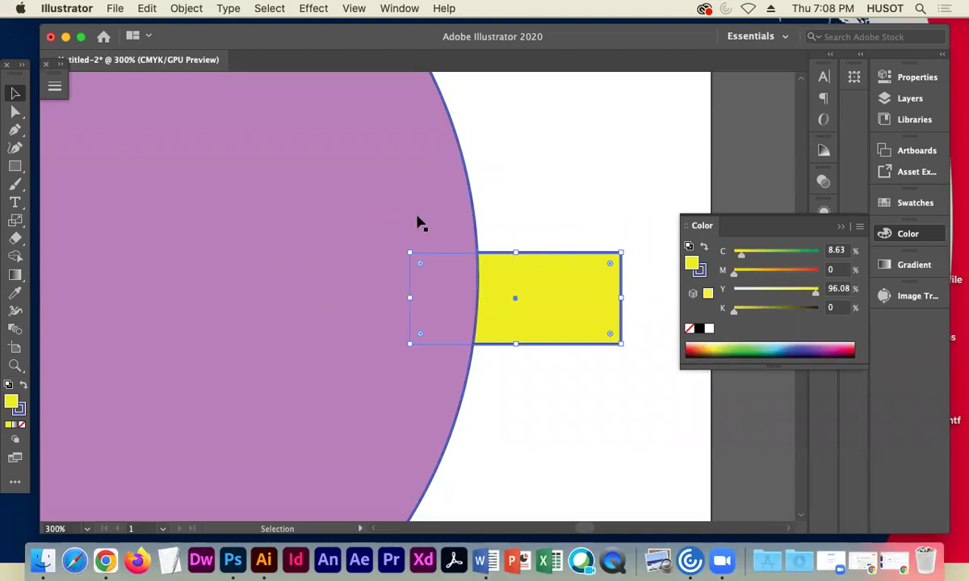
click(356, 202)
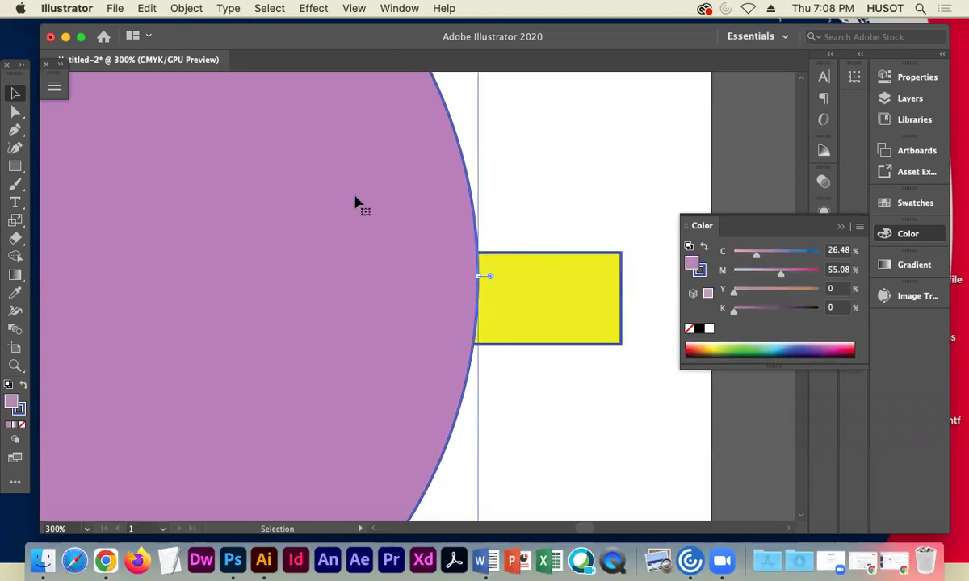
click(516, 299)
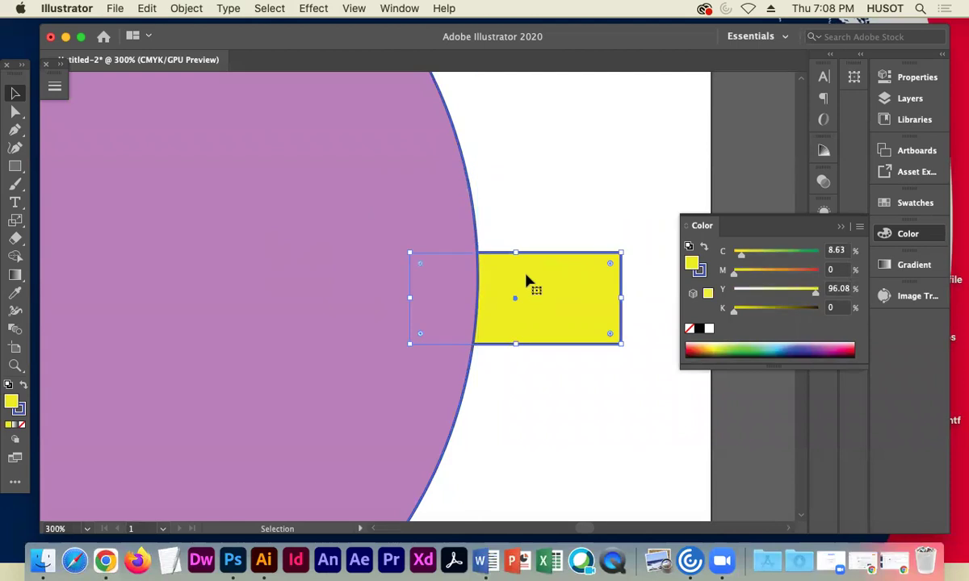
Bring the yellow rectangle to the front, above the circle, and deselect it
right_click(531, 282)
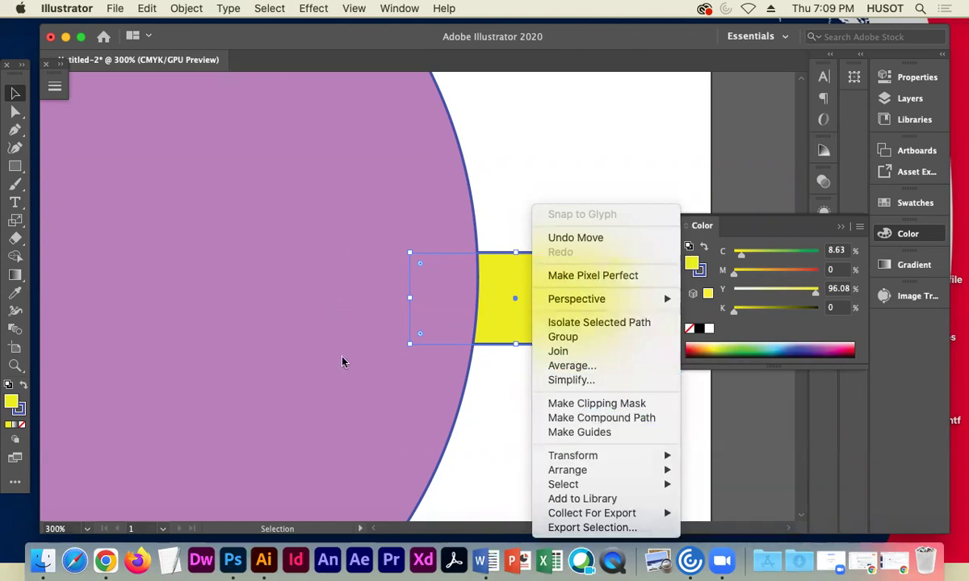
mouse_move(594, 471)
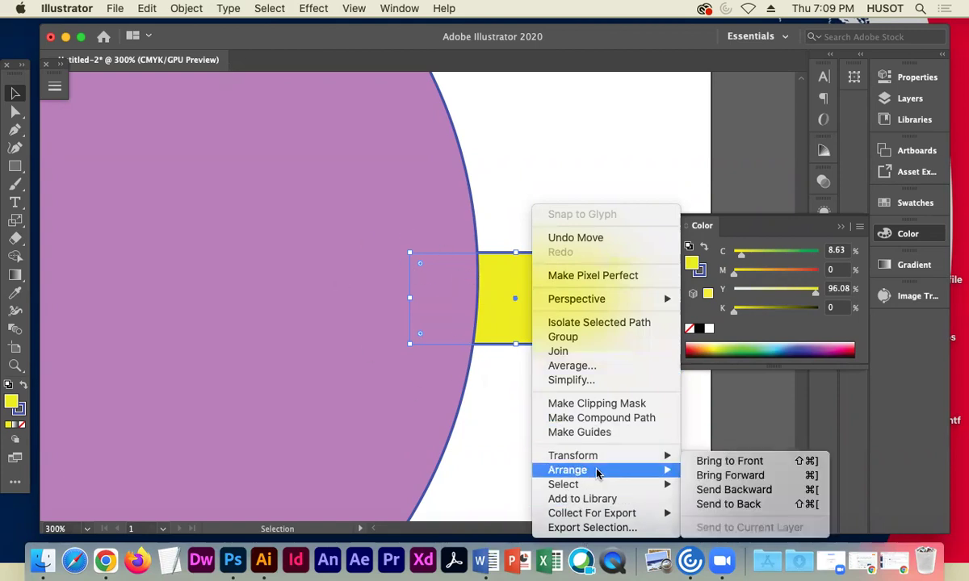
click(729, 461)
click(561, 417)
Send the yellow rectangle to the back again and deselect it
click(519, 324)
right_click(520, 324)
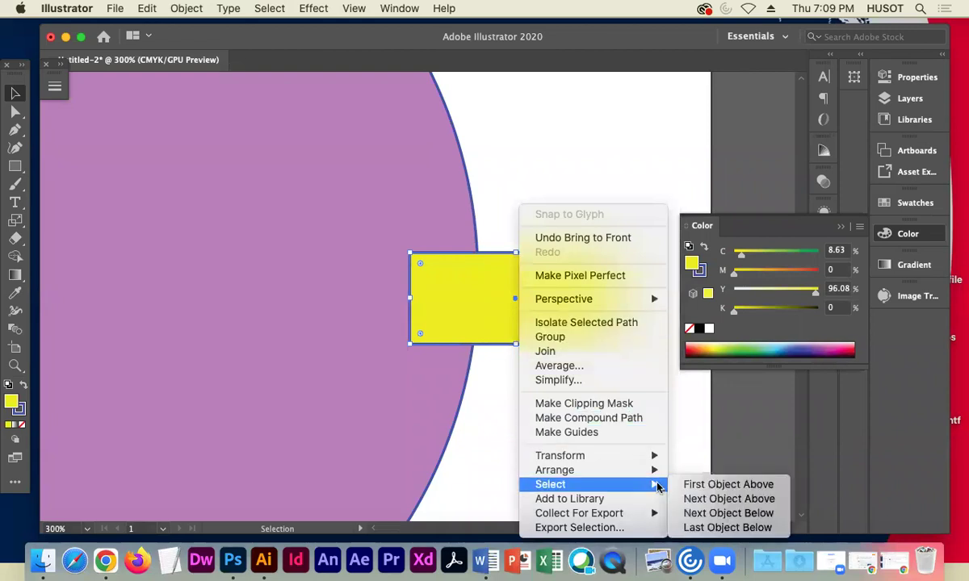
mouse_move(658, 470)
click(715, 504)
click(575, 391)
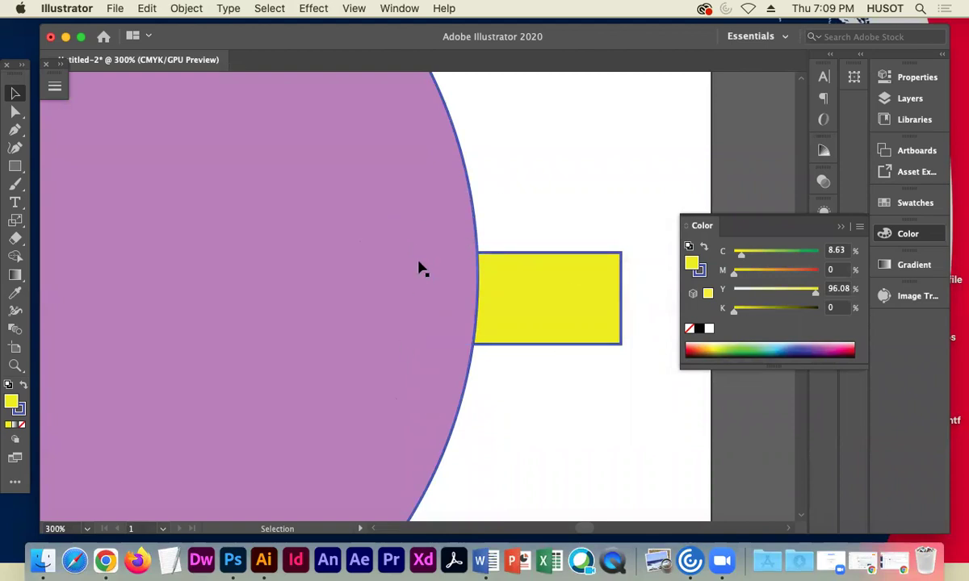
Examine how the circle overlaps the yellow rectangle, selecting each shape and comparing the artwork at different magnifications
click(396, 281)
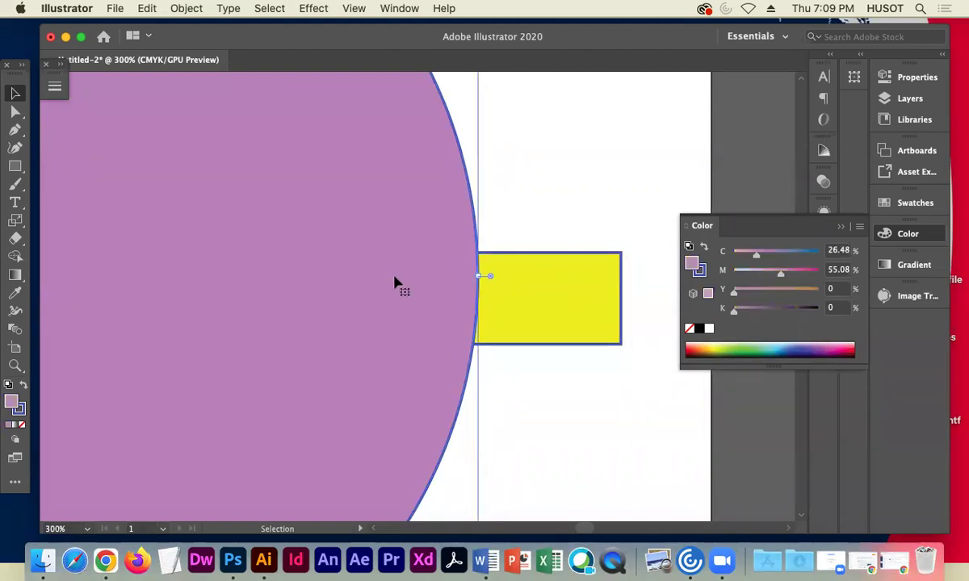
click(519, 301)
click(670, 410)
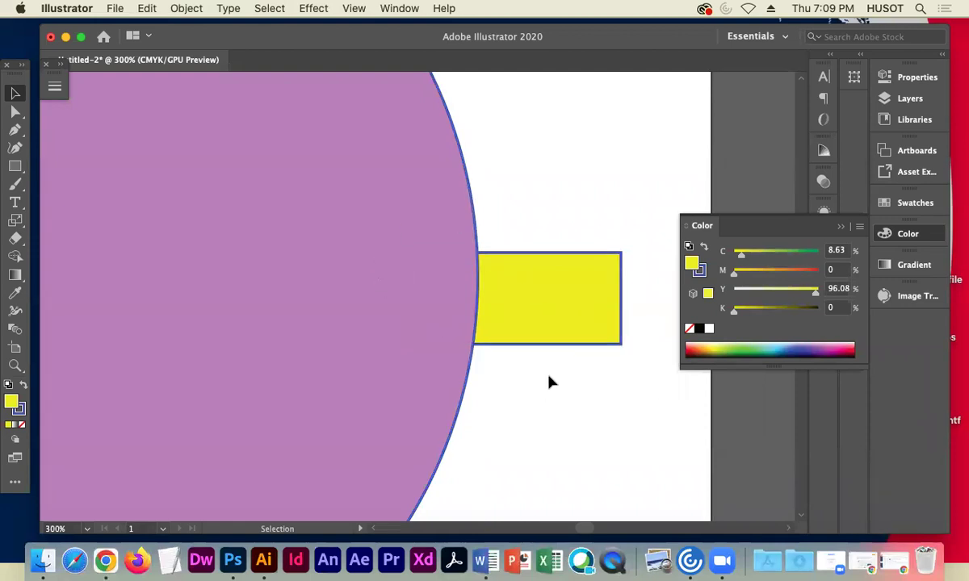
key(super+minus)
key(super+minus)
key(super+minus)
key(super+minus)
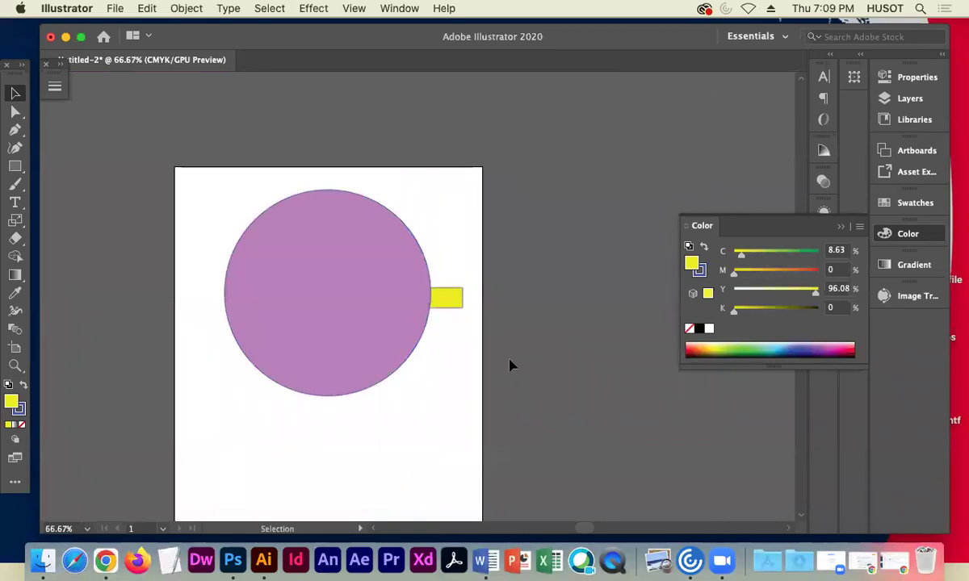
key(super+plus)
key(super+plus)
key(super+plus)
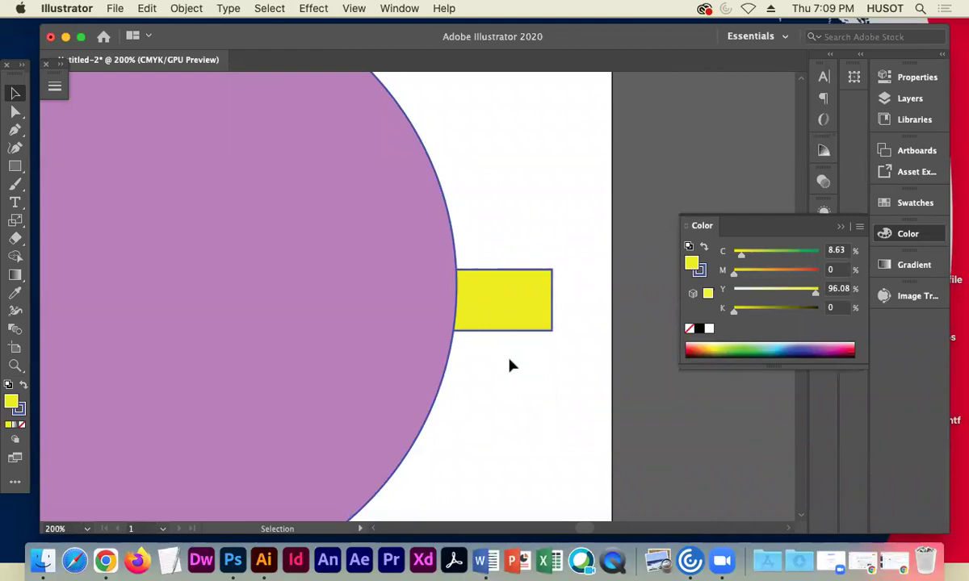
click(274, 171)
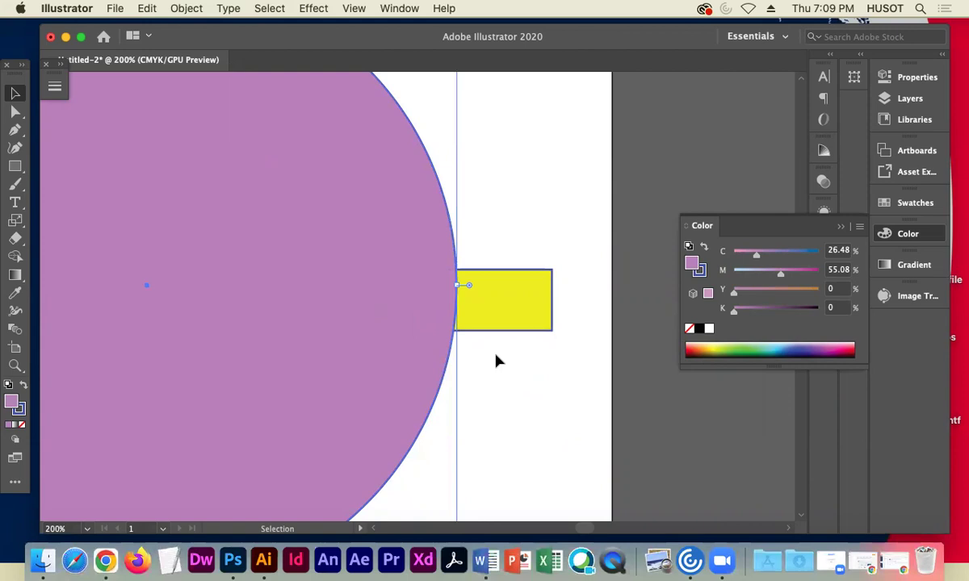
click(519, 400)
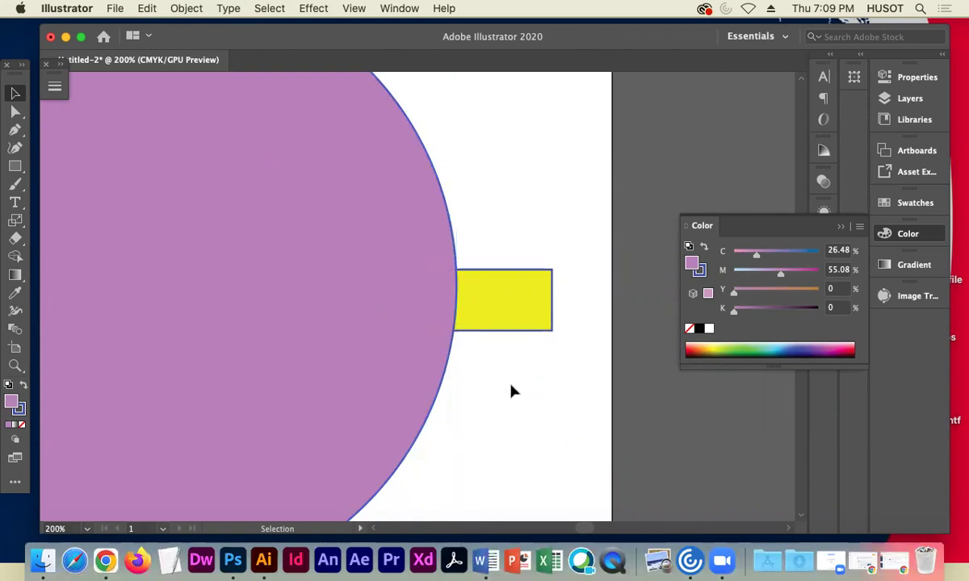
Move the yellow rectangle fully behind the circle and widen it by extending its right side
drag(488, 323, 367, 265)
click(529, 329)
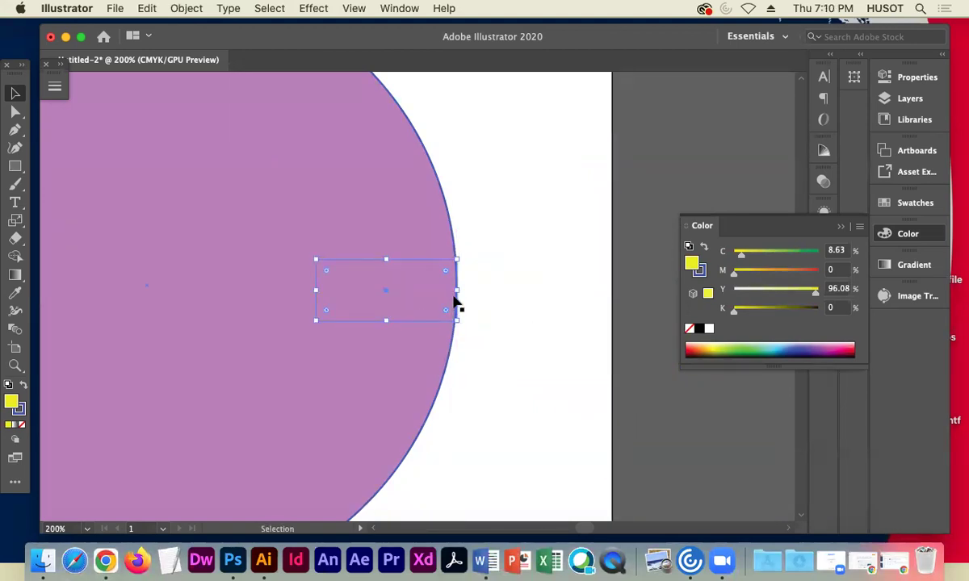
drag(457, 289, 619, 289)
Move the widened yellow rectangle off the artboard onto the upper pasteboard to its right and deselect it
drag(535, 293, 665, 384)
drag(488, 376, 640, 375)
drag(688, 395, 685, 147)
drag(594, 137, 624, 127)
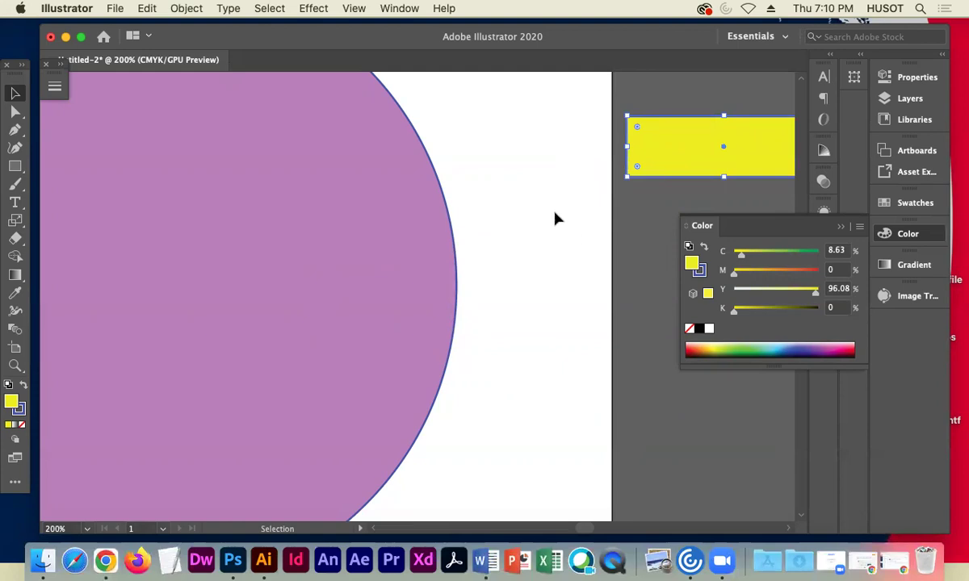
drag(707, 167, 698, 154)
click(663, 191)
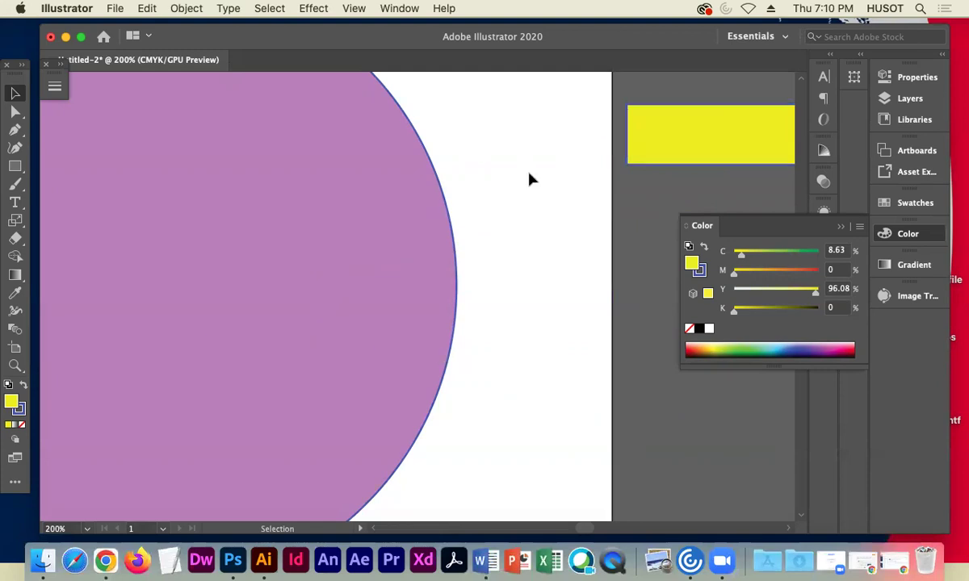
drag(662, 147, 666, 156)
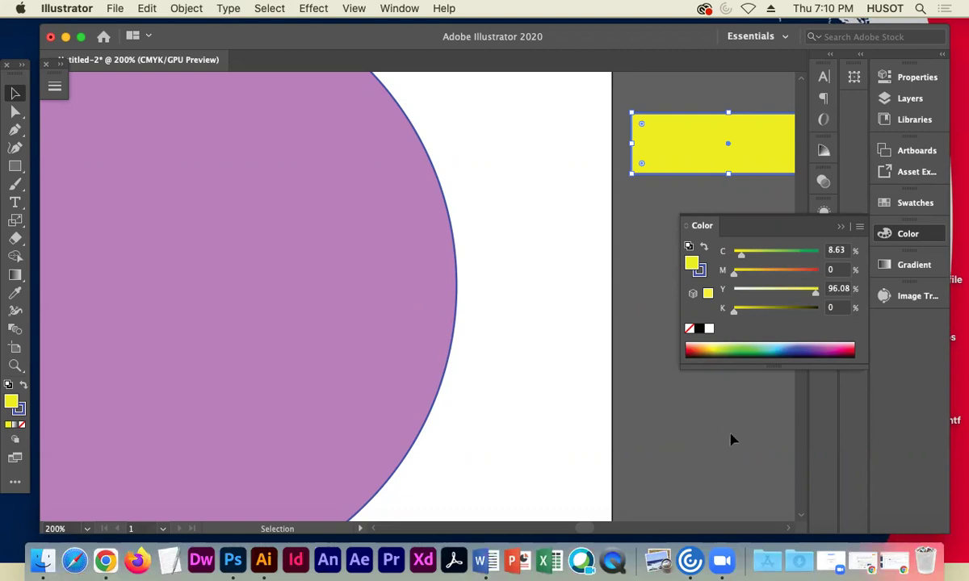
click(670, 401)
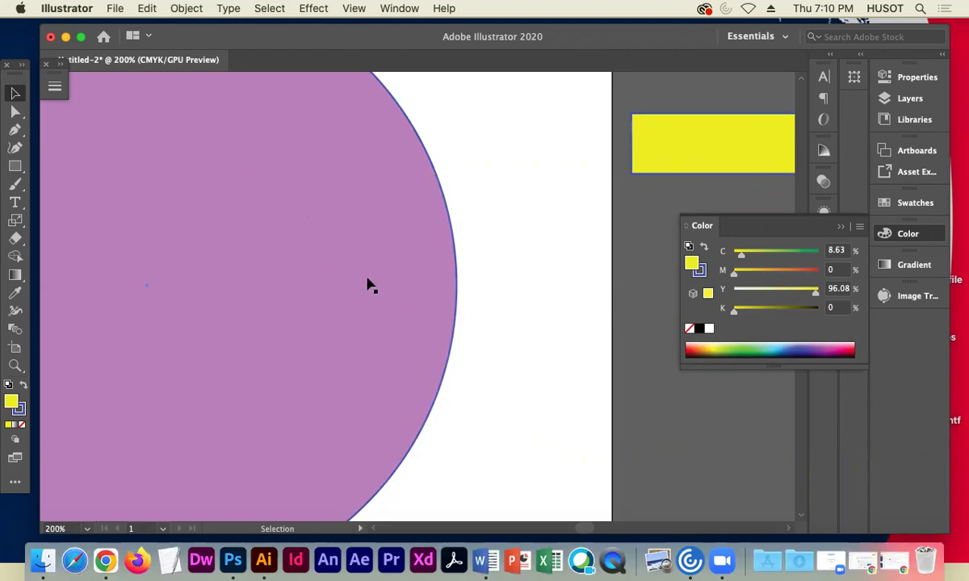
Collapse the color controls and move the circle slightly right and down
click(779, 226)
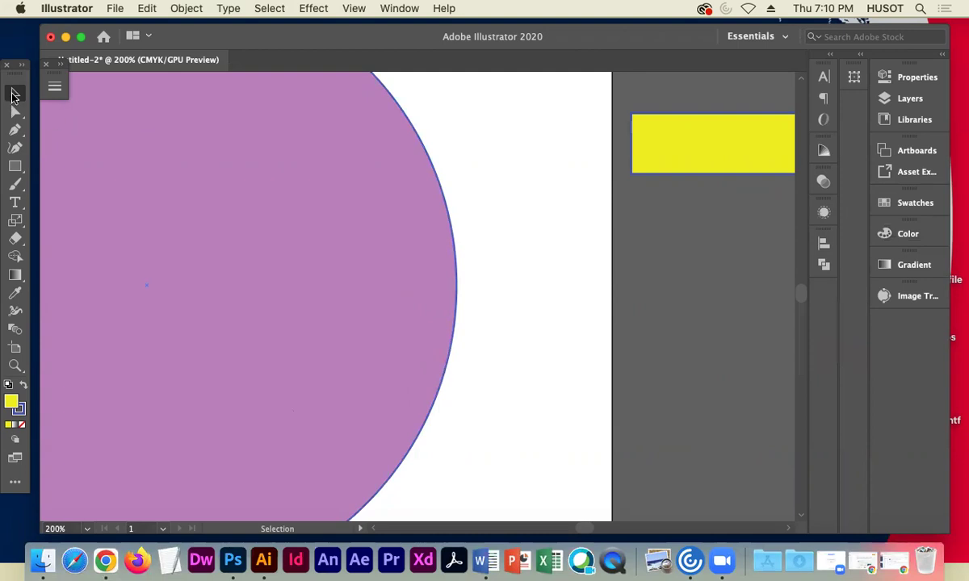
click(292, 279)
drag(297, 266, 325, 252)
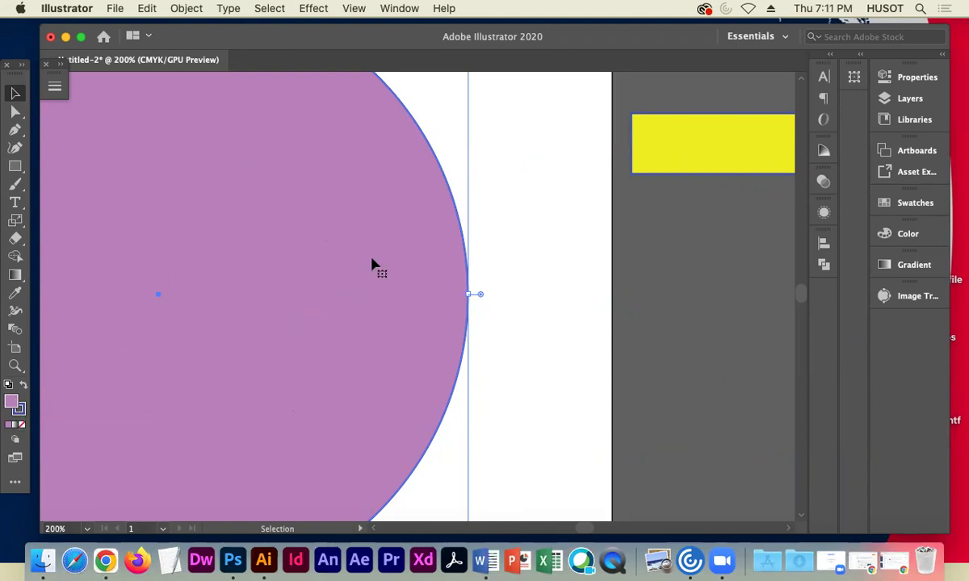
Change the circle's fill to a dark green with the Color Picker
double_click(11, 403)
click(450, 278)
drag(541, 223, 517, 327)
drag(480, 272, 379, 310)
click(485, 310)
click(687, 196)
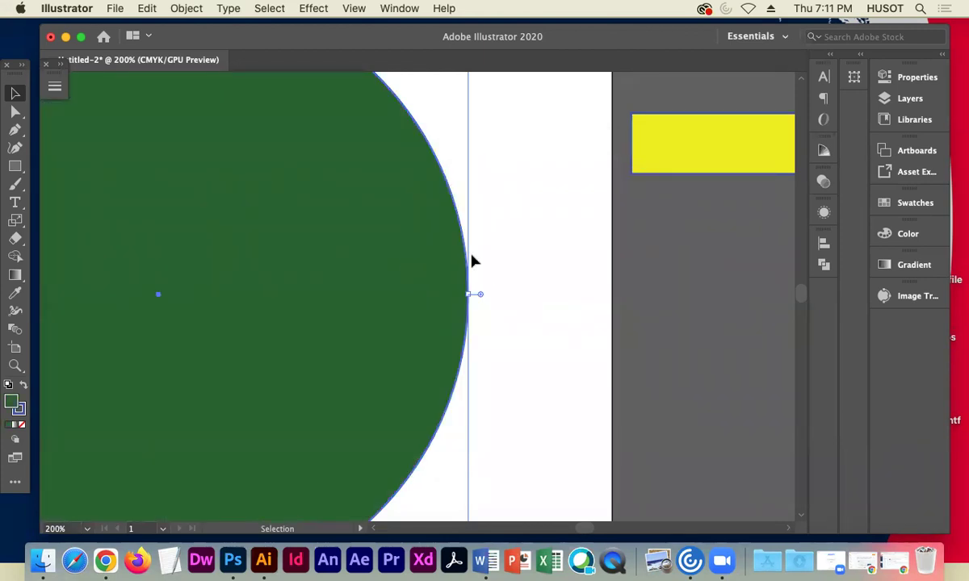
Try a range of swatch colors as the circle's fill, including blue and brown, ending with teal
click(911, 206)
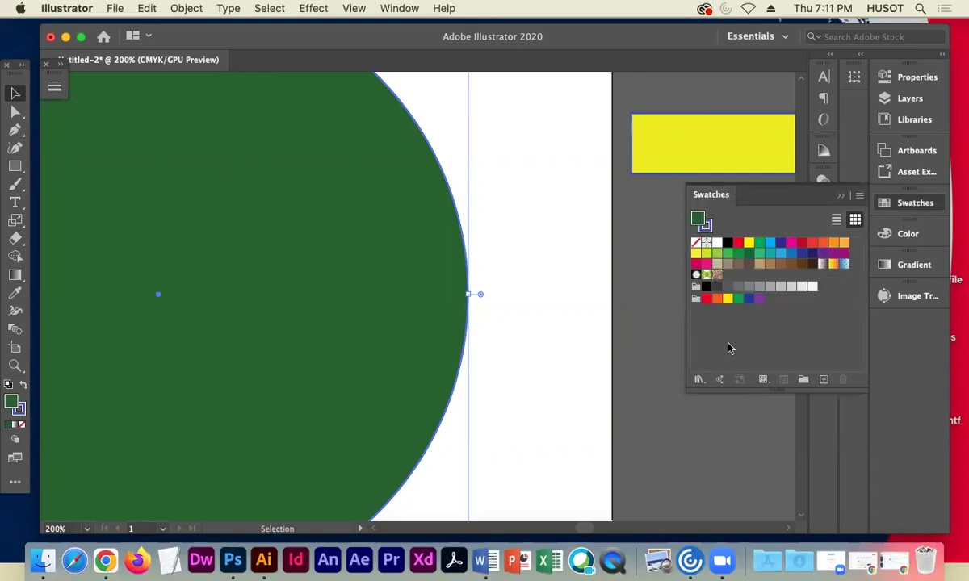
click(697, 252)
click(717, 254)
click(728, 254)
click(769, 244)
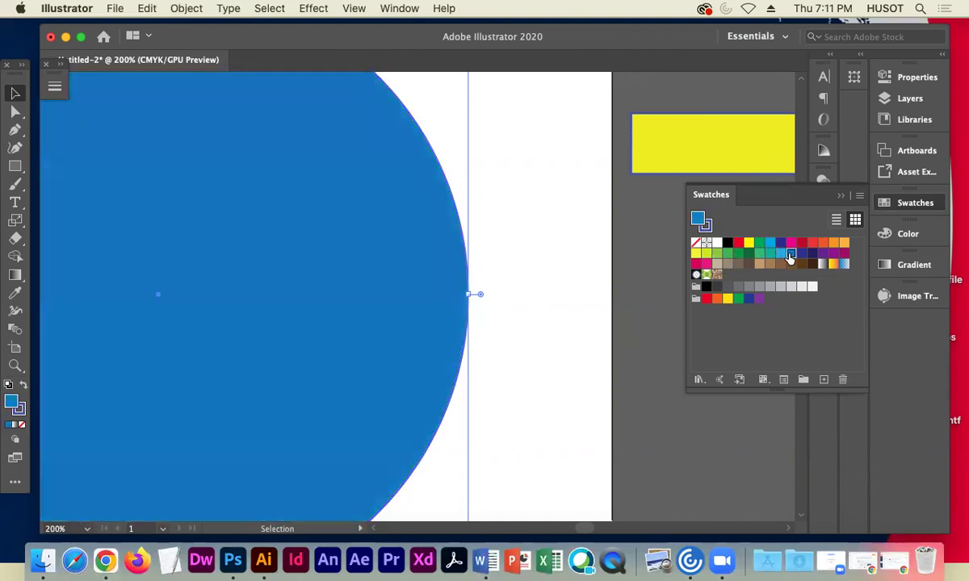
click(780, 243)
click(727, 264)
click(749, 265)
click(812, 243)
click(833, 243)
click(837, 255)
click(779, 265)
click(748, 264)
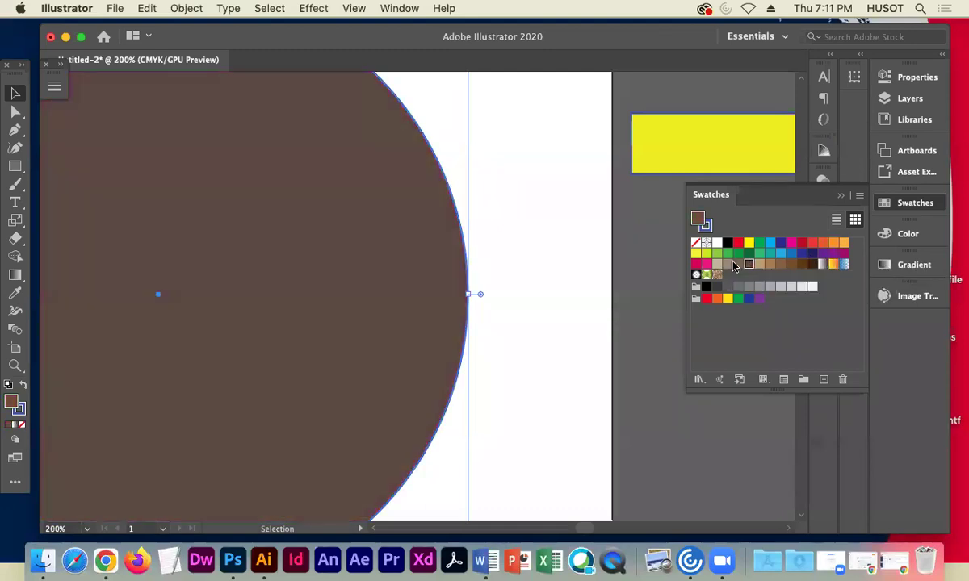
click(748, 242)
click(790, 243)
click(769, 253)
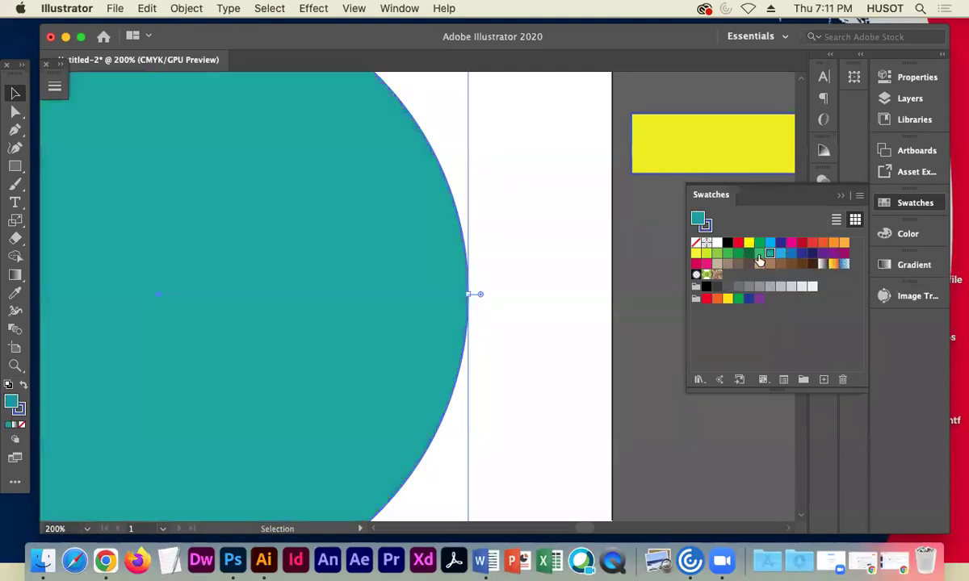
click(562, 356)
click(447, 315)
click(841, 195)
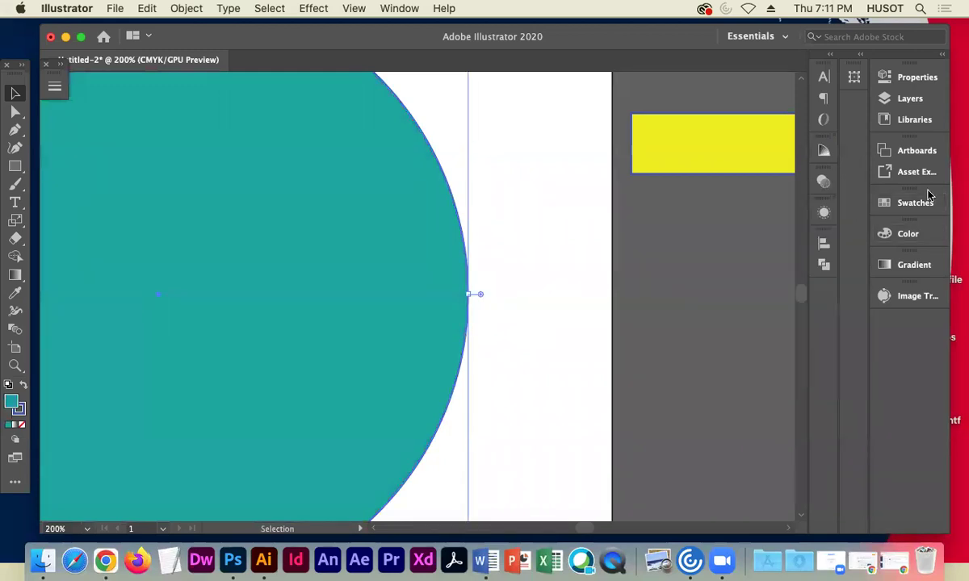
click(894, 204)
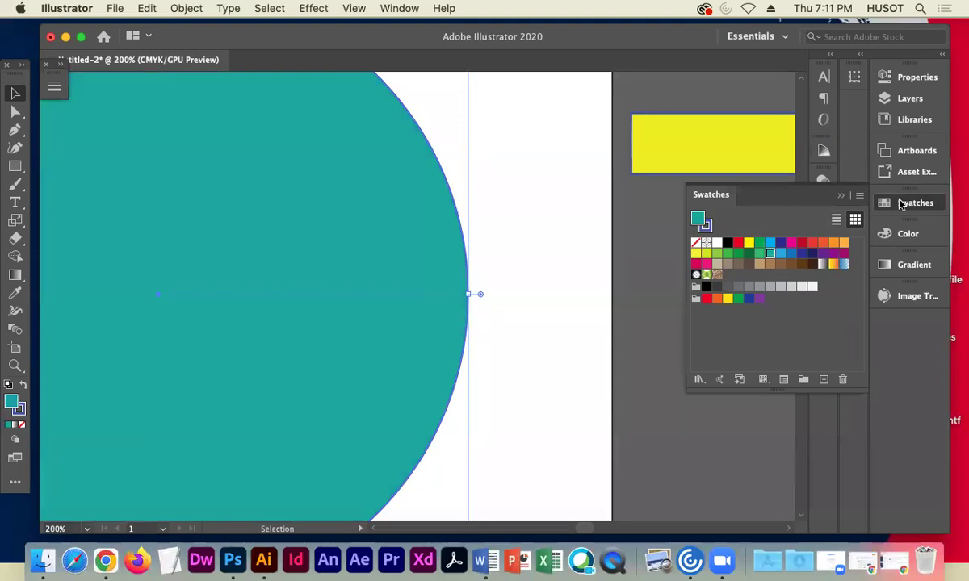
click(840, 196)
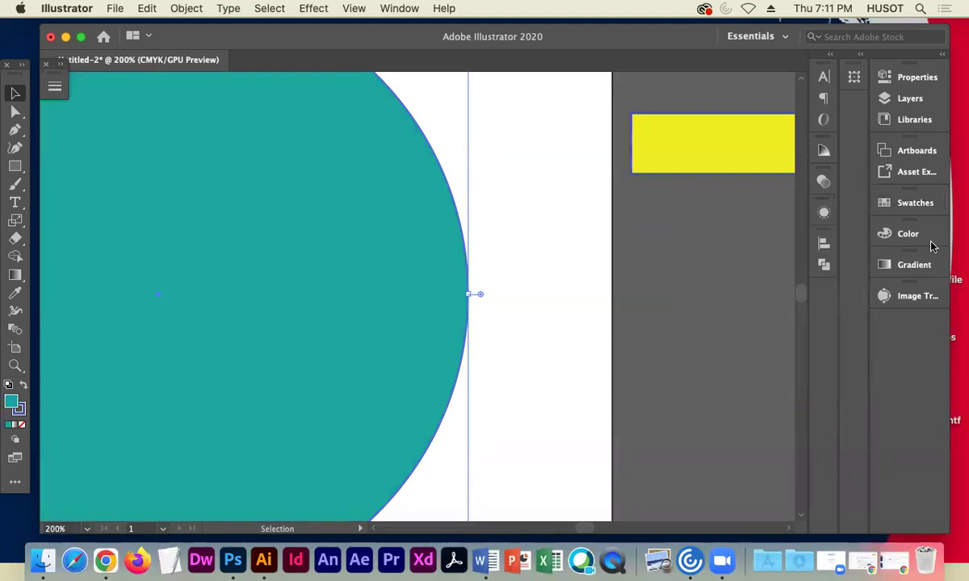
Set the circle's fill to a light green of C 38.82, M 0, Y 78.43, K 0 from the color spectrum
click(920, 234)
drag(735, 339, 699, 341)
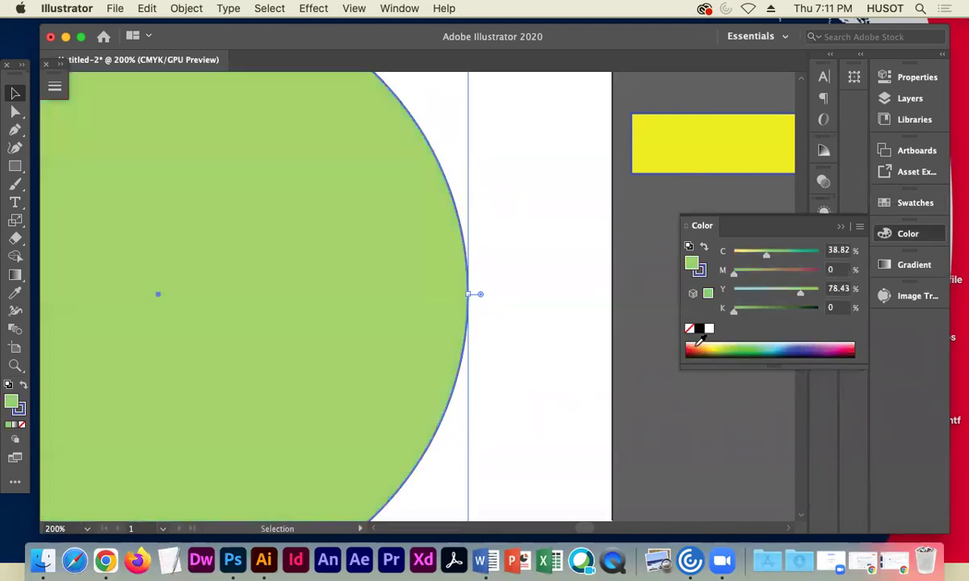
double_click(10, 402)
click(714, 195)
click(784, 212)
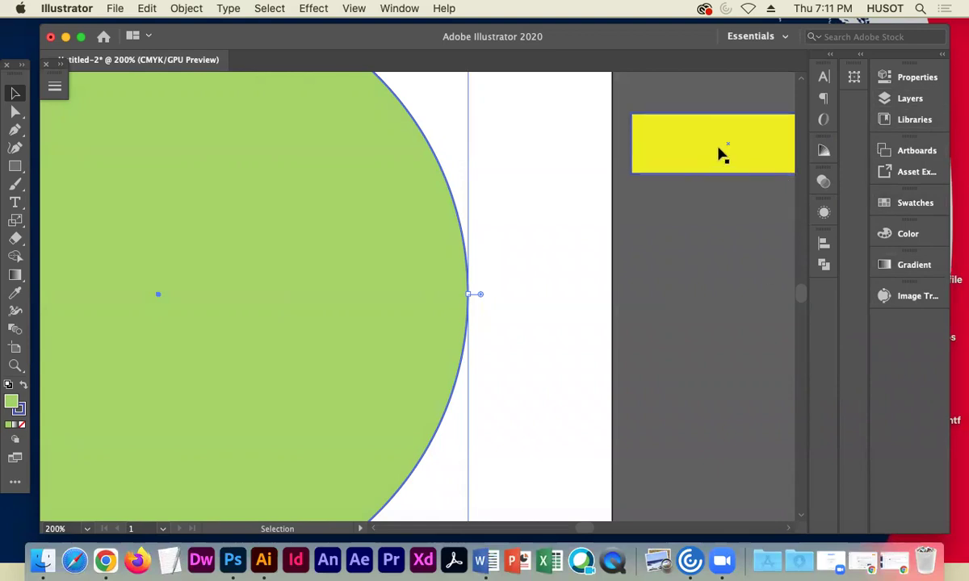
Show the Color and Swatches controls, collapsing each of them again
click(398, 10)
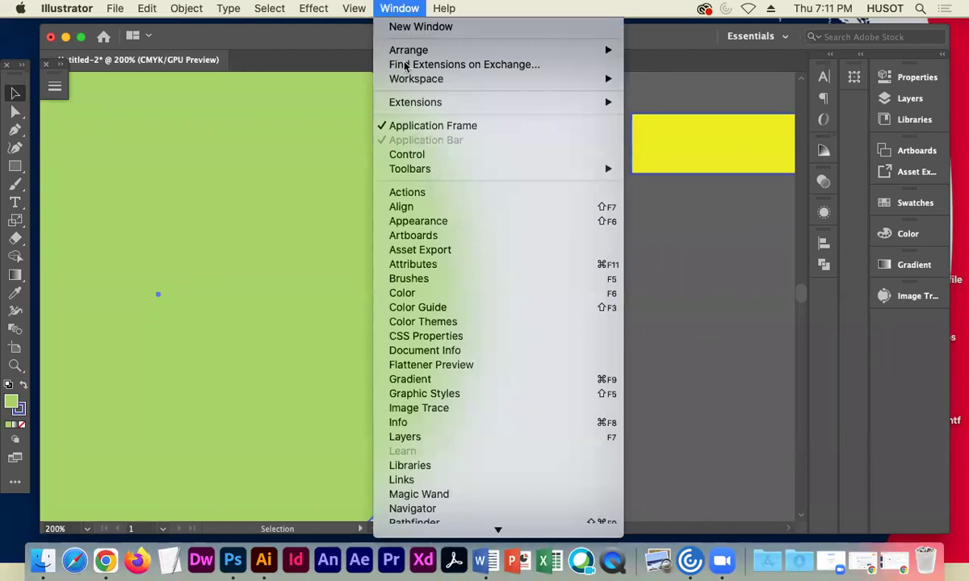
click(427, 296)
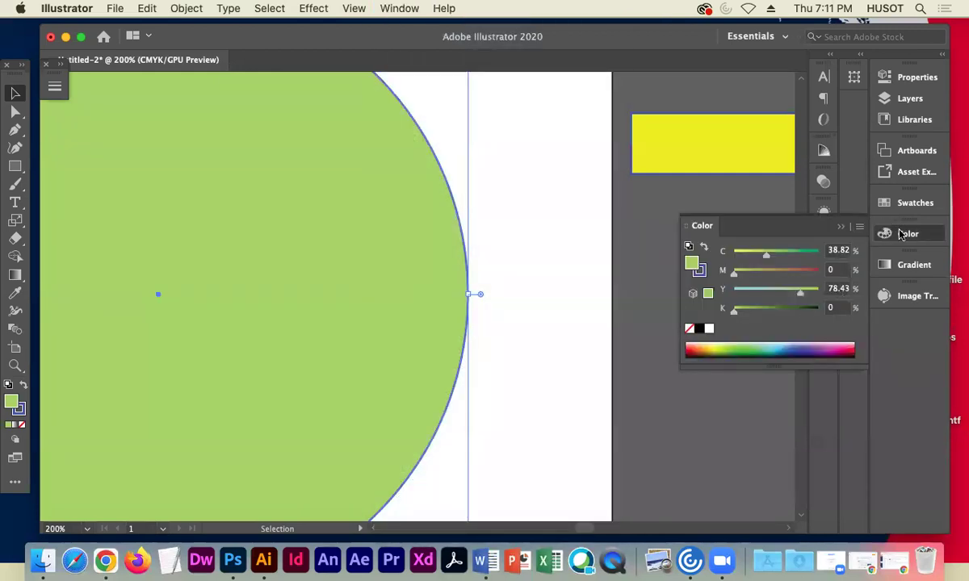
click(787, 214)
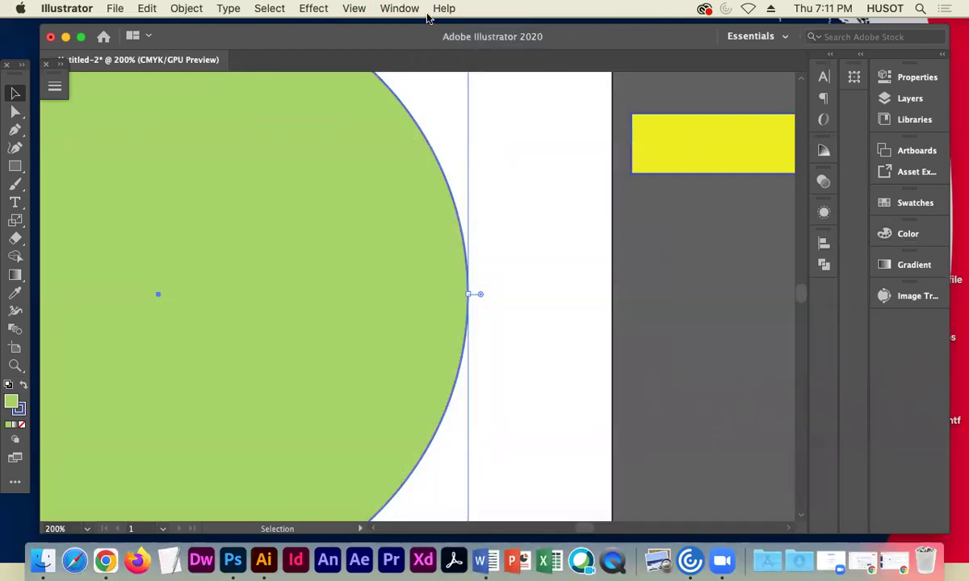
click(397, 9)
scroll(502, 484, down, 5)
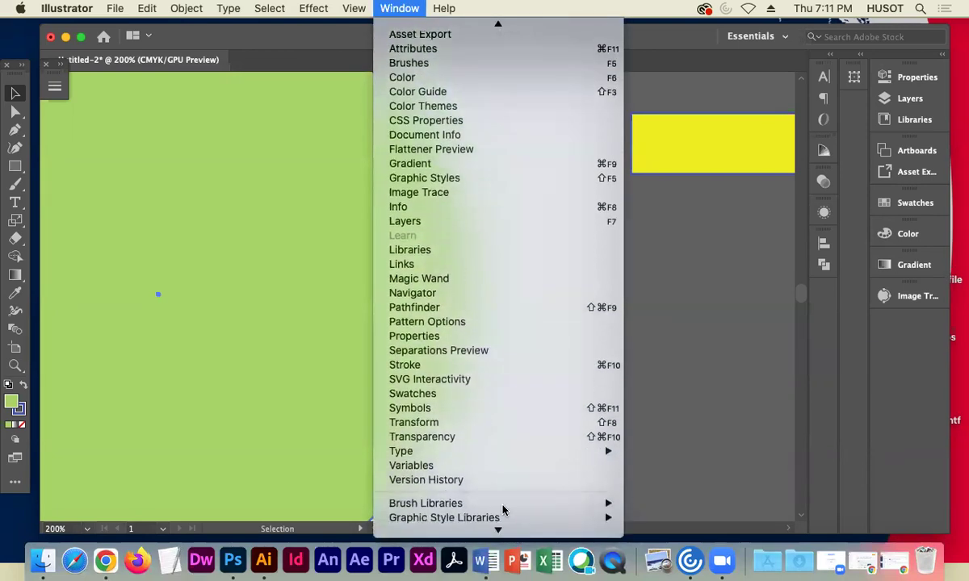
scroll(502, 510, down, 1)
click(457, 378)
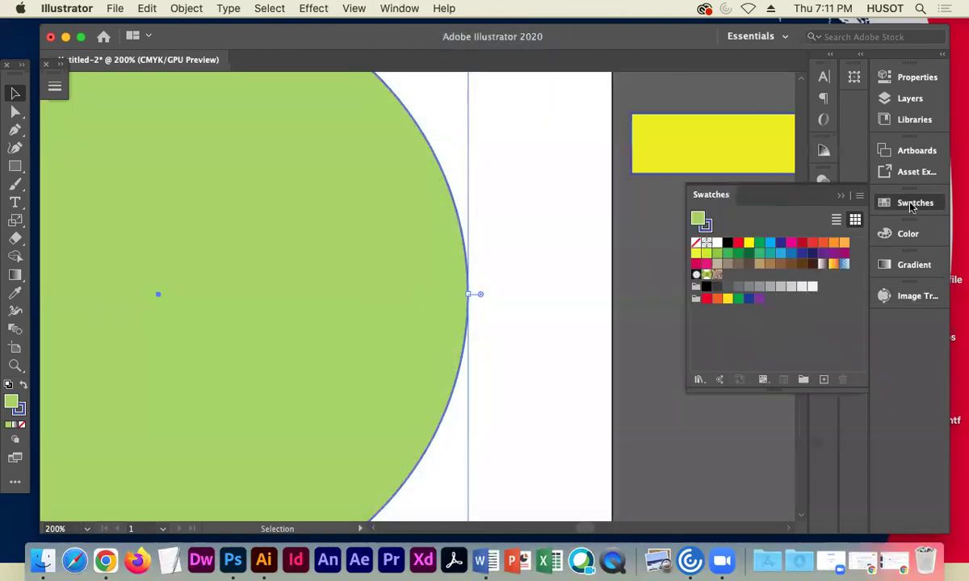
click(839, 196)
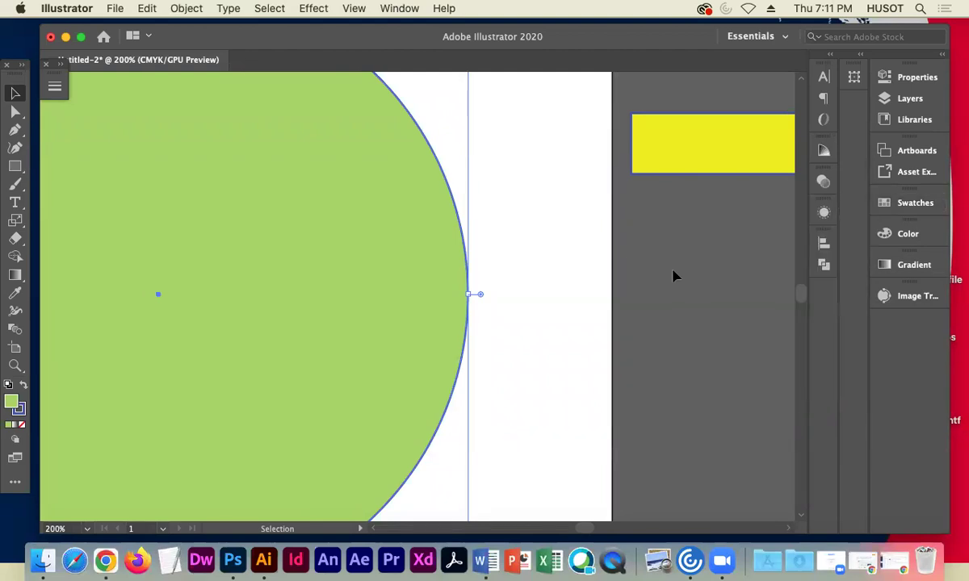
click(907, 236)
click(907, 206)
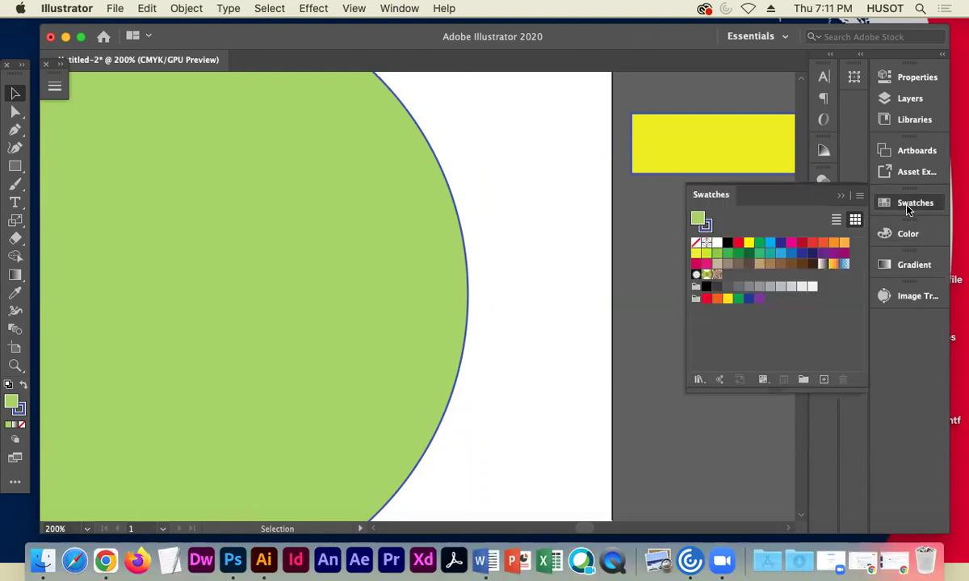
click(837, 196)
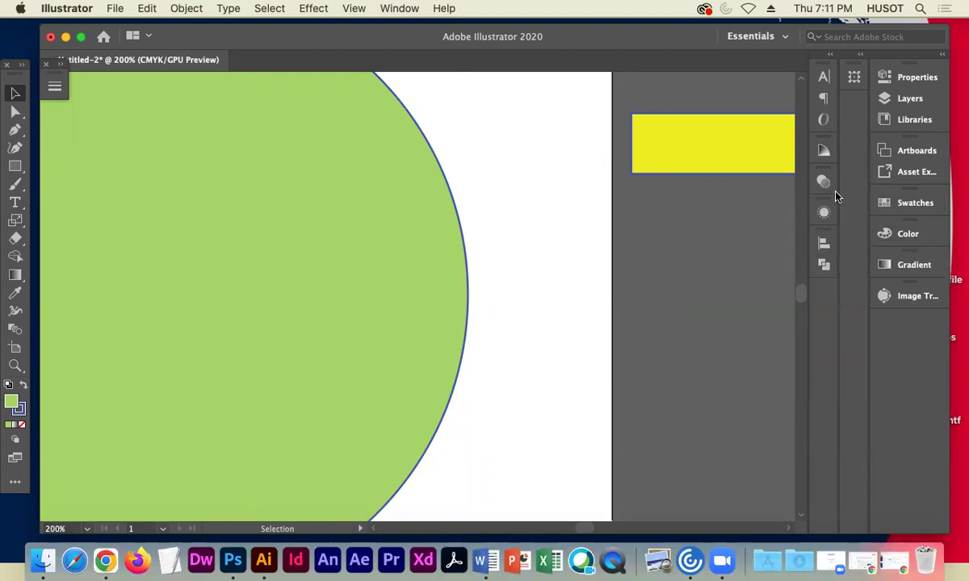
click(892, 84)
click(860, 70)
click(401, 10)
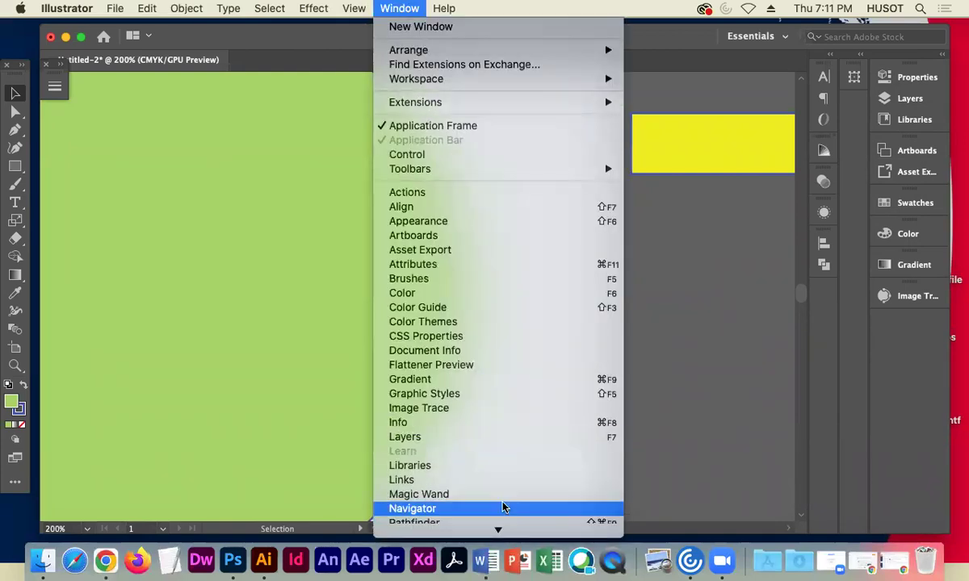
click(400, 10)
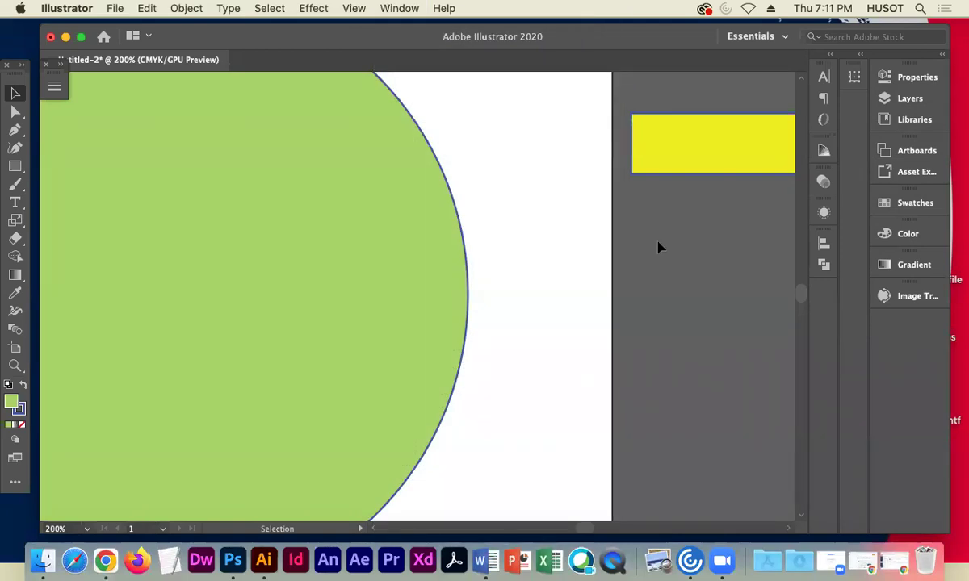
Select the green circle, show the Stroke settings and move them off the circle to below the yellow rectangle
click(438, 293)
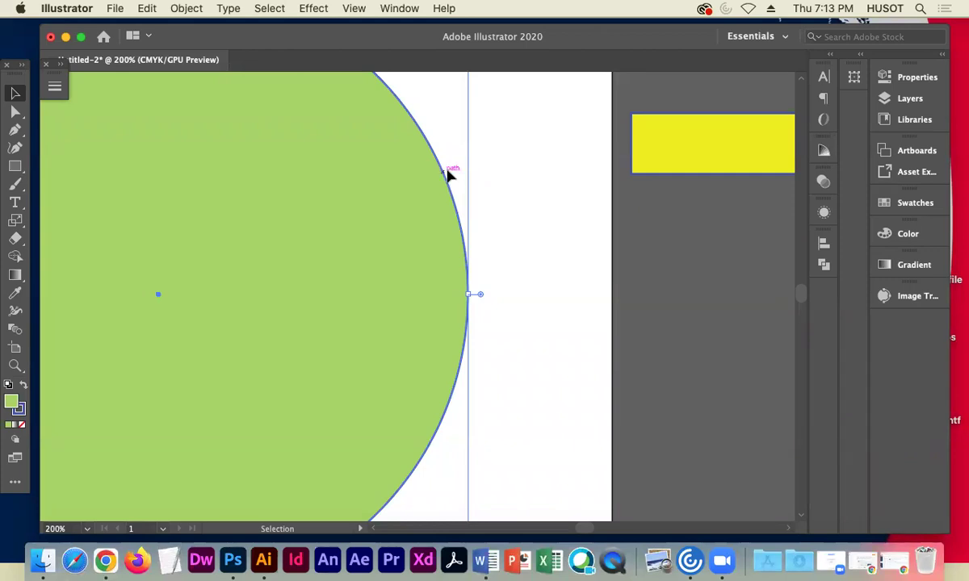
click(403, 8)
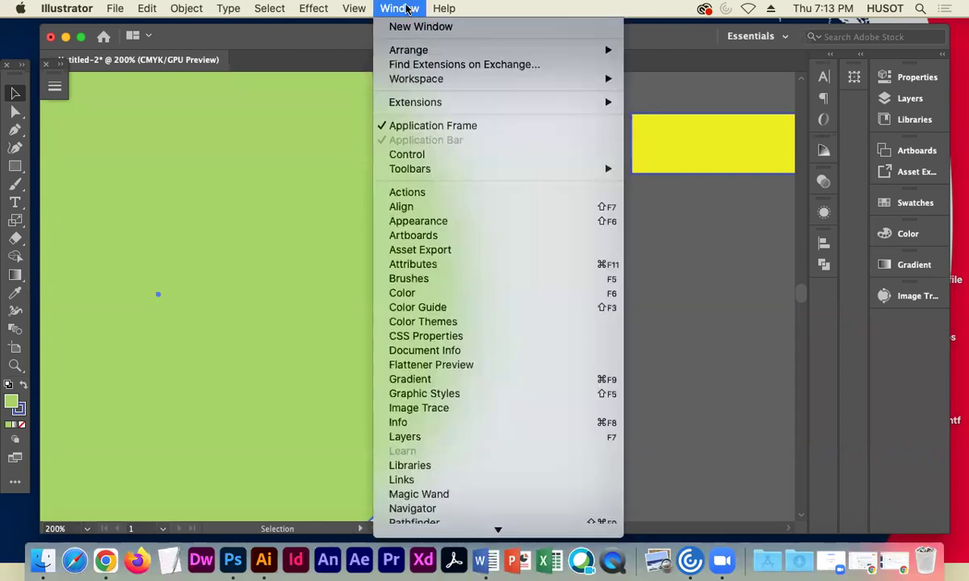
scroll(541, 361, down, 5)
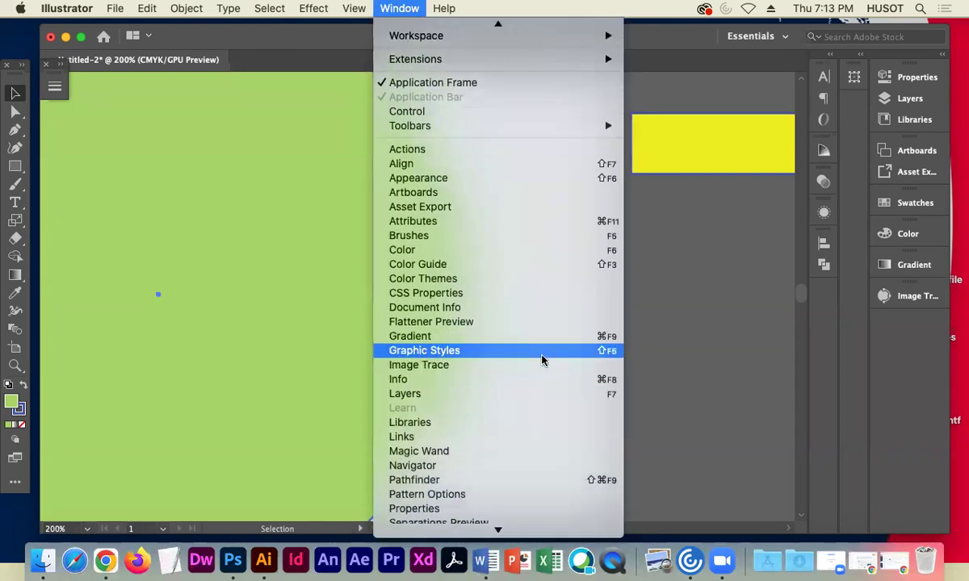
scroll(542, 357, down, 5)
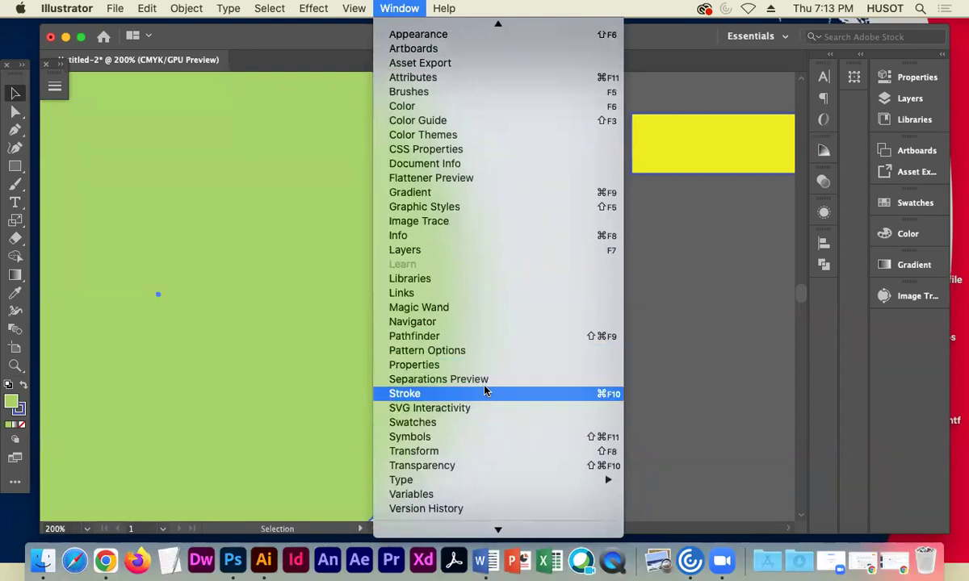
click(430, 396)
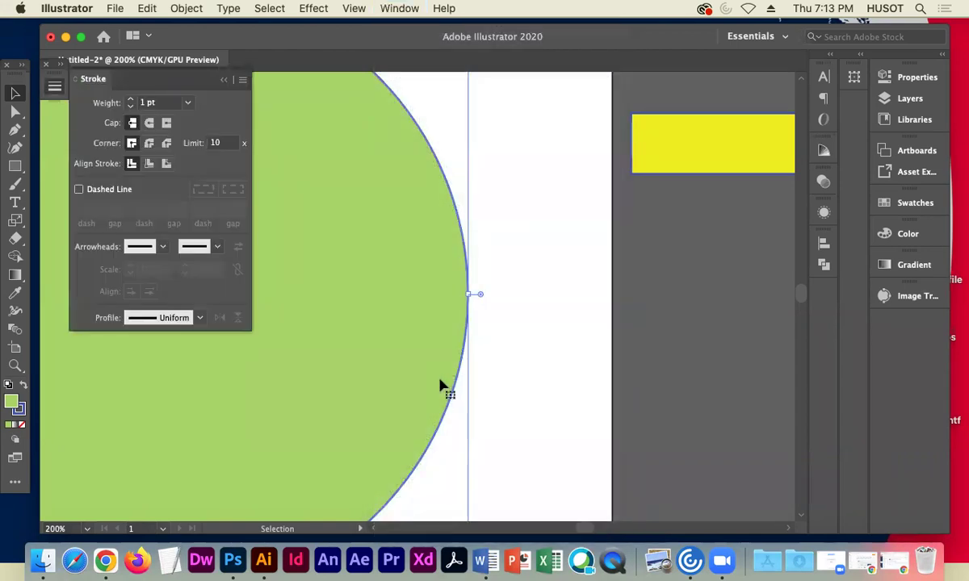
drag(483, 176, 662, 217)
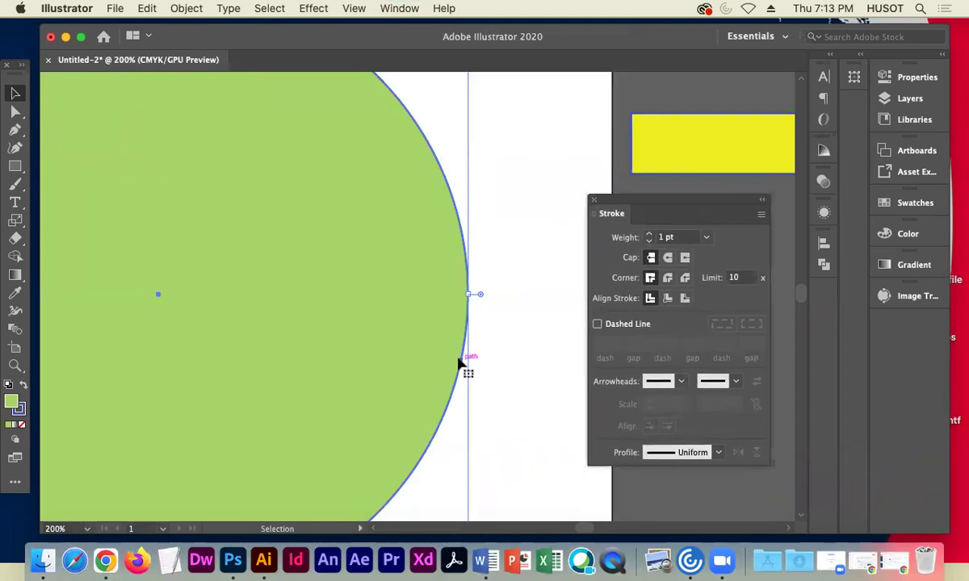
Increase the circle's stroke weight to 51 pt
click(650, 234)
click(650, 235)
click(649, 234)
click(650, 234)
click(650, 234)
click(650, 234)
click(650, 234)
click(650, 234)
click(650, 234)
click(650, 234)
click(650, 234)
click(650, 234)
click(649, 234)
click(650, 234)
click(650, 234)
click(650, 234)
click(649, 234)
click(650, 234)
click(650, 234)
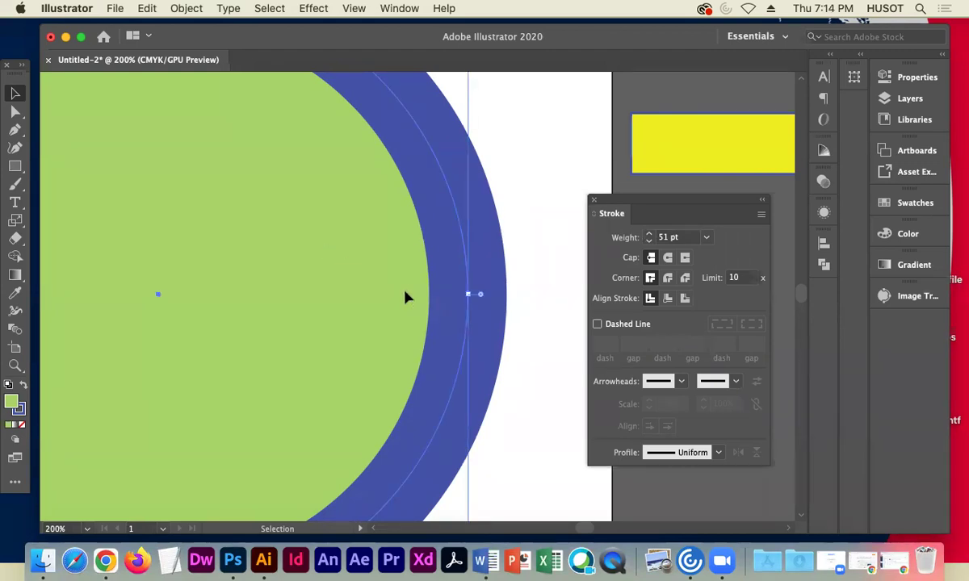
Reduce the circle's stroke weight to 19 pt
click(648, 241)
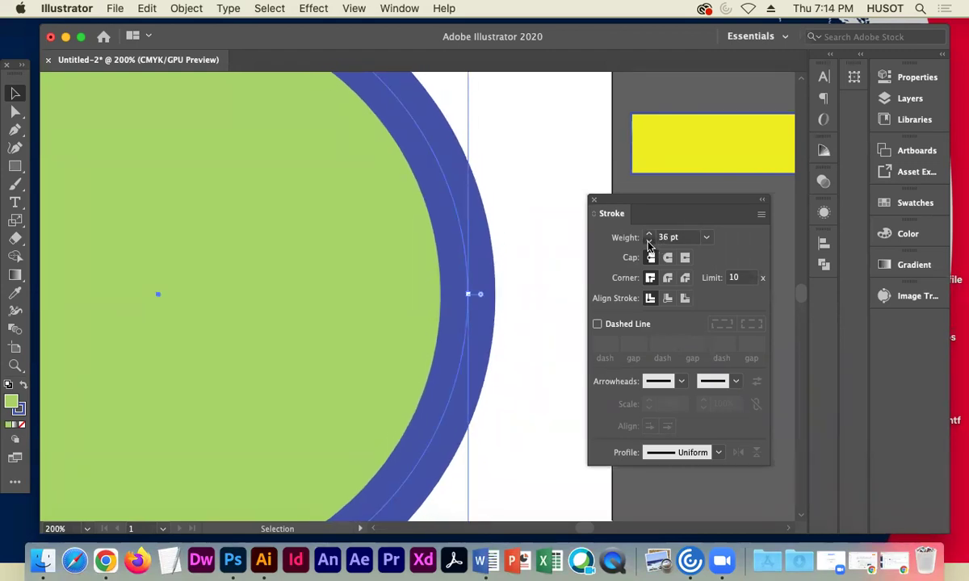
drag(648, 240, 648, 241)
click(650, 234)
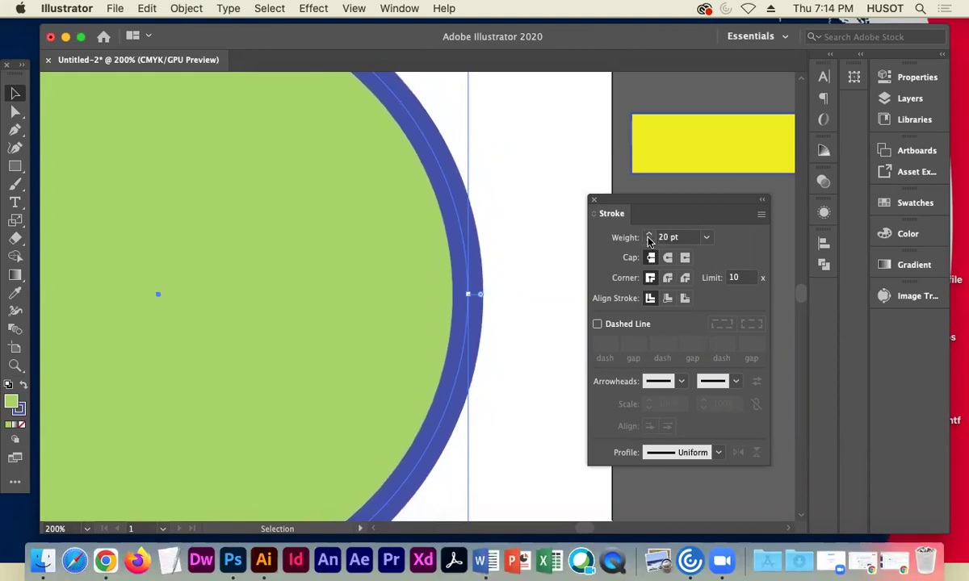
click(649, 240)
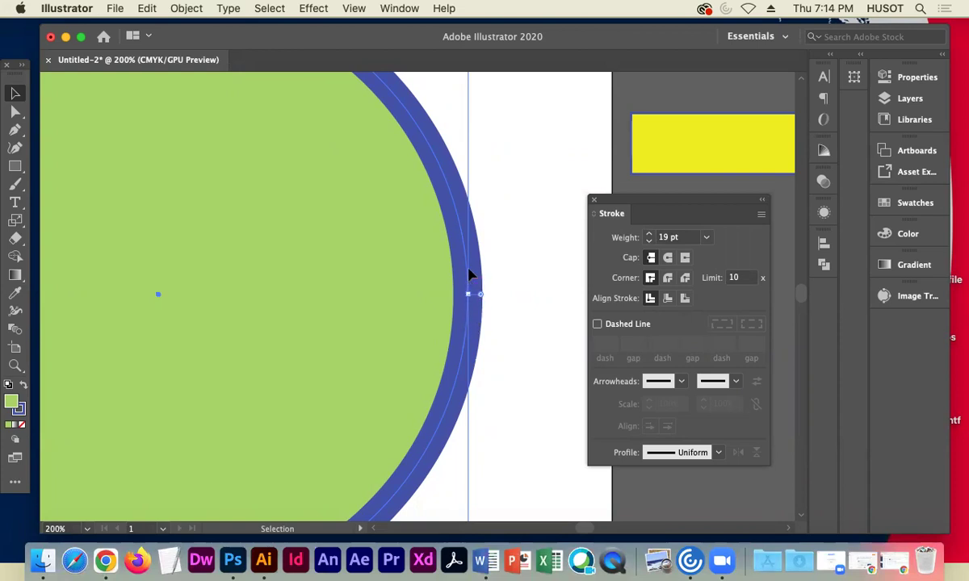
Compare inside, outside and center alignment on the circle's stroke, leaving it aligned to the inside
click(668, 299)
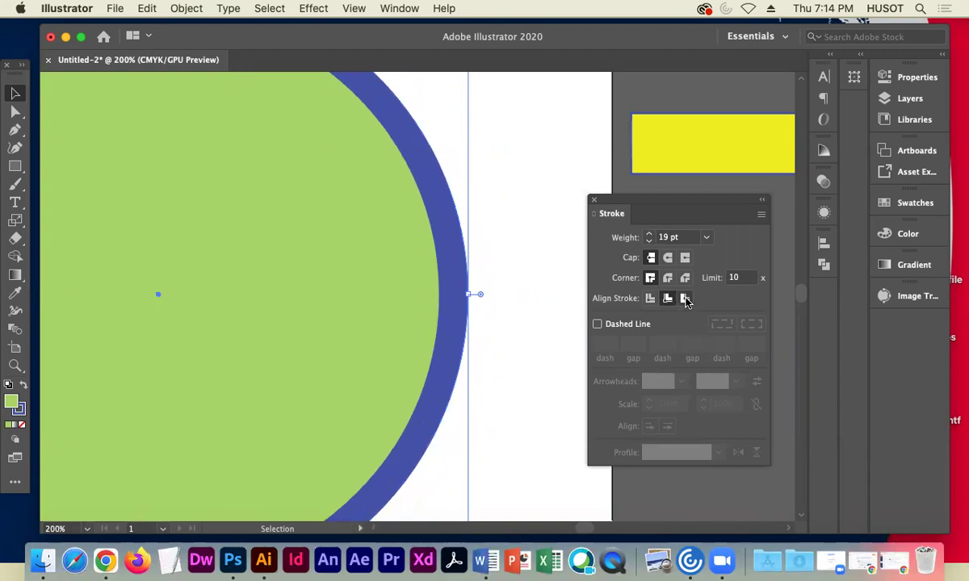
click(684, 299)
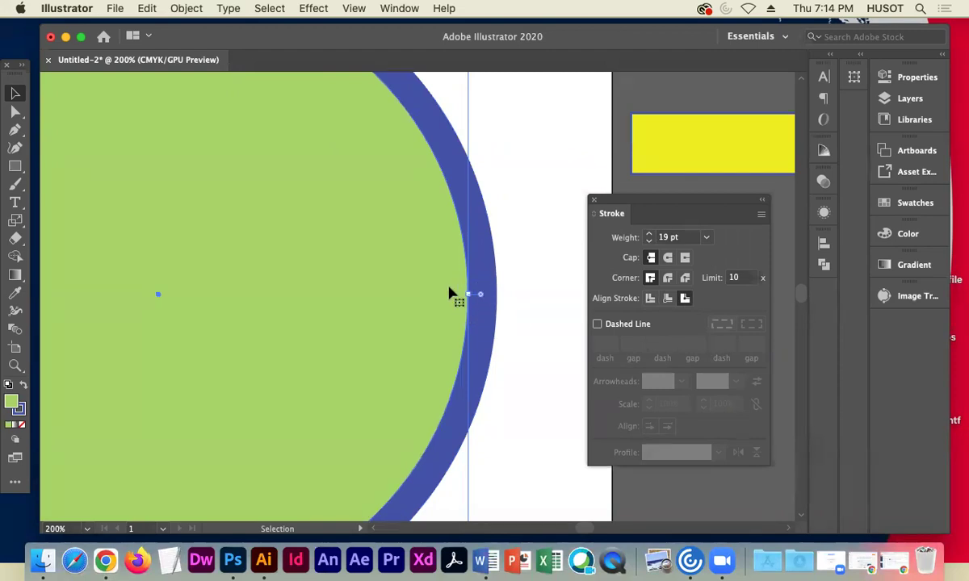
click(650, 298)
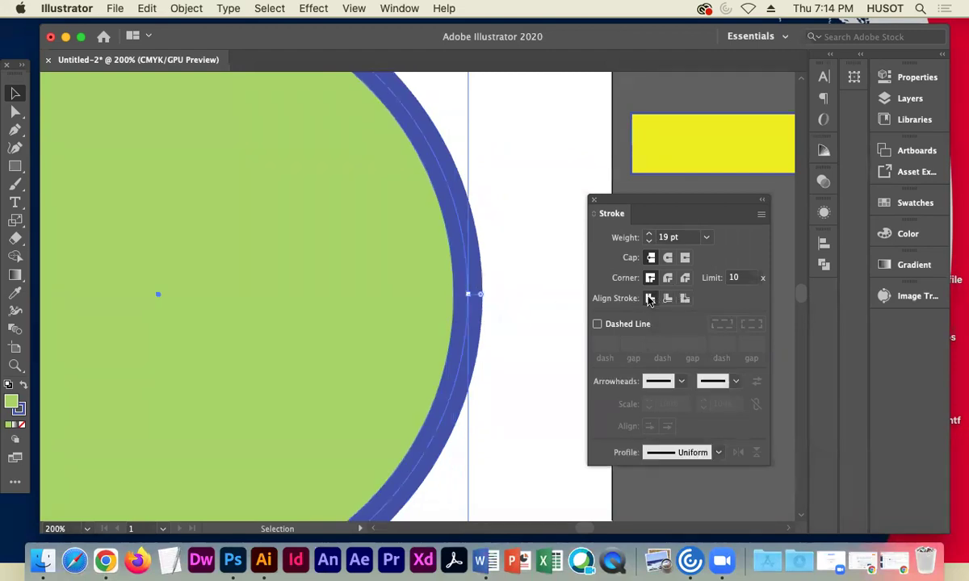
click(667, 299)
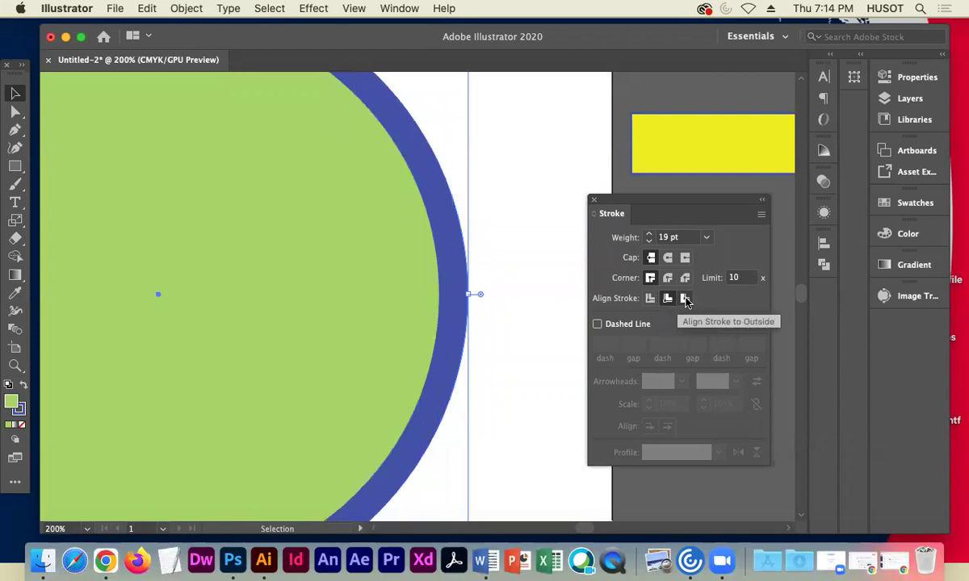
click(685, 298)
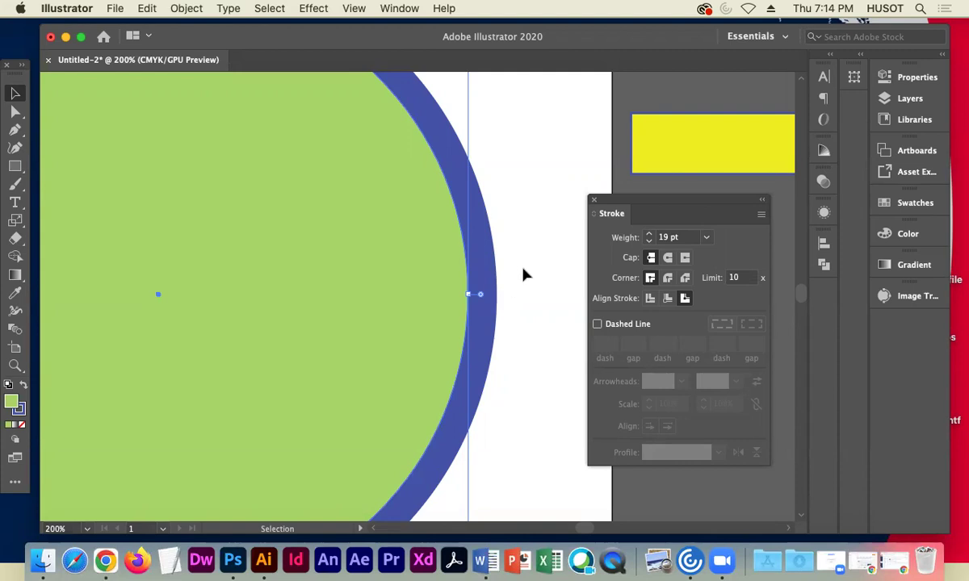
click(668, 299)
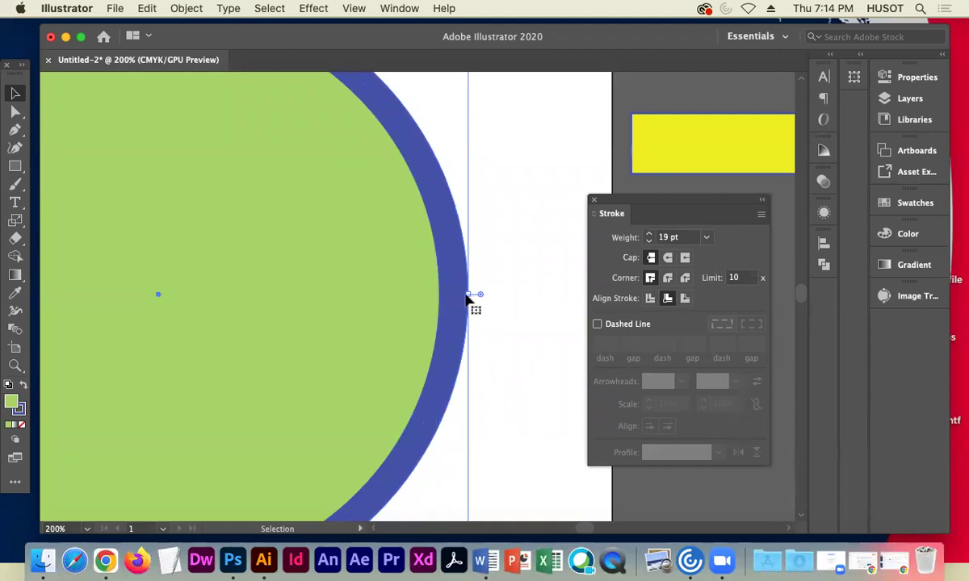
Compare center and outside alignment on the large green circle's stroke, leaving it aligned to the outside
click(650, 297)
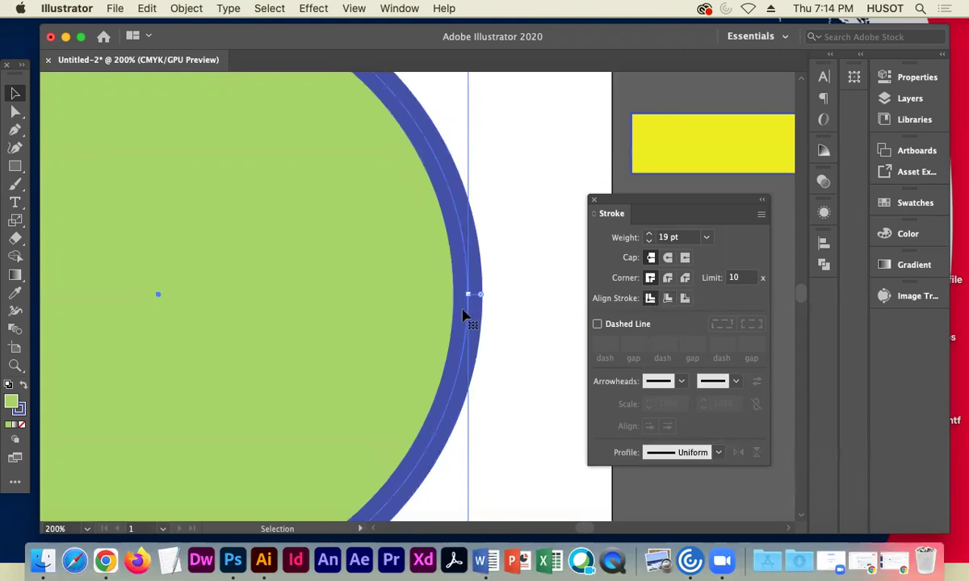
click(684, 299)
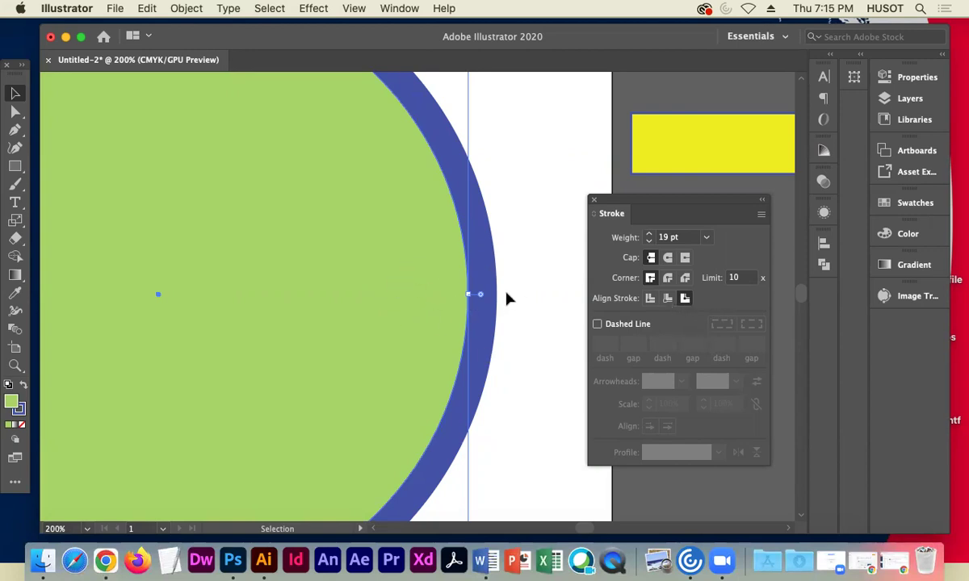
Scale the stroked circle down proportionally about its center to a small circle on the artboard
key(super+minus)
key(super+minus)
key(super+minus)
key(super+minus)
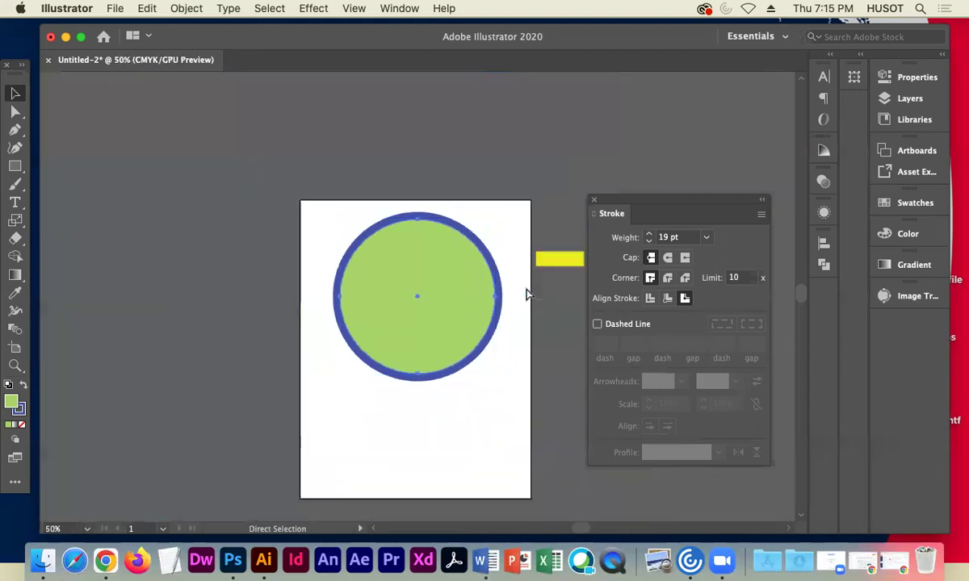
mouse_move(497, 372)
mouse_down()
mouse_move(434, 289)
mouse_move(439, 311)
mouse_up()
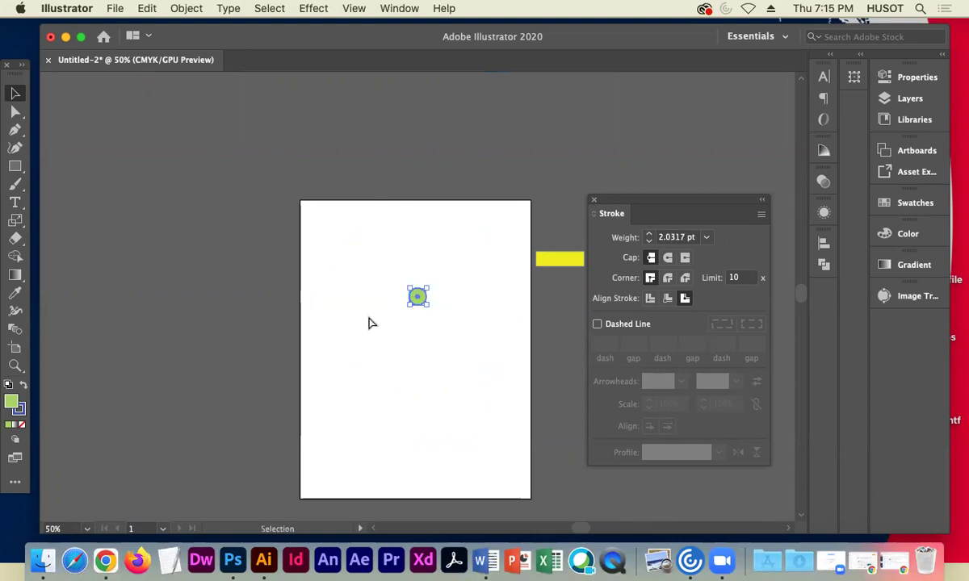
Align the small circle's stroke to the inside of its path
key(super+plus)
key(super+plus)
key(super+plus)
key(super+plus)
key(super+plus)
key(super+plus)
key(super+plus)
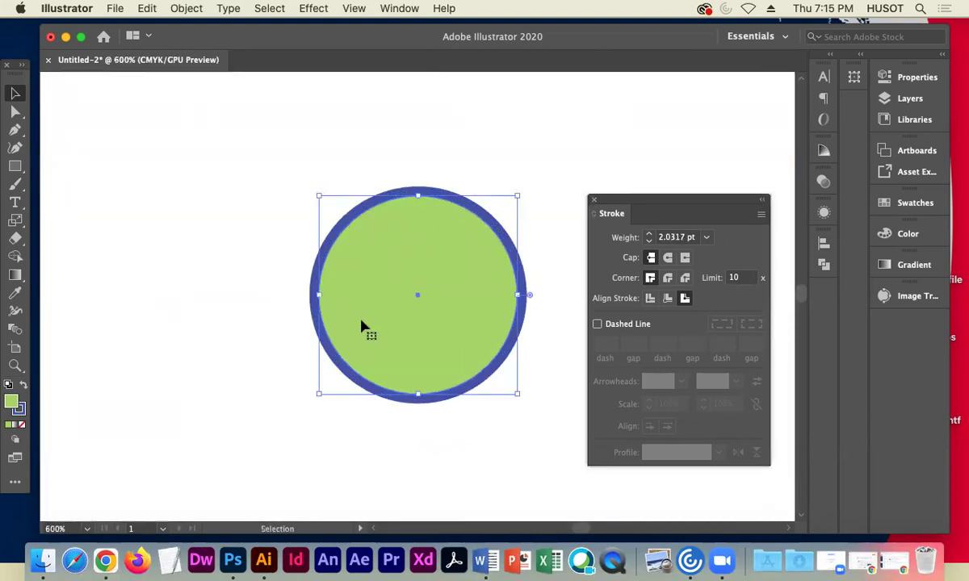
click(667, 300)
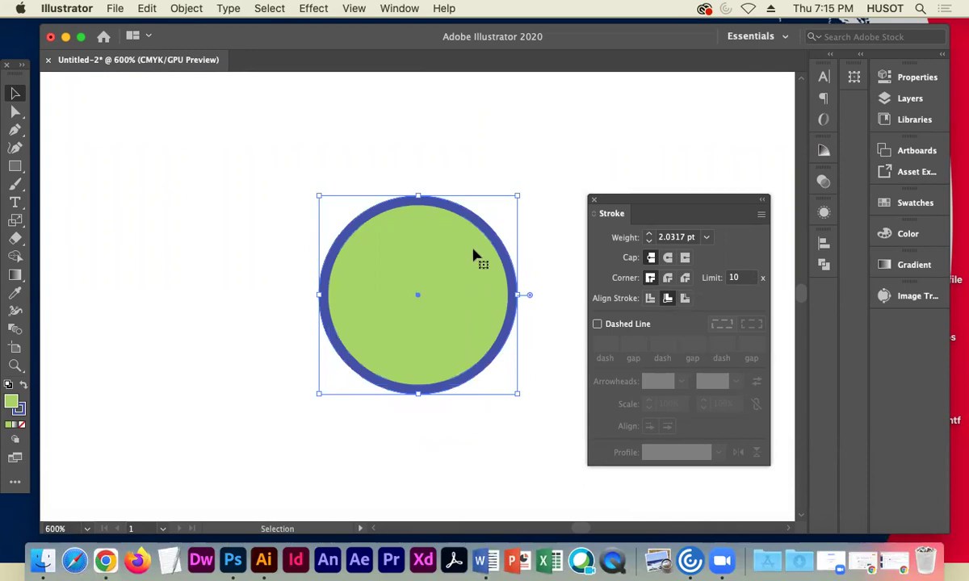
Increase the inside-aligned stroke weight of the small circle to 13 pt
click(650, 234)
click(650, 234)
click(650, 235)
click(650, 234)
click(650, 234)
click(650, 234)
click(649, 234)
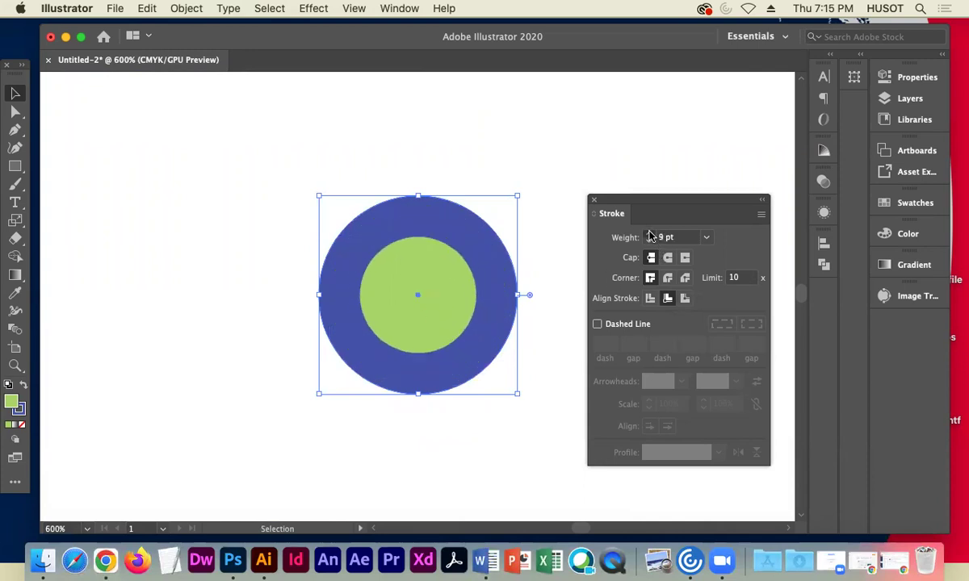
click(650, 234)
click(650, 234)
click(650, 234)
click(650, 234)
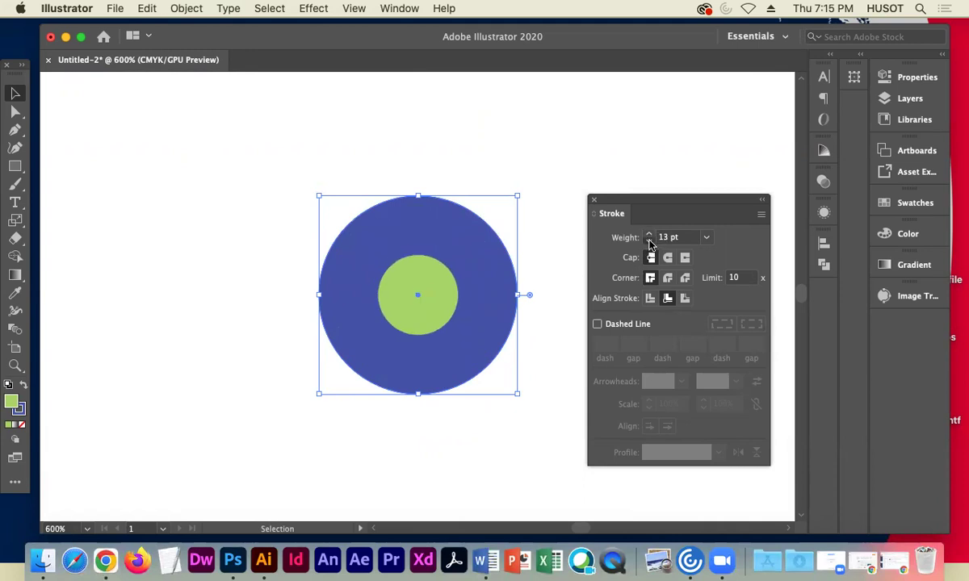
Reduce the inside-aligned stroke weight of the small circle to 4 pt
click(648, 240)
click(648, 241)
click(648, 240)
click(648, 240)
click(648, 241)
click(648, 241)
click(648, 240)
click(648, 241)
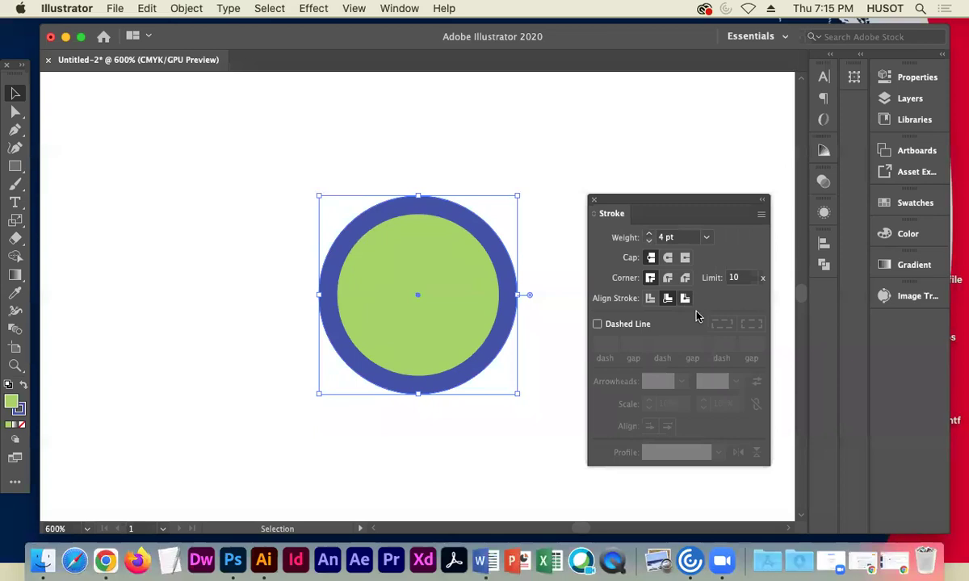
Align the circle's stroke to the outside and increase its weight to 38 pt
click(685, 298)
drag(648, 234, 648, 236)
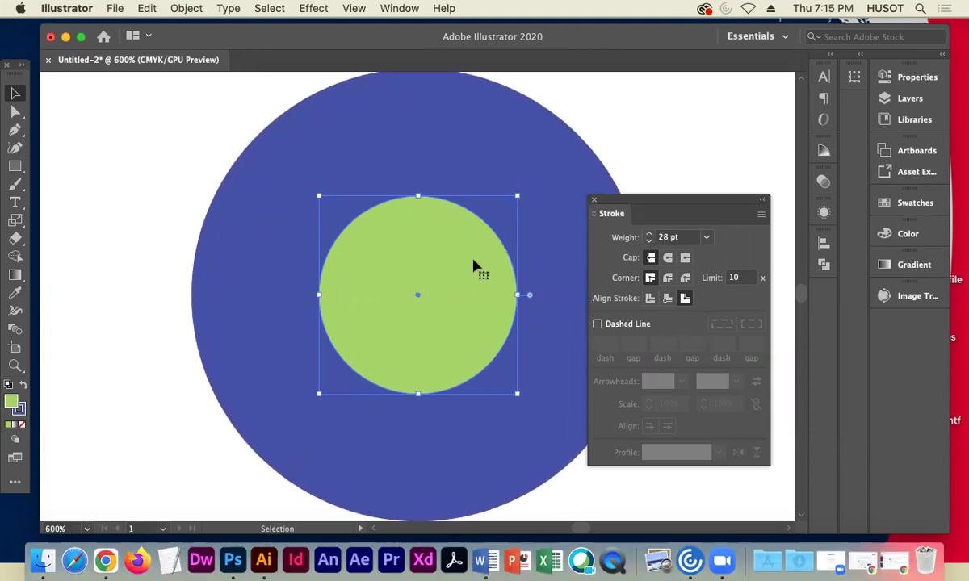
click(648, 234)
click(647, 234)
click(647, 234)
click(648, 235)
click(647, 234)
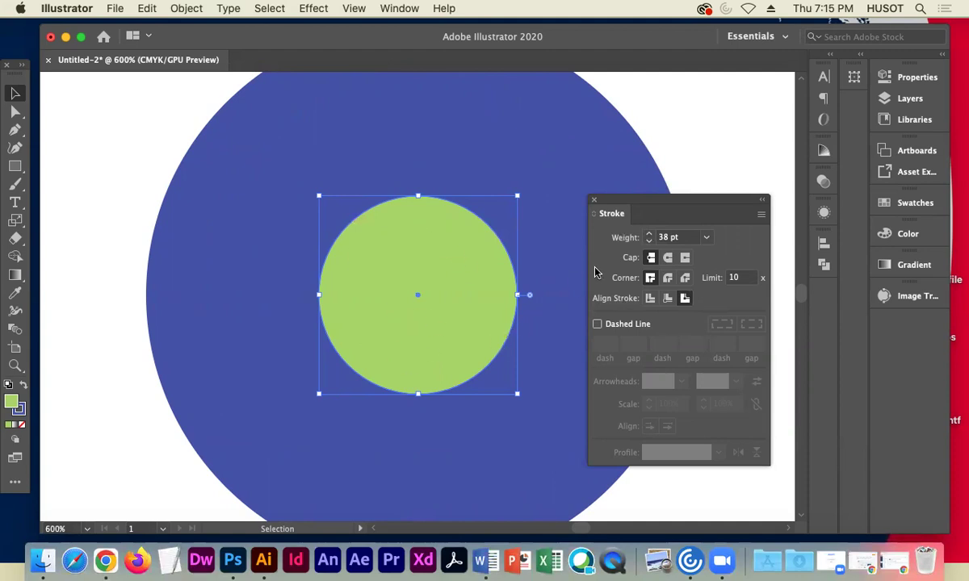
Reduce the circle's outside-aligned stroke weight to 4 pt
click(649, 242)
click(649, 243)
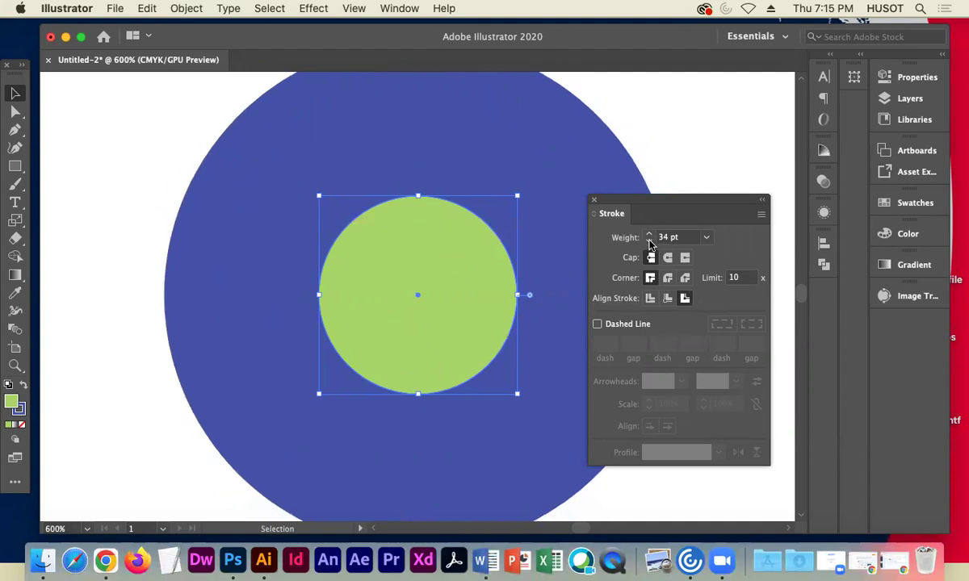
click(649, 242)
click(649, 243)
click(649, 243)
click(649, 242)
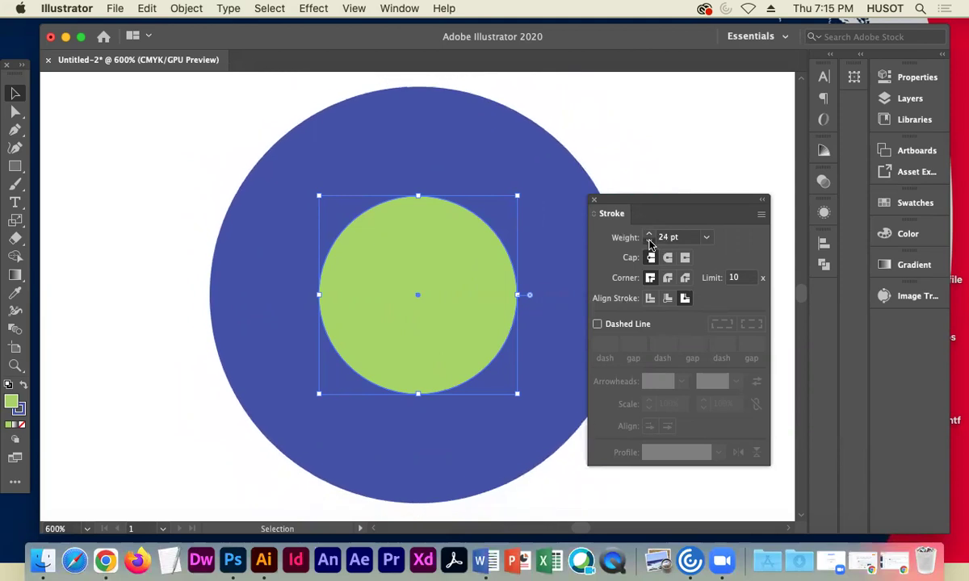
click(649, 242)
click(649, 243)
click(649, 242)
click(649, 242)
click(649, 243)
click(649, 242)
click(649, 243)
click(649, 242)
click(649, 243)
click(649, 242)
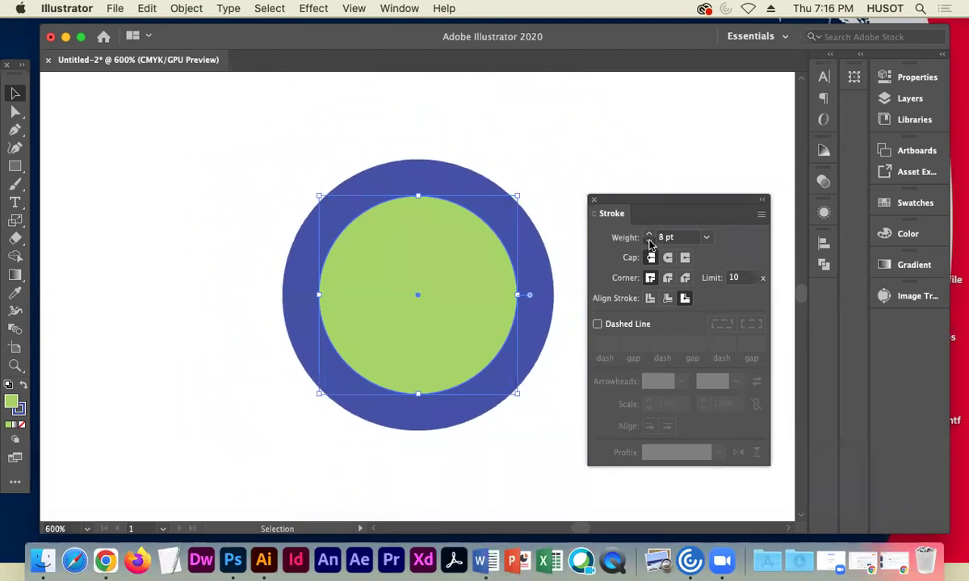
click(649, 243)
click(649, 242)
click(649, 243)
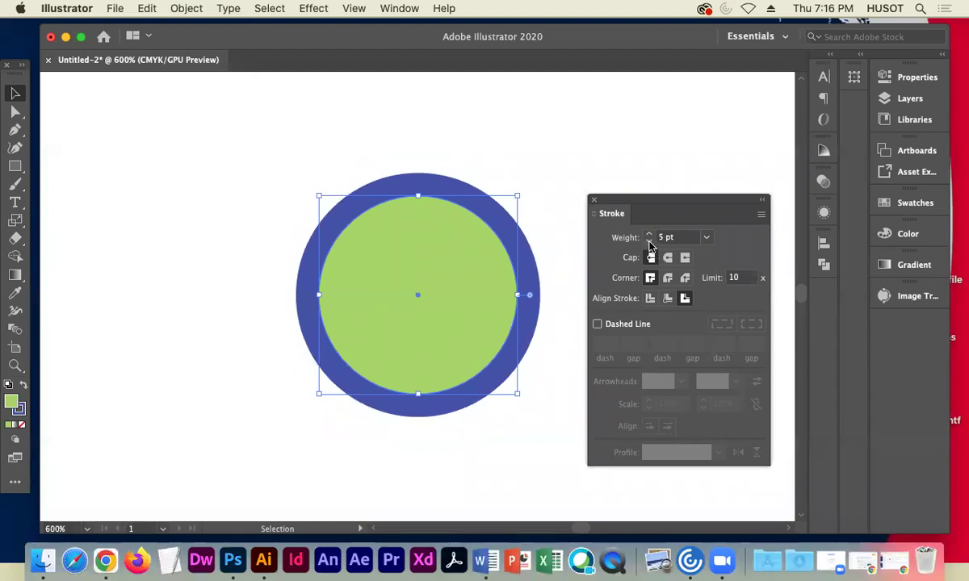
click(649, 243)
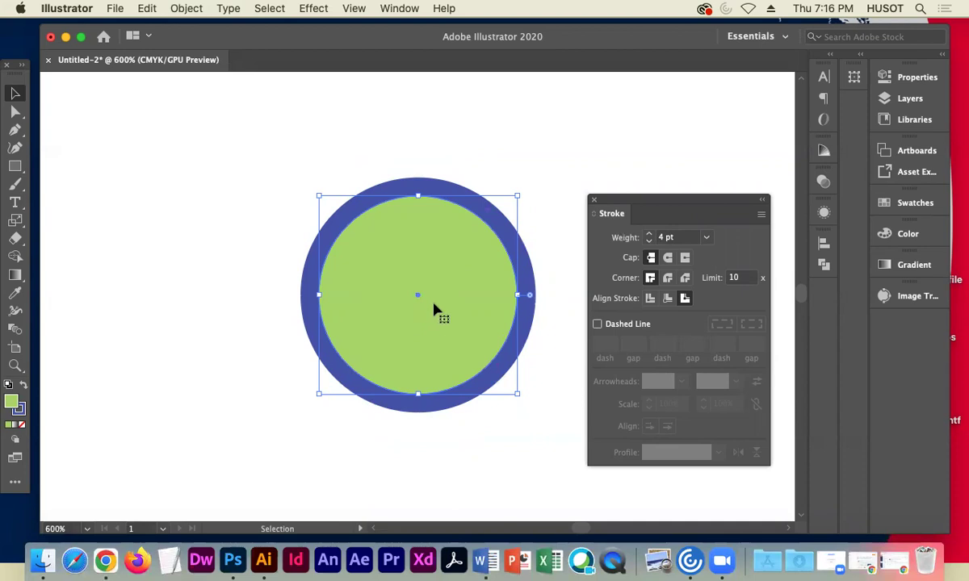
Dock the floating Stroke settings with the collapsed panels, directly below Pathfinder
mouse_move(702, 206)
mouse_down()
mouse_move(766, 282)
mouse_move(811, 296)
mouse_move(678, 168)
mouse_move(696, 160)
mouse_move(656, 147)
mouse_move(647, 112)
mouse_move(599, 98)
mouse_move(808, 313)
mouse_move(825, 307)
mouse_up()
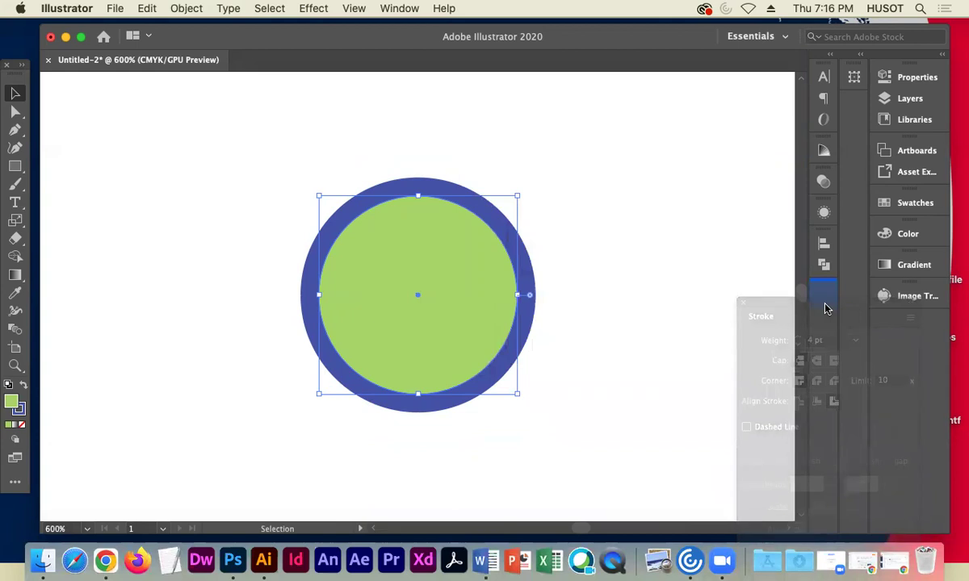
drag(825, 308, 825, 308)
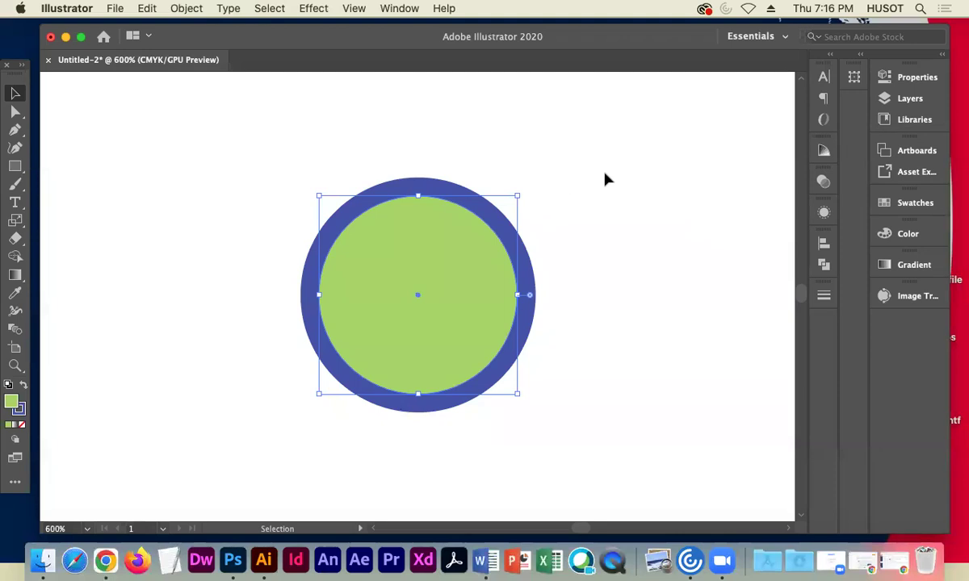
Show the Pathfinder options, collapse them, and repeat this once from the docked panels
click(391, 10)
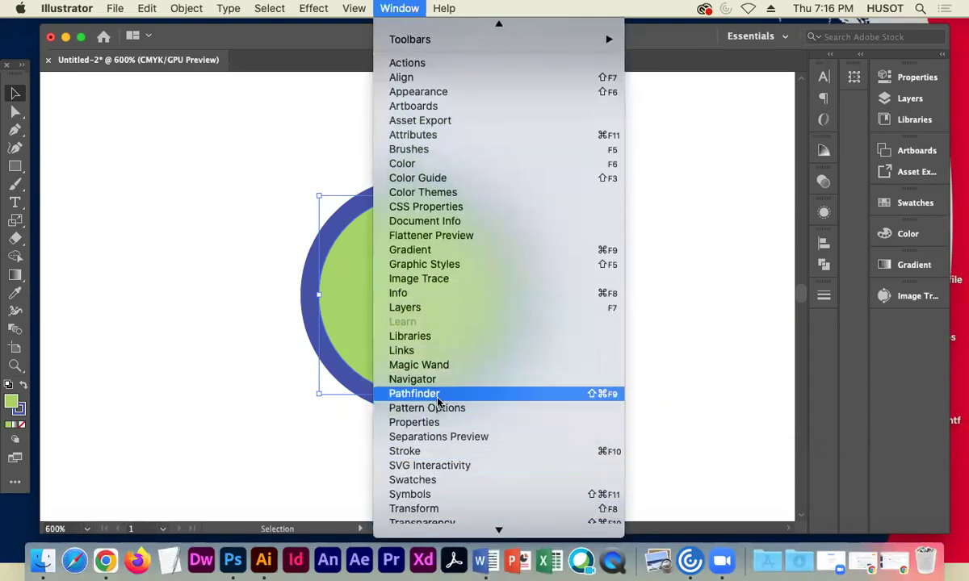
click(438, 394)
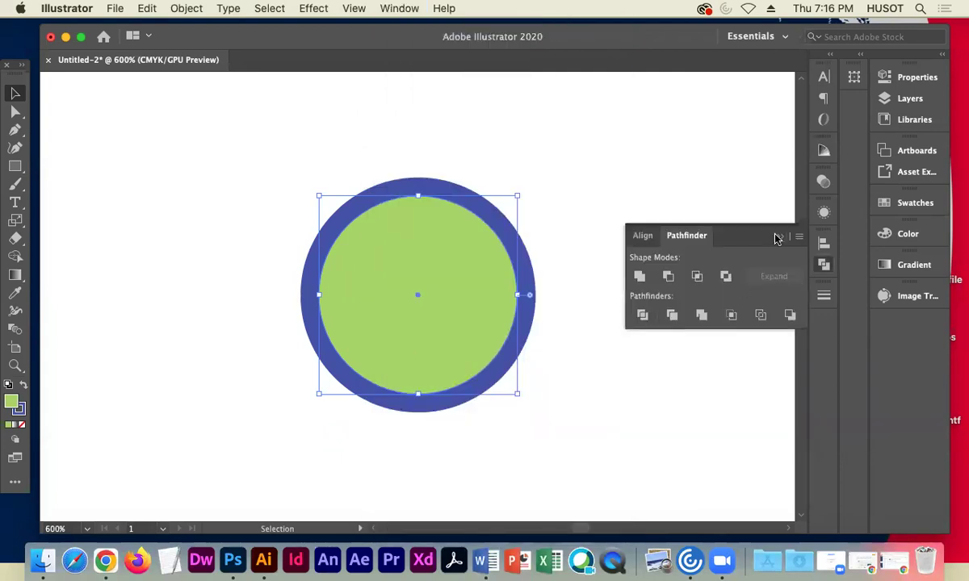
click(779, 234)
click(824, 265)
click(778, 237)
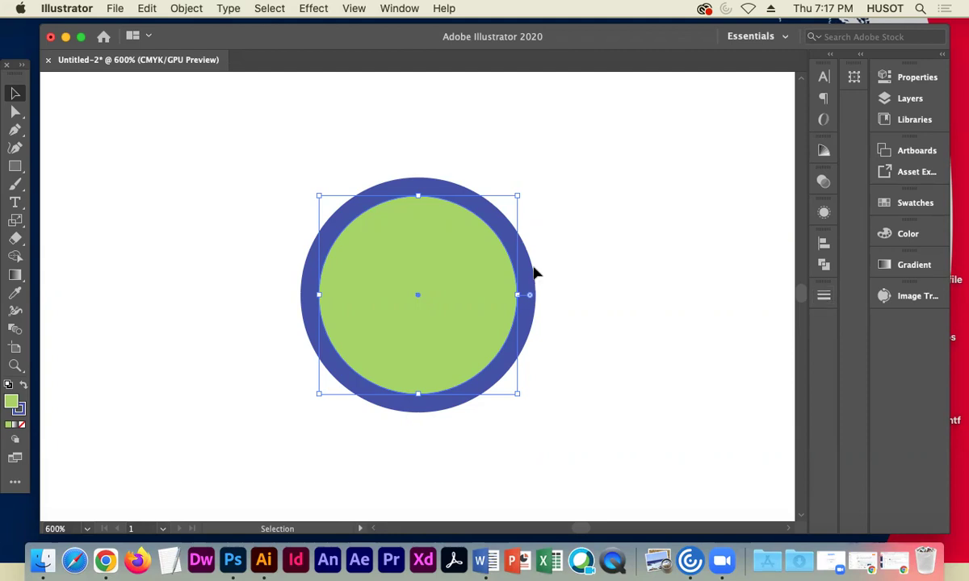
Remove the circle's stroke, restore the blue stroke and collapse the Color settings
click(18, 408)
click(21, 425)
click(218, 415)
click(363, 367)
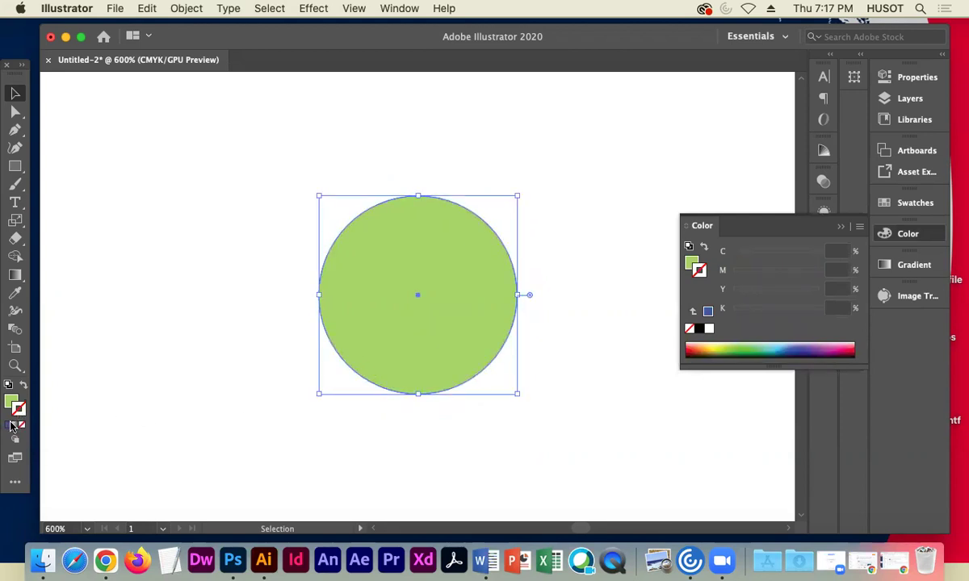
key(super+z)
click(840, 229)
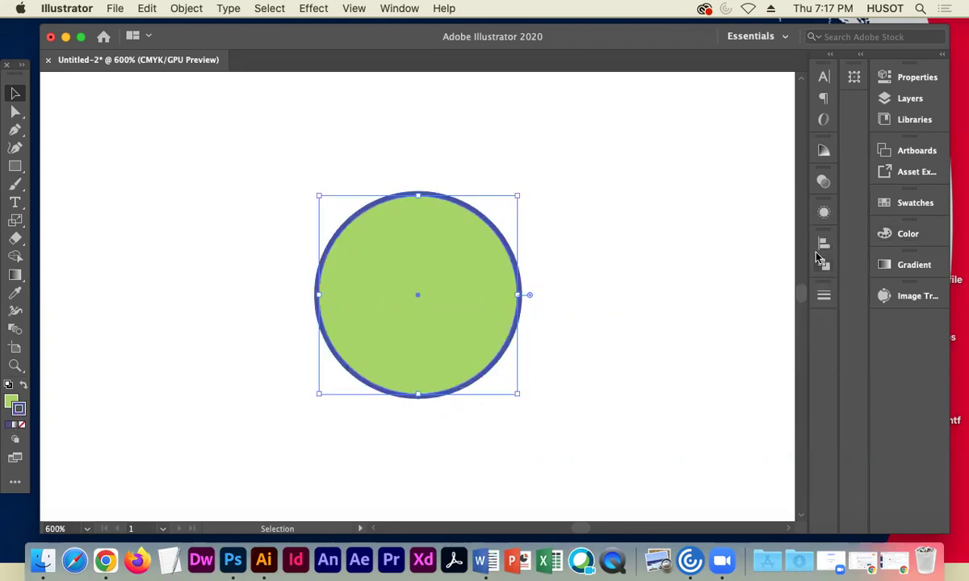
Set the circle's outside-aligned stroke weight to 10 pt and deselect the circle
click(823, 295)
click(687, 297)
click(687, 297)
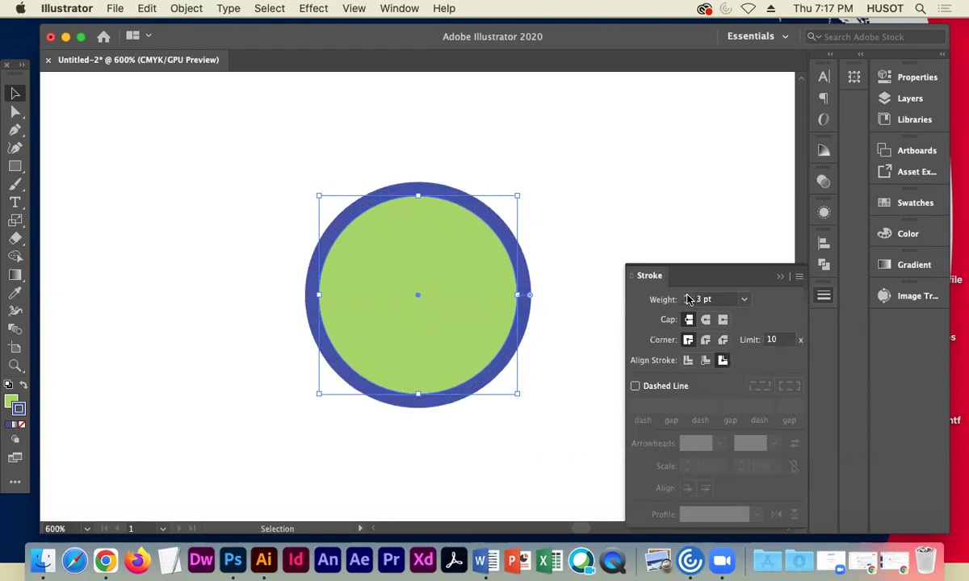
click(687, 296)
click(687, 297)
click(687, 296)
click(687, 297)
click(687, 296)
click(687, 296)
click(680, 220)
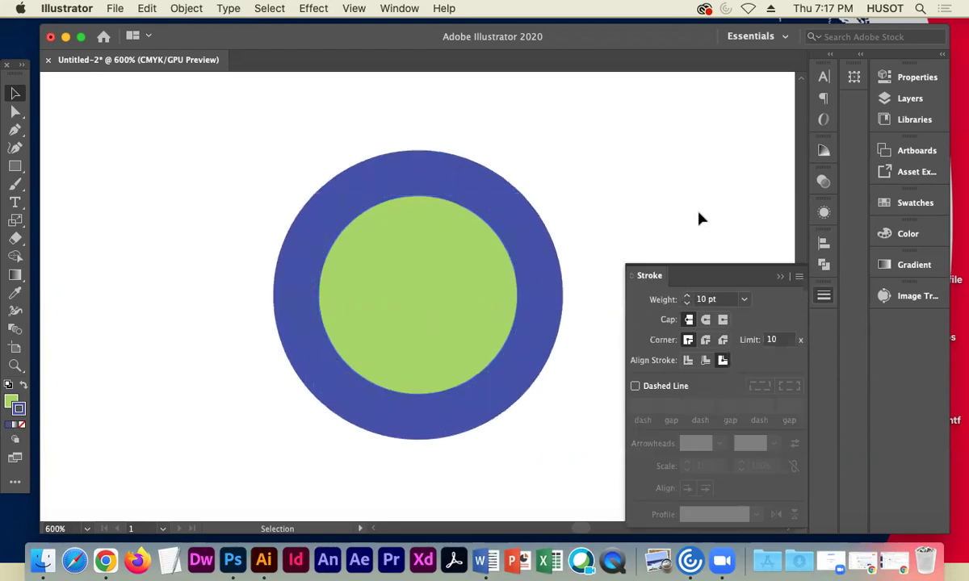
Collapse the Stroke settings, duplicate the circle to its right and remove the copy's stroke
click(779, 277)
drag(420, 291, 687, 291)
click(22, 426)
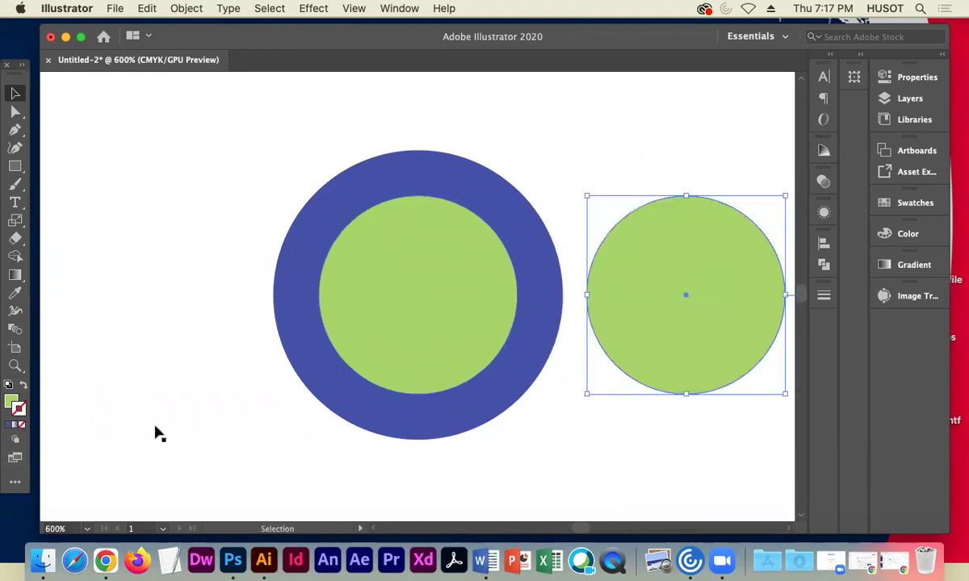
Move the copied circle to the left side of the original and leave it without a stroke
mouse_move(622, 328)
mouse_down()
mouse_move(632, 373)
mouse_move(437, 321)
mouse_move(677, 296)
mouse_move(659, 302)
mouse_up()
key(super+shift+a)
click(440, 345)
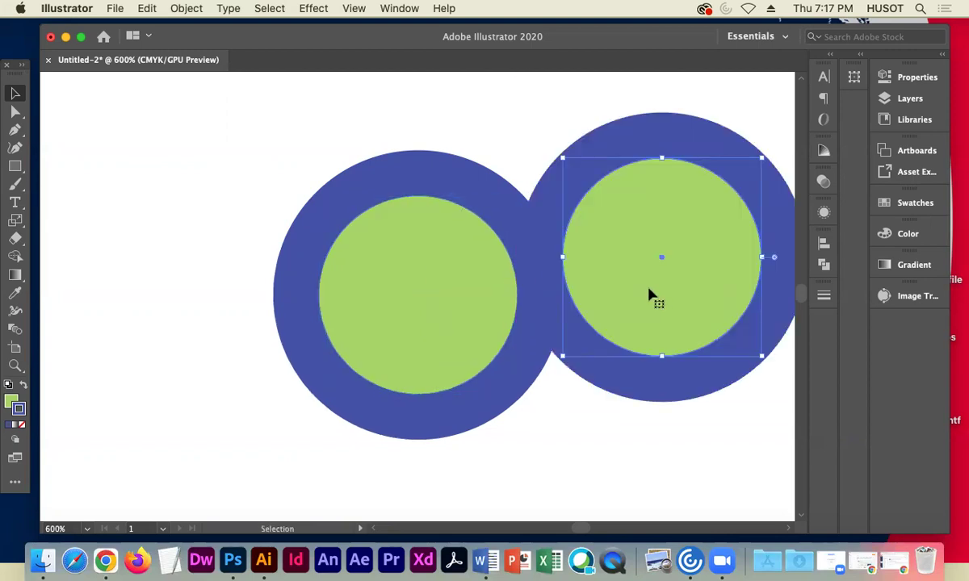
drag(688, 314, 163, 374)
click(22, 423)
click(125, 393)
click(173, 412)
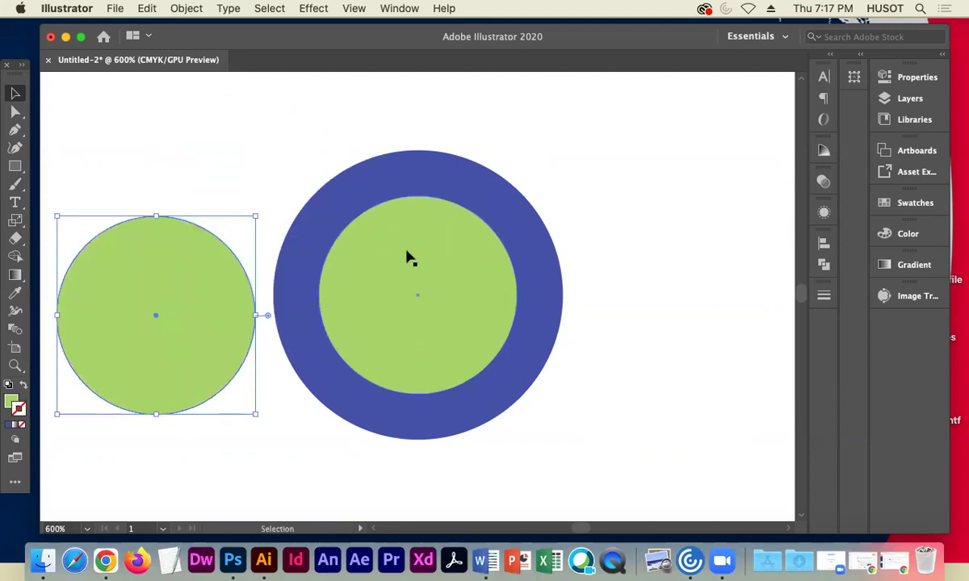
Reposition both circles so the strokeless one overlaps the lower-left part of the blue-stroked one
drag(147, 290, 636, 177)
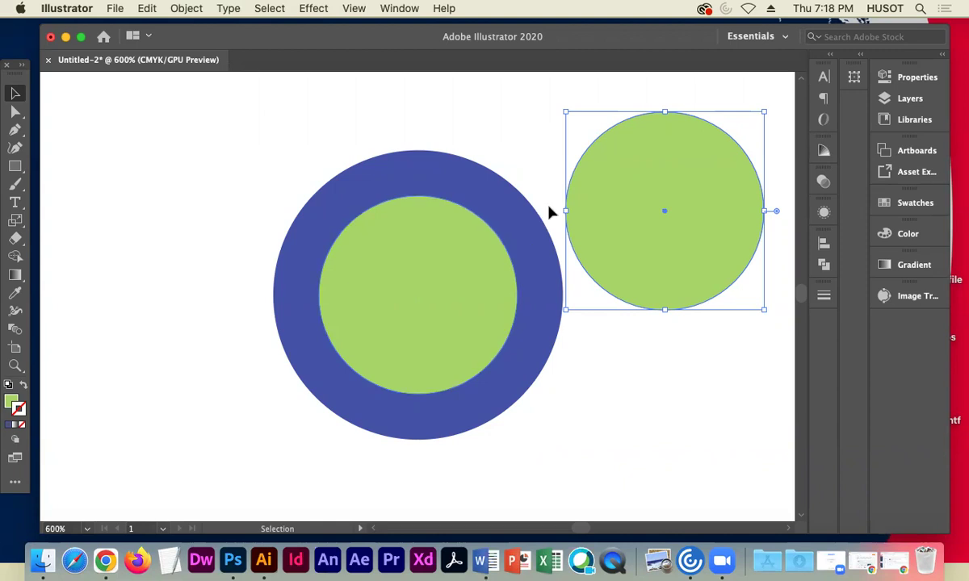
drag(671, 201, 238, 158)
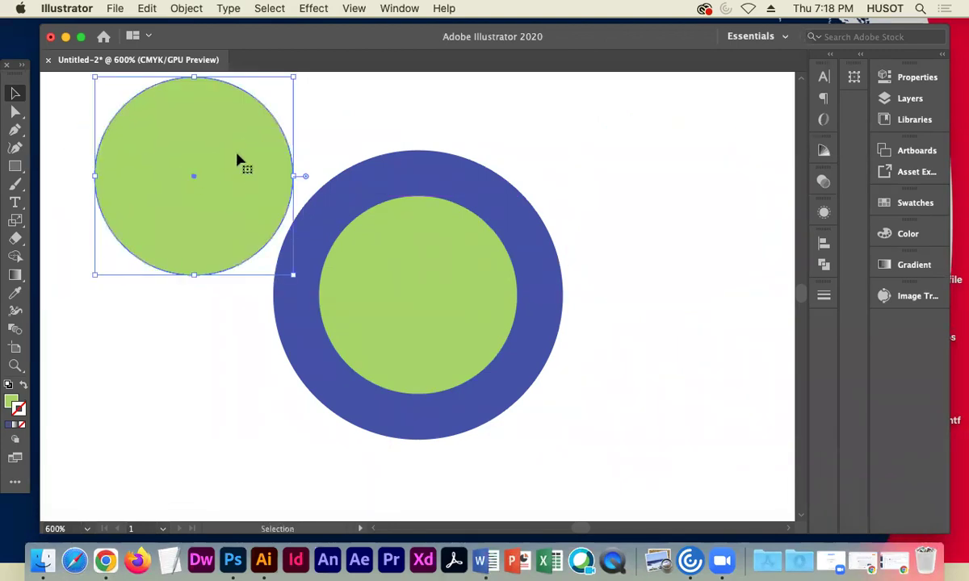
click(646, 220)
drag(456, 262, 594, 231)
click(353, 277)
drag(241, 188, 459, 347)
click(366, 212)
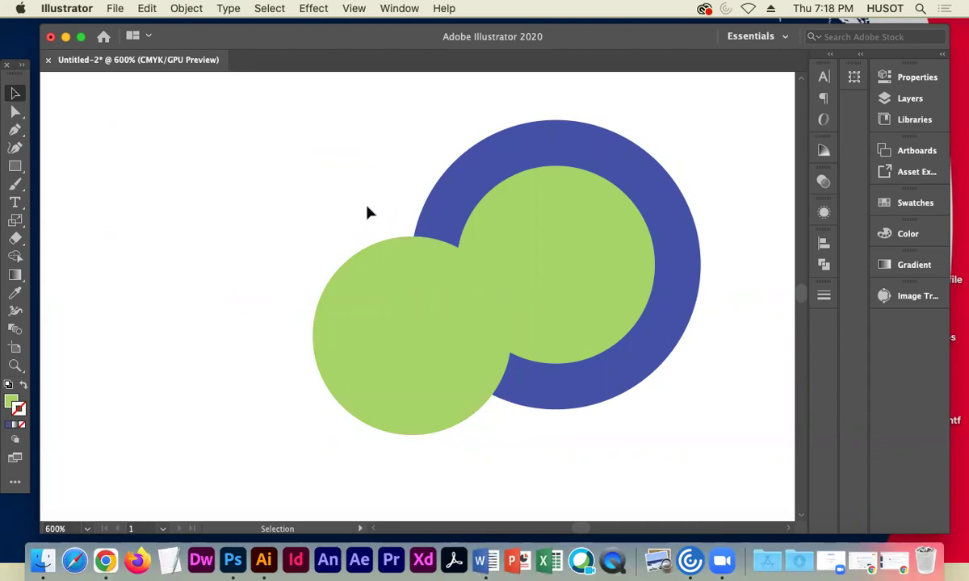
Separate the two circles, placing the strokeless one beside the blue-stroked one on its left
drag(367, 242, 214, 153)
drag(508, 208, 468, 226)
click(293, 210)
drag(293, 211, 294, 240)
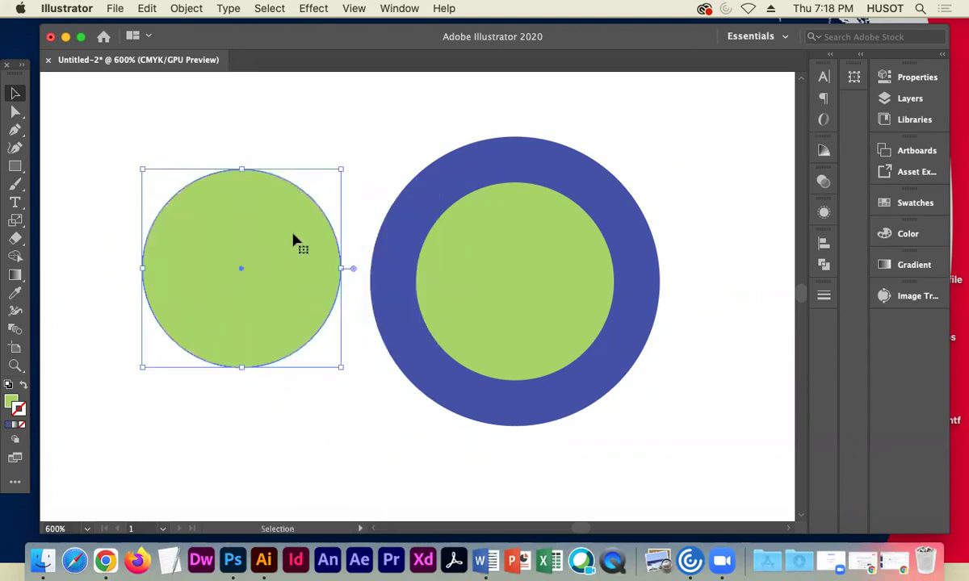
Select each circle to compare their stroke settings and move the strokeless circle slightly upward
click(482, 266)
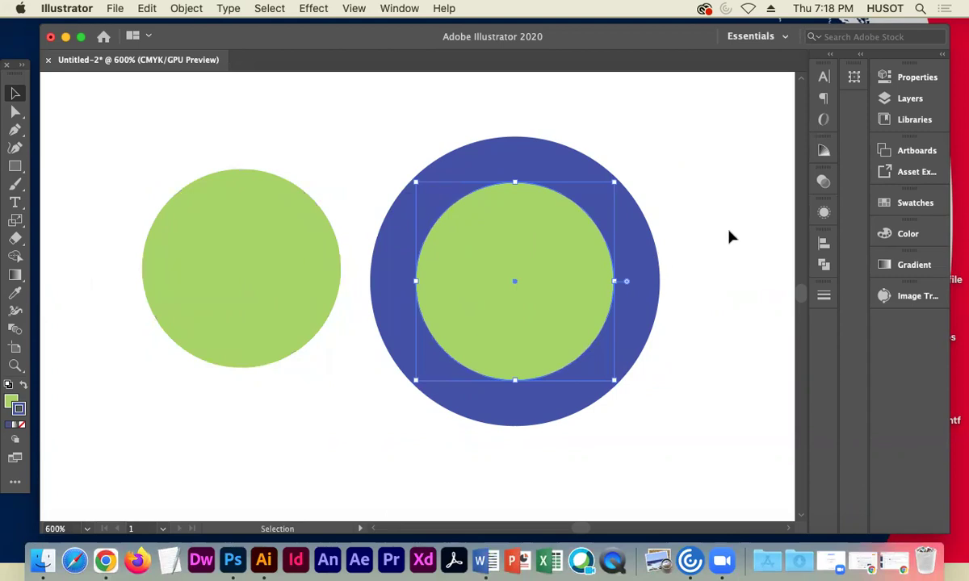
click(245, 255)
drag(226, 224, 252, 192)
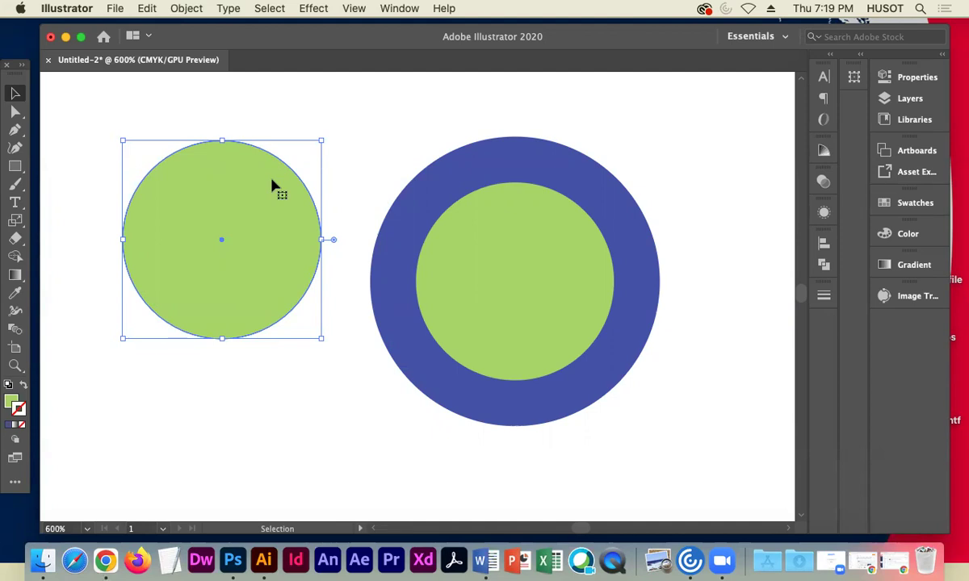
drag(270, 216, 295, 167)
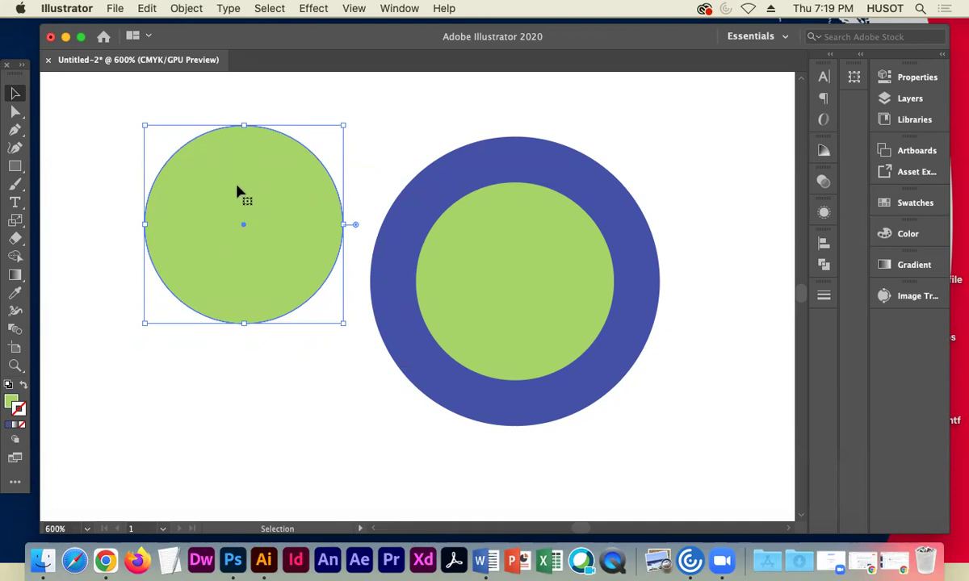
Delete the strokeless circle and show the remaining blue-stroked circle's anchor points with the Direct Selection tool
key(Delete)
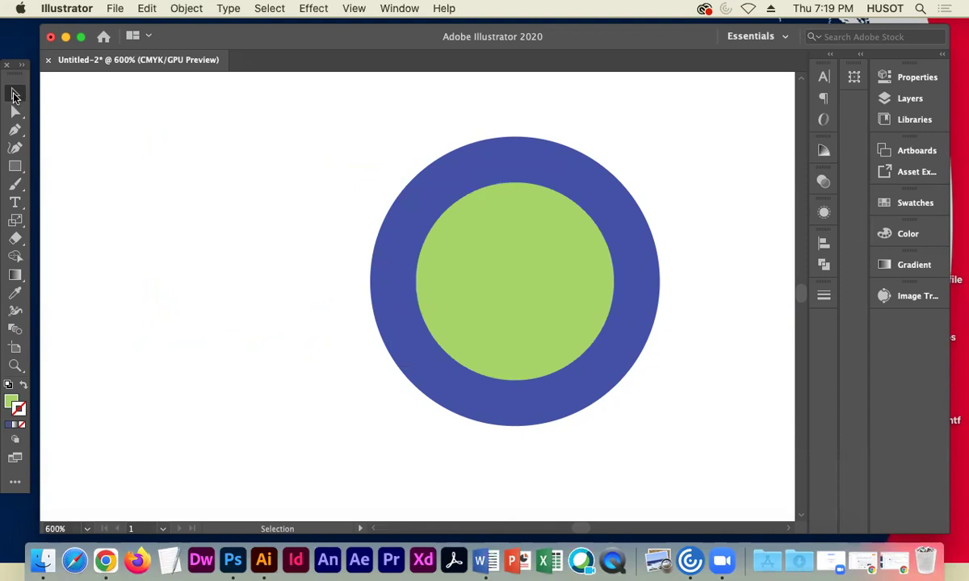
click(492, 251)
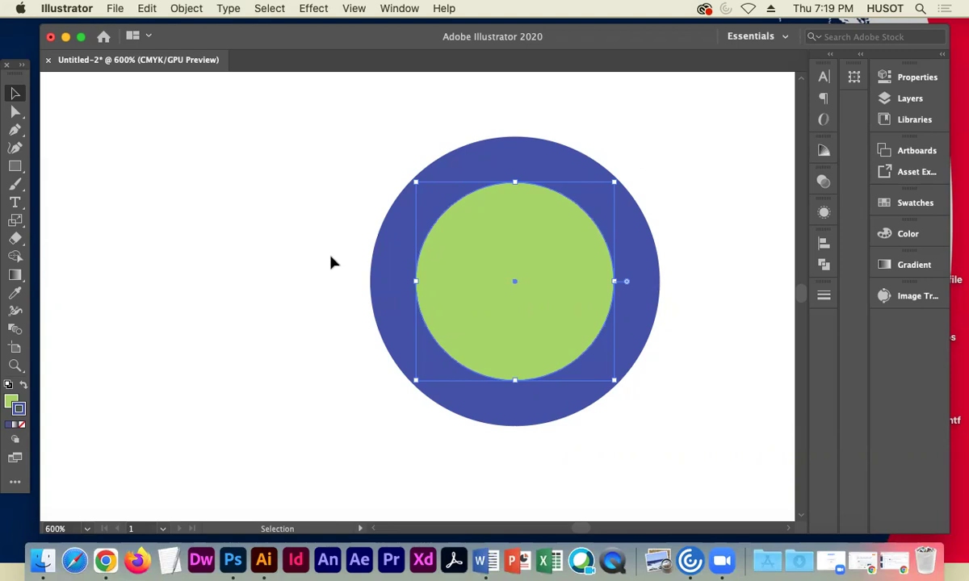
click(15, 111)
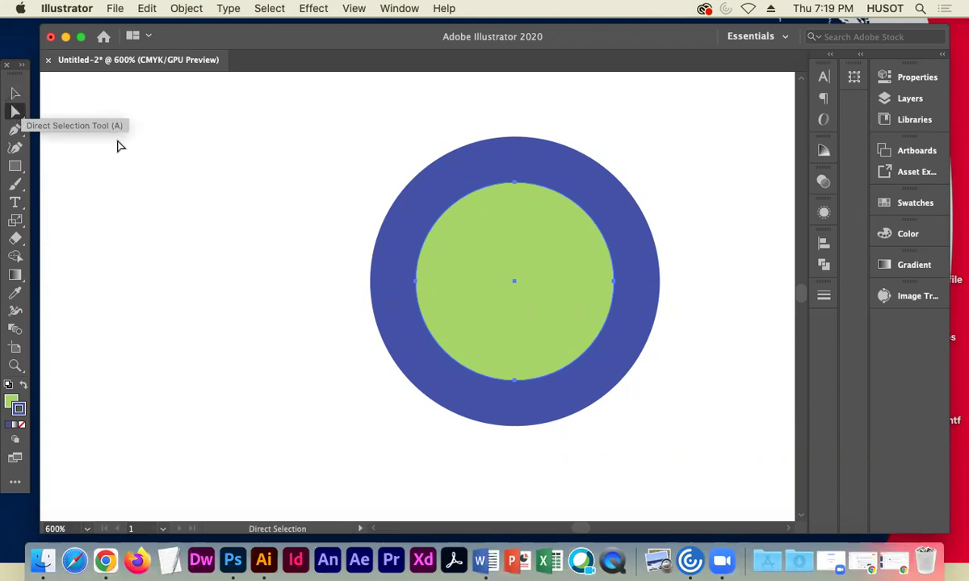
Try pulling the circle's top anchor point down to its center, and undo the distortion
drag(513, 185, 513, 278)
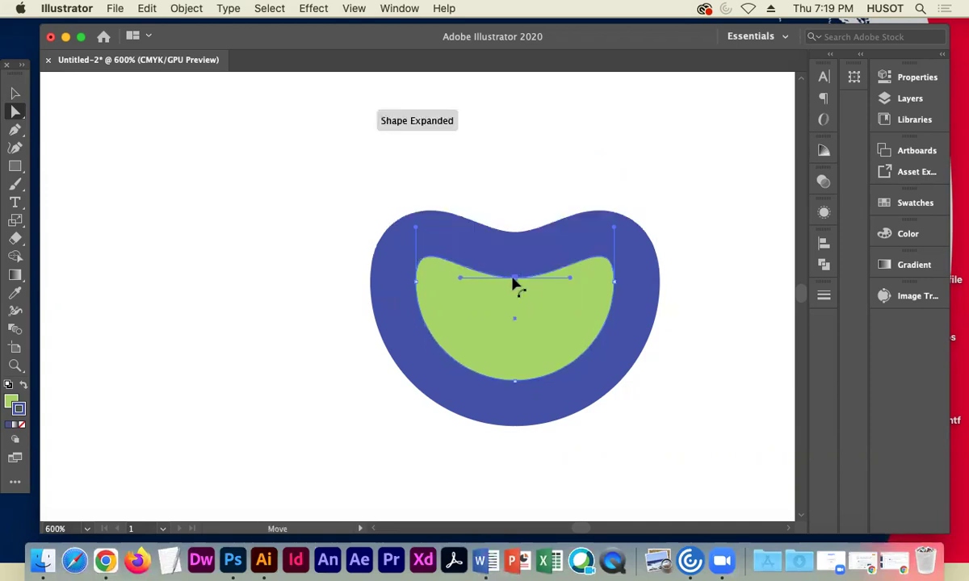
key(super+z)
key(super+z)
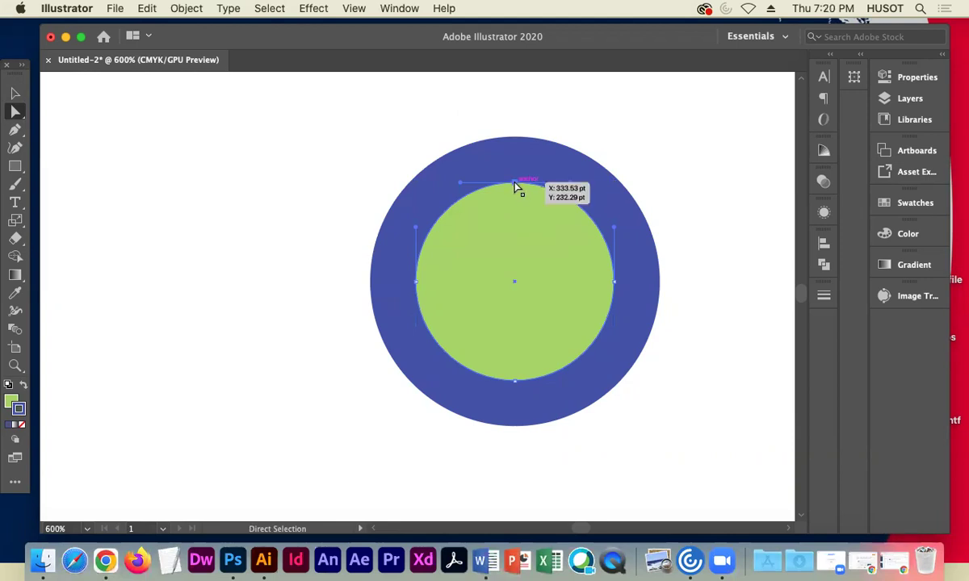
Select the circle's anchor points one after another to examine their direction handles
click(612, 283)
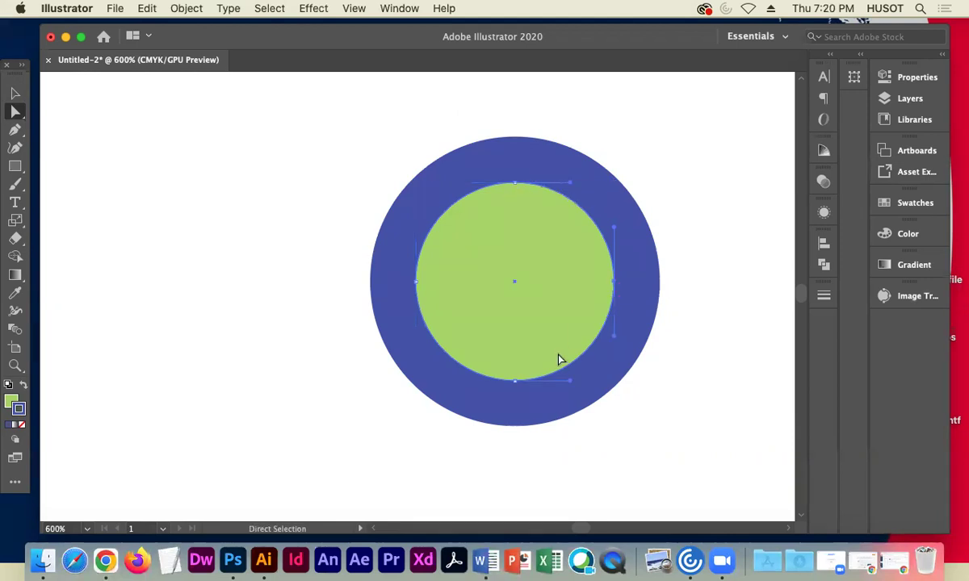
click(416, 282)
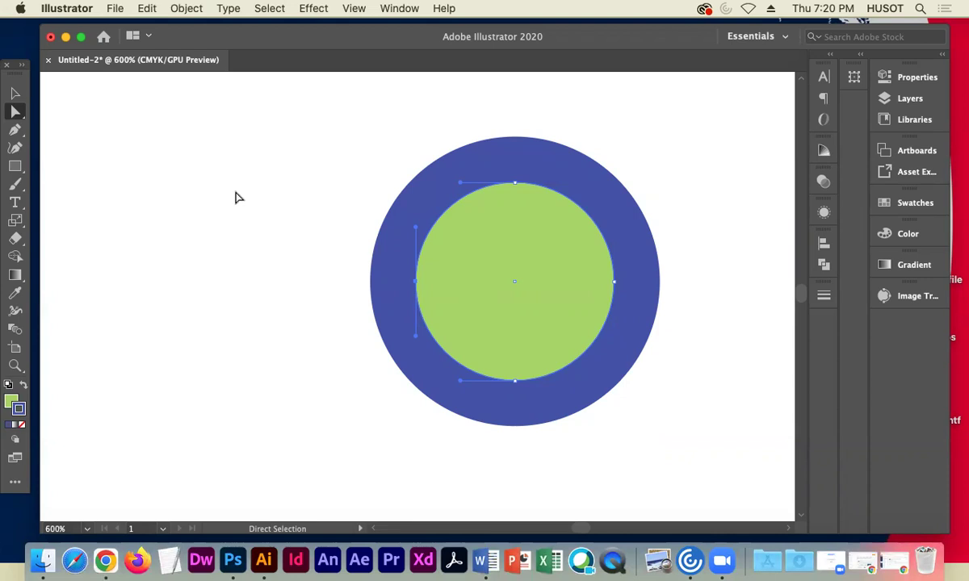
click(514, 185)
click(614, 282)
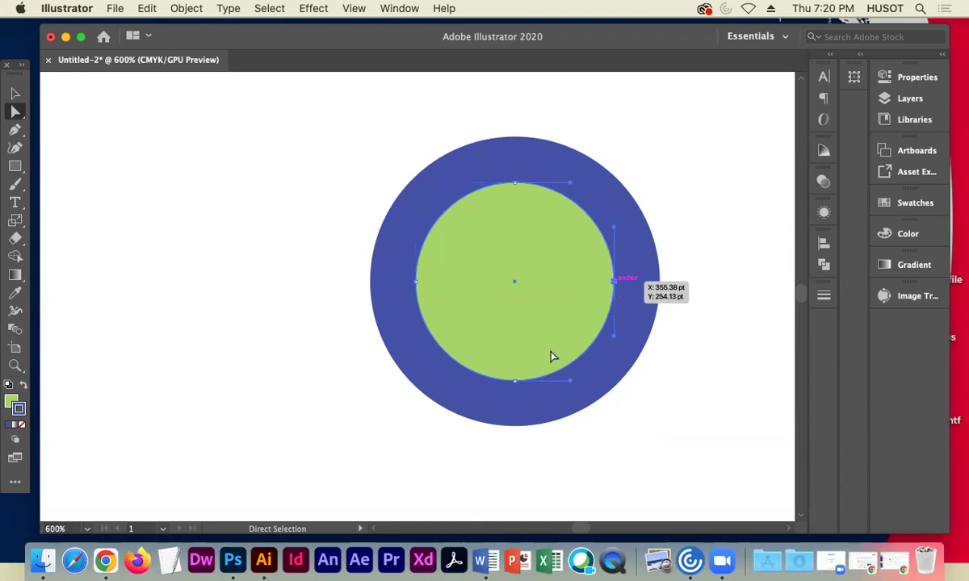
click(515, 381)
click(417, 283)
click(614, 282)
click(515, 185)
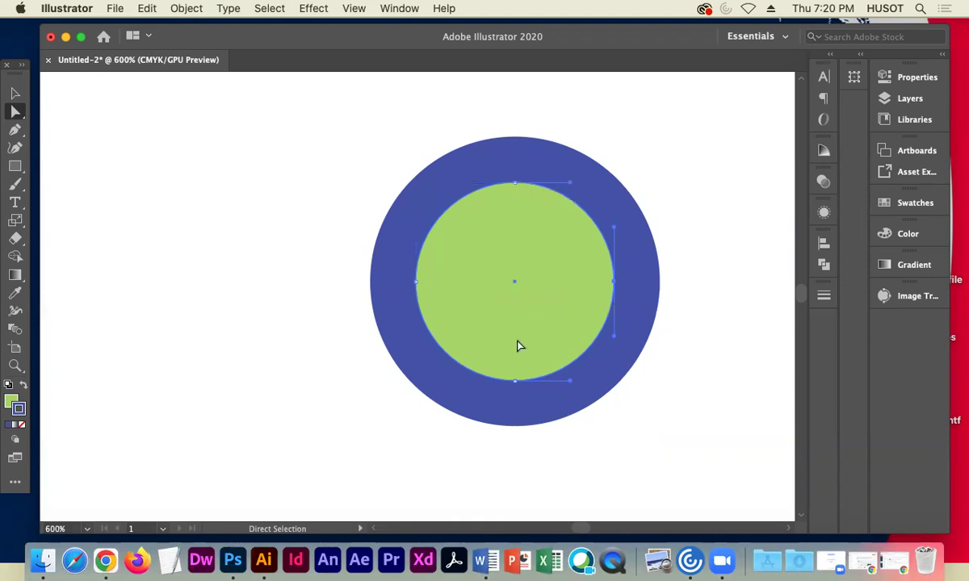
click(419, 283)
Examine the circle's right anchor point at high magnification and again with the whole circle in view
key(super+equal)
key(super+equal)
key(super+equal)
key(super+equal)
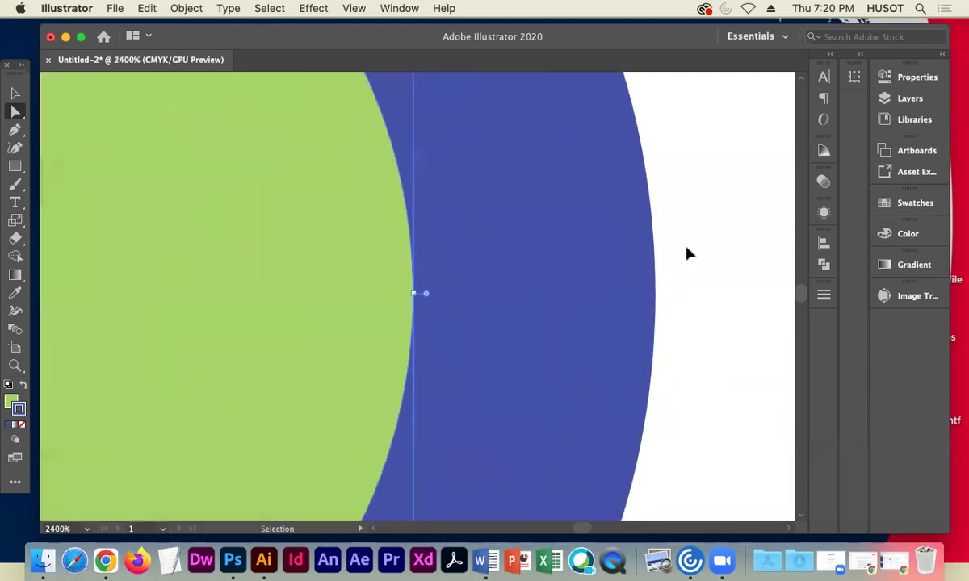
key(super+equal)
key(super+equal)
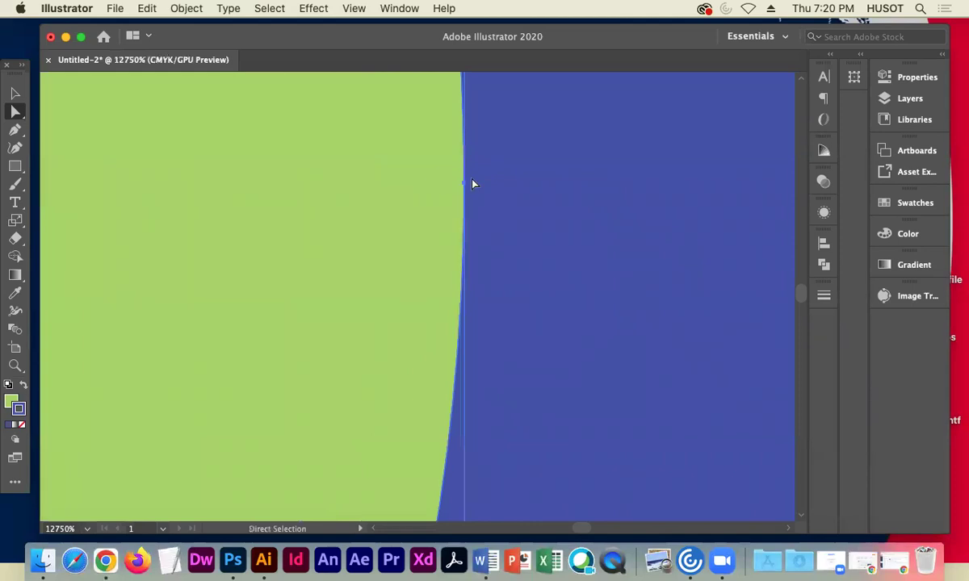
drag(464, 185, 458, 236)
key(super+minus)
key(super+minus)
key(super+minus)
key(super+minus)
key(super+minus)
key(super+minus)
key(super+minus)
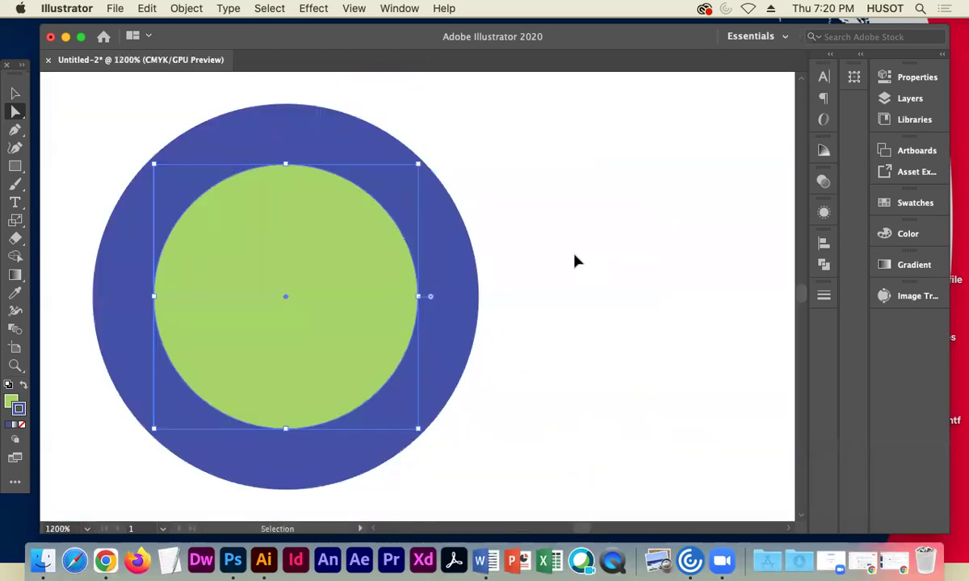
key(super+minus)
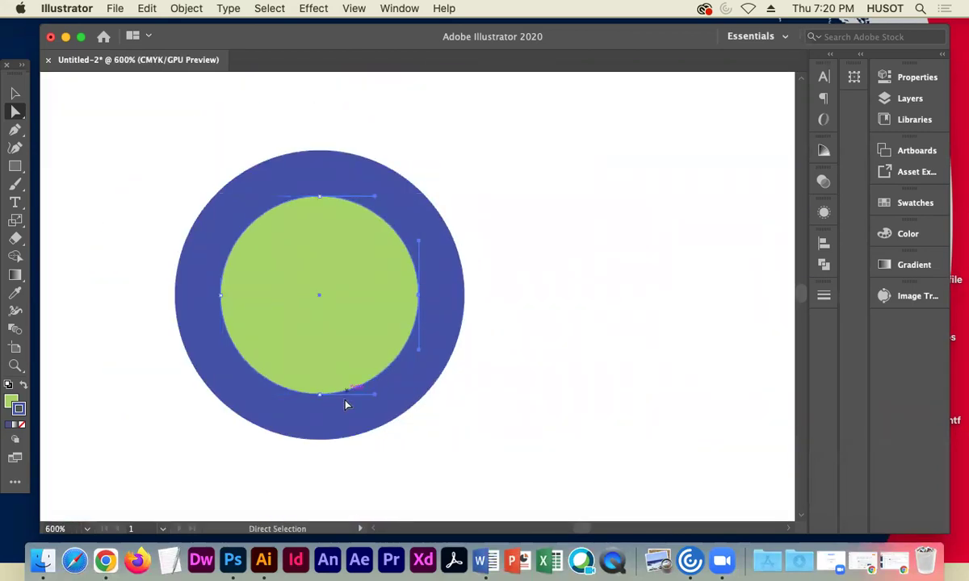
click(420, 296)
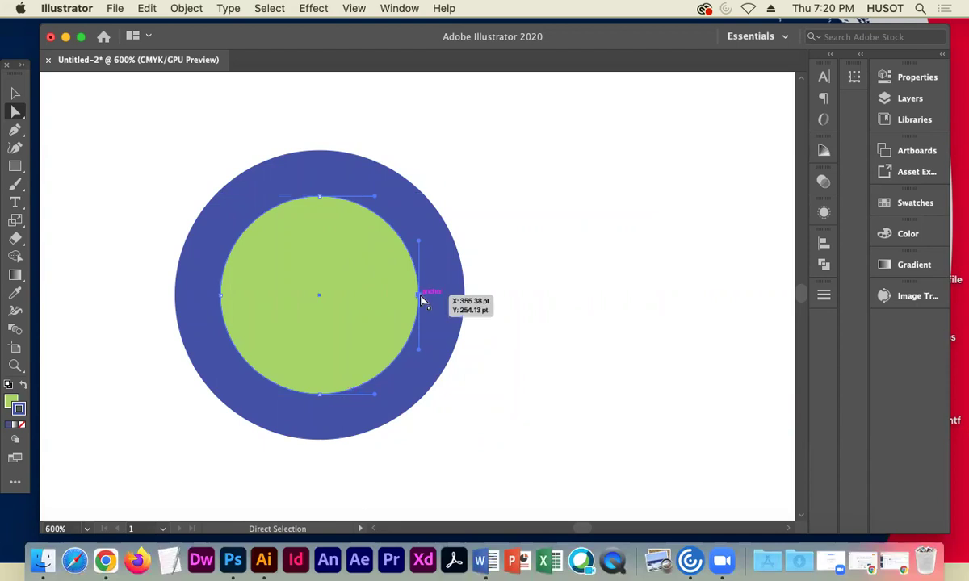
Try stretching the circle by moving its top anchor point far to the upper left, and undo the change
click(320, 199)
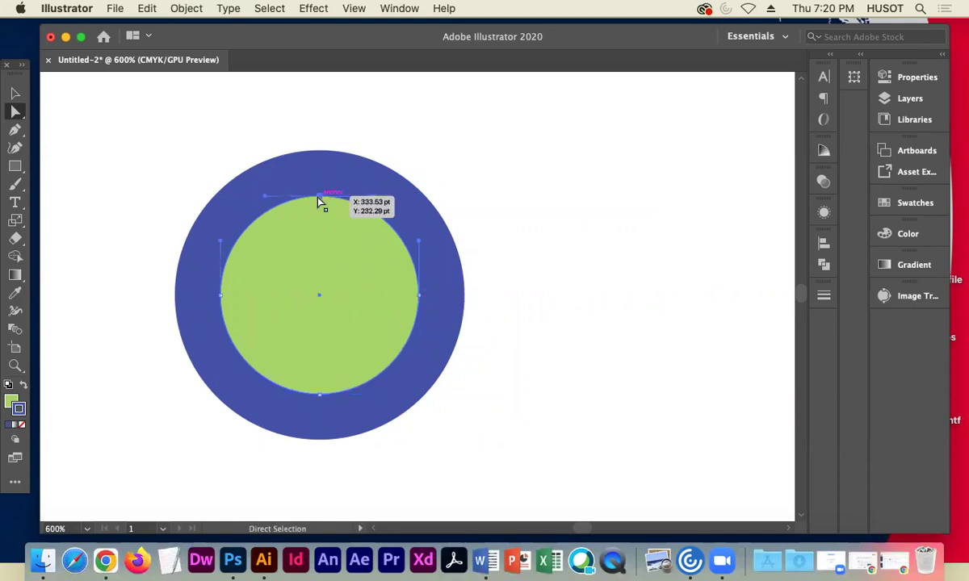
drag(320, 200, 142, 127)
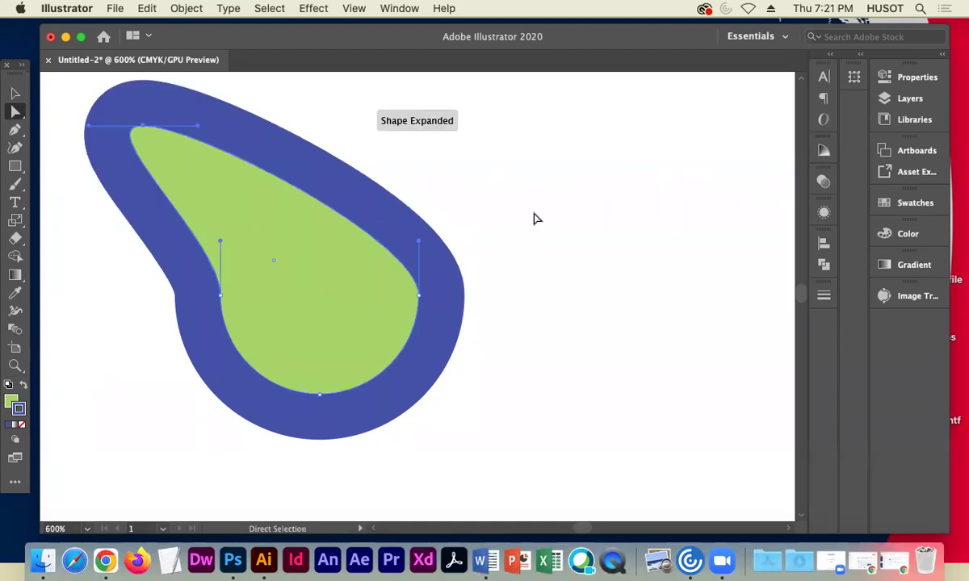
key(super+z)
key(super+z)
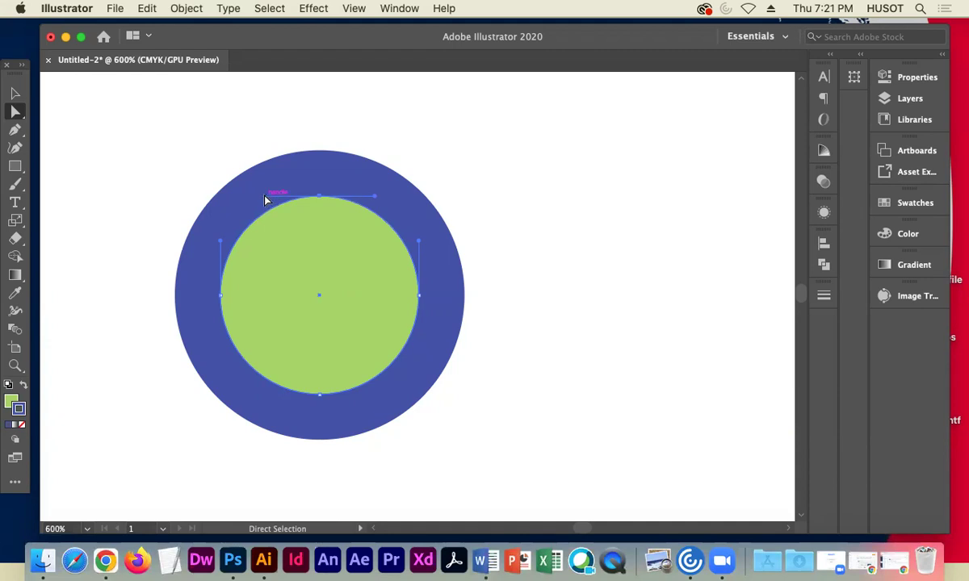
Try reshaping the circle's upper curve with the top anchor's direction handles, and undo all the handle changes
drag(265, 200, 264, 286)
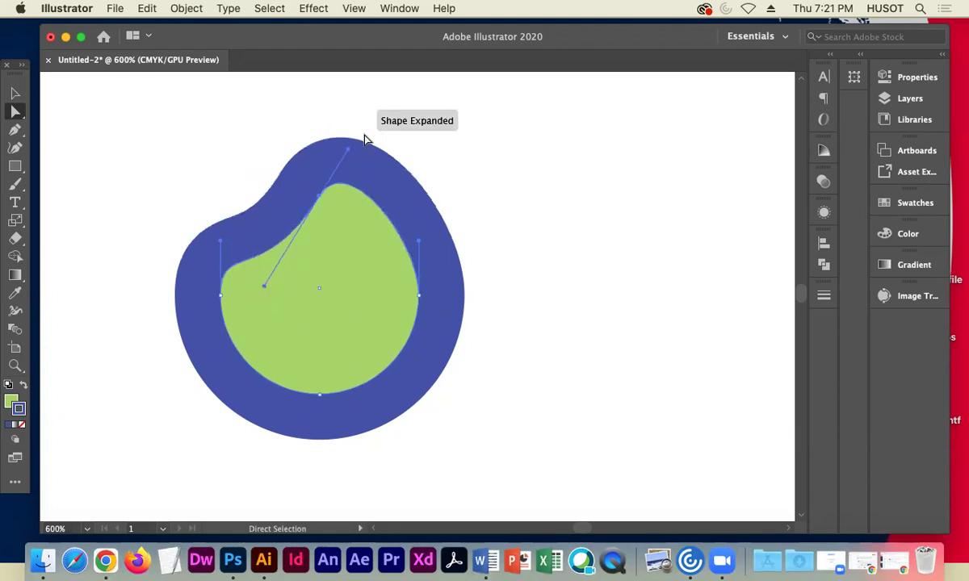
drag(347, 151, 396, 195)
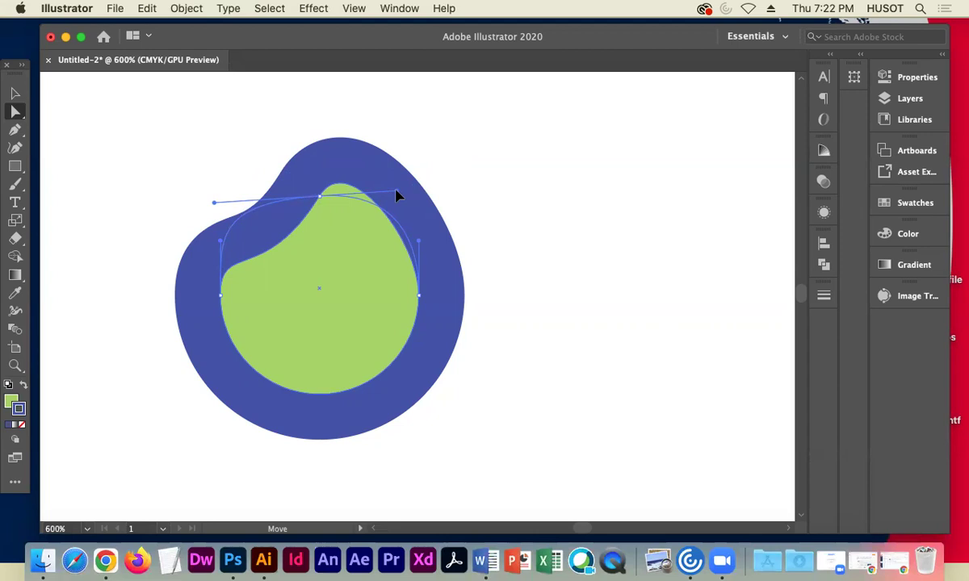
drag(397, 195, 398, 195)
drag(398, 194, 398, 134)
key(super+z)
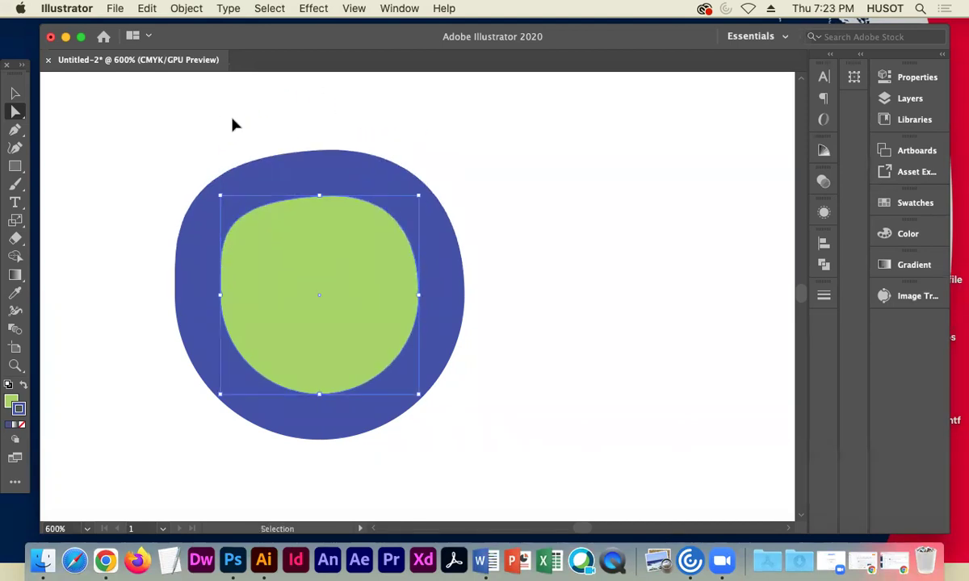
key(super+z)
key(super+z)
key(super+z)
key(super+z)
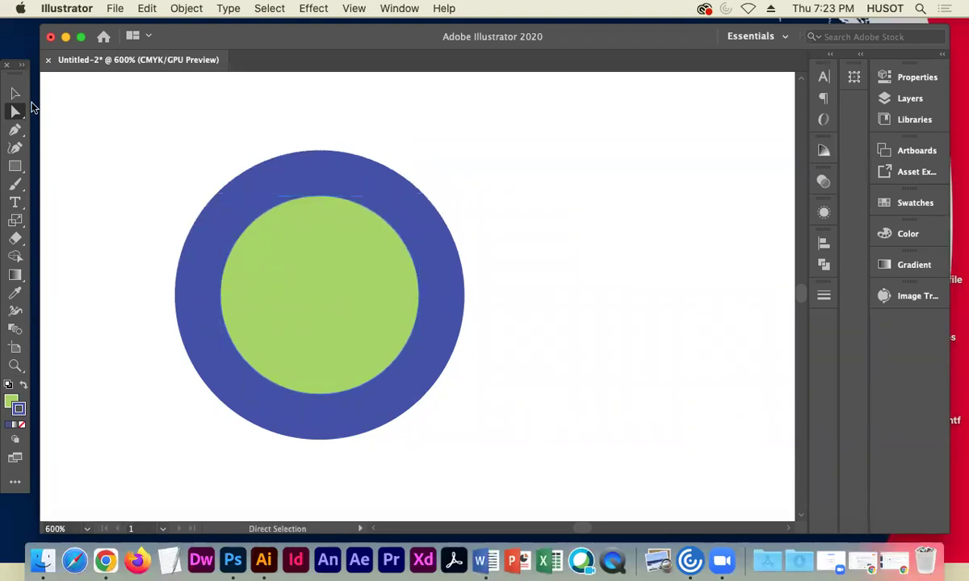
Move the circle to the right and add three copies of it to form a cluster of four circles
click(14, 93)
drag(236, 262, 499, 224)
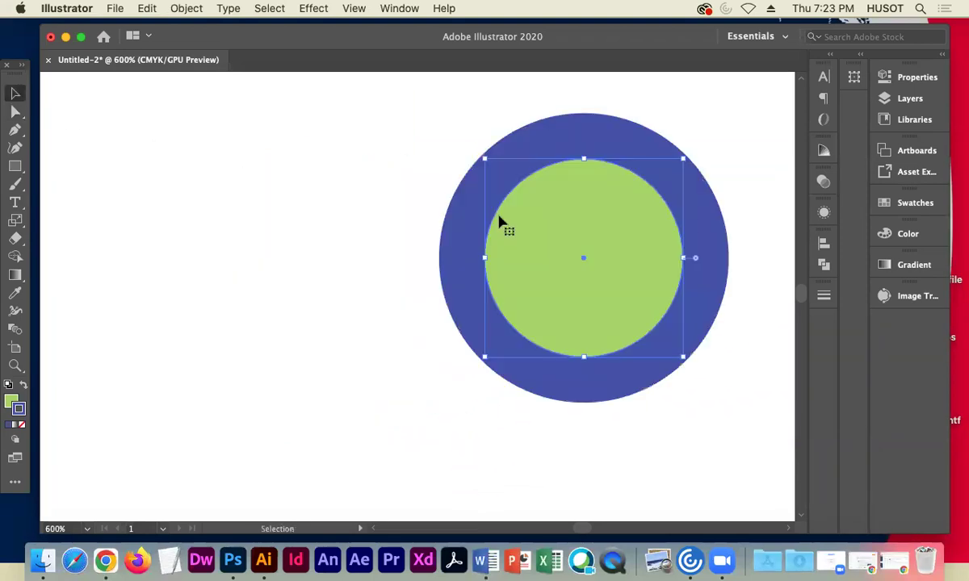
alt+drag(636, 246, 271, 267)
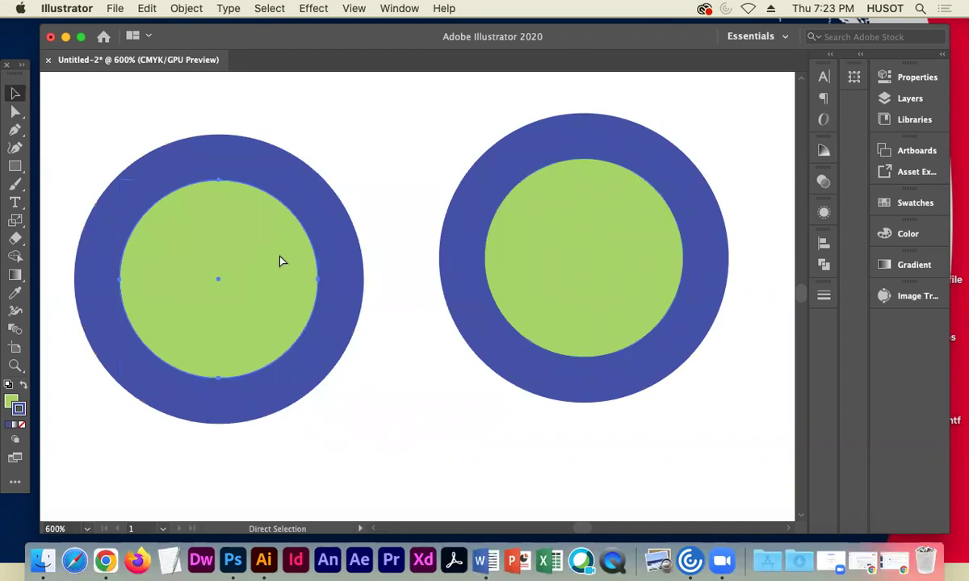
key(super+v)
drag(389, 303, 418, 374)
key(super+v)
drag(440, 307, 396, 189)
click(64, 131)
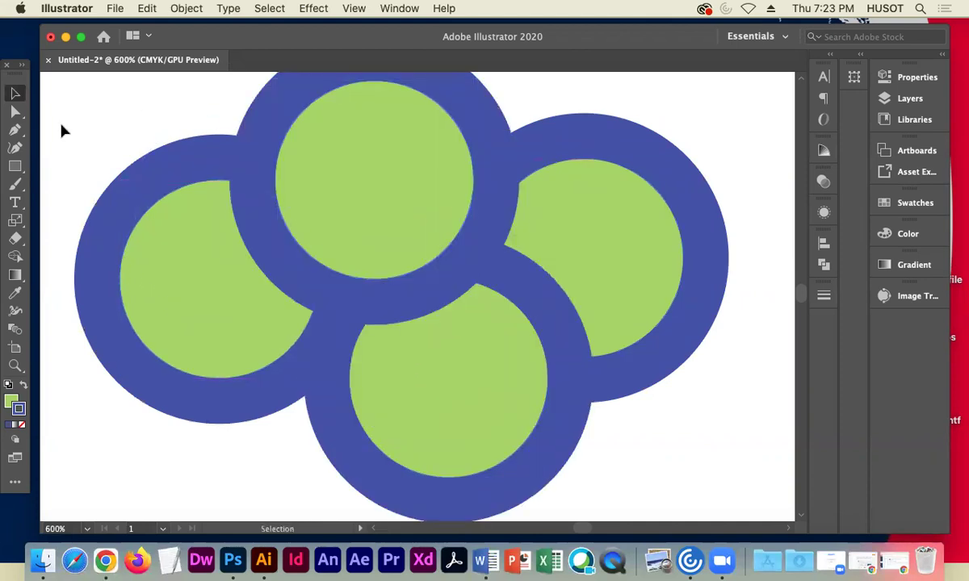
Dent the uppermost circle by moving its left anchor point inward, and bend the leftmost circle into a crescent by moving its right anchor point
click(14, 112)
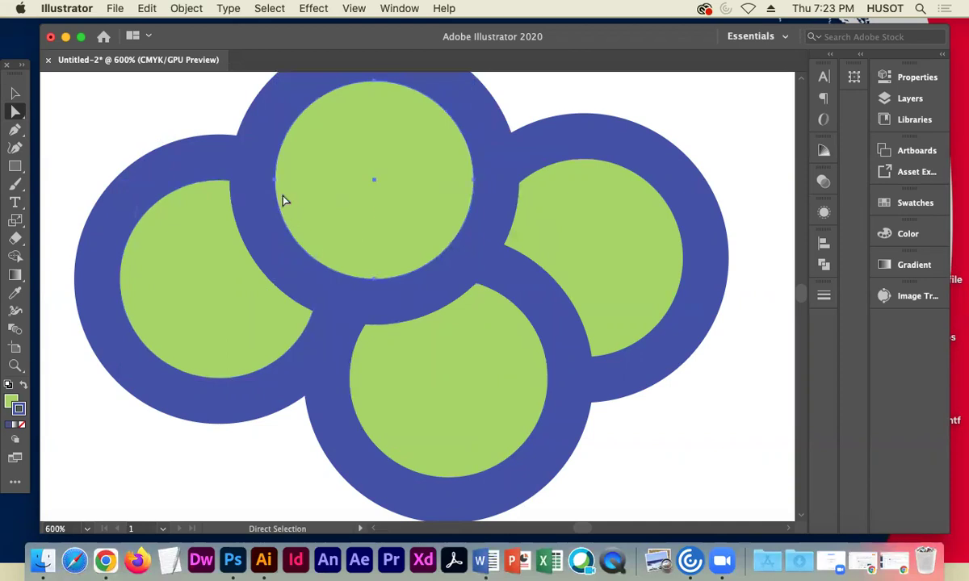
click(275, 180)
drag(275, 184, 372, 194)
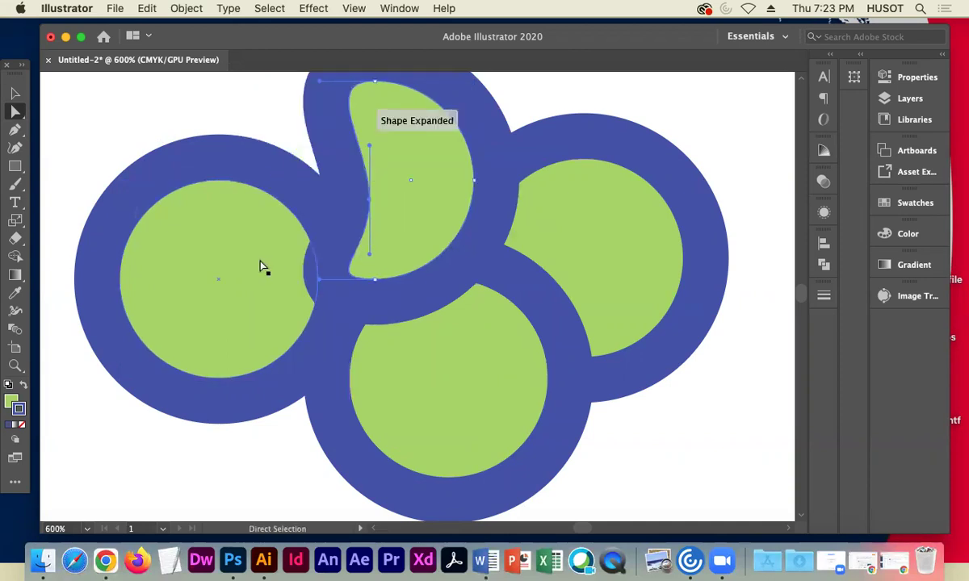
drag(319, 283, 130, 184)
Move the crescent toward the other circles, and place the dented shape to the left of the crescent
drag(98, 152, 307, 190)
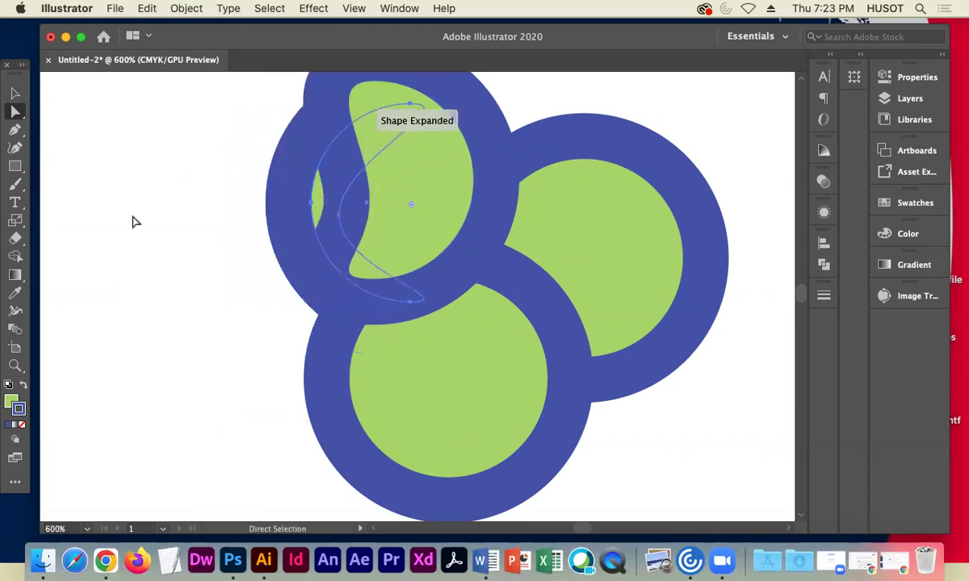
click(171, 208)
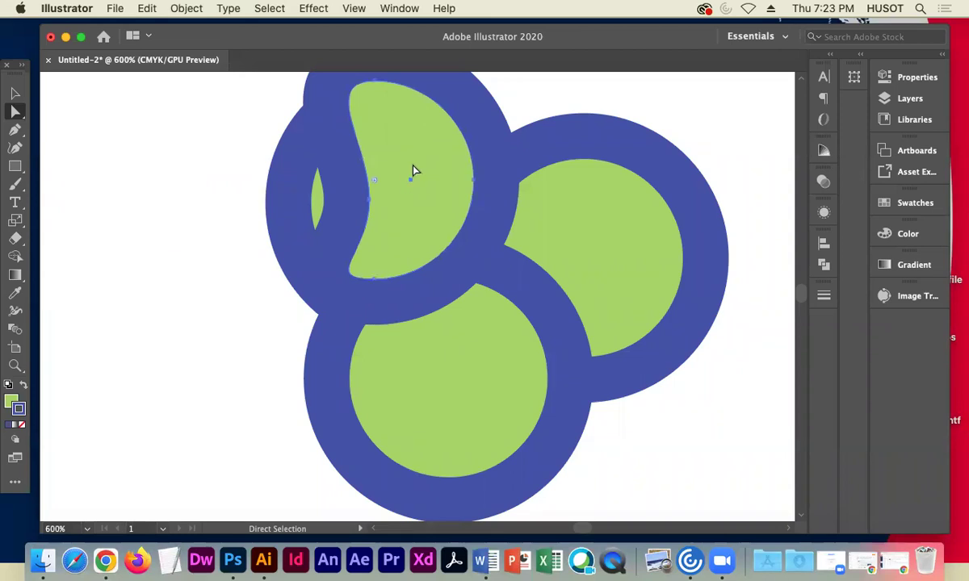
drag(432, 177, 199, 176)
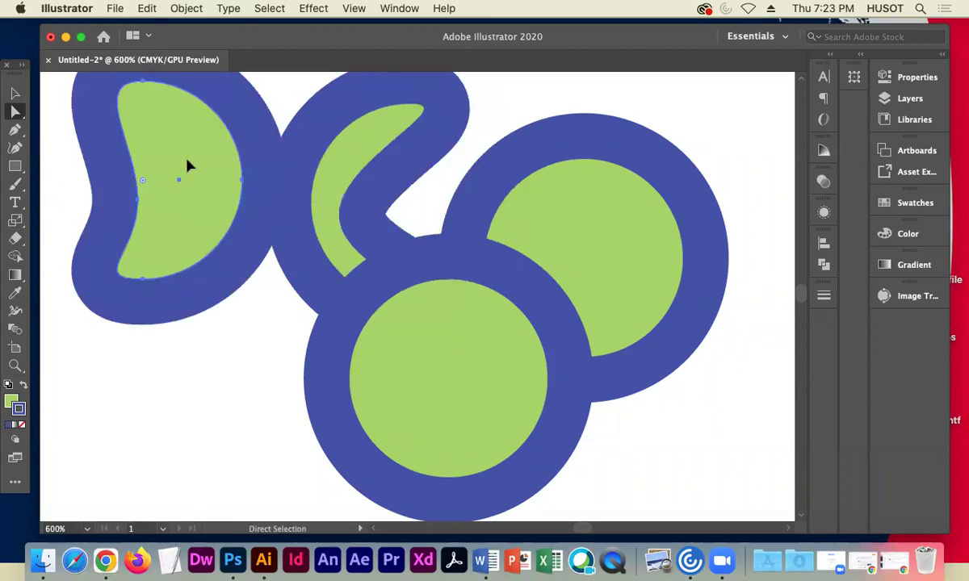
Fill the dented shape with dark green 425E12
double_click(11, 400)
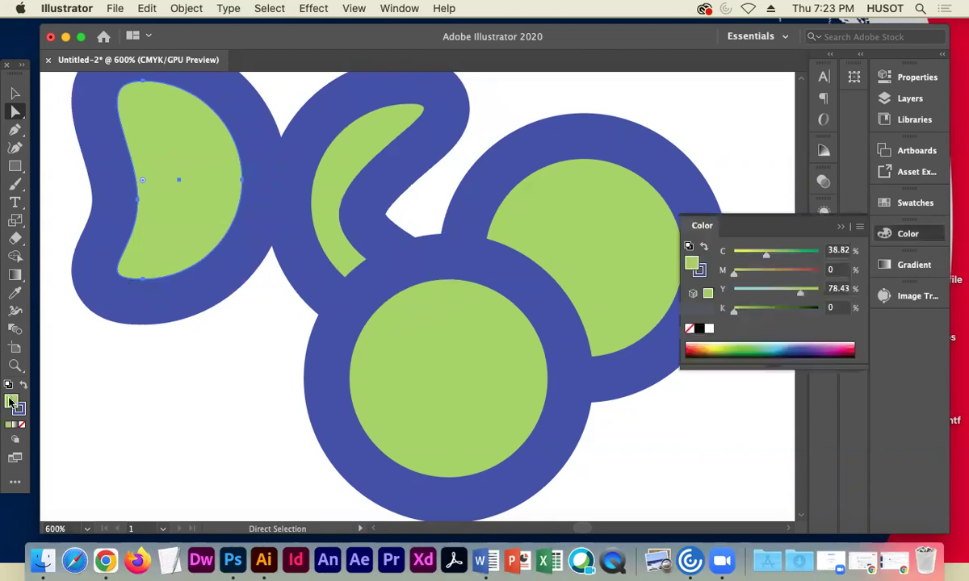
drag(386, 270, 482, 311)
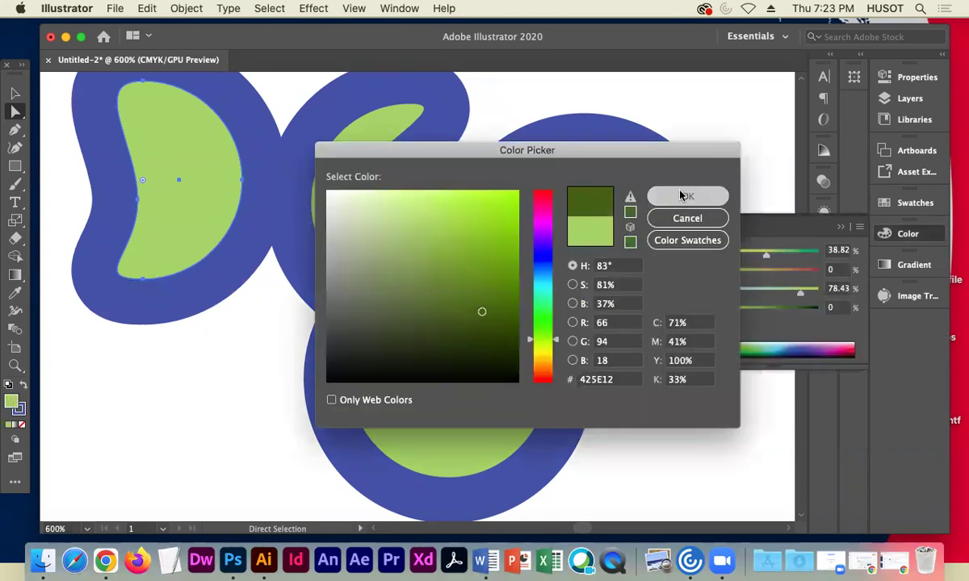
click(662, 195)
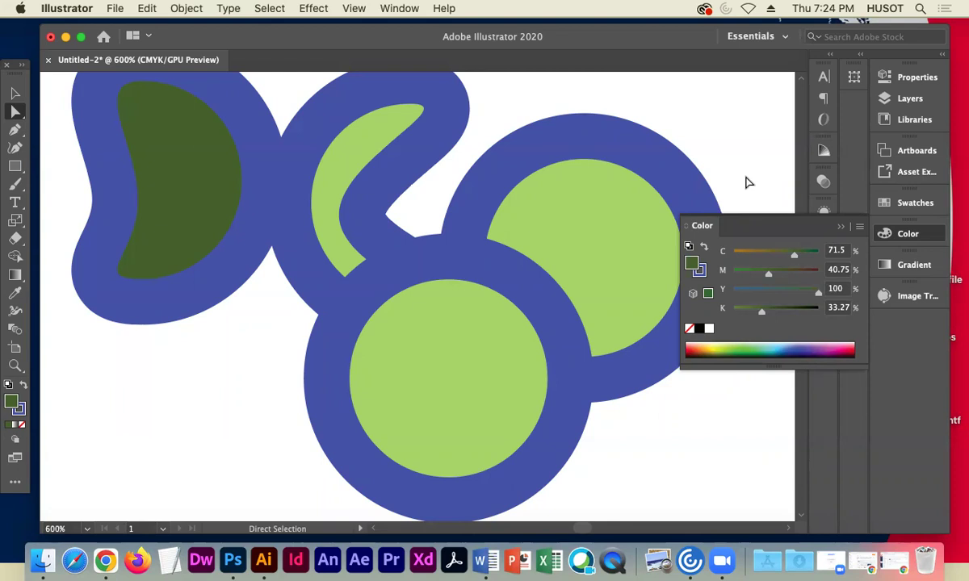
Delete the dark green shape and select the light green crescent with the Selection tool
click(12, 95)
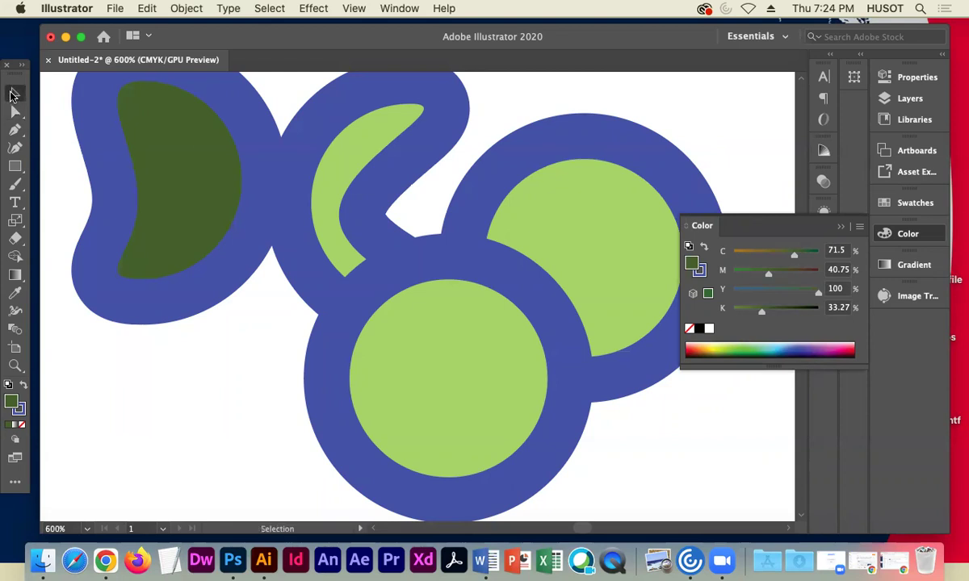
click(190, 170)
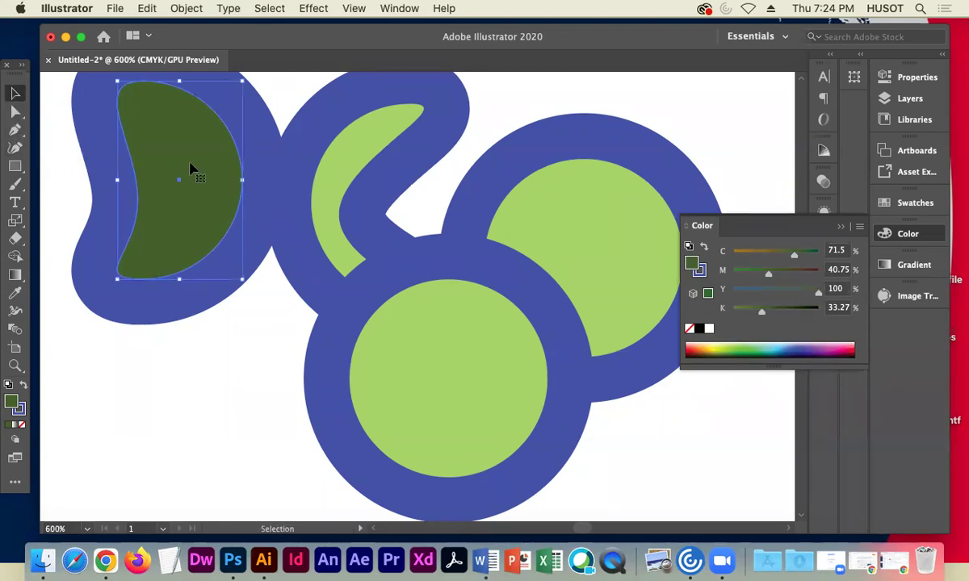
key(Delete)
click(336, 194)
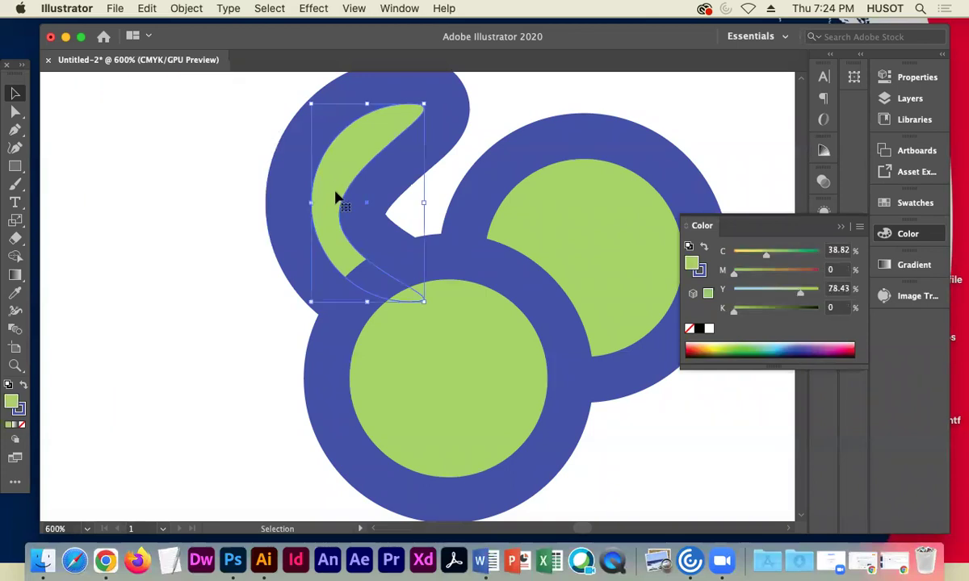
Delete the light green crescent and the lower circle
key(Delete)
click(426, 365)
key(Delete)
Delete the remaining circle's left anchor point to leave the right half, and move the half-circle to the left
click(15, 111)
click(486, 258)
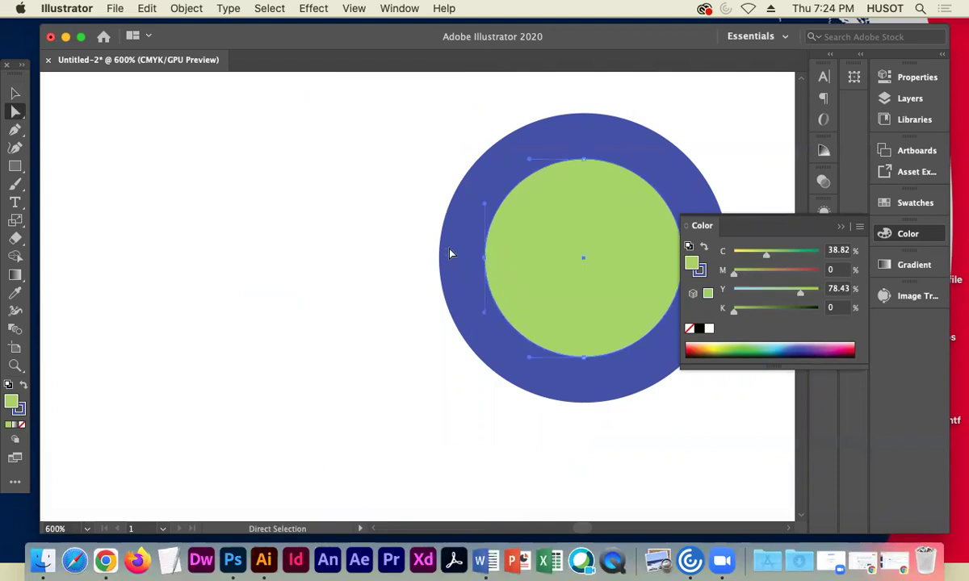
key(Delete)
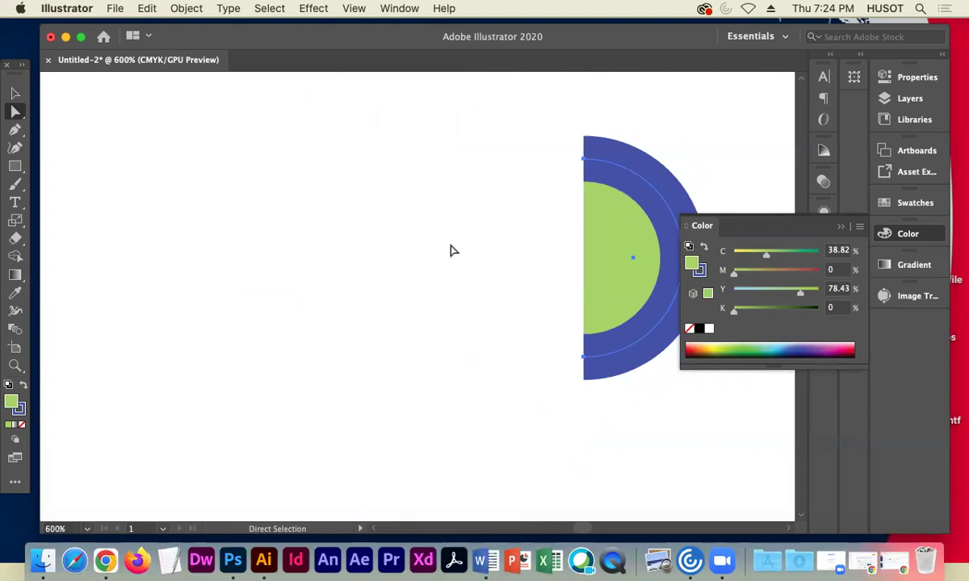
click(14, 93)
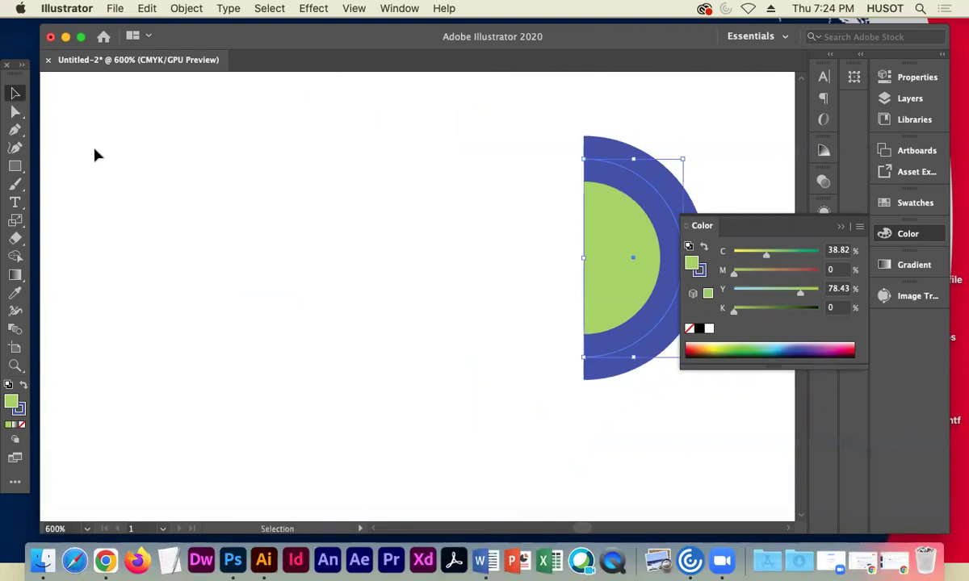
drag(609, 230, 377, 208)
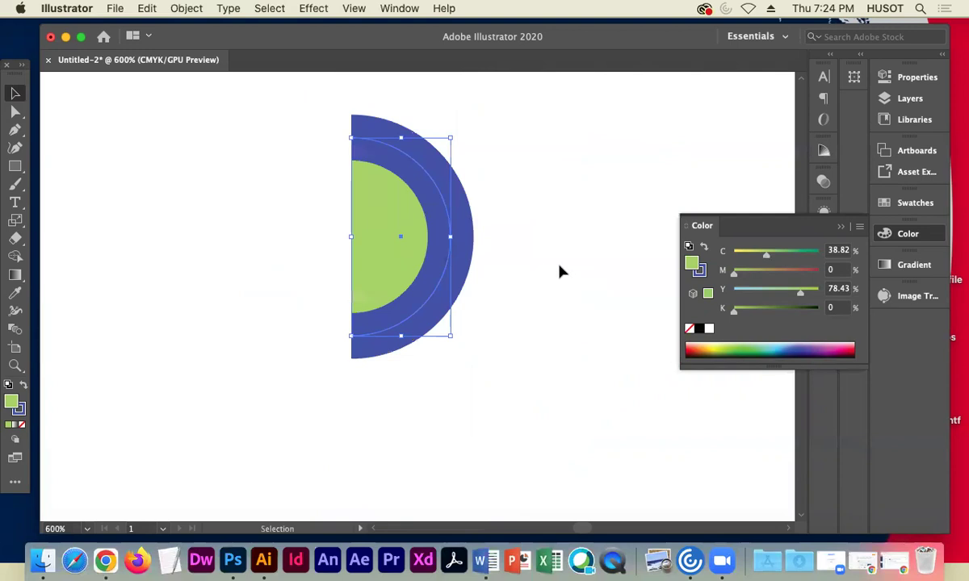
Undo the half-circle move and the anchor point deletion to restore the full circle
key(cmd+z)
key(cmd+z)
key(cmd+z)
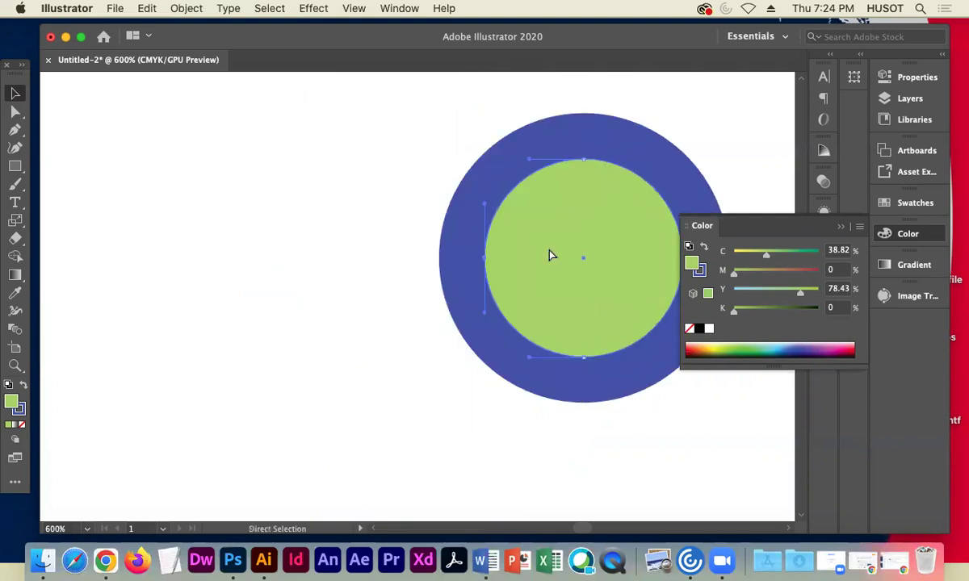
Move the circle to the left, and delete its top anchor point to leave only the lower half
drag(540, 193, 351, 203)
click(14, 111)
click(404, 170)
key(Delete)
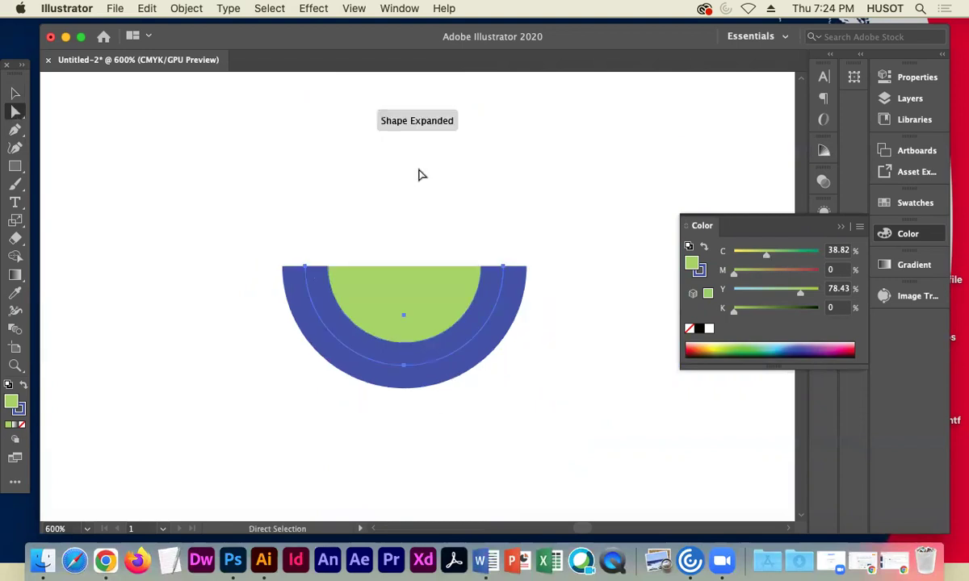
Move the half-circle up and slightly to the left with the Selection tool
click(15, 93)
click(234, 238)
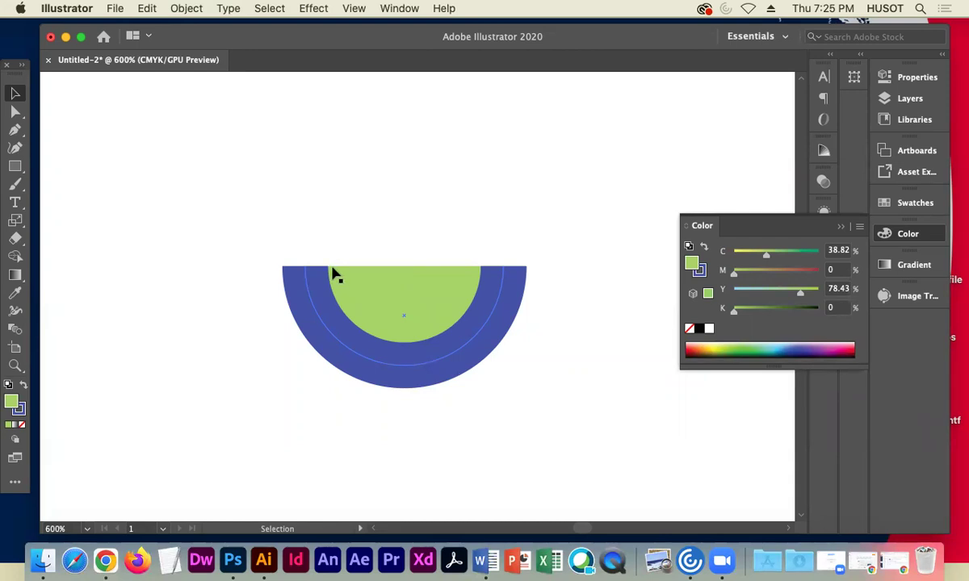
drag(364, 343, 326, 275)
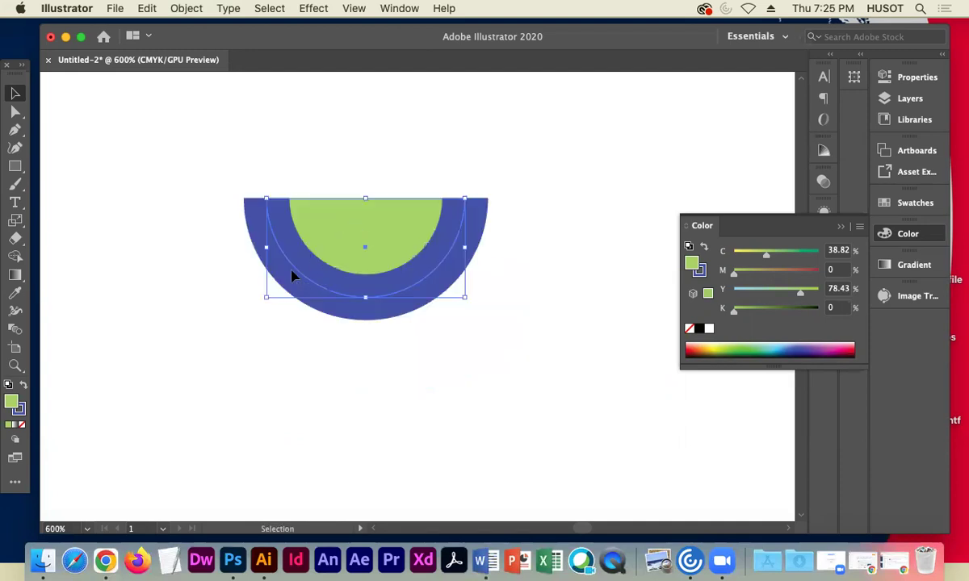
Draw a wide rectangle below the half-circle, and delete its upper-right anchor point with the Direct Selection tool
click(15, 168)
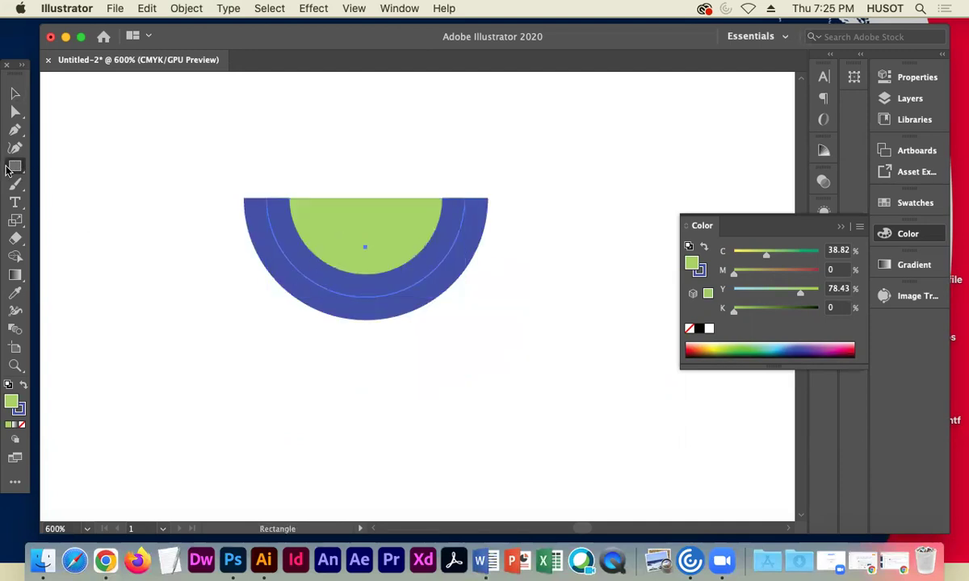
drag(177, 329, 485, 439)
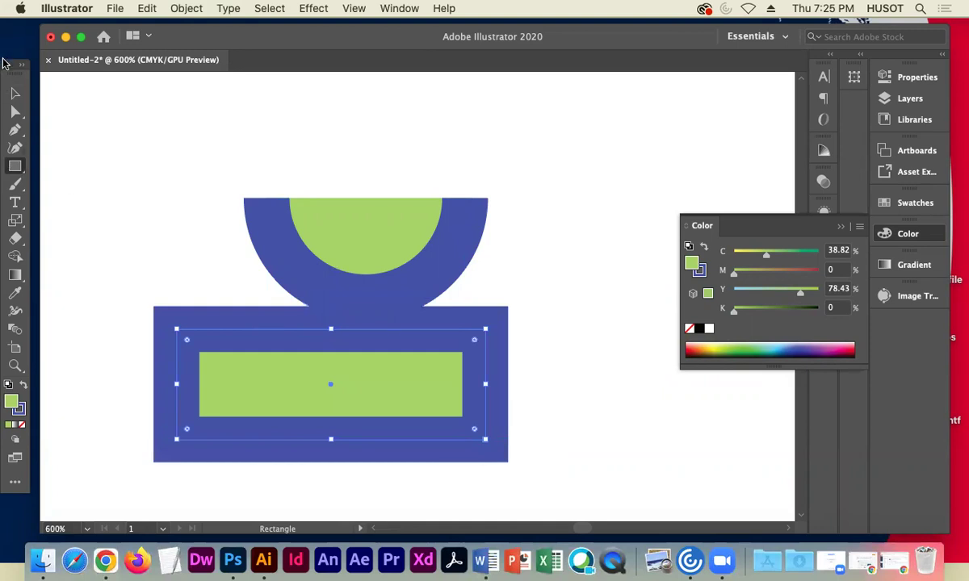
click(16, 113)
click(485, 329)
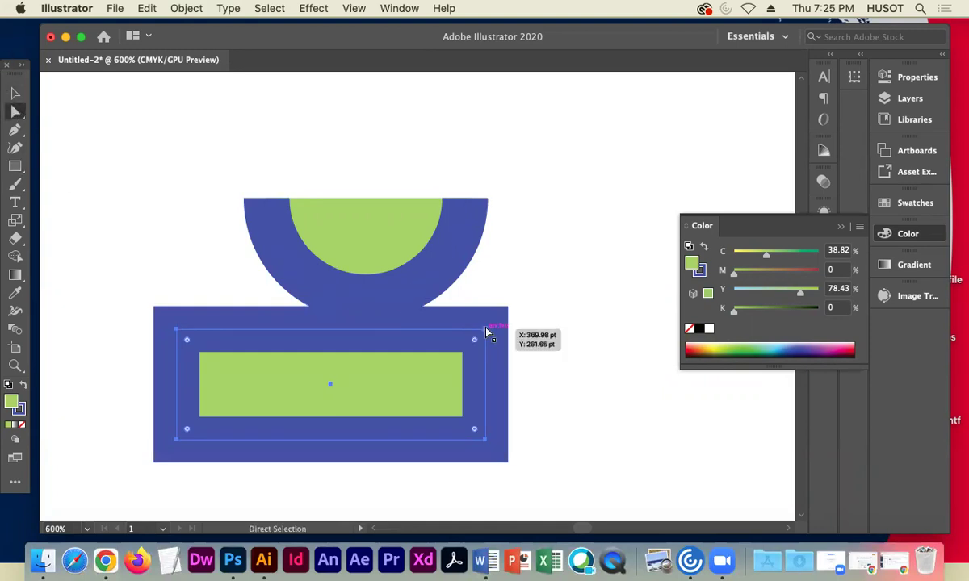
key(BackSpace)
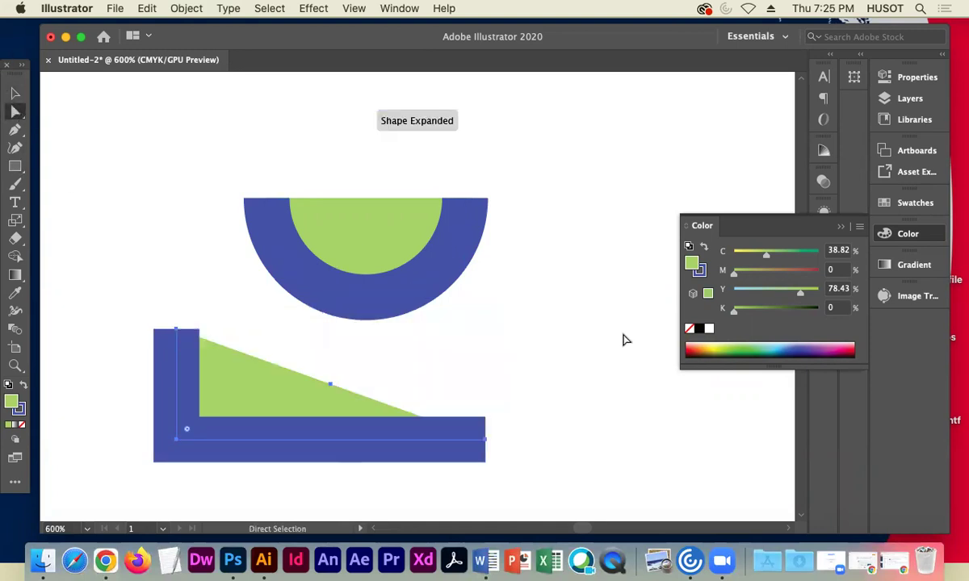
Remove the stroke from the triangular shape, and swap its fill and stroke to leave an unfilled green L-shaped line
click(19, 409)
click(22, 424)
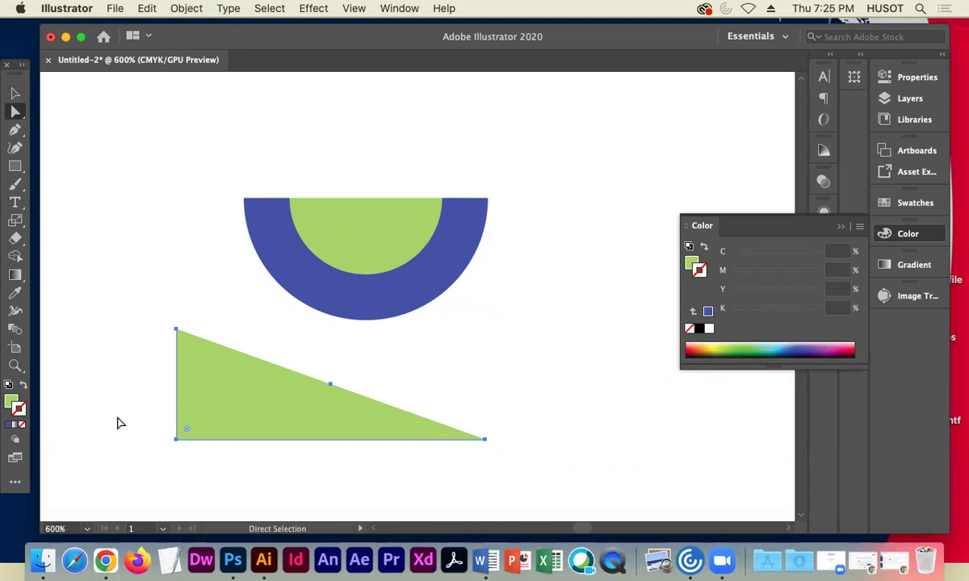
click(24, 387)
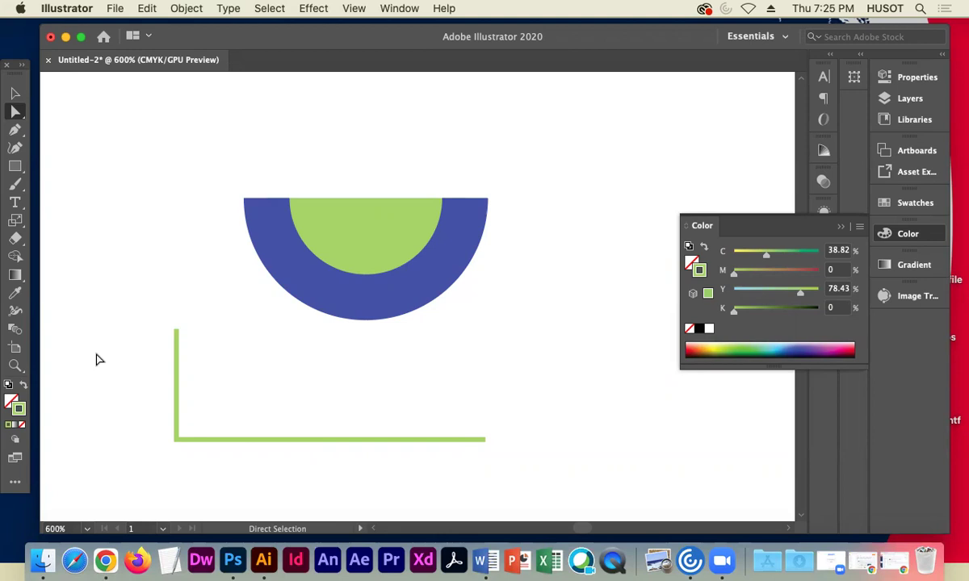
Move the green L-shaped line up and to the right, and shorten its horizontal arm to about half
click(15, 93)
click(176, 391)
drag(176, 390, 209, 292)
click(159, 282)
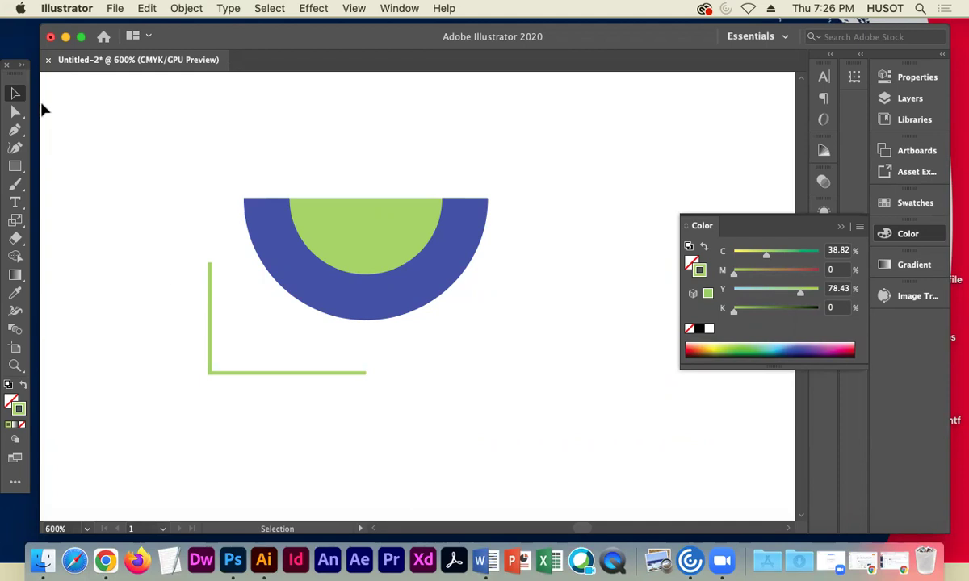
Stretch the L-shaped line by moving its upper end point upward and its other end point down and to the right
key(a)
click(210, 265)
drag(210, 265, 203, 160)
drag(365, 374, 577, 471)
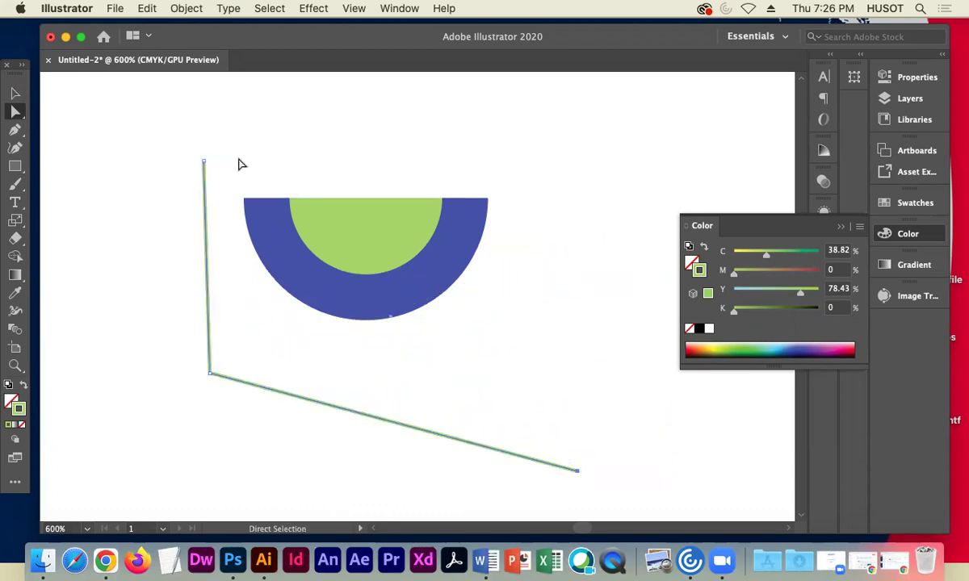
Swing the line's upper end point to the right of the half-circle, and its lower end point to the upper left
click(203, 161)
drag(204, 162, 577, 287)
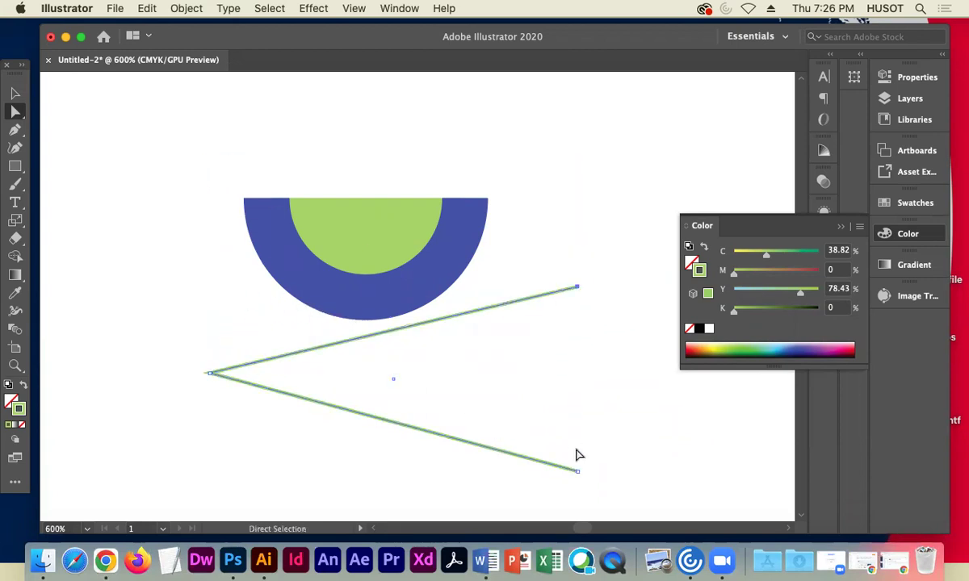
drag(578, 472, 162, 179)
click(331, 413)
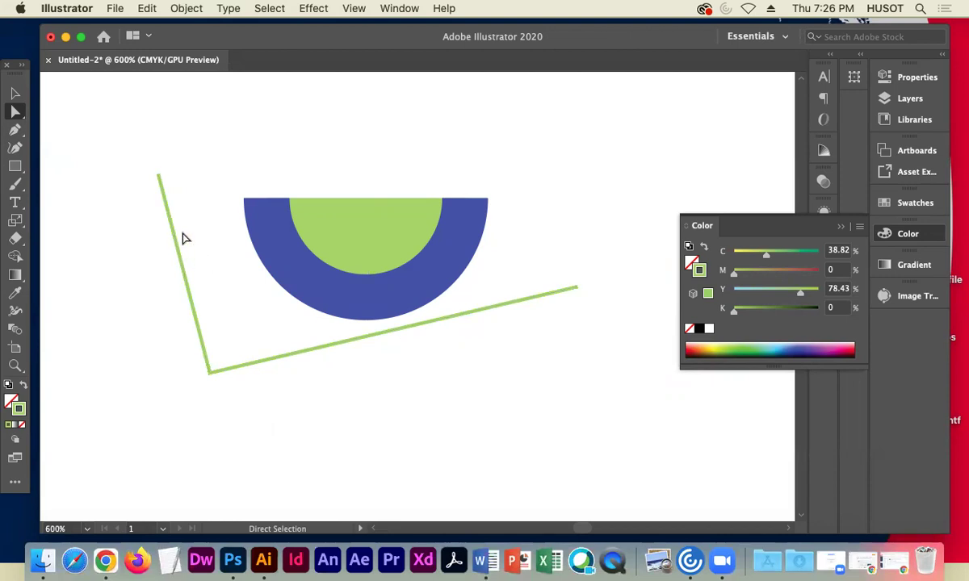
Draw a thin rectangle above the half-circle, and delete its upper-right anchor point
click(24, 159)
click(63, 171)
click(15, 166)
drag(167, 128, 394, 183)
click(14, 111)
click(388, 129)
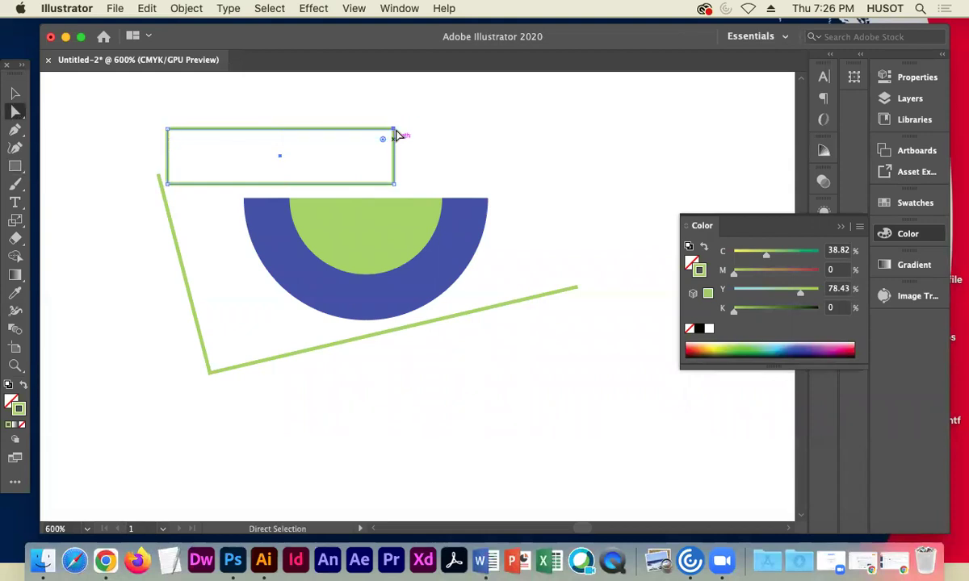
key(Delete)
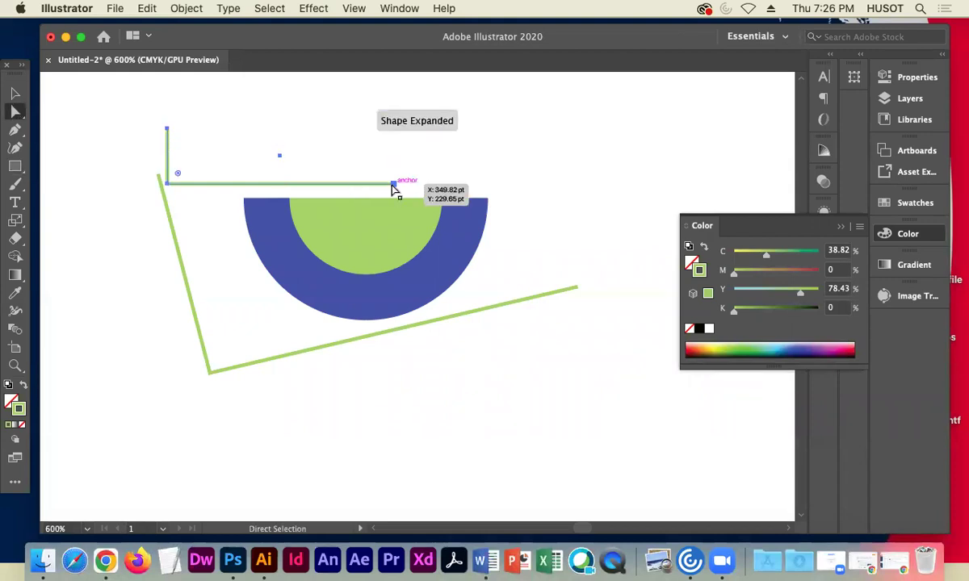
Shorten both arms of the new L-shaped line by moving its end points toward the corner
click(393, 186)
drag(393, 185, 253, 184)
drag(167, 129, 166, 163)
drag(257, 185, 197, 185)
click(180, 239)
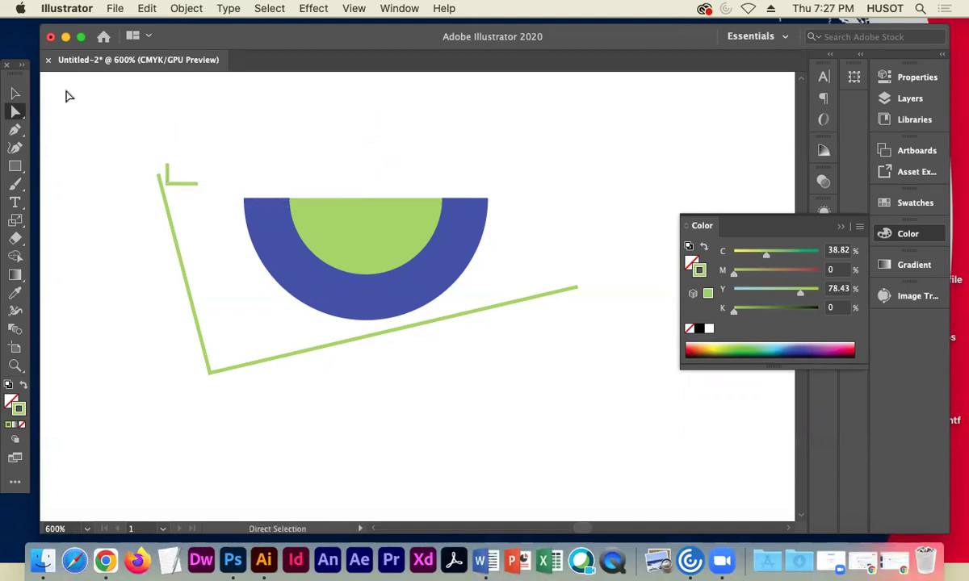
Duplicate the small L shape, and place the copy just above and to the right of the original
click(15, 94)
click(182, 184)
key(super+c)
key(super+v)
key(a)
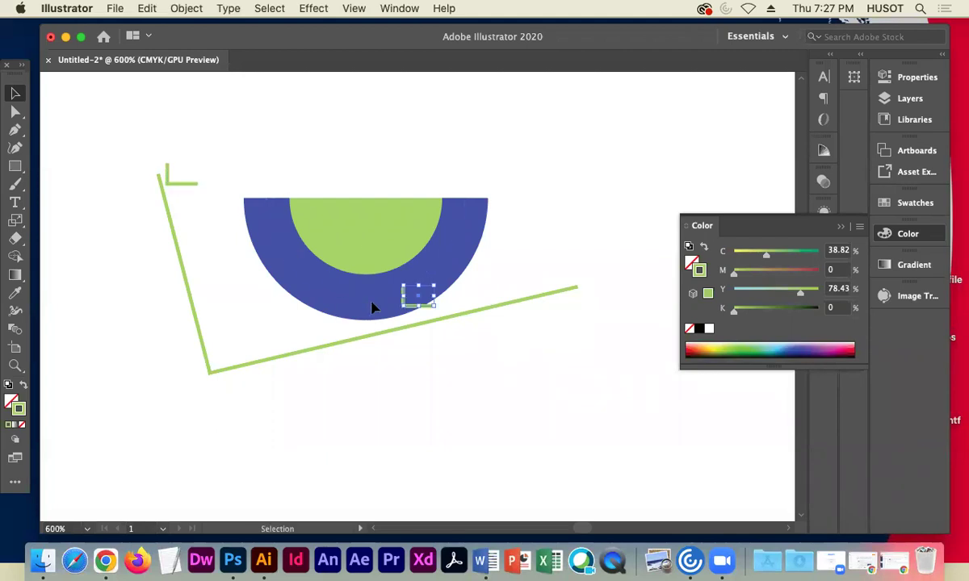
drag(424, 303, 195, 172)
Paste another small L shape, rotate it like a check mark, and place it to the upper right of the pair
key(super+v)
shift+click(296, 213)
click(406, 303)
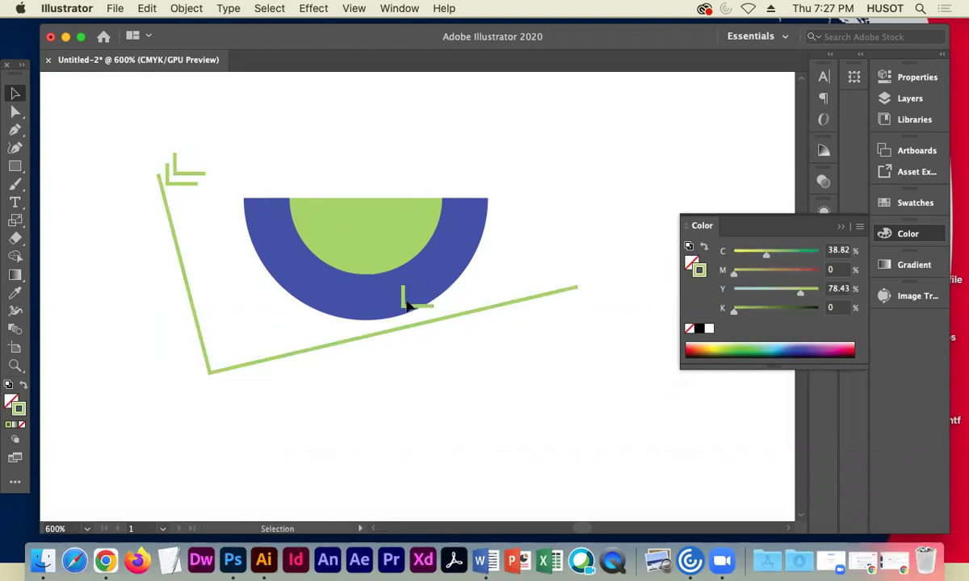
drag(418, 305, 230, 146)
Nudge the rotated L shape until it meets the upper end of the second L, and deselect it
key(Down)
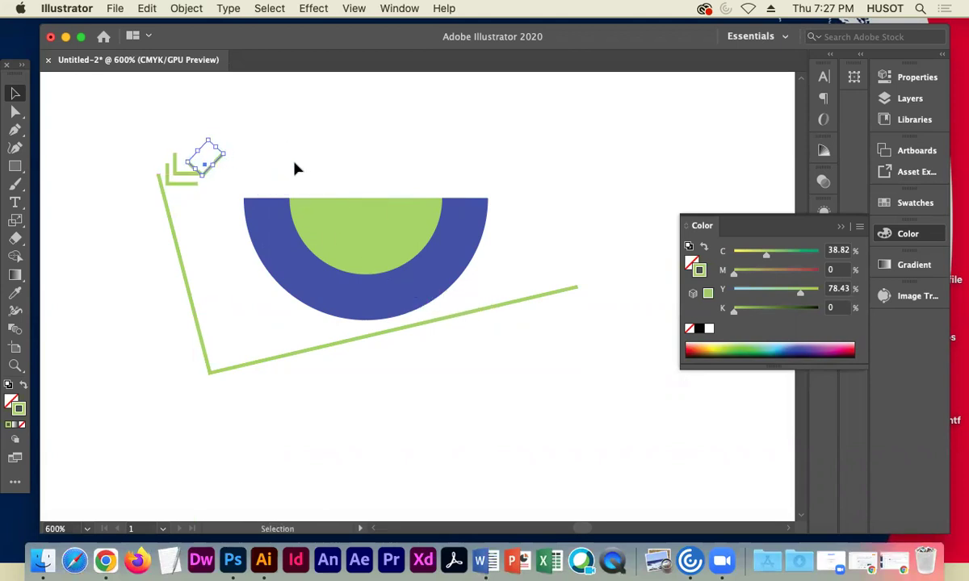
key(Left)
key(Left)
key(Left)
key(Left)
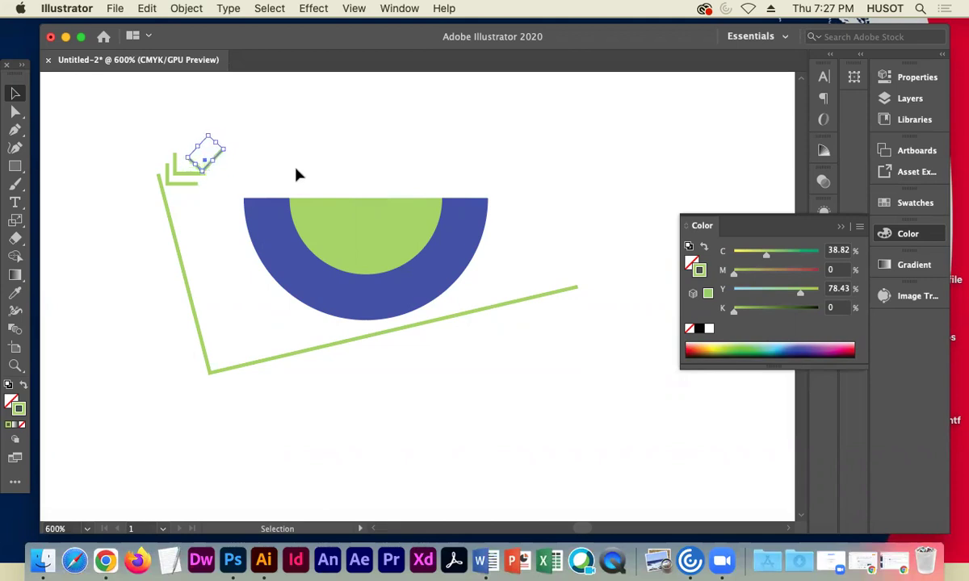
key(Up)
key(Up)
key(Up)
key(Down)
key(Down)
click(300, 158)
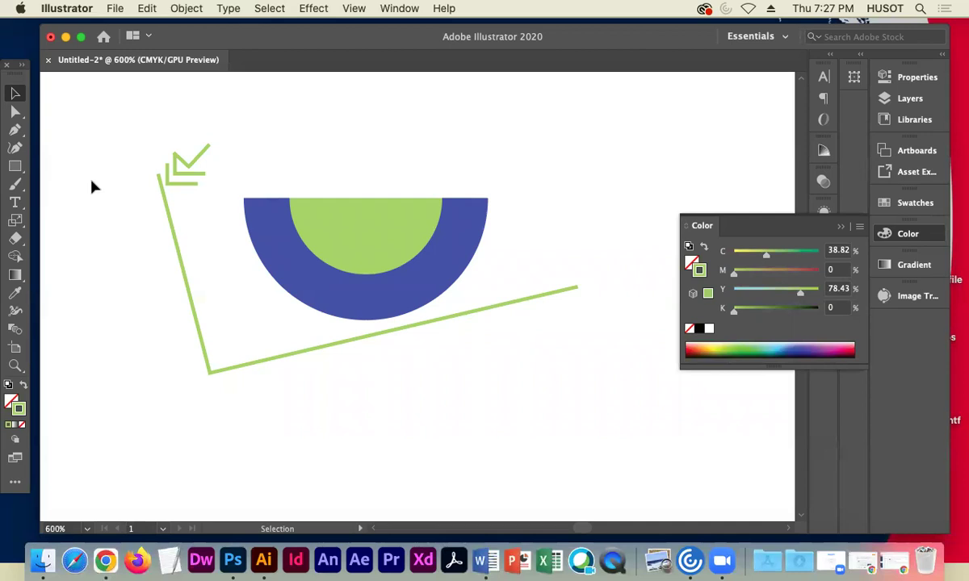
Select the half-circle and all the green line shapes together, and delete them
drag(191, 166, 207, 151)
click(88, 165)
click(16, 113)
click(15, 92)
drag(111, 120, 580, 361)
key(Delete)
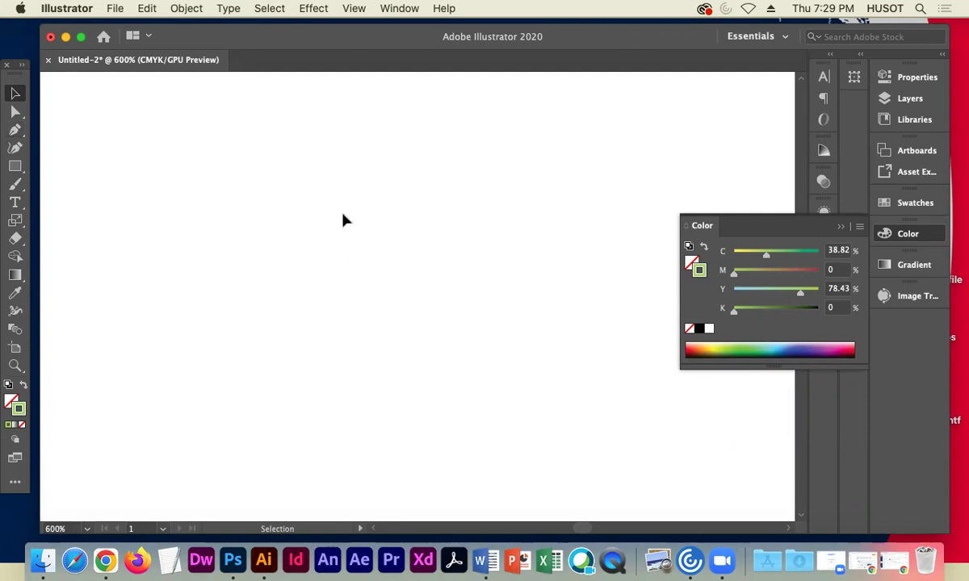
Switch to the Pen tool with no fill and the stroke colour active, and collapse the colour controls
click(19, 130)
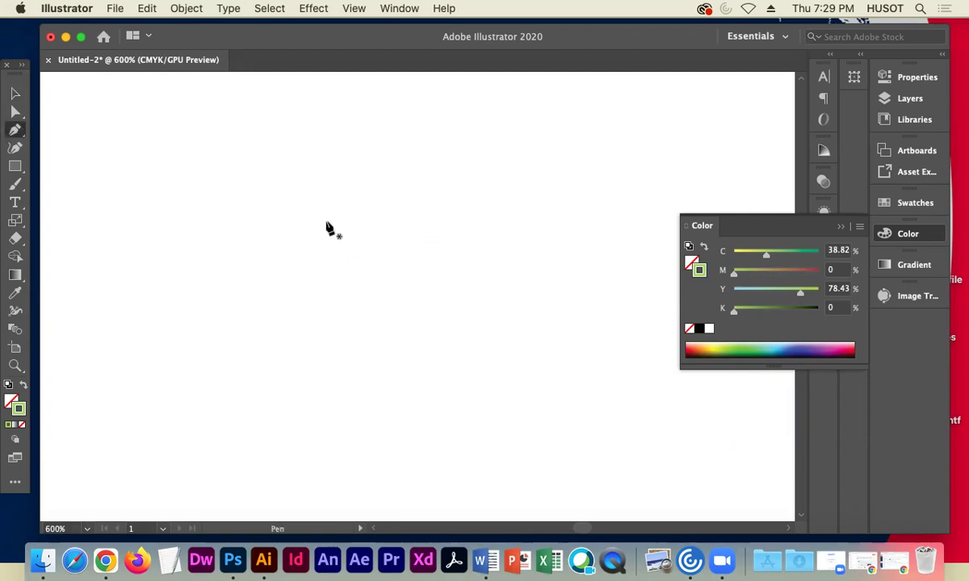
click(11, 399)
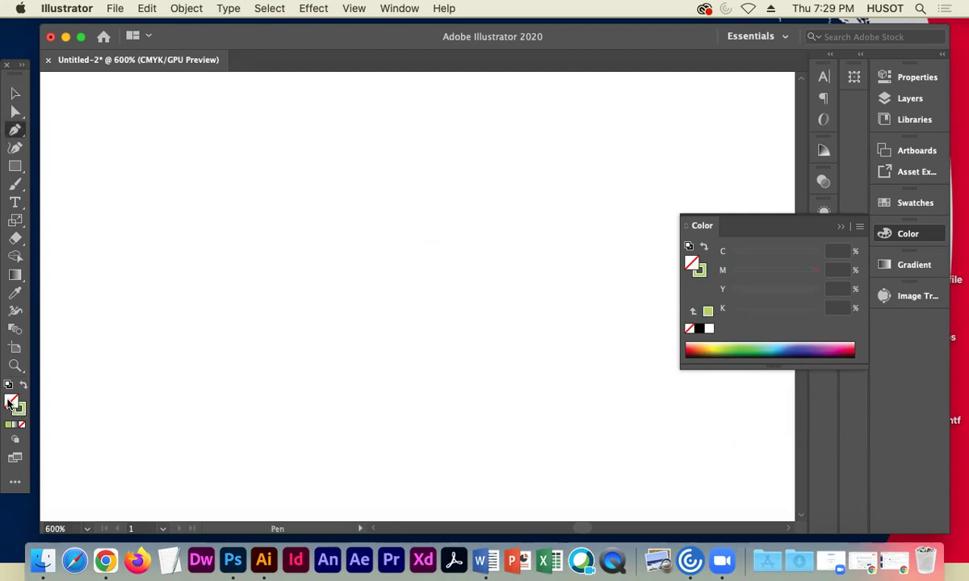
click(23, 407)
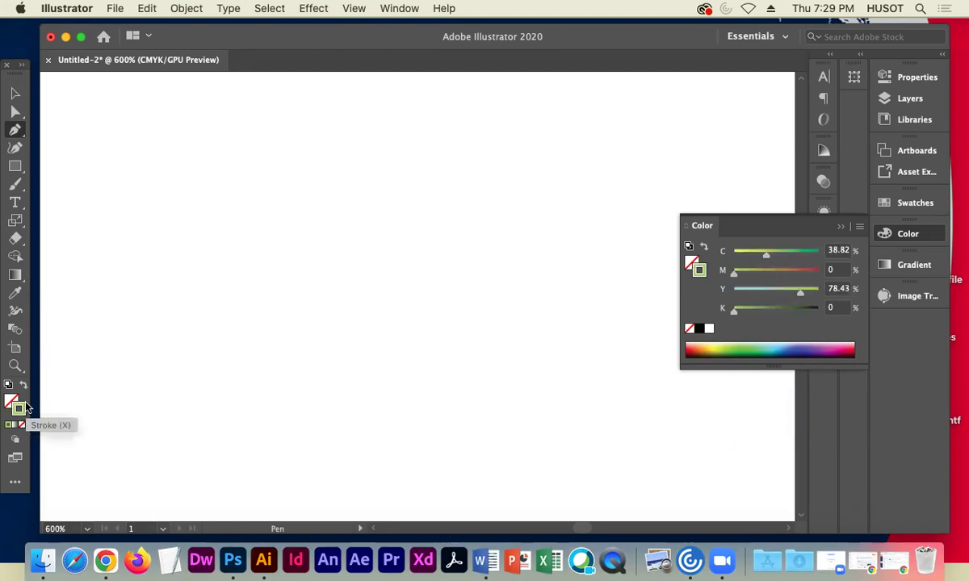
click(11, 400)
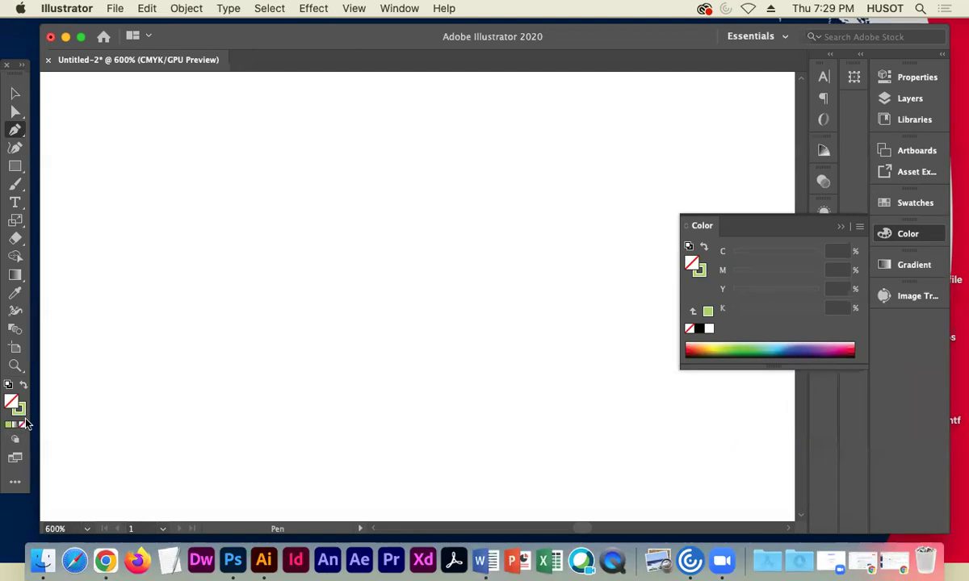
click(21, 410)
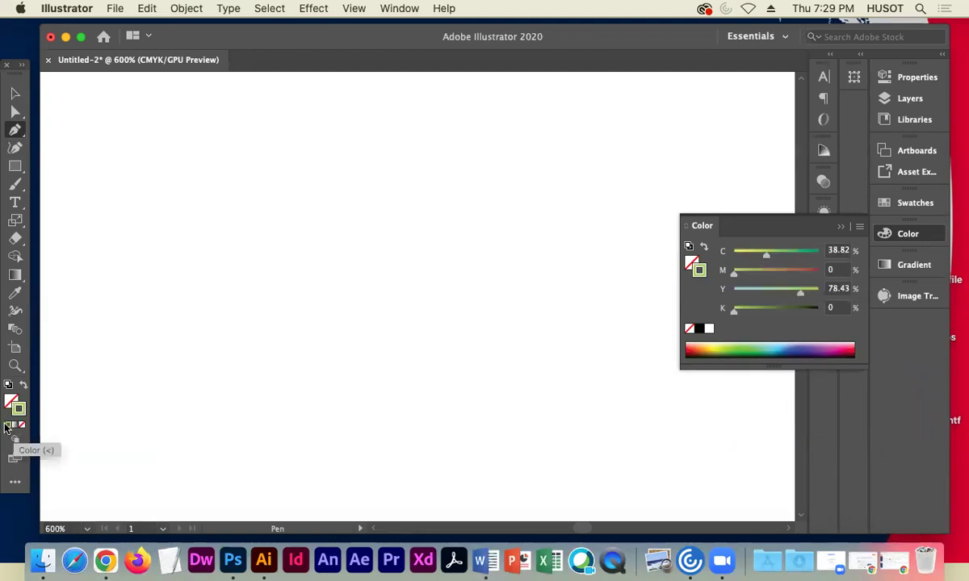
click(839, 227)
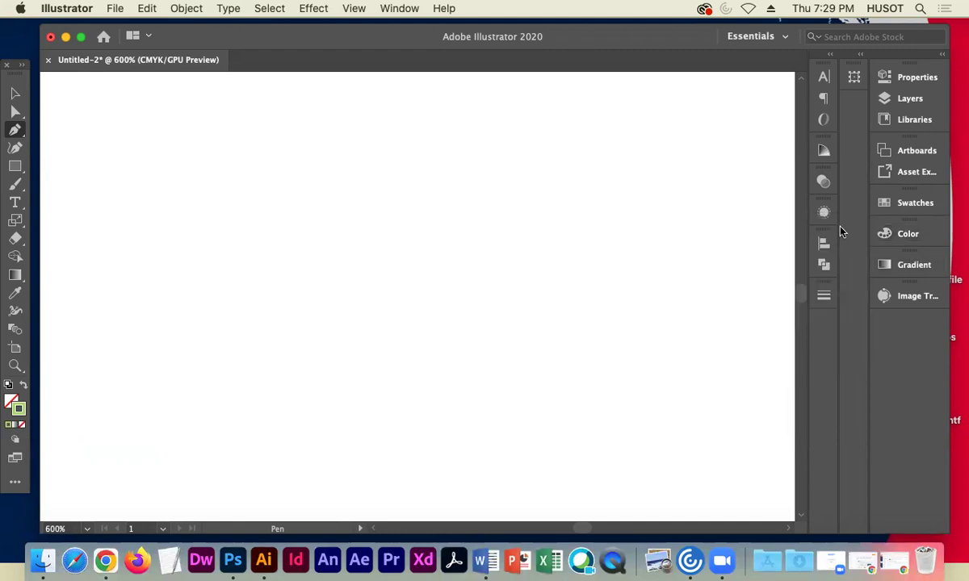
Set the stroke colour to black, 000000
double_click(19, 409)
mouse_move(423, 227)
mouse_down()
mouse_move(424, 329)
mouse_move(307, 395)
mouse_up()
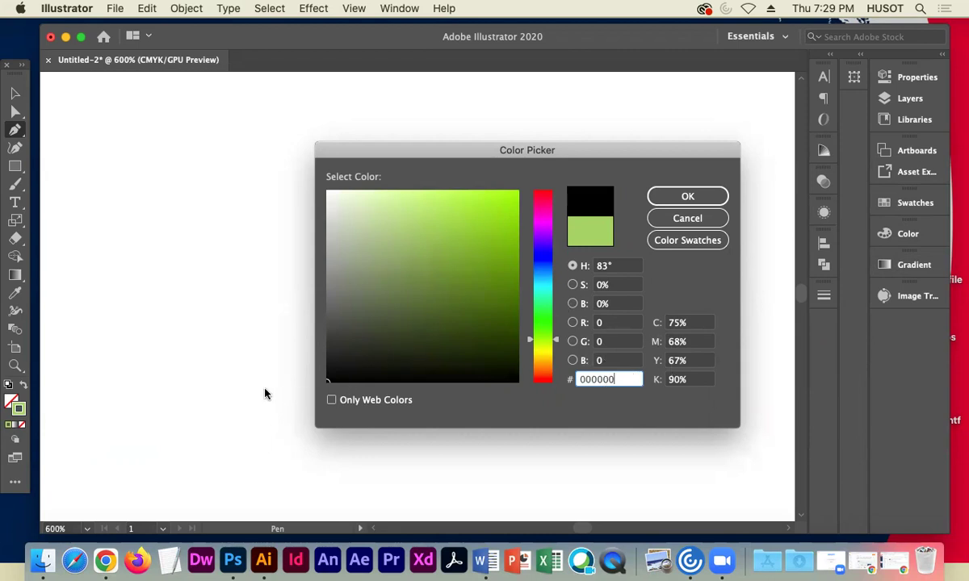
click(683, 194)
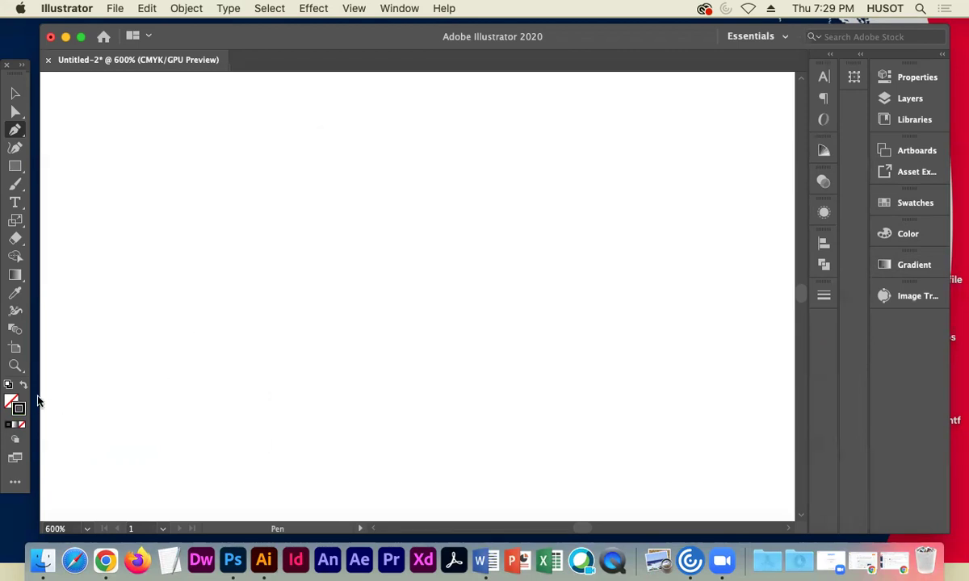
Apply the black swatch to the stroke and collapse the swatches
click(888, 201)
click(726, 244)
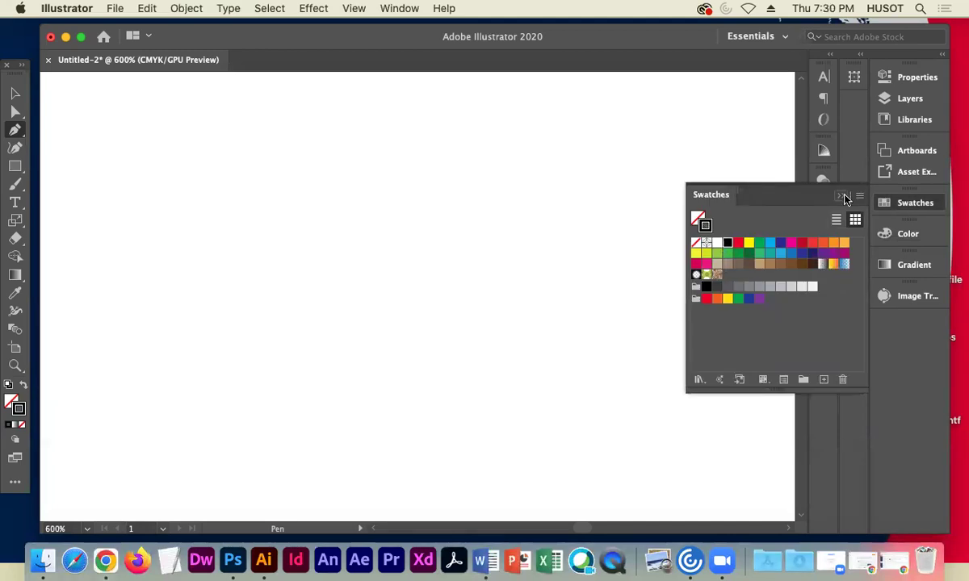
click(796, 183)
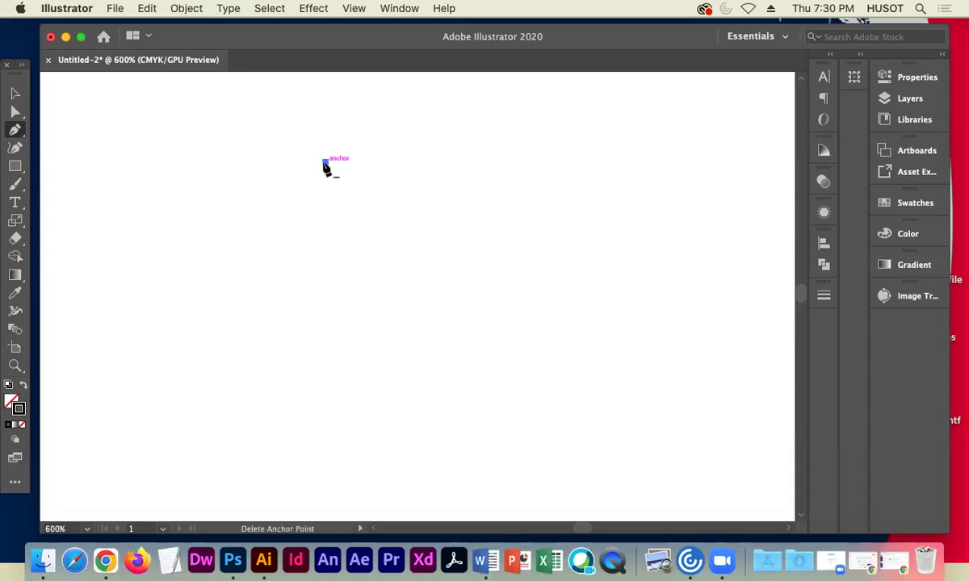
Draw one long, winding closed path of straight segments across the artboard with the Pen tool, ending on its starting anchor point
drag(327, 166, 550, 155)
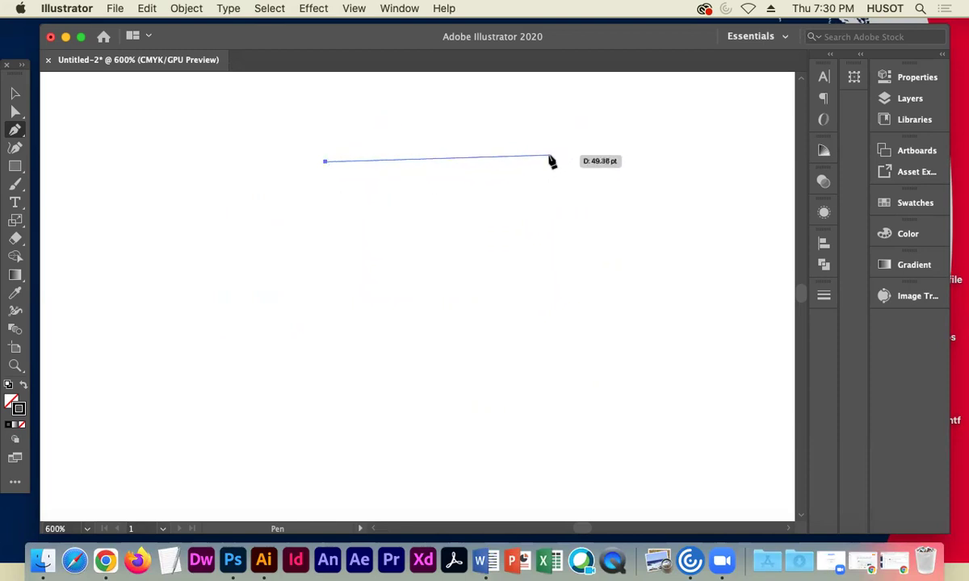
click(549, 157)
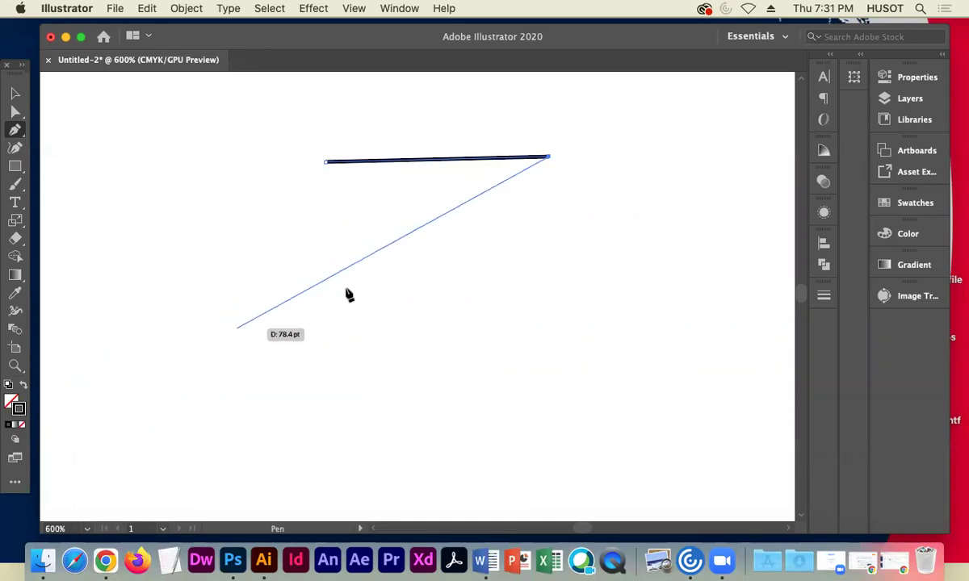
click(626, 196)
click(565, 253)
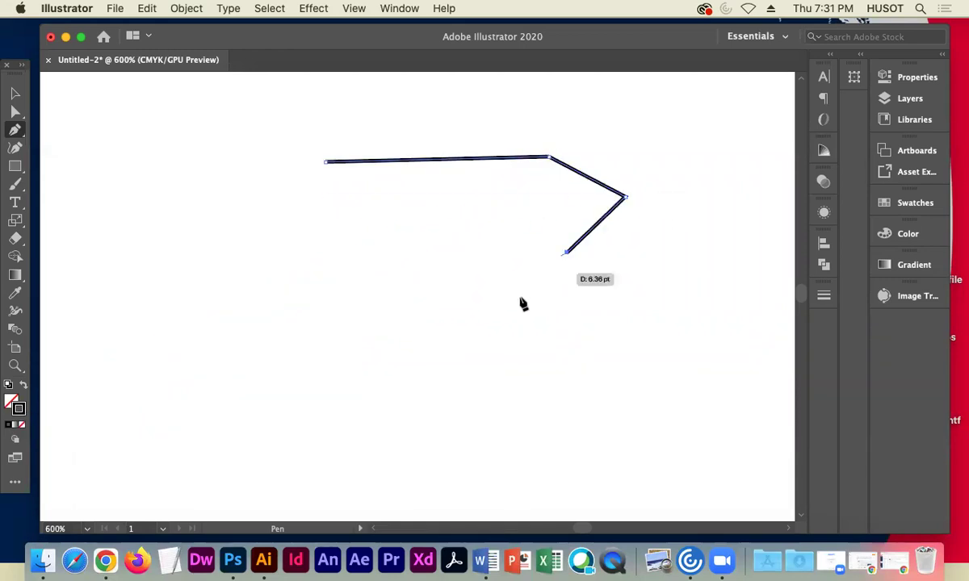
click(502, 314)
click(381, 332)
click(326, 292)
click(250, 295)
click(214, 347)
click(266, 398)
click(200, 452)
click(132, 425)
click(111, 321)
click(137, 256)
click(208, 234)
click(211, 167)
click(160, 145)
click(227, 106)
click(323, 107)
click(464, 107)
click(560, 96)
click(649, 127)
click(689, 195)
click(672, 255)
click(629, 326)
click(596, 365)
click(556, 378)
click(494, 416)
click(523, 443)
click(594, 452)
click(689, 372)
click(685, 347)
click(646, 323)
click(610, 293)
click(607, 260)
click(630, 226)
click(676, 219)
click(721, 215)
click(726, 158)
click(681, 146)
click(638, 145)
click(614, 162)
click(567, 189)
click(491, 239)
click(435, 264)
click(389, 274)
click(315, 263)
click(295, 252)
click(259, 245)
click(226, 264)
click(188, 284)
click(150, 287)
click(127, 210)
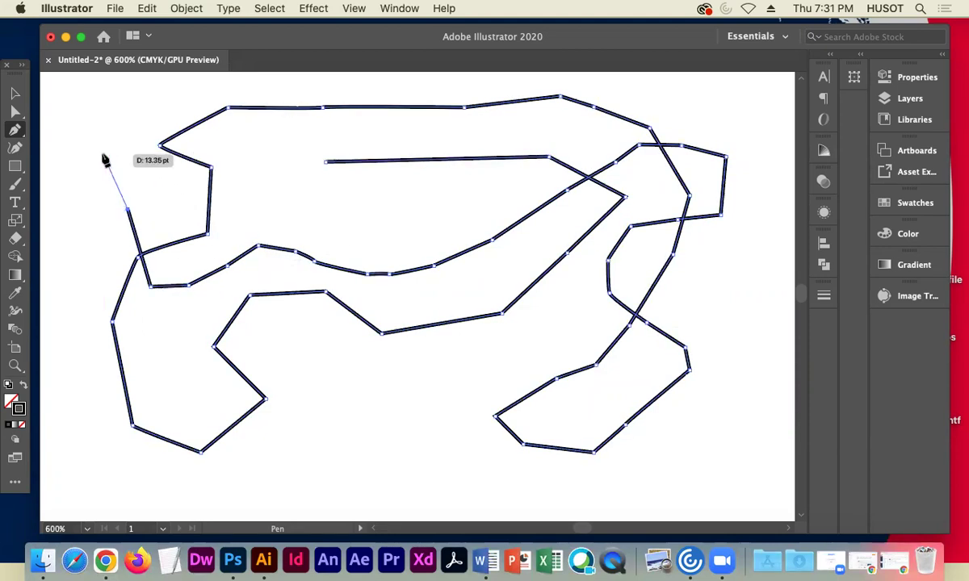
click(101, 119)
click(125, 155)
click(129, 202)
click(172, 207)
click(265, 218)
click(357, 221)
click(425, 216)
click(458, 190)
click(431, 177)
click(384, 190)
click(334, 199)
click(280, 187)
click(254, 159)
click(263, 135)
click(329, 122)
click(377, 118)
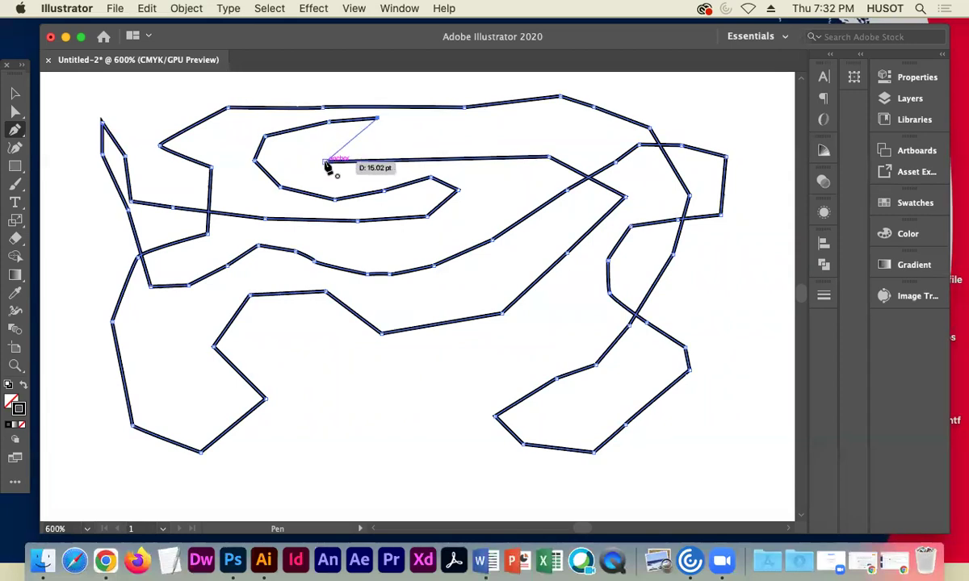
click(325, 163)
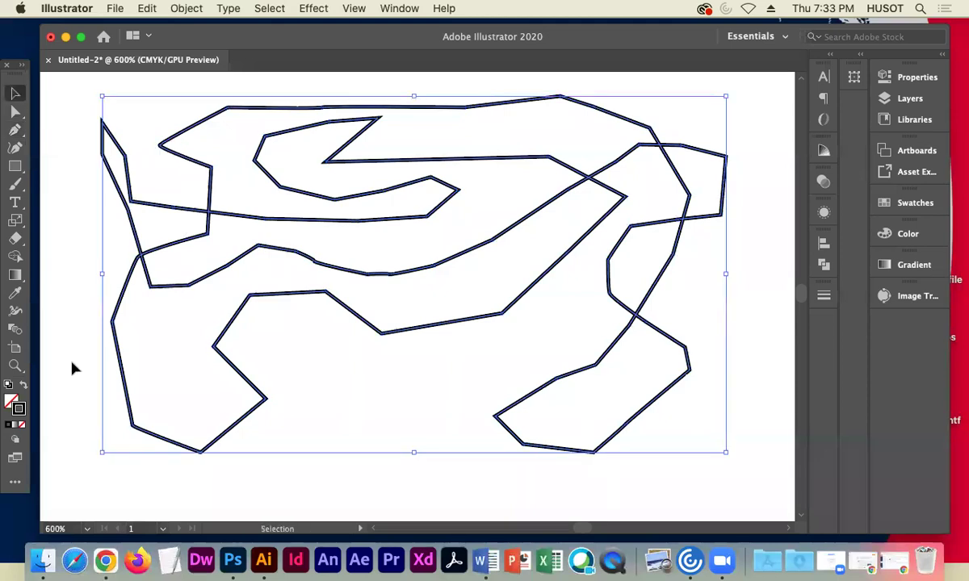
Fill the winding shape with a yellow-green of C 47.72, M 0, Y 100, K 0, and deselect it
double_click(11, 402)
drag(426, 296, 472, 231)
click(659, 202)
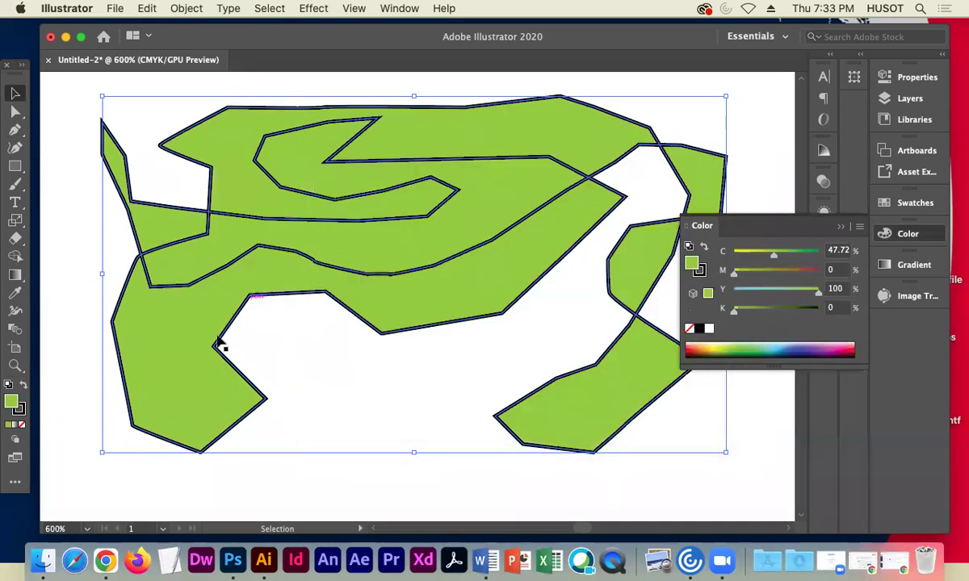
click(322, 369)
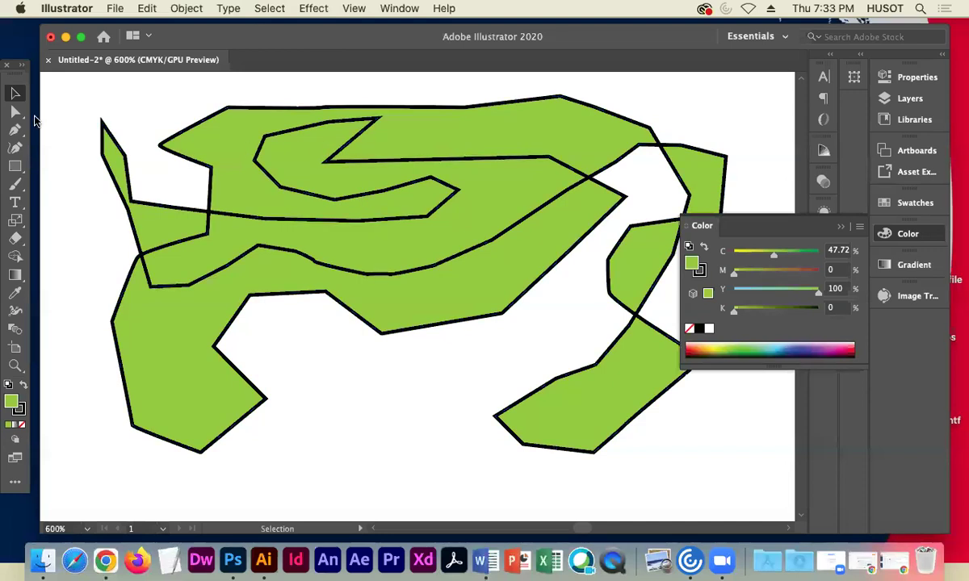
With Direct Selection, delete the anchor points of the shape's inner loop one after another
click(16, 110)
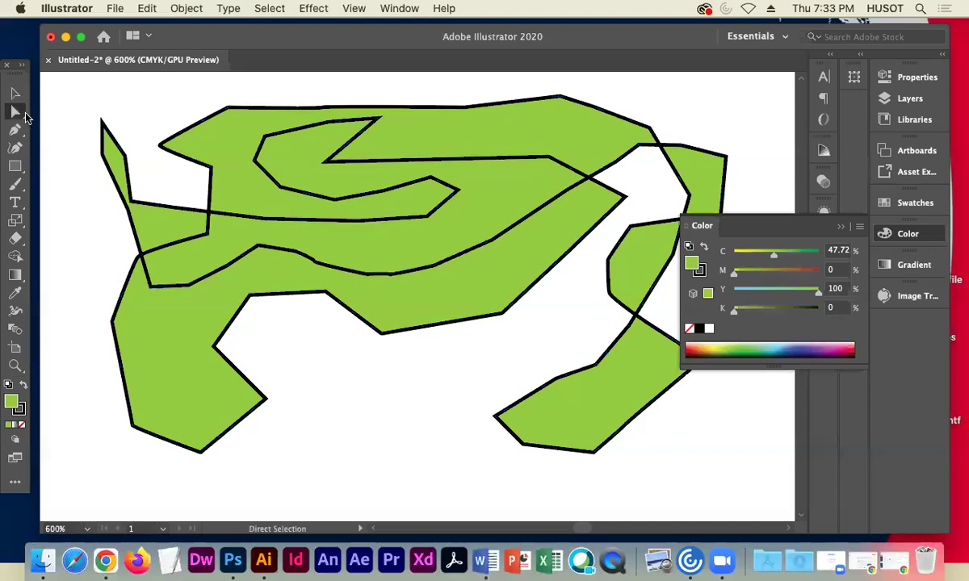
click(267, 137)
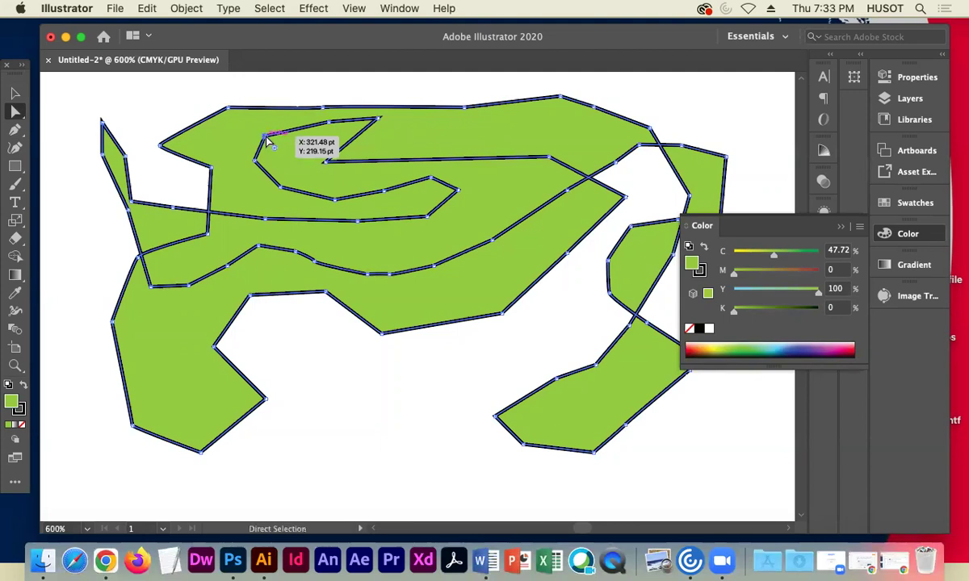
drag(271, 141, 433, 224)
key(Delete)
click(358, 220)
key(Delete)
drag(263, 223, 173, 210)
key(Delete)
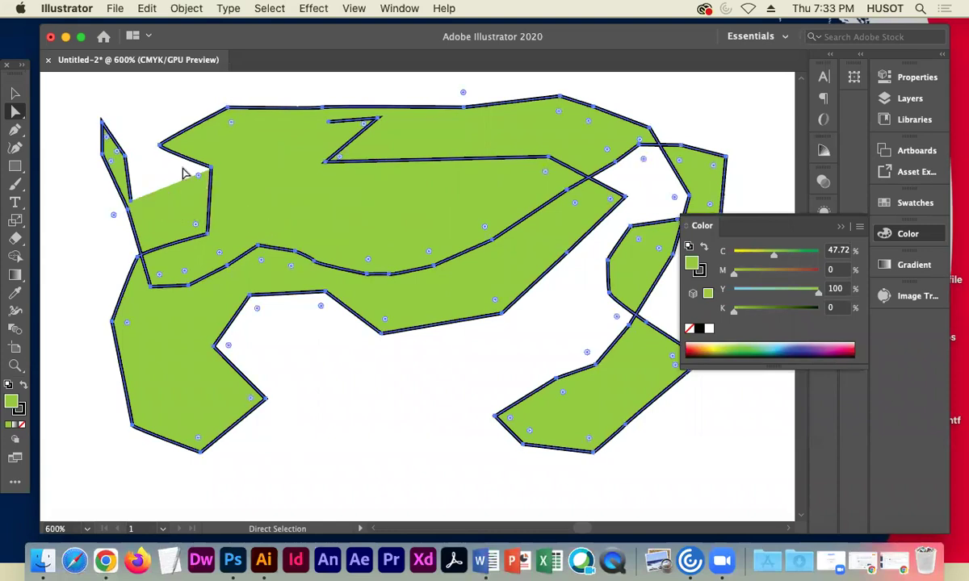
Delete the anchor points forming the narrow spike at the shape's upper left
click(210, 168)
drag(122, 209, 140, 202)
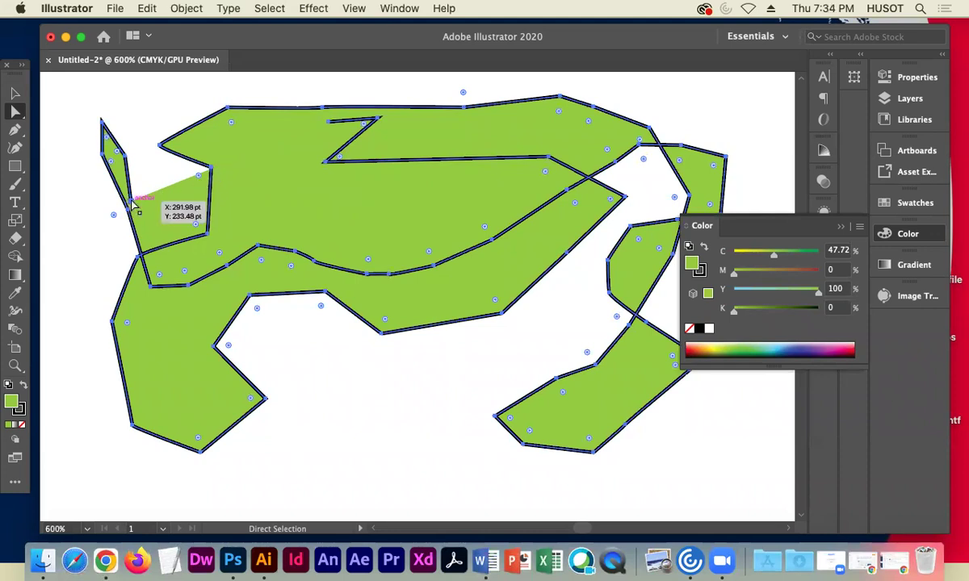
key(Delete)
drag(129, 166, 107, 155)
key(Delete)
click(102, 124)
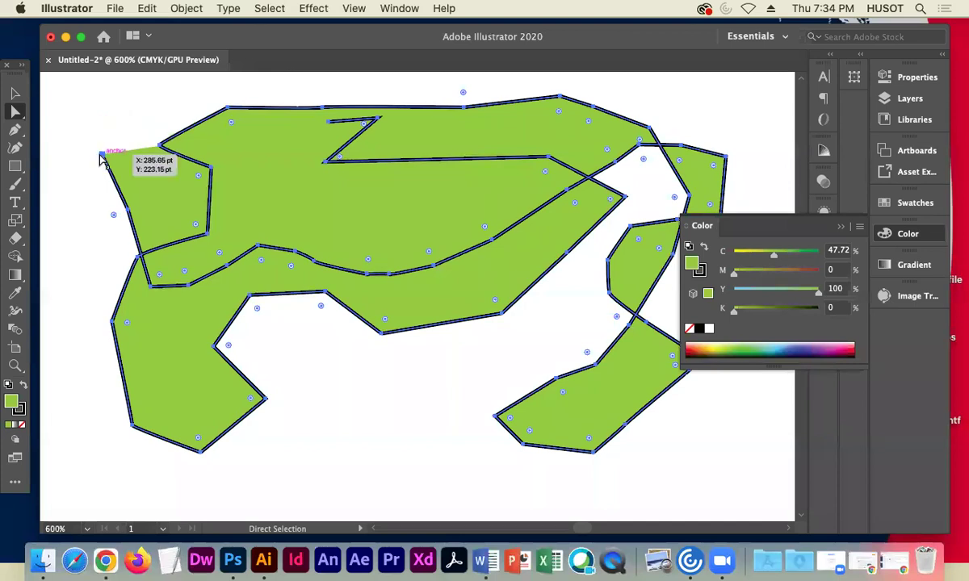
key(Delete)
Delete the anchor points along the wavy line from the former spike to the middle of the shape
click(130, 211)
key(Delete)
click(150, 284)
key(Delete)
click(193, 287)
key(Delete)
click(230, 266)
key(Delete)
drag(259, 252, 389, 274)
key(Delete)
key(Delete)
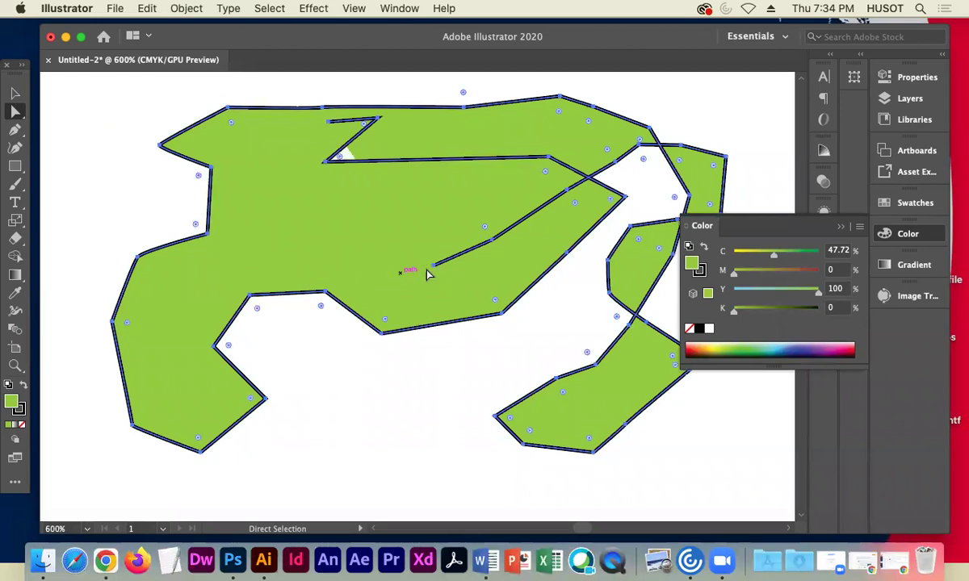
Delete the anchor points along the rising diagonal line and around the shape's upper-right corner
click(434, 266)
key(Delete)
click(494, 241)
key(Delete)
drag(565, 188, 646, 142)
click(615, 166)
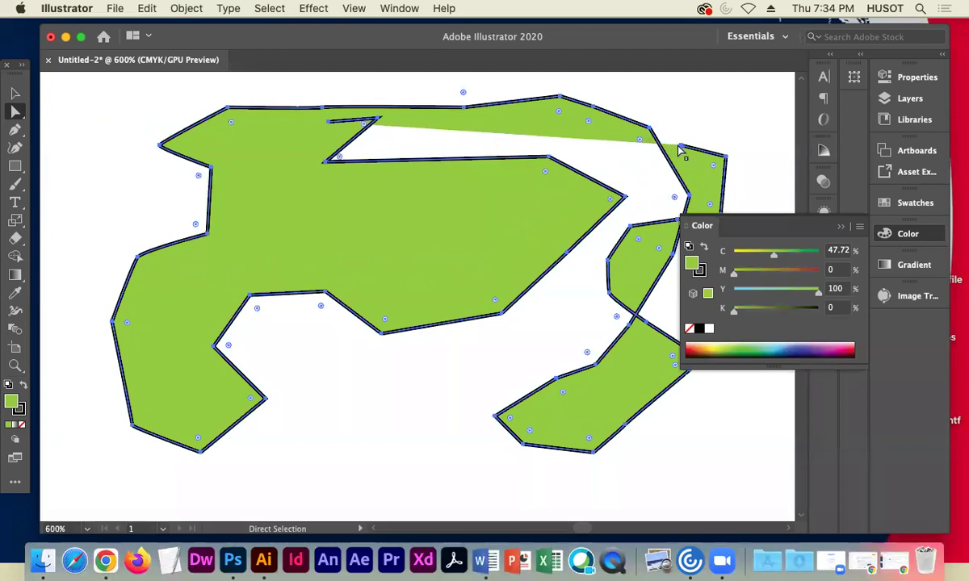
drag(726, 157, 791, 211)
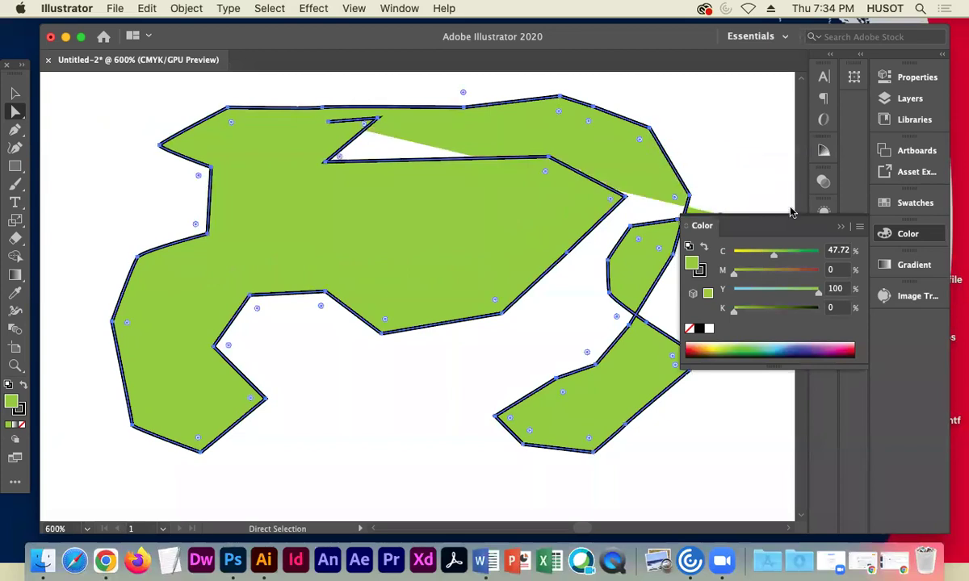
Collapse the colour controls and delete the anchor points of the right-hand loop down to the tip of the lower tail
click(844, 227)
drag(718, 218, 596, 451)
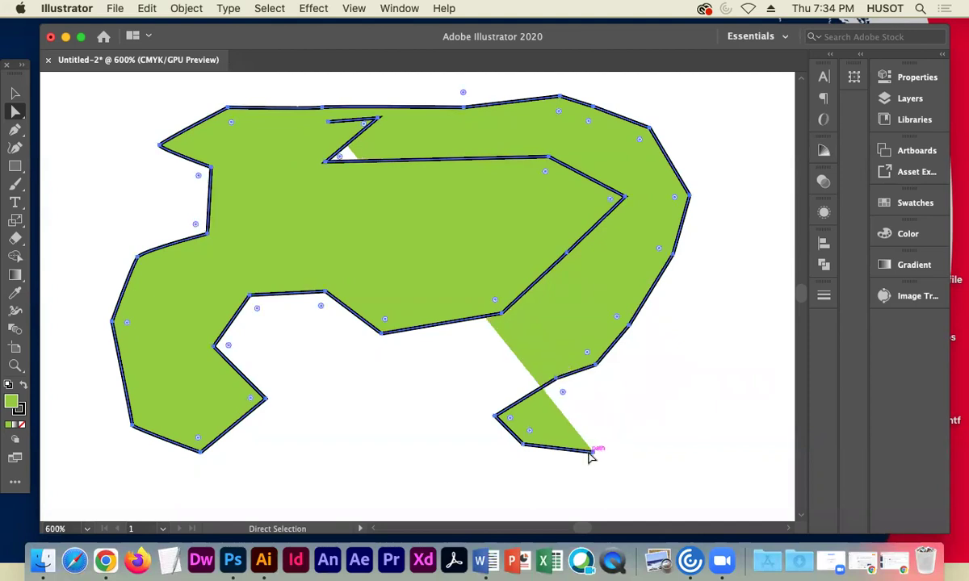
key(BackSpace)
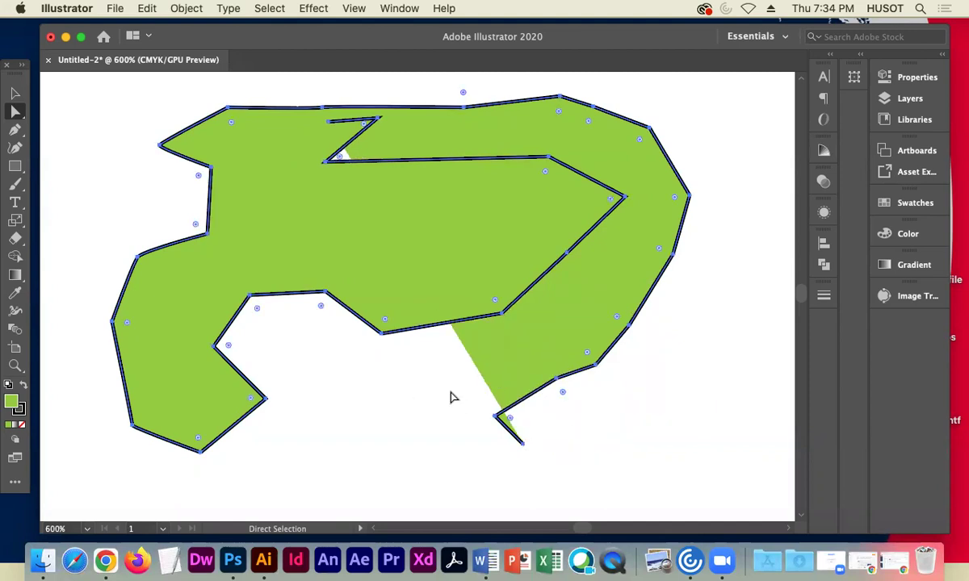
mouse_move(523, 444)
mouse_down()
mouse_move(482, 411)
mouse_move(497, 417)
mouse_up()
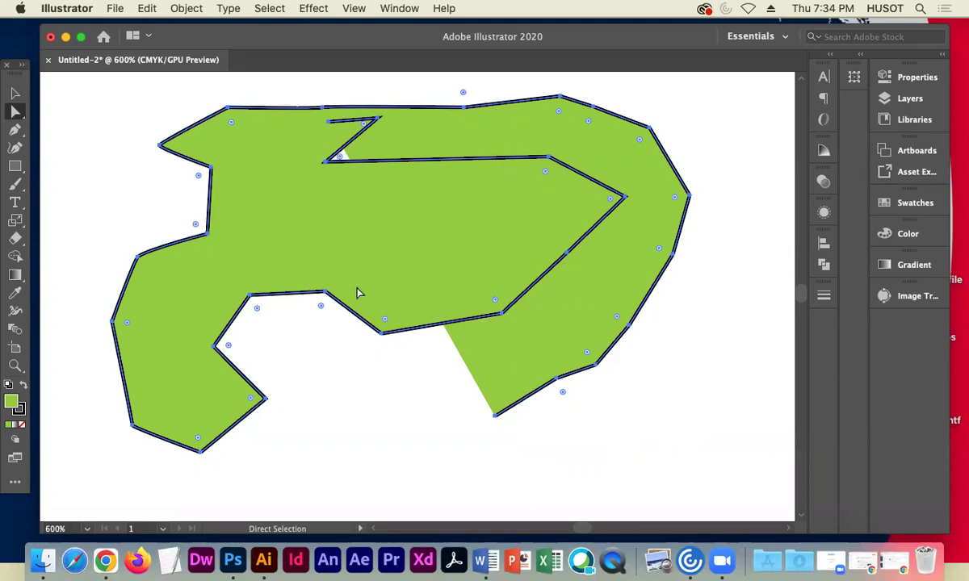
Delete the whole remaining green shape and switch to the Pen tool
click(15, 95)
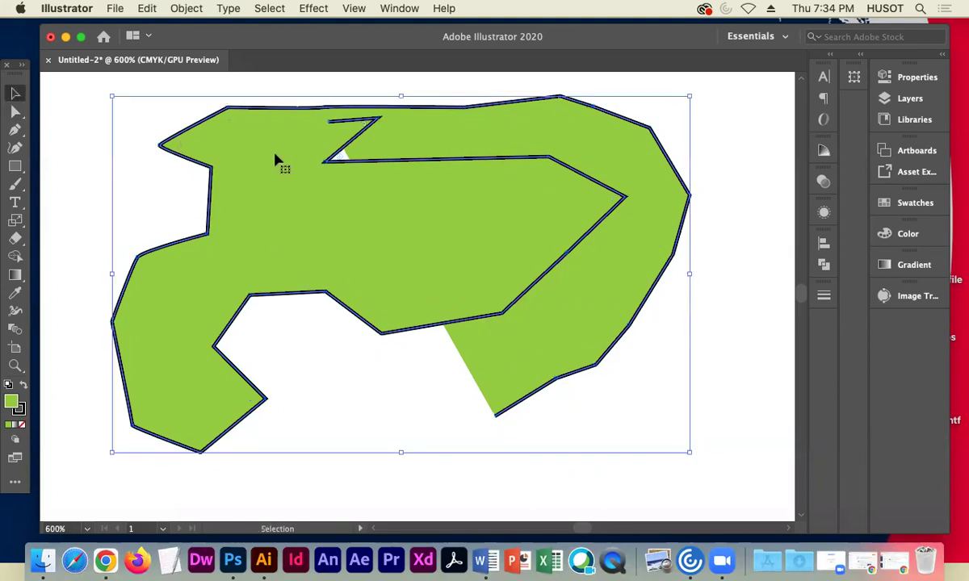
key(Delete)
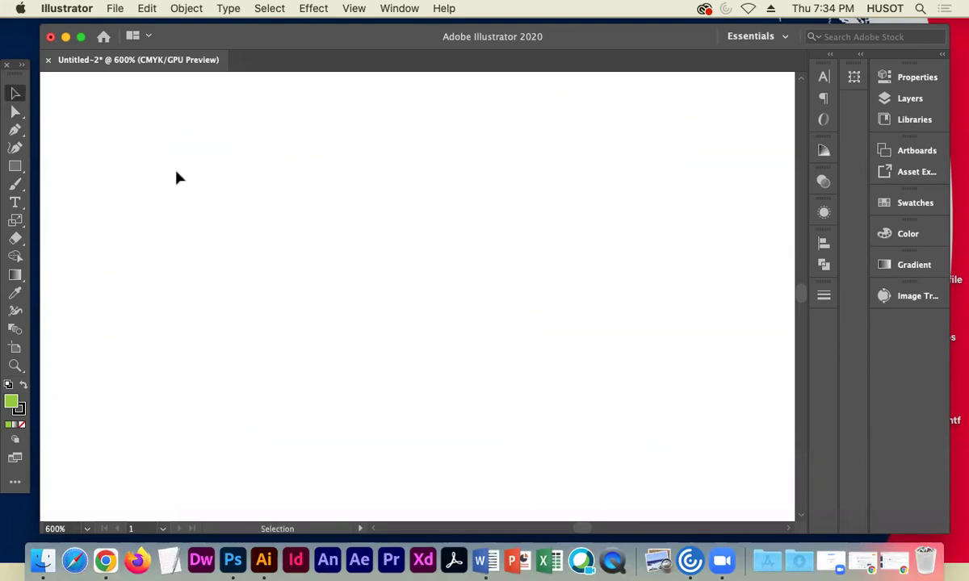
click(16, 130)
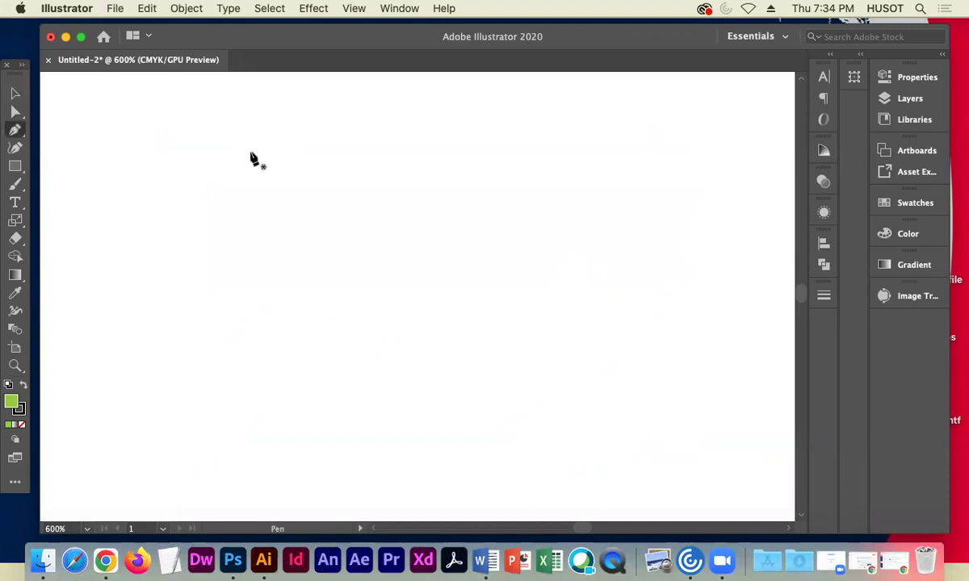
Try a two-point curved path by pulling direction handles out of the second anchor point, and undo it
click(302, 182)
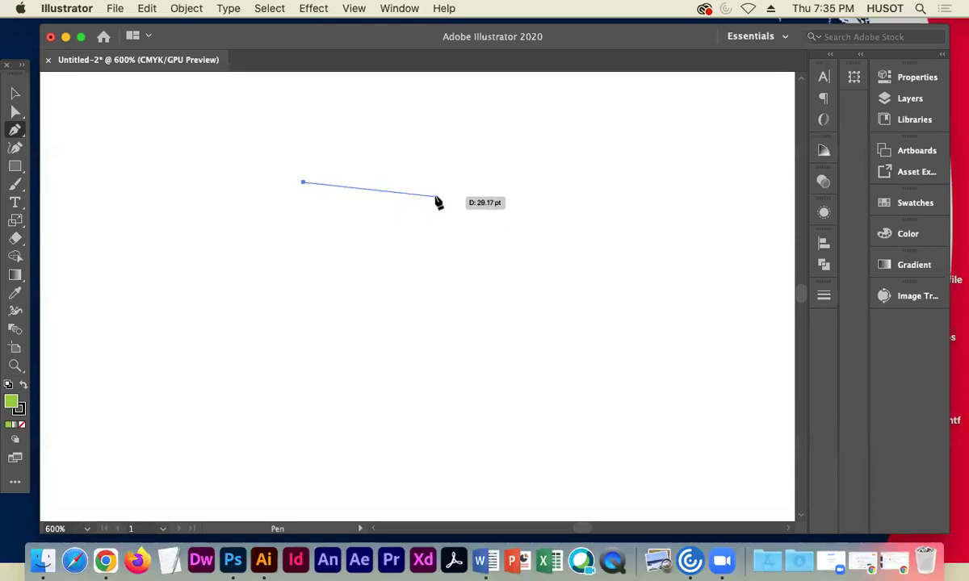
click(489, 179)
drag(489, 179, 529, 198)
key(ctrl+z)
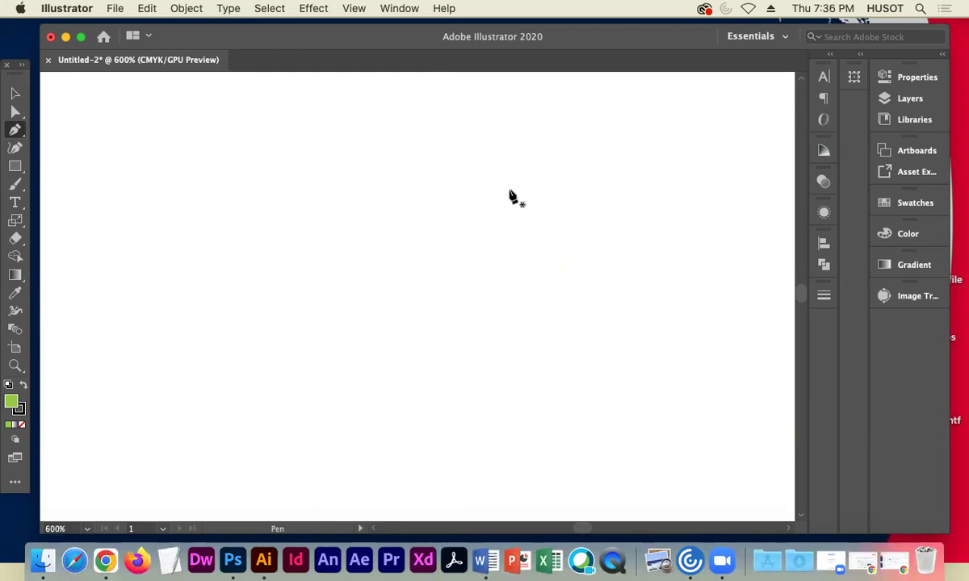
Draw a small open arch from many short straight segments with the Pen tool
click(193, 189)
click(215, 173)
click(236, 169)
click(258, 169)
click(269, 171)
click(278, 176)
click(287, 182)
click(297, 186)
click(311, 193)
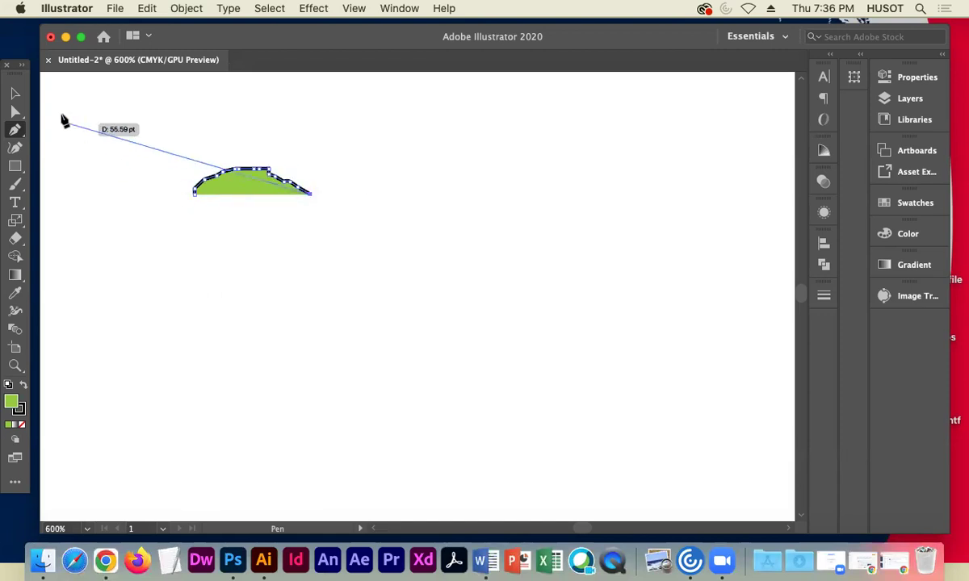
Finish the segmented arch, inspect its anchor points with Direct Selection, and deselect it
click(14, 95)
click(160, 201)
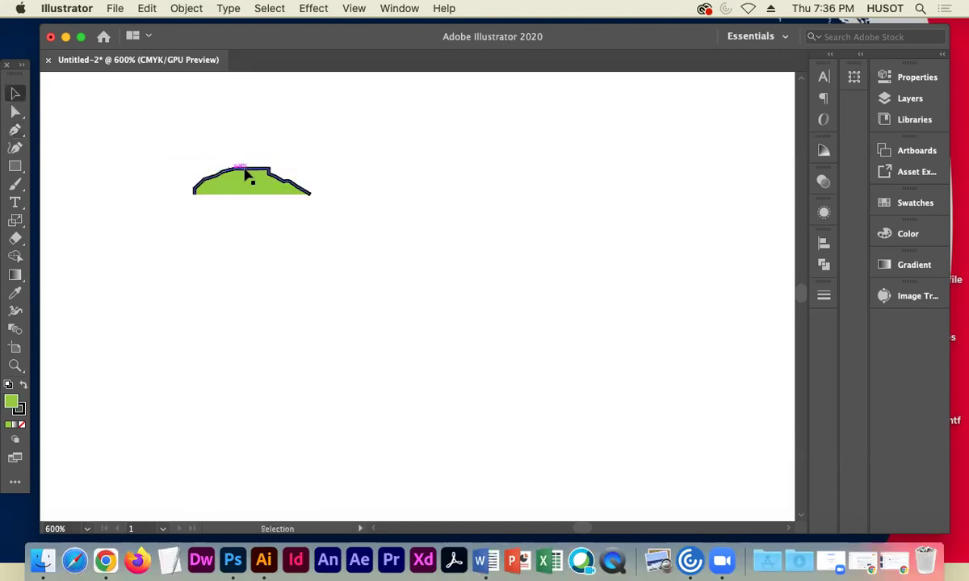
click(202, 196)
click(14, 113)
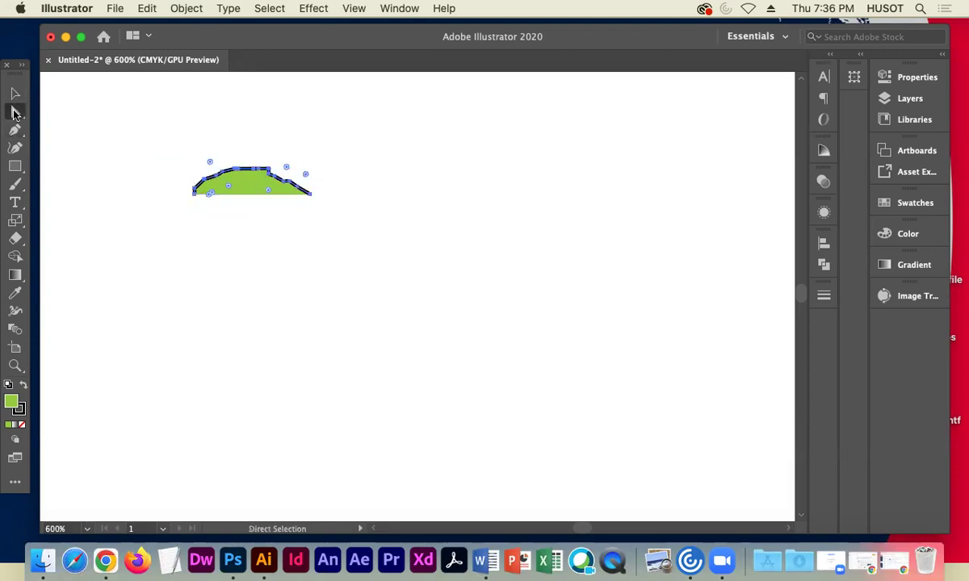
click(194, 191)
click(90, 161)
Below the segmented arch, draw a smooth arch of the same width with only two anchor points, pulling handles from the second
click(16, 130)
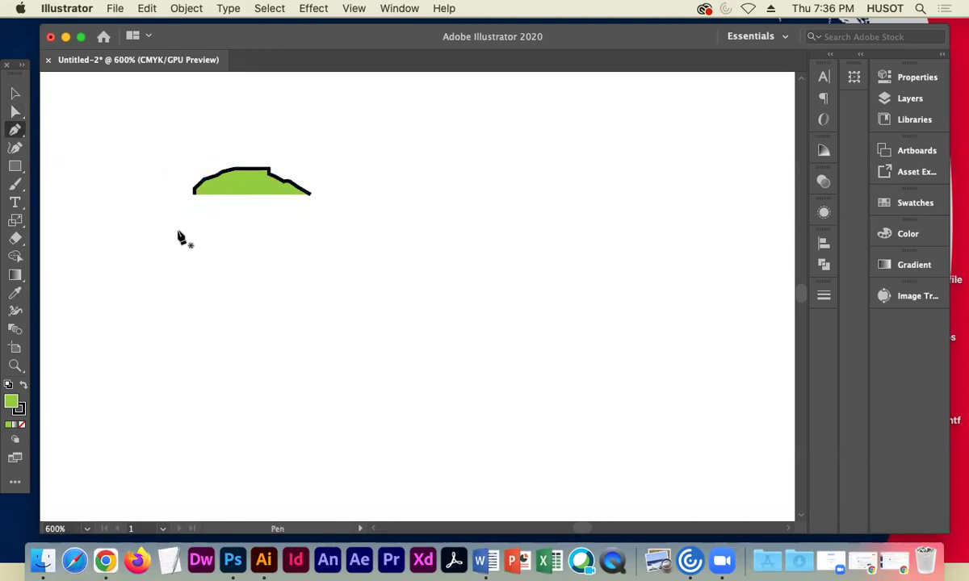
click(194, 225)
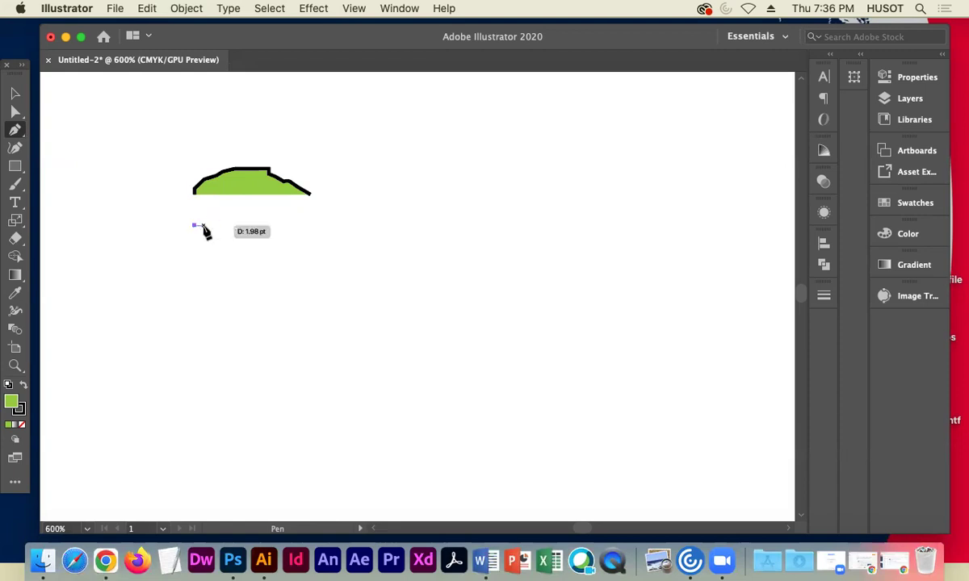
click(311, 222)
drag(313, 224, 379, 257)
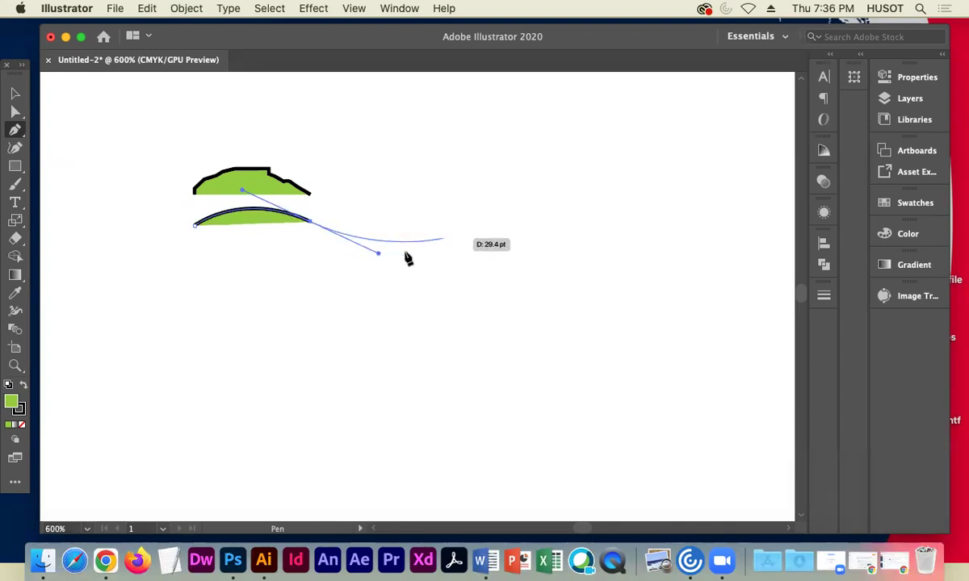
Select the segmented arch and the smooth arch in turn with Direct Selection to compare their anchor points
click(15, 110)
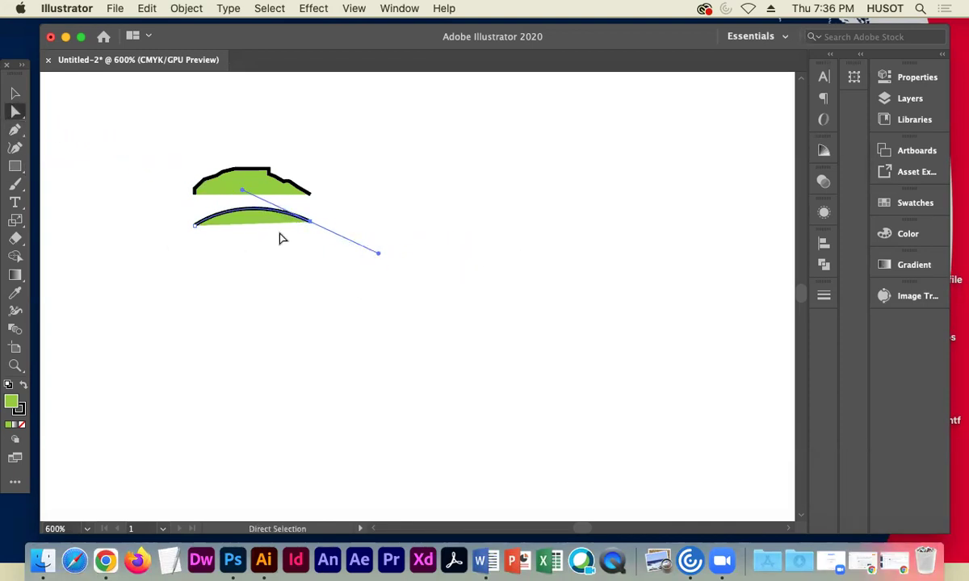
click(238, 173)
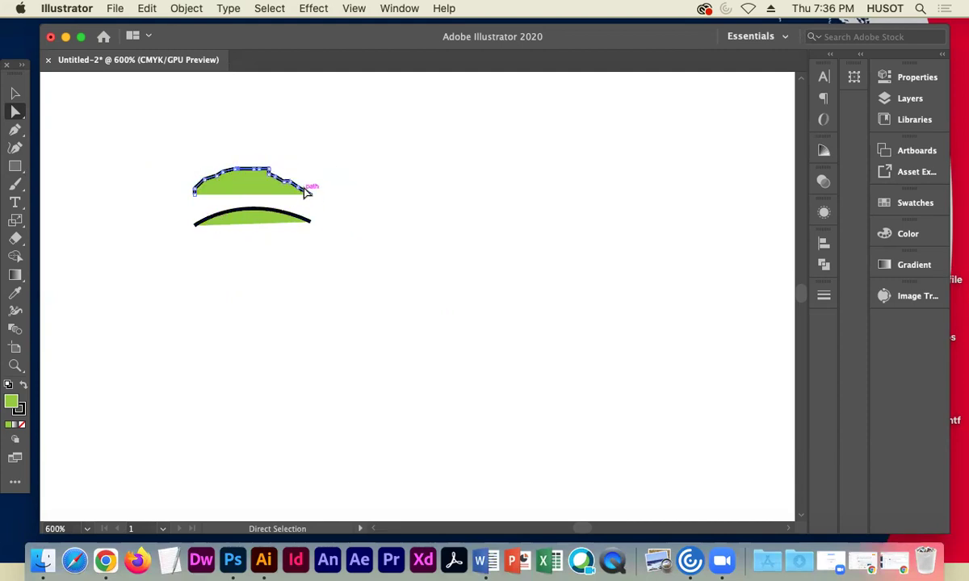
click(239, 217)
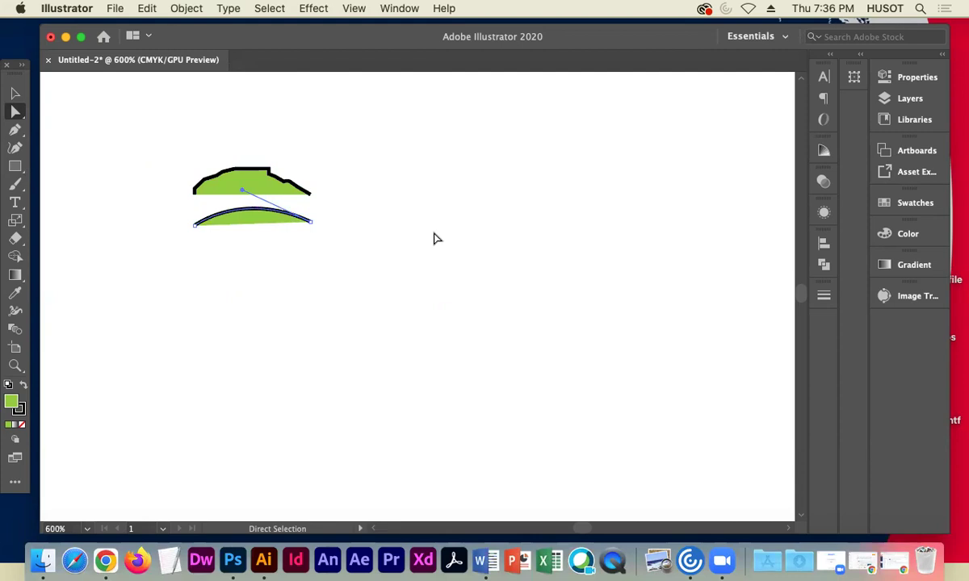
Draw a second open arch from many short straight segments below the smooth arch with the Pen tool, and deselect it
click(258, 218)
click(129, 183)
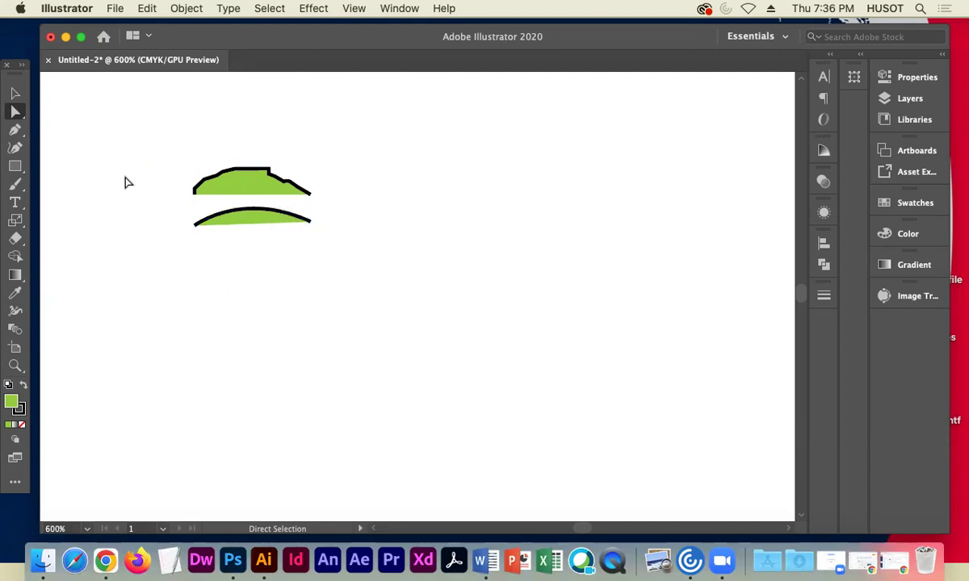
click(14, 129)
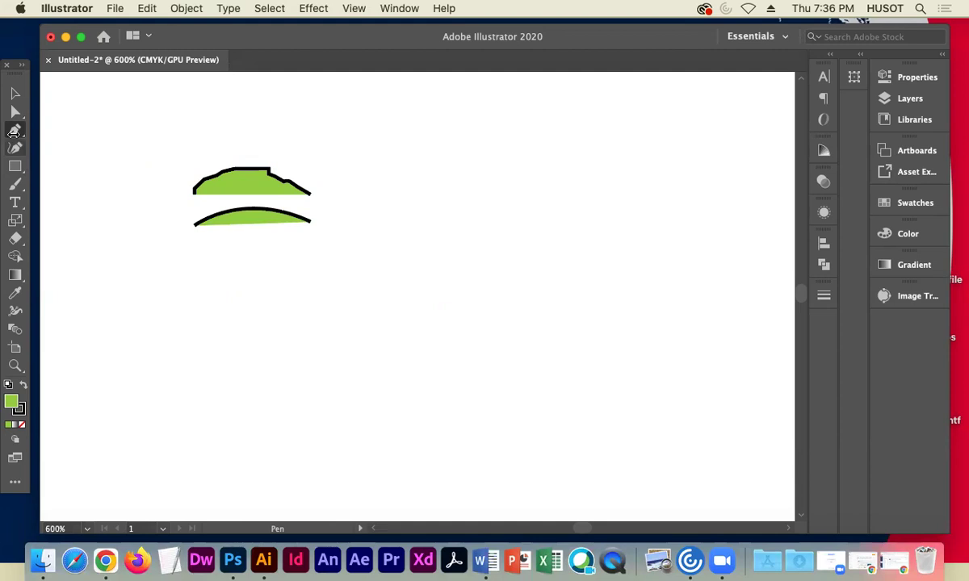
click(190, 268)
drag(191, 271, 237, 250)
click(240, 242)
click(259, 242)
click(277, 242)
click(291, 244)
click(300, 253)
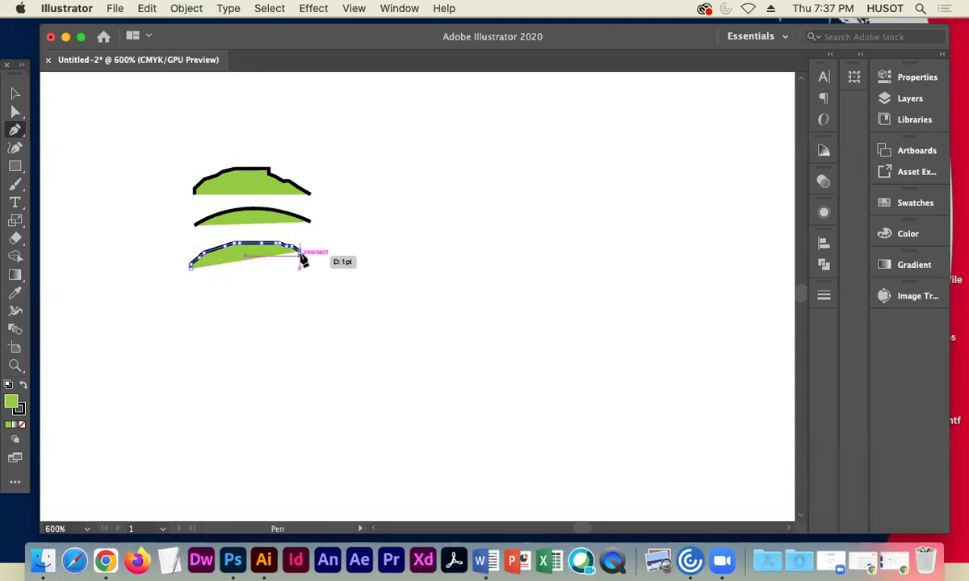
drag(313, 263, 335, 280)
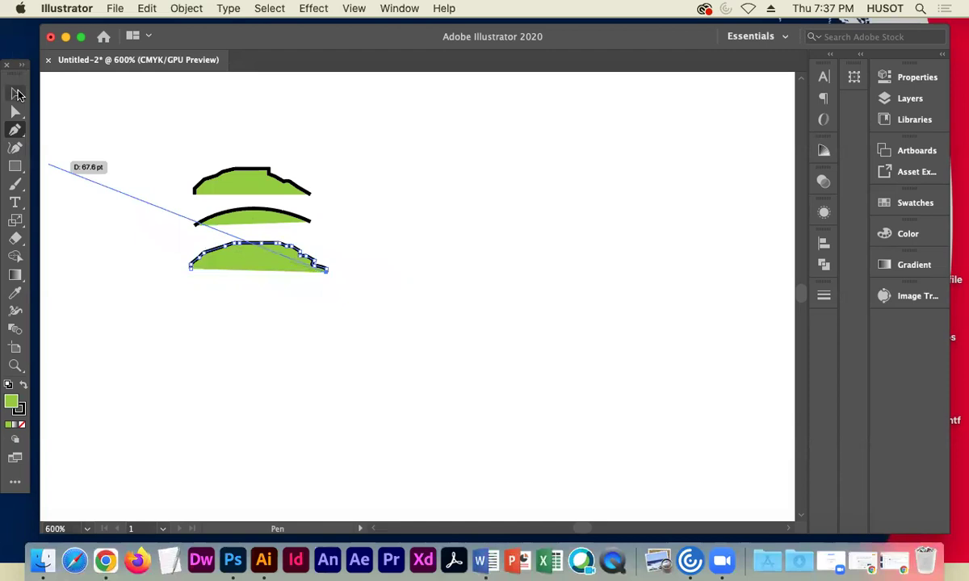
click(15, 93)
click(157, 170)
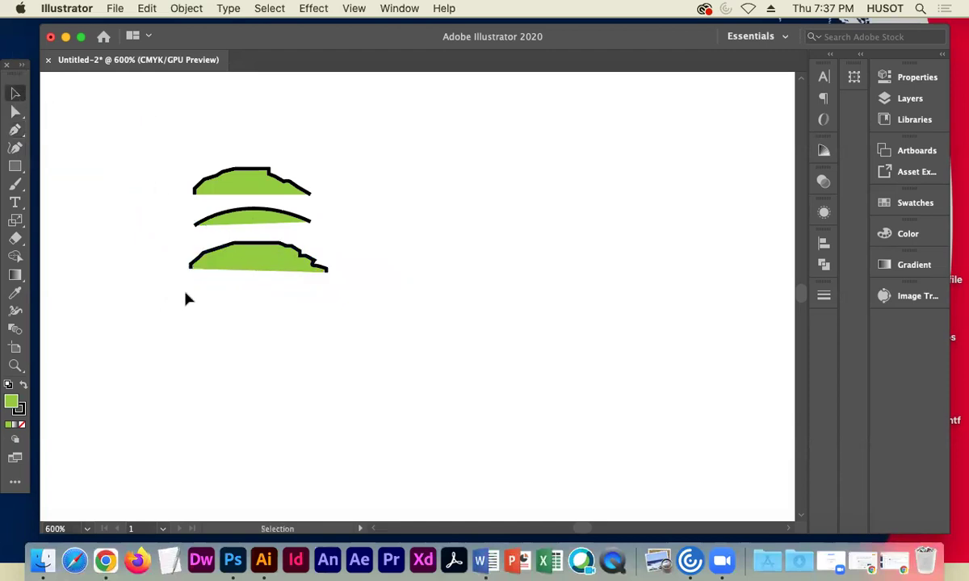
Move the new segmented arch up and right of the first arch, and place the smooth arch directly beneath it
drag(259, 262, 471, 147)
click(541, 258)
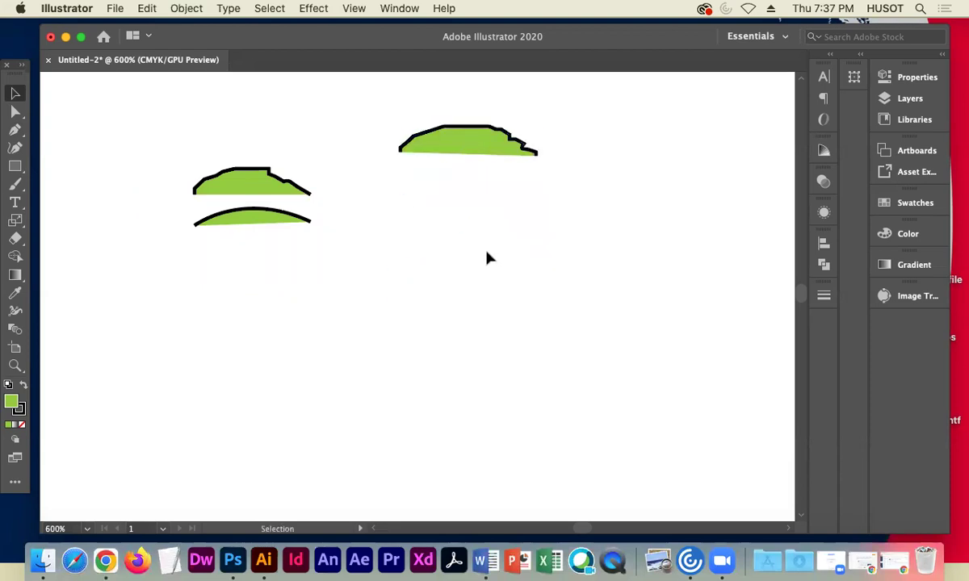
drag(252, 220, 464, 185)
Pull the moved segmented arch's crest anchor points up into a peak with Direct Selection, and shift the whole shape right of the smooth arch
key(a)
drag(519, 186, 573, 218)
click(471, 129)
drag(471, 130, 434, 113)
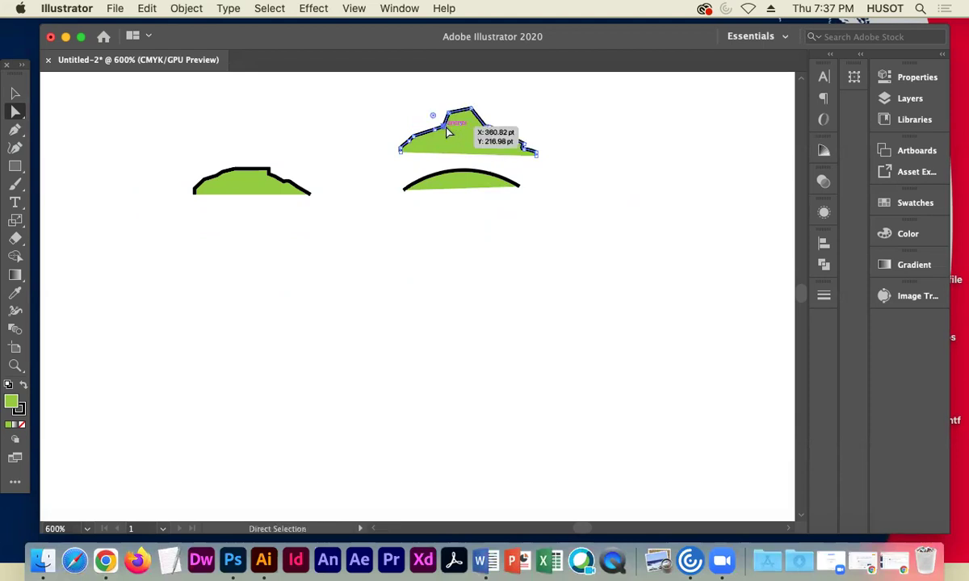
key(super+z)
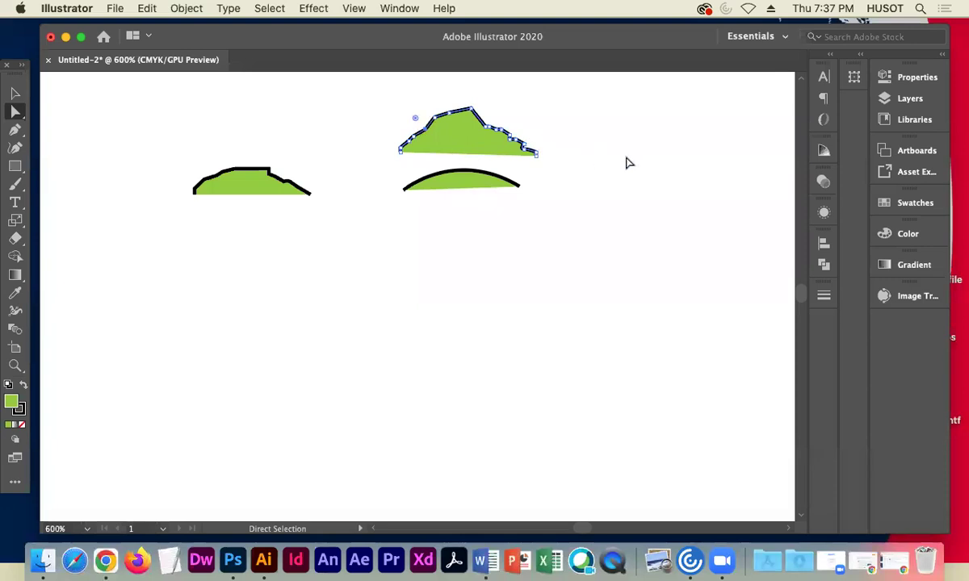
drag(453, 138, 576, 145)
click(568, 203)
Delete all three arches from the artboard and narrow the application window to uncover the desktop folders
click(15, 93)
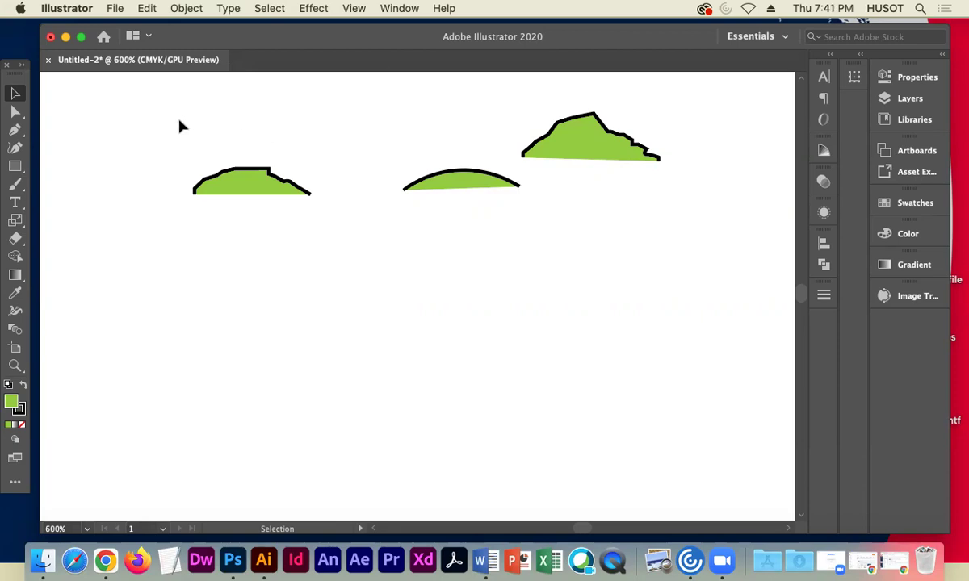
drag(364, 124, 685, 247)
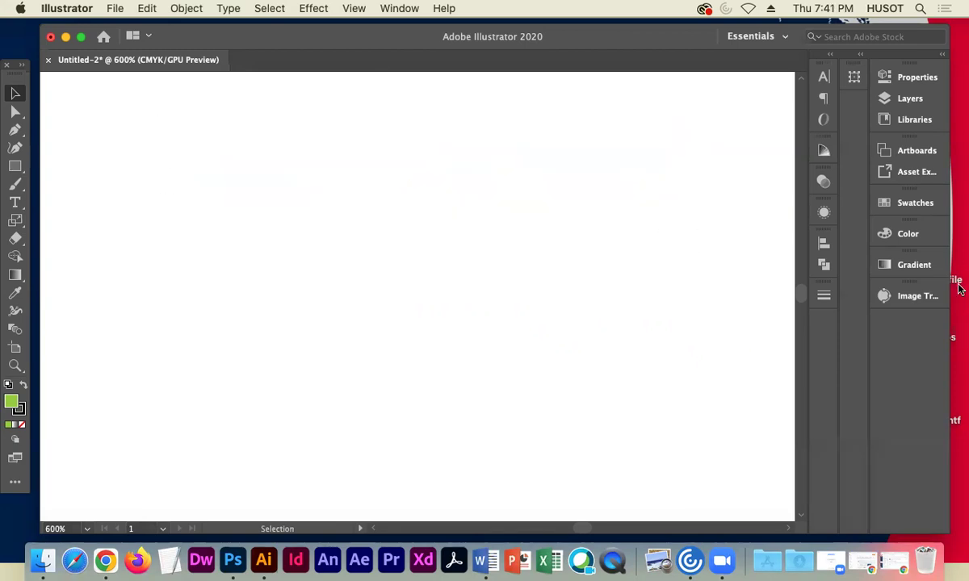
drag(949, 279, 852, 277)
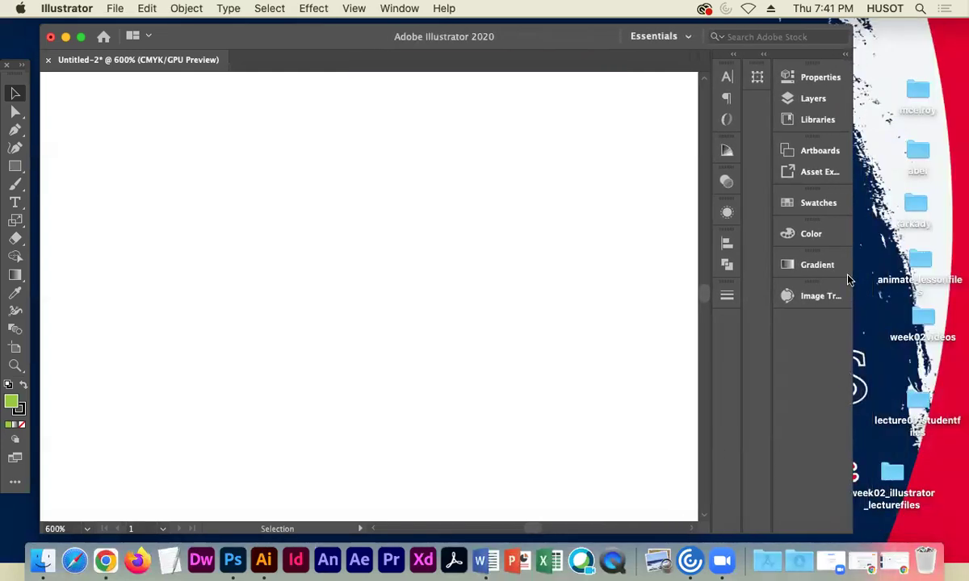
Switch to Chrome, open a new browser window and reposition it over the drawing window
click(105, 560)
click(104, 8)
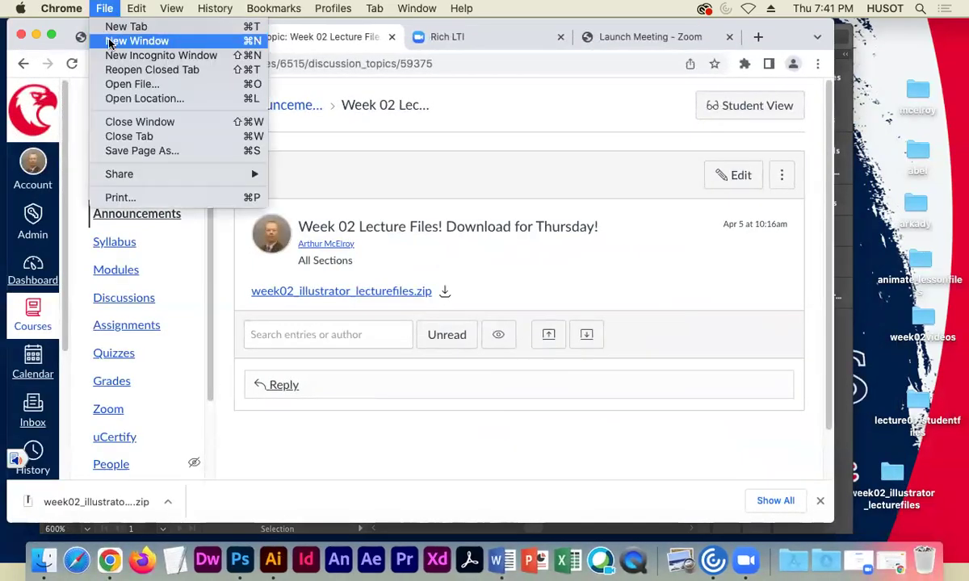
click(113, 41)
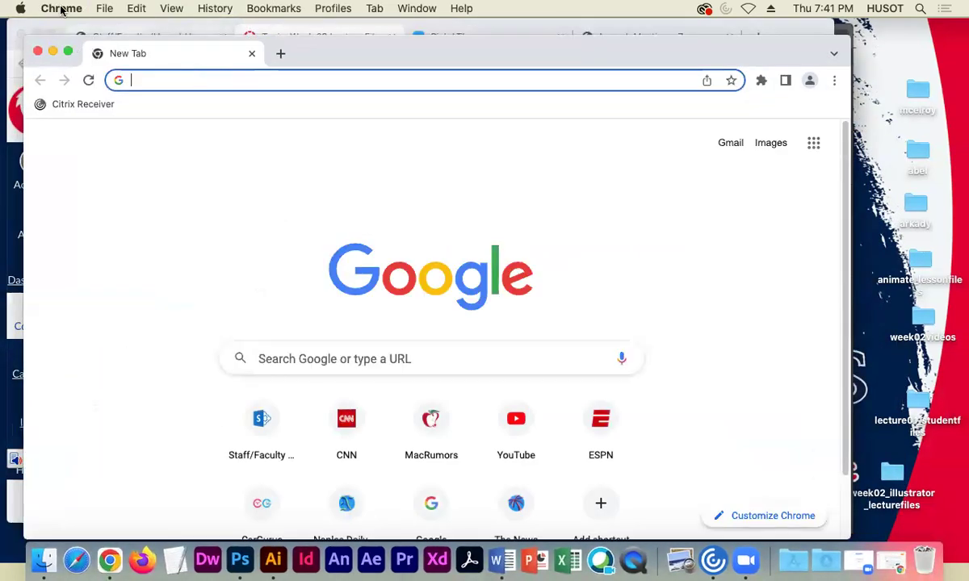
key(super+w)
key(super+n)
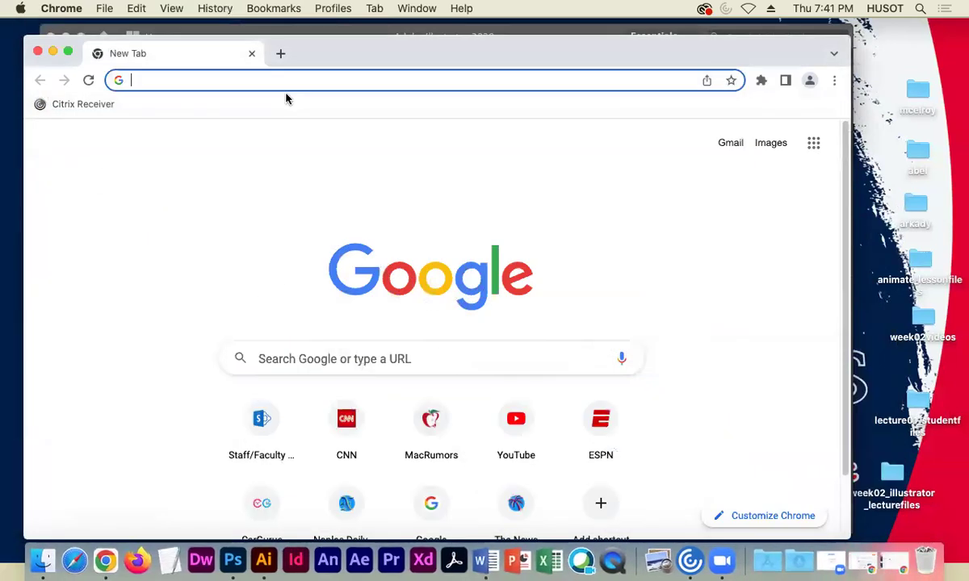
drag(827, 54, 856, 40)
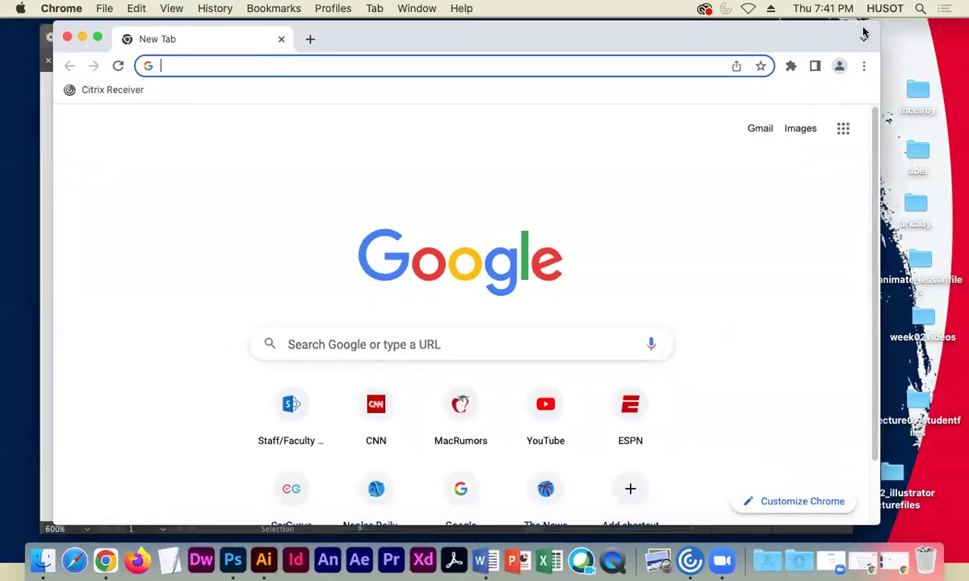
Search Google for "bluejay bird", reposition the browser window and show the image results
click(431, 349)
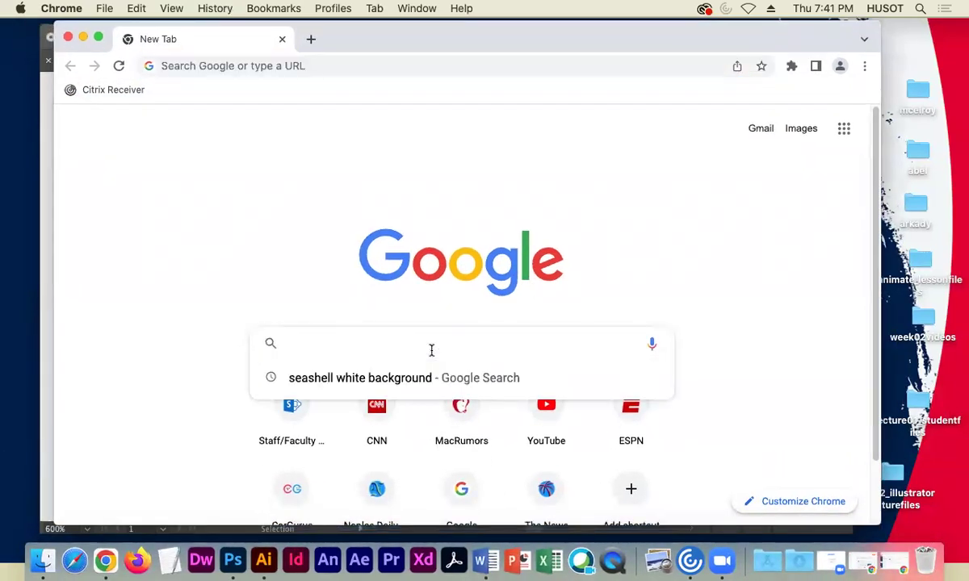
text(h)
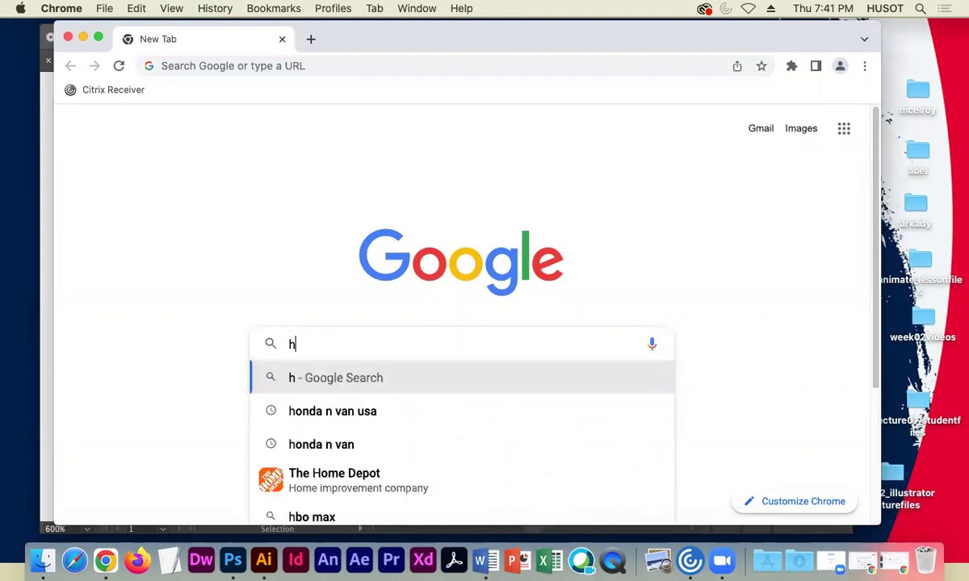
key(BackSpace)
text(bluejay bird)
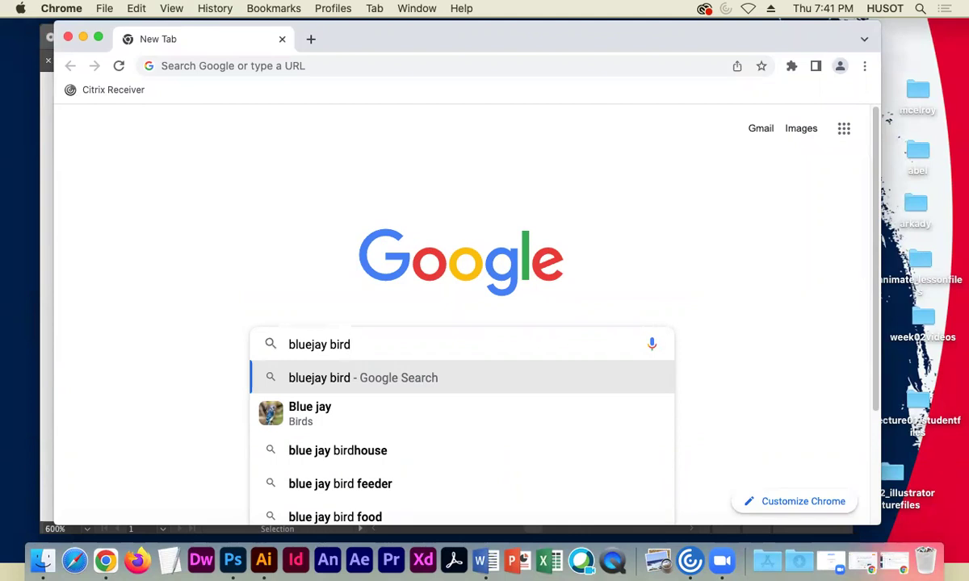
key(Return)
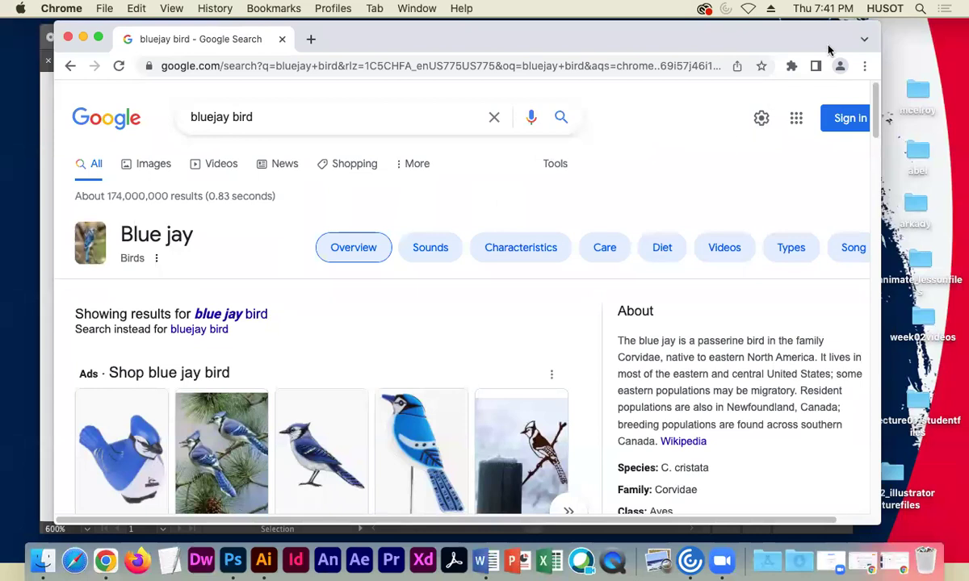
drag(828, 41, 837, 38)
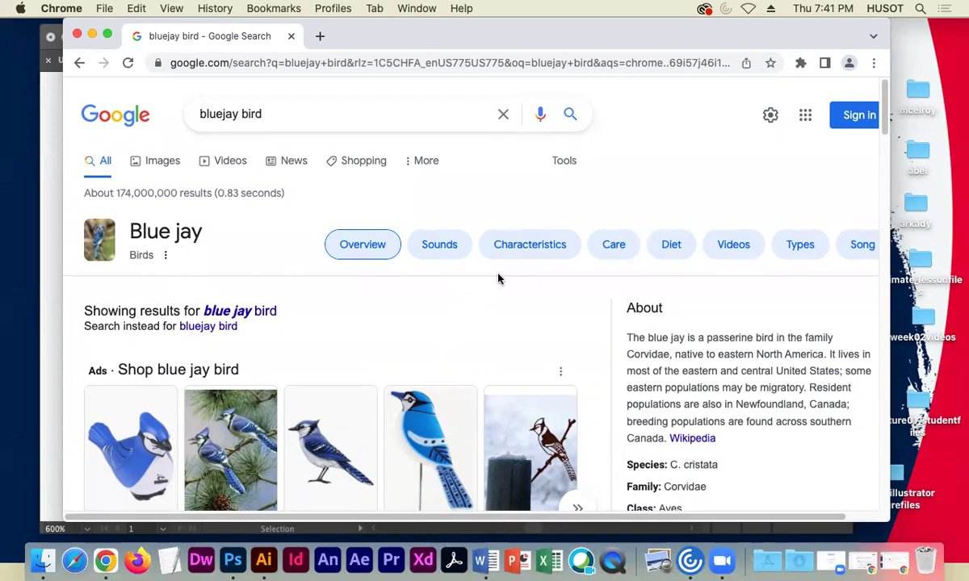
drag(837, 36, 798, 34)
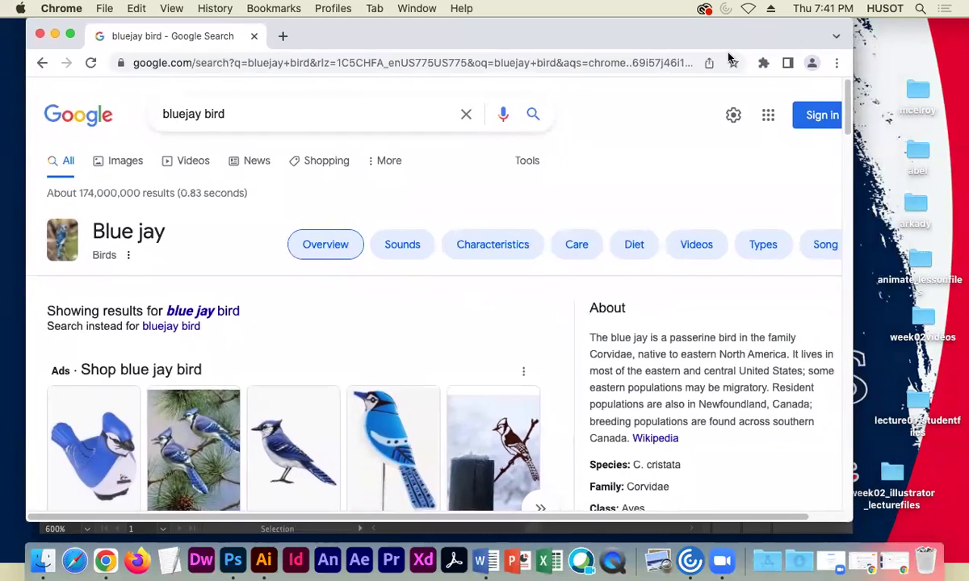
click(127, 163)
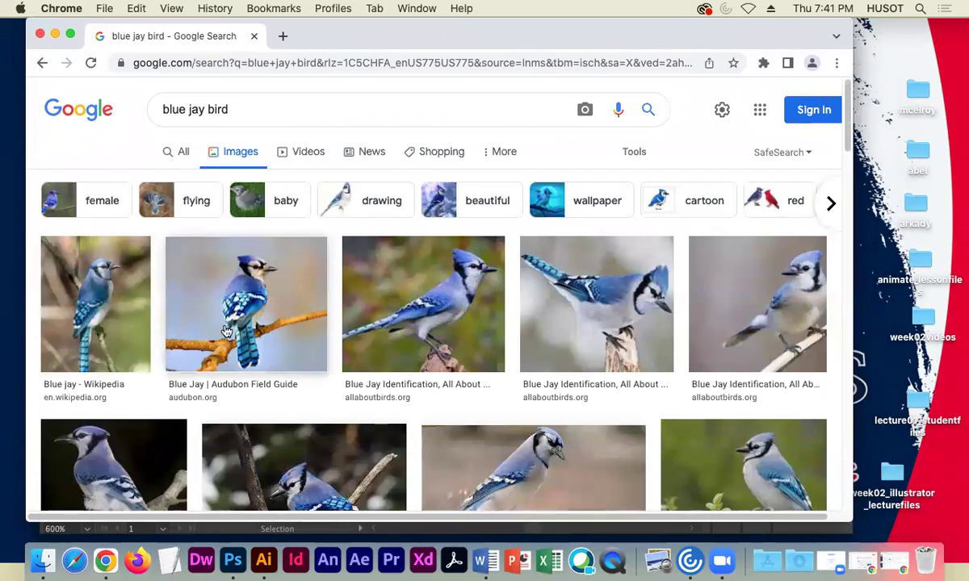
Browse the blue jay image results and compare the birds' poses and backgrounds
scroll(182, 327, down, 1)
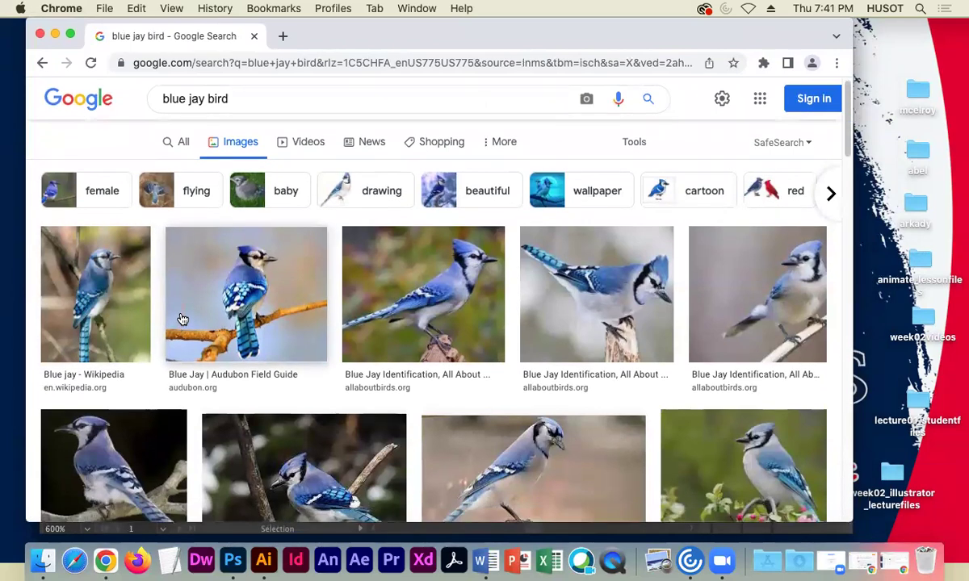
scroll(184, 323, down, 5)
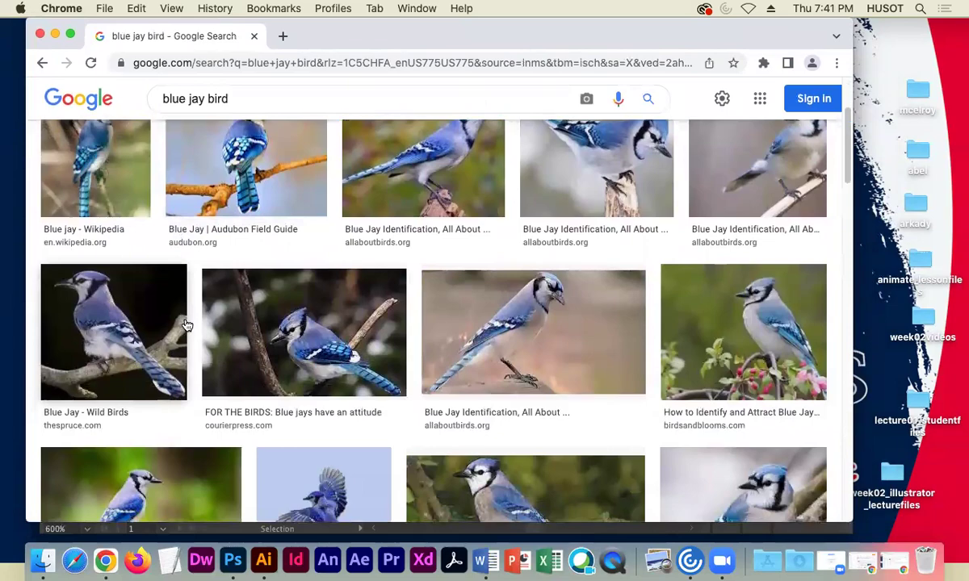
scroll(186, 325, down, 8)
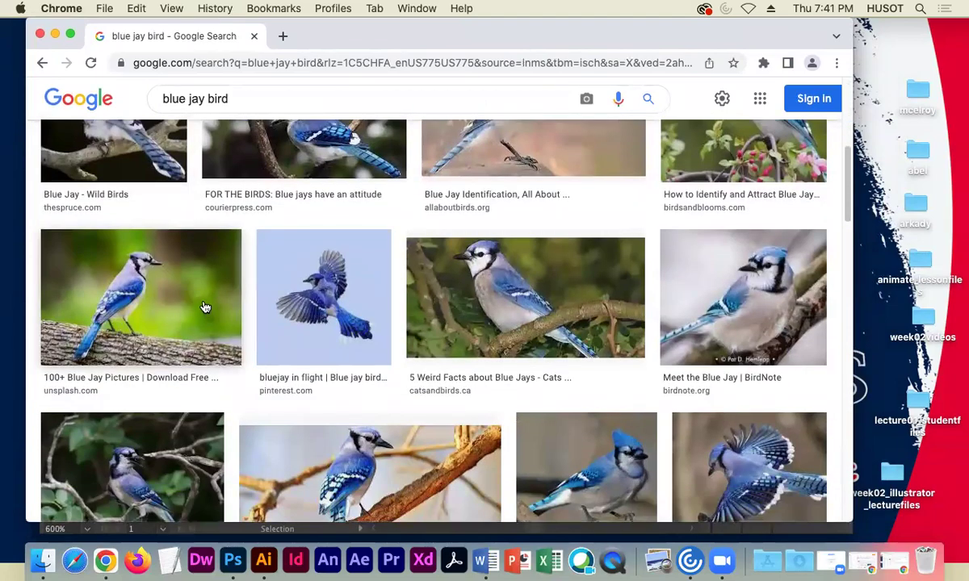
scroll(205, 307, down, 3)
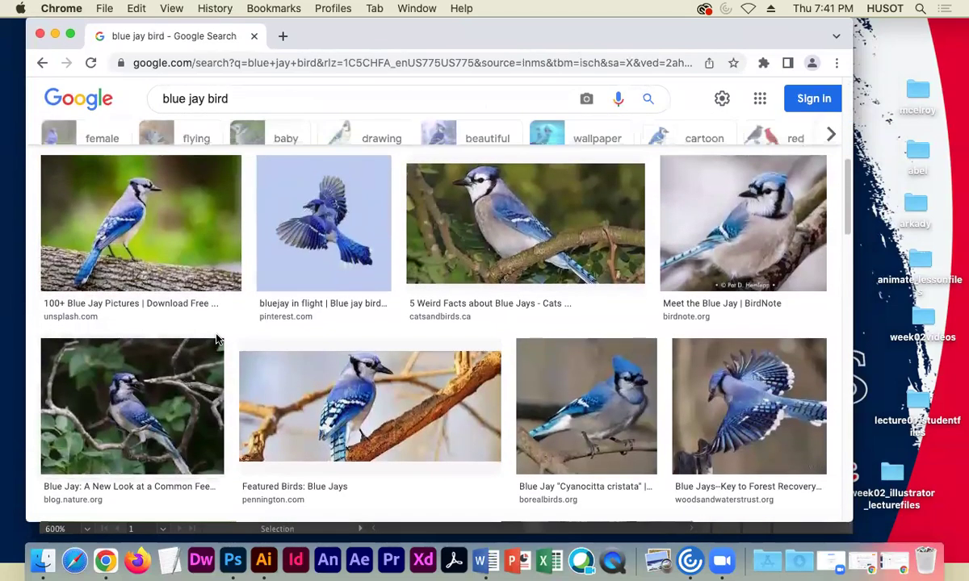
scroll(217, 339, up, 15)
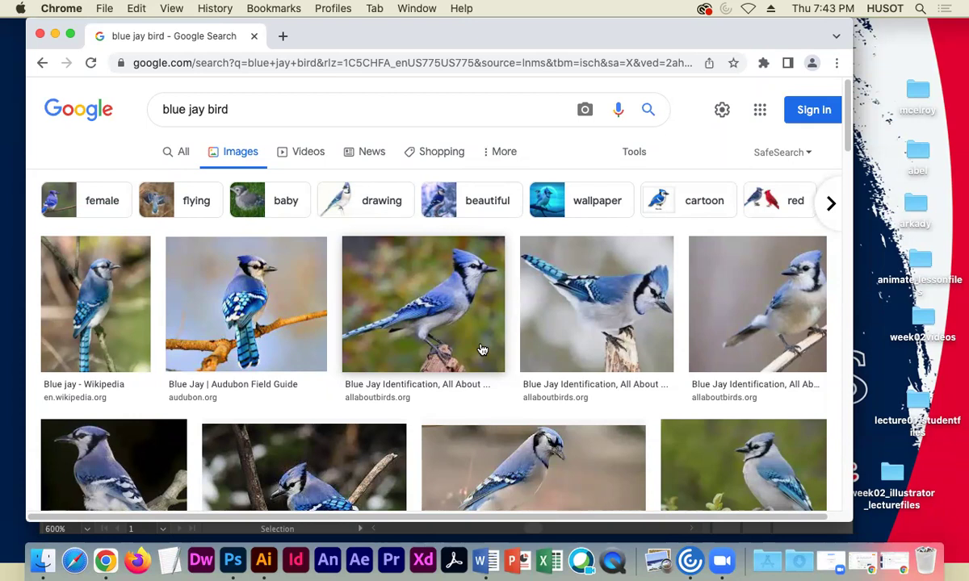
scroll(468, 351, down, 3)
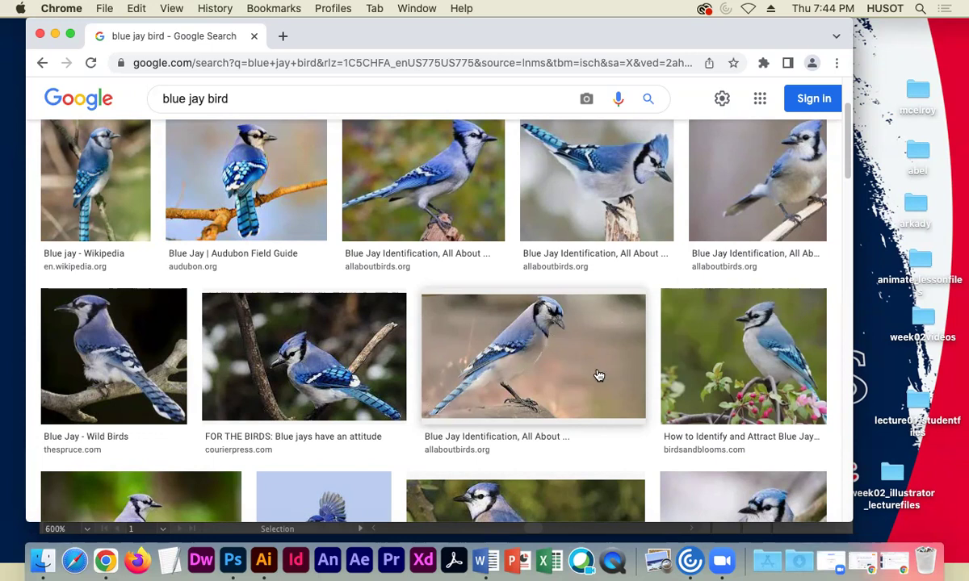
scroll(593, 380, down, 5)
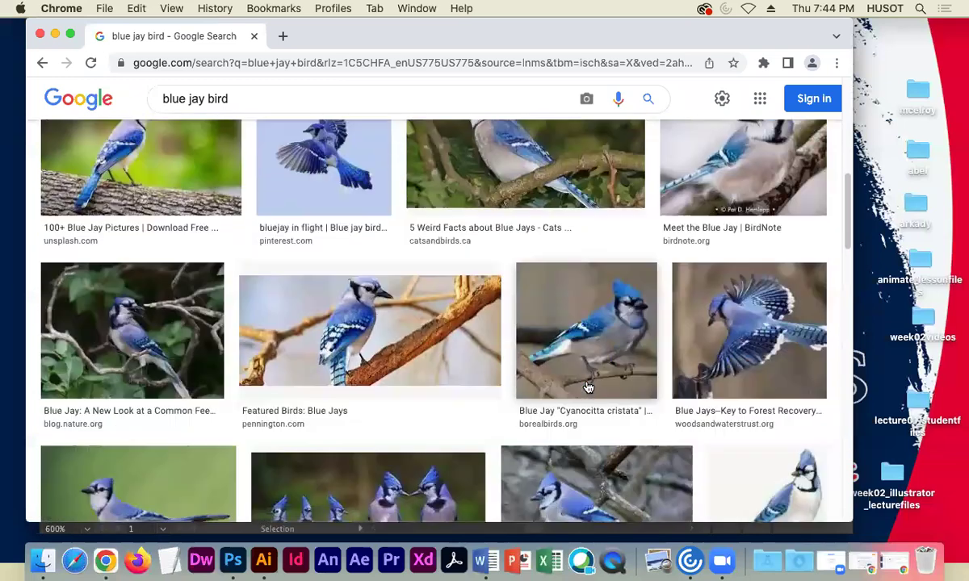
scroll(588, 387, down, 4)
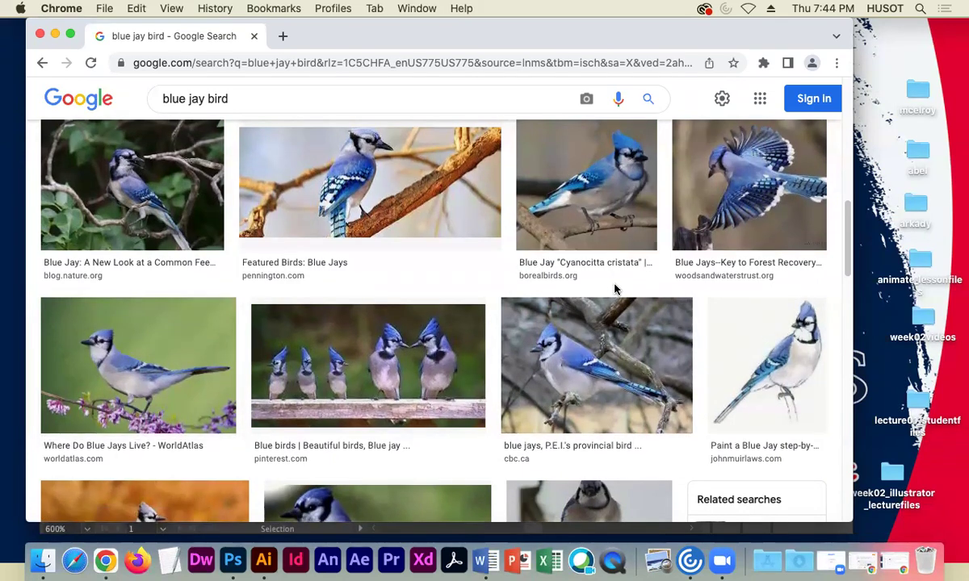
Open the large preview of the All About Birds photo of a blue jay on a rock, and shift the browser window aside
scroll(613, 289, up, 10)
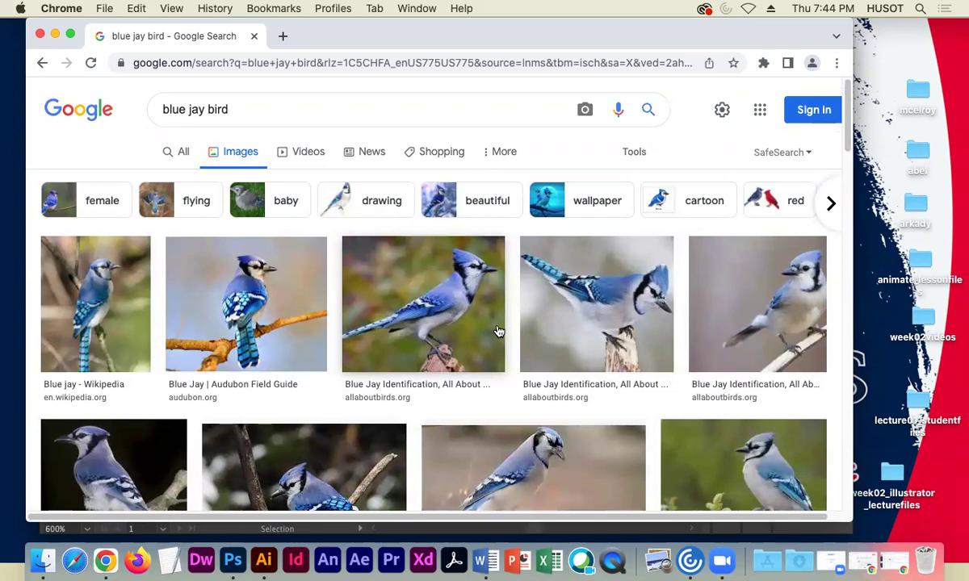
scroll(498, 331, down, 5)
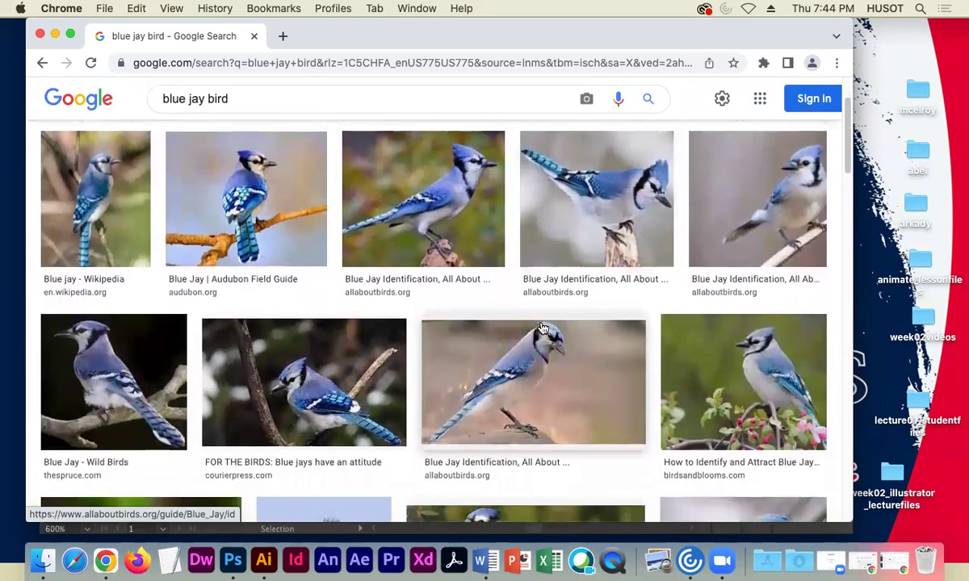
scroll(543, 329, down, 2)
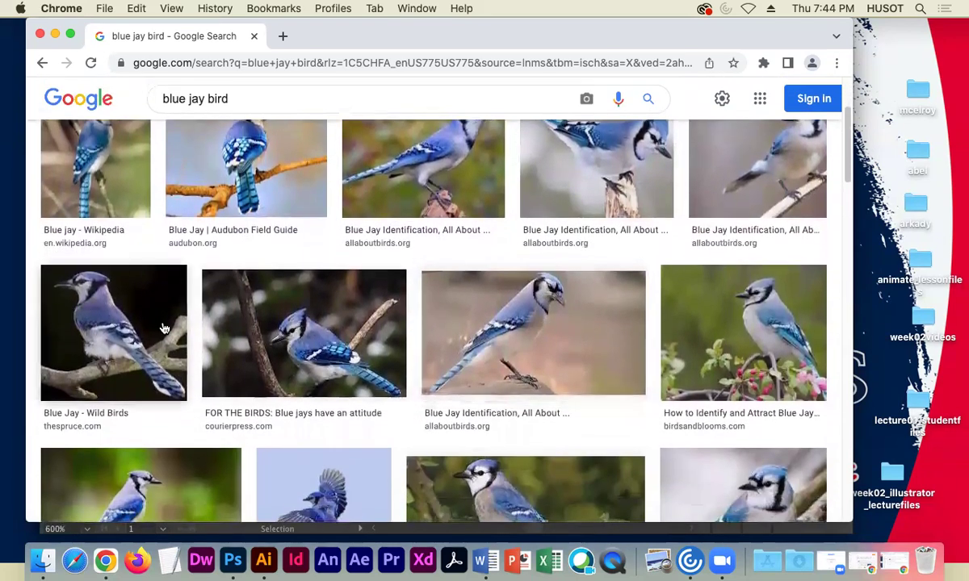
click(562, 348)
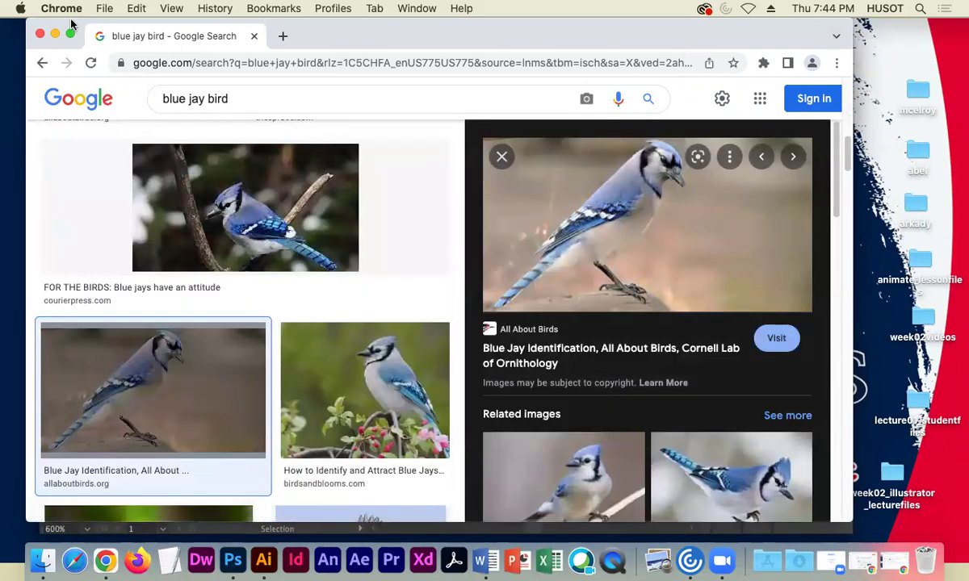
drag(71, 24, 29, 32)
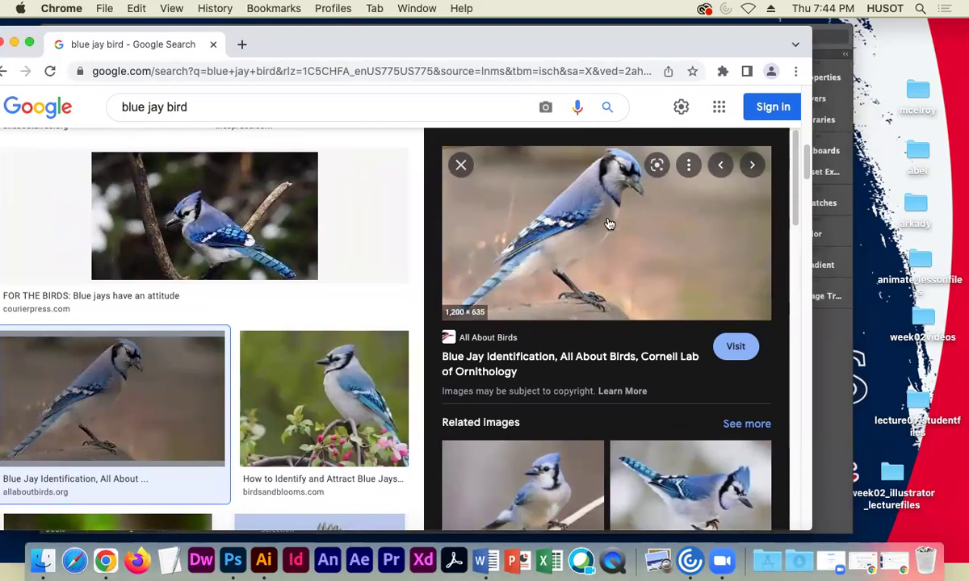
right_click(574, 213)
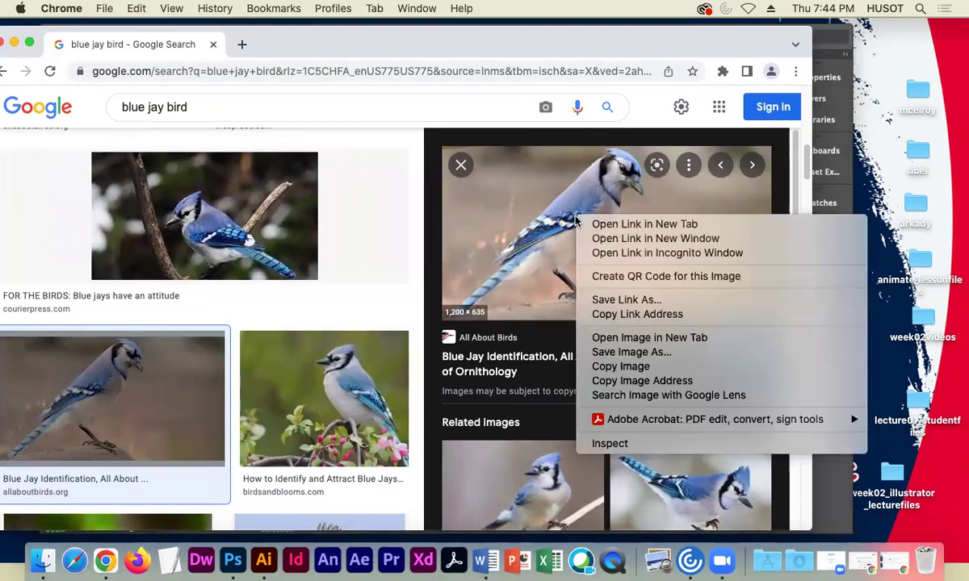
click(650, 353)
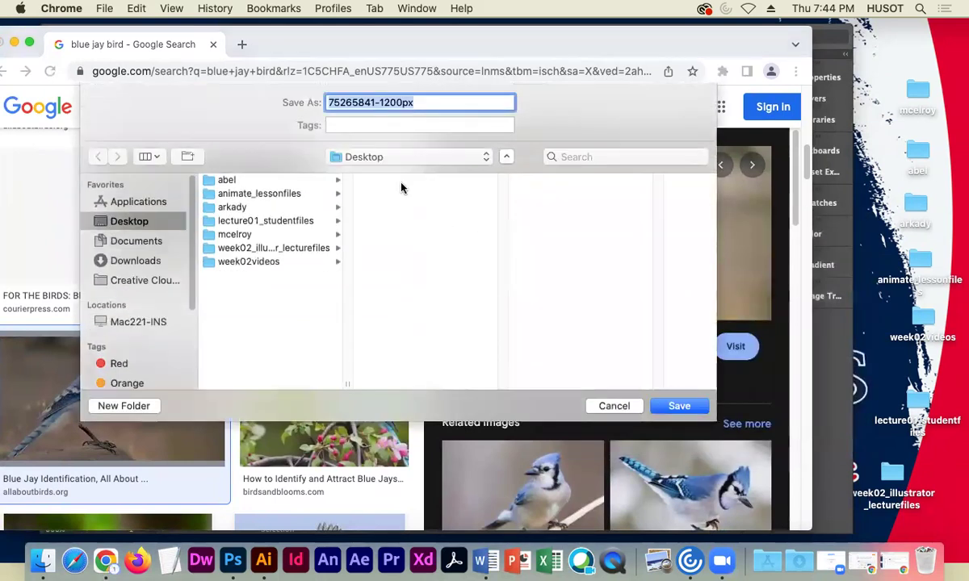
click(677, 406)
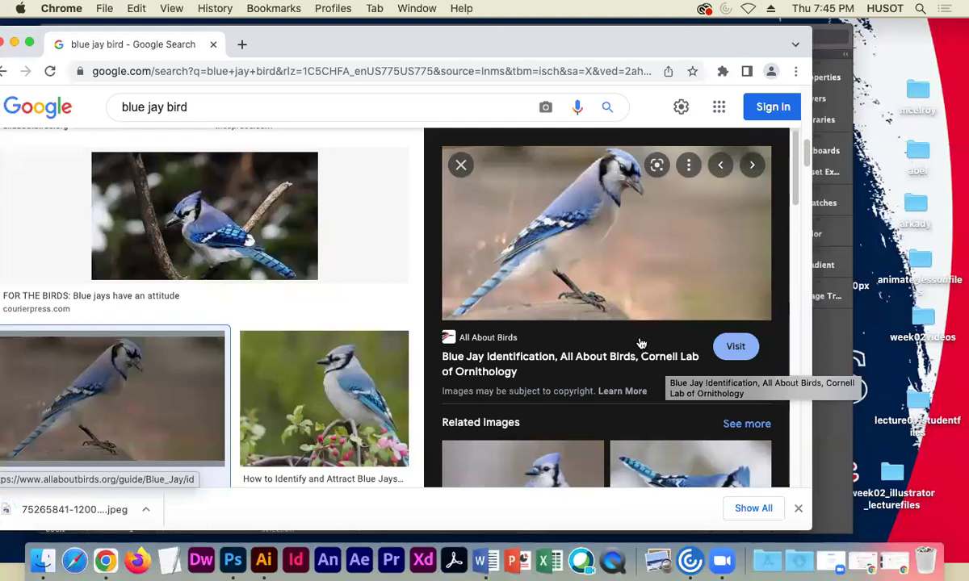
drag(537, 203, 846, 234)
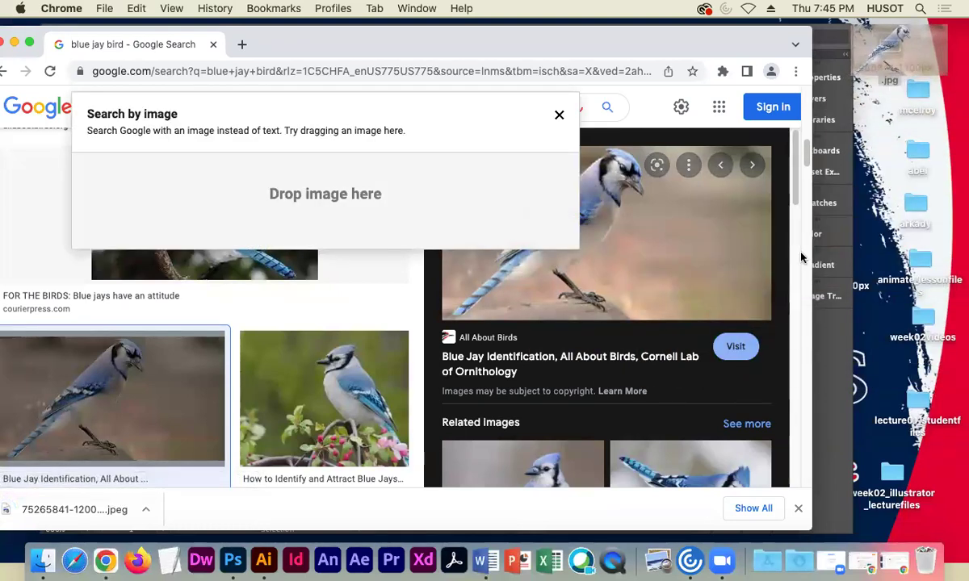
click(633, 107)
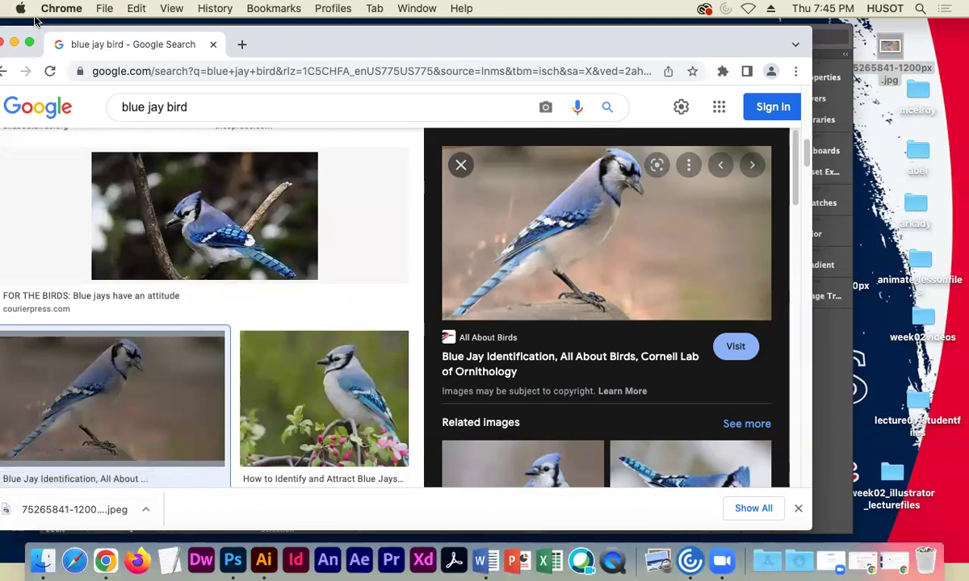
Minimize the browser window, nudge the copied photo's icon on the desktop, and return to the Illustrator drawing
drag(32, 36, 152, 91)
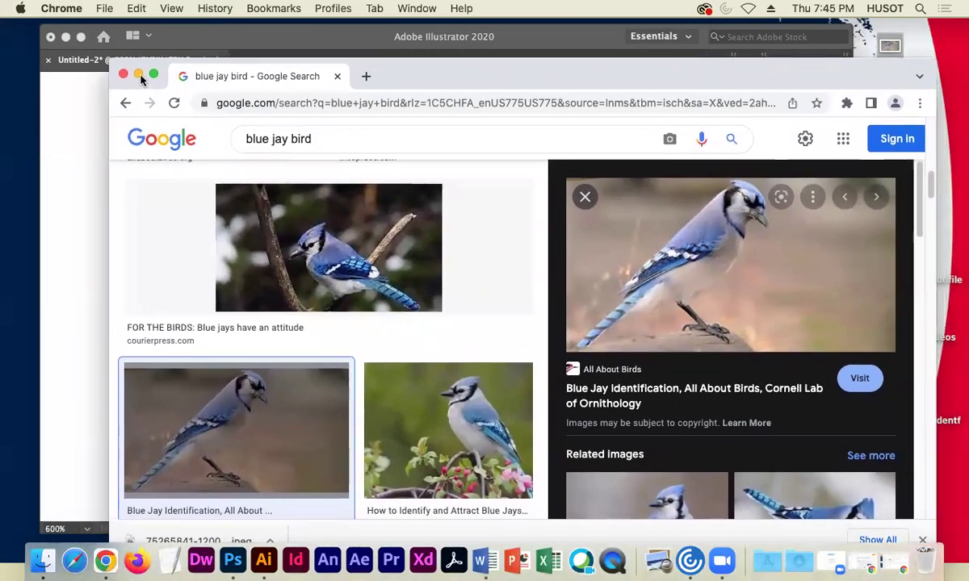
click(139, 76)
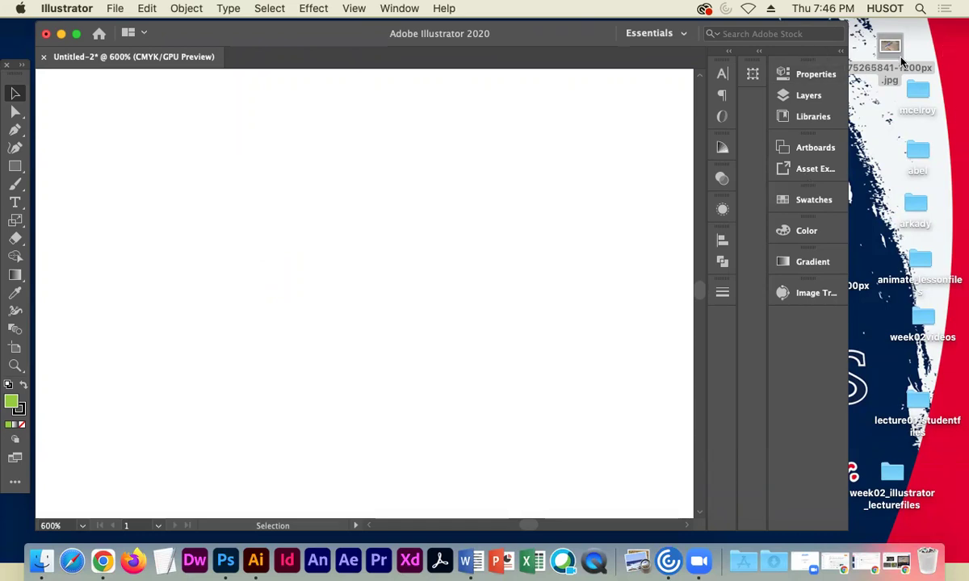
drag(902, 62, 906, 49)
click(433, 248)
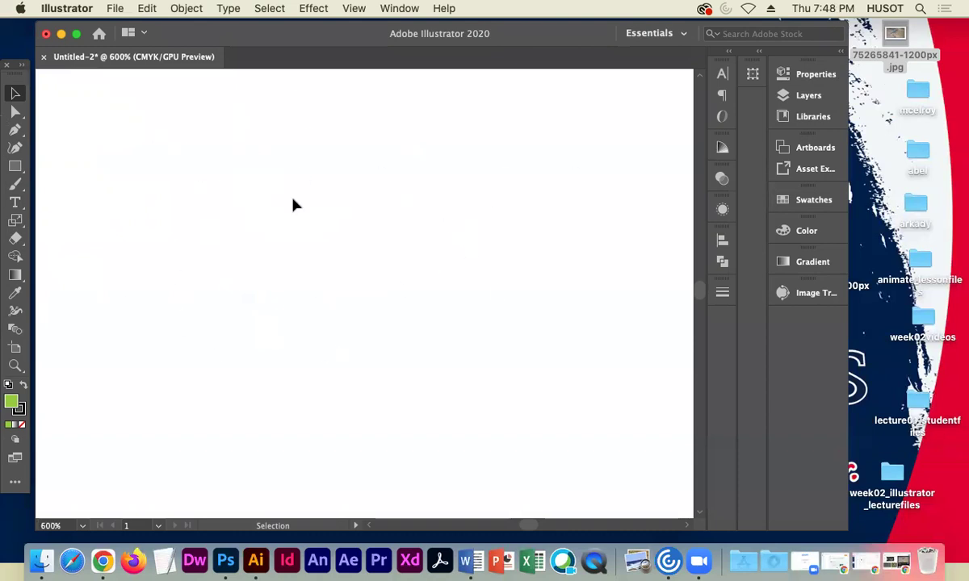
click(115, 10)
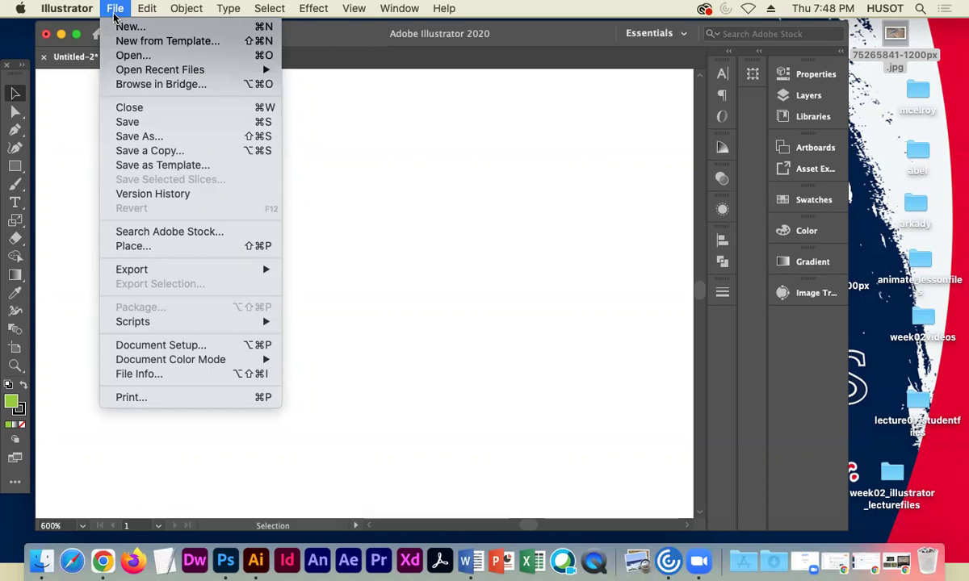
click(154, 250)
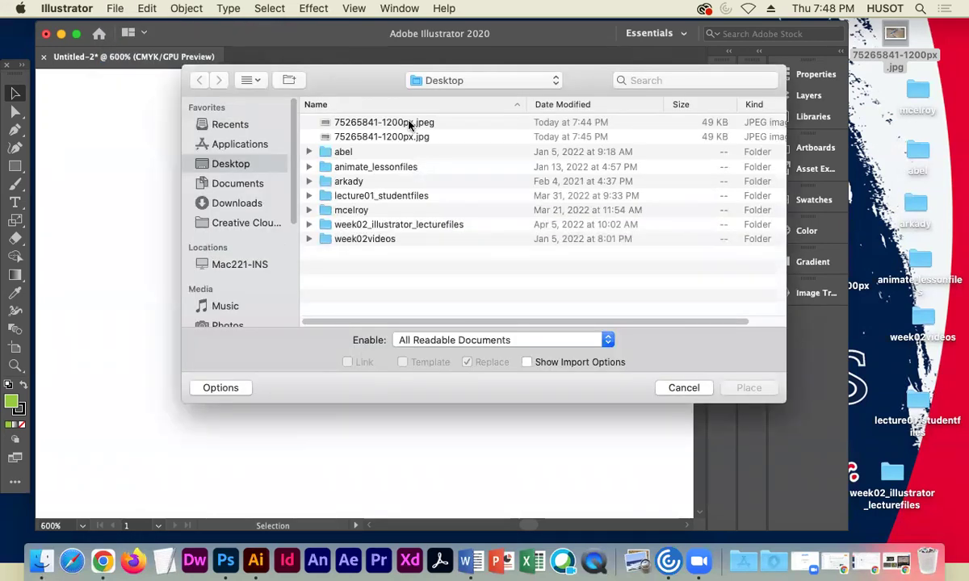
click(403, 124)
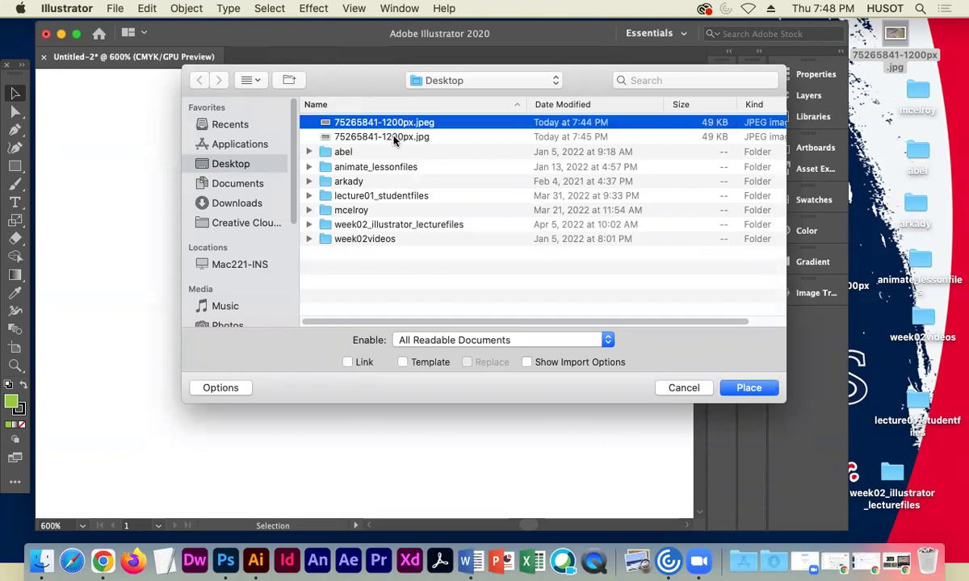
click(395, 136)
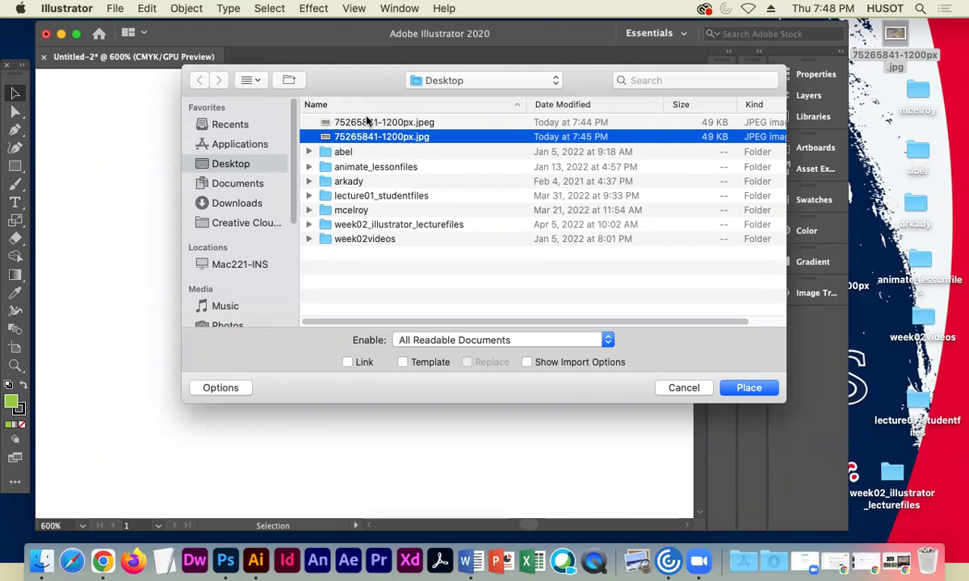
click(750, 389)
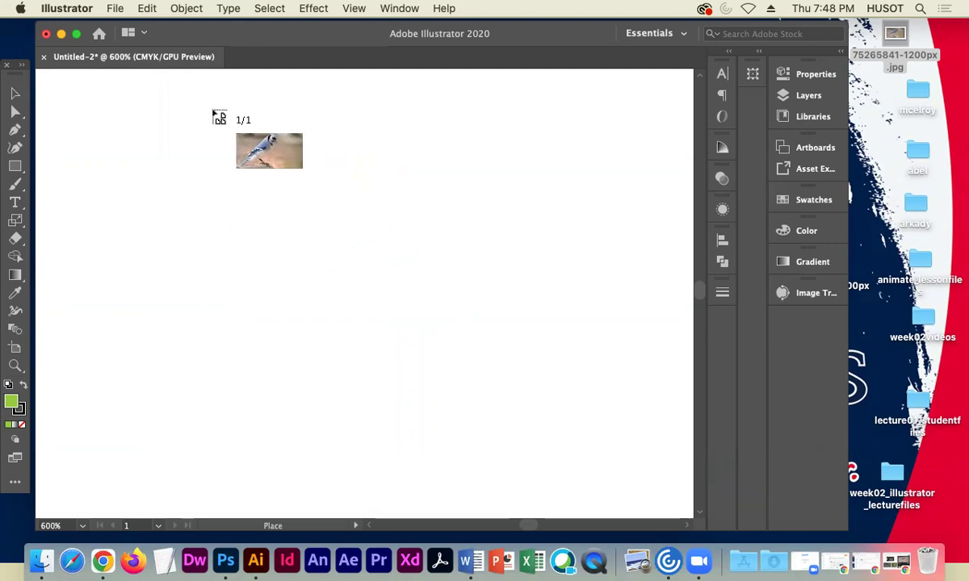
click(155, 115)
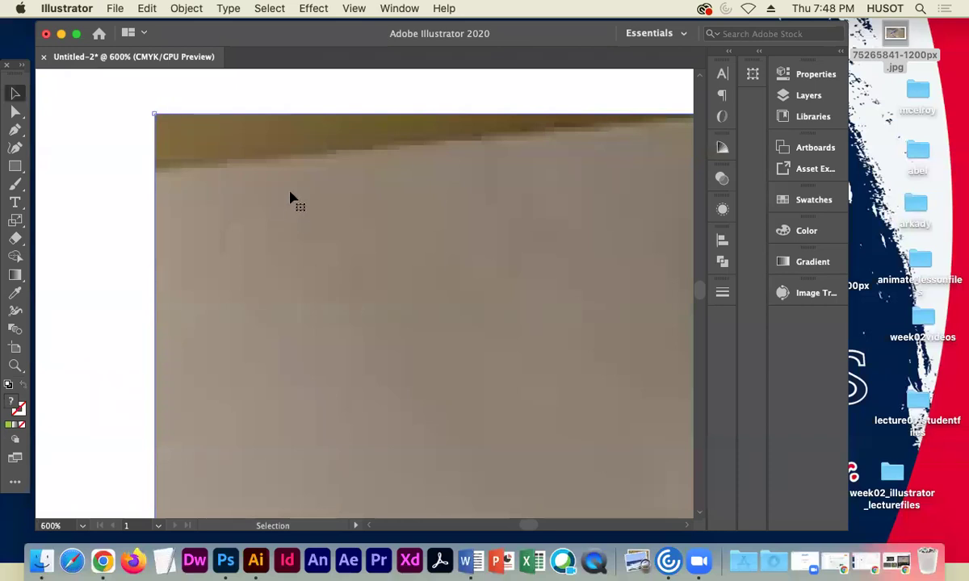
Move the placed blue jay photo so the bird sits over the artboard, and delete the photo
key(super+minus)
key(super+minus)
key(super+minus)
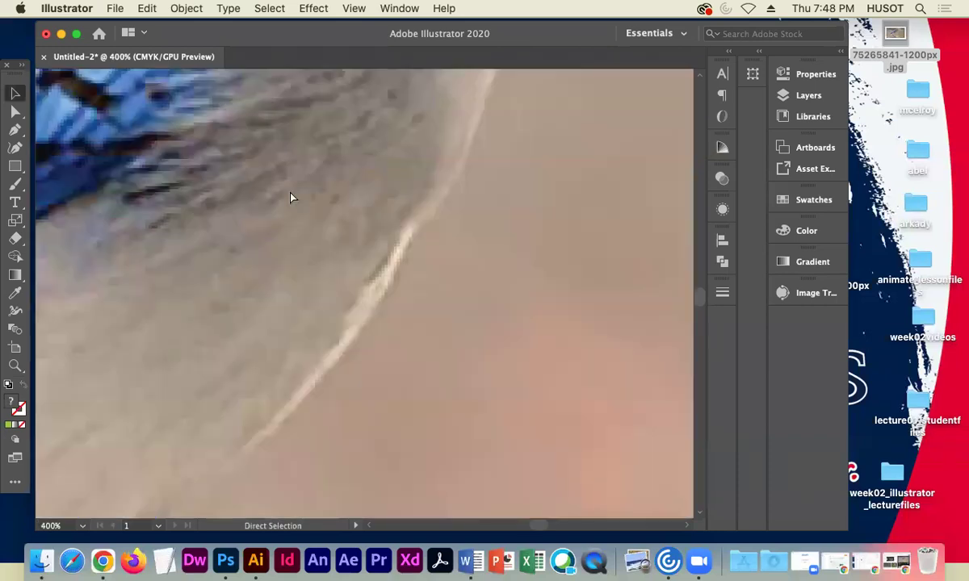
key(super+minus)
key(super+minus)
key(super+minus)
key(super+minus)
key(super+minus)
key(super+minus)
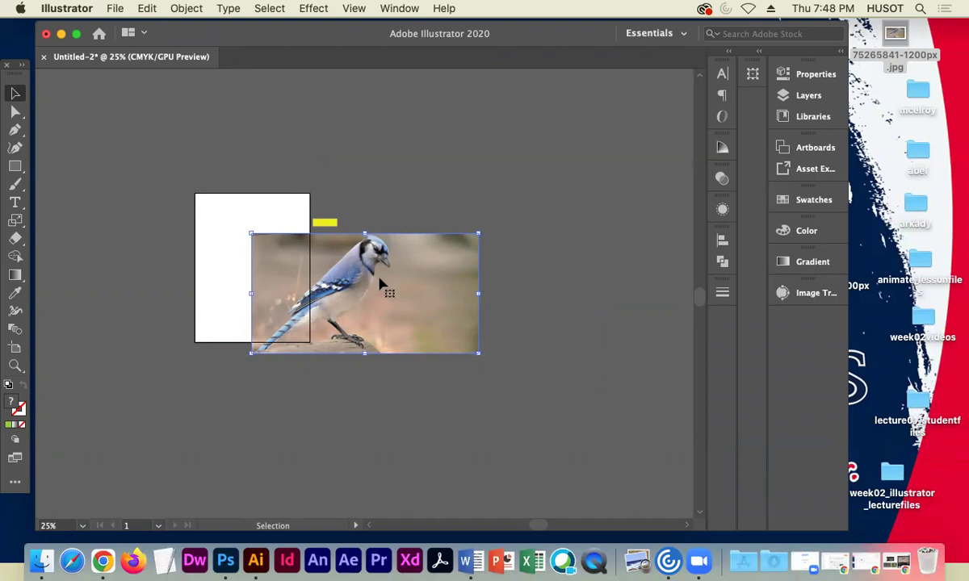
drag(390, 314, 292, 289)
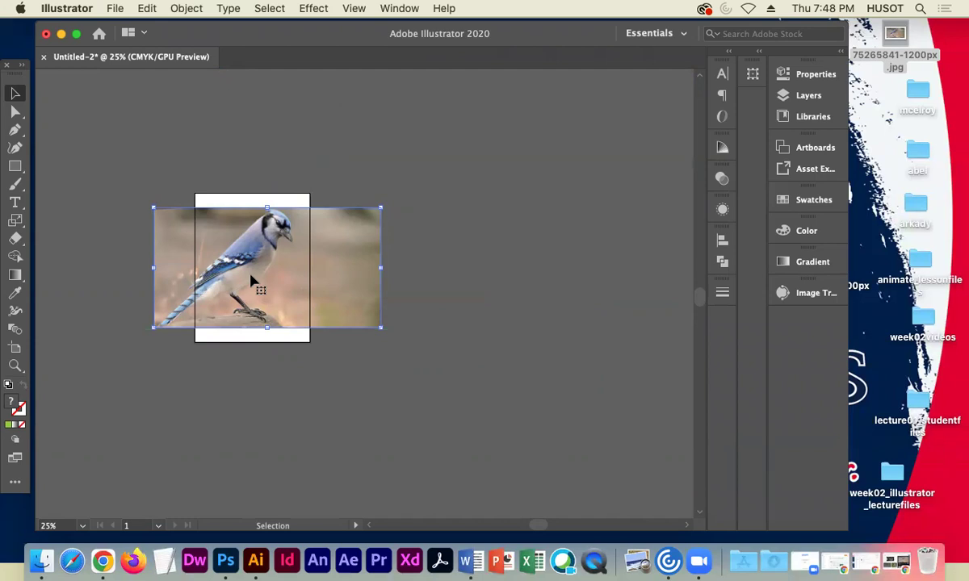
key(Delete)
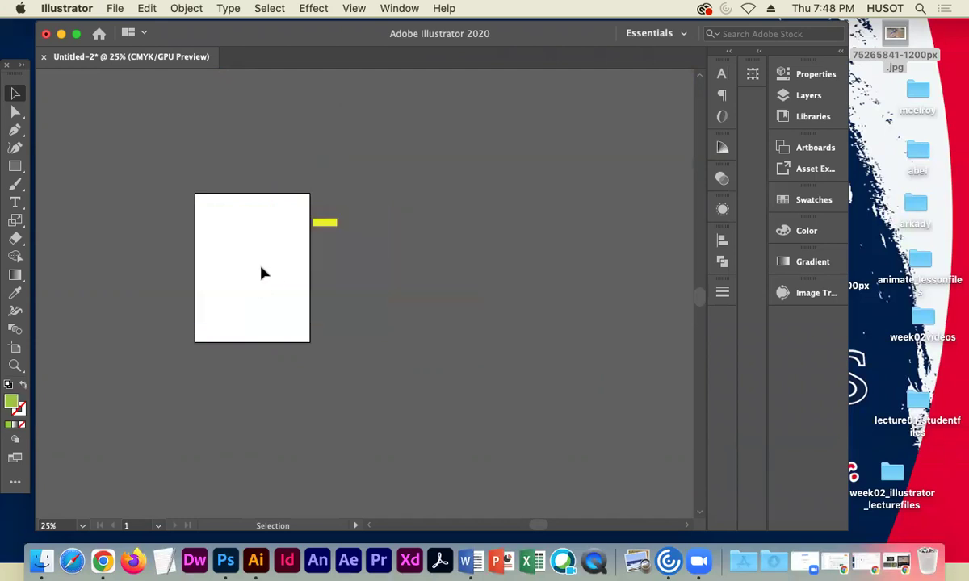
click(114, 8)
click(130, 246)
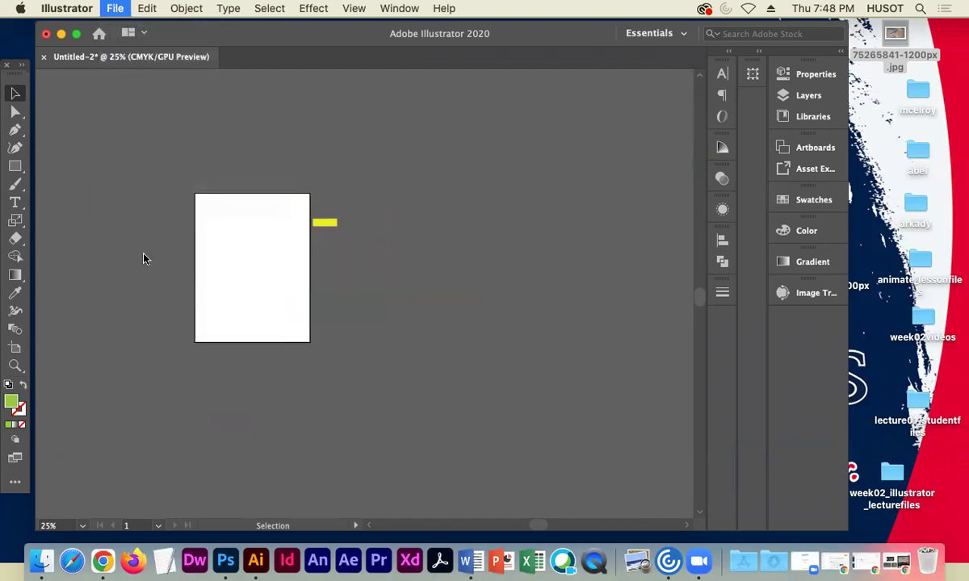
click(406, 137)
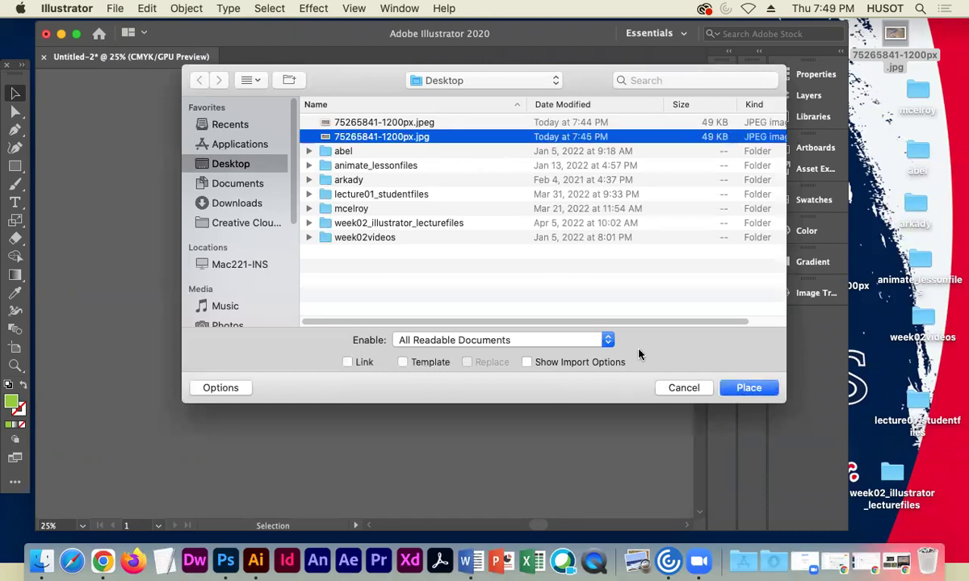
click(747, 388)
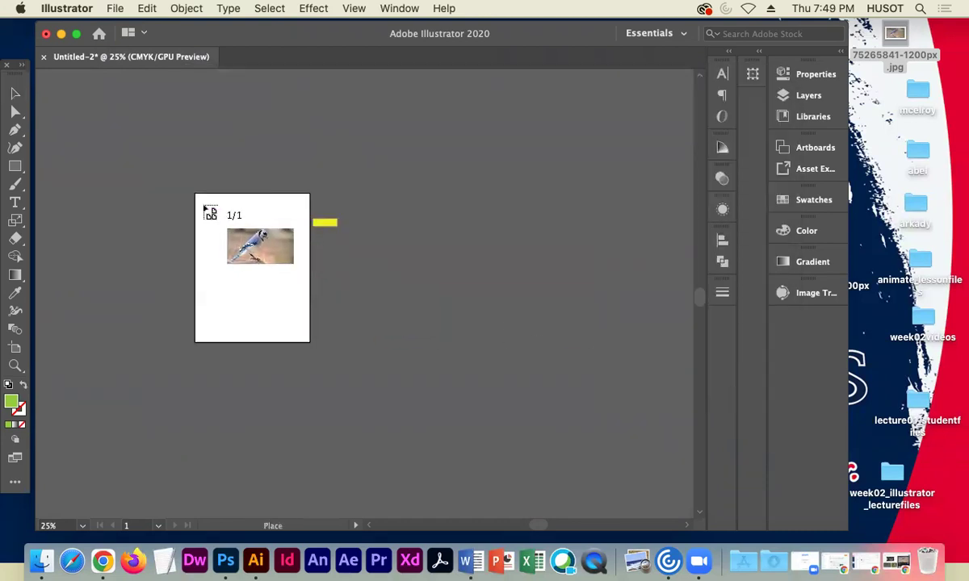
drag(283, 273, 306, 293)
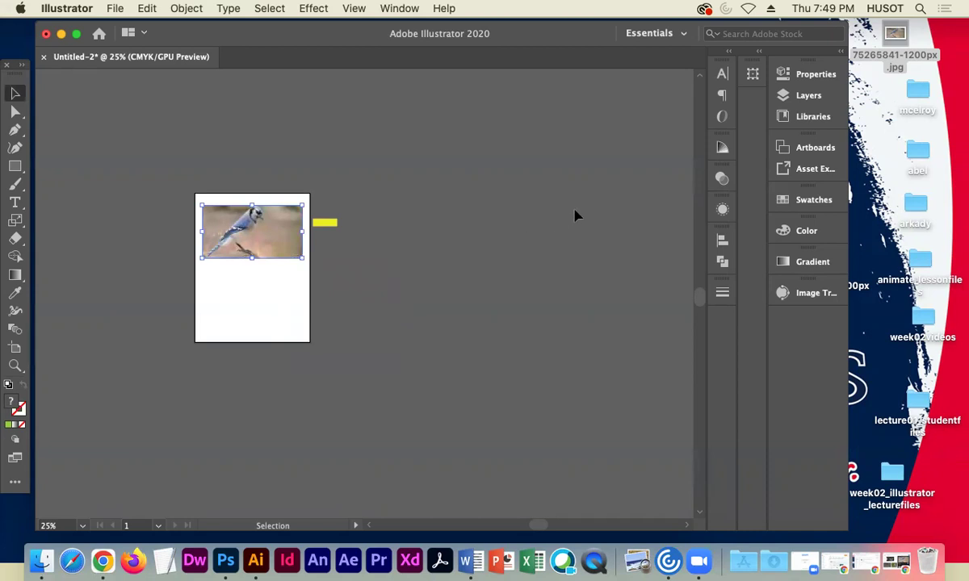
Bring the photo from the desktop straight into the drawing twice, moving the first copy beside the artboard and deleting each one
drag(888, 34, 351, 159)
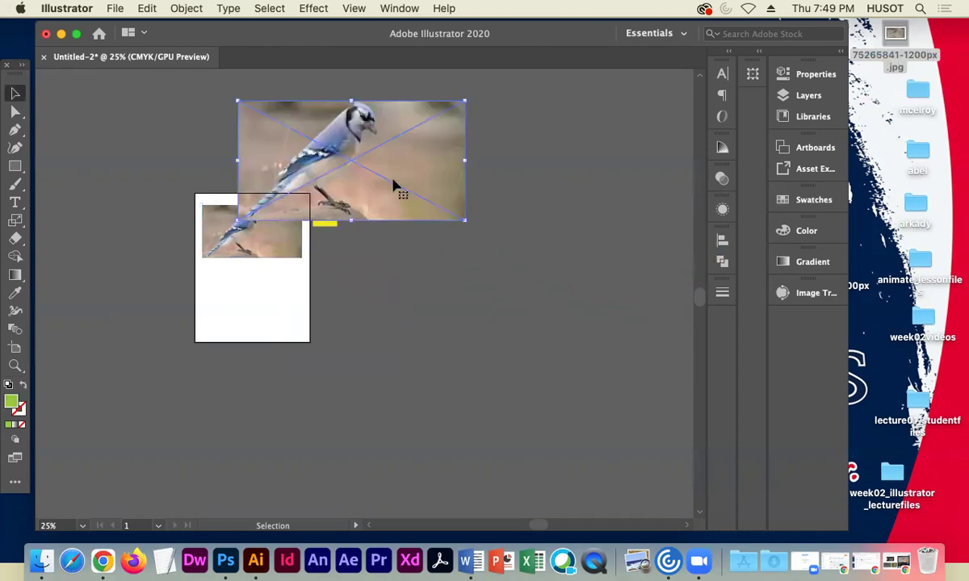
drag(394, 191, 525, 295)
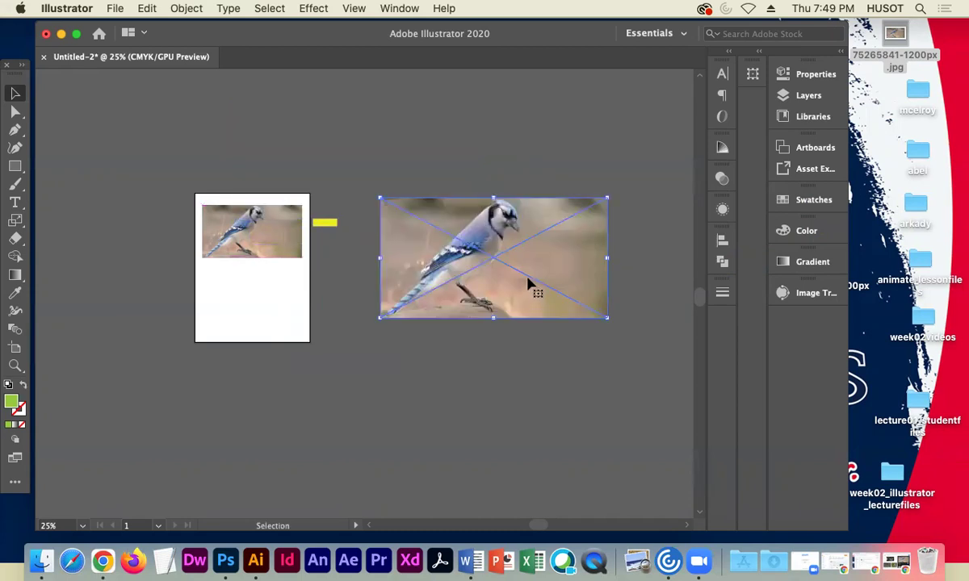
key(Delete)
drag(895, 34, 299, 350)
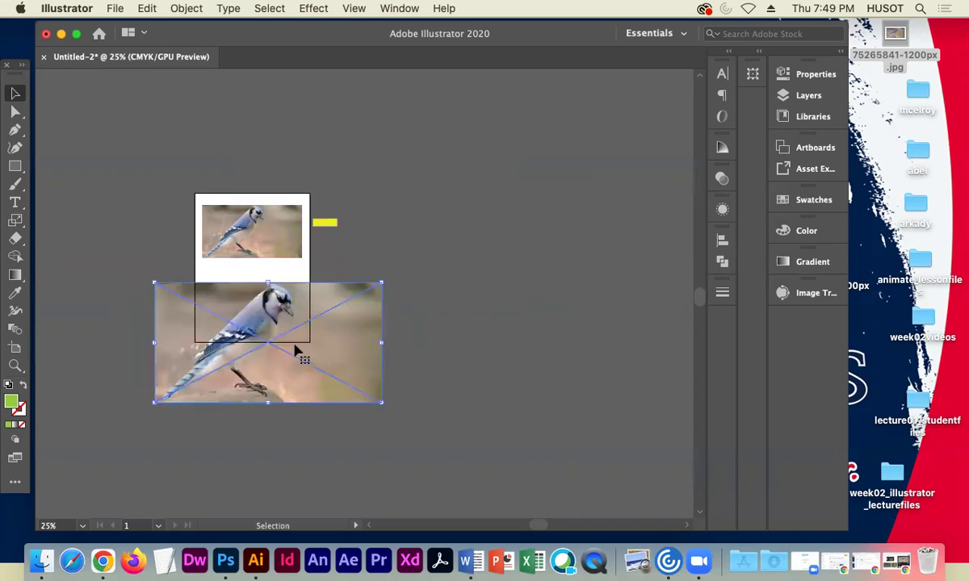
key(Delete)
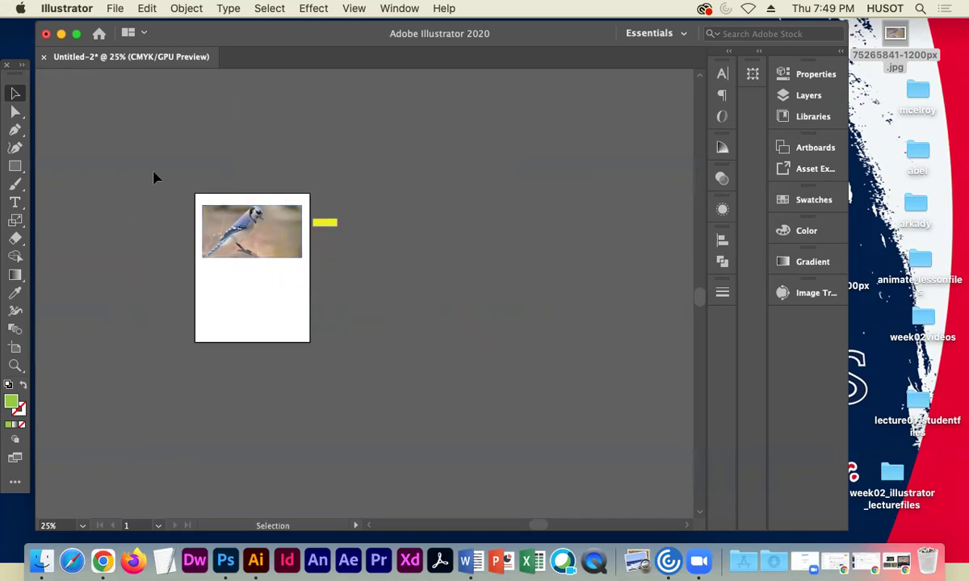
click(115, 8)
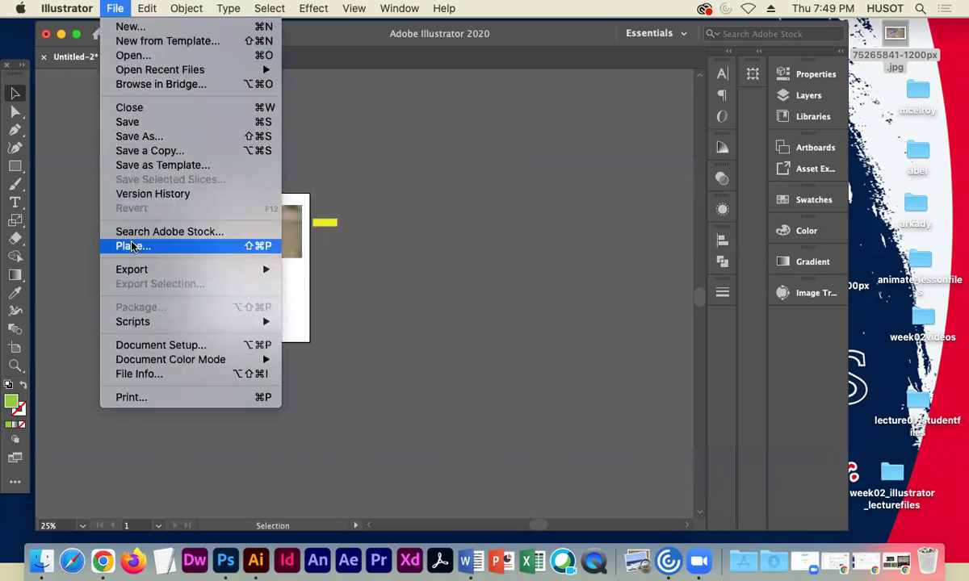
click(127, 243)
click(412, 137)
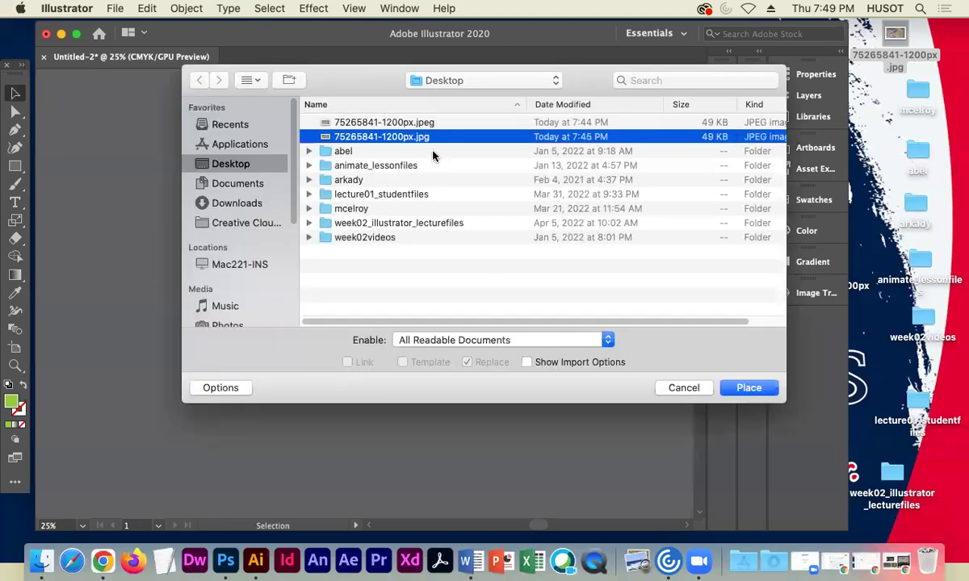
click(741, 388)
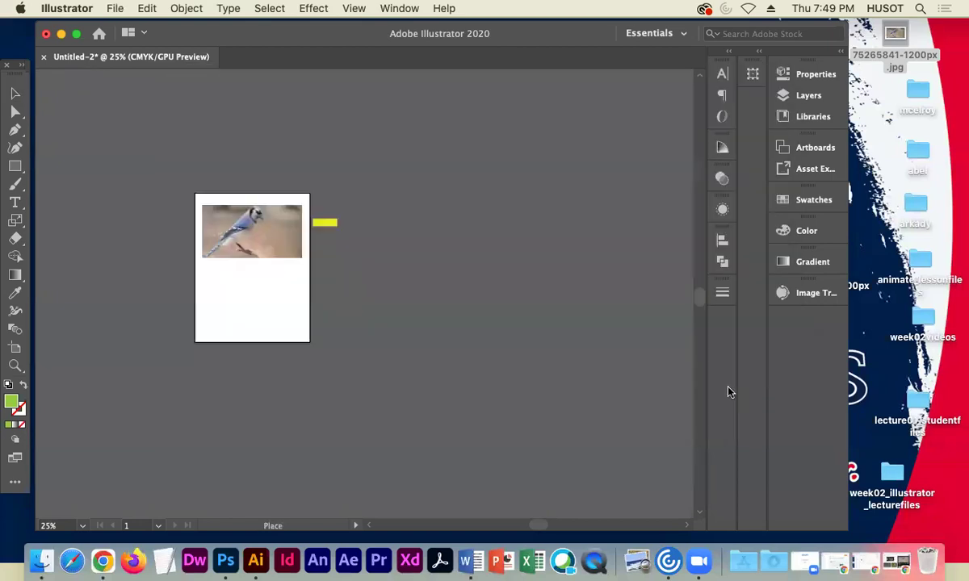
click(203, 285)
drag(400, 373, 615, 319)
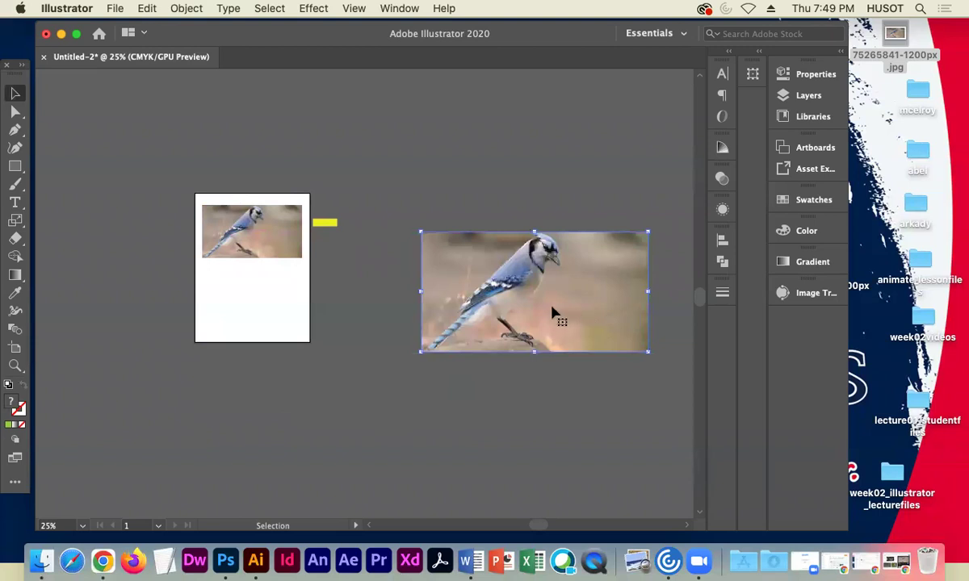
Delete the full-size photo beside the artboard and the scaled photo on it
key(Delete)
click(255, 212)
key(Delete)
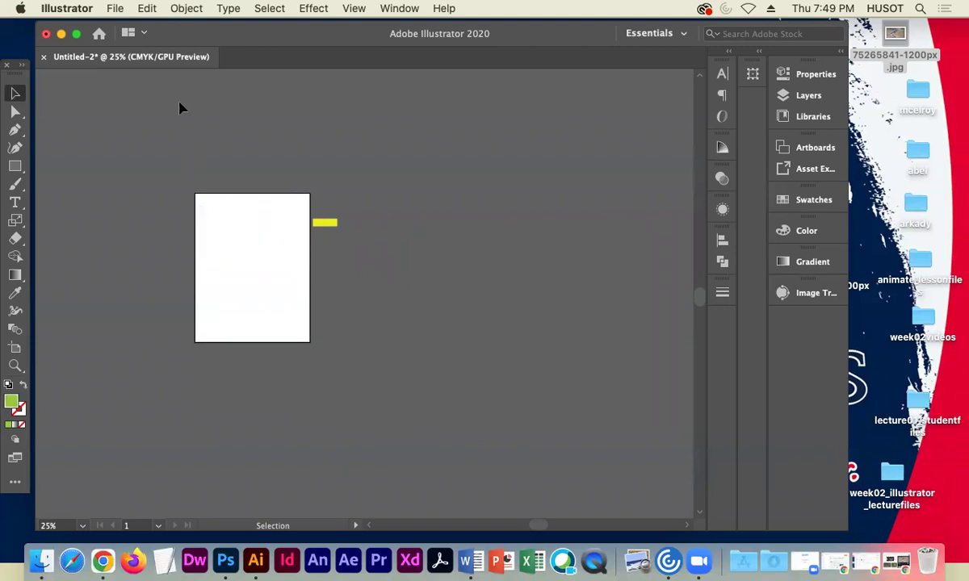
click(115, 8)
click(129, 245)
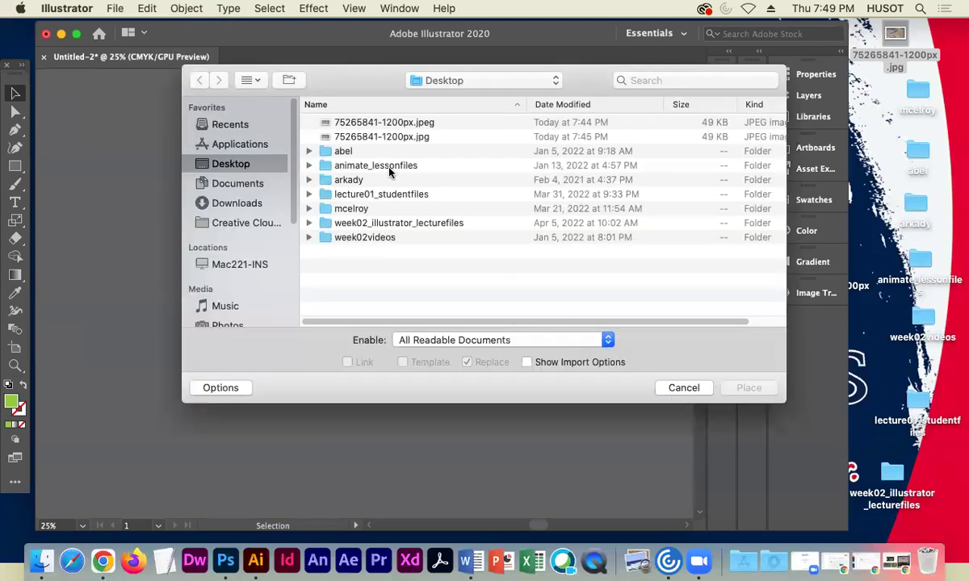
click(363, 136)
click(748, 388)
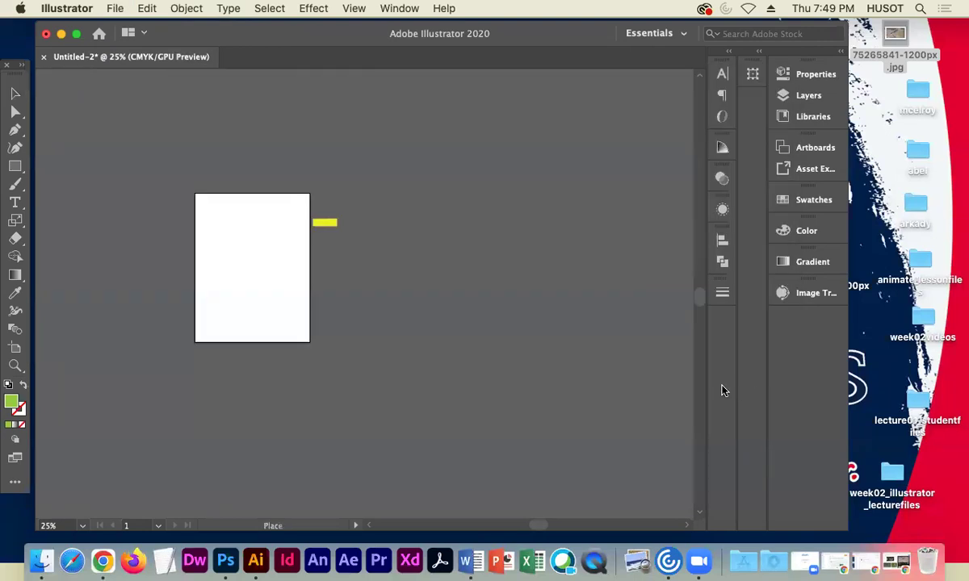
drag(198, 239, 302, 308)
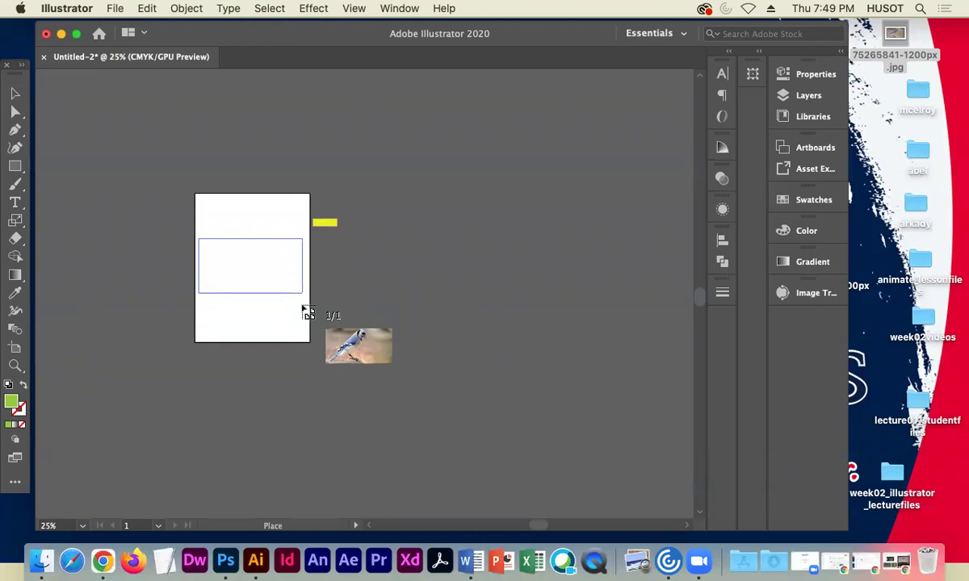
drag(303, 308, 303, 310)
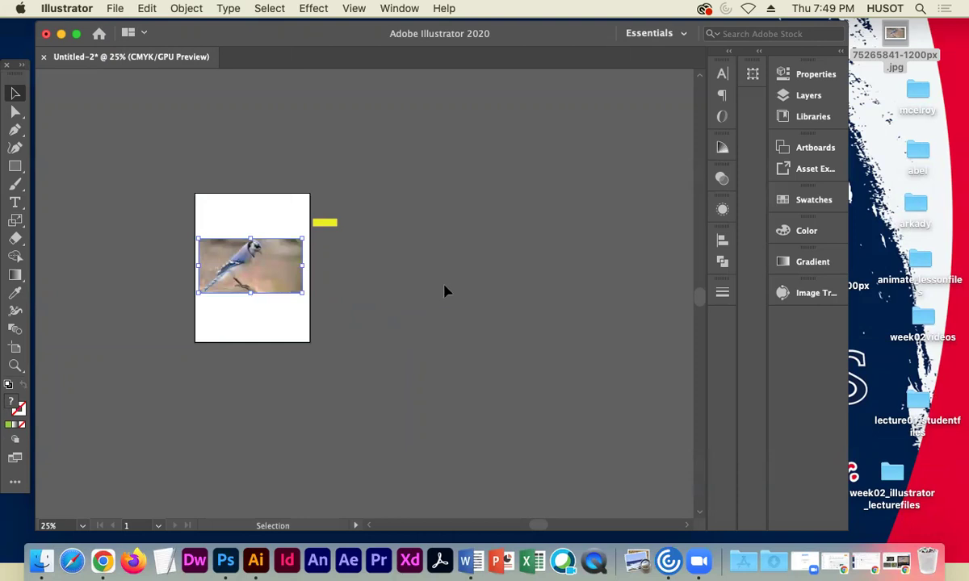
key(Delete)
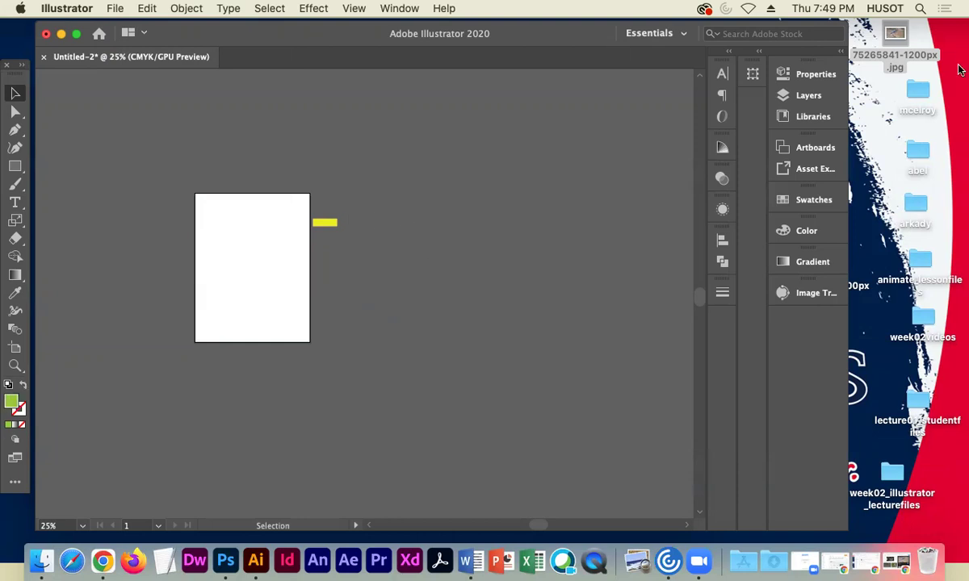
click(114, 8)
click(160, 234)
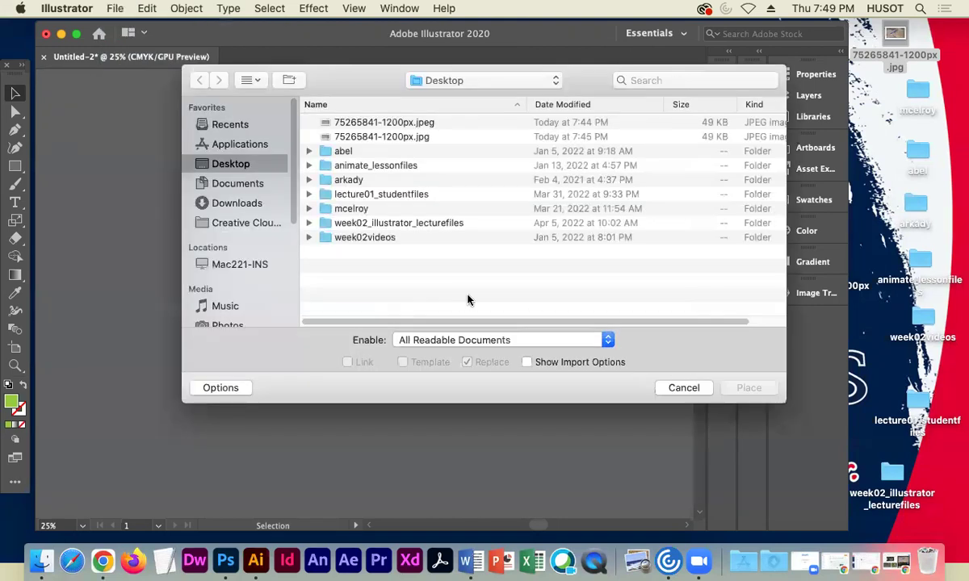
click(360, 136)
click(726, 388)
click(196, 252)
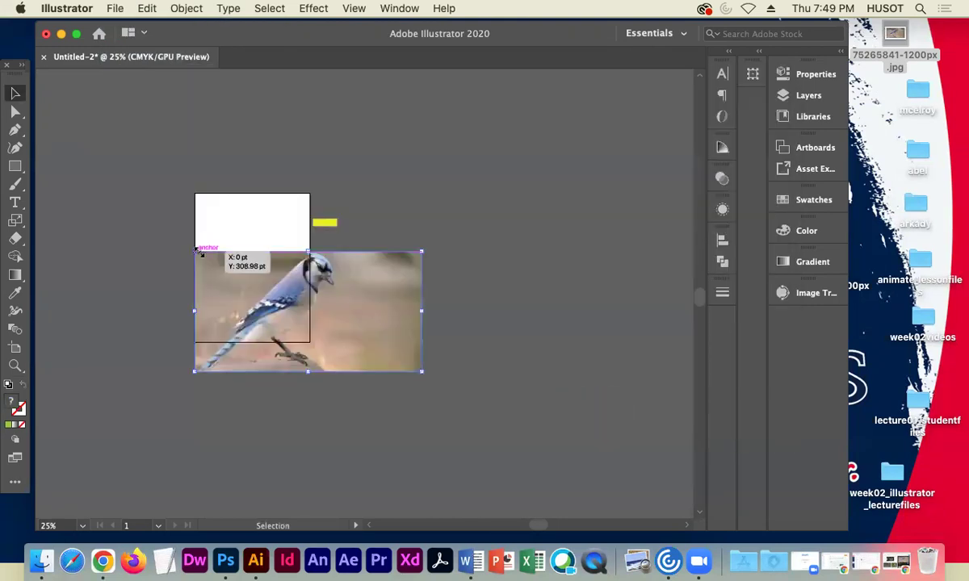
Try resizing the placed bird photo from its corner, both proportionally and with its proportions distorted
drag(420, 372, 314, 298)
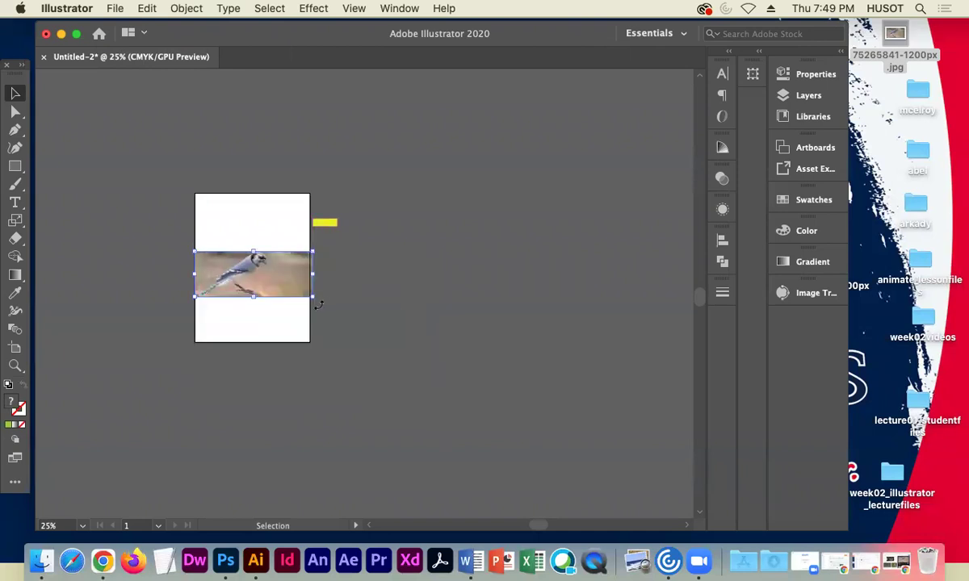
key(super+z)
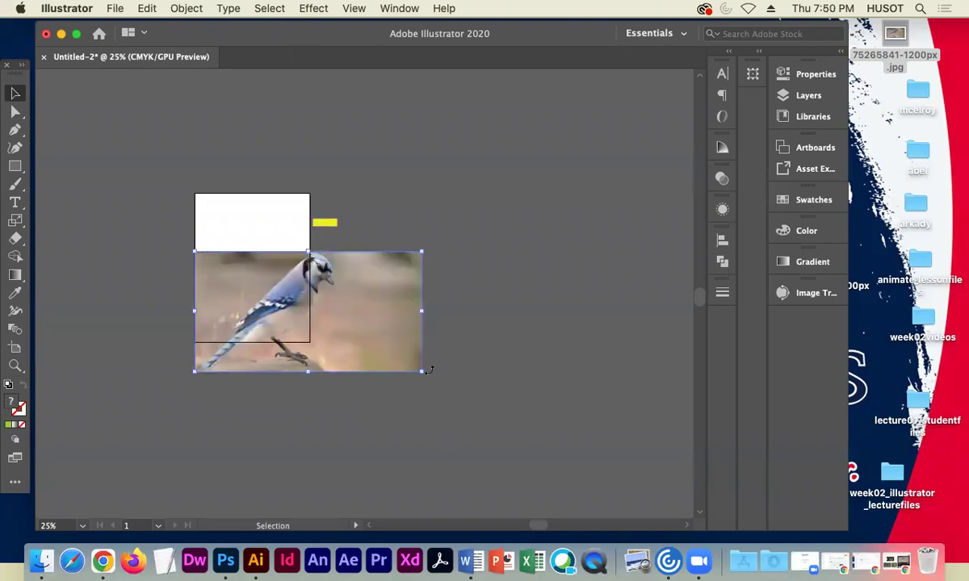
drag(423, 371, 396, 294)
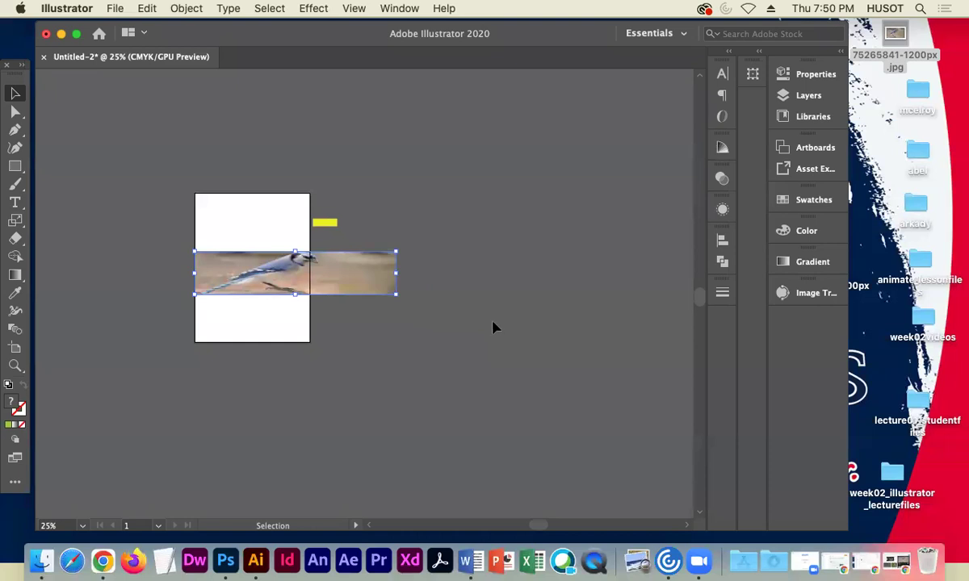
drag(396, 294, 303, 335)
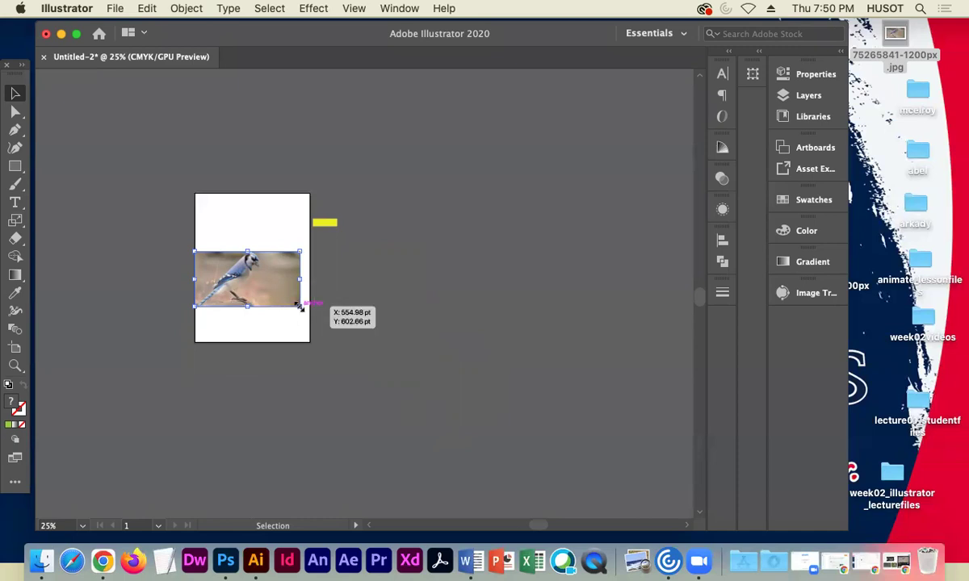
Scale the bird photo proportionally to about the artboard's width and reposition it over the middle of the artboard
drag(298, 306, 461, 431)
drag(395, 352, 354, 331)
drag(423, 373, 276, 279)
click(411, 302)
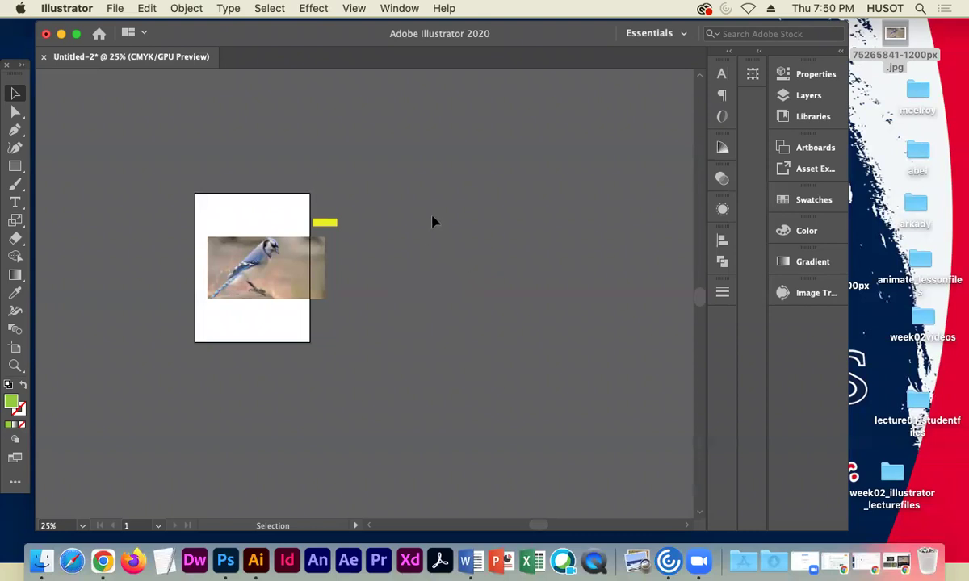
Move the bird photo so its left edge meets the artboard's left edge
key(super+equal)
key(super+equal)
key(super+equal)
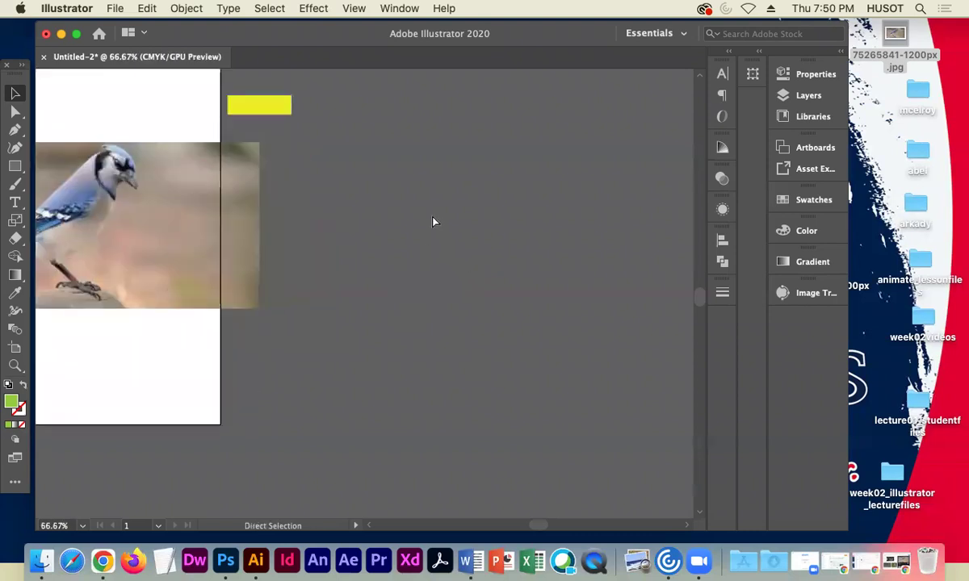
drag(147, 218, 380, 290)
key(super+equal)
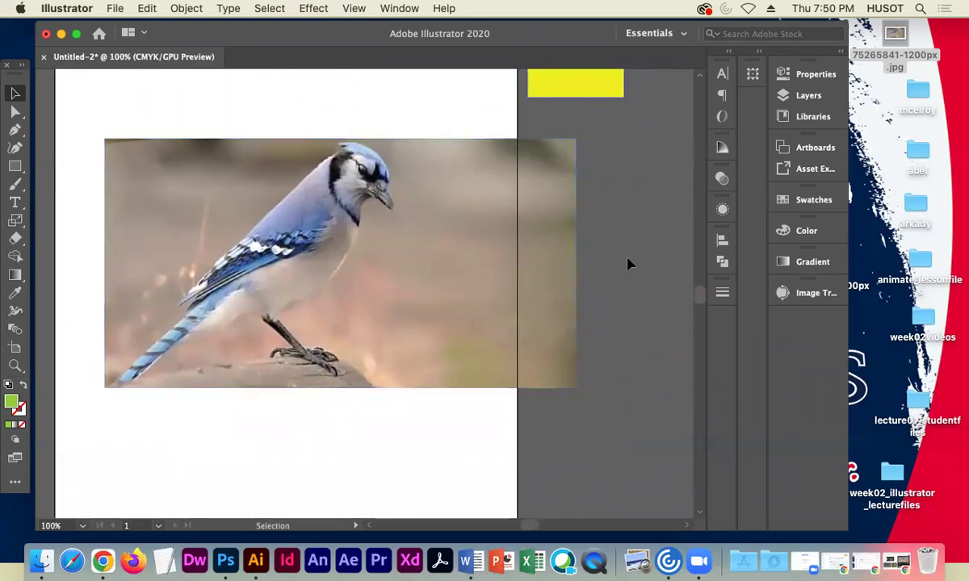
drag(435, 266, 377, 253)
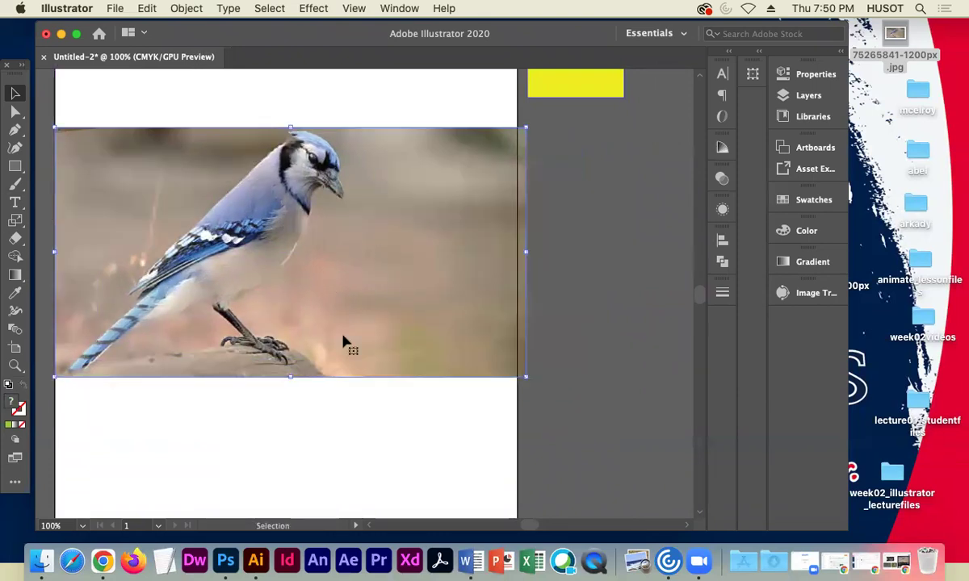
Shrink the bird photo proportionally to fit inside the artboard and position it with even side margins
drag(525, 376, 417, 318)
drag(324, 252, 364, 270)
click(586, 285)
click(360, 244)
drag(447, 210, 379, 202)
click(549, 234)
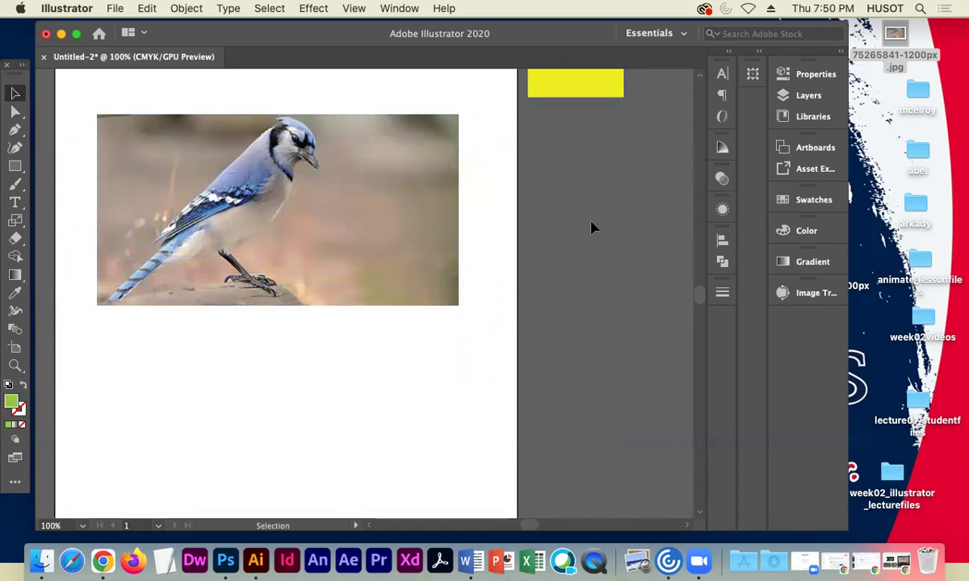
mouse_move(315, 275)
mouse_down()
mouse_move(320, 288)
mouse_move(315, 281)
mouse_up()
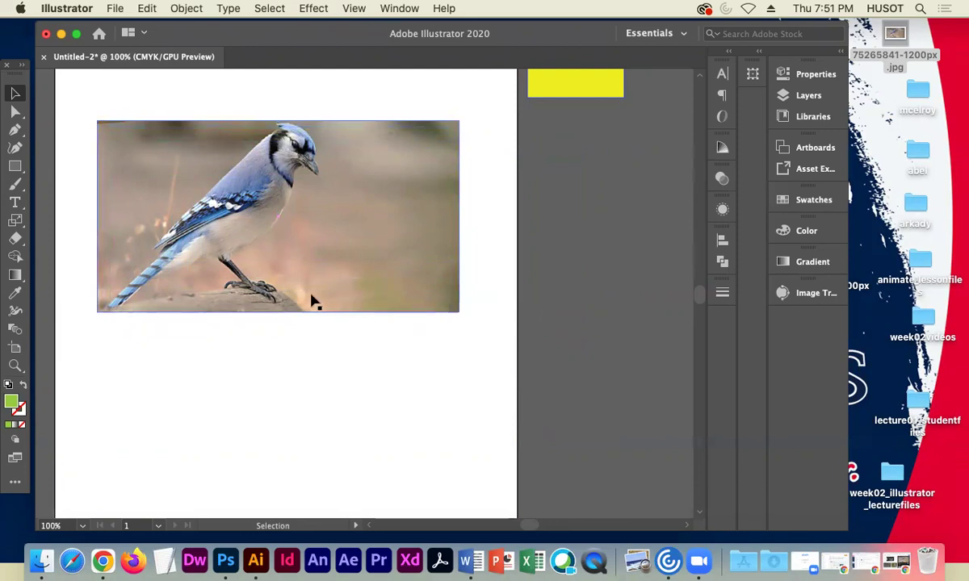
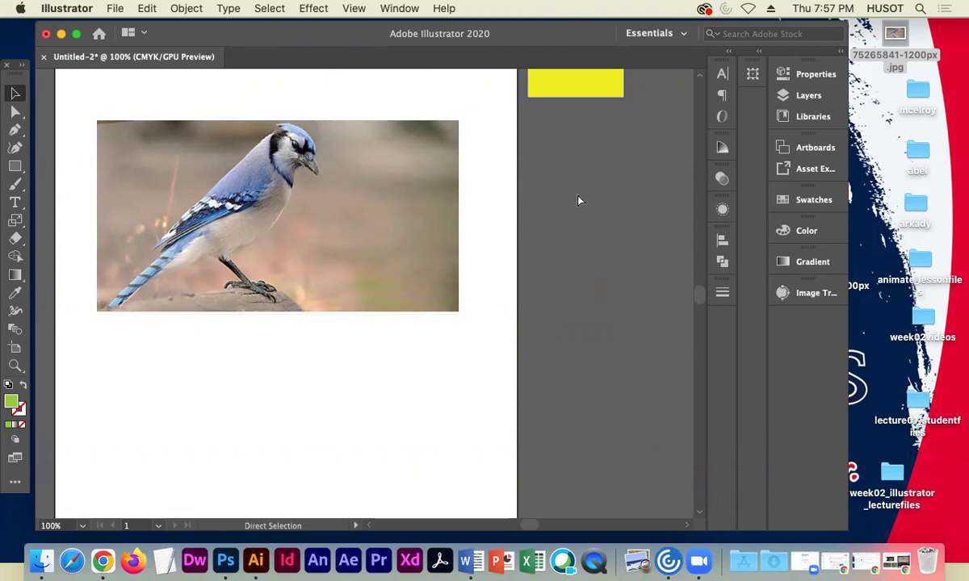
Magnify the bird photo to examine its detail, ending at a 150% view with nothing selected
click(402, 151)
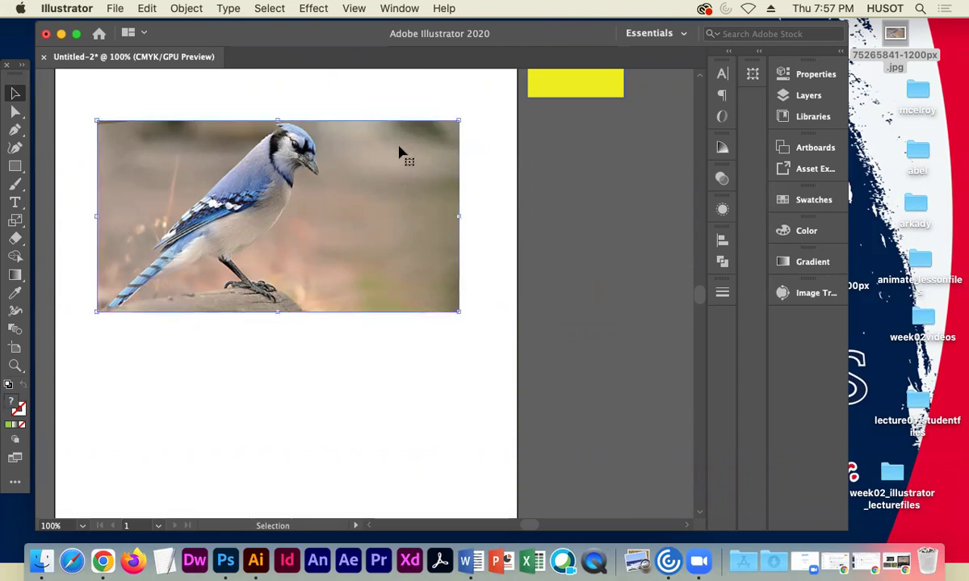
key(super+equal)
key(super+equal)
key(super+equal)
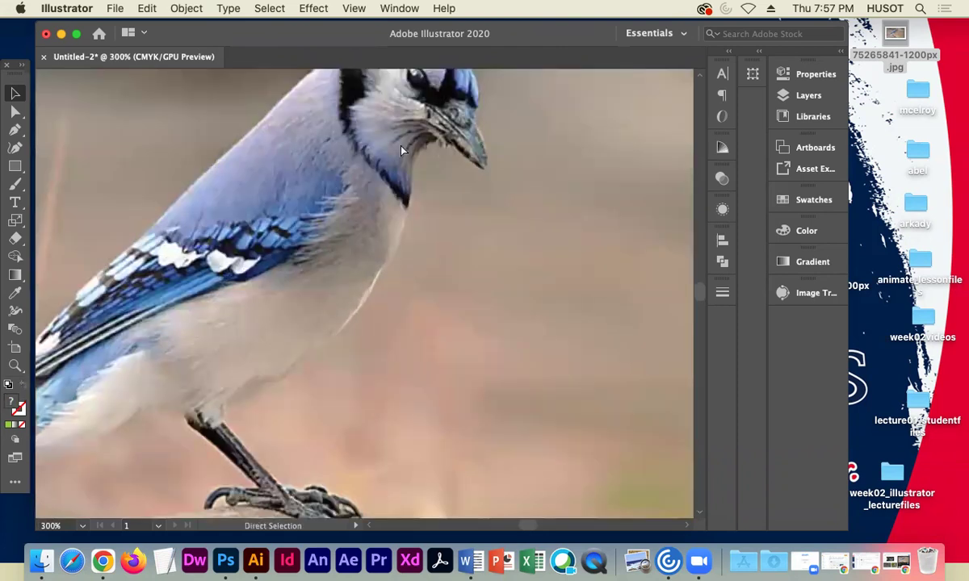
key(super+minus)
key(super+minus)
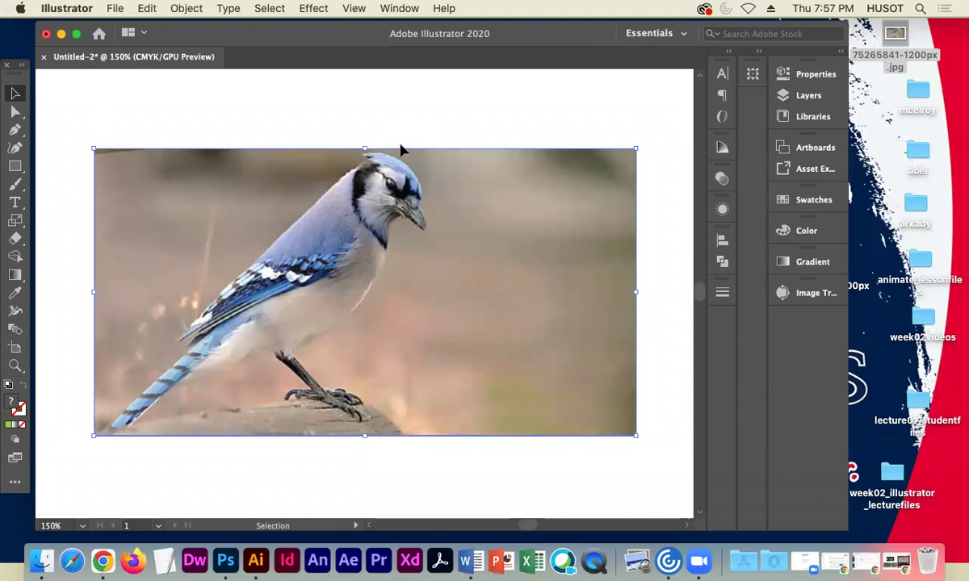
click(196, 129)
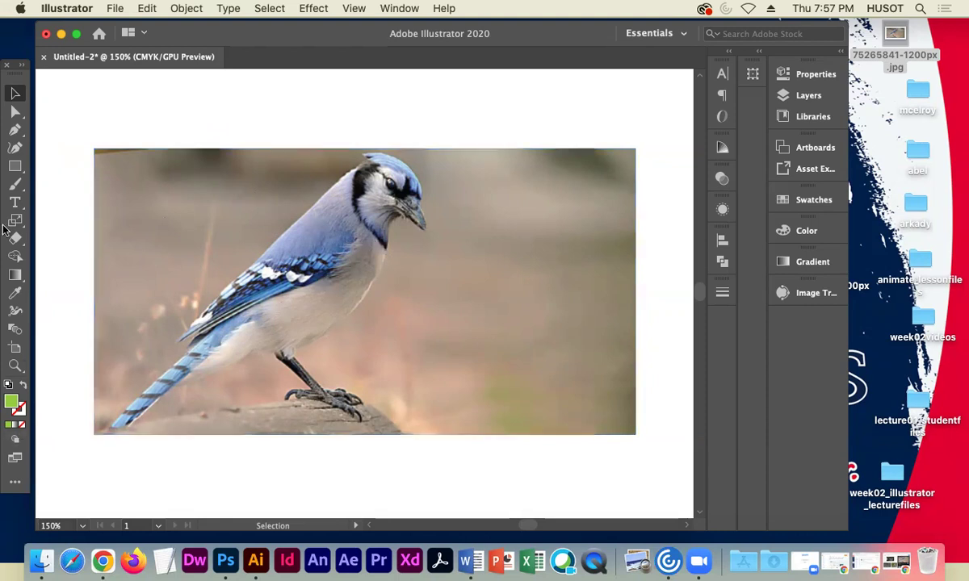
Try drawing a freeform Pen tool shape with the green fill over the bird's body, and delete the shape
click(15, 129)
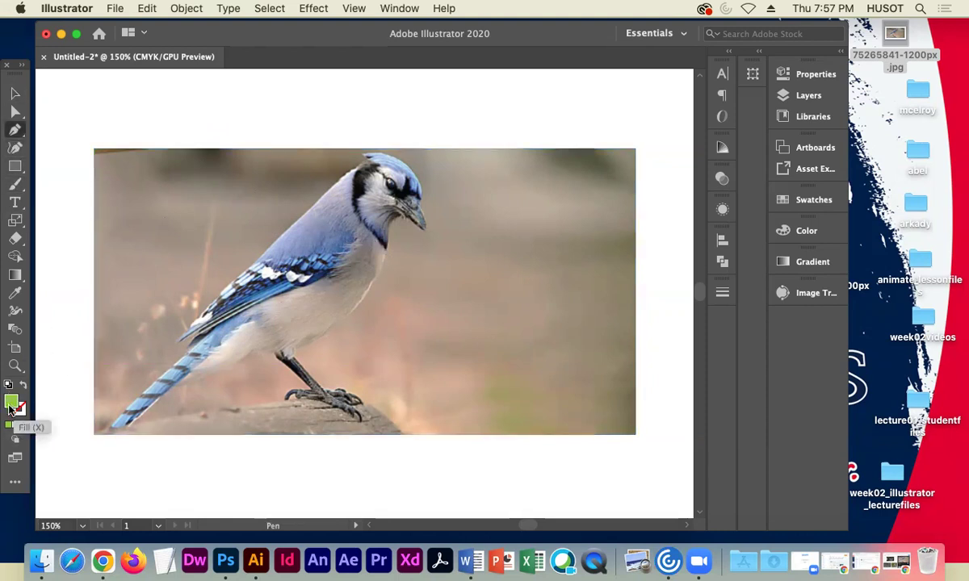
click(264, 240)
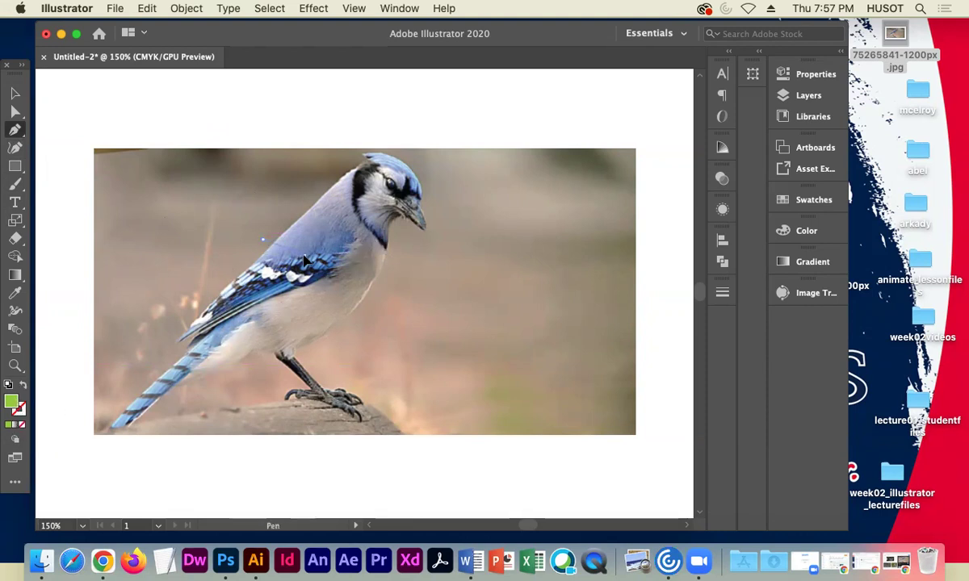
click(302, 256)
click(294, 308)
click(277, 308)
click(208, 304)
click(206, 257)
click(236, 240)
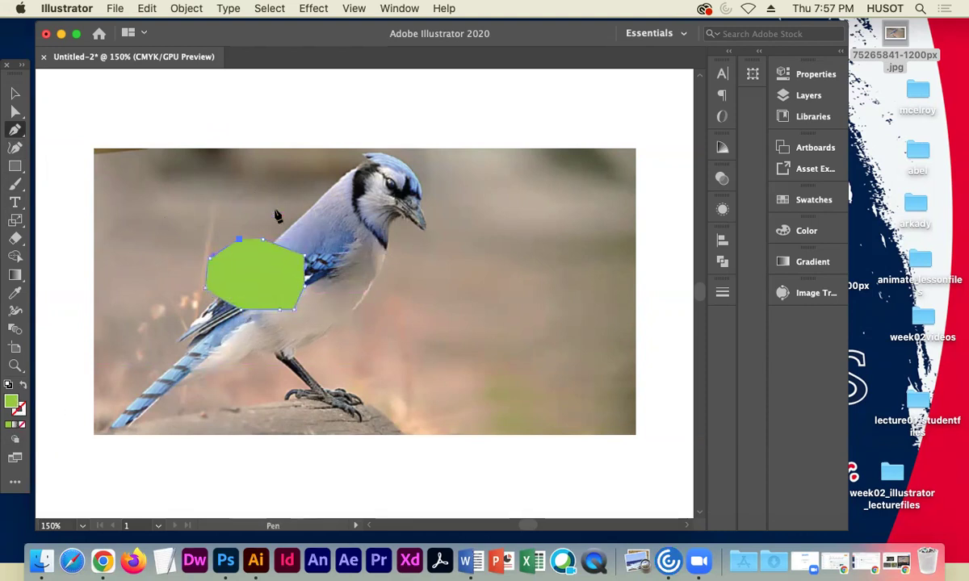
click(263, 211)
click(310, 208)
click(360, 229)
click(385, 249)
click(396, 274)
click(373, 302)
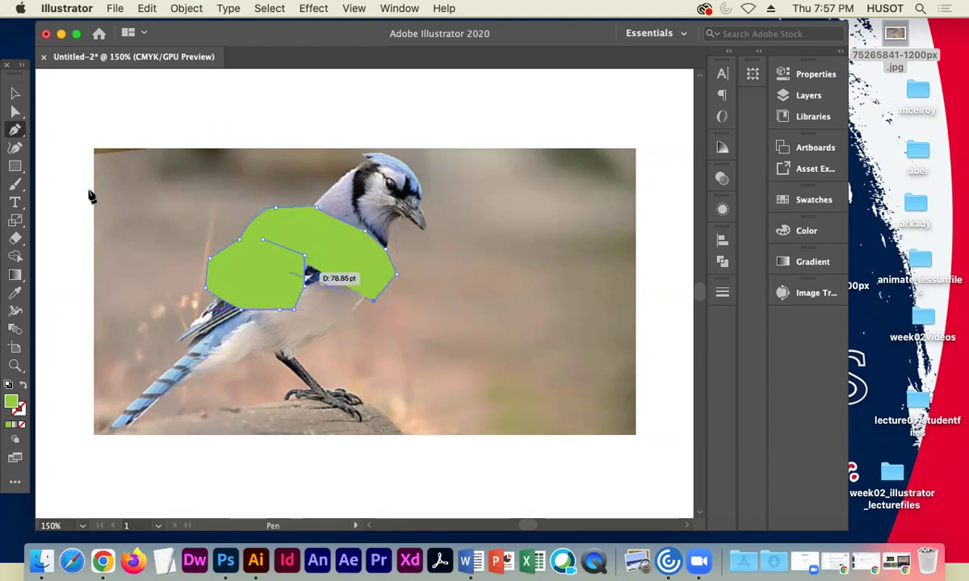
click(14, 95)
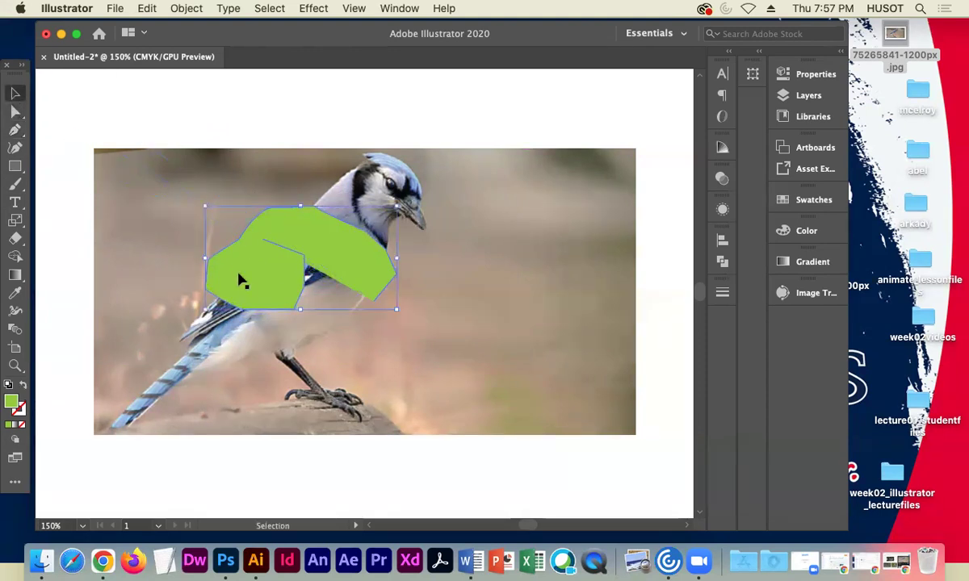
key(Delete)
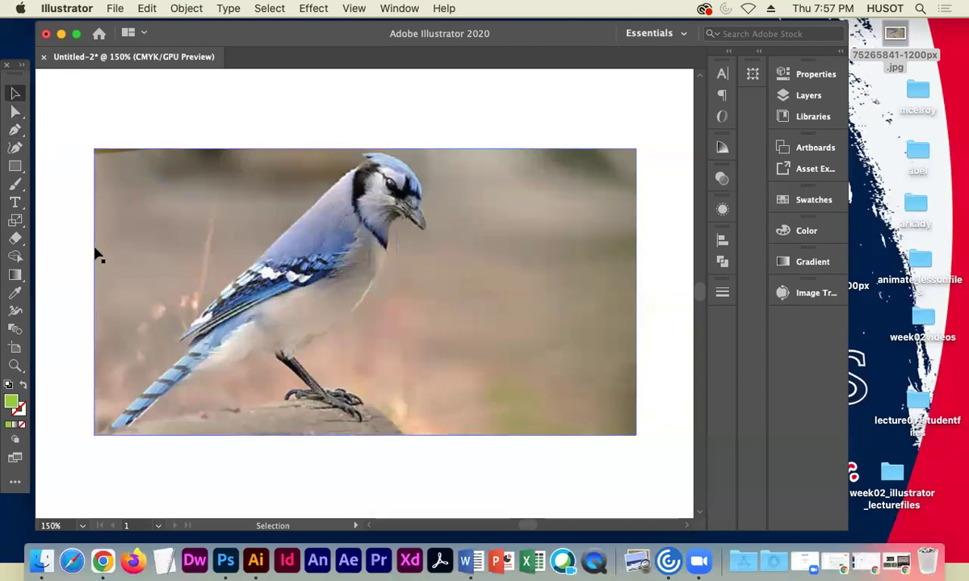
Set the Pen tool's colours to no fill and a black stroke (C 0, M 0, Y 0, K 100)
click(14, 130)
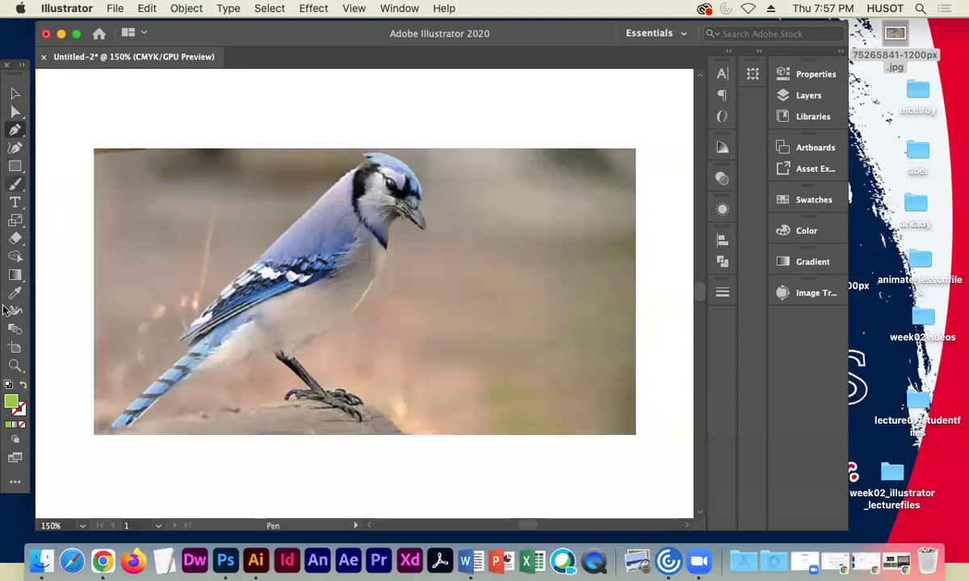
click(13, 405)
click(23, 428)
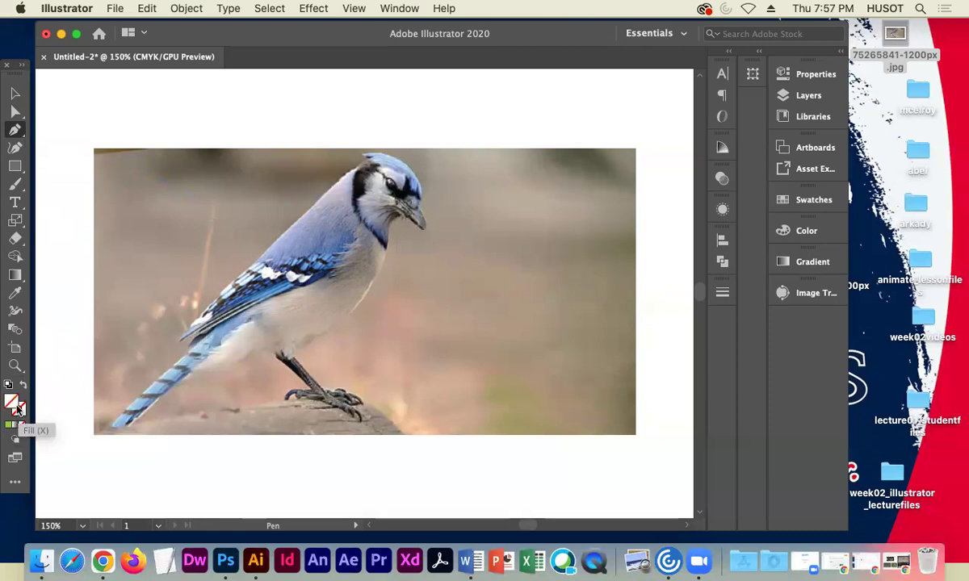
click(23, 426)
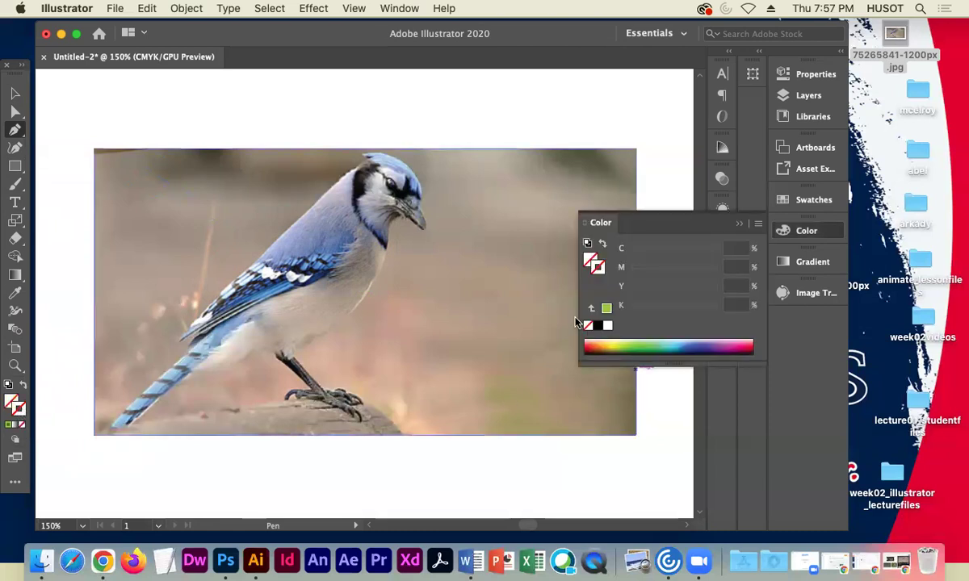
key(x)
click(597, 327)
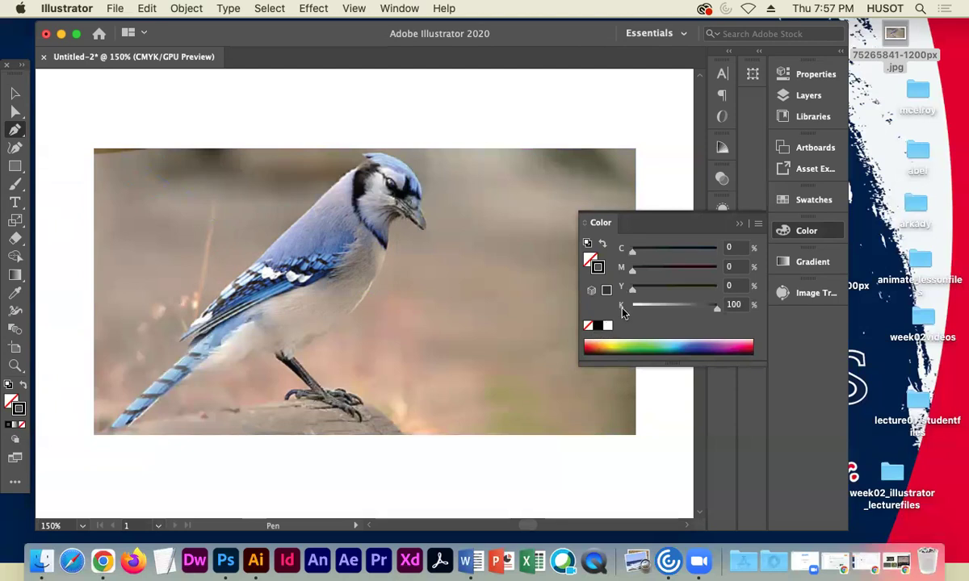
click(743, 225)
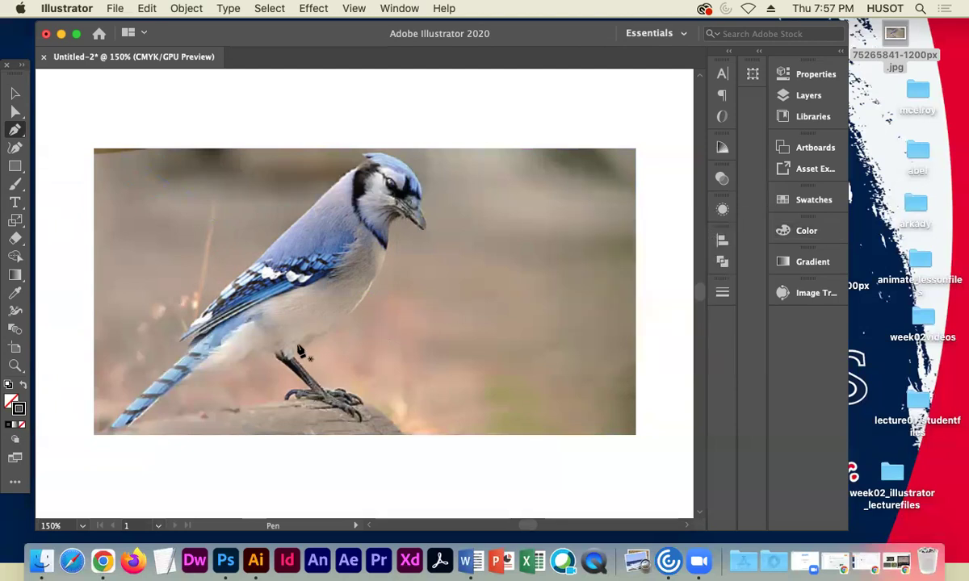
click(12, 402)
click(19, 410)
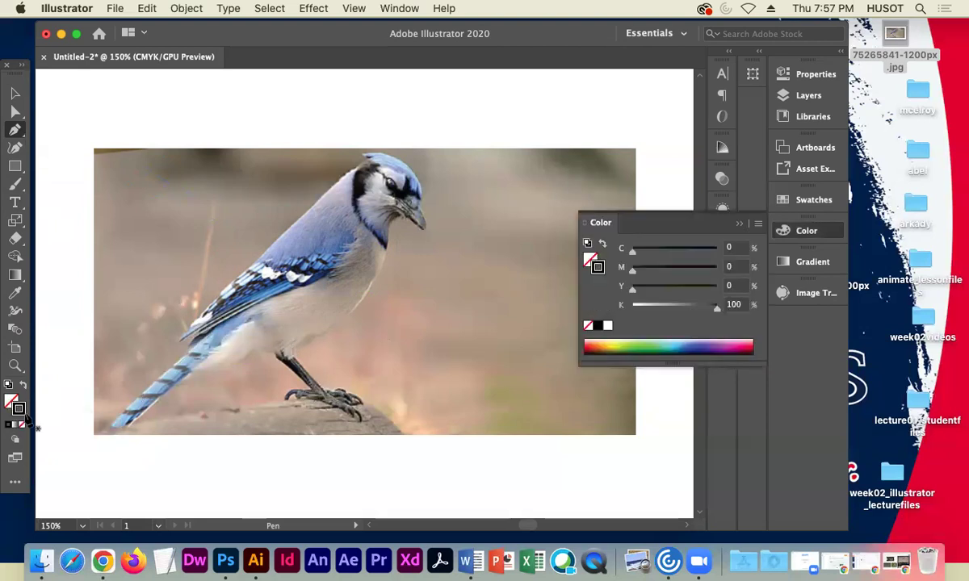
click(740, 224)
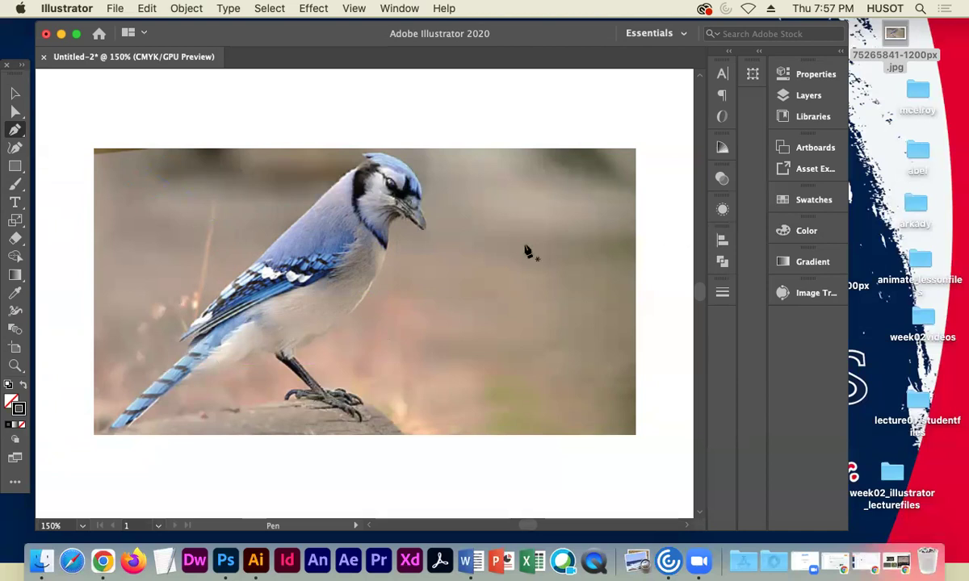
Trace the bird's back and crown with the Pen tool, from the top of the wing up to the forehead
click(268, 255)
click(259, 252)
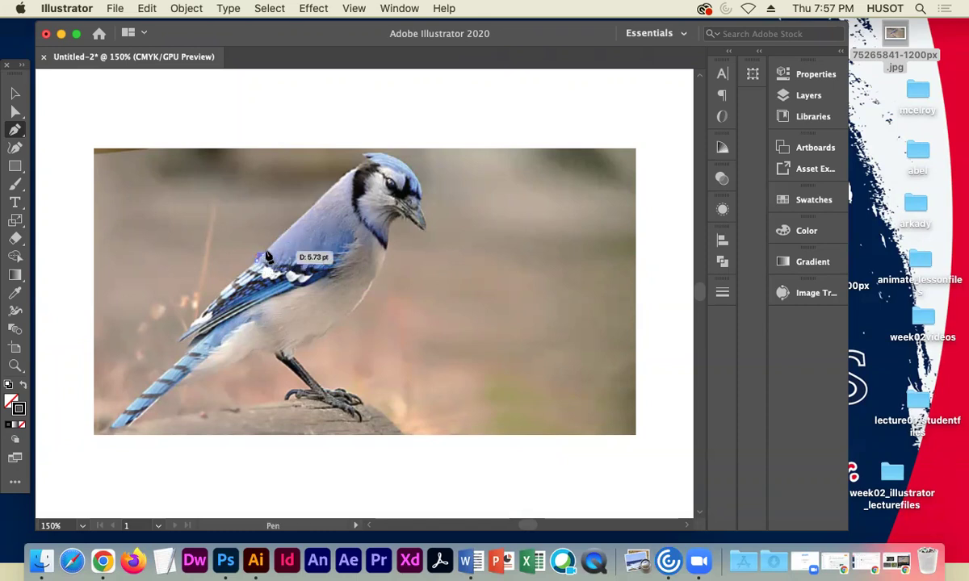
drag(273, 253, 310, 214)
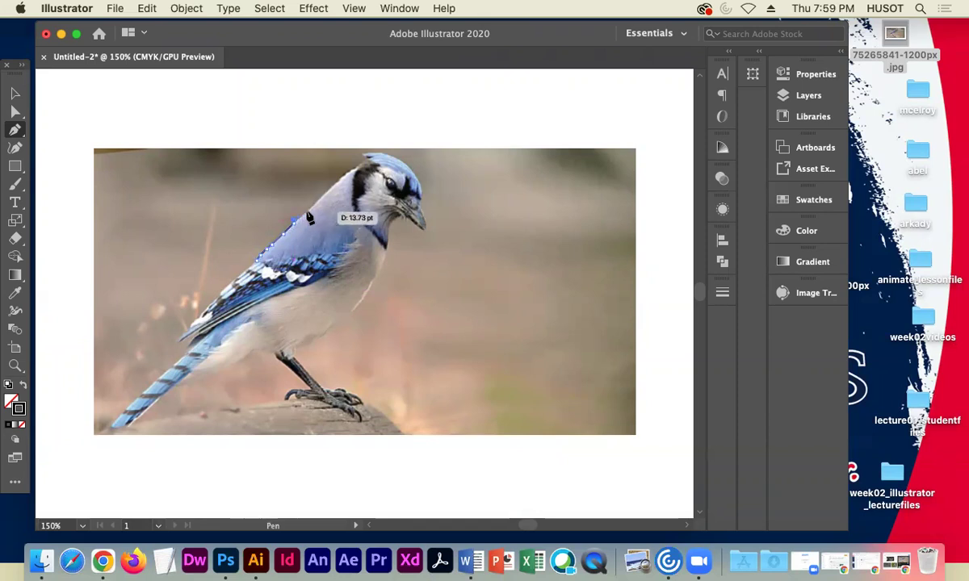
drag(309, 214, 420, 182)
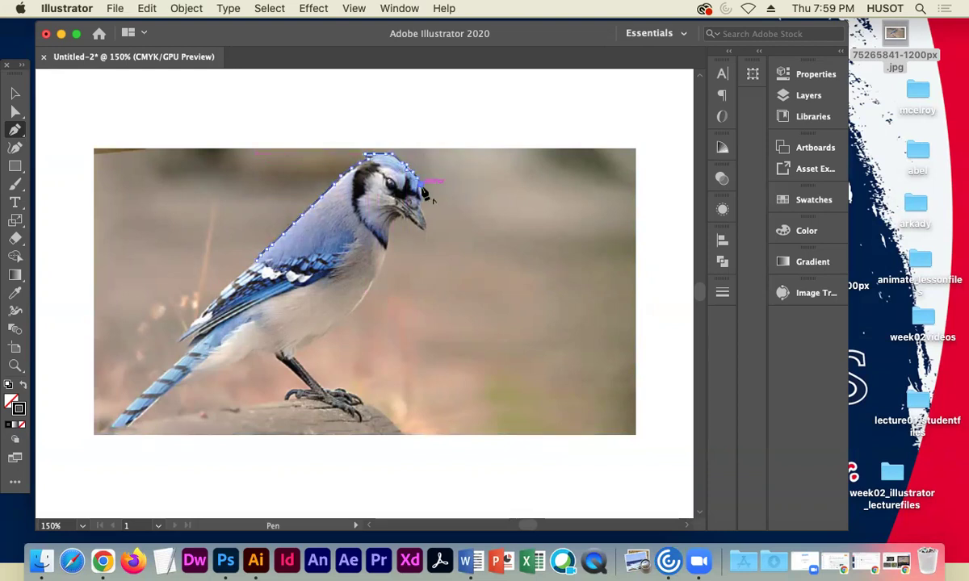
Continue the pen outline at 300% zoom around the beak, throat and breast, then down the belly to the leg
key(super+equal)
drag(383, 293, 372, 350)
mouse_move(378, 387)
mouse_down()
mouse_move(376, 395)
mouse_move(359, 382)
mouse_up()
click(323, 355)
drag(301, 377, 386, 216)
key(space)
drag(374, 258, 377, 266)
drag(331, 334, 264, 393)
click(264, 393)
mouse_move(221, 418)
mouse_down()
mouse_move(232, 415)
mouse_move(203, 433)
mouse_move(212, 408)
mouse_up()
Continue the pen outline down the front of the leg and around the claws
scroll(347, 251, down, 5)
scroll(347, 250, left, 4)
drag(336, 254, 335, 280)
drag(396, 335, 348, 359)
drag(339, 345, 372, 339)
super+click(347, 299)
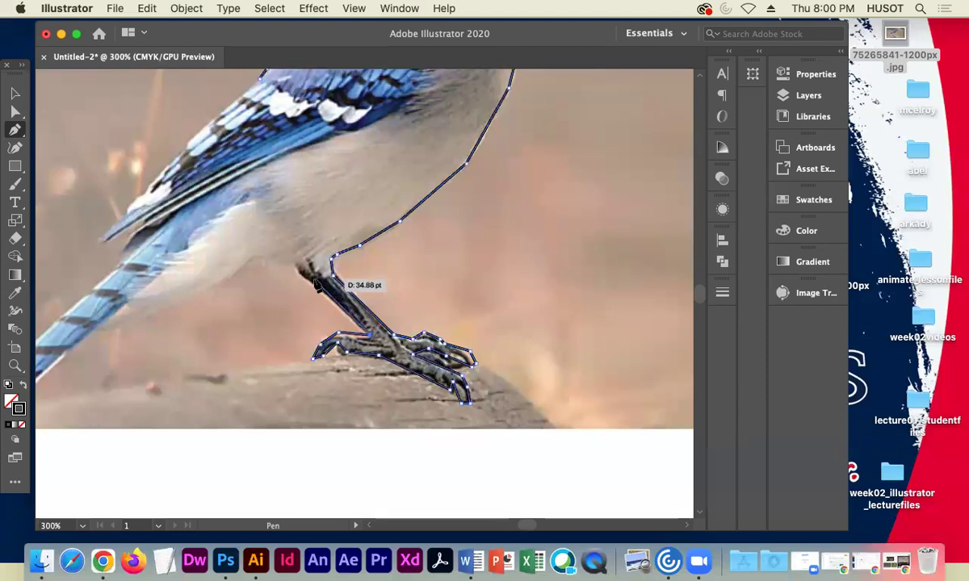
Continue the pen outline up the back of the leg and along the rear underside toward the tail
click(313, 284)
click(244, 260)
click(209, 284)
click(168, 302)
click(146, 315)
scroll(143, 331, left, 10)
scroll(142, 331, down, 2)
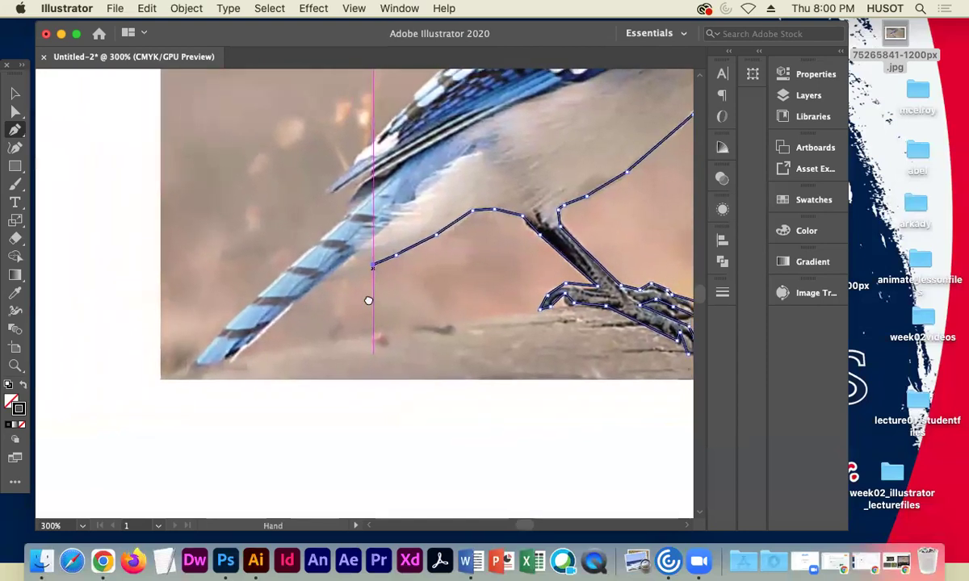
Extend the pen outline along the tail's lower edge, around its tip and partway up its upper edge
click(352, 274)
click(331, 279)
click(290, 316)
click(245, 356)
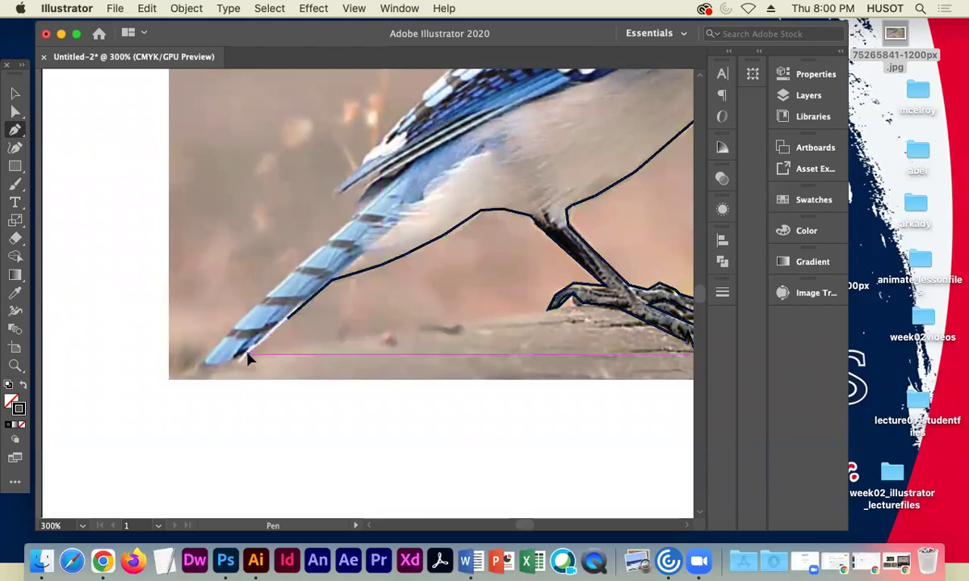
click(202, 361)
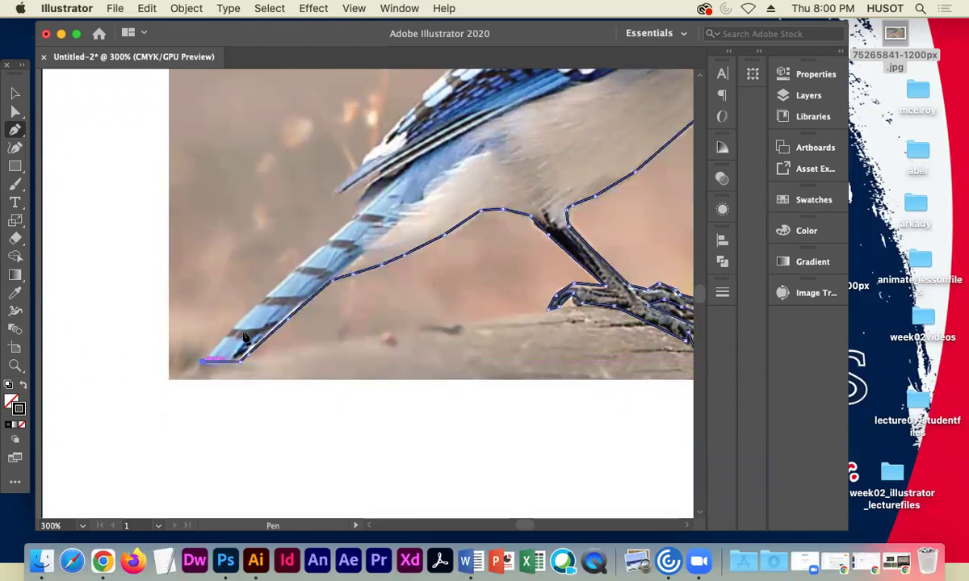
click(286, 280)
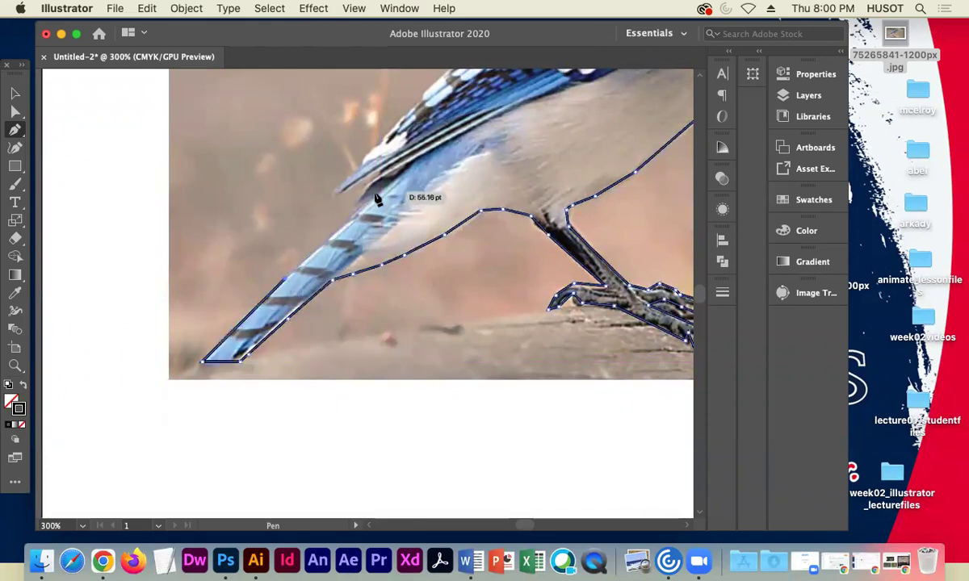
Trace the wing tips and the wing's upper edge, closing the pen outline at its starting point
click(365, 191)
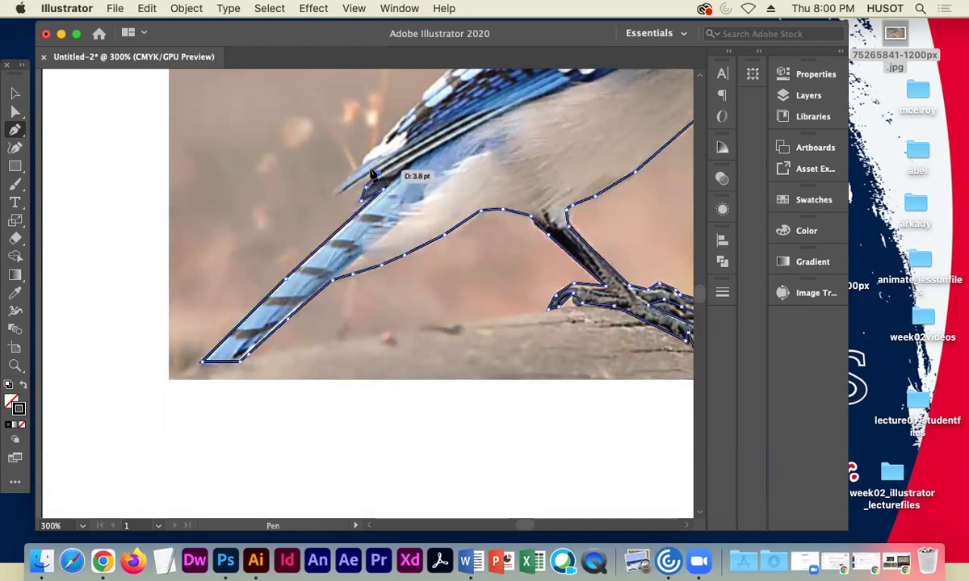
click(331, 193)
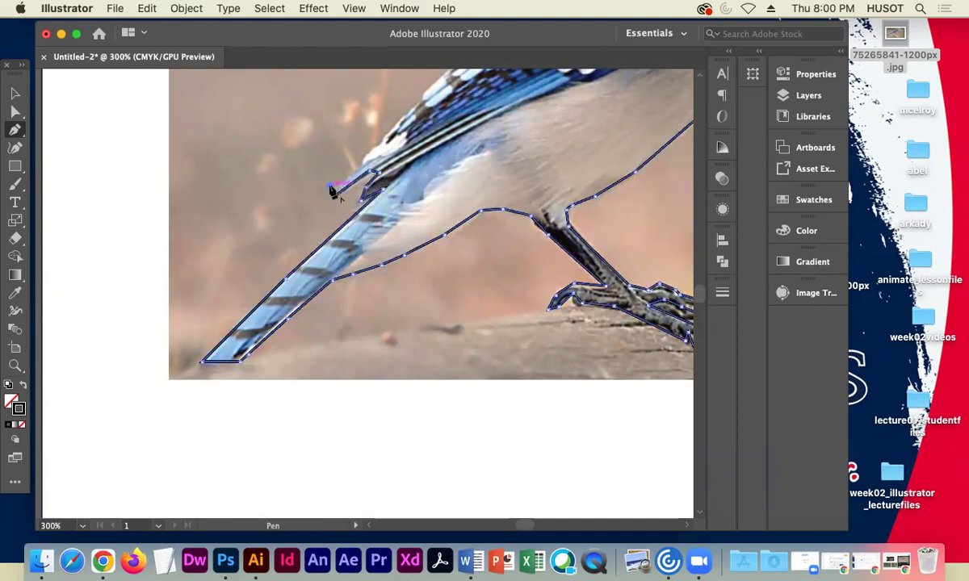
drag(364, 172, 251, 386)
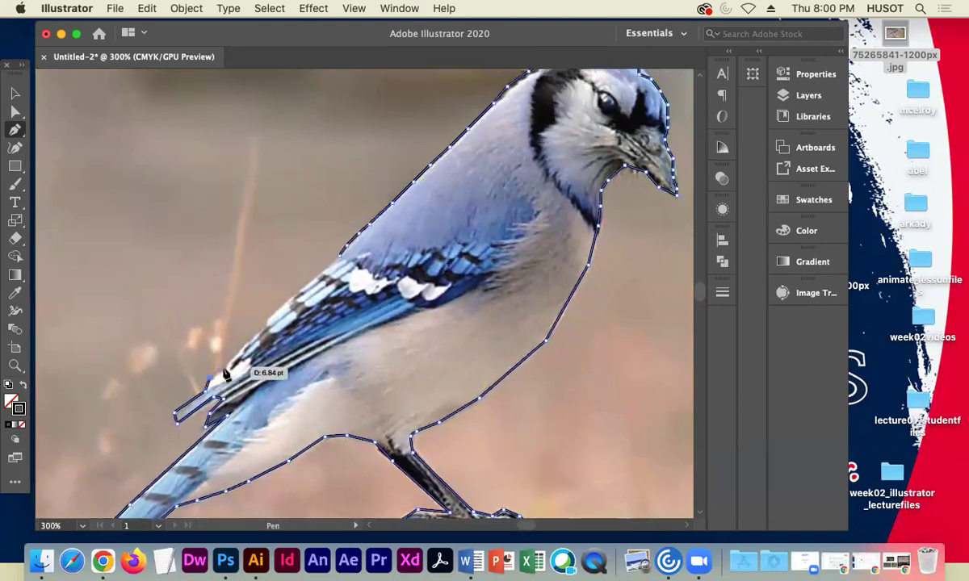
super+click(253, 342)
super+click(253, 342)
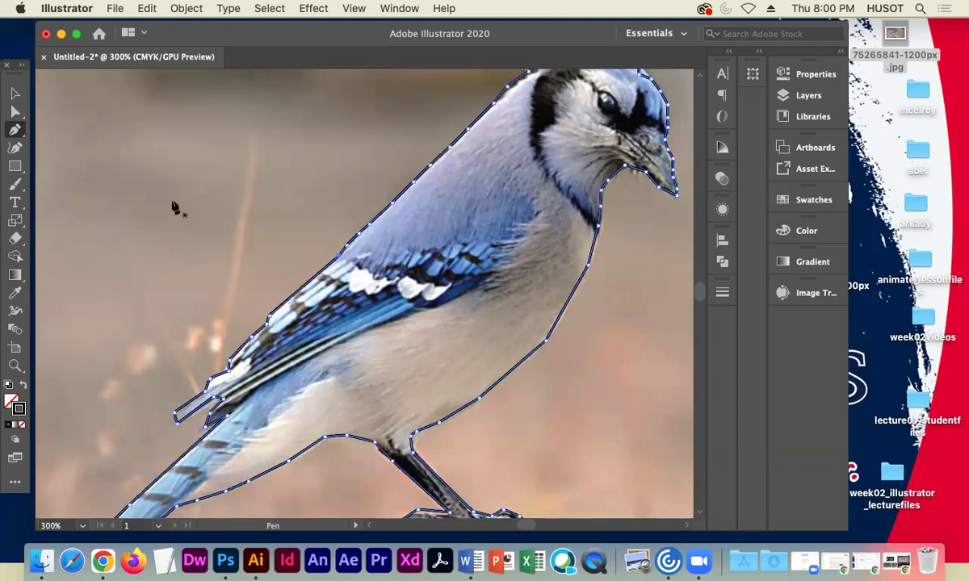
Move the finished bird outline off the bird in the photo to the upper-right part of the artboard at 100% view
click(14, 93)
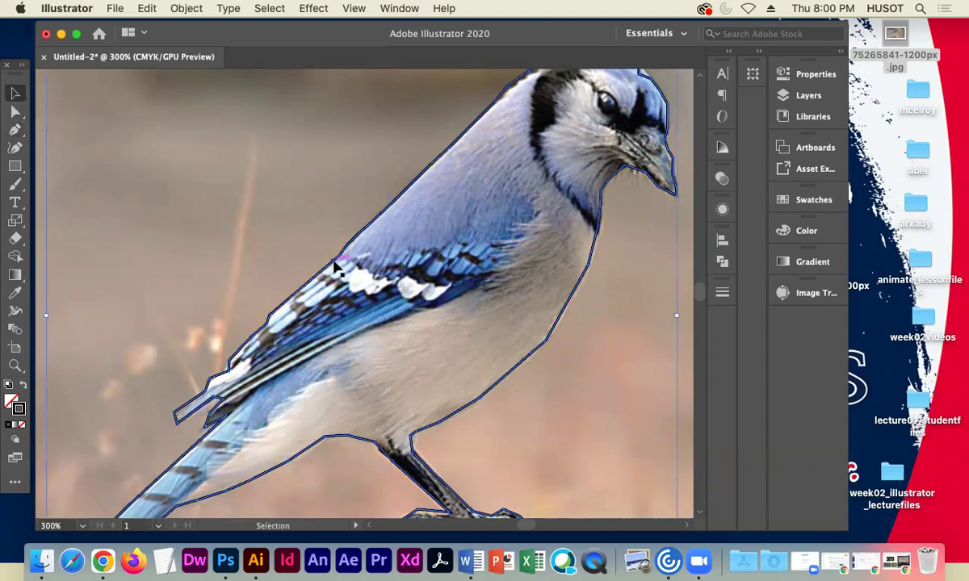
key(super+1)
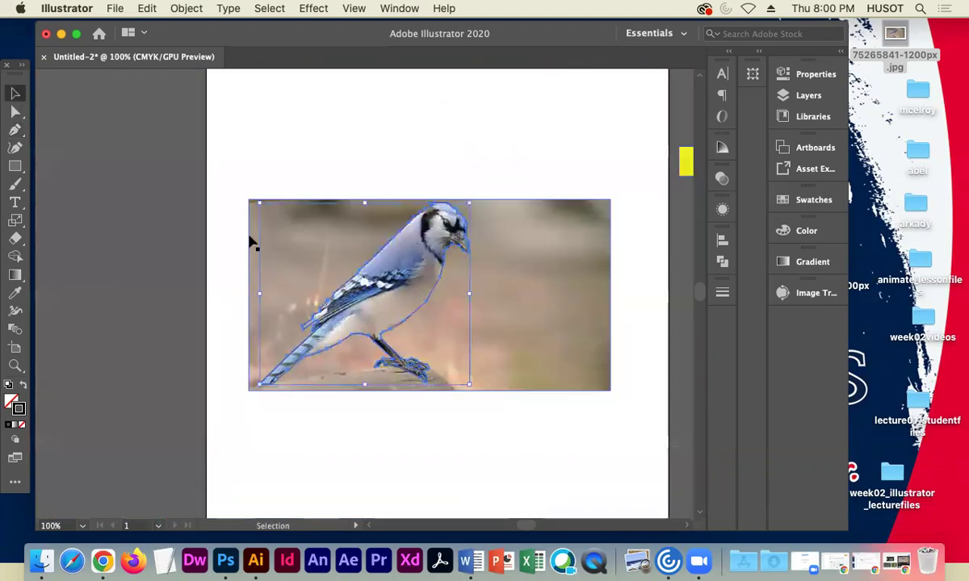
drag(358, 267, 100, 194)
drag(159, 242, 592, 195)
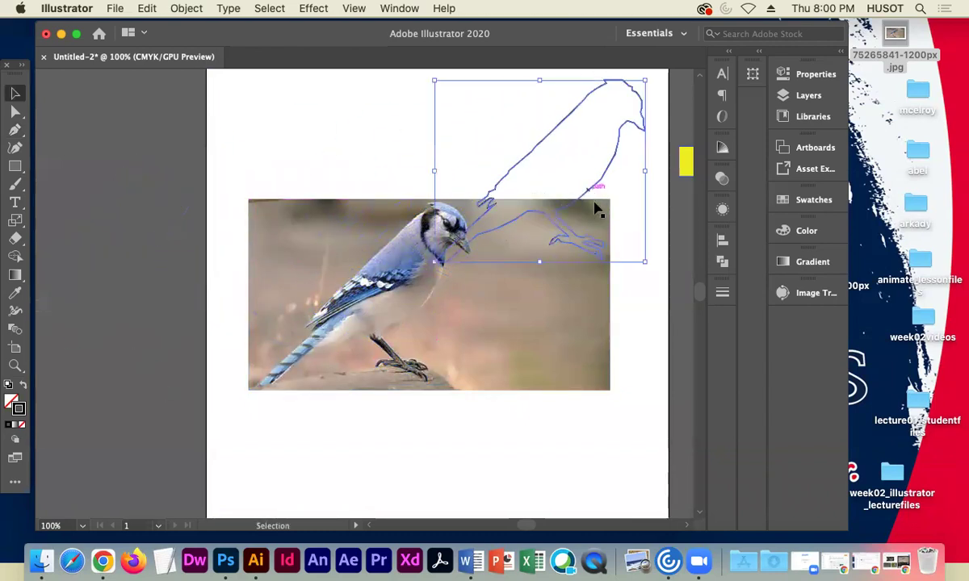
Swap the outline's fill and stroke to make a solid black silhouette, and move it over the artboard's left edge
click(23, 386)
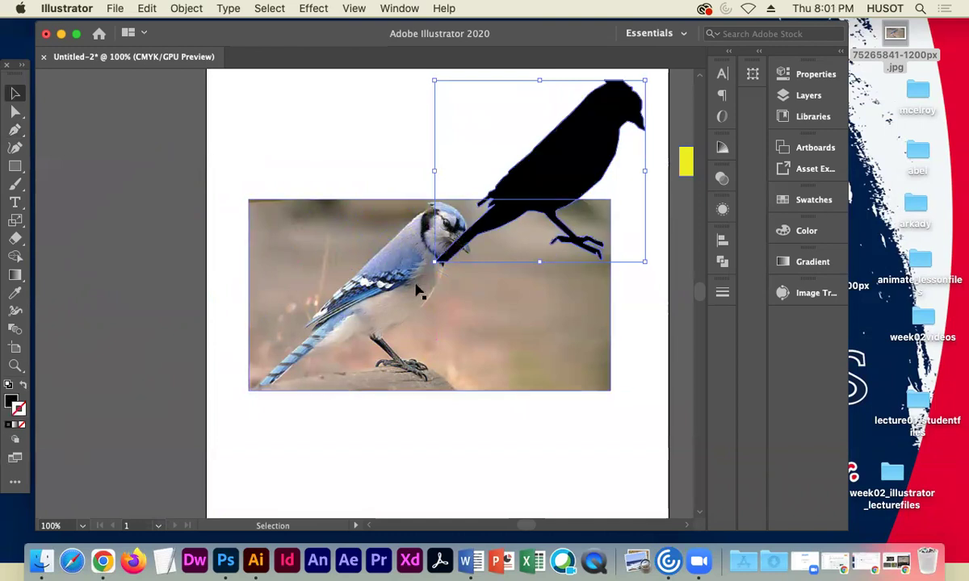
drag(569, 184, 216, 246)
click(129, 97)
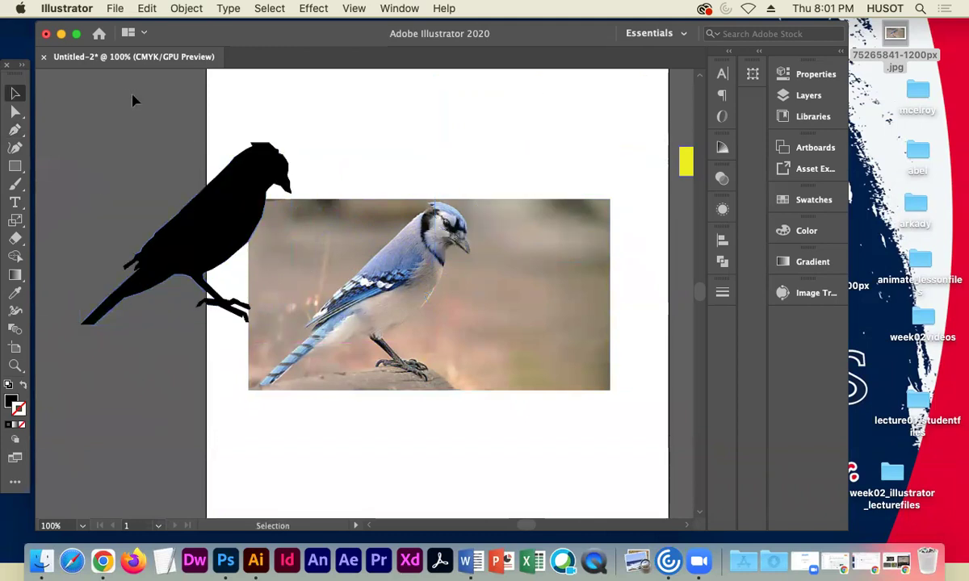
Arrange the black silhouette in the artboard's upper-left area with the bird photo moved down below it
drag(180, 218, 274, 145)
click(147, 143)
drag(426, 284, 424, 360)
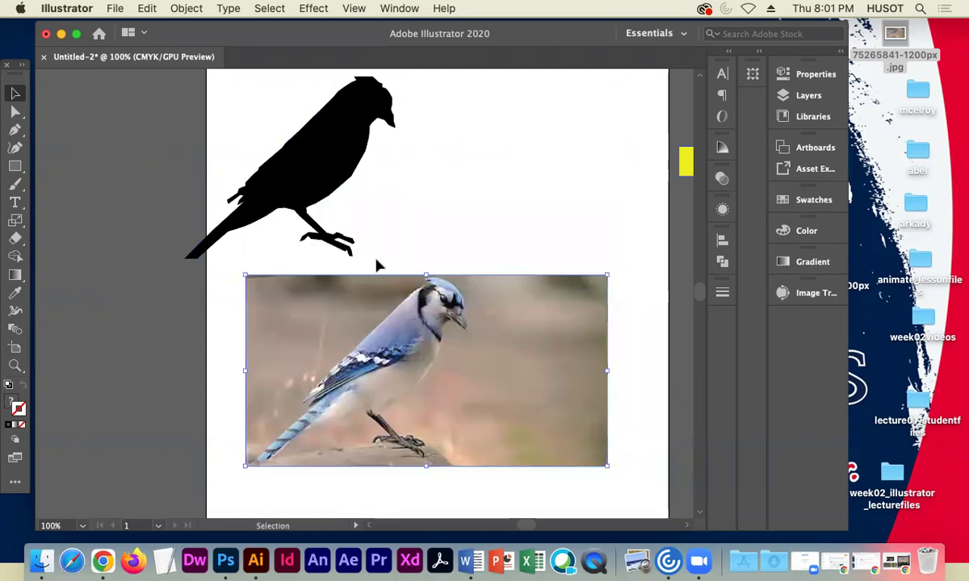
drag(332, 166, 366, 166)
click(484, 206)
Fill the bird silhouette with dark blue (#16599B) and nudge it toward the artboard's left edge
click(361, 179)
double_click(9, 402)
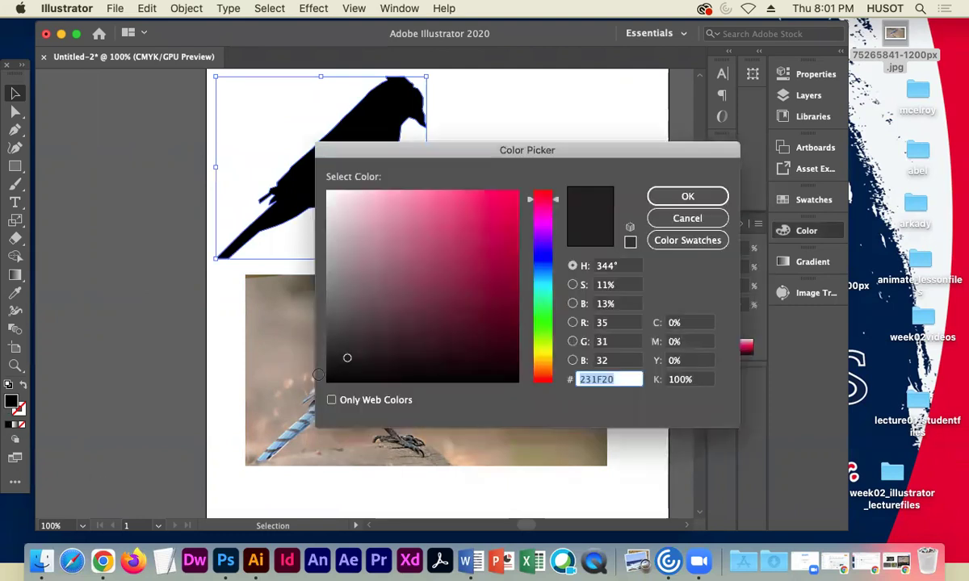
click(546, 275)
click(474, 233)
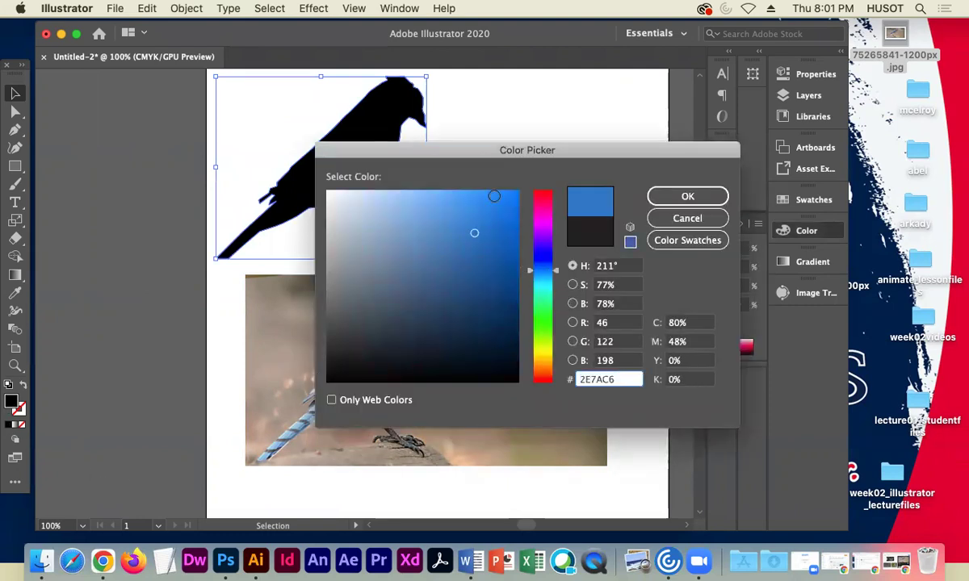
click(492, 264)
click(655, 202)
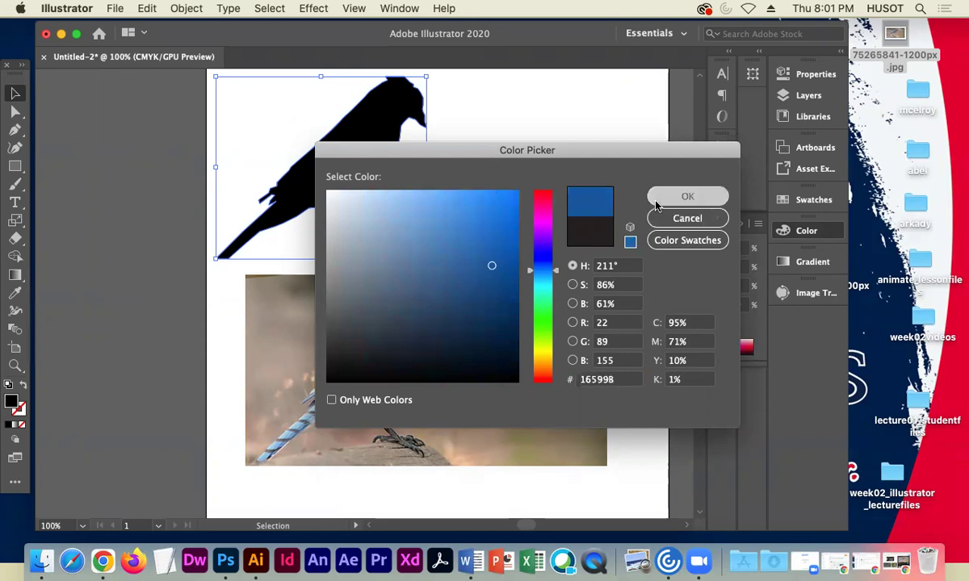
drag(368, 173, 358, 181)
click(181, 167)
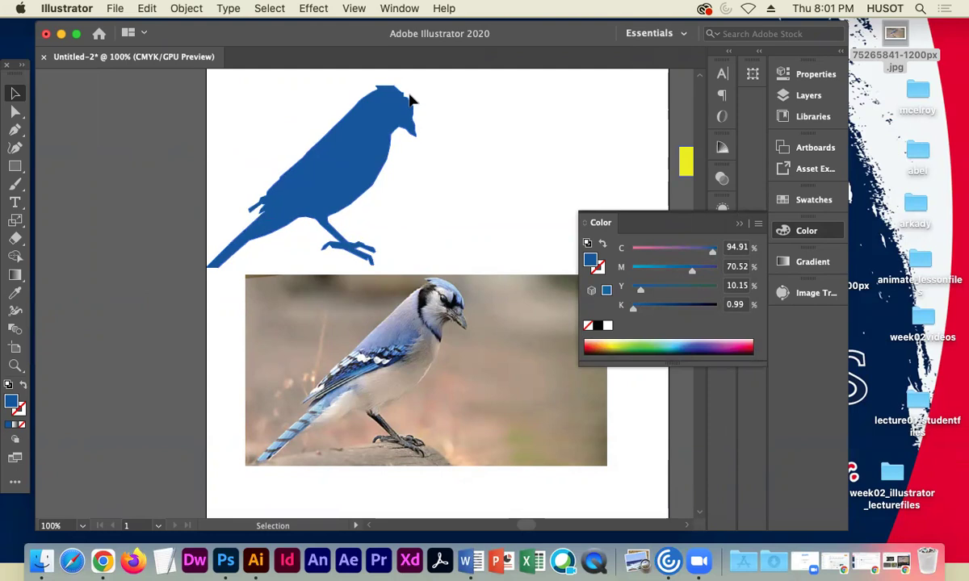
Examine the blue silhouette's anchor points and edges at zoom levels up to 300%
click(379, 172)
key(a)
scroll(372, 173, up, 6)
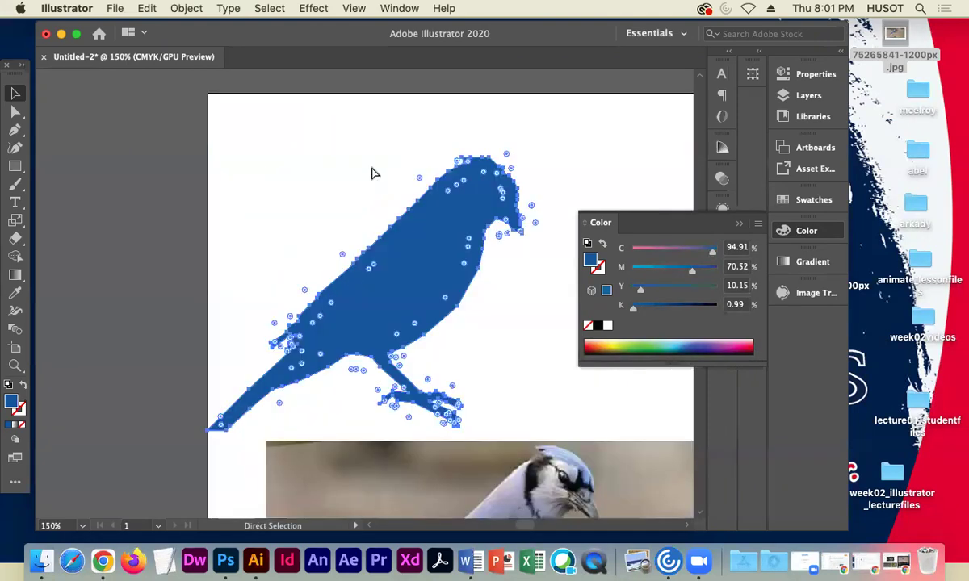
scroll(372, 173, down, 3)
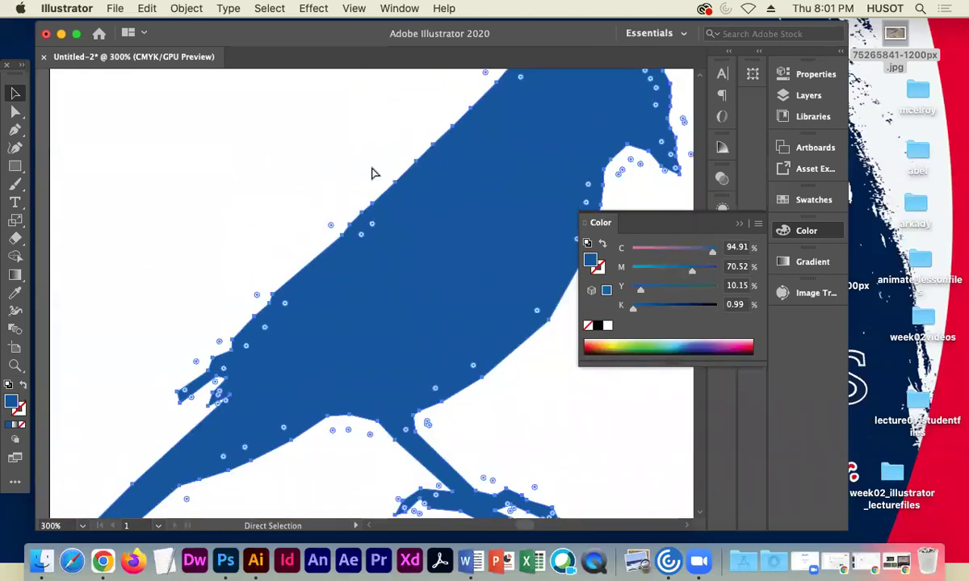
scroll(372, 172, up, 3)
scroll(372, 172, down, 5)
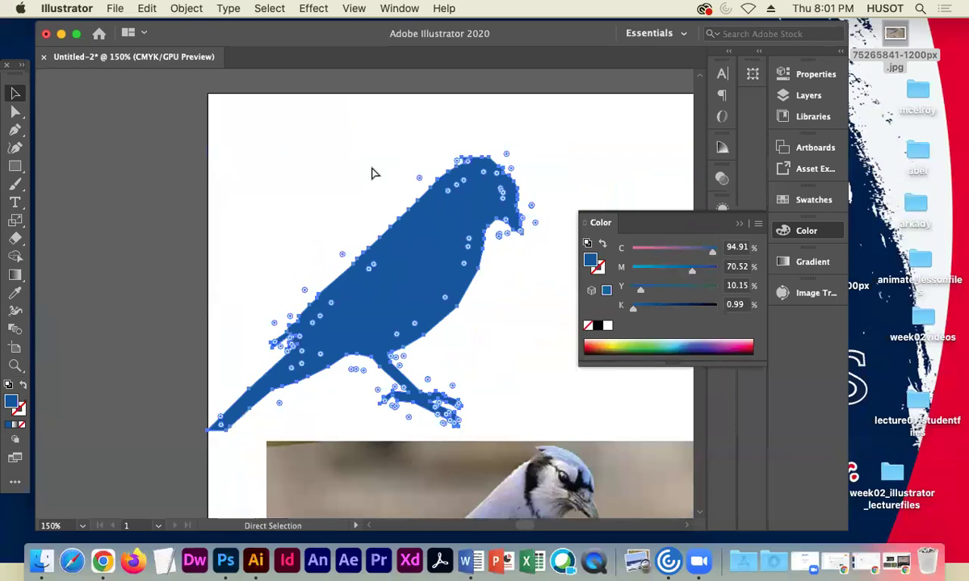
scroll(374, 173, down, 2)
Shift the silhouette so its tail overhangs the artboard's left edge, and add the point text "Bird" beside it
key(v)
drag(341, 291, 314, 275)
click(15, 201)
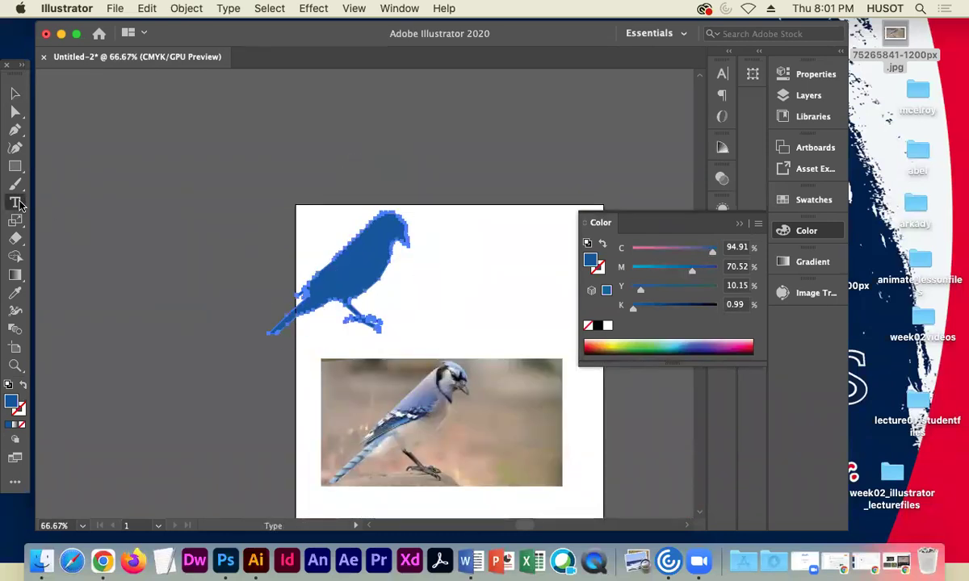
click(413, 282)
text(Bird)
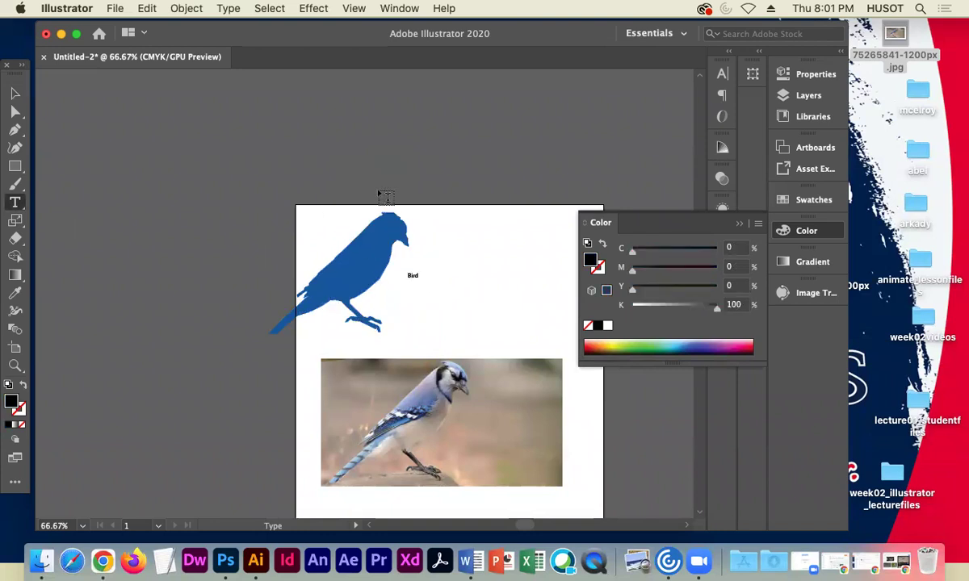
Enlarge the "Bird" text to a font size of 100 pt
click(16, 95)
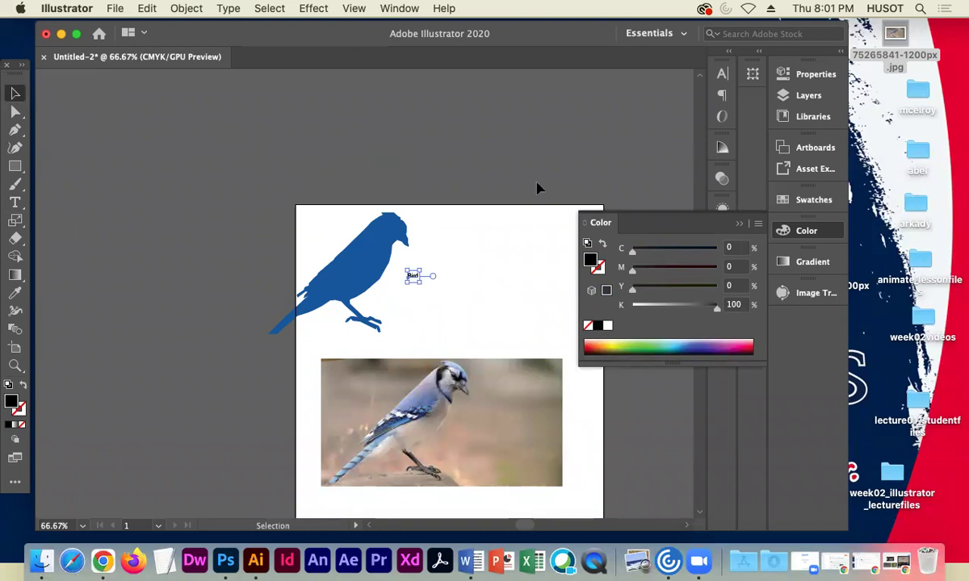
click(722, 75)
click(552, 134)
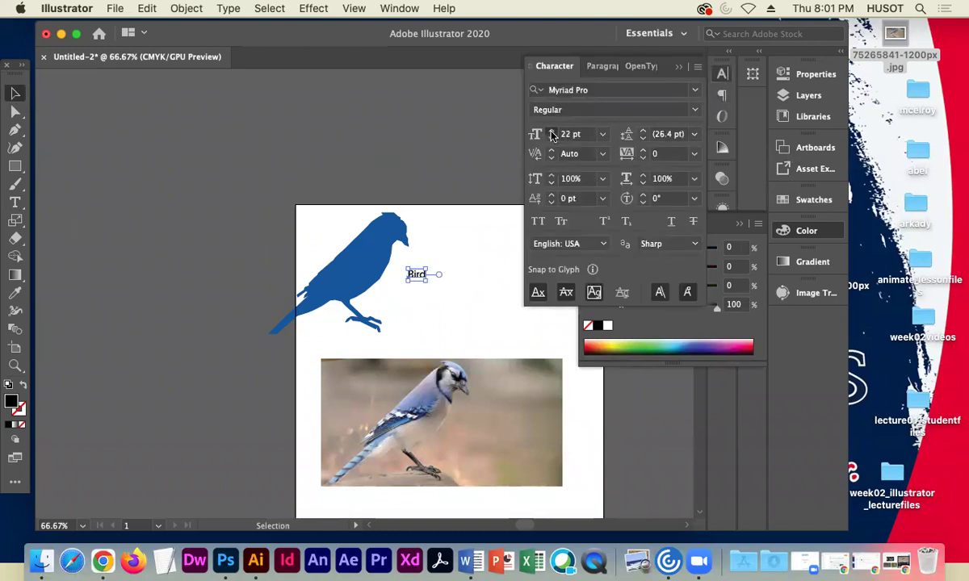
click(552, 134)
click(551, 134)
click(552, 134)
click(551, 134)
click(551, 134)
click(551, 134)
click(551, 134)
click(552, 134)
click(552, 134)
click(551, 134)
click(551, 134)
click(552, 134)
click(552, 134)
click(551, 134)
click(552, 134)
click(551, 134)
click(552, 134)
Position the "Bird" text beside the silhouette's breast, just below the beak, and deselect it
drag(459, 269, 408, 281)
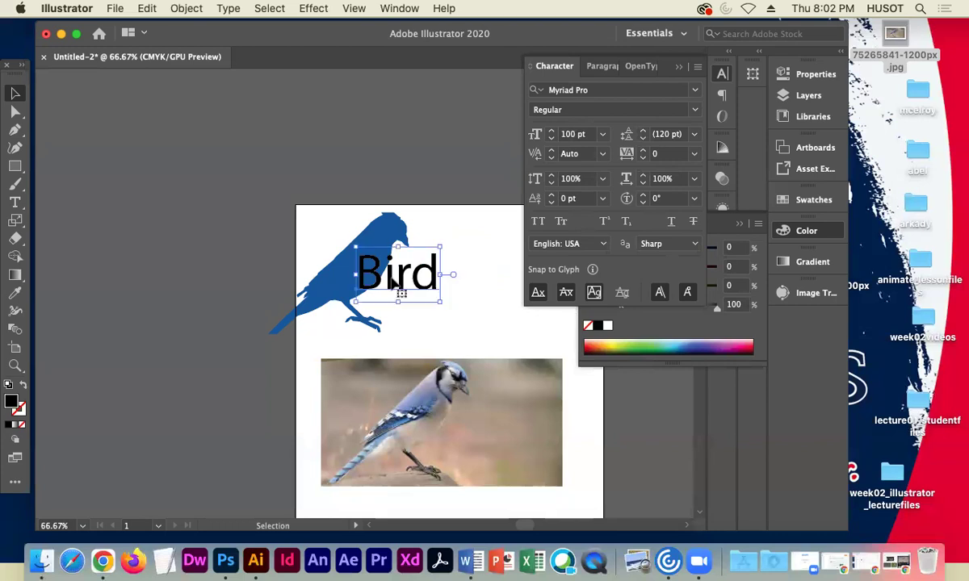
key(t)
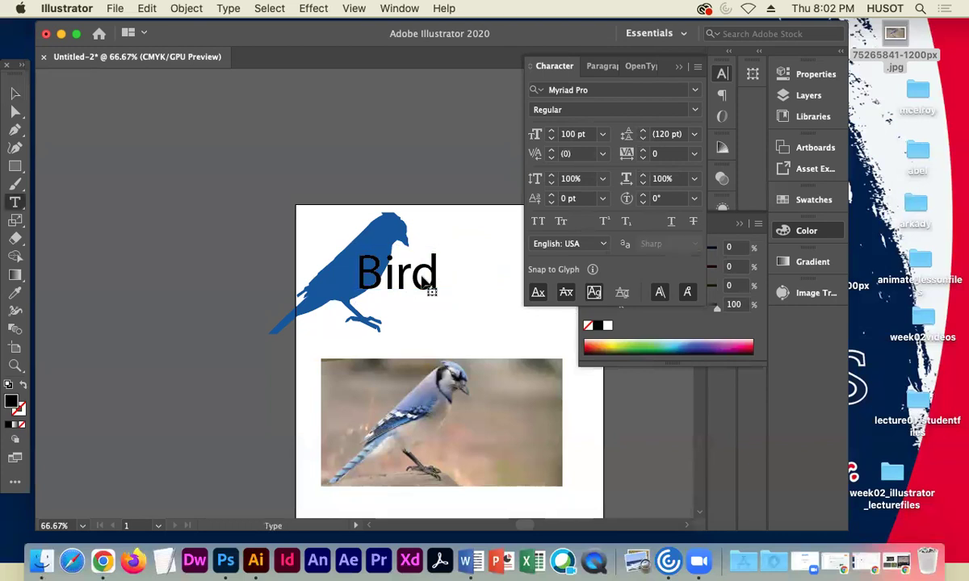
click(15, 93)
drag(393, 284, 431, 280)
click(335, 212)
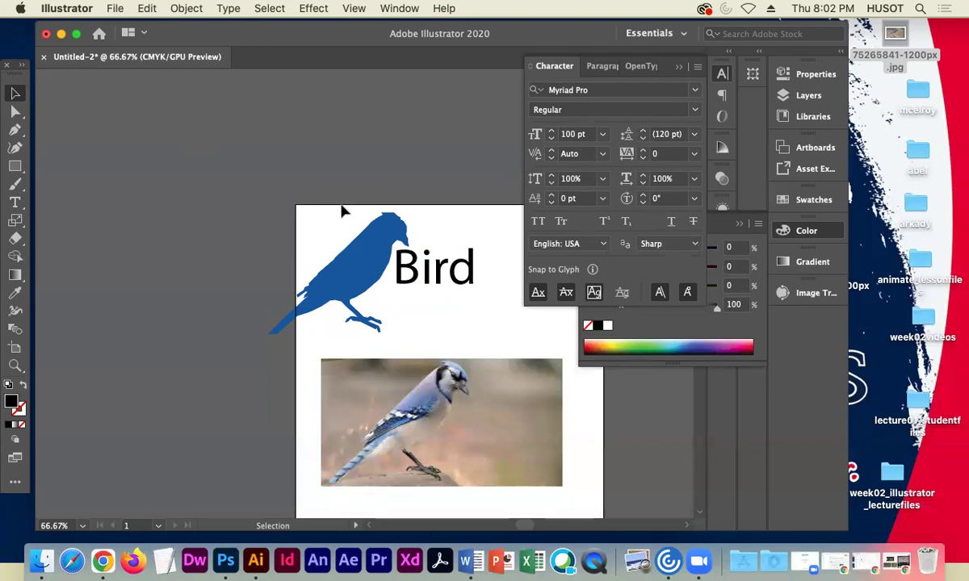
Add the point text "logo" at 100 pt and place it directly beneath the word "Bird"
click(15, 202)
click(144, 197)
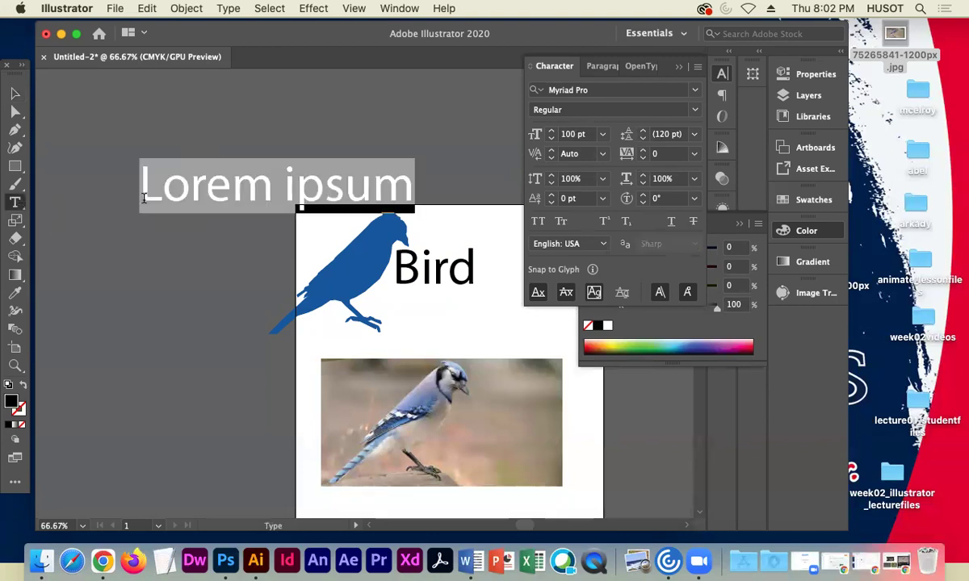
text(logo)
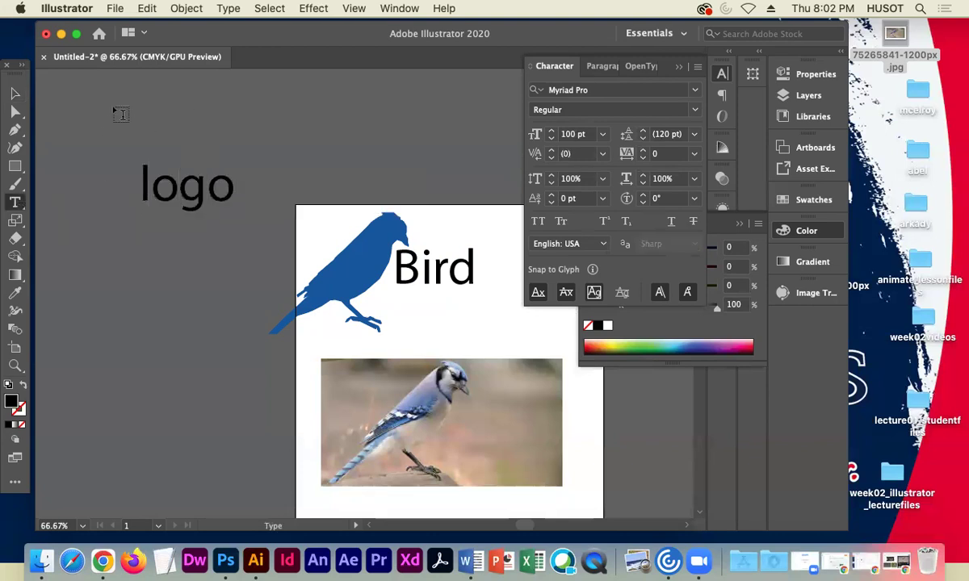
click(14, 92)
drag(194, 200, 364, 295)
Scale the blue silhouette down and place it on the artboard just above and beside the words
click(359, 258)
drag(324, 264, 367, 255)
click(242, 223)
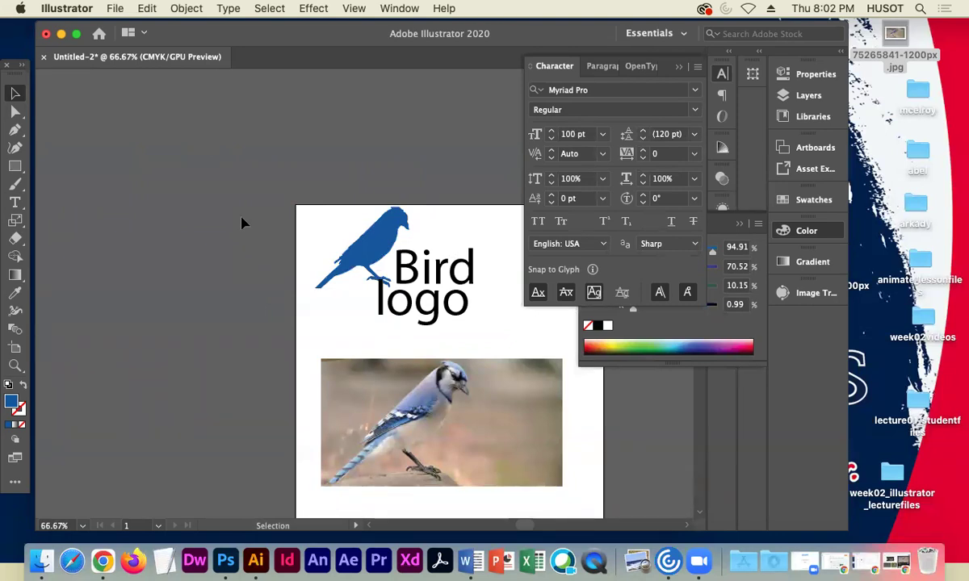
Move the blue jay photo up just beneath the word "logo", and collapse the open character and color settings
drag(349, 367, 329, 363)
click(270, 295)
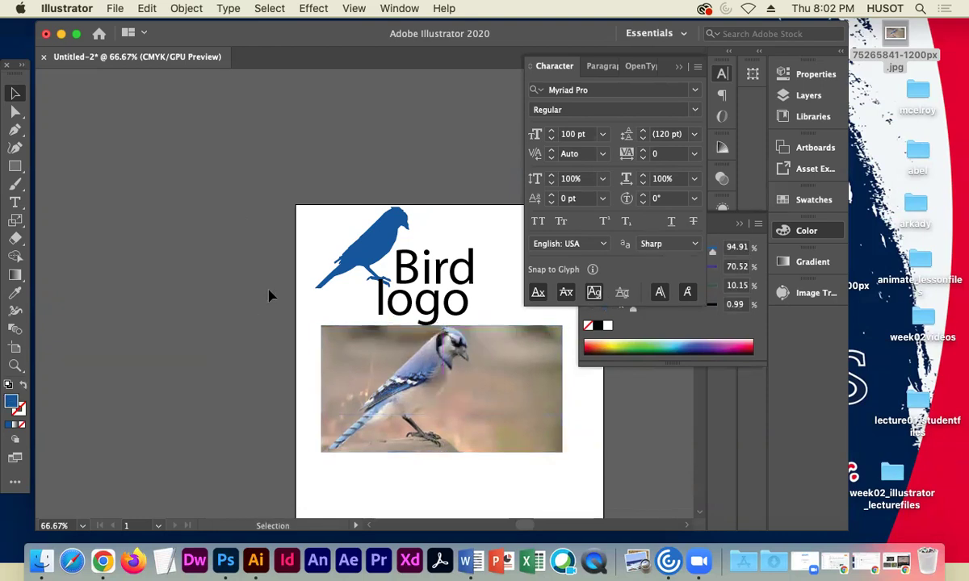
key(super+equal)
key(super+equal)
key(super+equal)
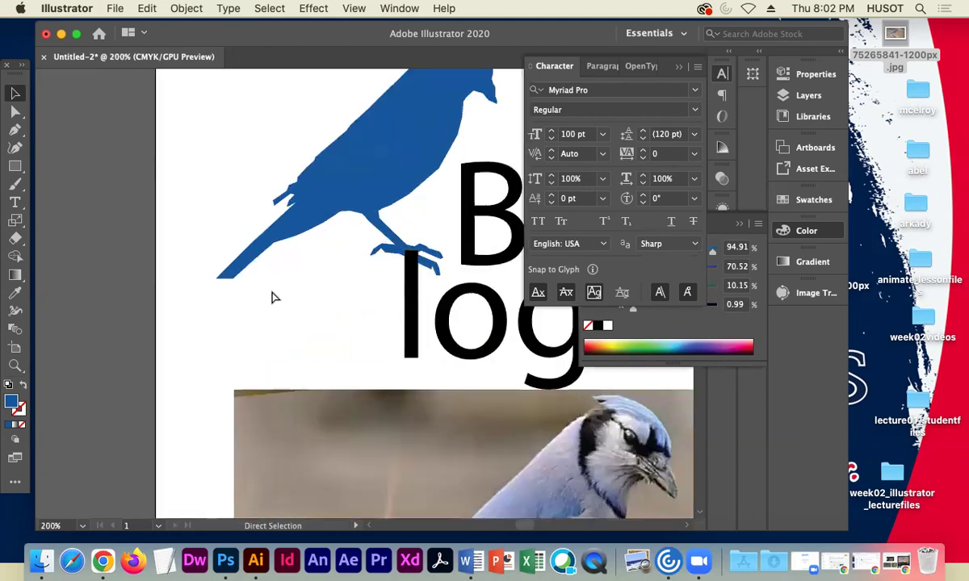
scroll(271, 291, down, 10)
scroll(262, 298, right, 5)
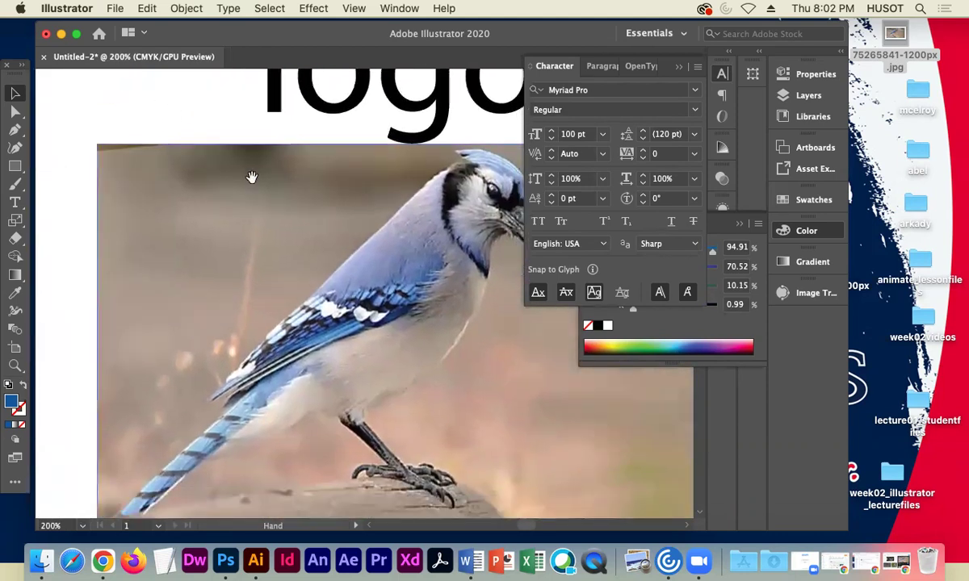
click(679, 66)
click(741, 224)
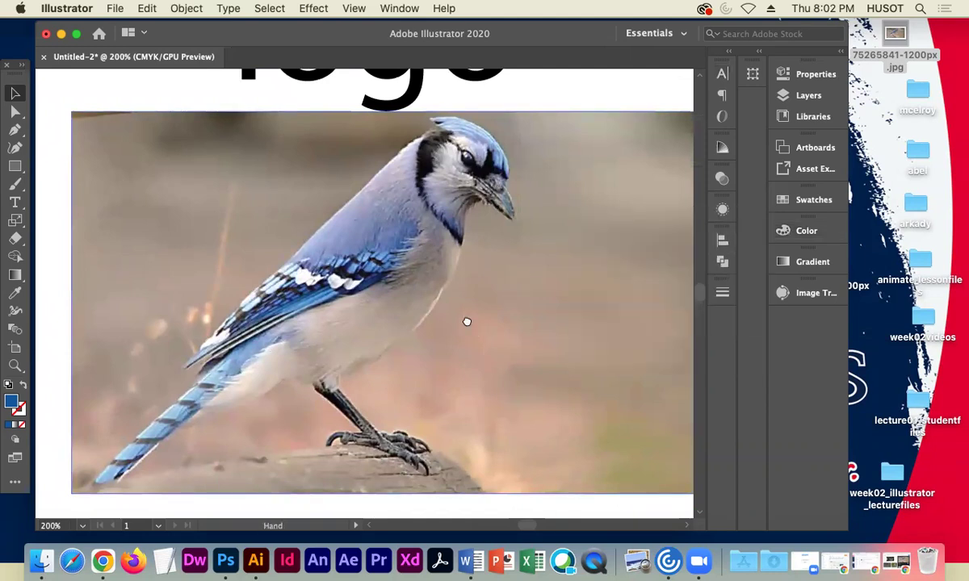
Shift the blue jay photo slightly left and down on the artboard, and deselect it
scroll(465, 319, left, 2)
scroll(465, 320, up, 1)
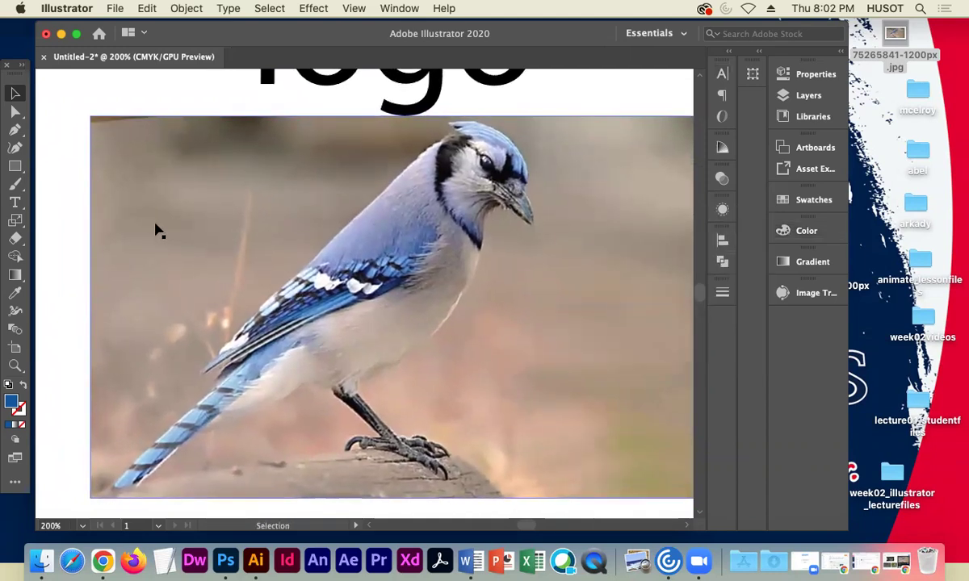
click(80, 256)
mouse_move(239, 261)
mouse_down()
mouse_move(225, 254)
mouse_move(238, 270)
mouse_up()
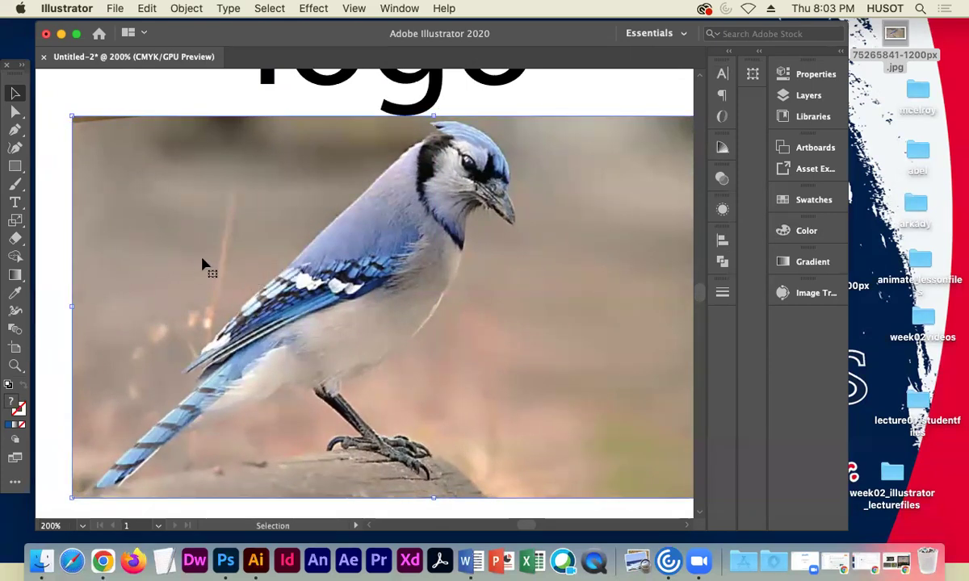
mouse_move(201, 265)
mouse_down()
mouse_move(212, 266)
mouse_move(197, 250)
mouse_up()
click(143, 104)
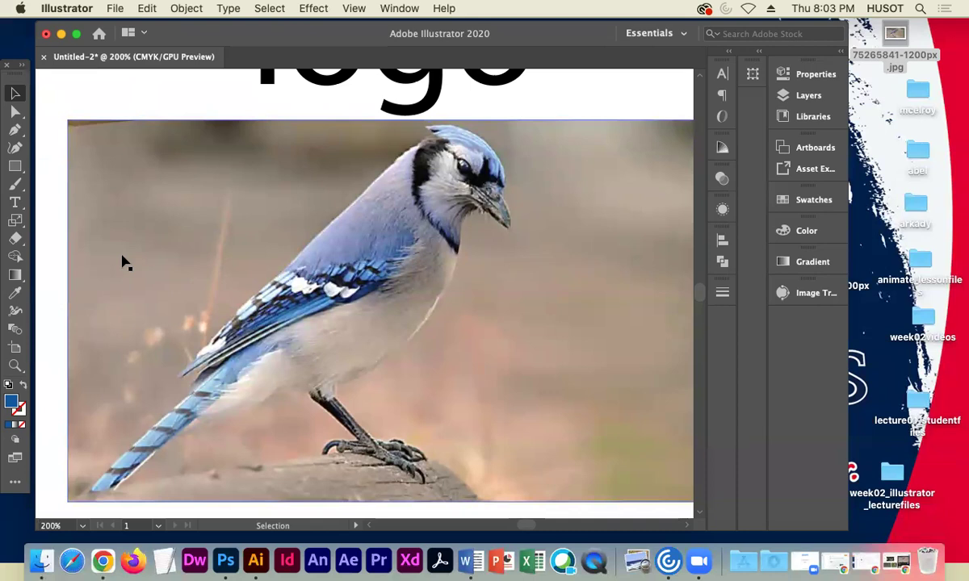
Set up the Pen tool with no fill and a black 3 pt stroke for tracing the bird's head
click(14, 133)
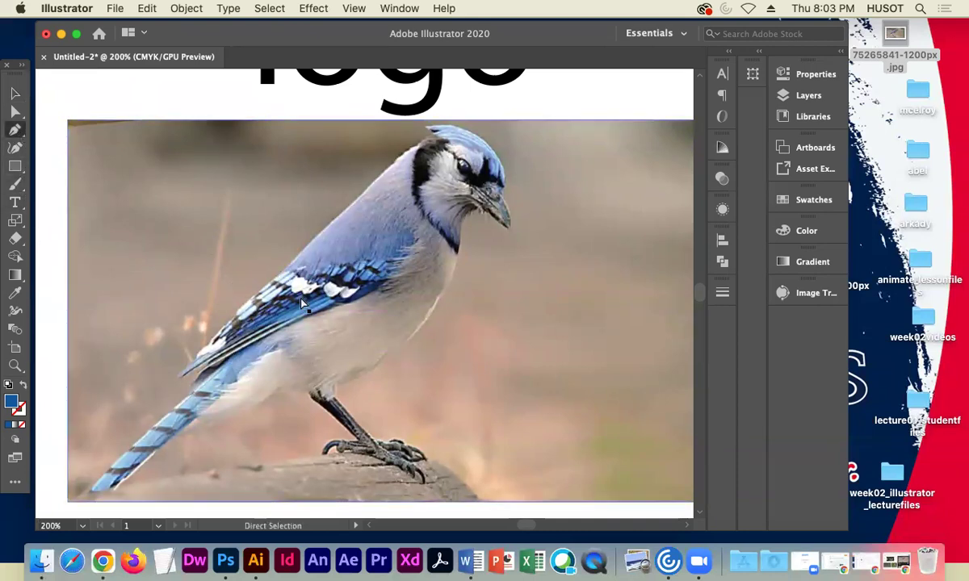
key(super+equal)
drag(288, 279, 257, 314)
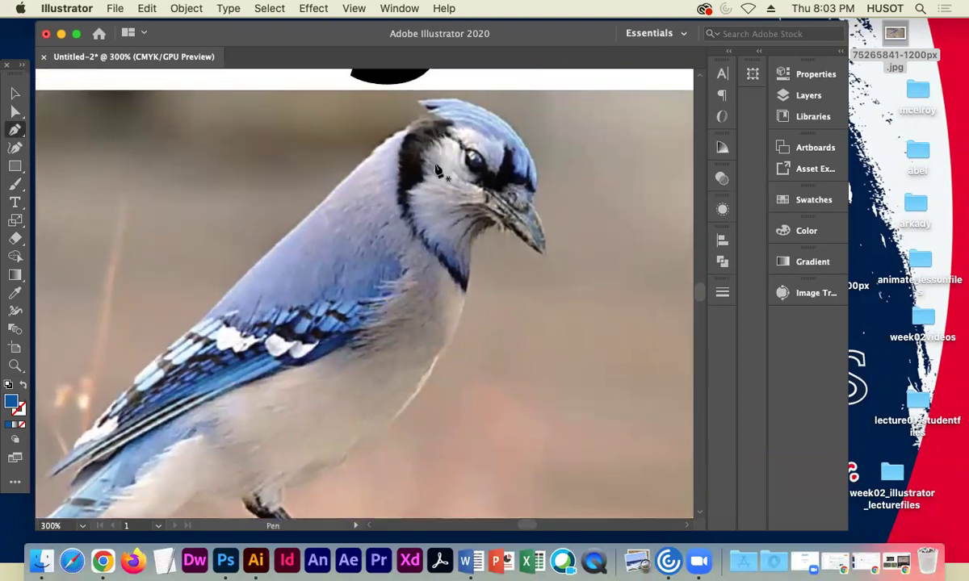
drag(435, 170, 396, 186)
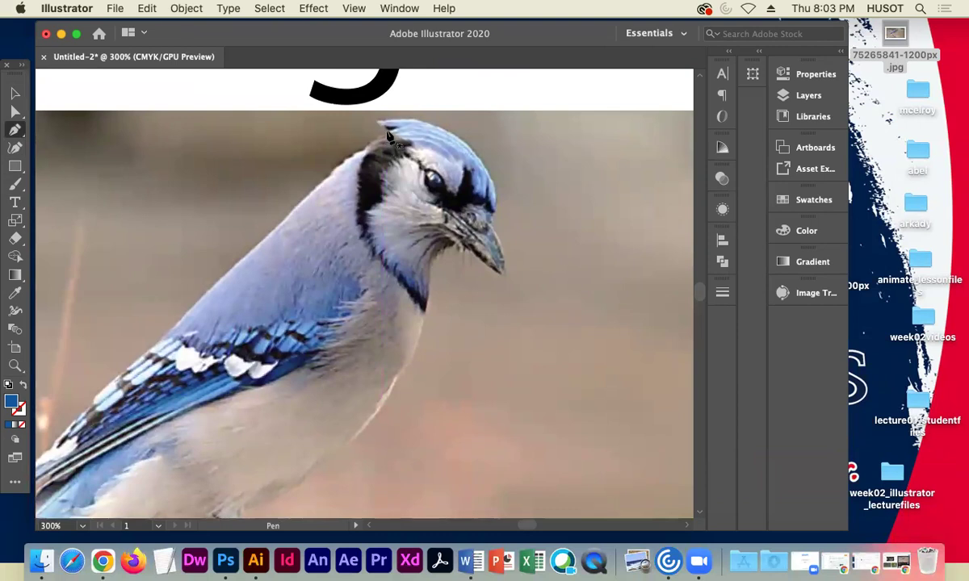
click(20, 409)
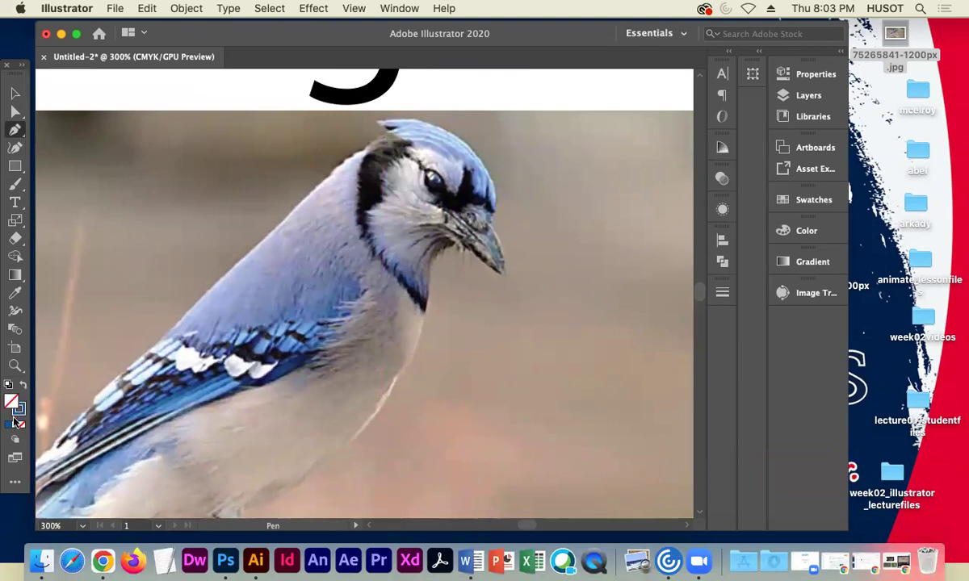
key(F6)
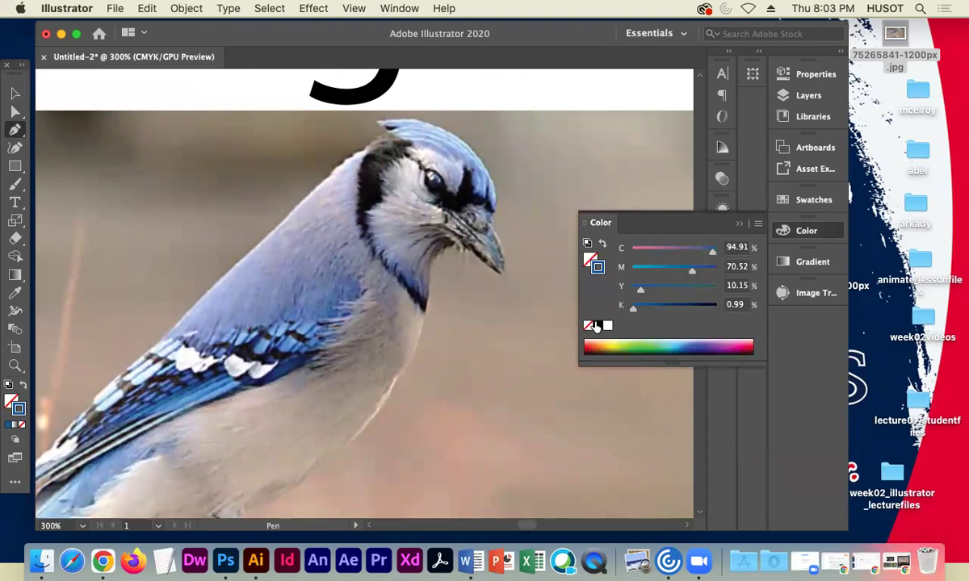
click(738, 223)
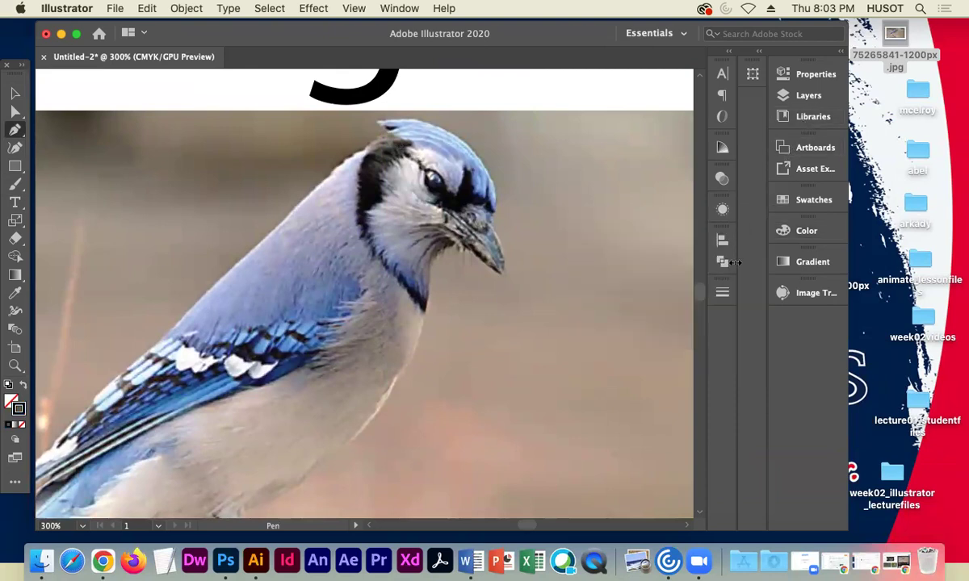
click(722, 293)
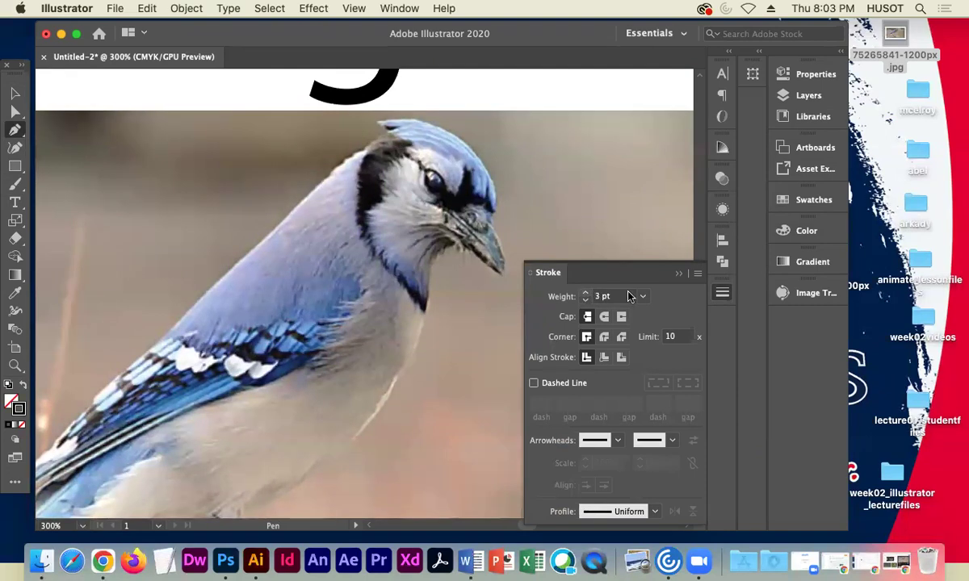
click(679, 274)
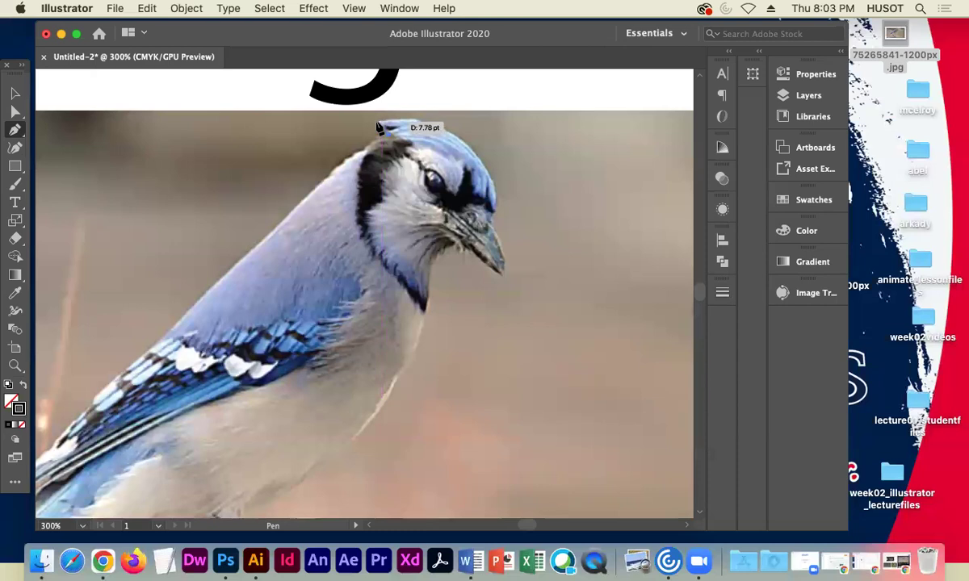
Trace the bird's crest, the curve of its crown and the upper edge of its beak down to the tip
mouse_move(377, 123)
mouse_down()
mouse_move(489, 161)
mouse_move(473, 160)
mouse_move(488, 176)
mouse_move(495, 219)
mouse_move(481, 309)
mouse_move(490, 328)
mouse_up()
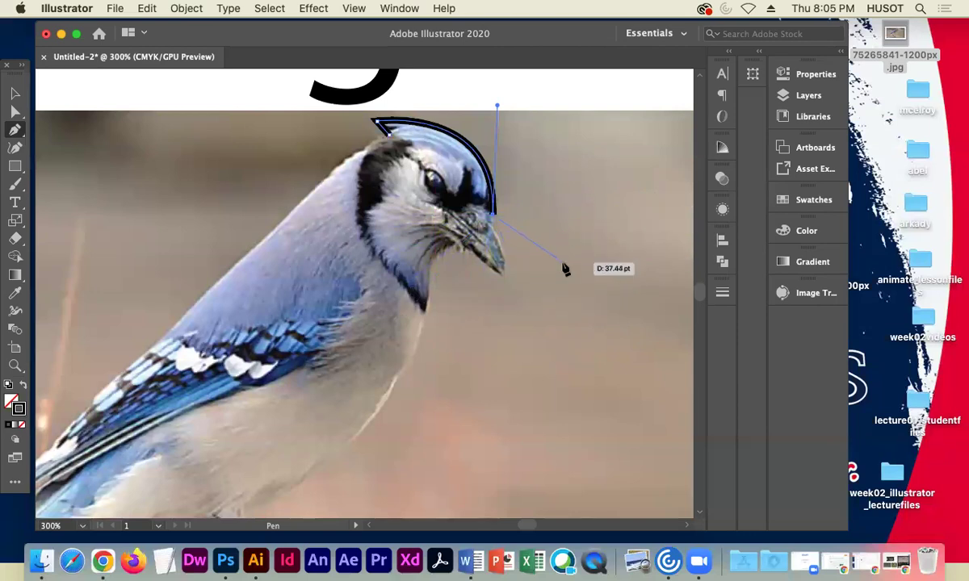
key(super+equal)
key(super+equal)
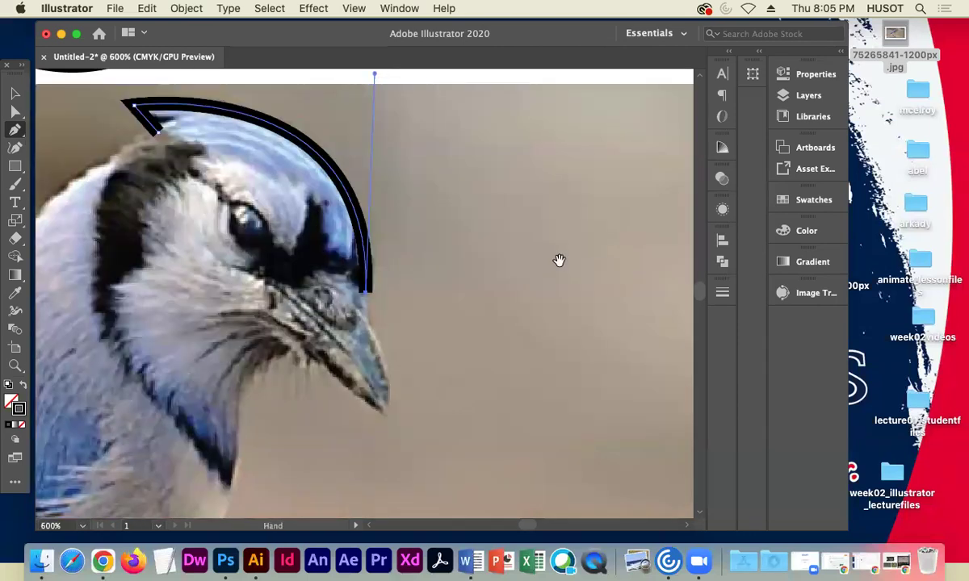
click(369, 324)
drag(390, 343, 390, 340)
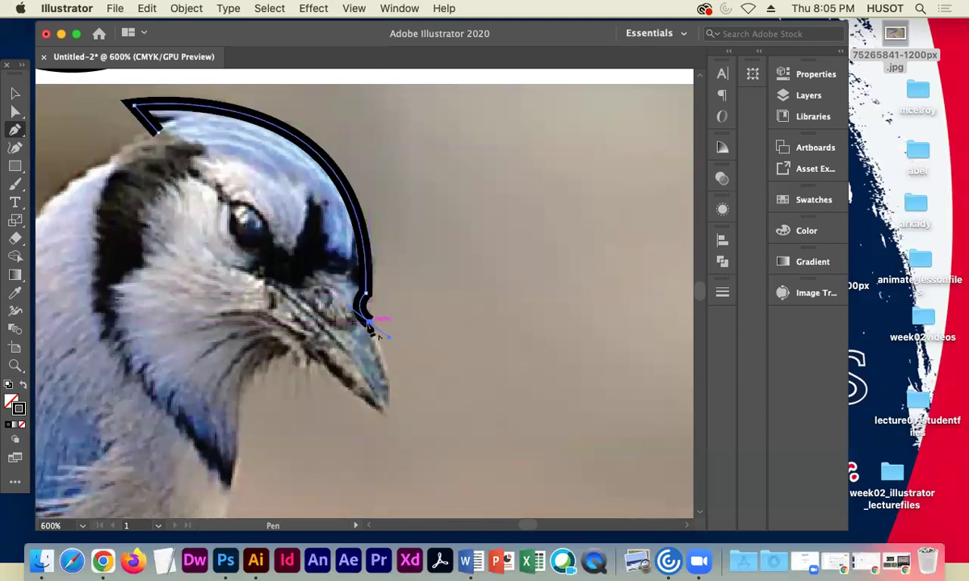
drag(387, 411, 371, 447)
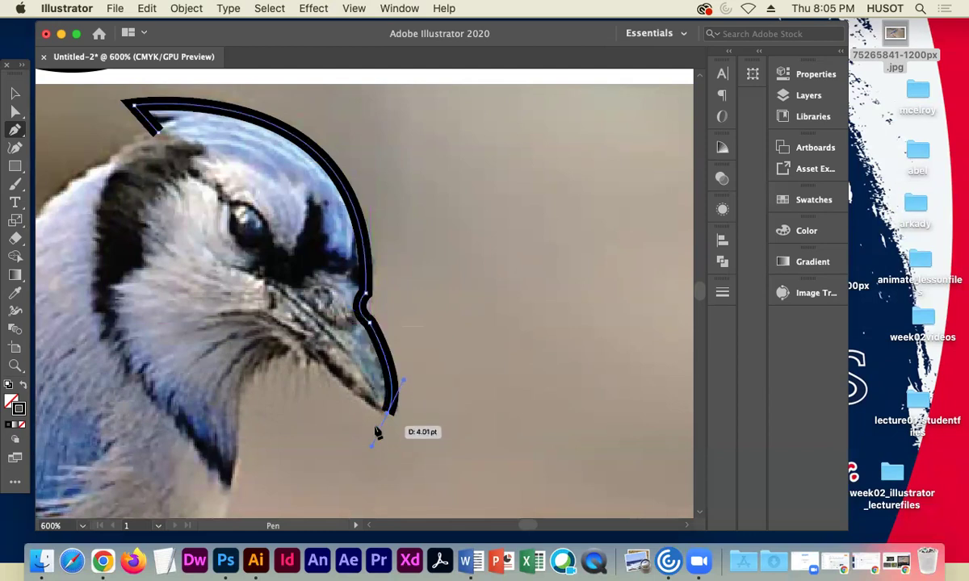
Continue the outline along the underside of the beak, with a corner at its base, and down the throat
drag(388, 416, 313, 353)
click(314, 352)
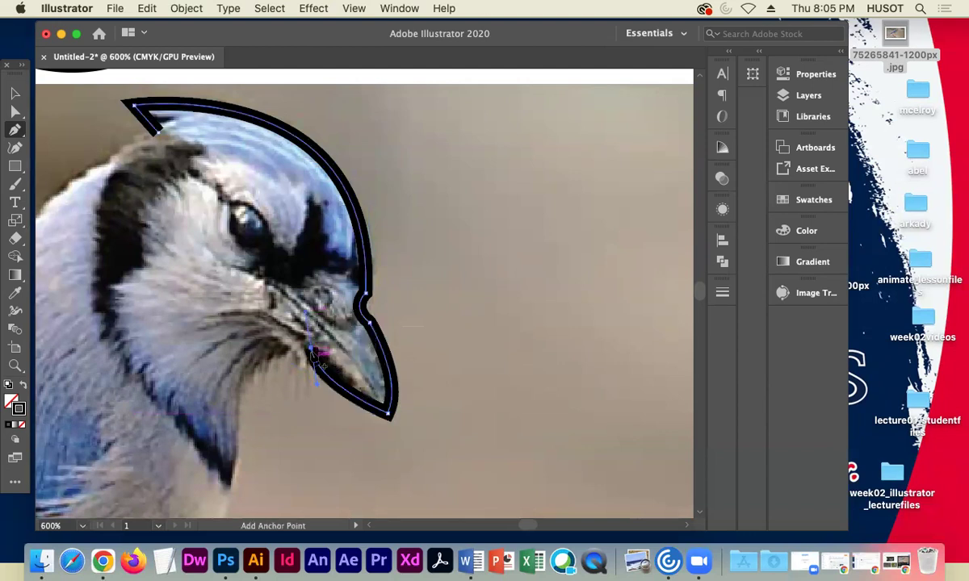
drag(314, 352, 318, 350)
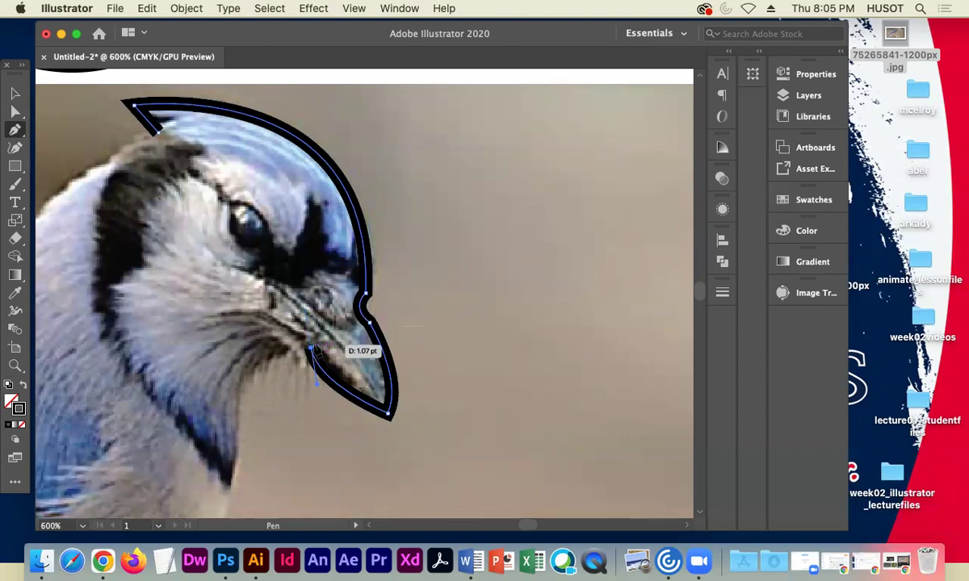
drag(314, 352, 314, 347)
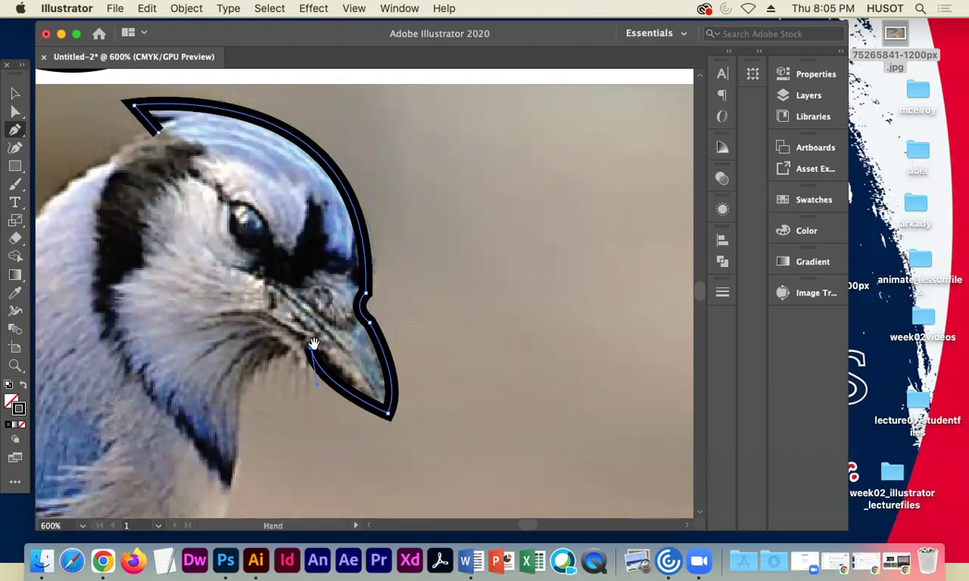
drag(264, 309, 505, 121)
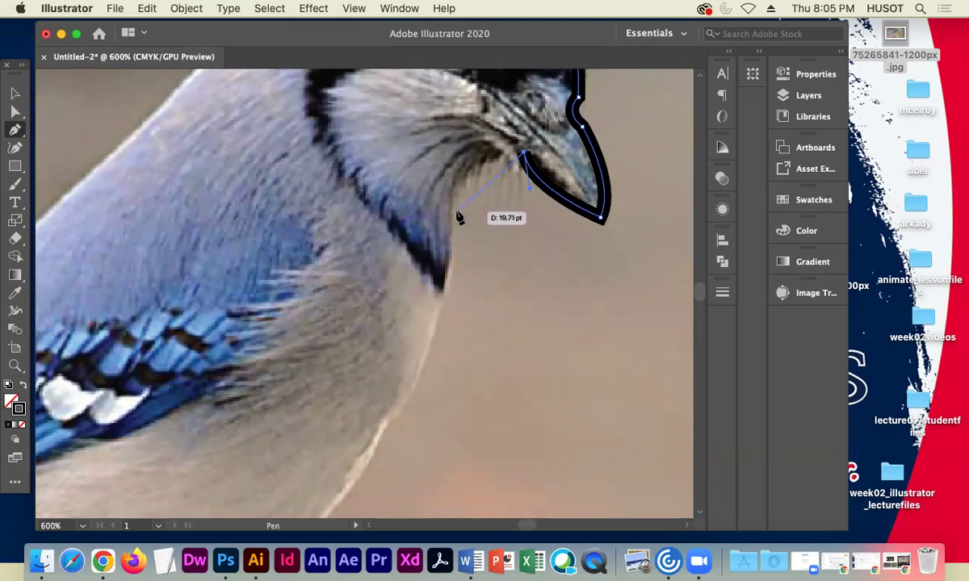
drag(451, 234, 443, 340)
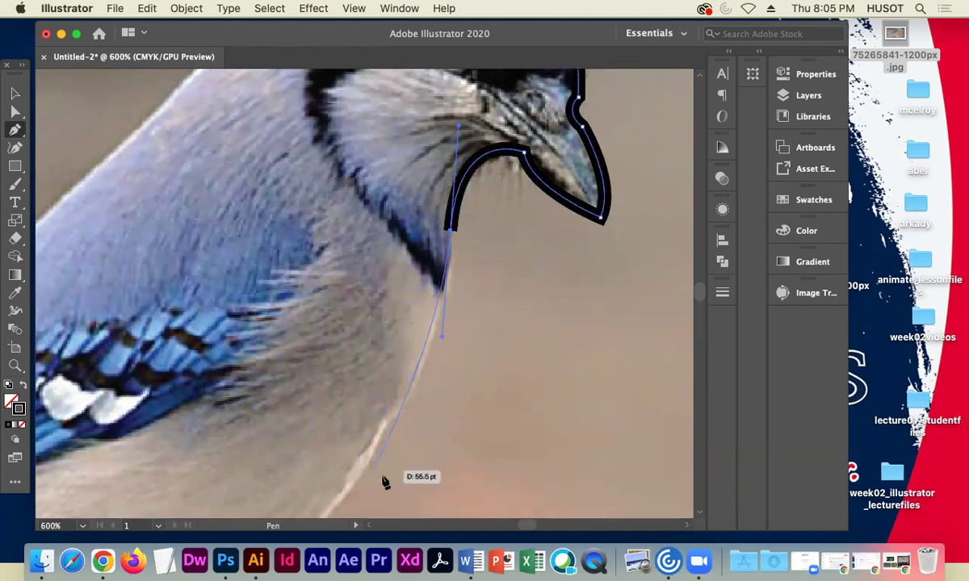
Continue the outline down the breast and along the belly to the front of the leg, using corner anchors between curves
key(space)
drag(366, 409, 404, 373)
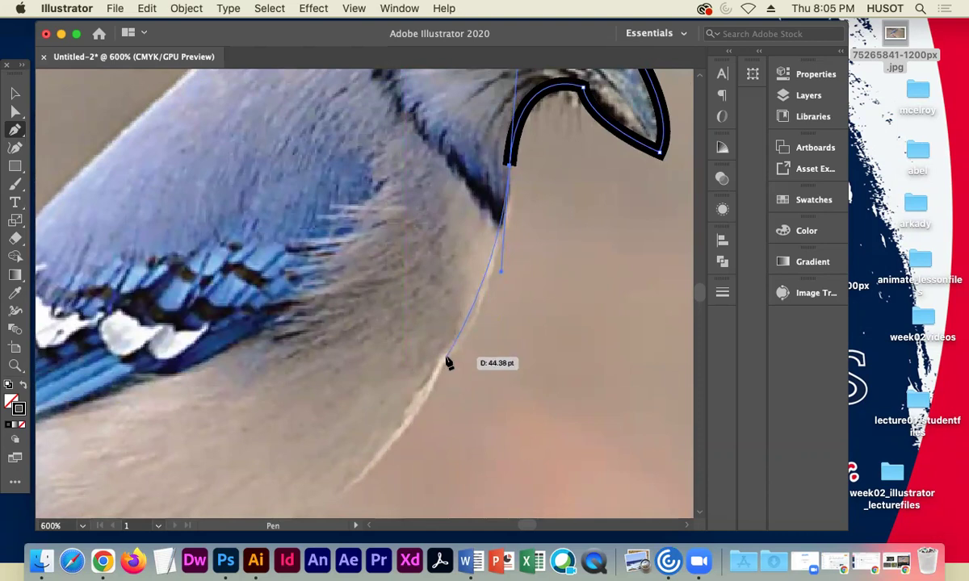
drag(449, 358, 402, 417)
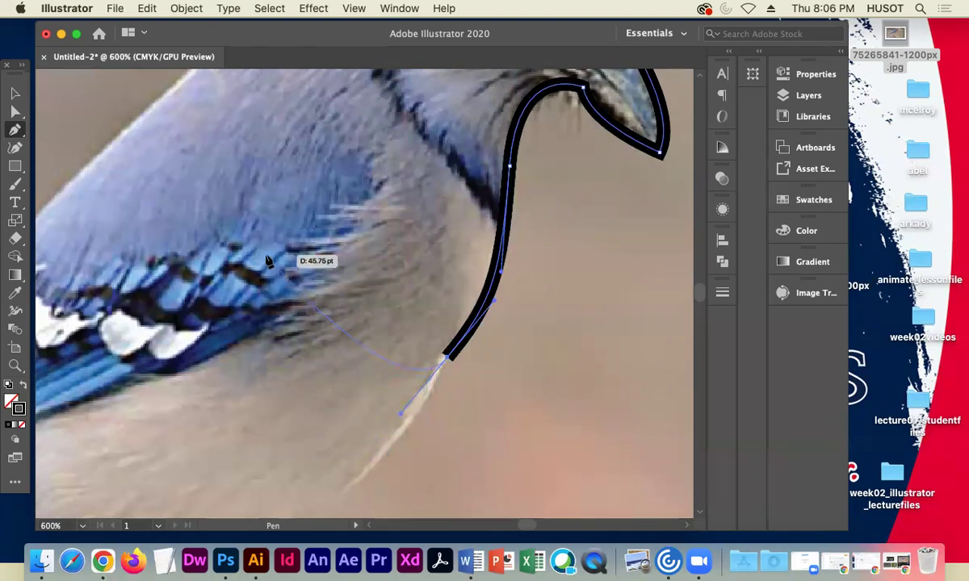
click(447, 357)
key(b)
key(space)
click(16, 130)
scroll(485, 283, down, 5)
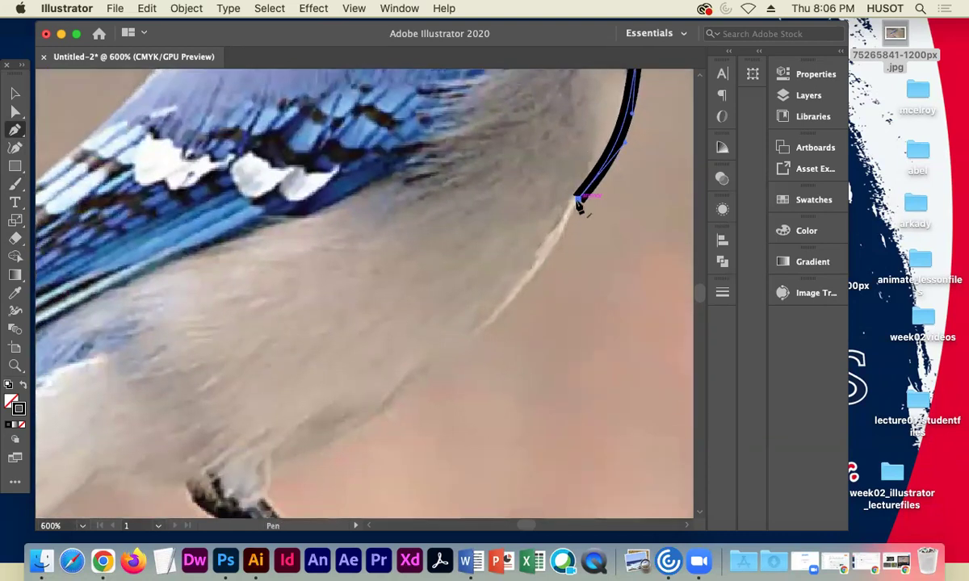
mouse_move(393, 400)
mouse_down()
mouse_move(243, 442)
mouse_move(364, 426)
mouse_move(401, 400)
mouse_move(309, 471)
mouse_move(212, 470)
mouse_up()
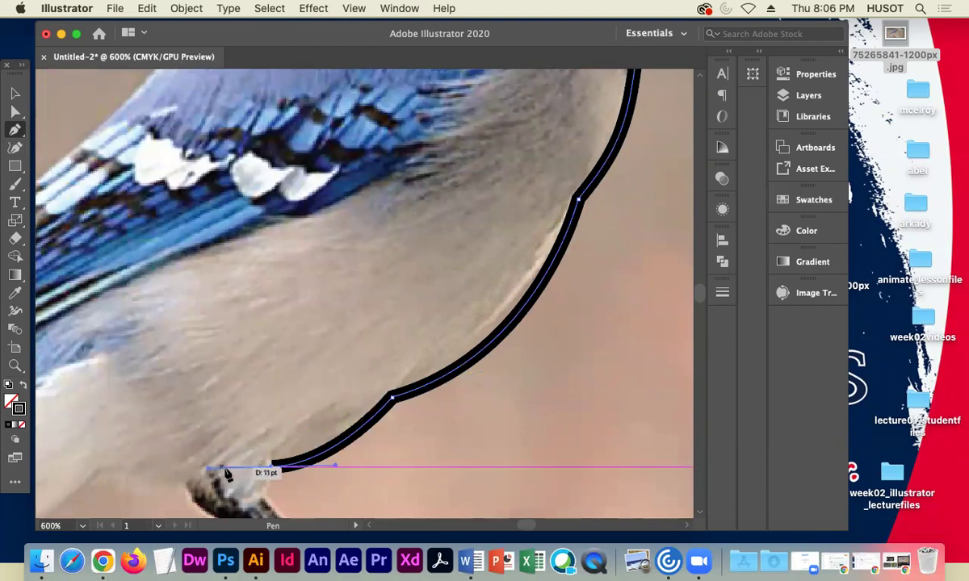
click(274, 468)
Trace the front edge of the leg and around the front toes and claws, ending in a corner anchor
key(space)
drag(273, 473, 341, 281)
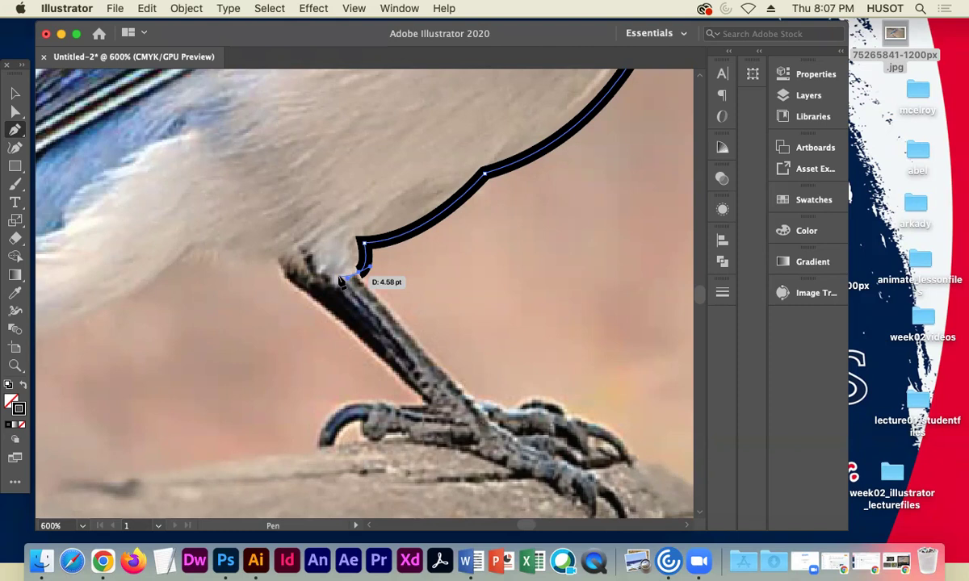
drag(339, 278, 360, 276)
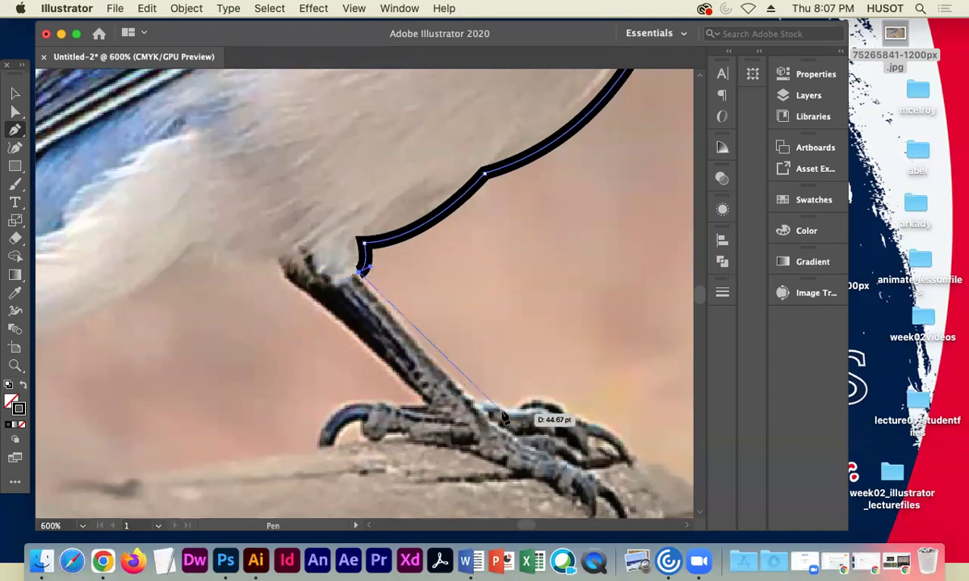
drag(476, 400, 593, 387)
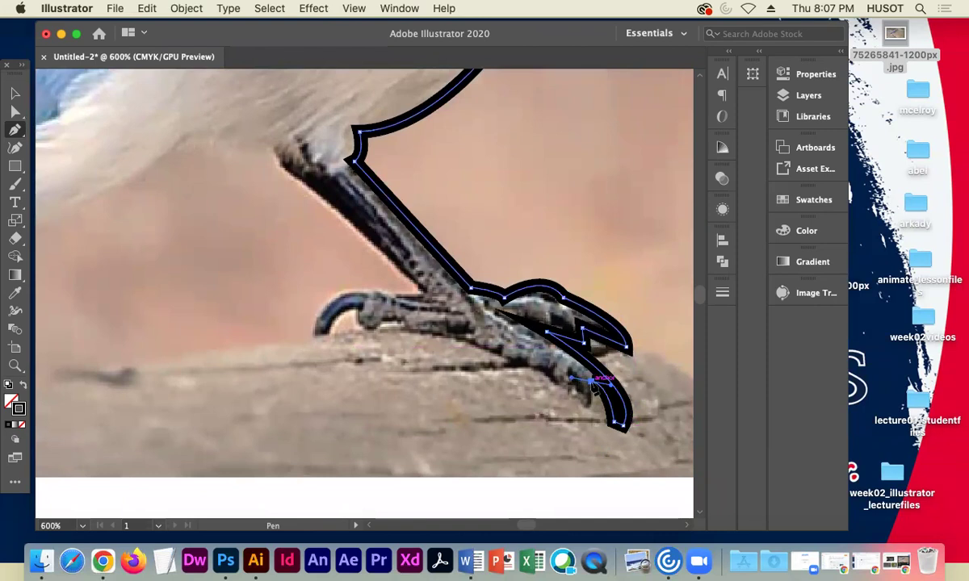
click(592, 386)
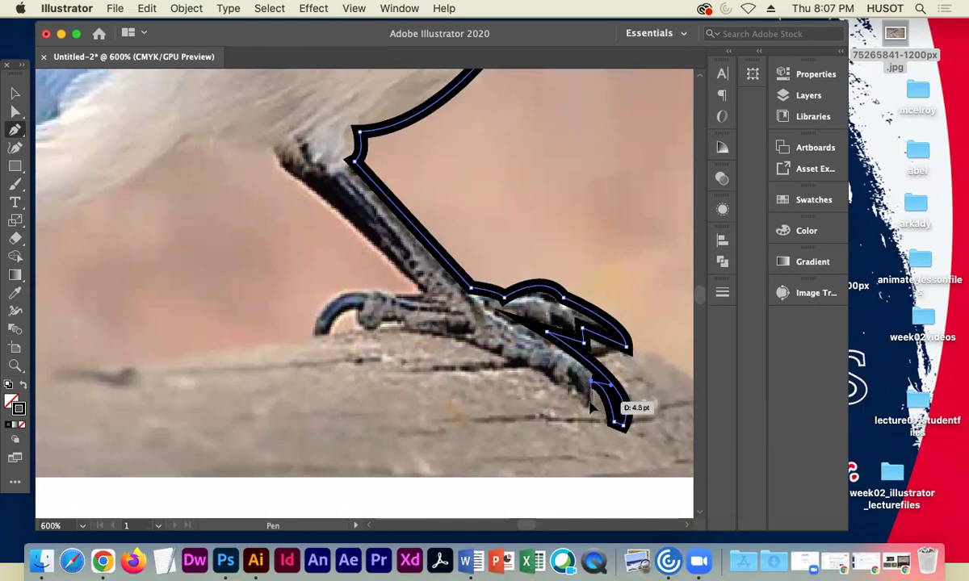
Trace the underside of the foot, the hind claw and the back edge of the leg up to the body
click(457, 337)
drag(427, 341, 284, 171)
click(276, 151)
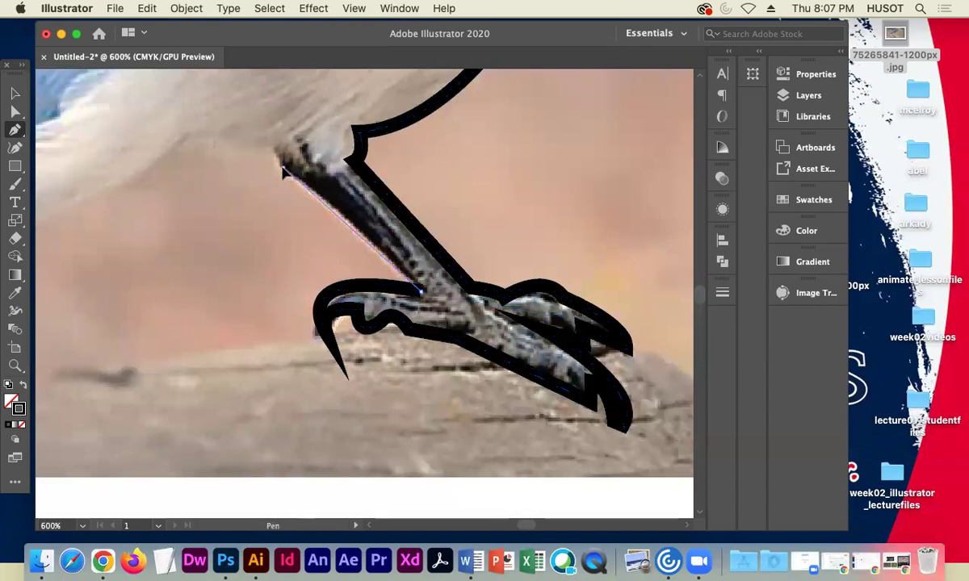
Continue the outline from the top of the leg along the rear underbelly to the tail's underside, ending in a corner anchor
drag(190, 136, 171, 152)
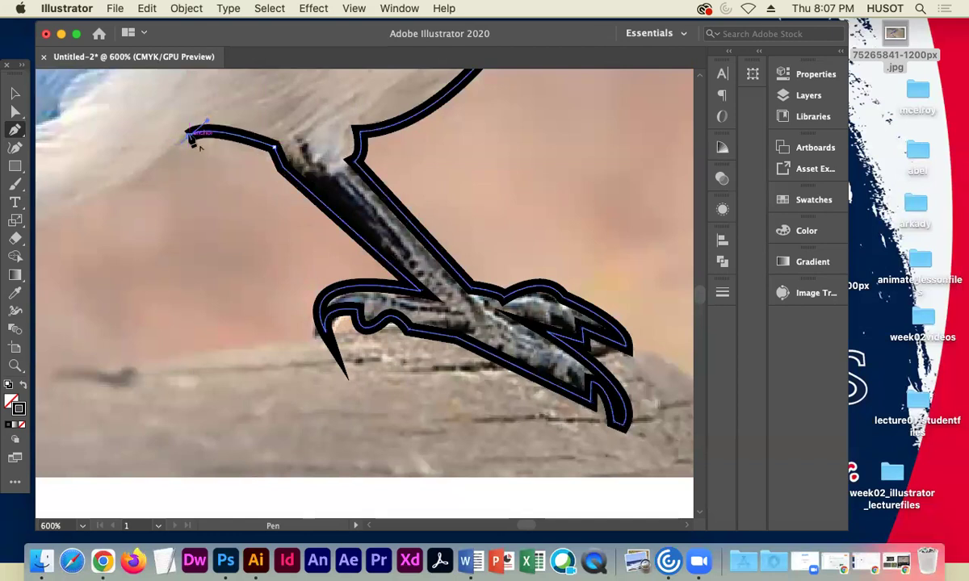
key(space)
drag(184, 209, 417, 207)
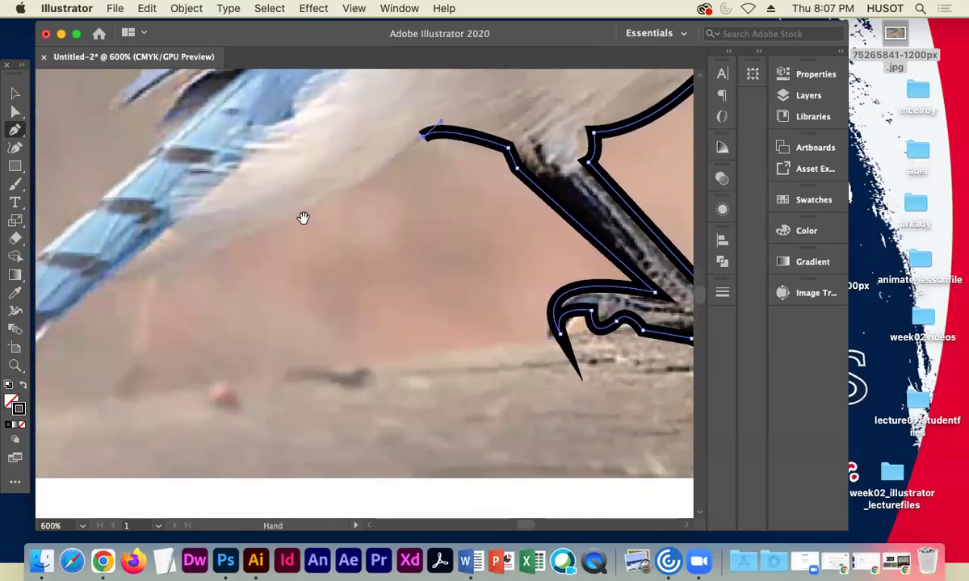
drag(107, 286, 185, 277)
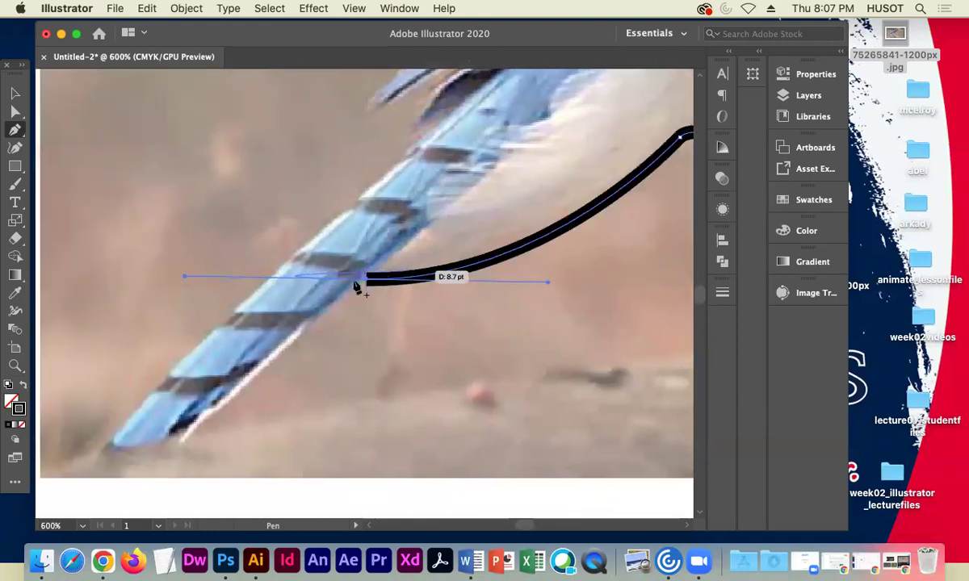
click(367, 278)
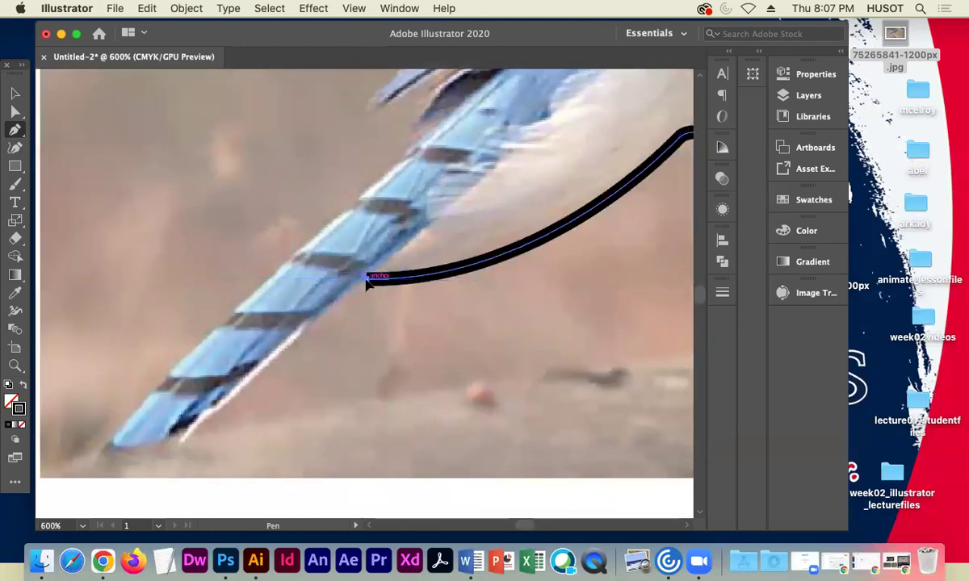
Trace the tail's straight underside and flat tip, and curve its upper edge up to the wing-tip feathers
click(187, 443)
click(112, 444)
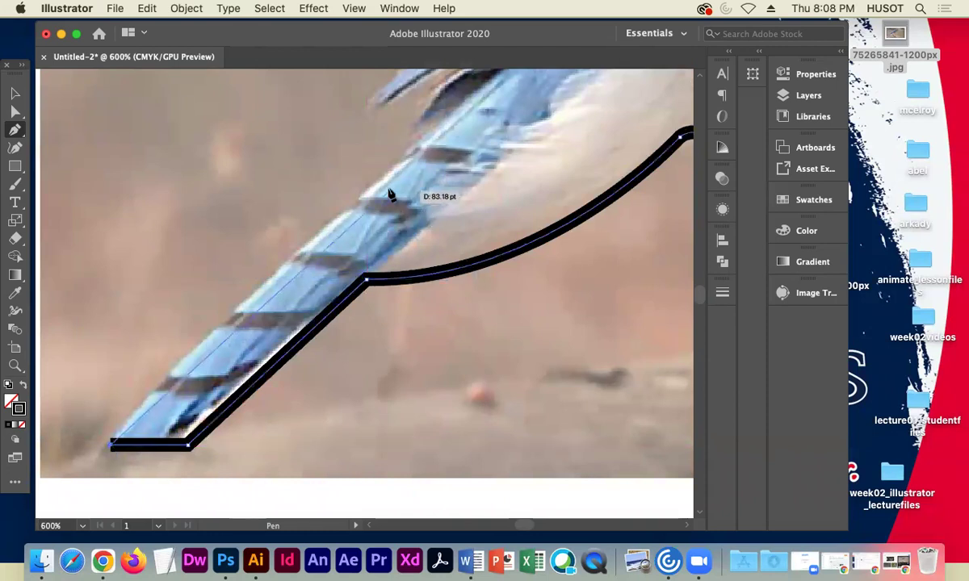
mouse_move(427, 137)
mouse_down()
mouse_move(535, 108)
mouse_move(517, 89)
mouse_up()
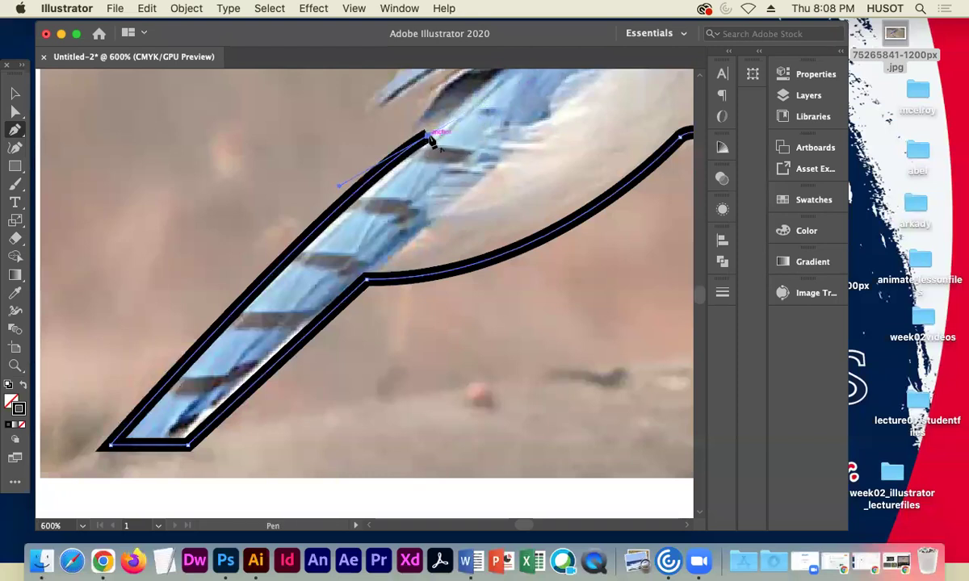
Trace the jagged wing-tip feathers above the tail with short segments and corner anchors, including the long pointed feather
drag(435, 220, 324, 303)
click(323, 300)
click(341, 263)
click(370, 236)
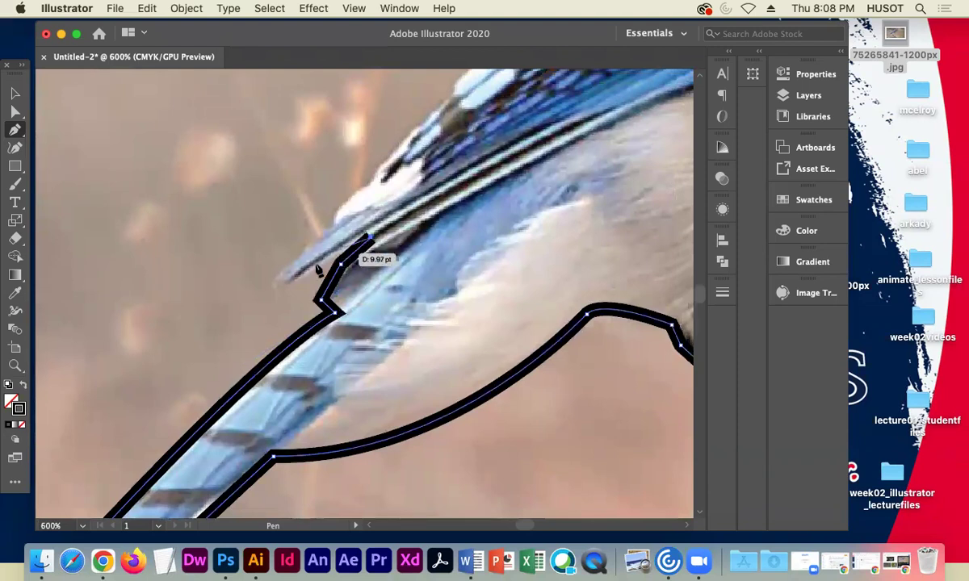
mouse_move(286, 275)
mouse_down()
mouse_move(298, 229)
mouse_move(301, 291)
mouse_move(331, 221)
mouse_move(337, 231)
mouse_move(335, 207)
mouse_move(367, 188)
mouse_up()
click(367, 185)
scroll(367, 185, up, 5)
scroll(367, 185, right, 5)
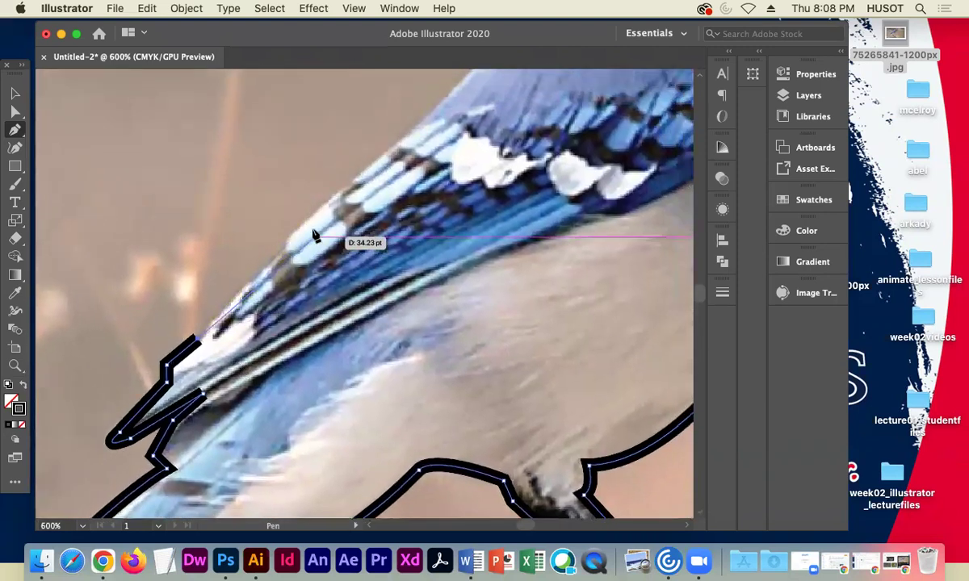
Continue the outline along the wing's upper edge, with a small notch between the curves, up to the lower back
drag(283, 247, 360, 321)
key(space)
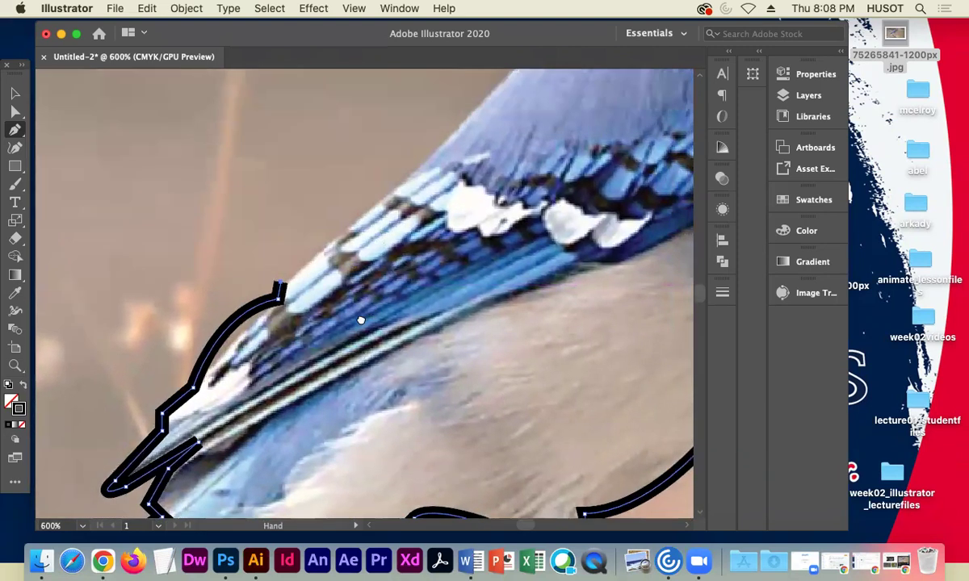
scroll(361, 321, up, 5)
scroll(360, 321, right, 1)
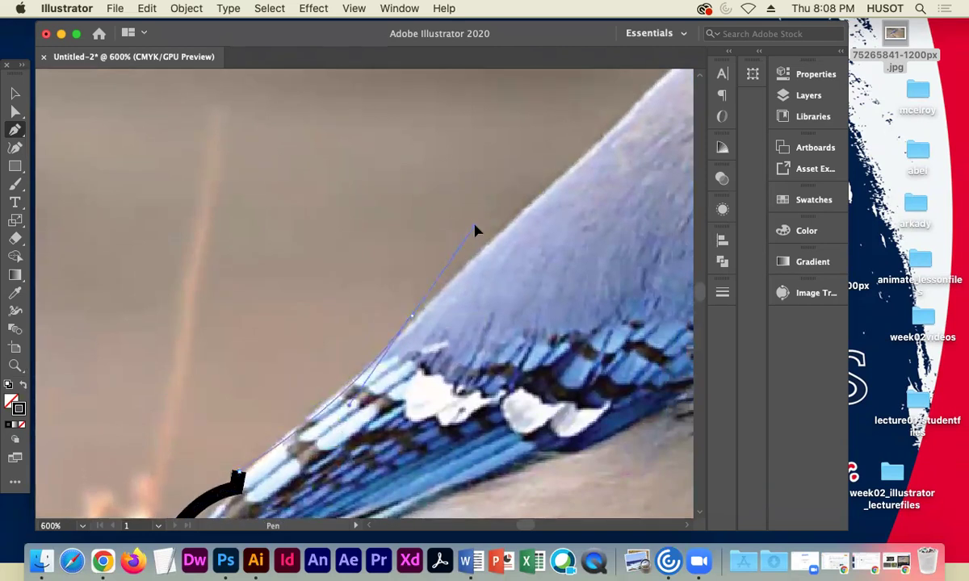
drag(475, 231, 475, 230)
key(space)
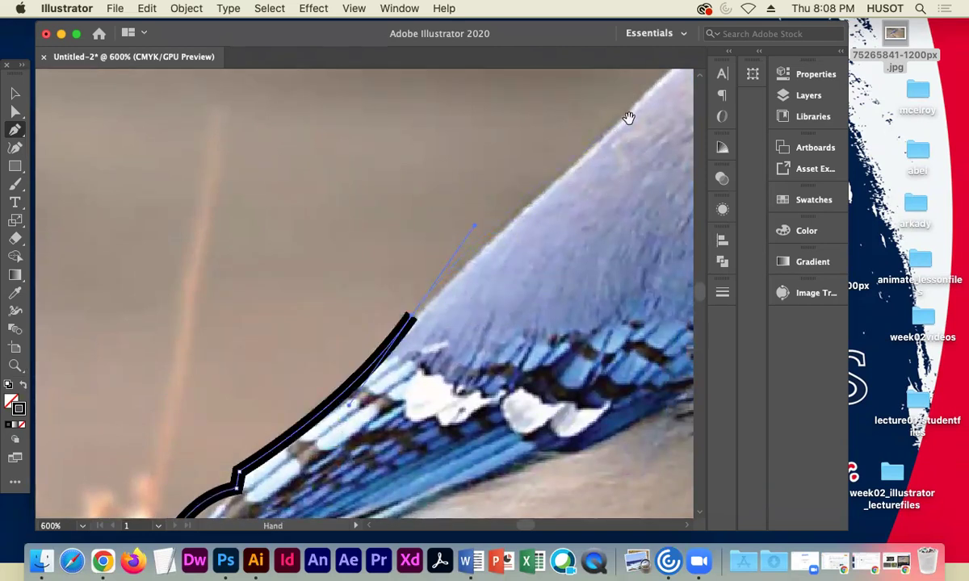
Trace the back up to the nape and close the outline at the back of the crest
scroll(629, 117, up, 5)
scroll(629, 118, right, 7)
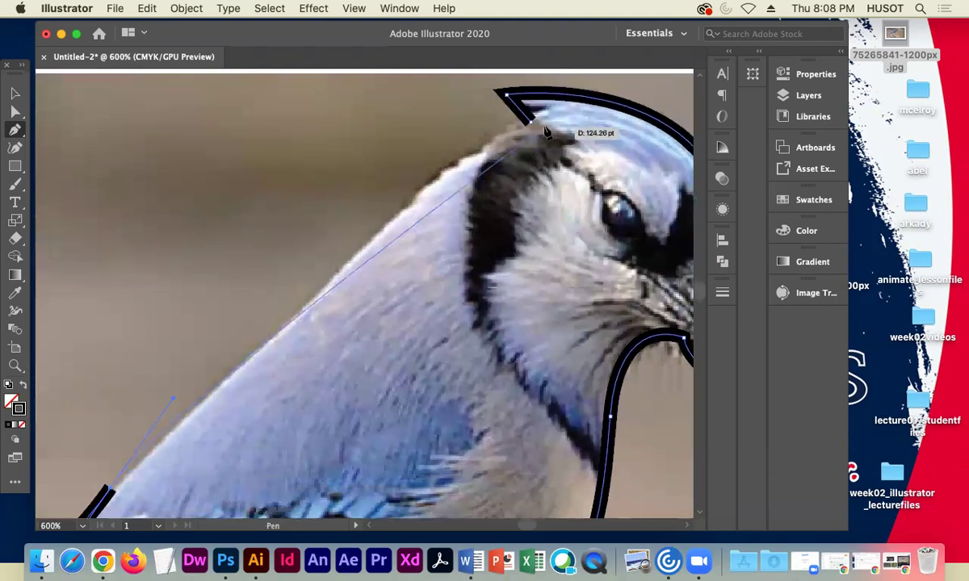
drag(529, 121, 589, 120)
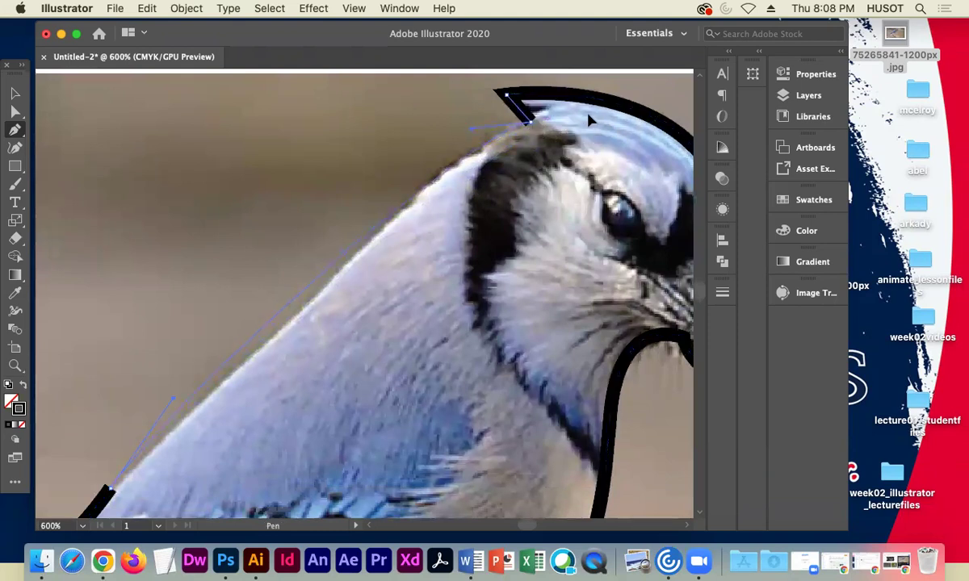
key(super+minus)
scroll(517, 121, up, 5)
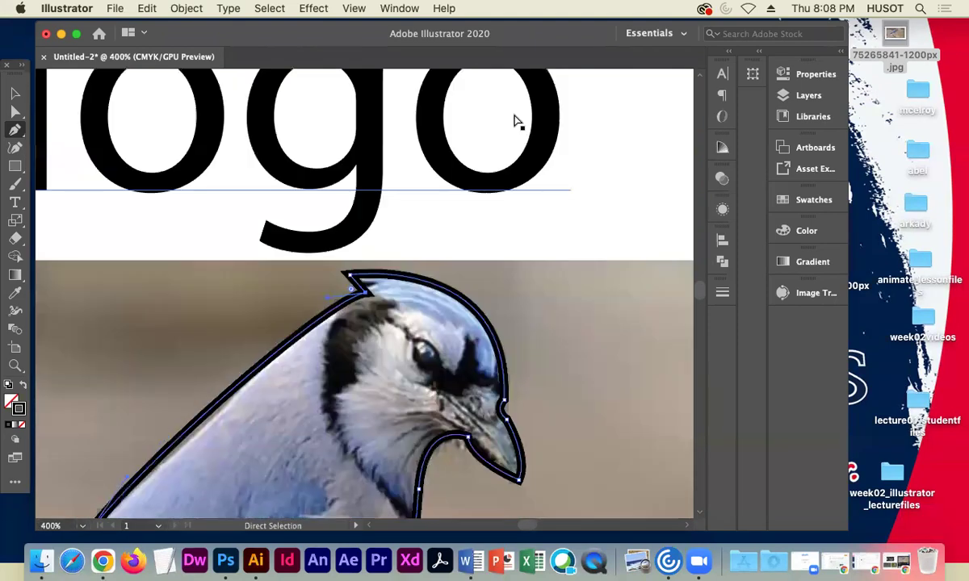
key(super+minus)
key(super+minus)
key(super+minus)
key(super+minus)
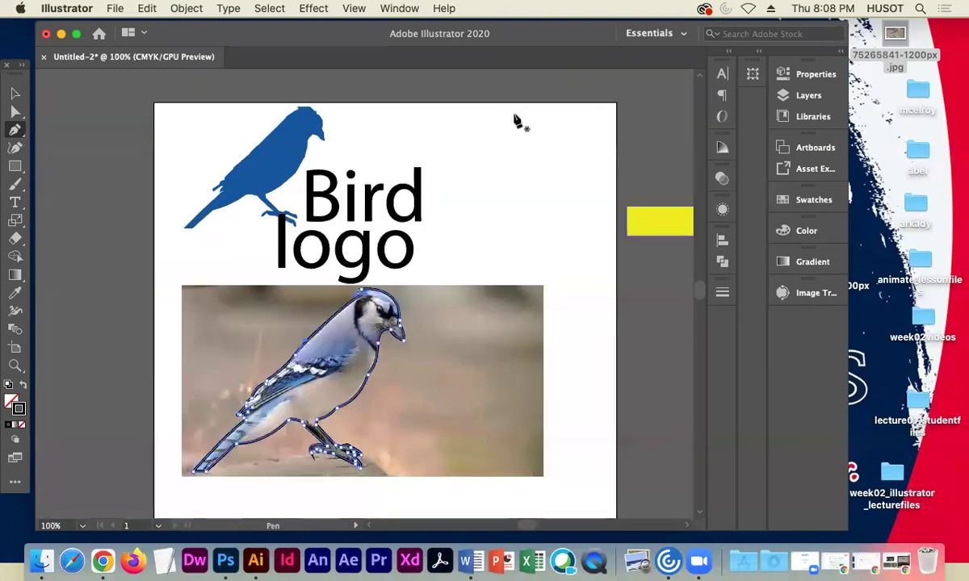
Swap the closed outline's stroke and fill to make a solid black silhouette, and move it off the photo beside the blue bird
click(15, 93)
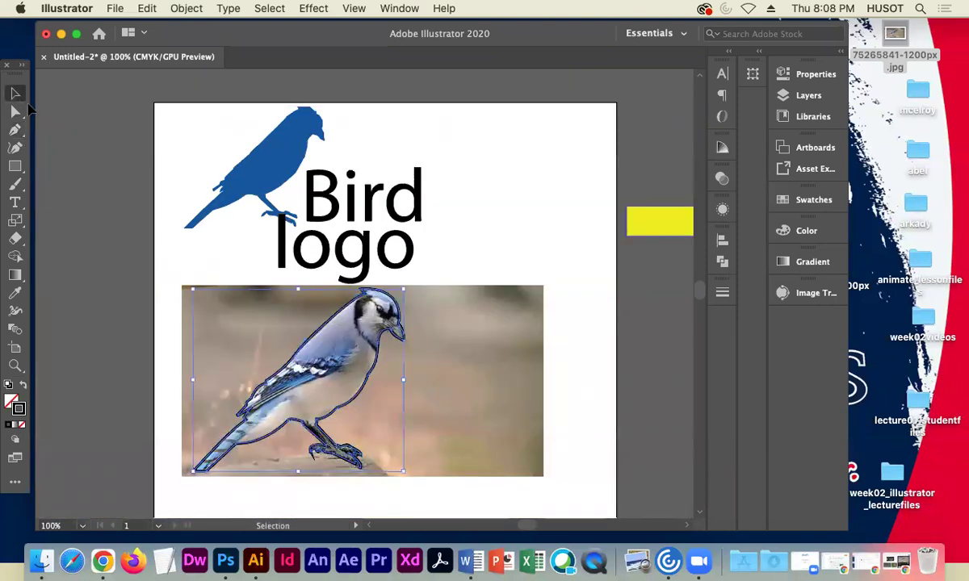
click(22, 387)
drag(318, 367, 167, 175)
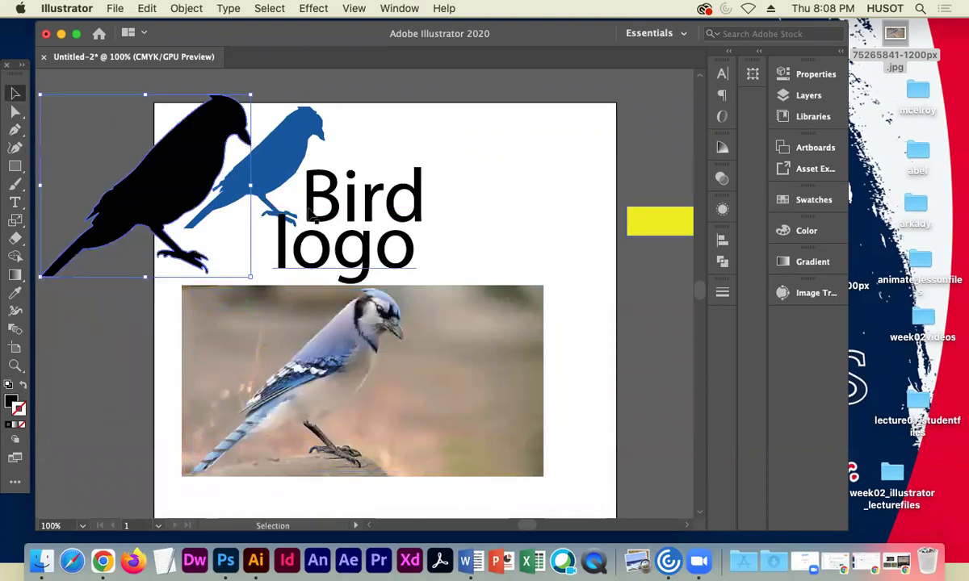
Move the blue bird silhouette off the artboard beside the black one and enlarge it proportionally
key(a)
key(super+minus)
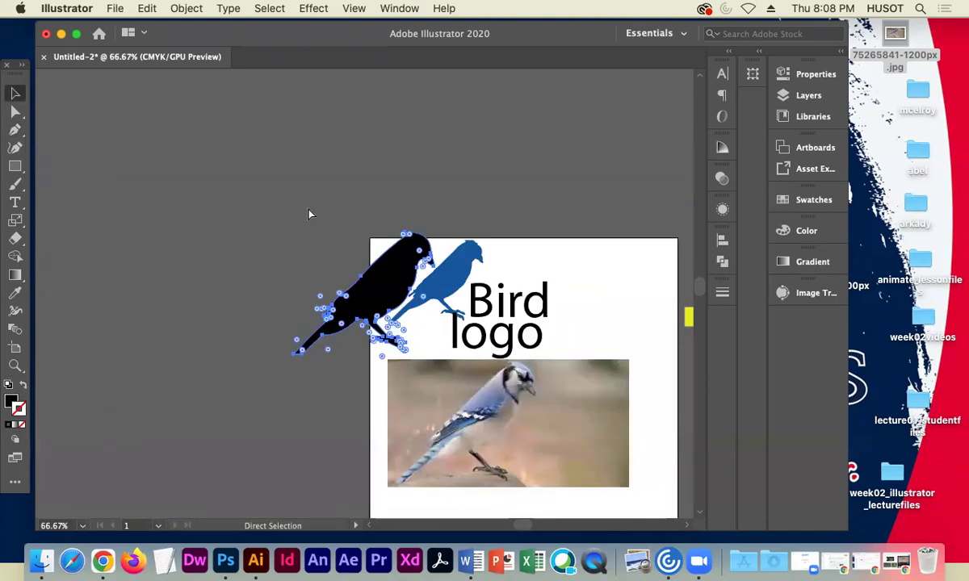
key(super+equal)
key(super+equal)
key(v)
drag(542, 244, 282, 209)
drag(340, 145, 505, 100)
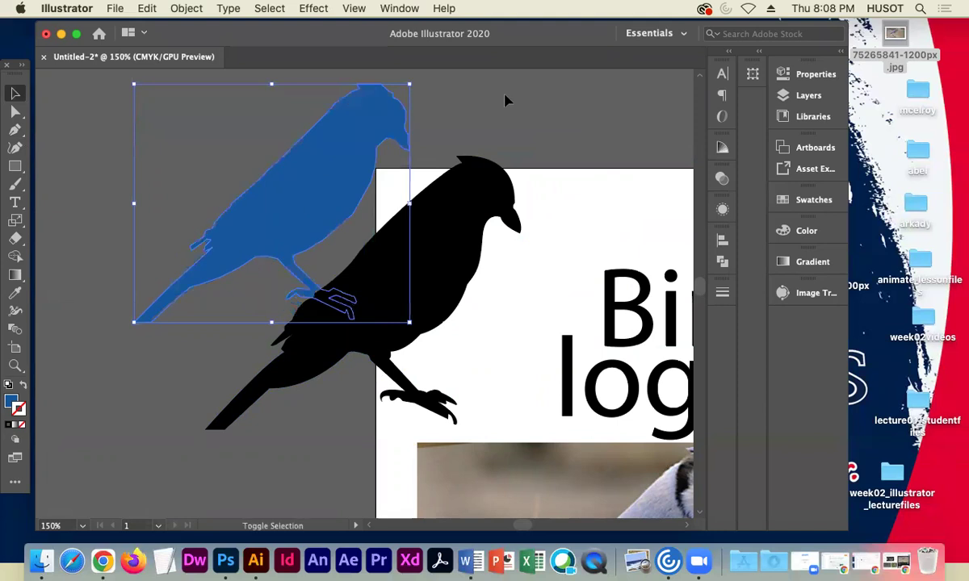
Place the blue silhouette over the black one and bring it to the front
drag(362, 137, 403, 192)
click(580, 158)
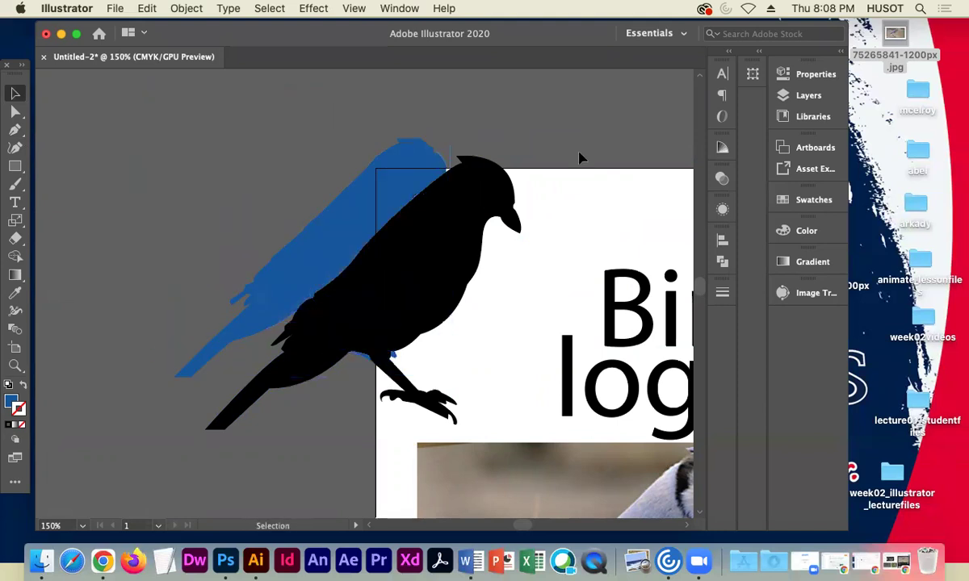
click(381, 195)
right_click(381, 196)
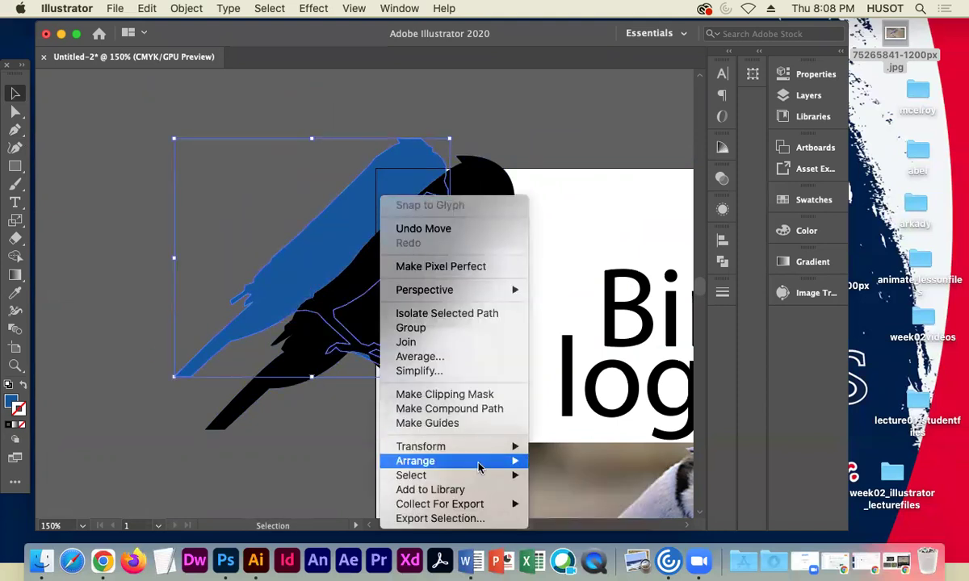
mouse_move(484, 461)
click(536, 461)
click(528, 214)
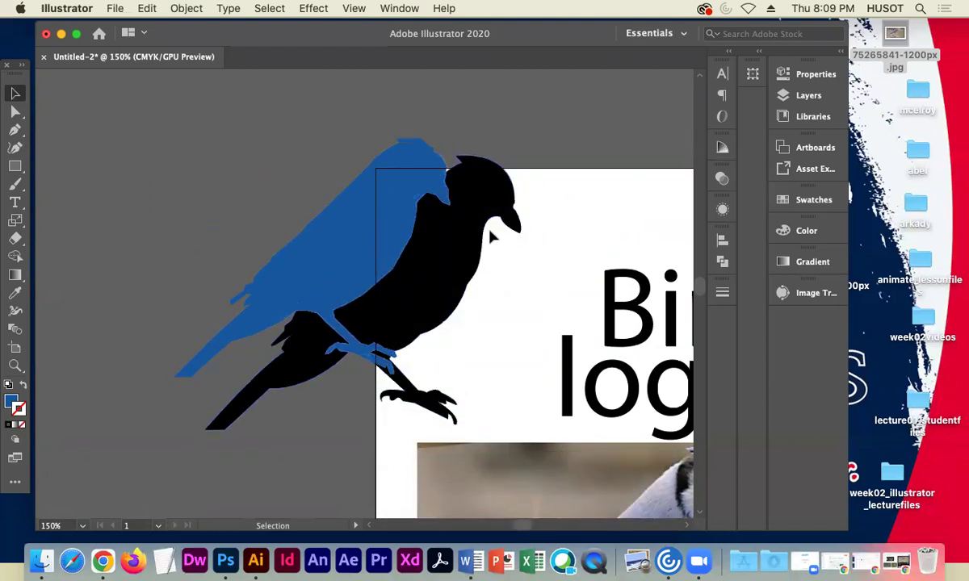
Separate the two silhouettes for a side-by-side comparison, with the blue one off the artboard and the black one nearer the text
drag(386, 270, 315, 209)
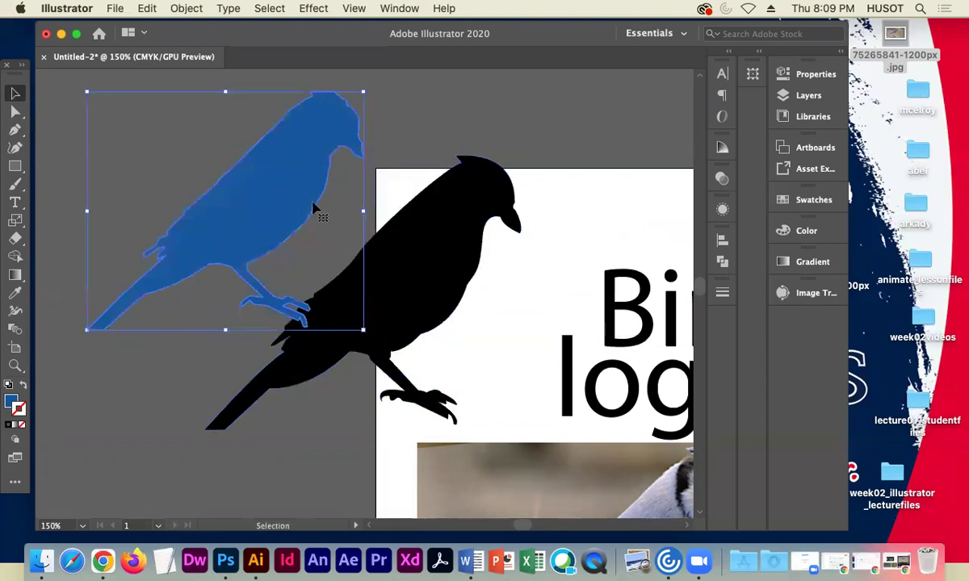
click(349, 185)
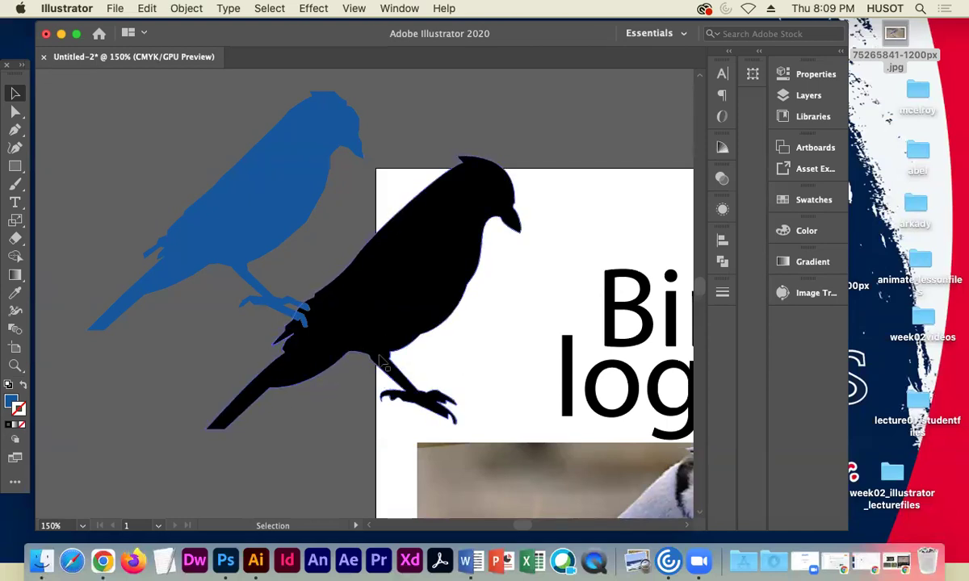
mouse_move(273, 206)
mouse_down()
mouse_move(279, 193)
mouse_move(279, 202)
mouse_up()
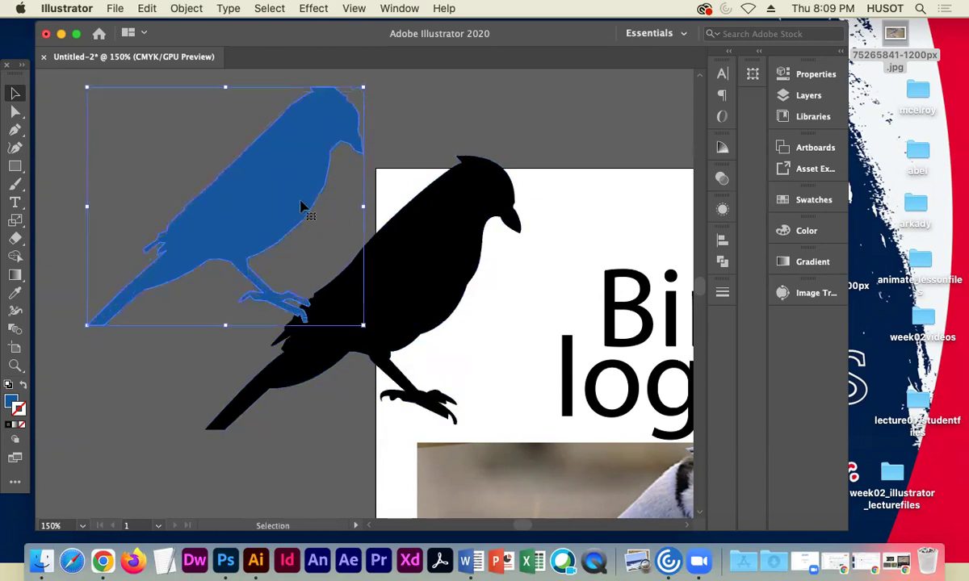
click(418, 106)
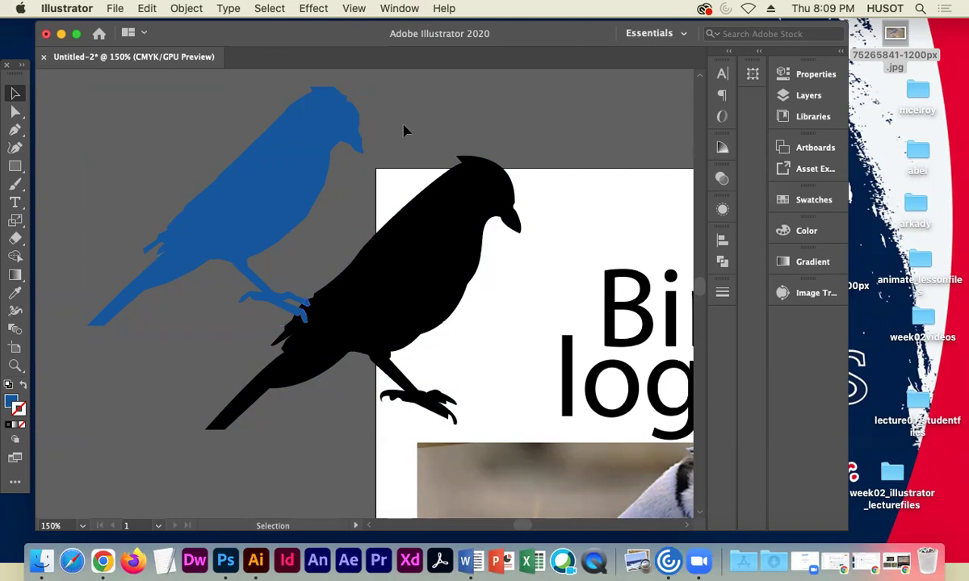
drag(299, 147, 271, 189)
click(540, 152)
drag(434, 258, 487, 233)
click(448, 109)
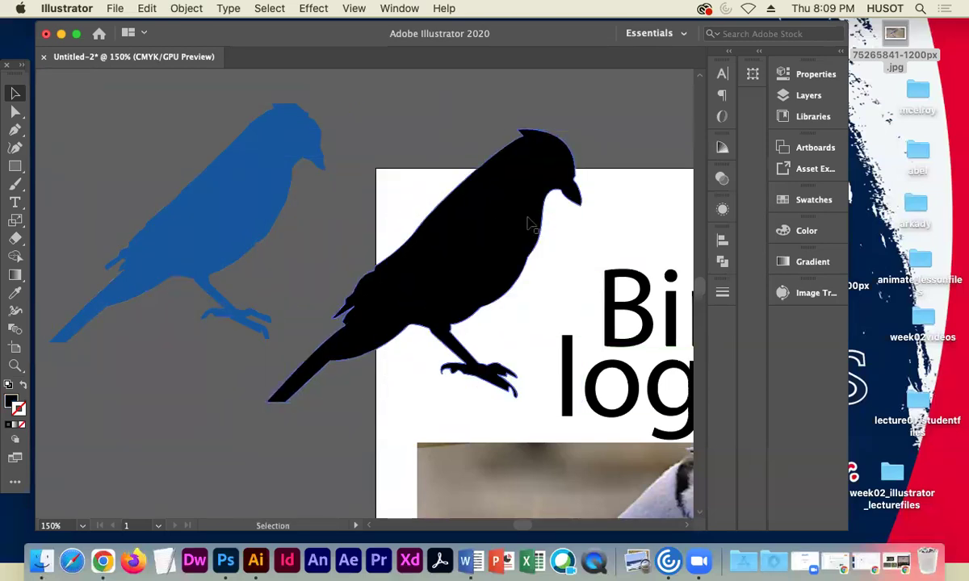
drag(258, 176, 452, 250)
click(417, 168)
mouse_move(483, 260)
mouse_down()
mouse_move(353, 201)
mouse_move(346, 207)
mouse_move(472, 278)
mouse_move(497, 260)
mouse_up()
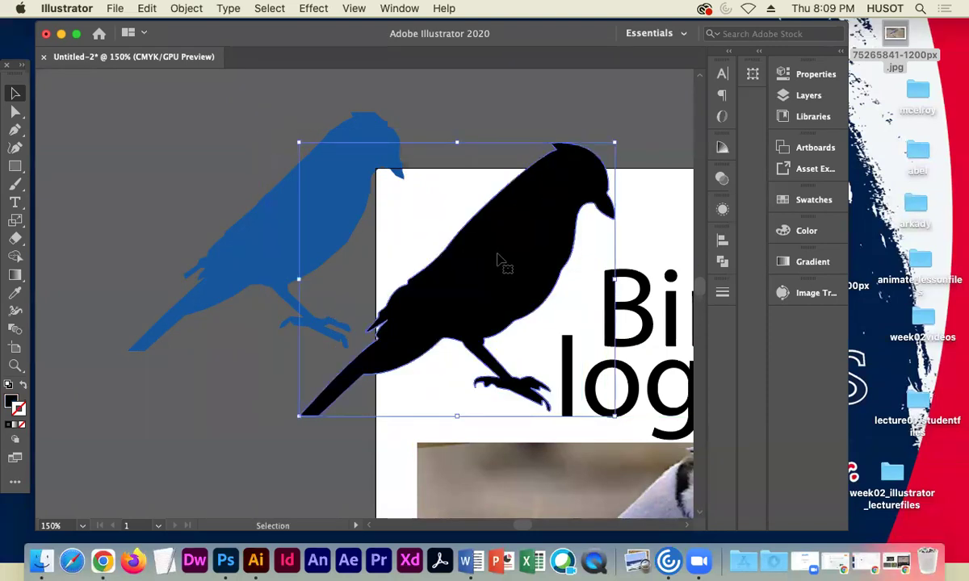
click(496, 147)
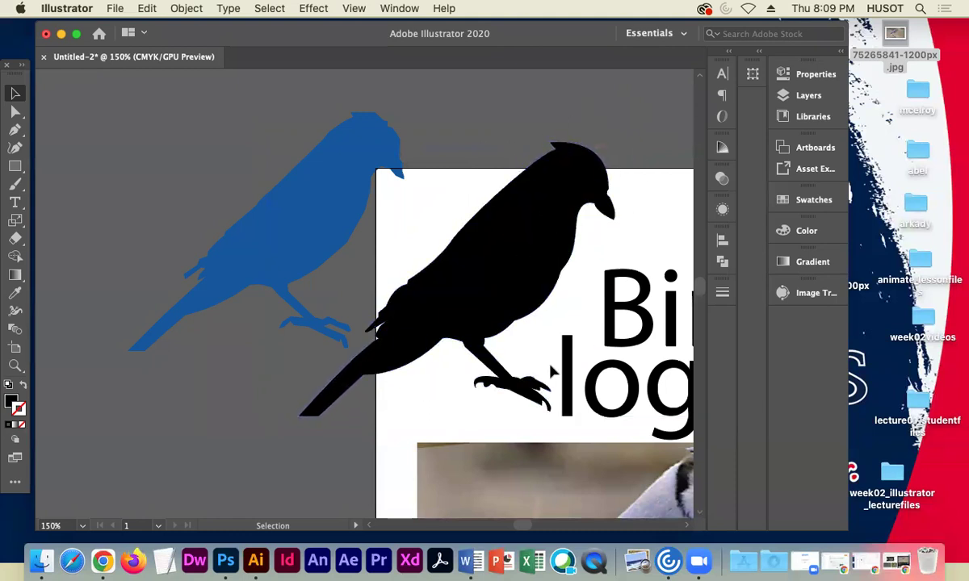
Trace the upper beak of the blue jay in the photo as a closed, curved outline with the Pen tool
scroll(553, 369, right, 5)
scroll(552, 370, down, 2)
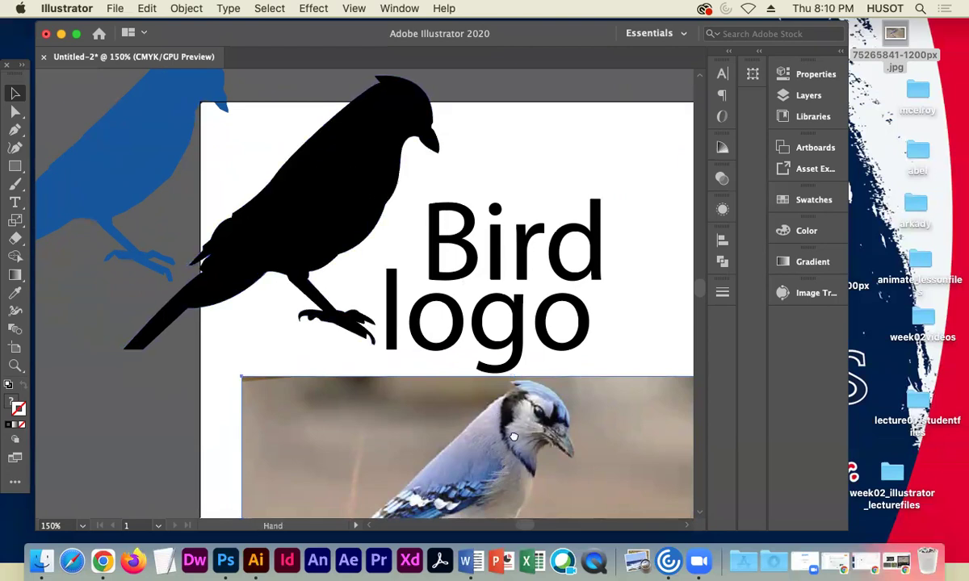
scroll(447, 244, down, 5)
scroll(446, 243, right, 2)
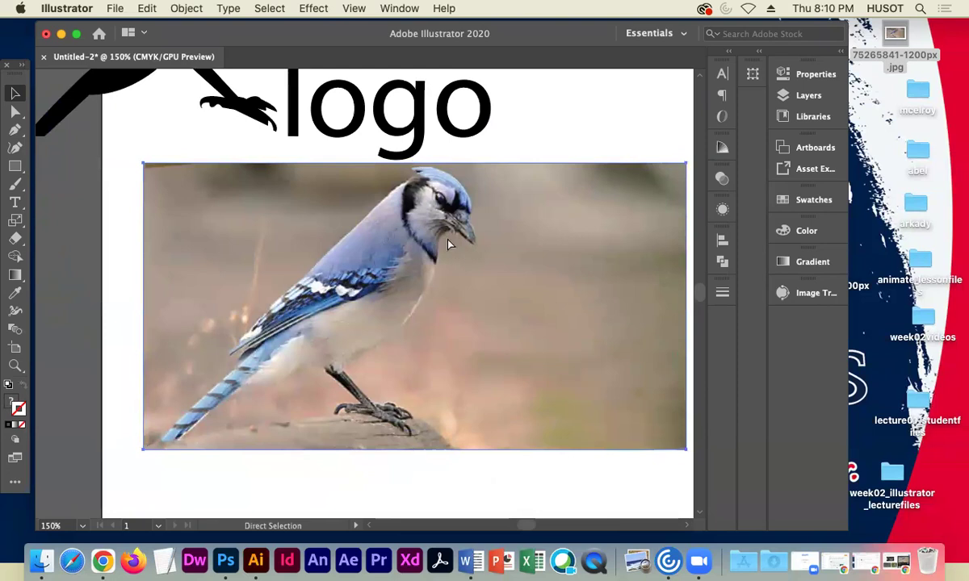
scroll(448, 244, up, 2)
drag(515, 179, 501, 389)
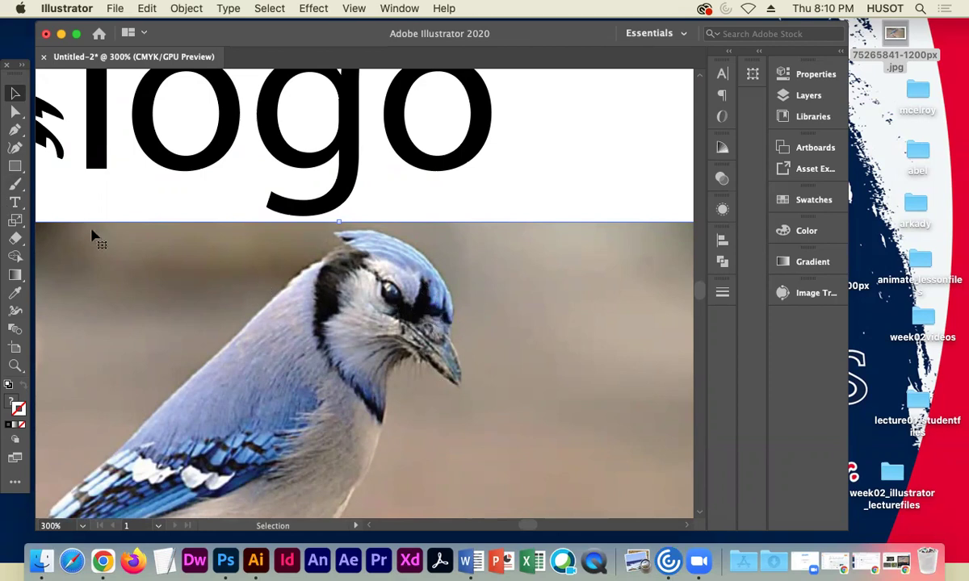
click(14, 129)
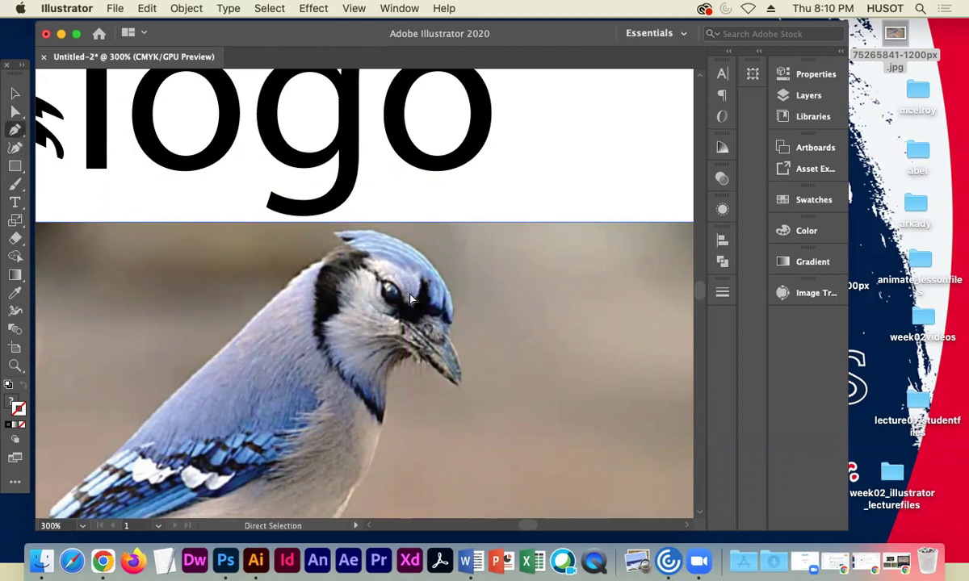
key(super+equal)
key(space)
drag(408, 291, 494, 433)
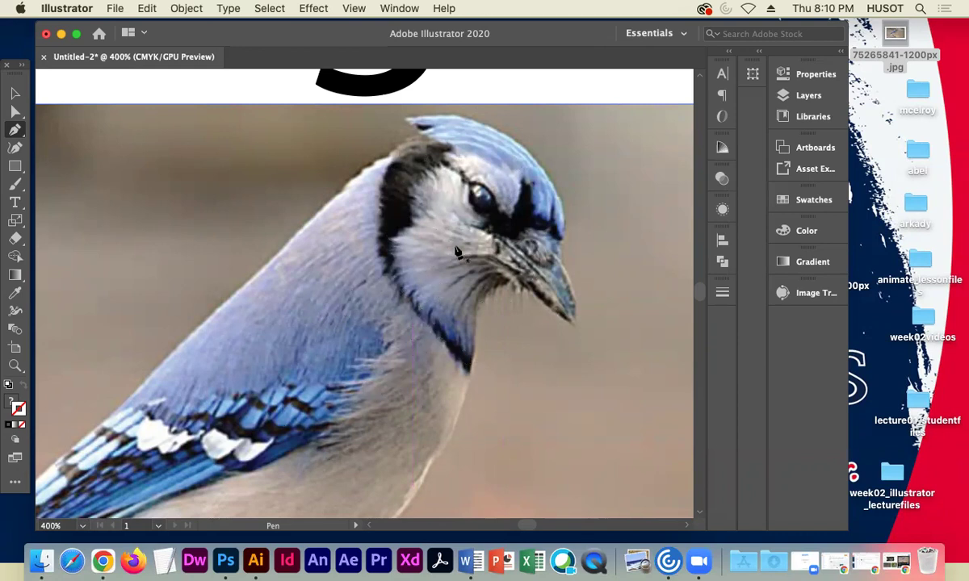
click(496, 238)
click(573, 326)
drag(579, 361, 495, 243)
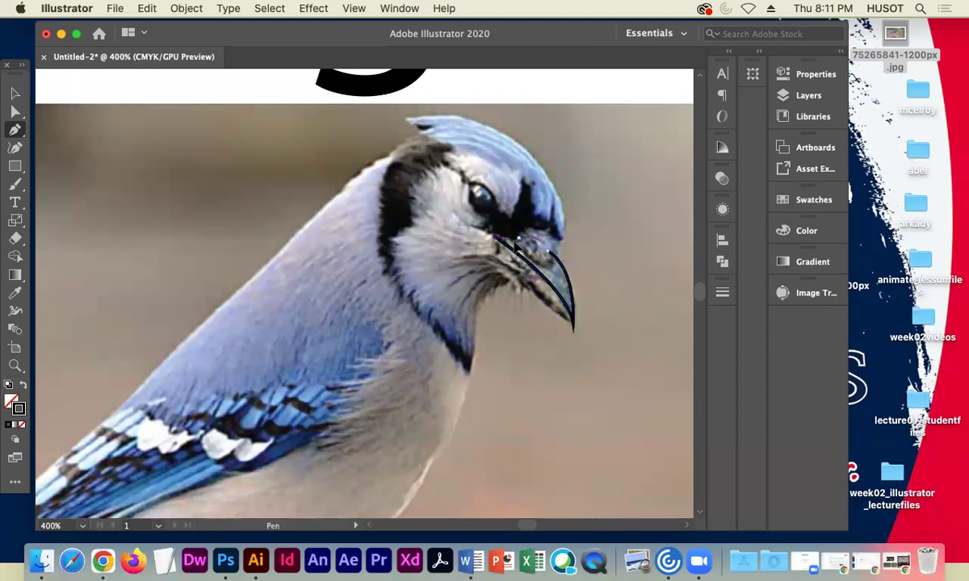
click(516, 238)
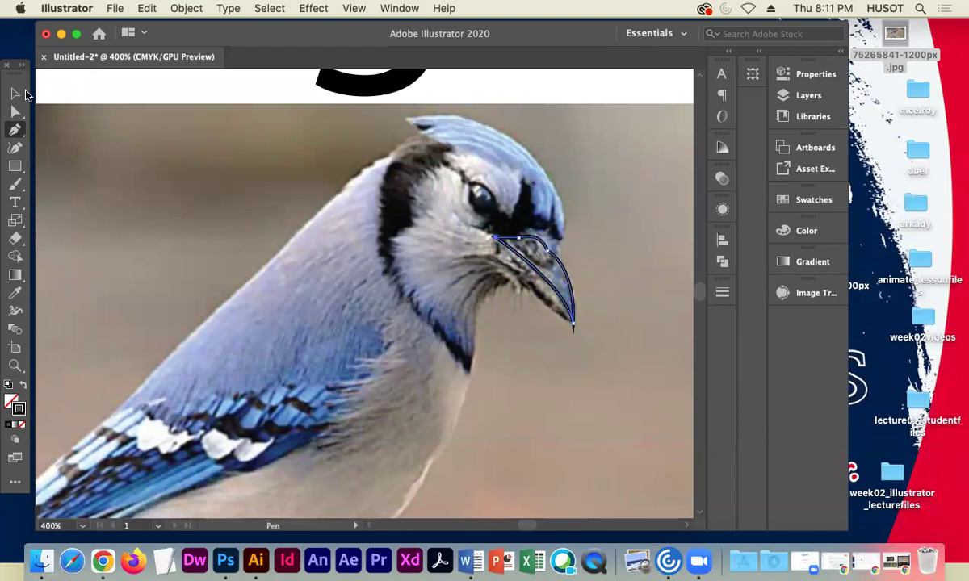
Move the beak outline clear of the bird's head and swap its stroke and fill to make it solid black
click(16, 94)
drag(545, 255, 240, 159)
click(23, 386)
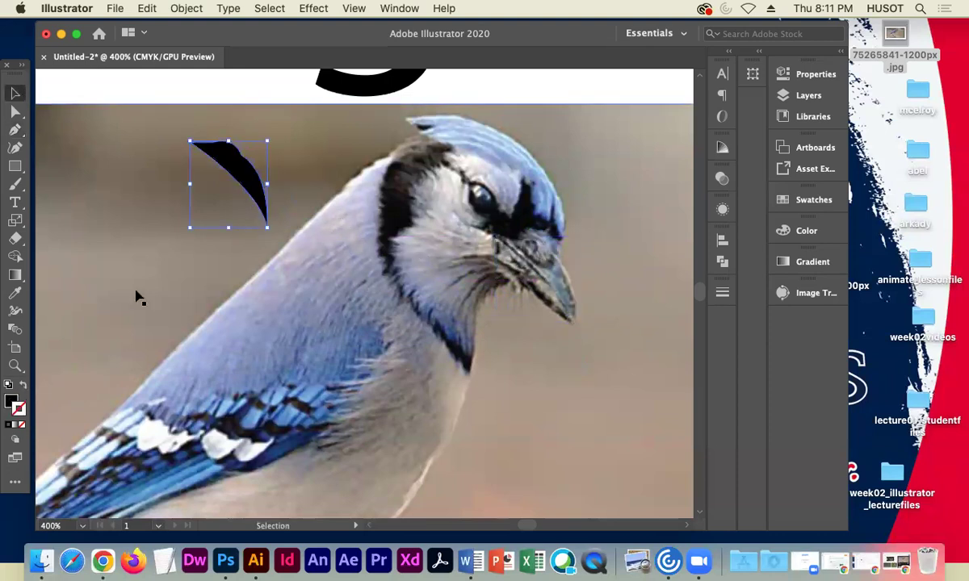
Place the black beak shape over the beak of the blue bird silhouette and deselect it
scroll(300, 324, up, 5)
scroll(300, 325, left, 5)
drag(386, 328, 294, 208)
key(a)
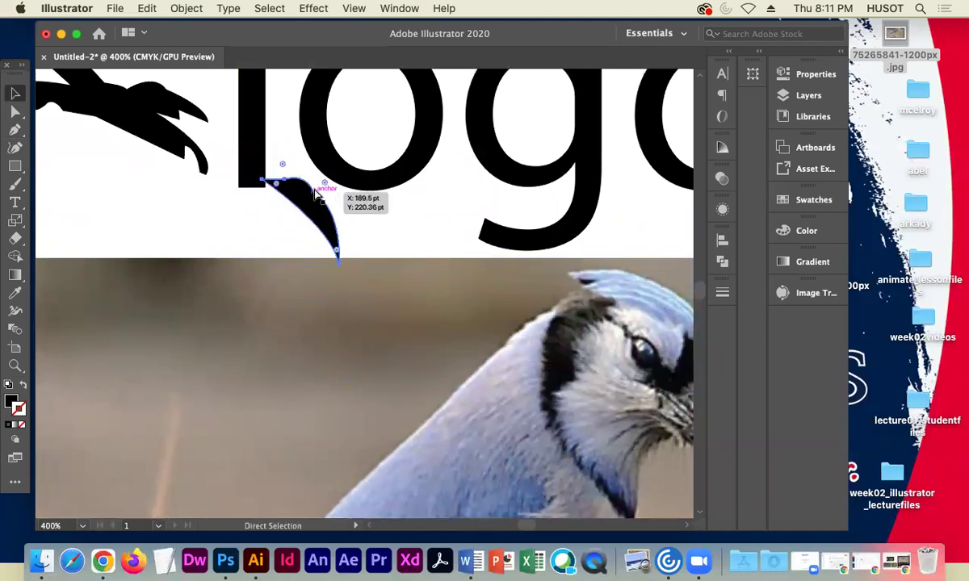
key(super+minus)
key(super+minus)
drag(143, 189, 385, 396)
drag(581, 497, 343, 133)
click(115, 139)
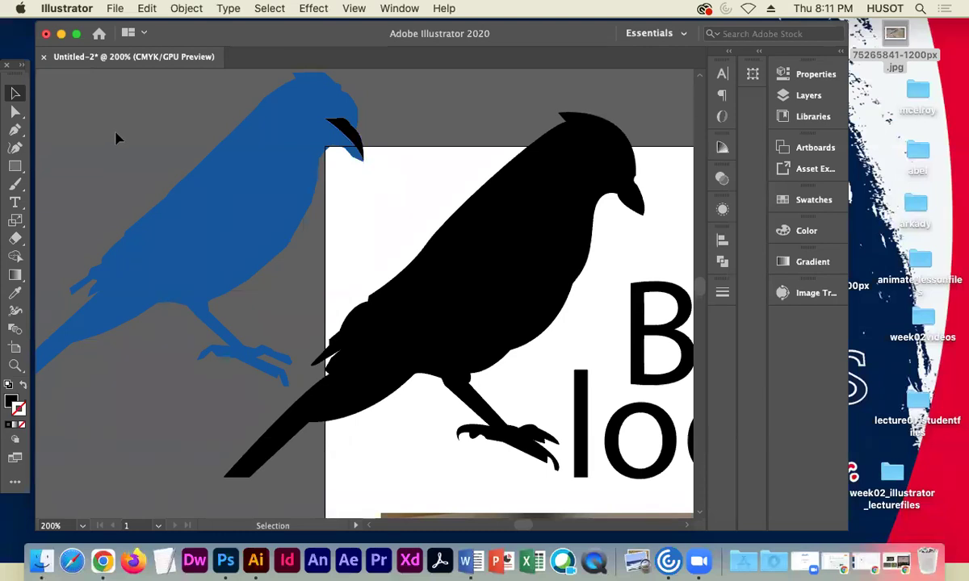
Compare the blue silhouette and its black beak with the bird's head in the photo
drag(346, 287, 387, 146)
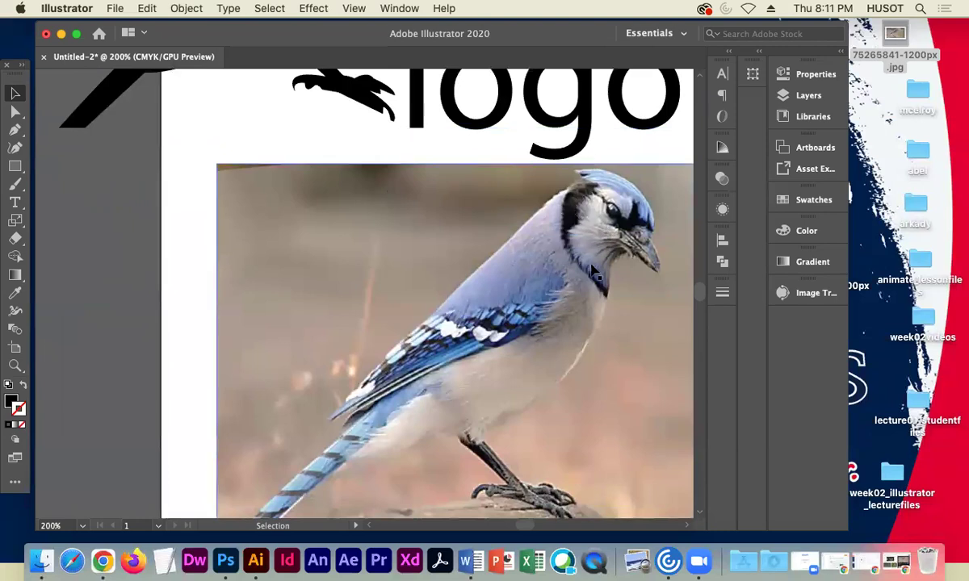
drag(270, 190, 422, 346)
drag(242, 204, 368, 389)
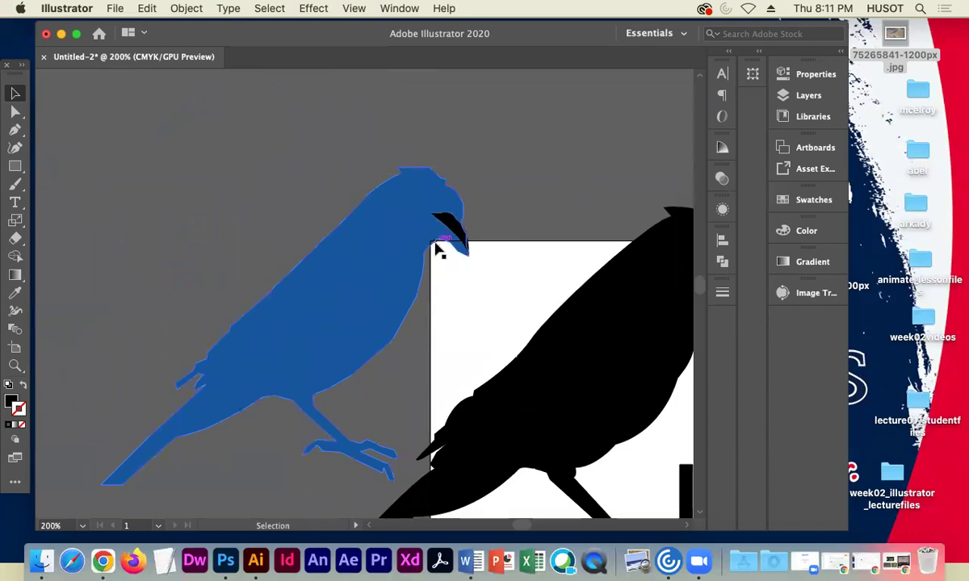
drag(498, 348, 412, 256)
scroll(425, 357, down, 10)
scroll(426, 358, right, 6)
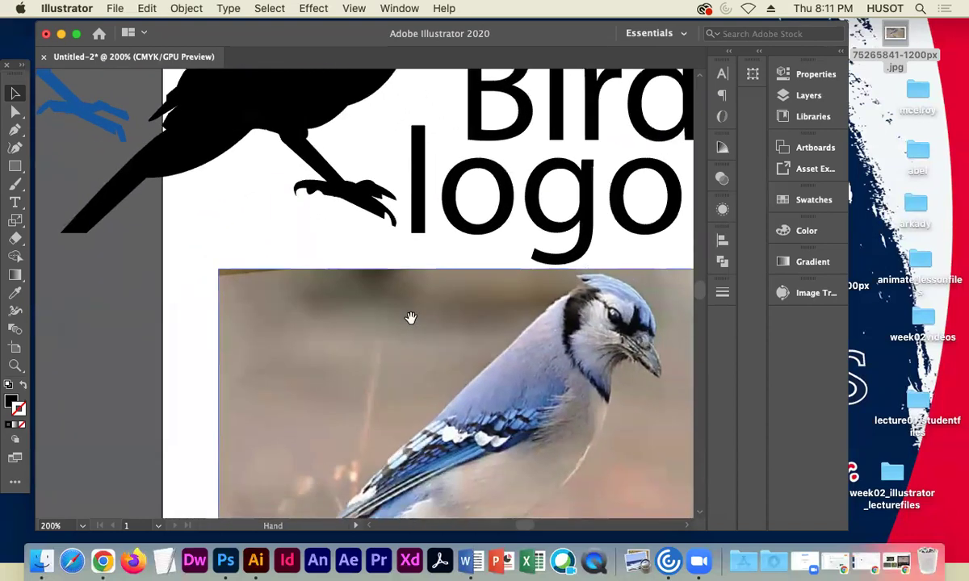
scroll(411, 353, right, 3)
scroll(411, 354, up, 1)
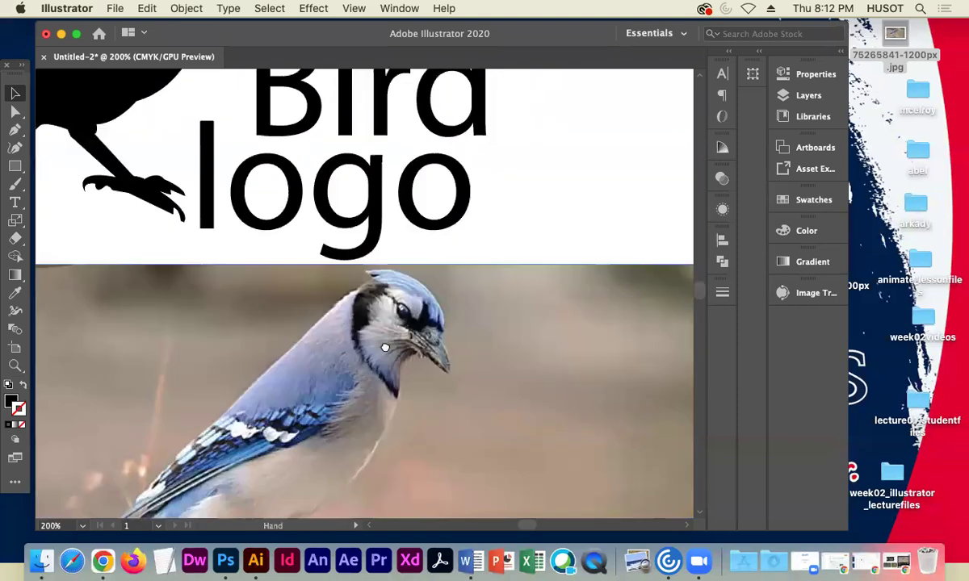
Trace the blue jay's eye in the photo as a closed, pointed oval shape with the Pen tool
scroll(386, 339, up, 4)
key(super+equal)
key(super+equal)
key(super+equal)
key(super+equal)
key(space)
drag(301, 267, 199, 191)
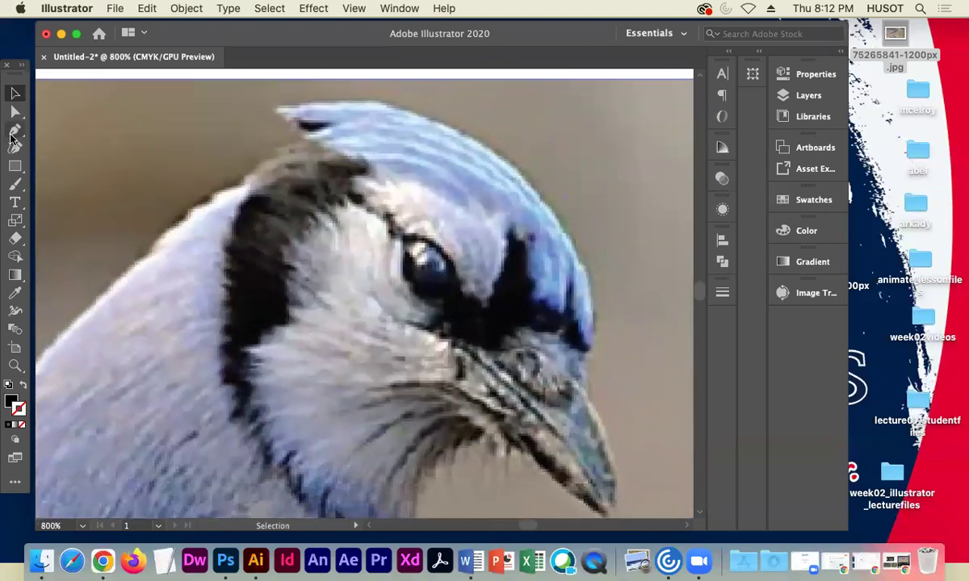
click(14, 129)
click(401, 239)
drag(457, 305, 452, 380)
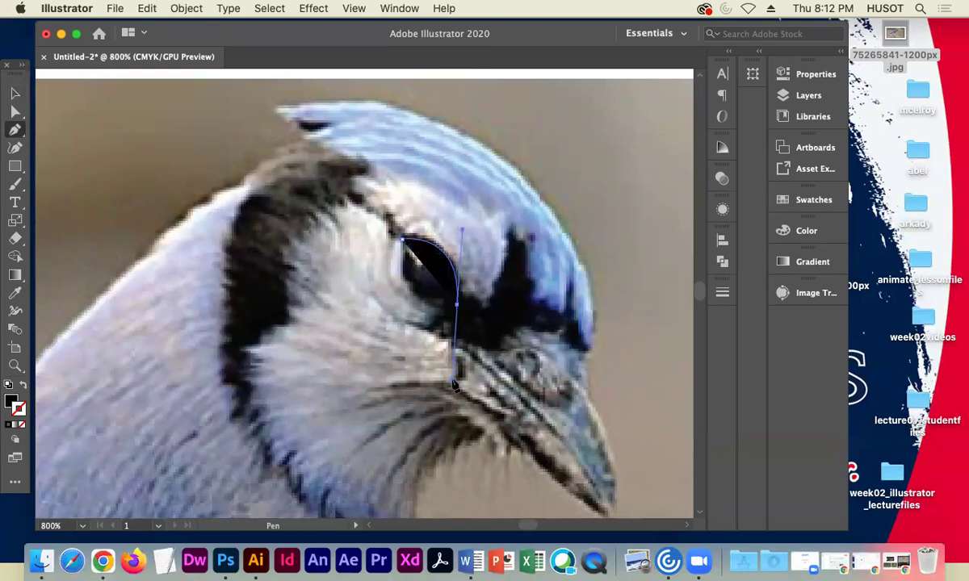
click(458, 306)
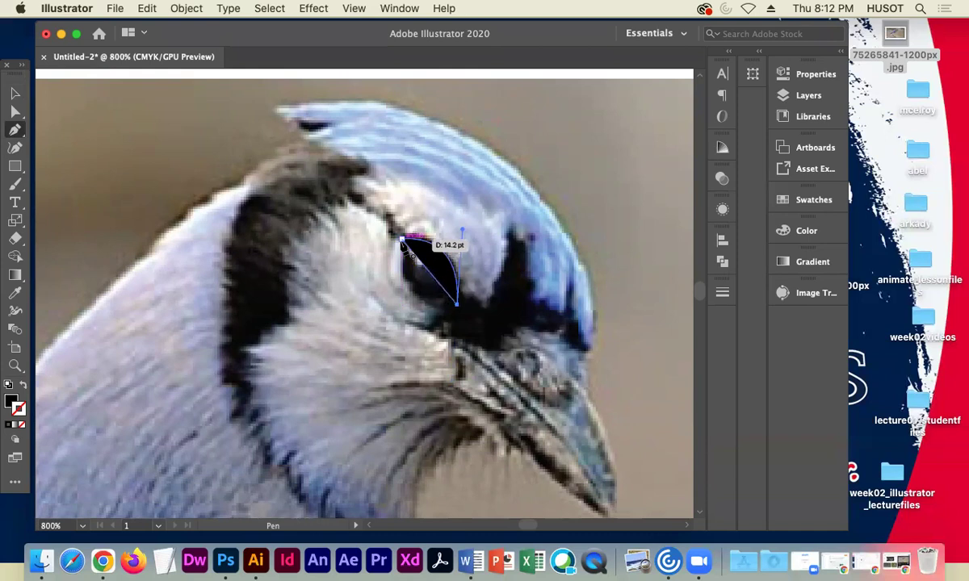
drag(402, 239, 394, 176)
Move the black eye shape off the eye in the photo, and show the document at 100% zoom
click(15, 93)
click(383, 266)
drag(383, 266, 173, 159)
key(a)
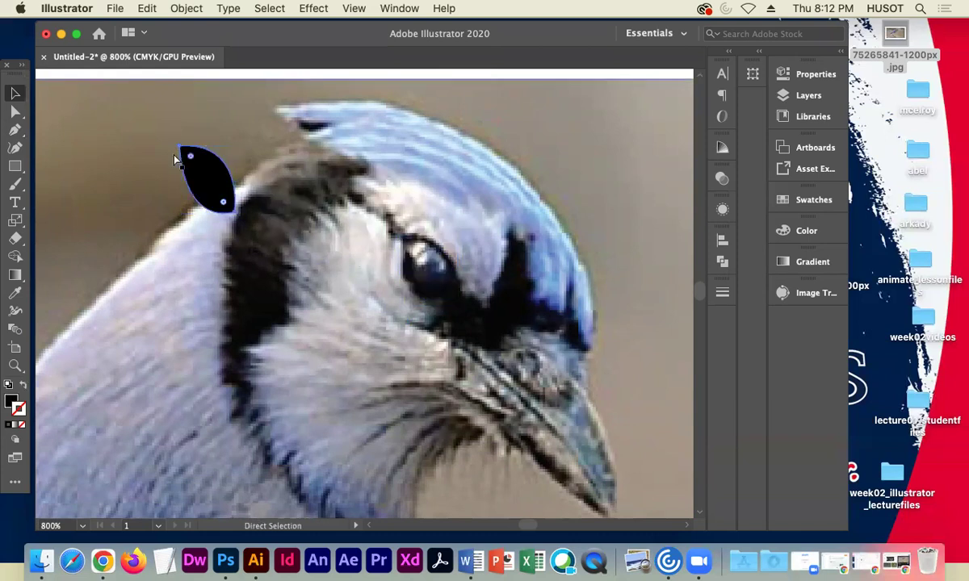
key(super+1)
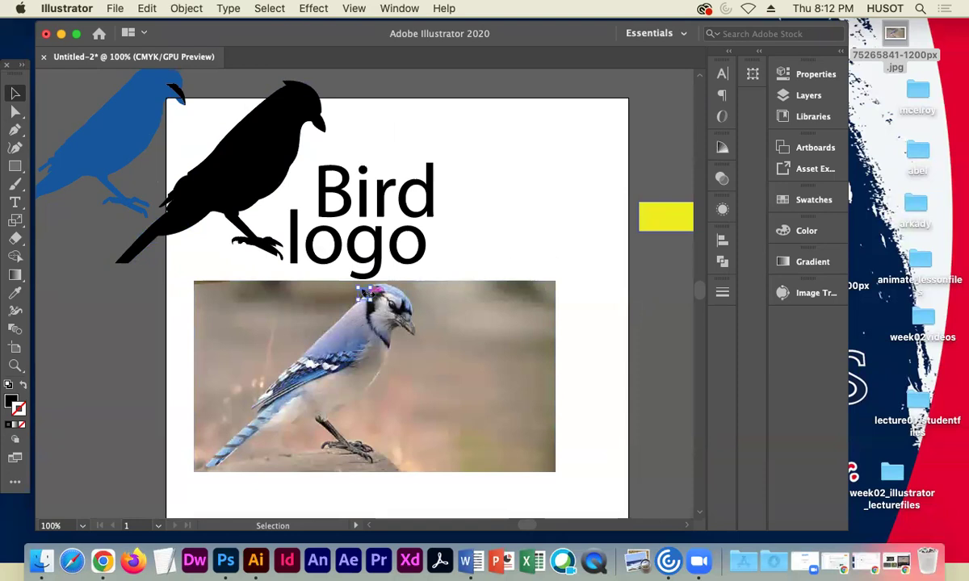
Place the blue bird with its beak over the empty part of the photo and position the black eye on its head
drag(363, 297, 502, 440)
click(543, 360)
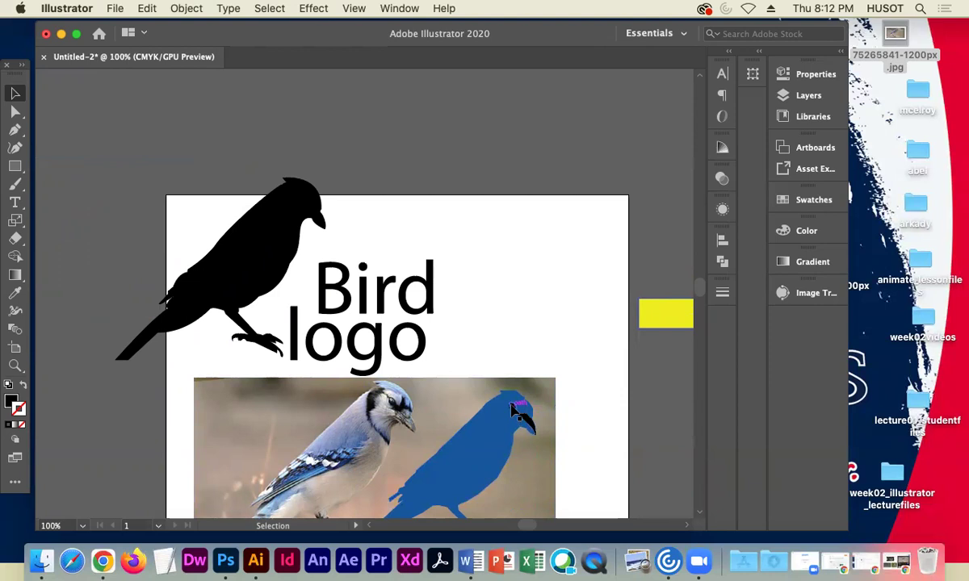
drag(512, 408, 515, 404)
click(586, 404)
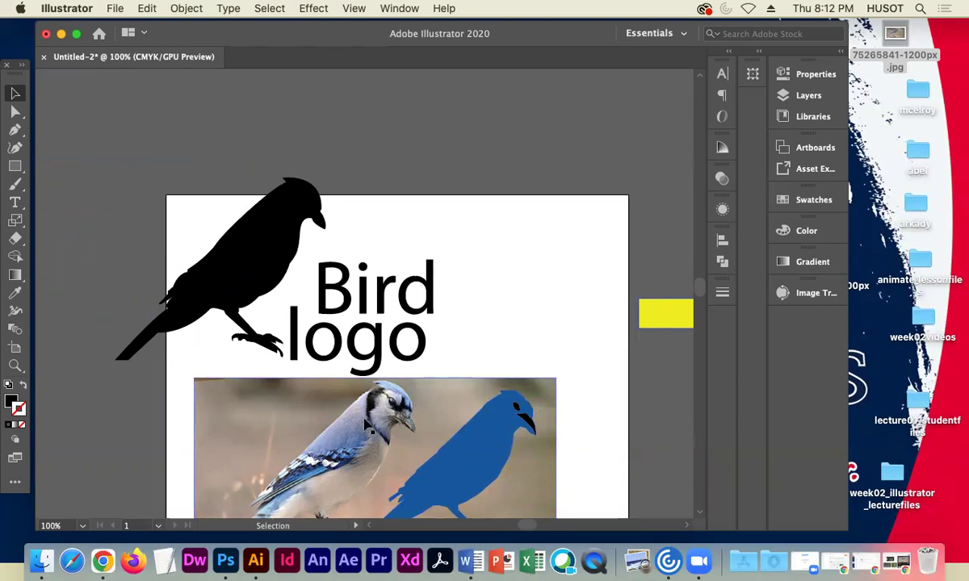
Move the text, photo and both bird silhouettes together towards the artboard's upper edge, then deselect them
drag(190, 195, 409, 381)
drag(452, 411, 486, 307)
click(109, 73)
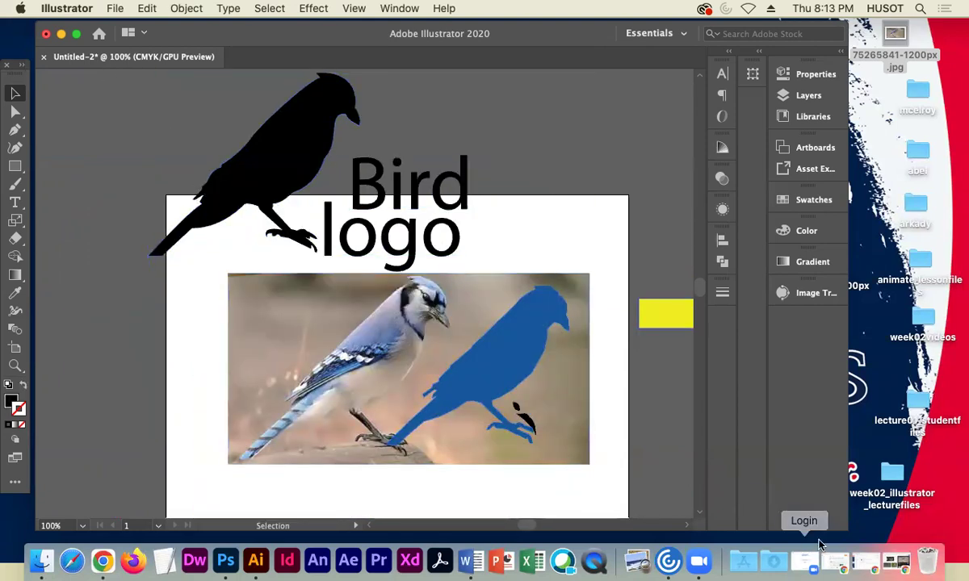
Narrow the Illustrator window, open the desktop folder week02_illustrator_lecturefiles beside it in Finder, and return to Illustrator
drag(847, 528, 786, 539)
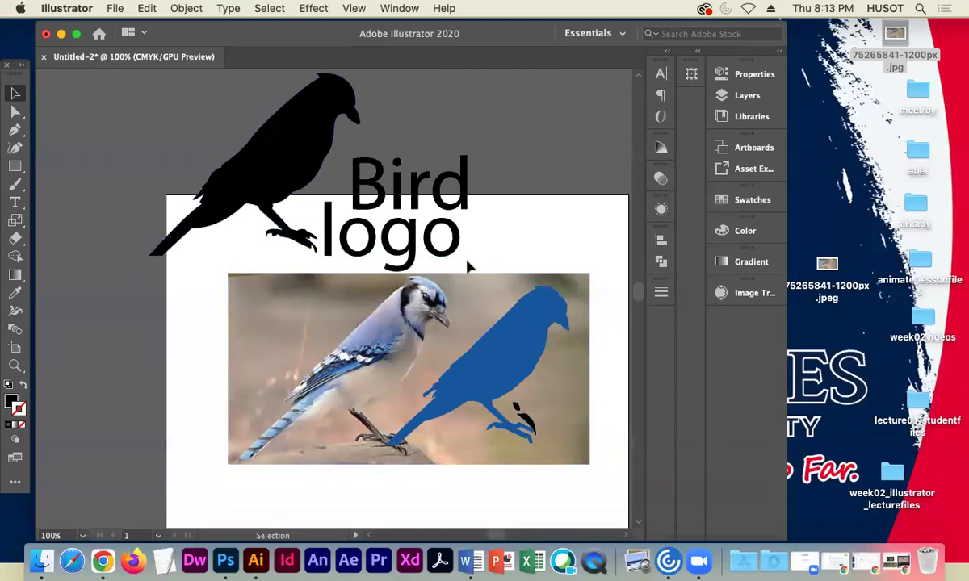
double_click(892, 472)
drag(557, 77, 816, 91)
drag(672, 154, 771, 165)
click(118, 70)
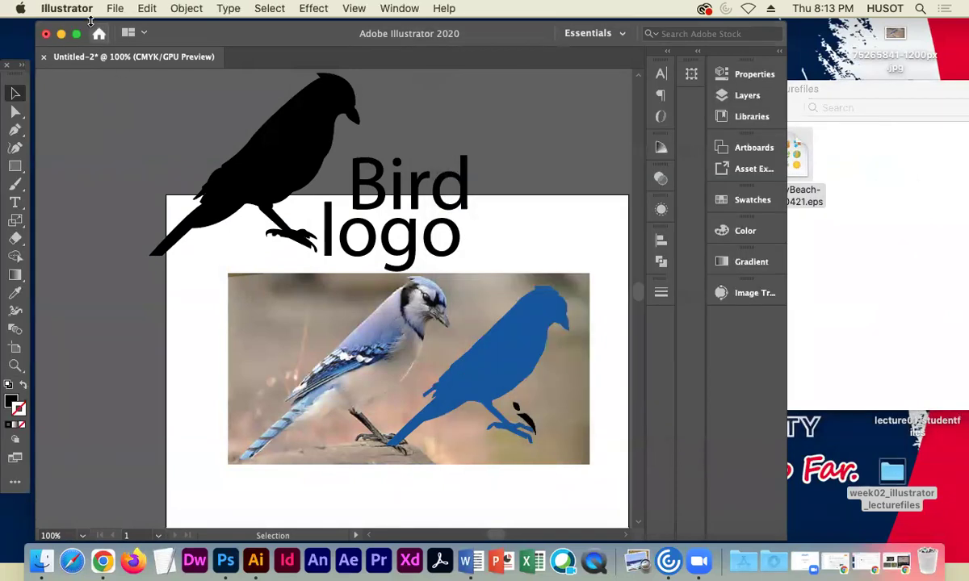
Open VecteezyBeach-IconHRS0421.eps from the week02_illustrator_lecturefiles folder without retaining 9-slice scaling for symbols
click(115, 8)
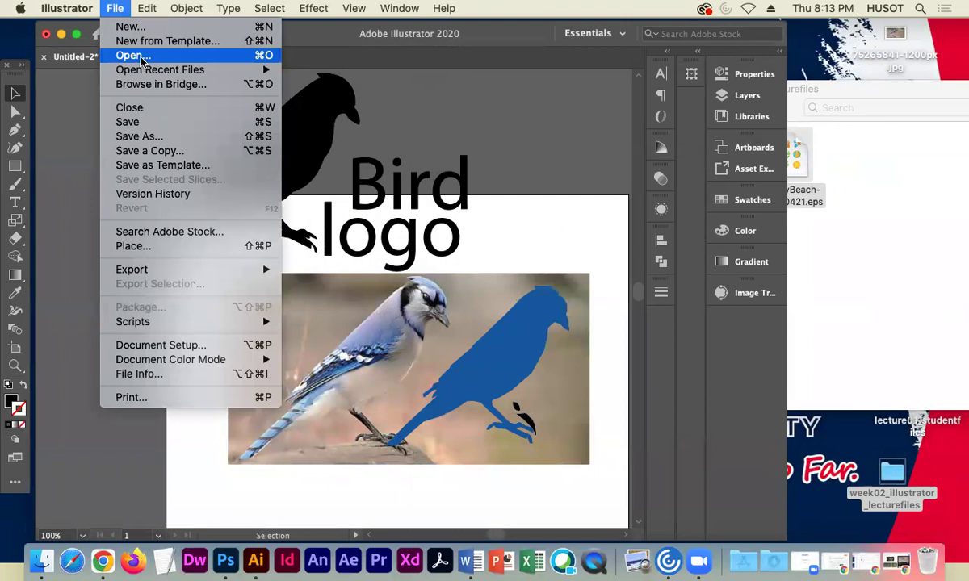
click(141, 59)
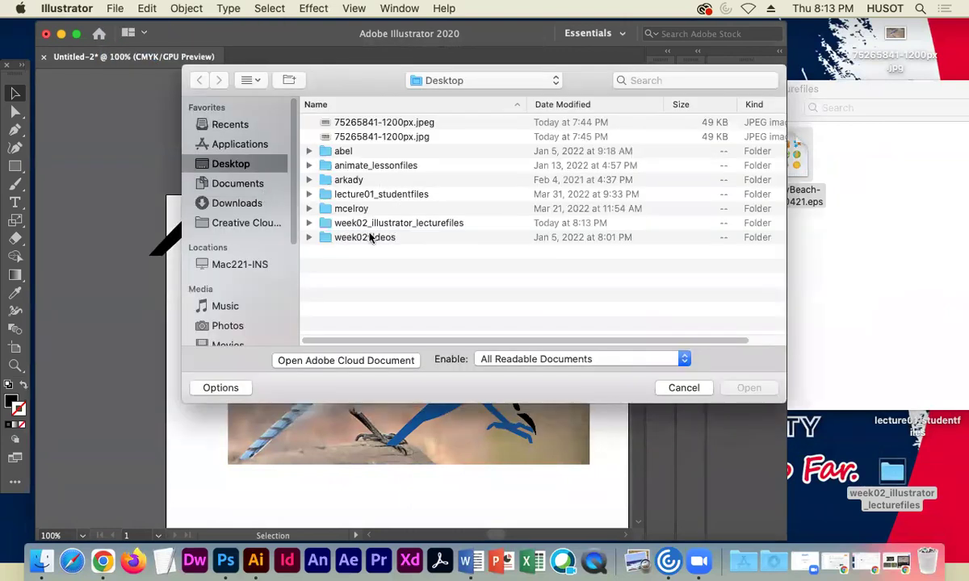
double_click(385, 225)
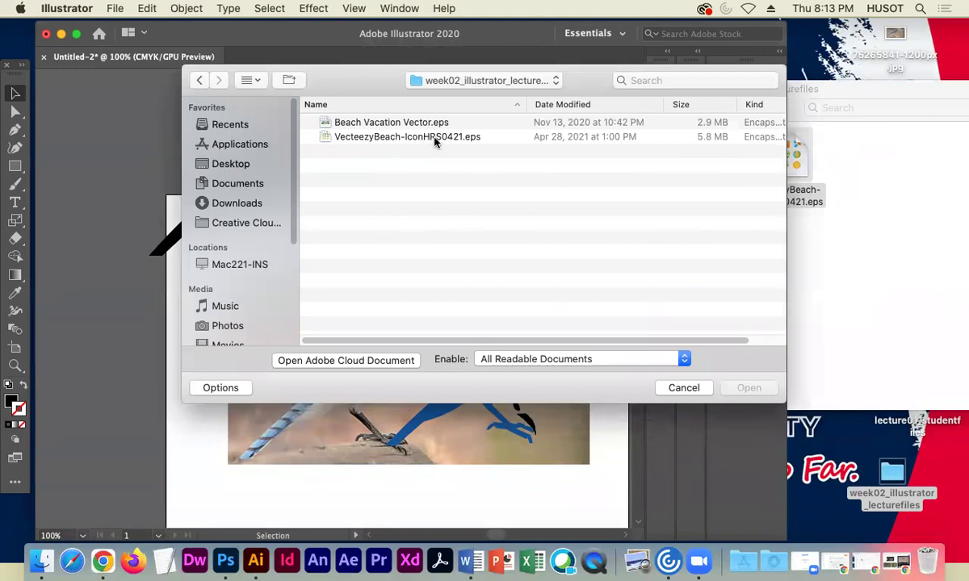
click(432, 137)
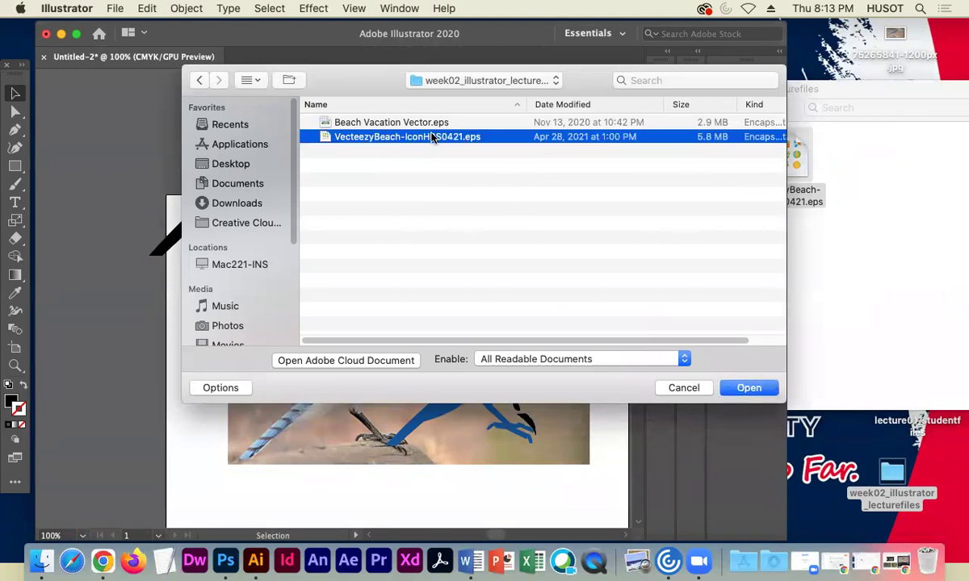
click(747, 388)
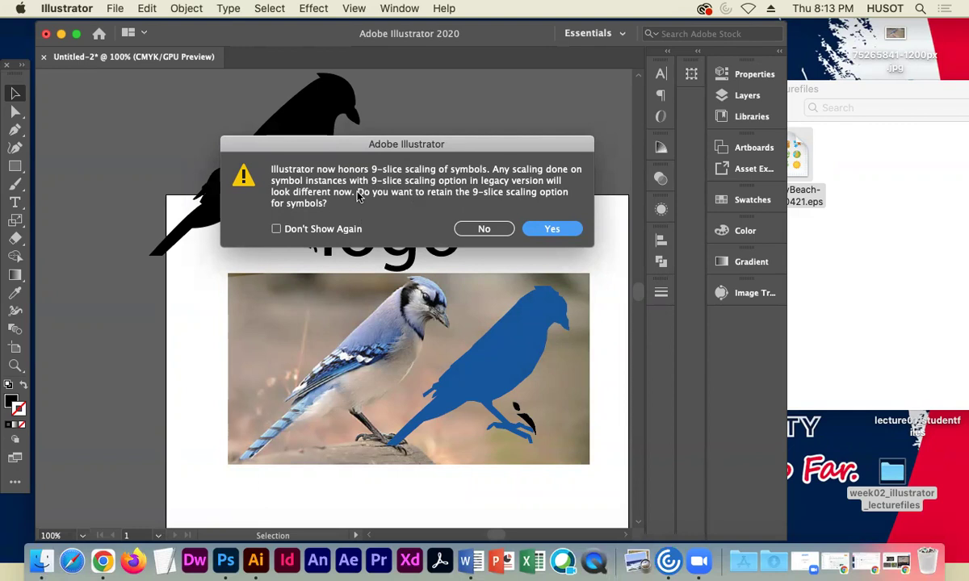
click(482, 232)
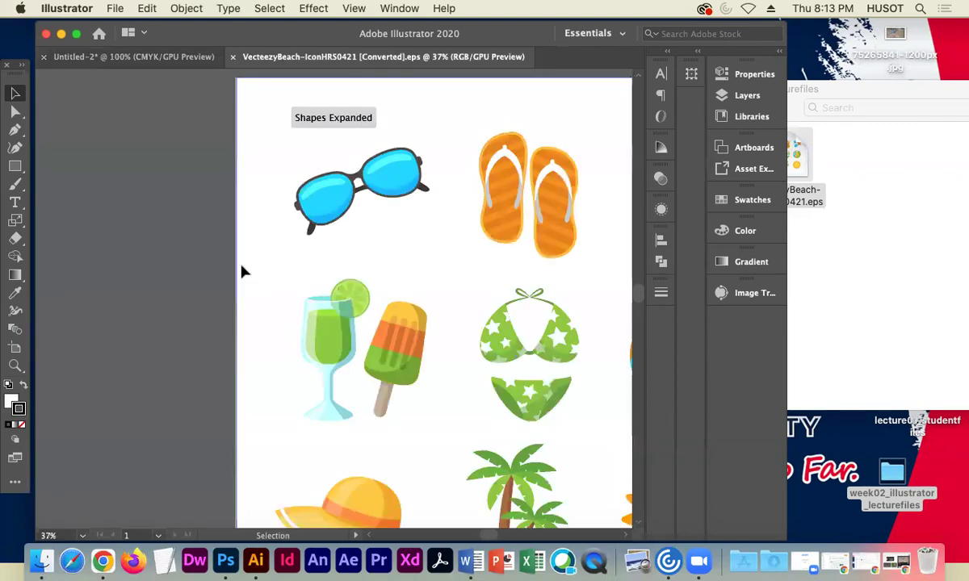
Examine the beach icons up close, including the drink, ice pop, bikini, sunglasses and flip-flops
key(super+equal)
key(super+equal)
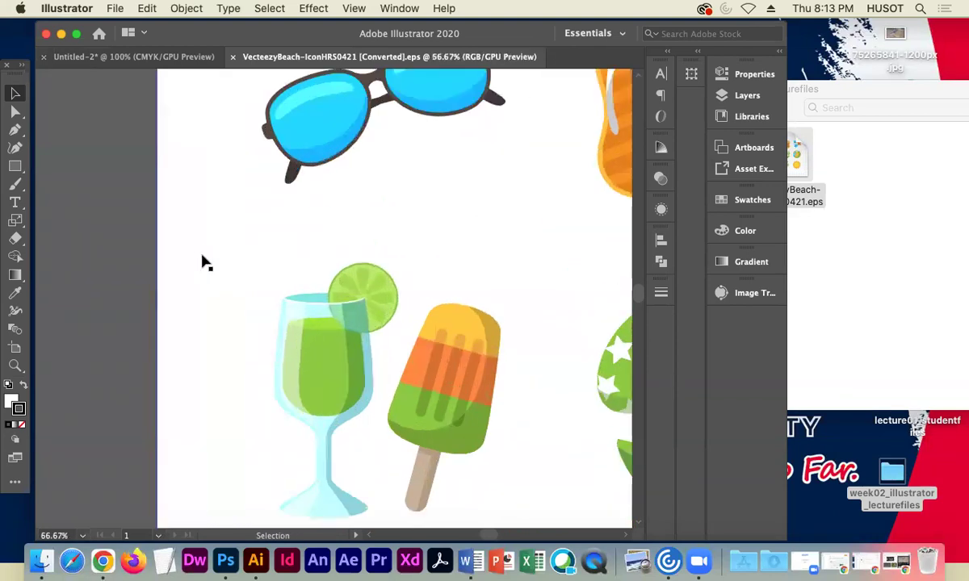
drag(249, 249, 64, 194)
scroll(402, 209, left, 3)
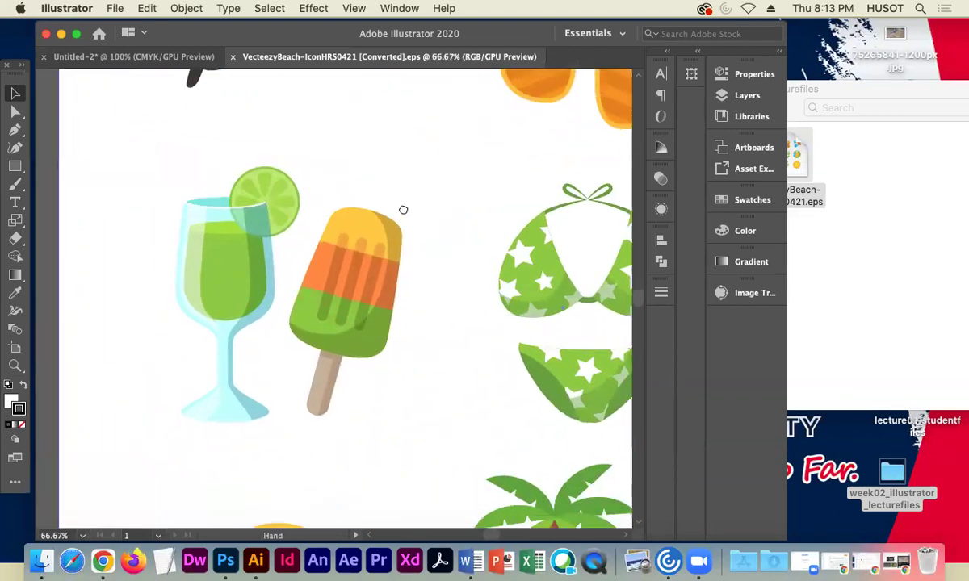
scroll(405, 212, left, 3)
scroll(429, 243, up, 4)
scroll(429, 242, up, 5)
scroll(429, 243, right, 5)
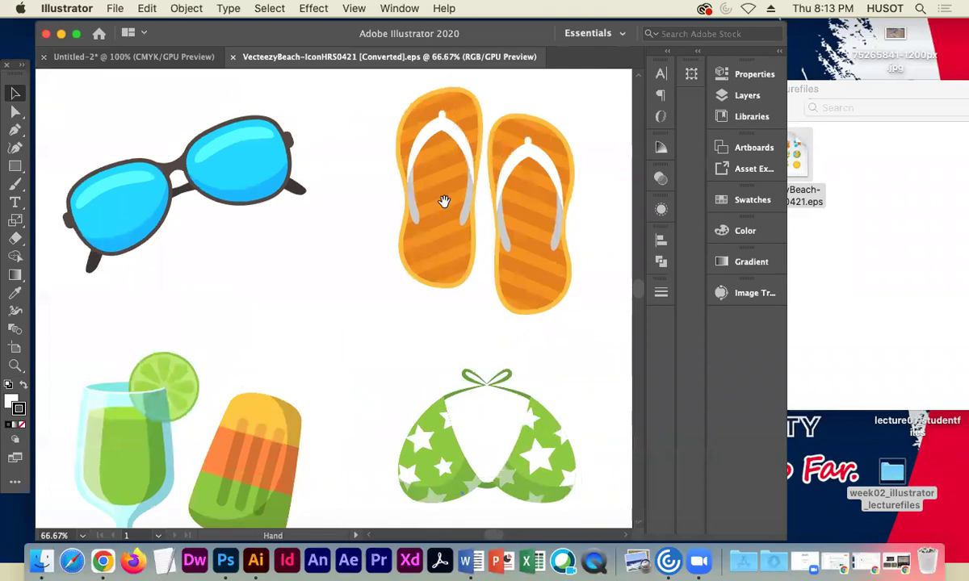
Select the whole group of beach icons, move it slightly on the artboard, and deselect it
click(363, 205)
drag(464, 152, 441, 212)
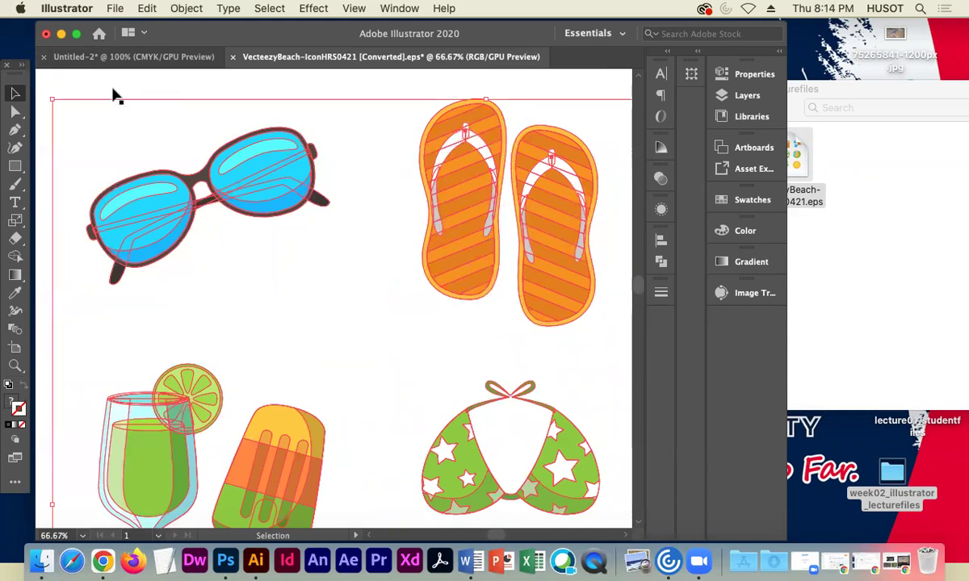
click(139, 128)
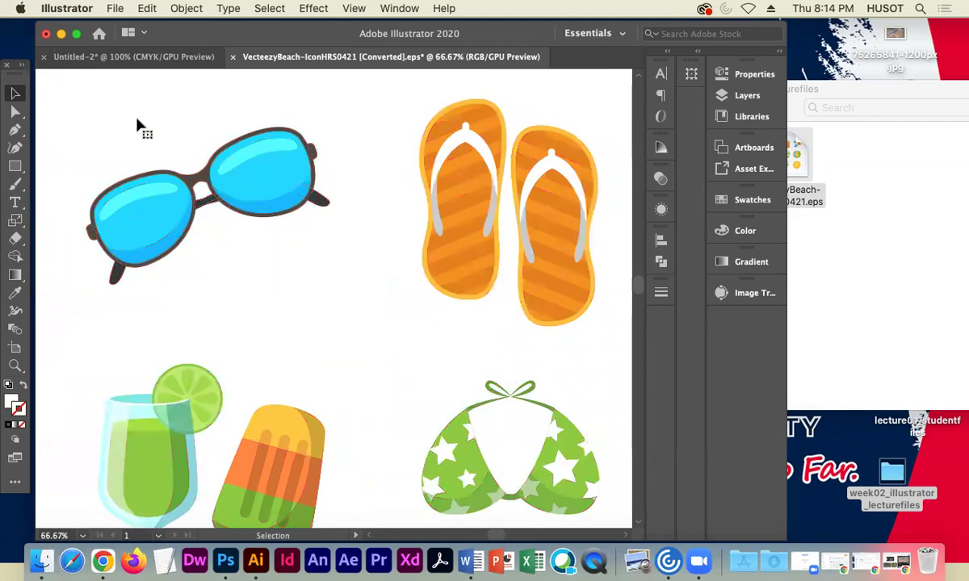
Try pulling the brown frame off the sunglasses' lenses with Direct Selection, and undo the move
click(14, 113)
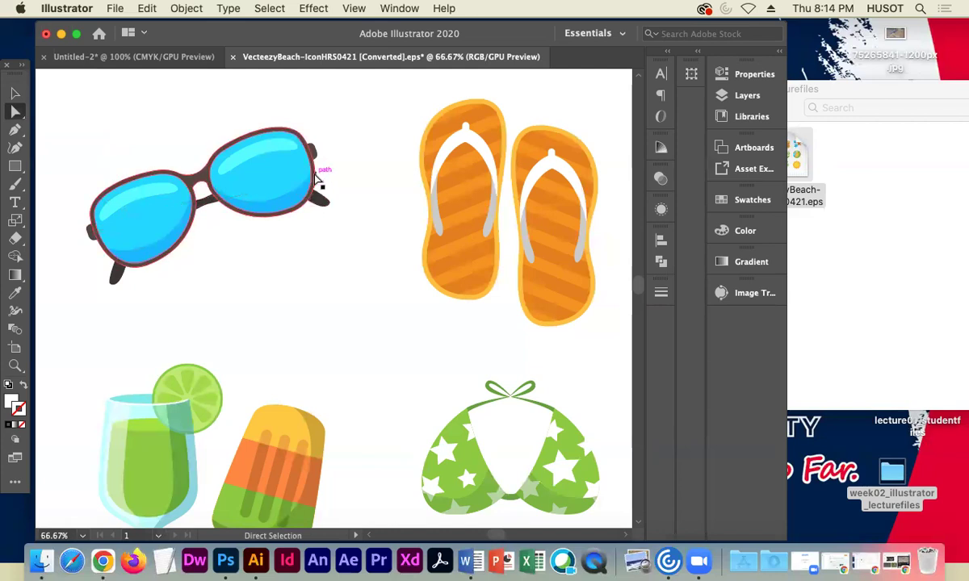
key(super+equal)
key(super+equal)
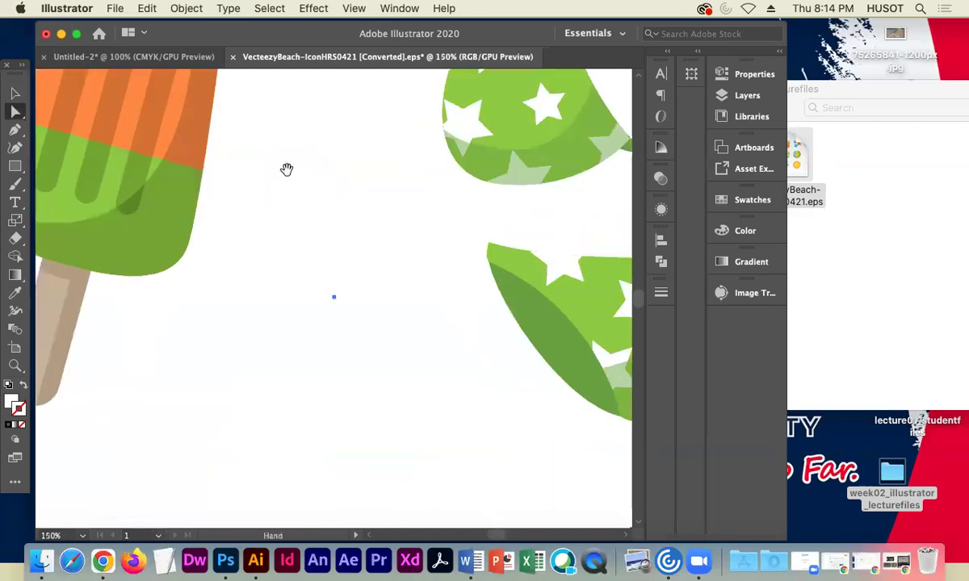
scroll(286, 169, left, 15)
scroll(287, 170, up, 5)
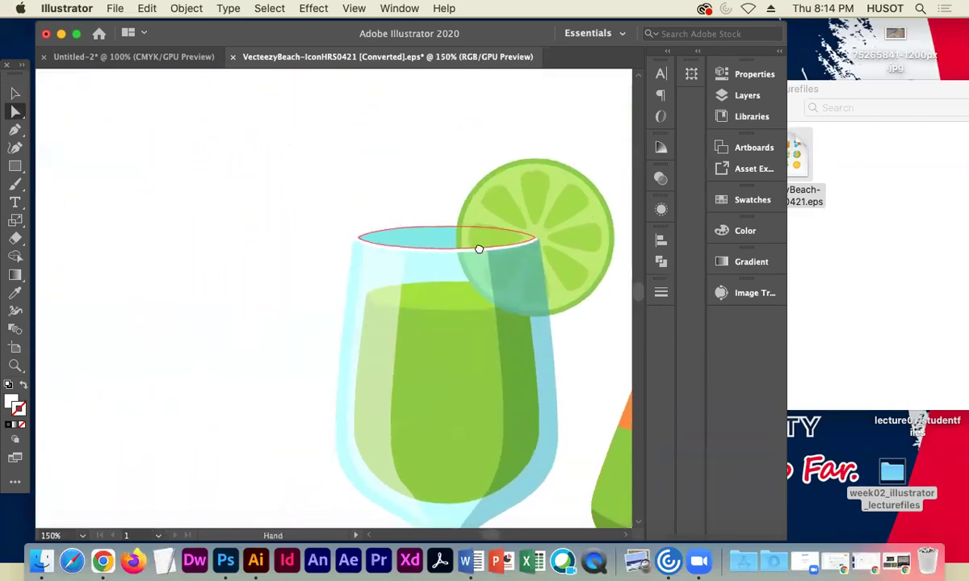
scroll(479, 249, left, 5)
scroll(479, 248, up, 10)
scroll(376, 223, right, 5)
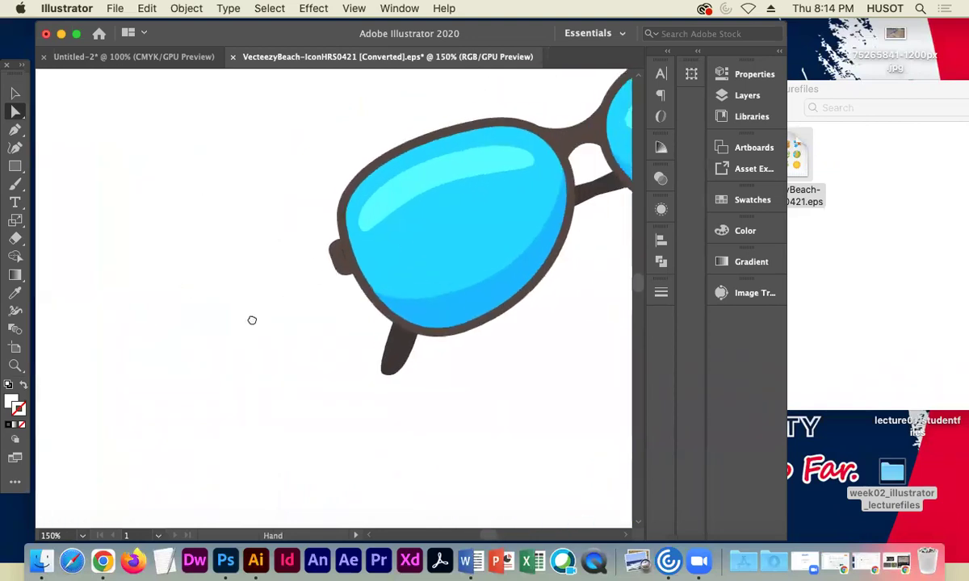
scroll(363, 234, right, 8)
scroll(363, 234, up, 3)
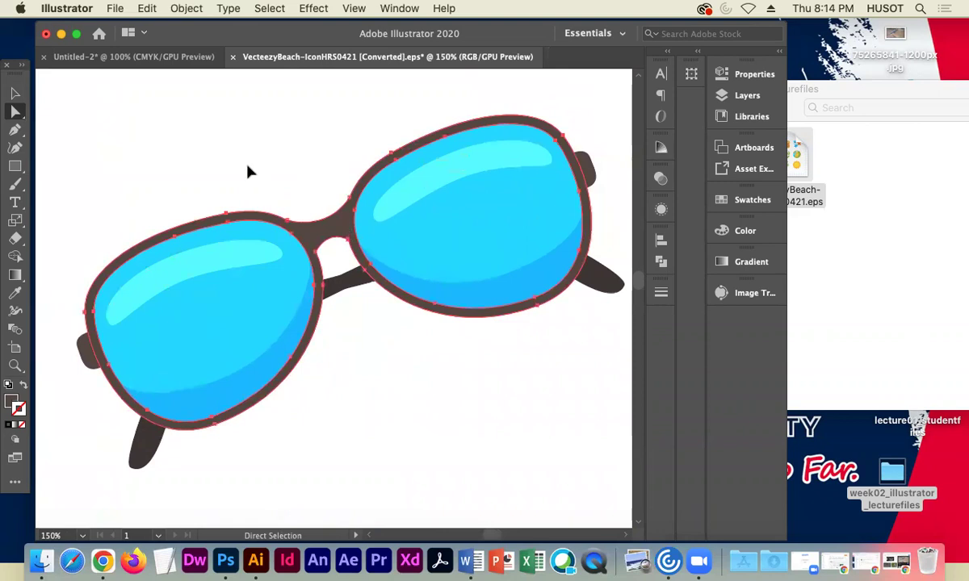
drag(400, 262, 303, 192)
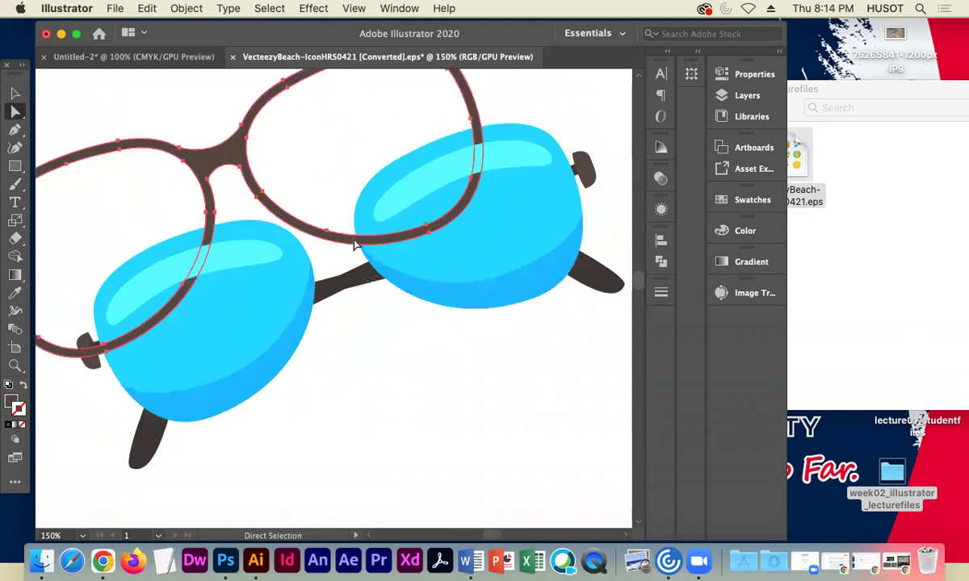
key(super+z)
Try moving the left lens and both temple arms out of the sunglasses one at a time, undoing each move
drag(240, 349, 254, 159)
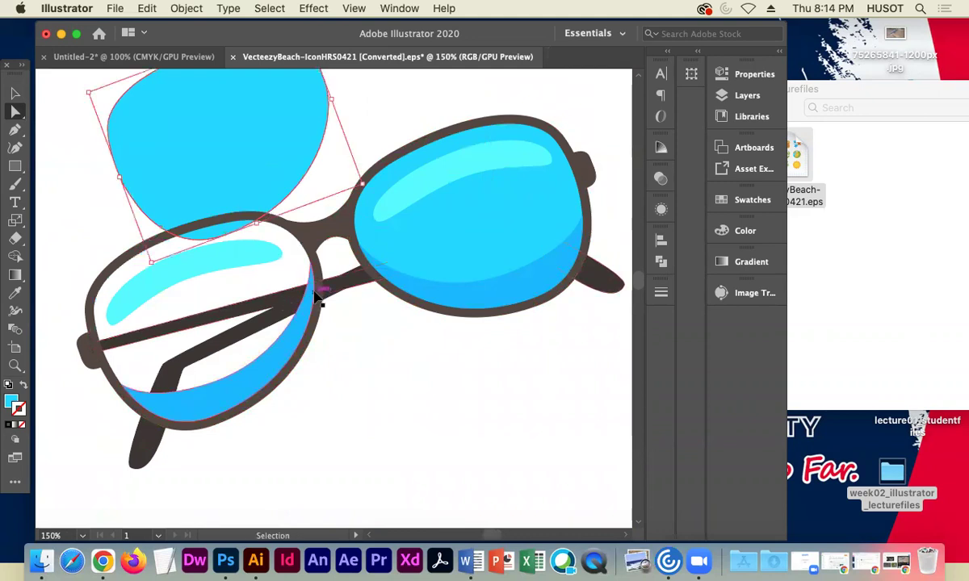
key(super+z)
drag(596, 290, 581, 129)
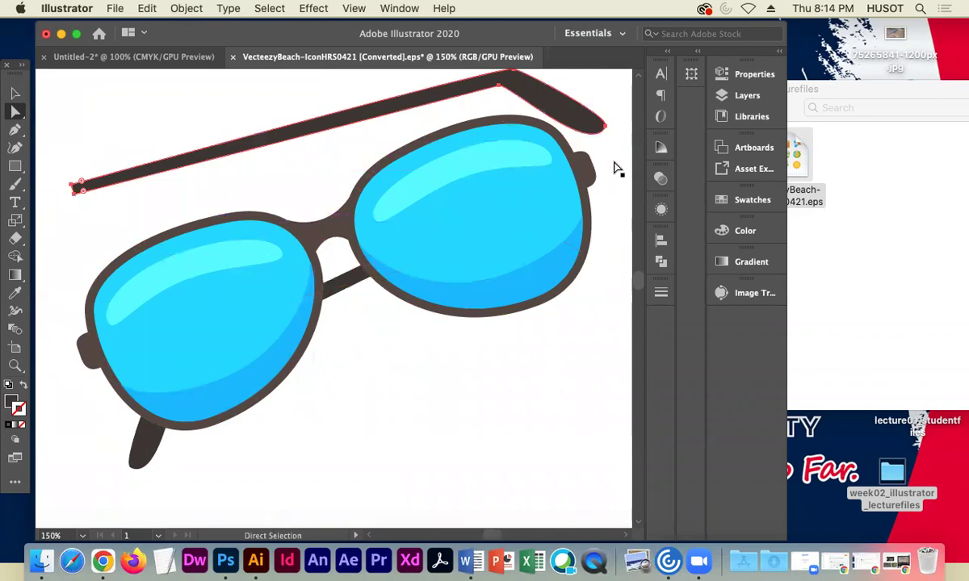
key(v)
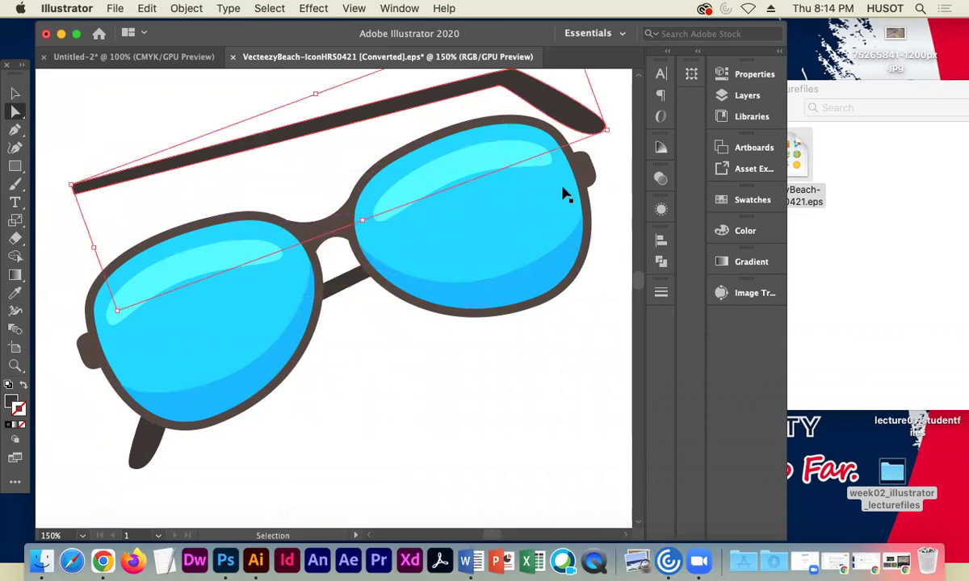
key(super+z)
drag(147, 458, 64, 325)
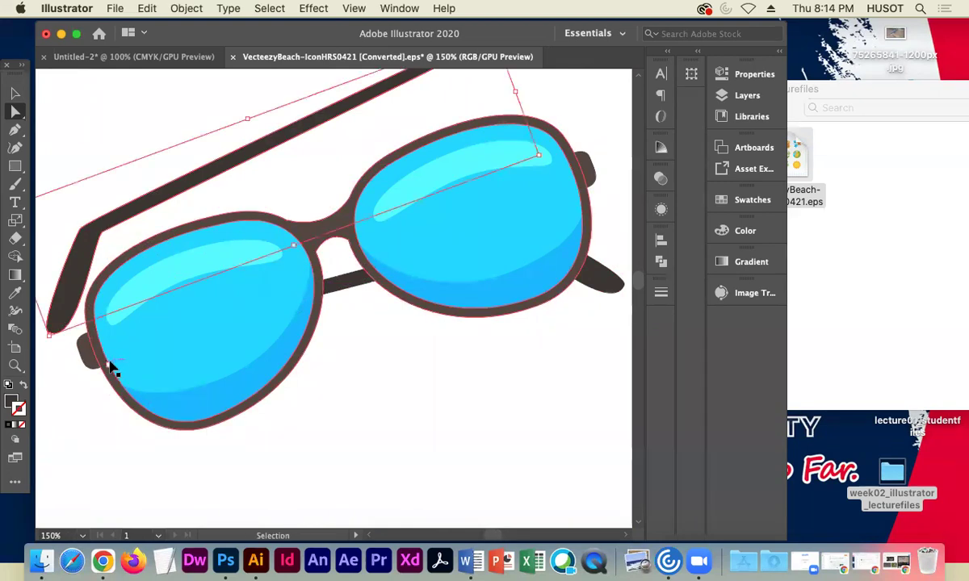
key(super+z)
Try moving the light highlight shapes off the left and right lenses in turn, undoing each move
key(a)
drag(251, 260, 291, 126)
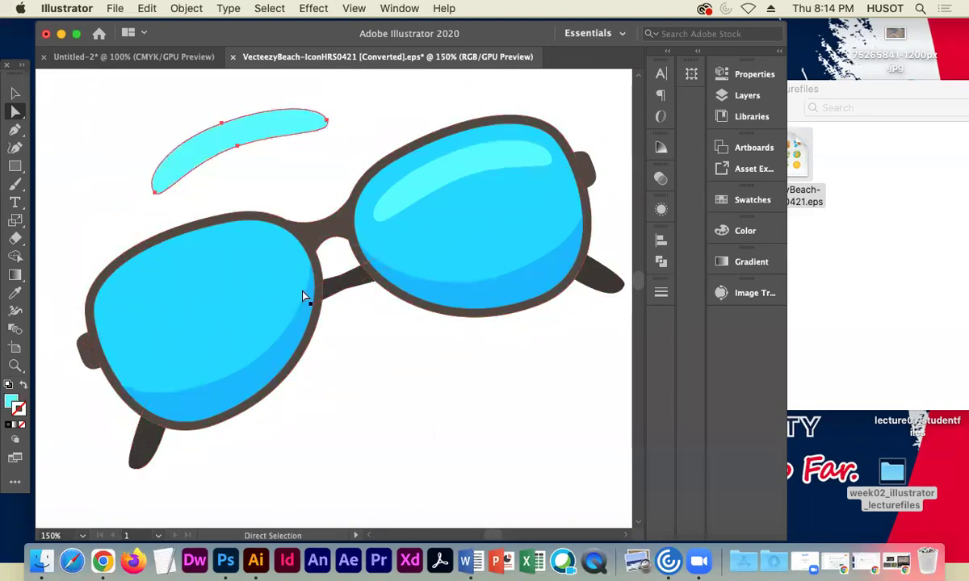
key(super+z)
click(474, 160)
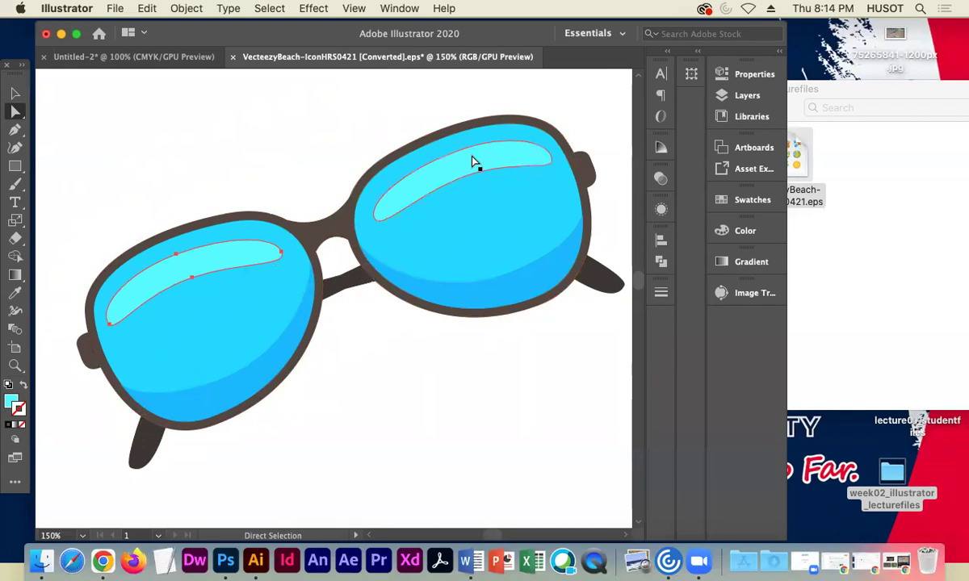
drag(479, 165, 292, 94)
key(v)
key(super+z)
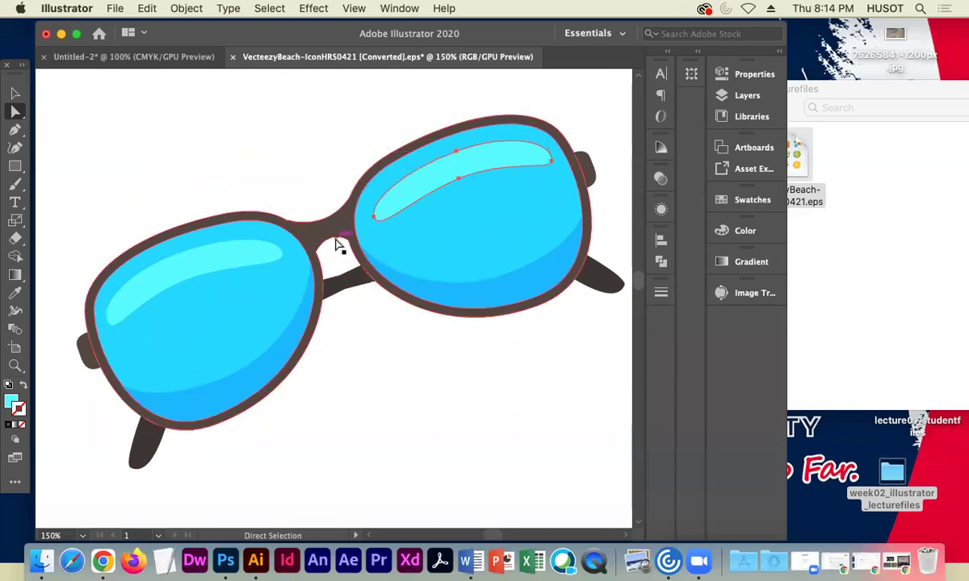
Select the brown sunglasses frame and move it clear of the blue lenses, to the left of the sunglasses
click(330, 238)
key(v)
drag(335, 220, 328, 166)
key(super+minus)
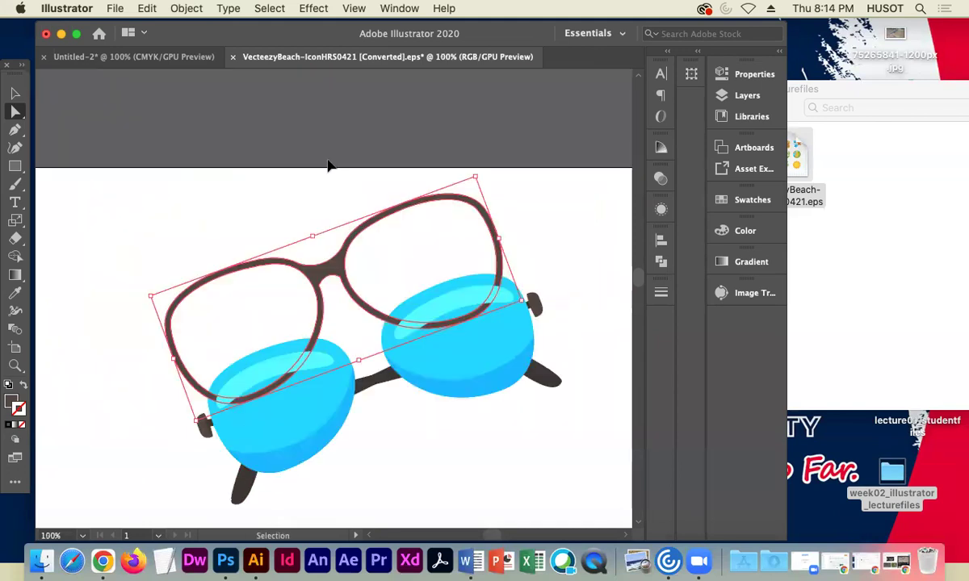
key(super+minus)
key(a)
drag(338, 281, 136, 274)
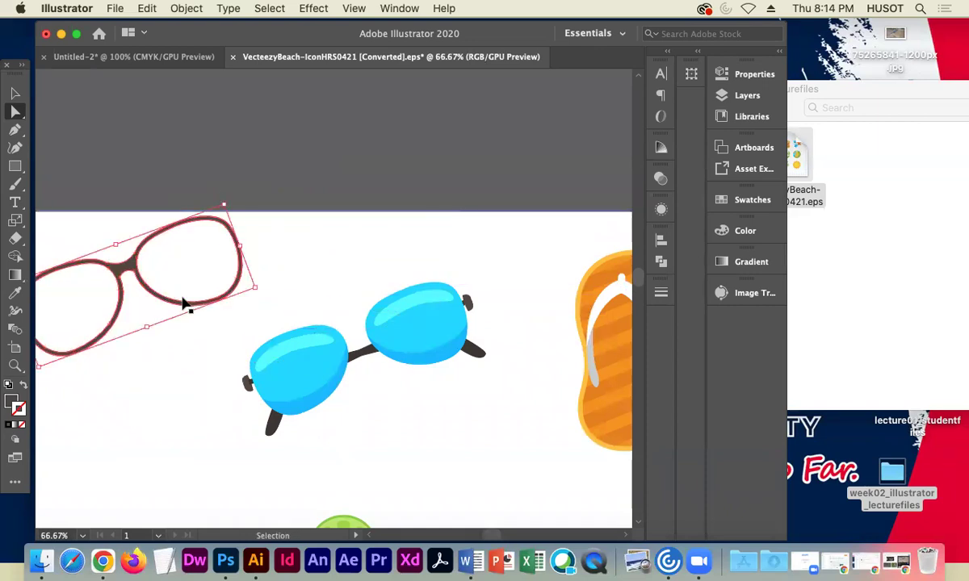
Copy the glasses frame into the Untitled-2 document, shrink and tilt it, and place it over the black bird's head
drag(152, 65, 388, 258)
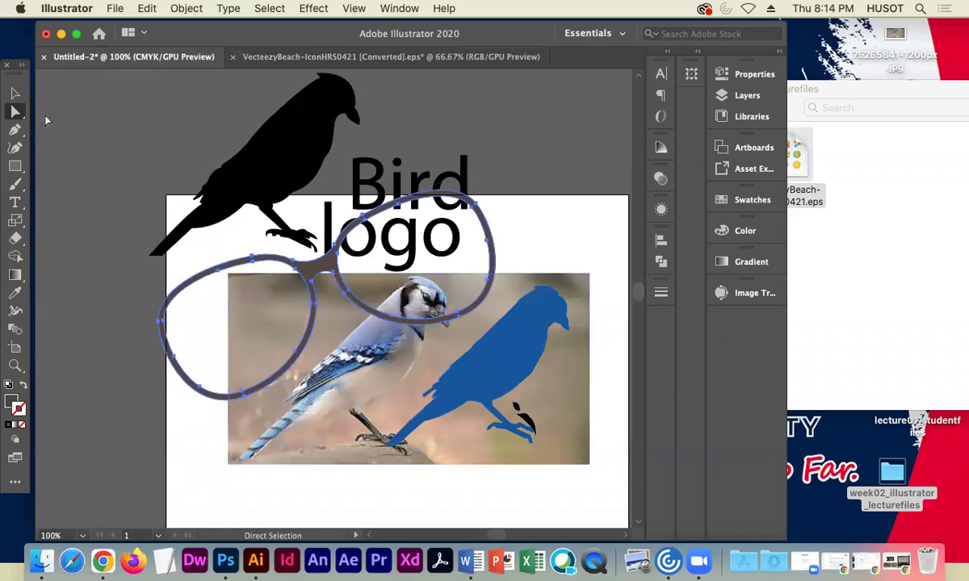
click(12, 95)
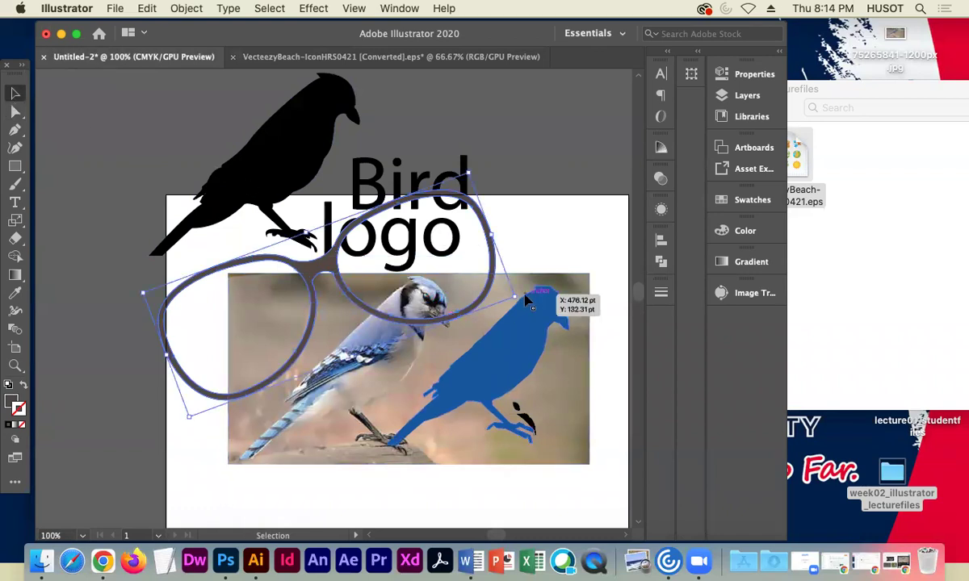
drag(517, 299, 343, 257)
drag(249, 295, 352, 102)
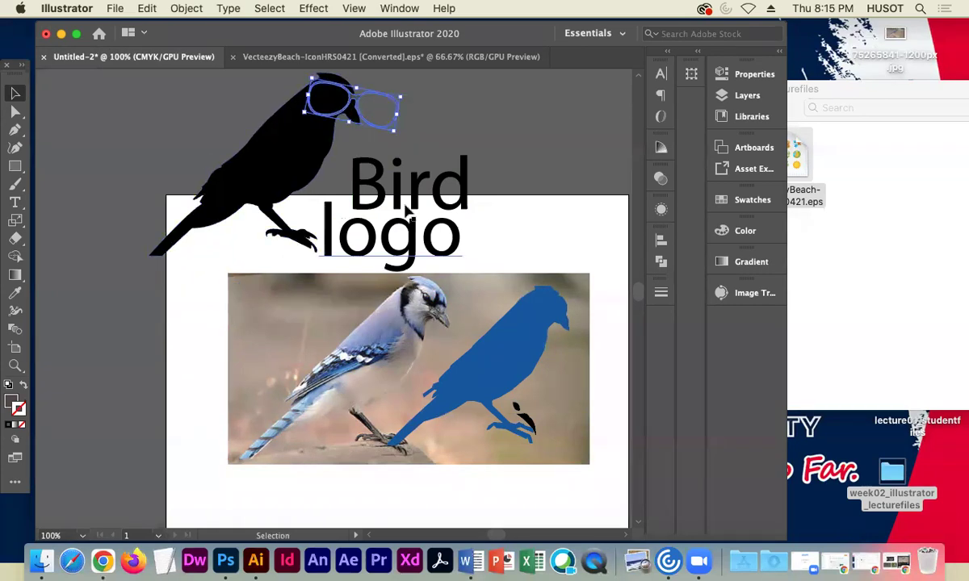
Shrink the glasses further, position their bridge above the black bird's beak, and deselect them
drag(394, 129, 361, 101)
key(super+equal)
key(super+equal)
key(super+equal)
key(super+equal)
key(super+equal)
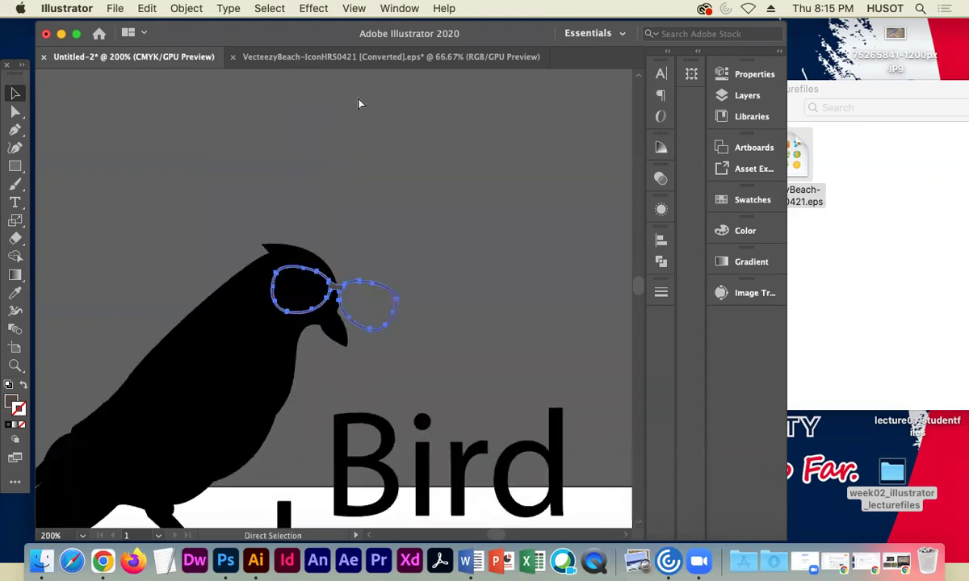
mouse_move(343, 251)
mouse_down()
mouse_move(336, 244)
mouse_move(324, 258)
mouse_move(334, 252)
mouse_up()
key(Down)
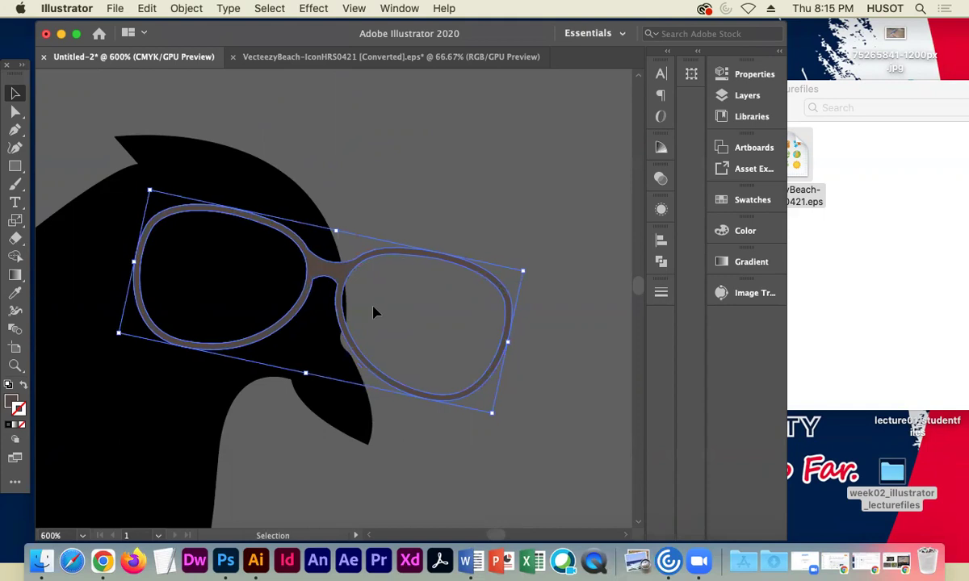
key(Right)
key(Down)
key(Down)
click(418, 242)
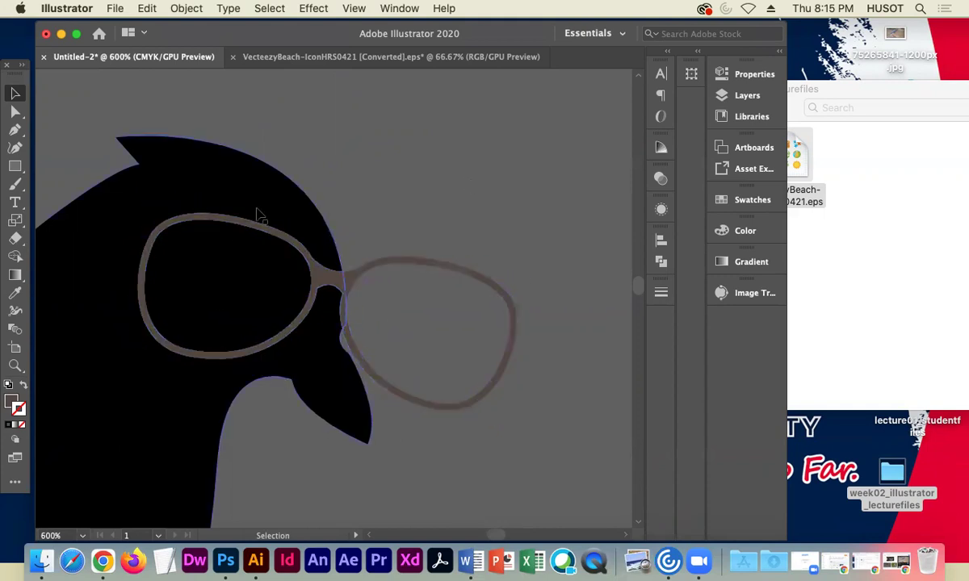
Return to the VecteezyBeach-IconHRS0421 file and examine the drink's lime slice and the ice pop up close
key(super+minus)
key(super+minus)
key(super+minus)
key(super+minus)
key(super+minus)
key(super+minus)
key(super+minus)
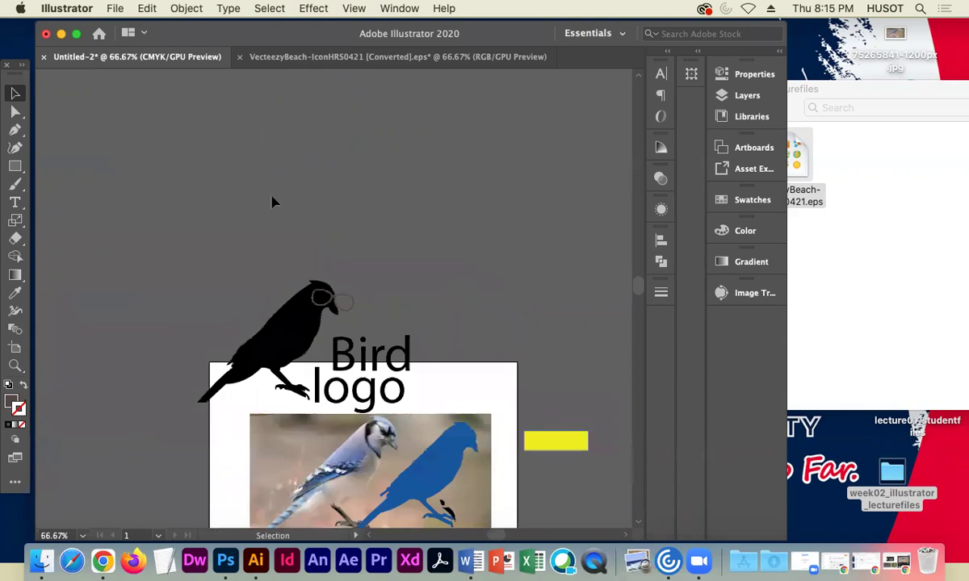
click(311, 58)
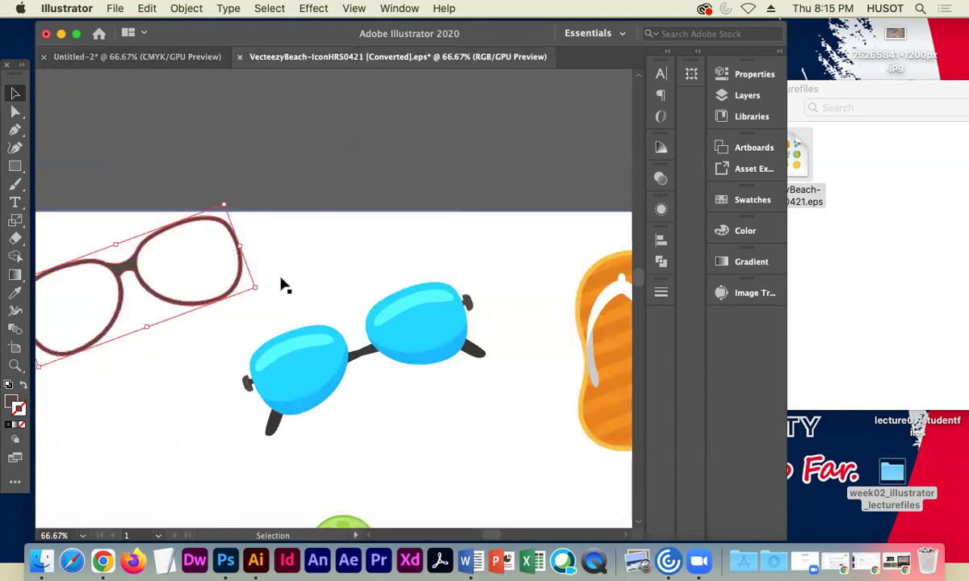
click(401, 339)
click(19, 119)
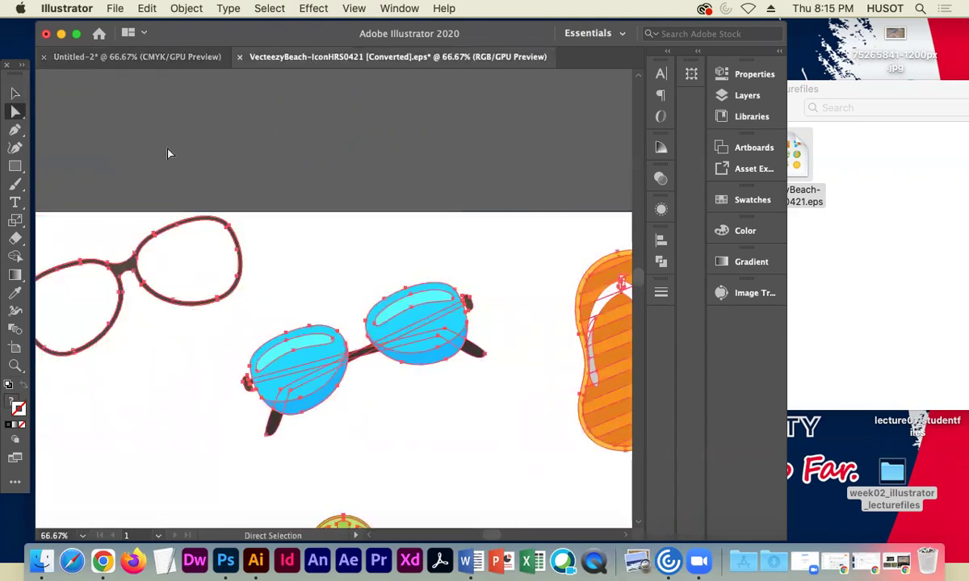
click(372, 309)
key(space)
drag(395, 448, 525, 340)
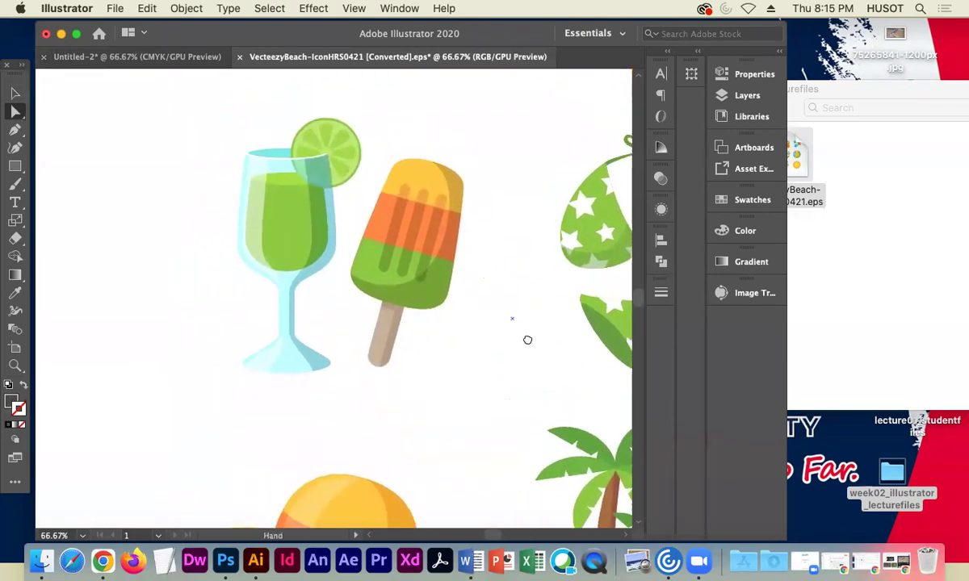
key(super+equal)
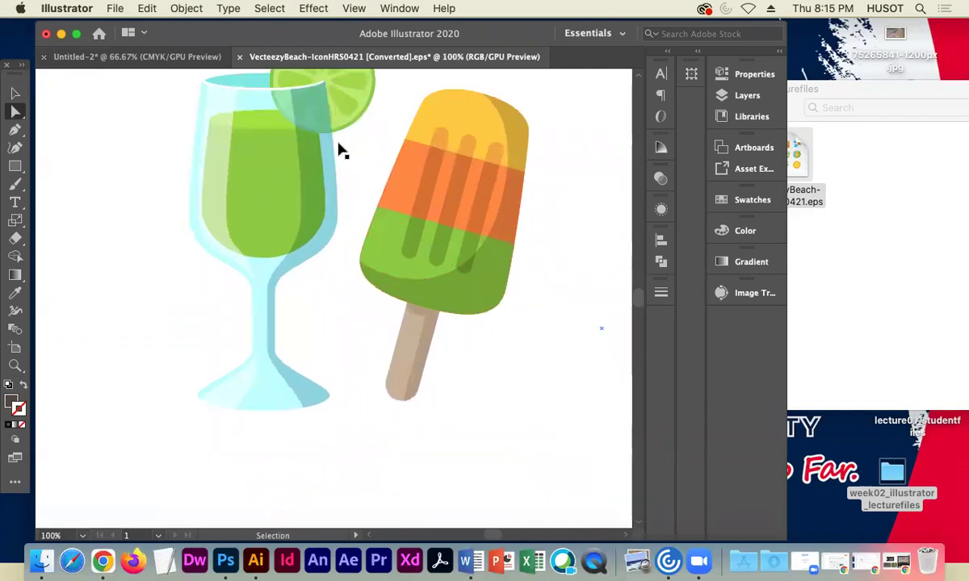
key(super+equal)
drag(332, 223, 353, 268)
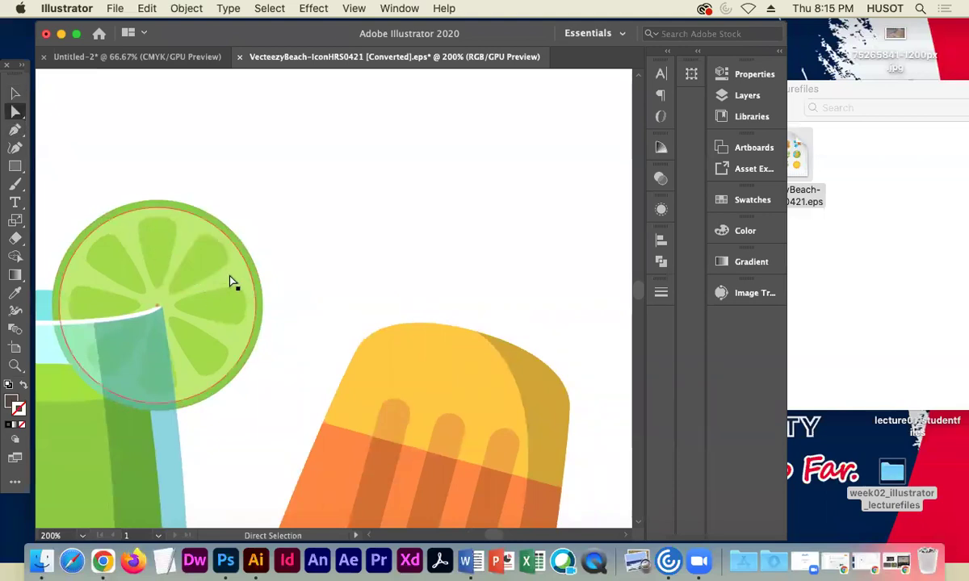
Select all the beach icons together and shift them slightly on the artboard
click(15, 94)
drag(113, 325, 217, 199)
key(super+minus)
key(super+minus)
key(super+a)
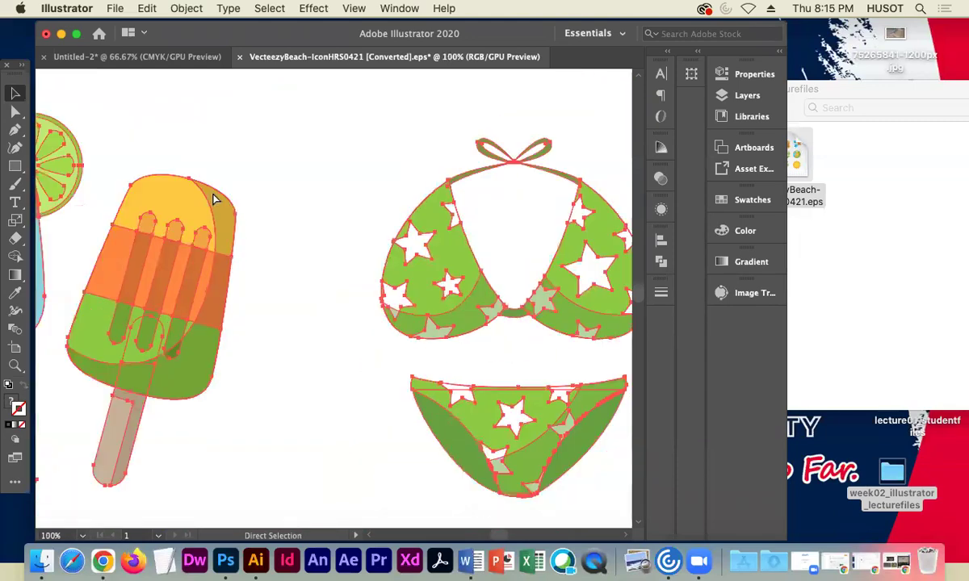
key(super+minus)
key(super+minus)
key(super+minus)
key(super+minus)
drag(281, 284, 260, 320)
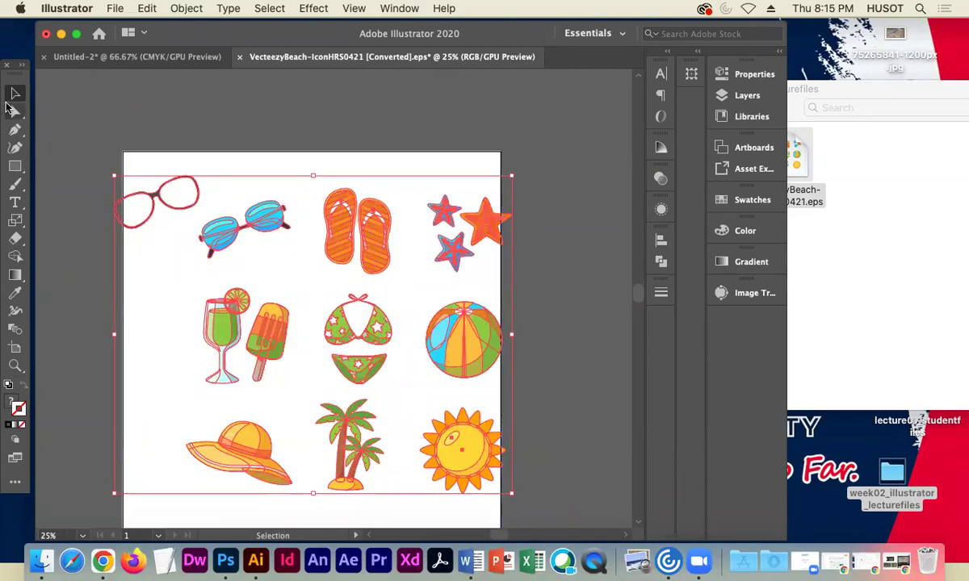
mouse_move(214, 315)
mouse_down()
mouse_move(370, 198)
mouse_move(269, 242)
mouse_move(287, 250)
mouse_move(227, 311)
mouse_move(240, 286)
mouse_move(229, 325)
mouse_up()
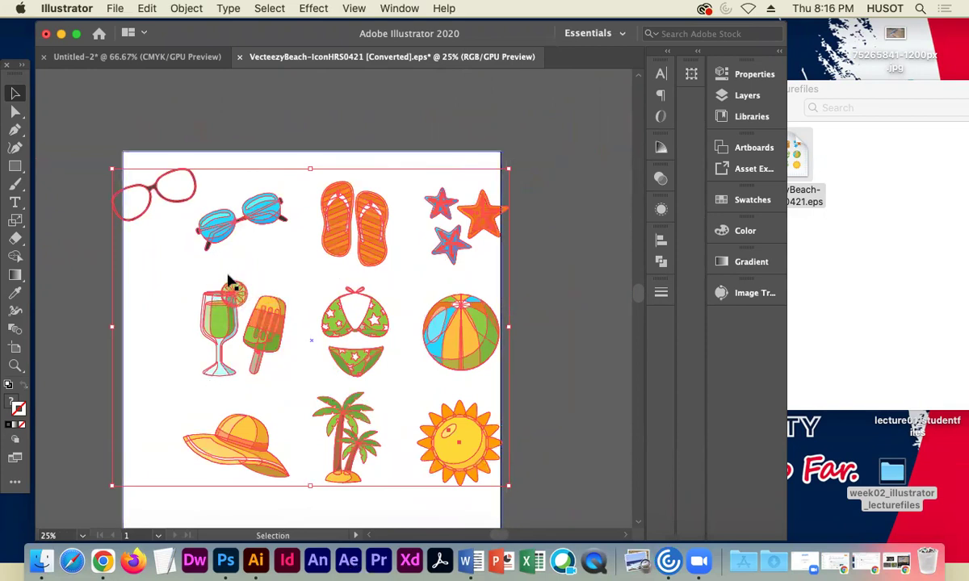
Ungroup the beach icons and move the drink and ice pop group to the left on its own
right_click(215, 314)
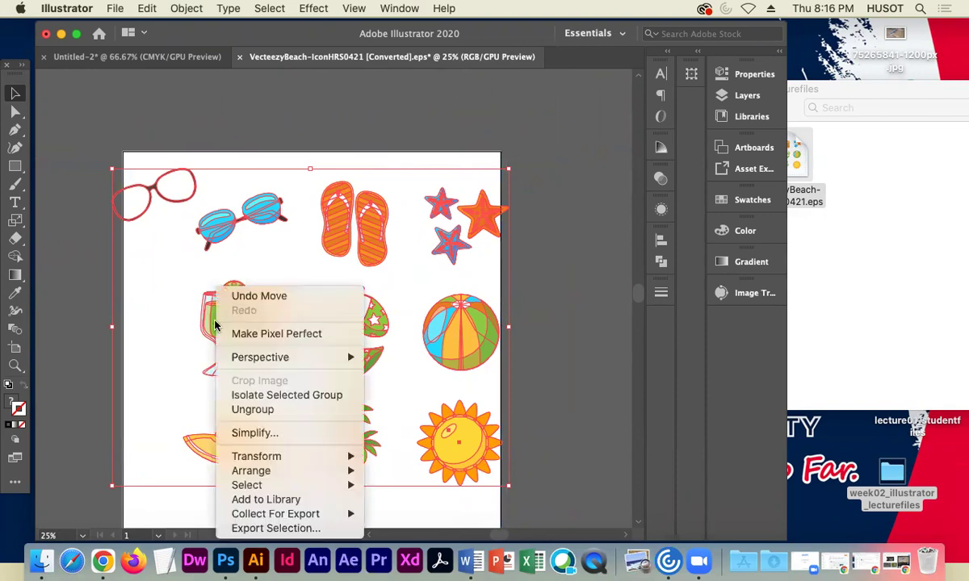
click(284, 410)
click(566, 363)
click(267, 339)
drag(259, 337, 227, 330)
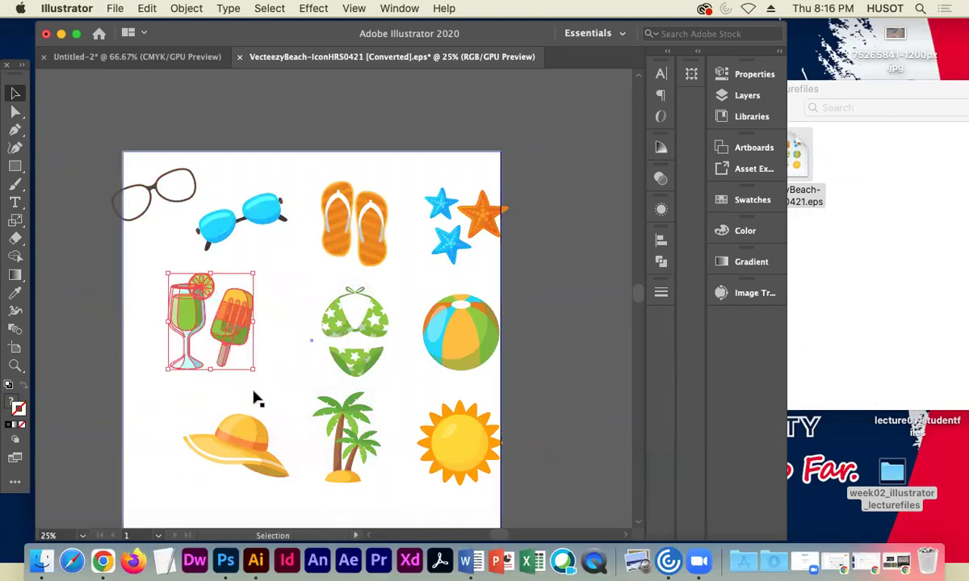
Check how the bikini, beach ball, starfish, flip-flops, sunglasses, sun, palm trees and hat are grouped by selecting each one
click(363, 323)
click(460, 331)
click(456, 224)
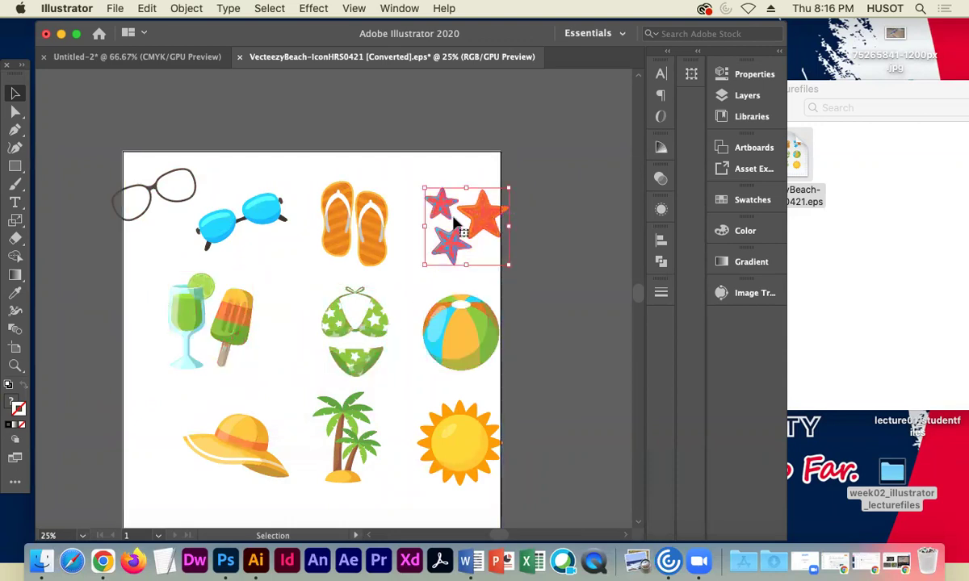
click(351, 218)
click(159, 175)
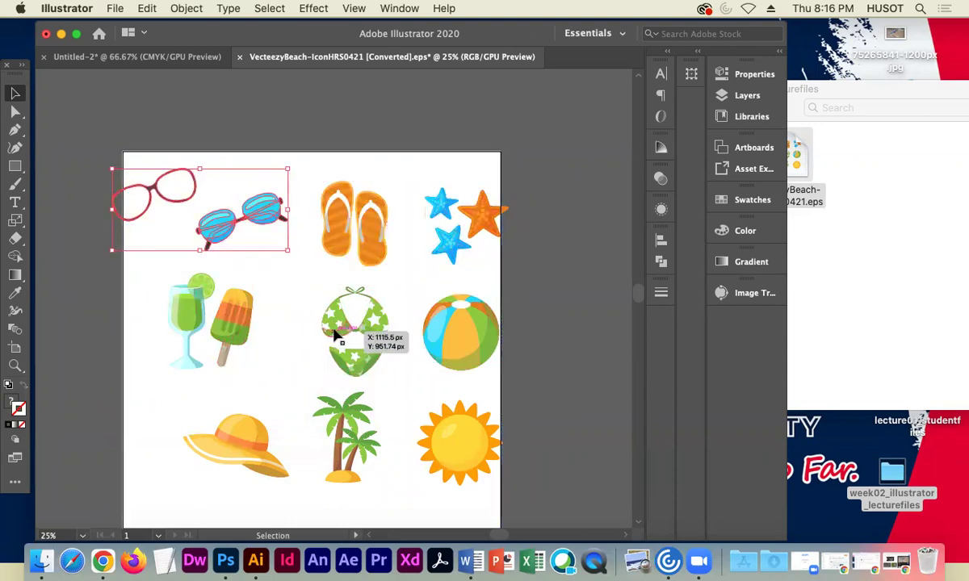
click(343, 327)
click(439, 323)
click(465, 443)
click(343, 450)
click(258, 454)
Ungroup the drink and ice pop, and move the drink away from the ice pop, down to the left
click(238, 315)
right_click(238, 314)
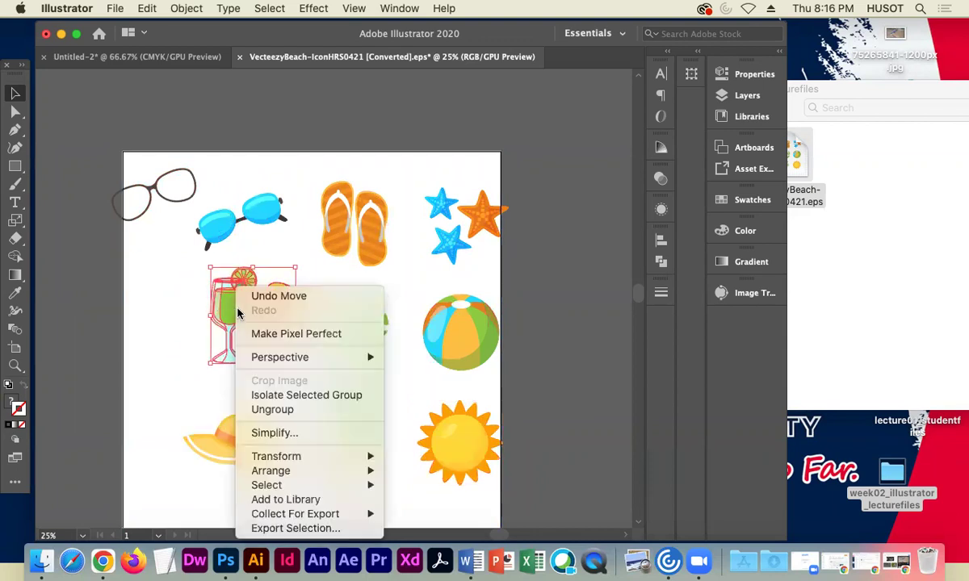
click(298, 410)
click(230, 302)
drag(230, 303, 201, 331)
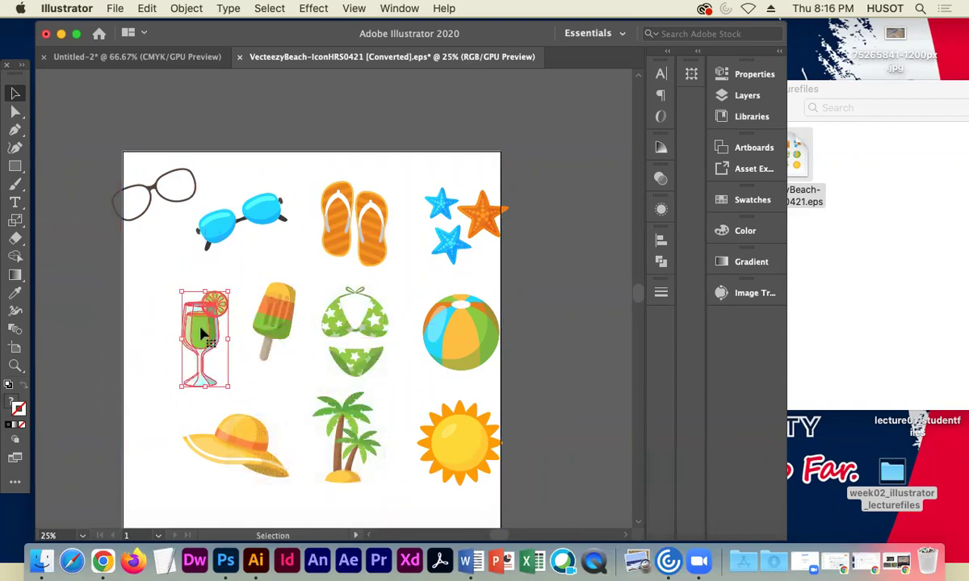
Select only the drink's main liquid shape and turn it yellow by setting cyan to 0%
key(super+equal)
key(super+equal)
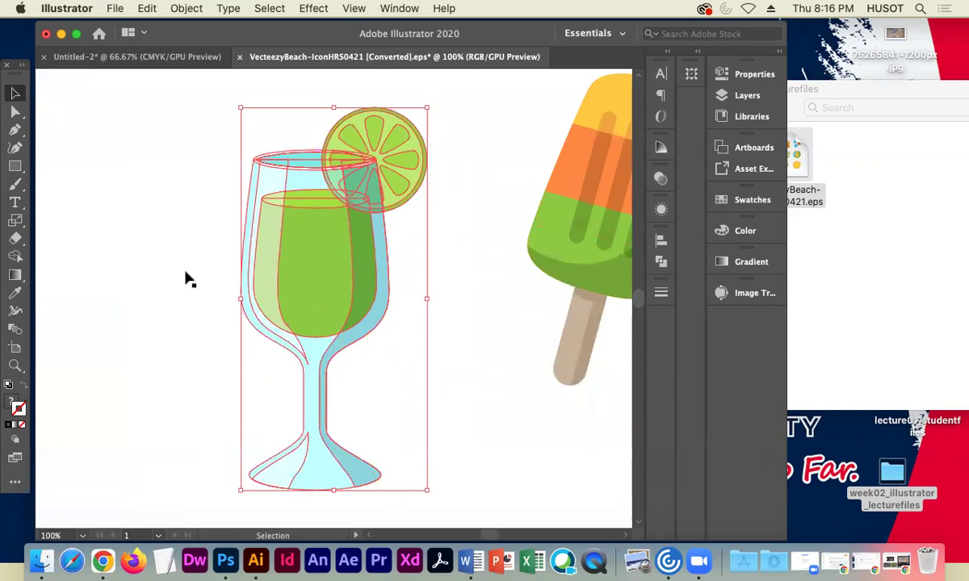
click(18, 111)
click(162, 160)
click(326, 285)
click(10, 404)
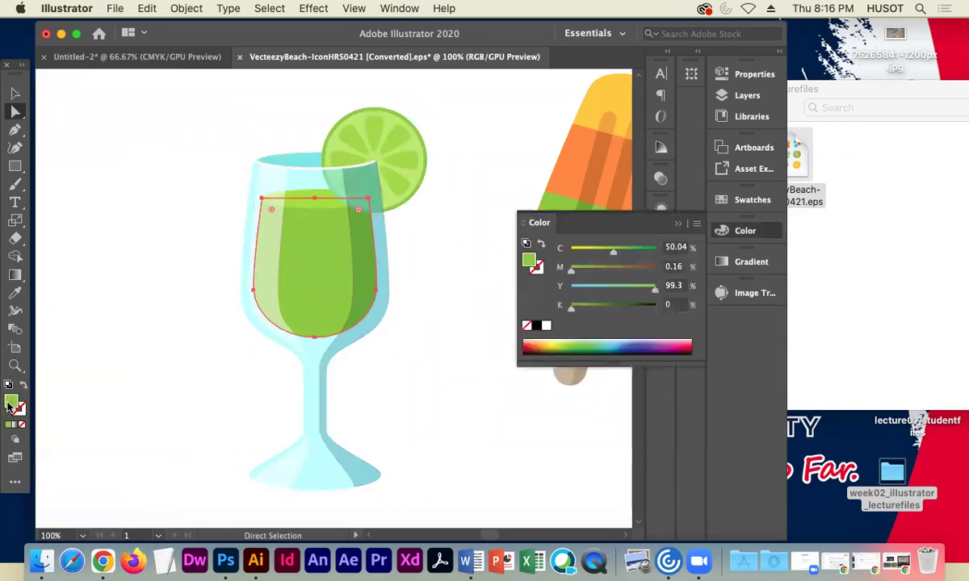
drag(616, 256, 504, 257)
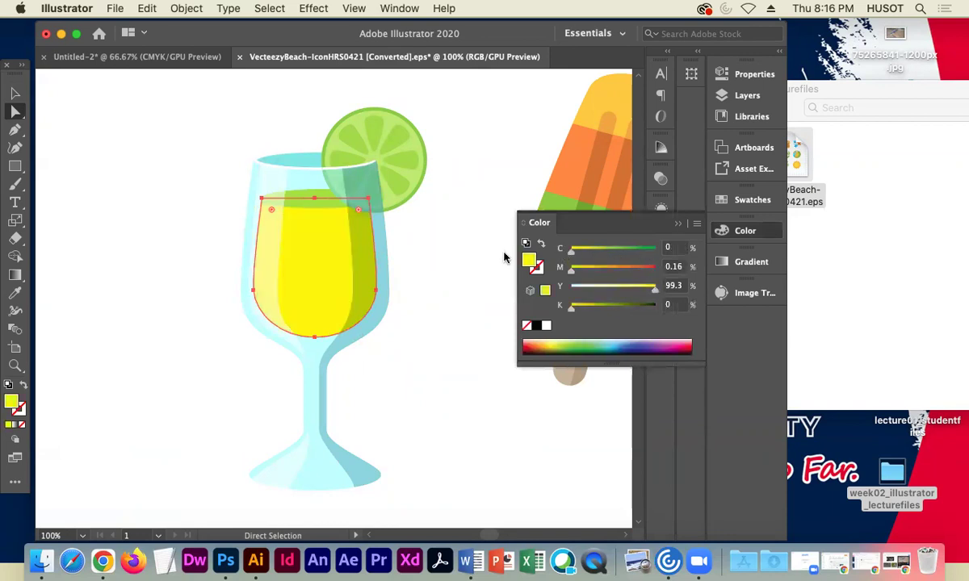
Set the liquid's surface ellipse to 28% cyan and raise the cyan of the glass's right-hand shading for a stronger blue
click(170, 215)
click(313, 203)
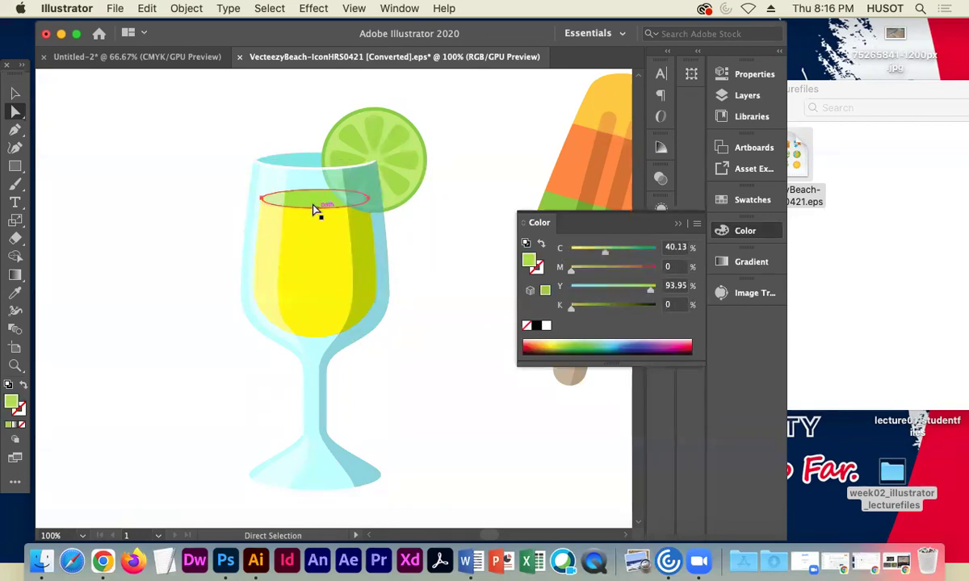
drag(607, 256, 597, 256)
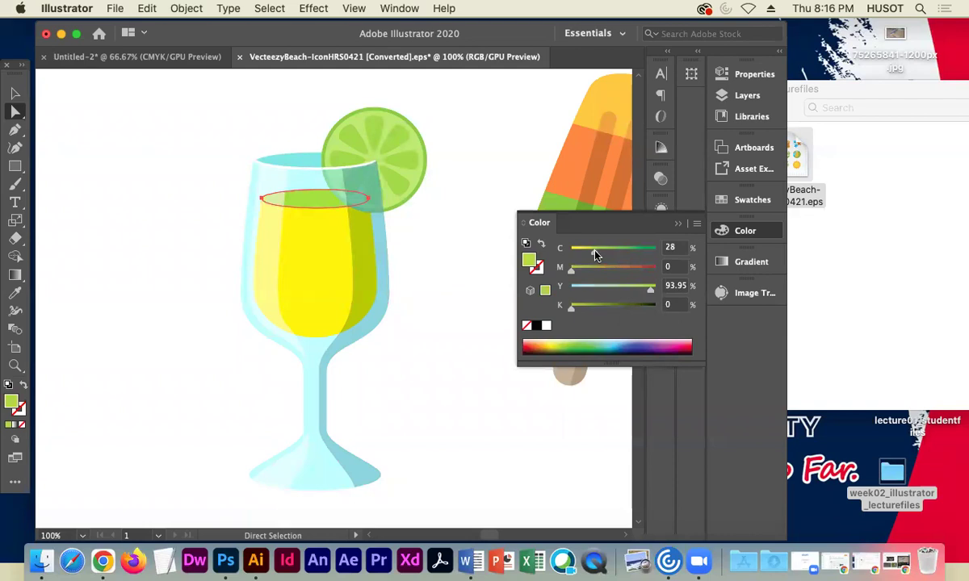
click(200, 239)
click(361, 277)
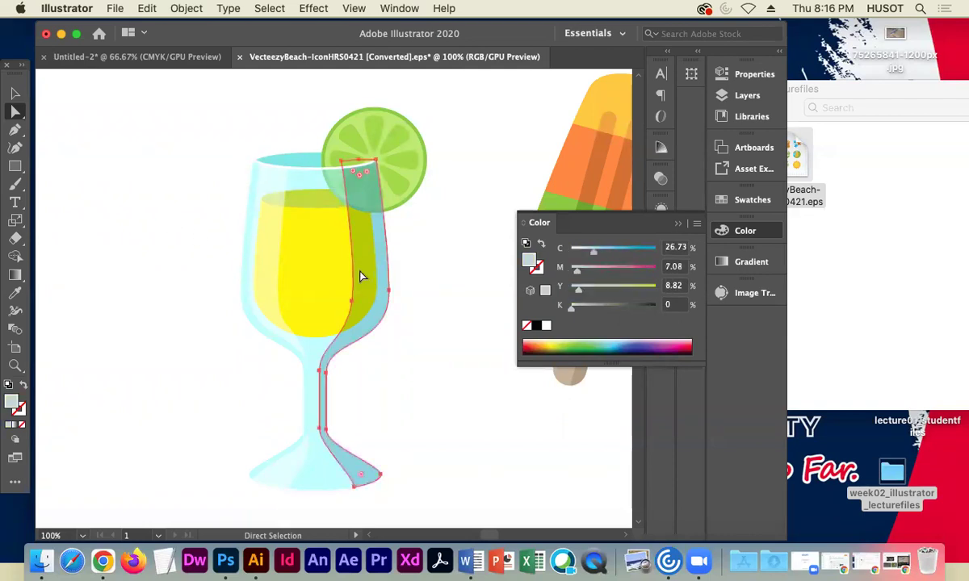
drag(593, 255, 624, 258)
click(141, 235)
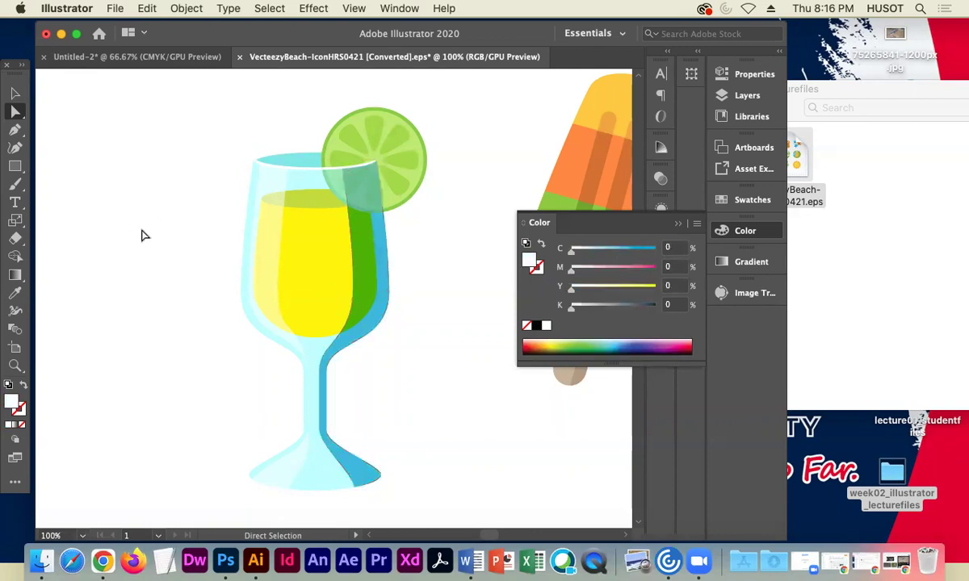
Ungroup the drink, move the lime slice away to the left of the glass, and copy it
click(14, 93)
mouse_move(394, 225)
mouse_down()
mouse_move(377, 190)
mouse_move(341, 238)
mouse_move(384, 226)
mouse_up()
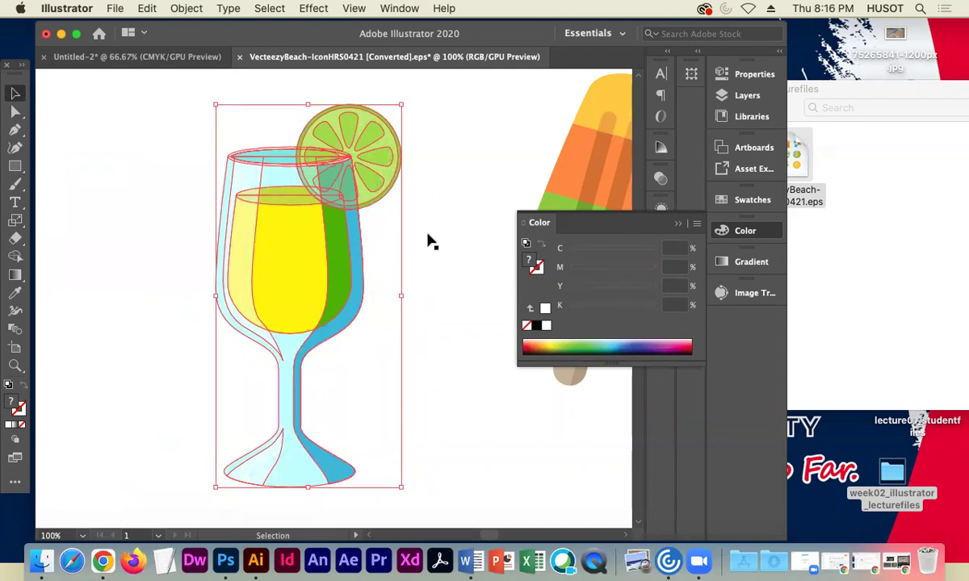
click(172, 125)
click(309, 255)
right_click(311, 256)
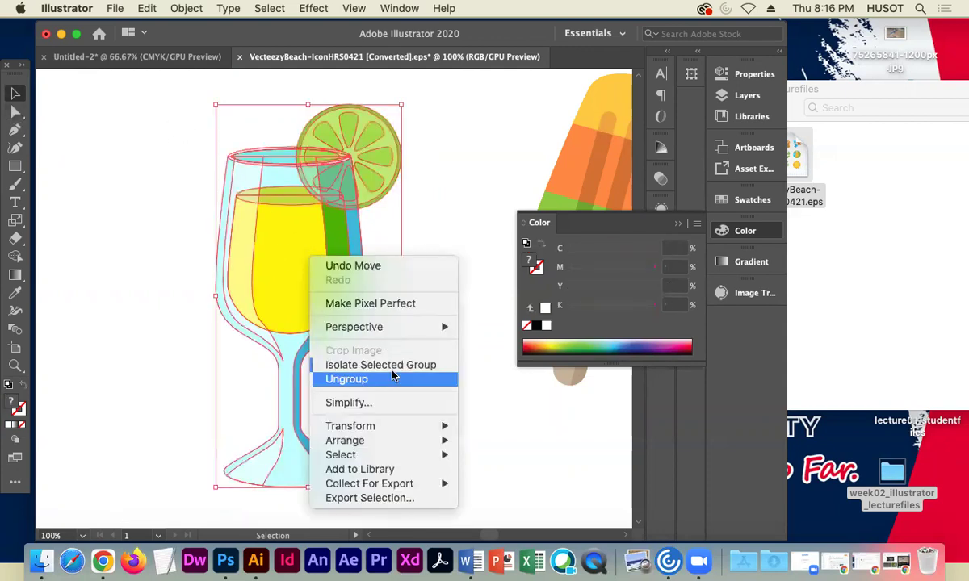
click(391, 379)
click(179, 242)
click(395, 166)
drag(398, 165, 168, 155)
key(a)
key(v)
Paste the lime slice into the Untitled-2 document, shrink it, and place it in the blank area below the bird photo
click(119, 51)
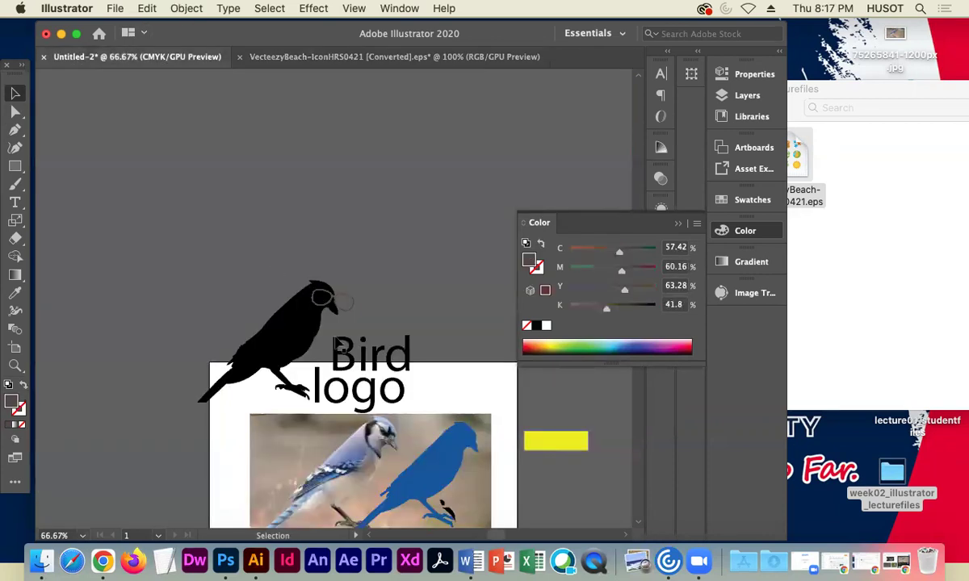
drag(328, 490, 345, 282)
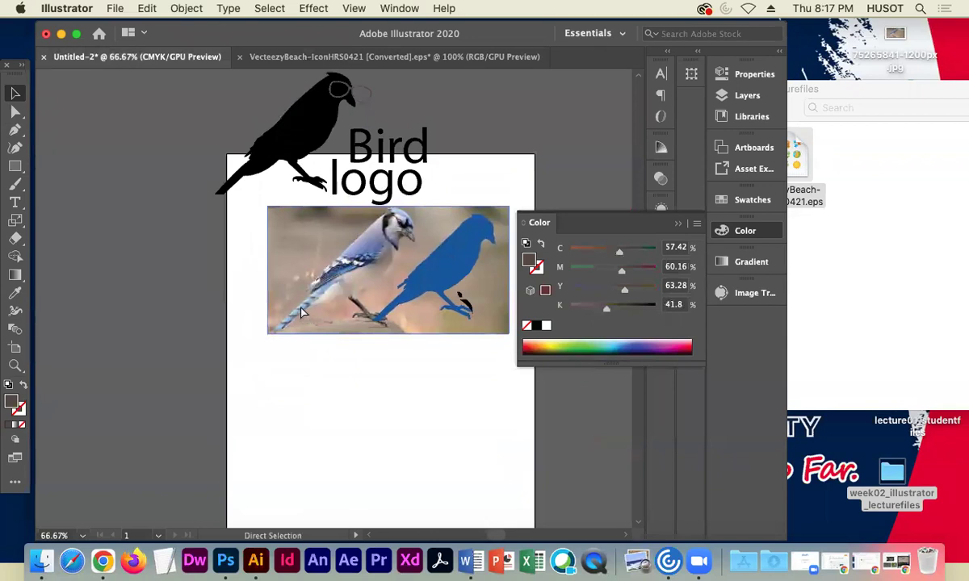
key(cmd+v)
drag(321, 325, 465, 287)
click(305, 339)
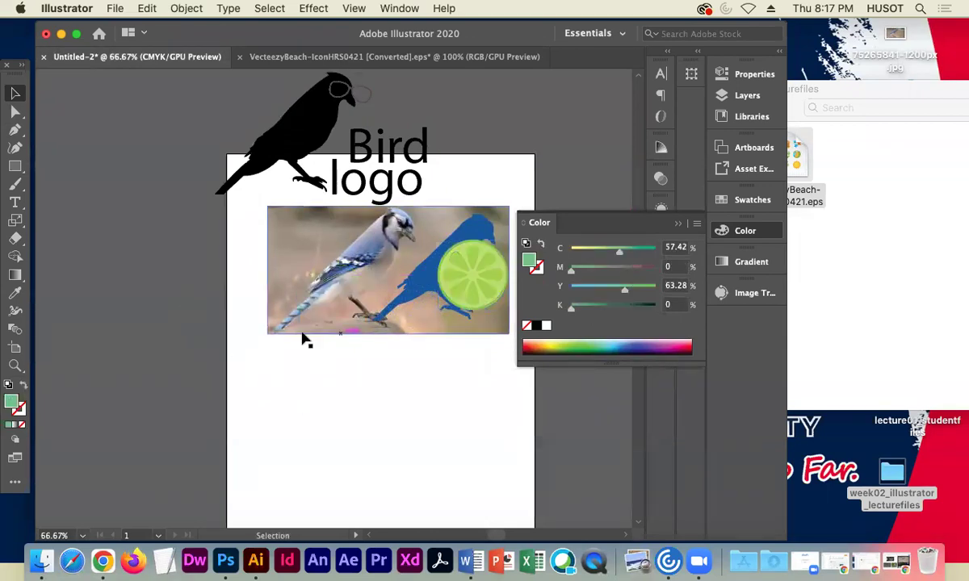
click(452, 291)
drag(509, 316, 312, 431)
click(194, 346)
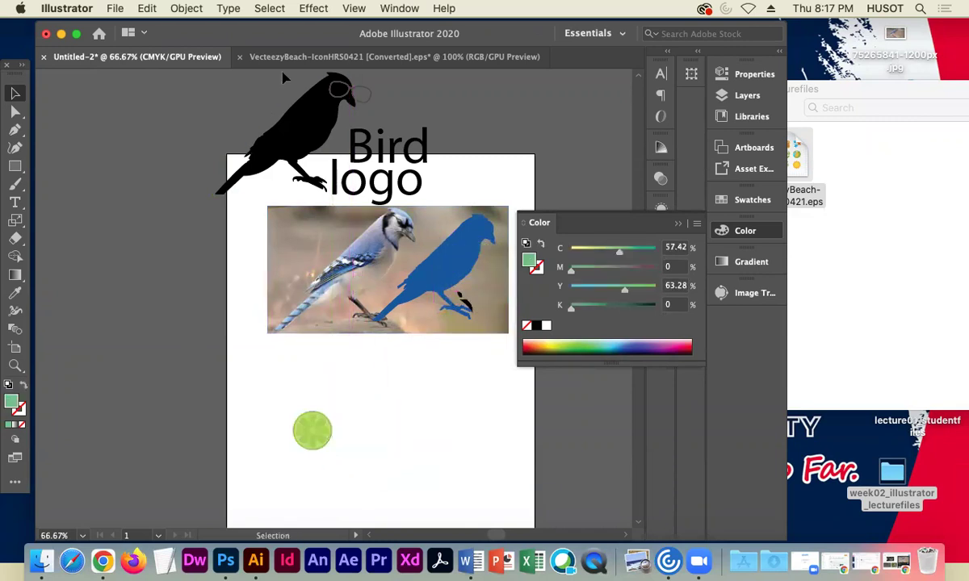
In the VecteezyBeach-IconHRS0421 file, ungroup the palm trees and move the smaller palm clear of the larger one
click(268, 55)
drag(378, 292, 176, 391)
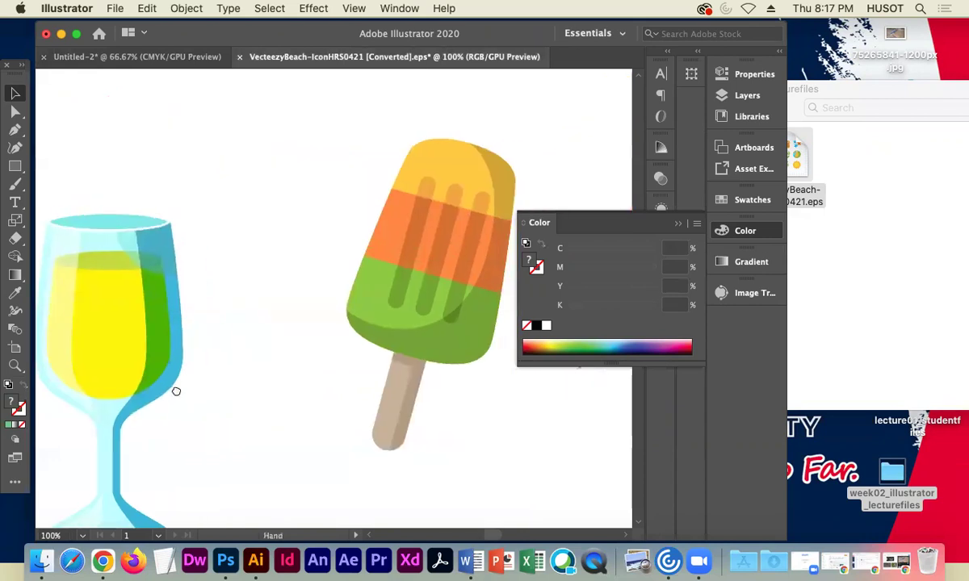
scroll(408, 320, right, 8)
scroll(376, 264, down, 3)
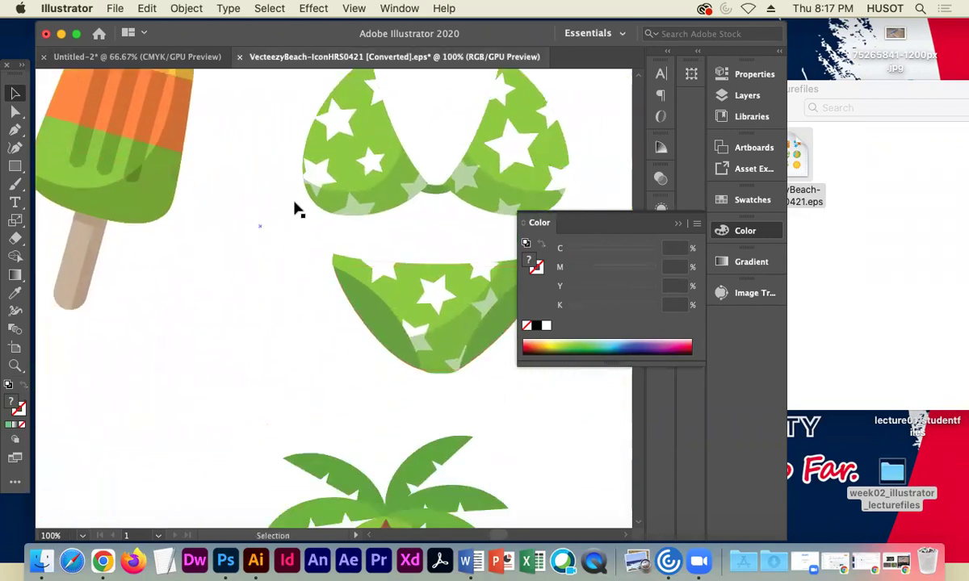
scroll(292, 232, down, 5)
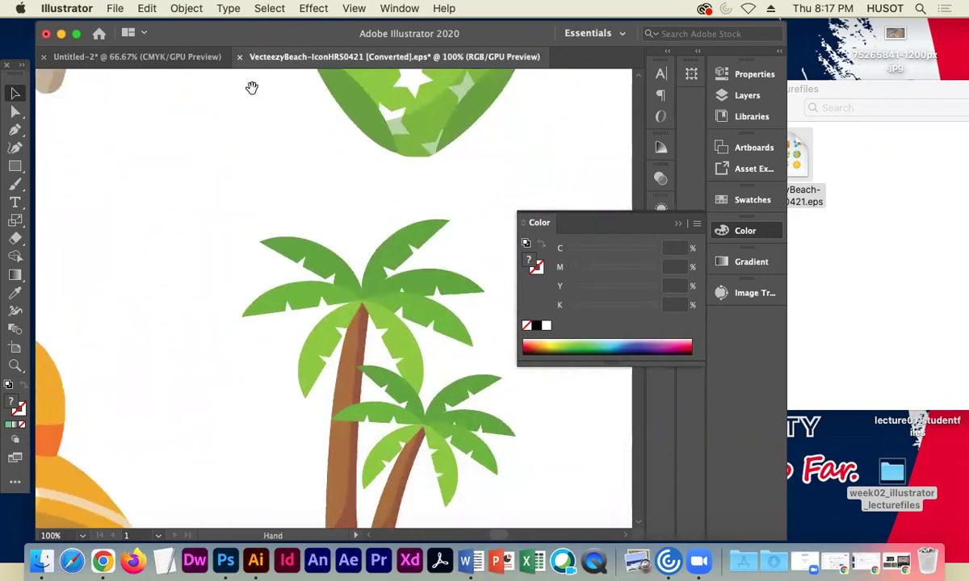
scroll(251, 88, right, 4)
scroll(119, 339, left, 3)
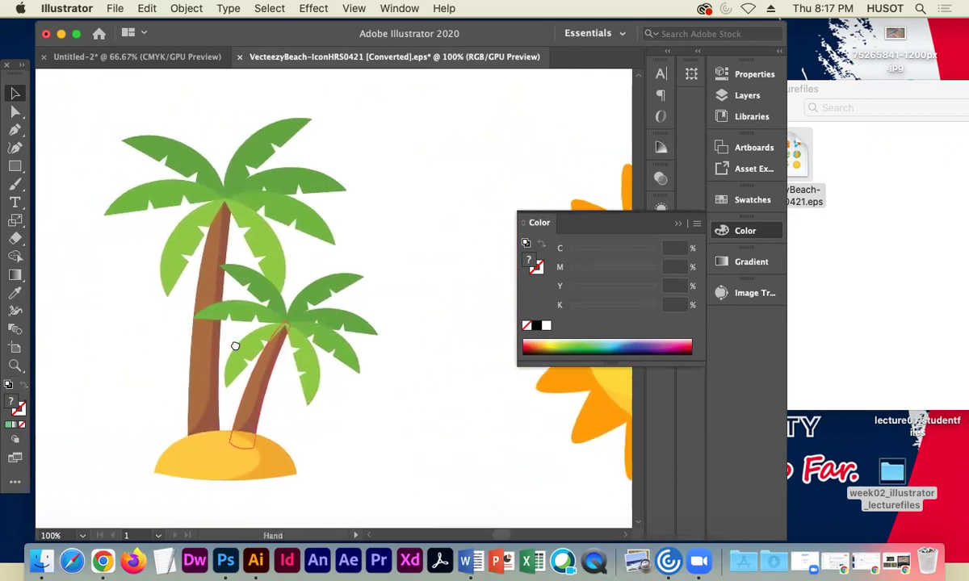
click(211, 252)
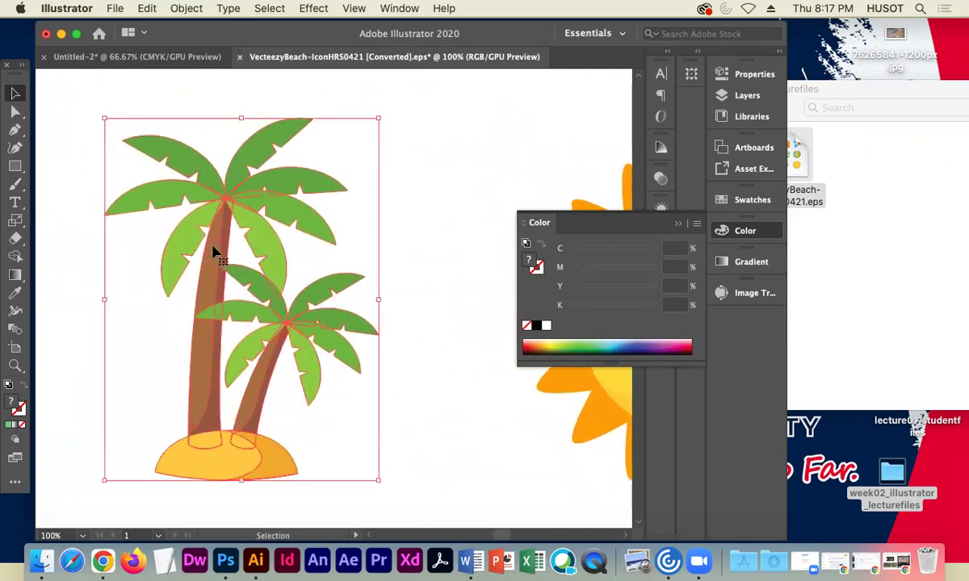
right_click(213, 246)
click(251, 372)
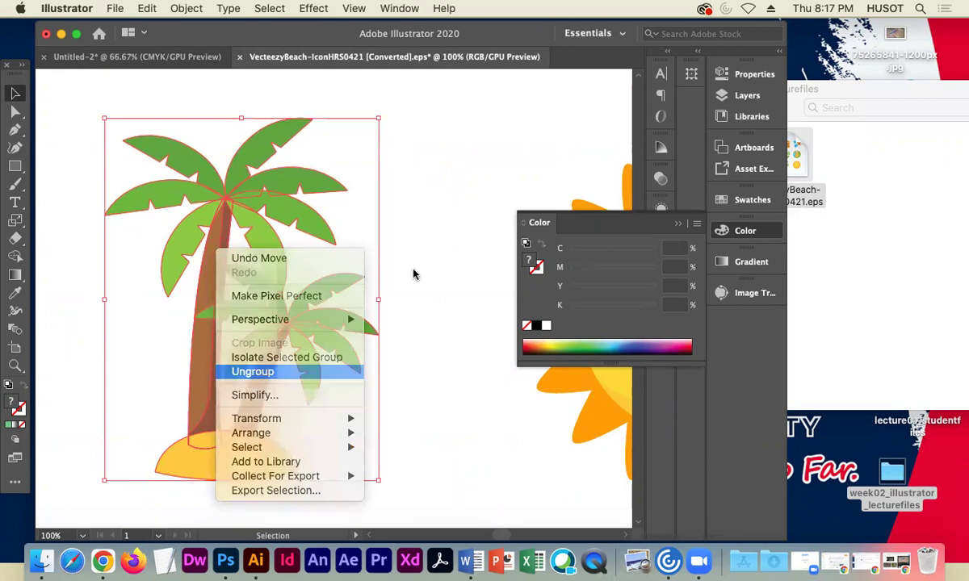
click(411, 273)
drag(307, 341, 503, 191)
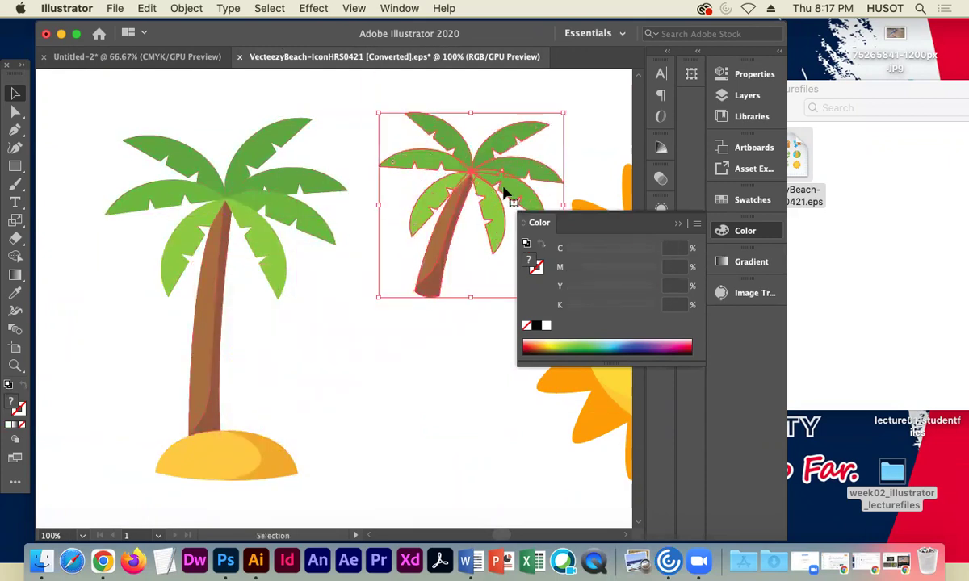
Paste the small palm into Untitled-2 below the photo, and shrink the black bird with its glasses to perch on the leaves
click(125, 56)
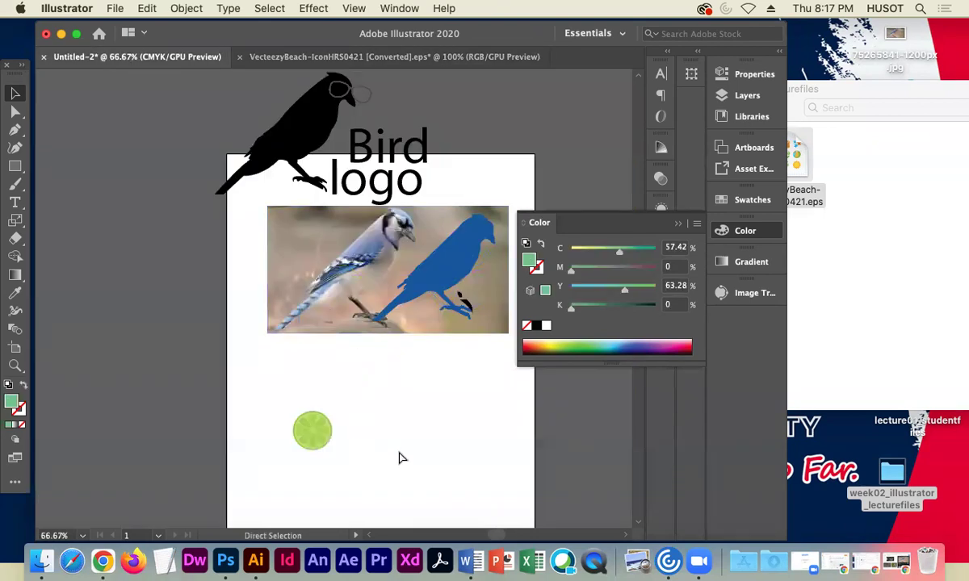
key(super+v)
drag(301, 305, 411, 443)
drag(337, 109, 467, 371)
drag(509, 456, 442, 369)
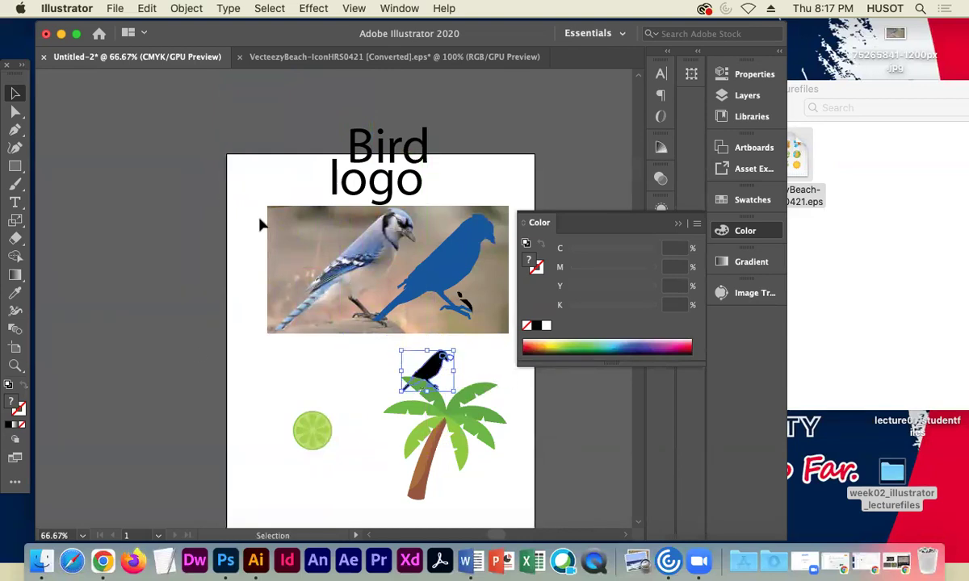
Bring the black bird and its glasses in front of the palm tree, and check the result up close
right_click(430, 373)
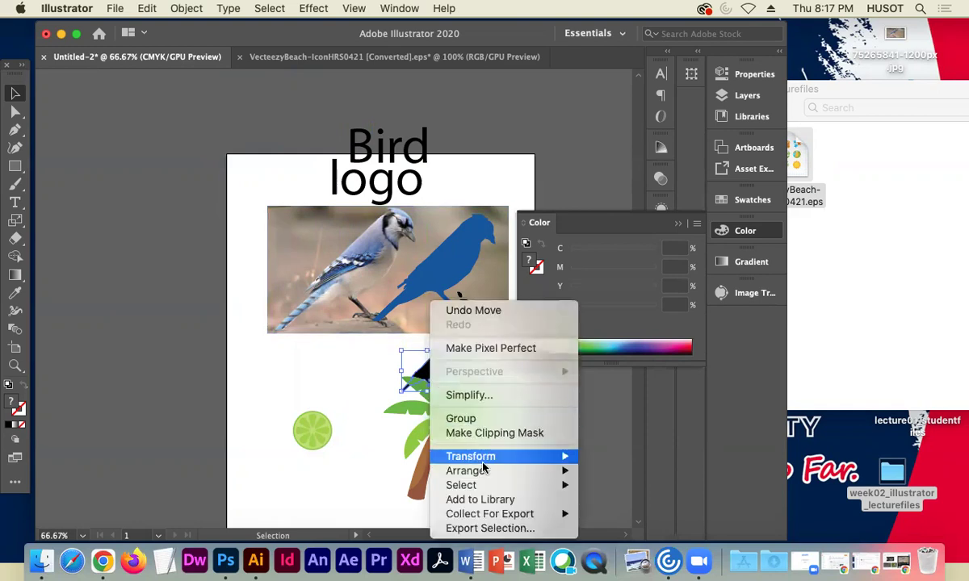
mouse_move(483, 470)
click(242, 368)
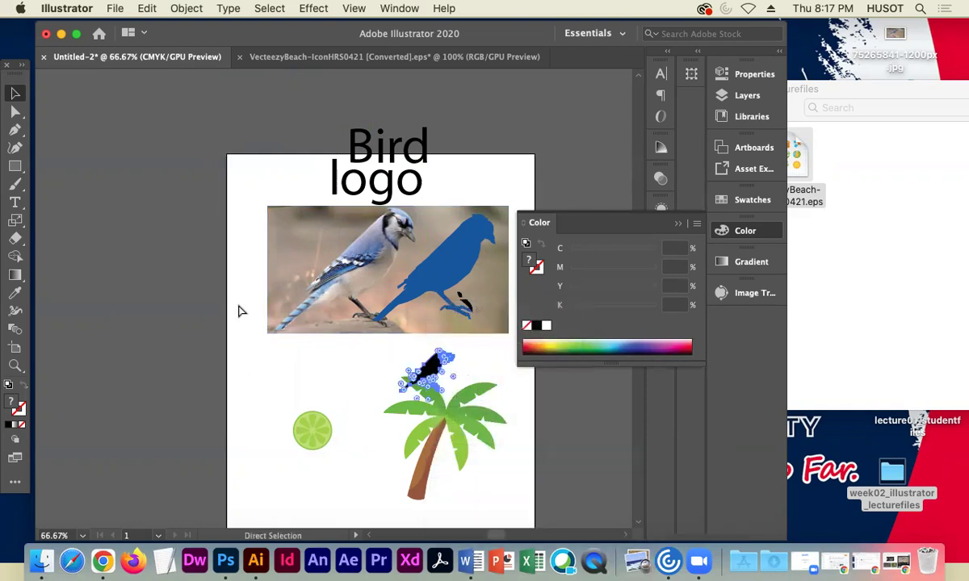
key(super+equal)
key(super+equal)
click(109, 313)
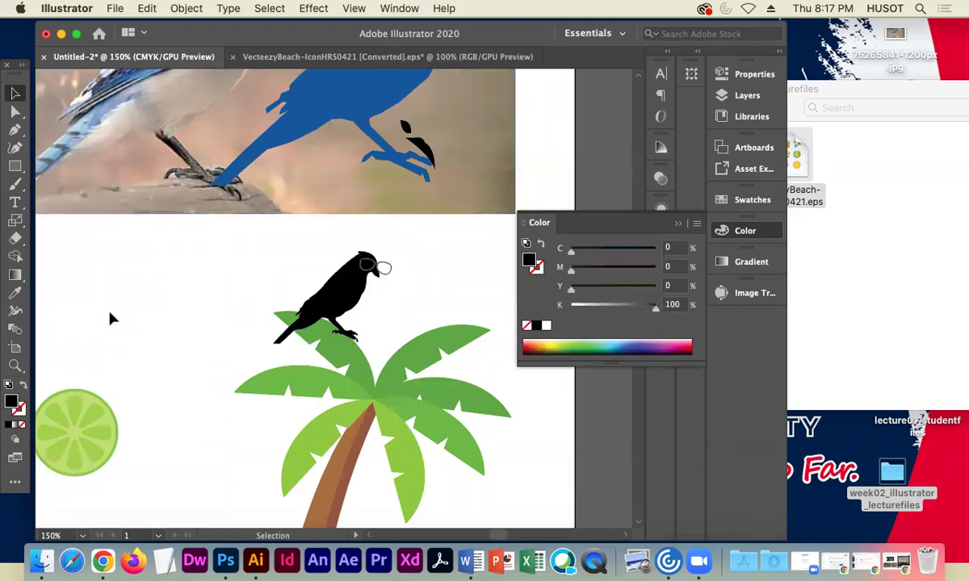
Copy the sun icon from the VecteezyBeach-IconHRS0421 file and paste it into Untitled-2
click(260, 57)
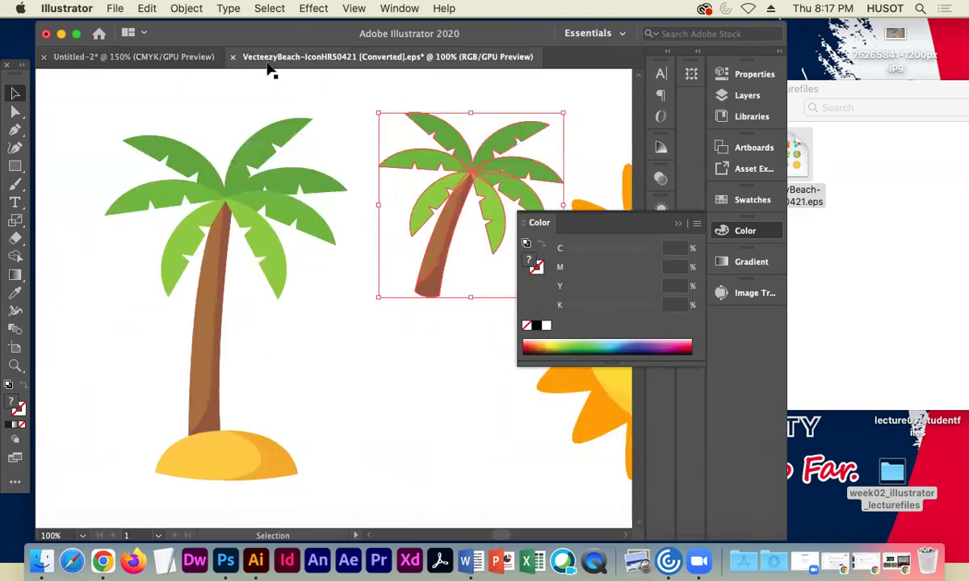
drag(404, 454, 87, 363)
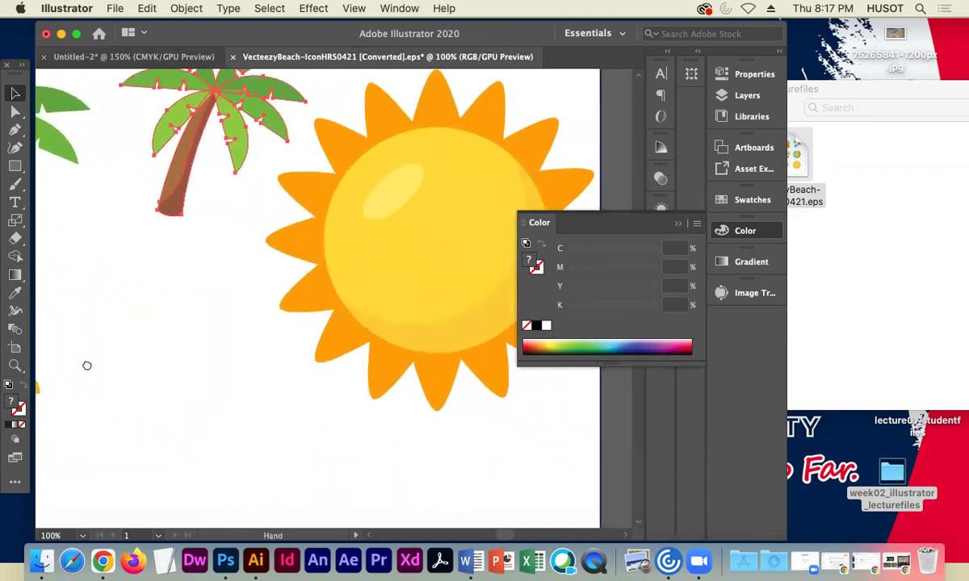
click(355, 263)
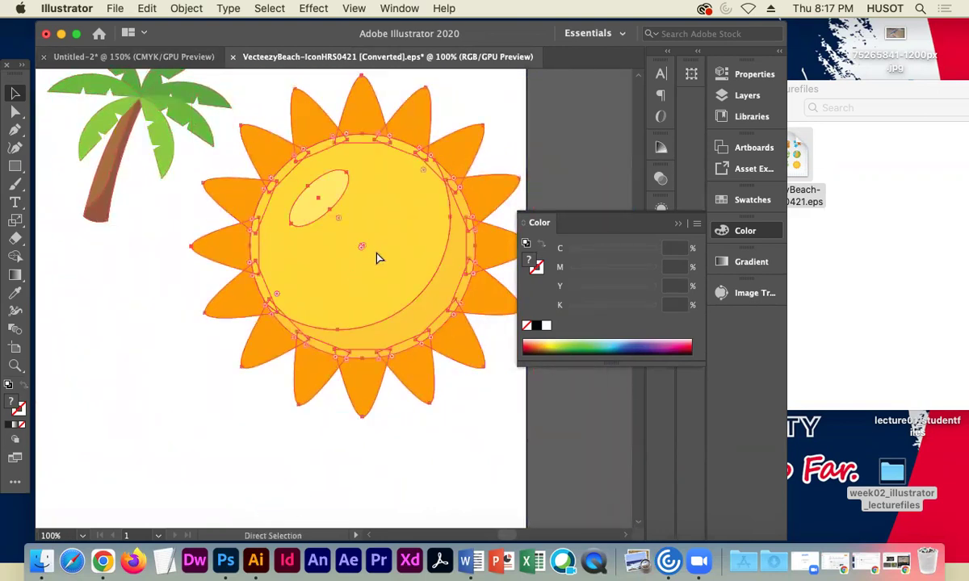
click(106, 57)
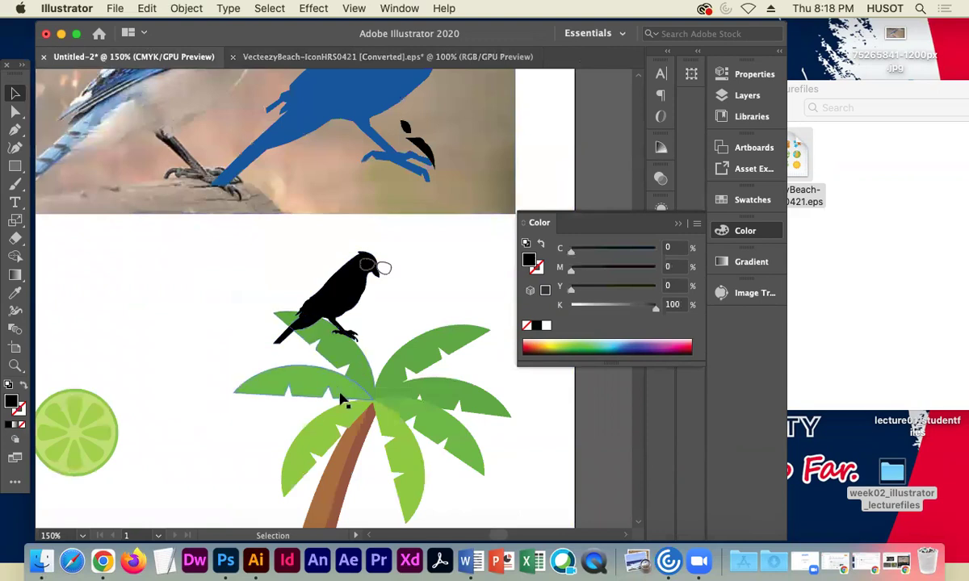
key(super+v)
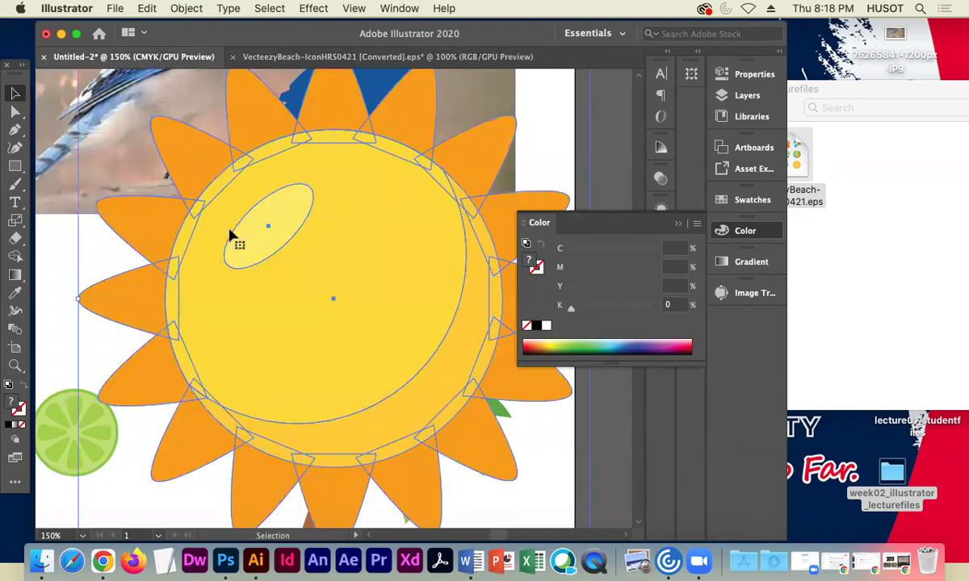
Shrink the sun to about the bird's size and place it to the right of the bird, above the palm leaves
key(super+minus)
key(super+minus)
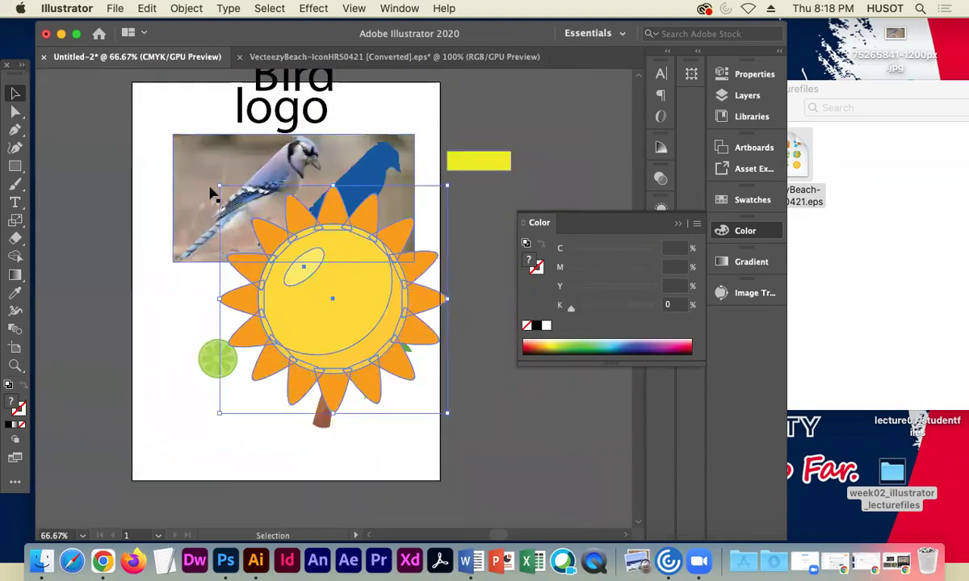
drag(219, 185, 394, 363)
drag(421, 401, 394, 320)
Send the sun behind the palm tree
right_click(397, 289)
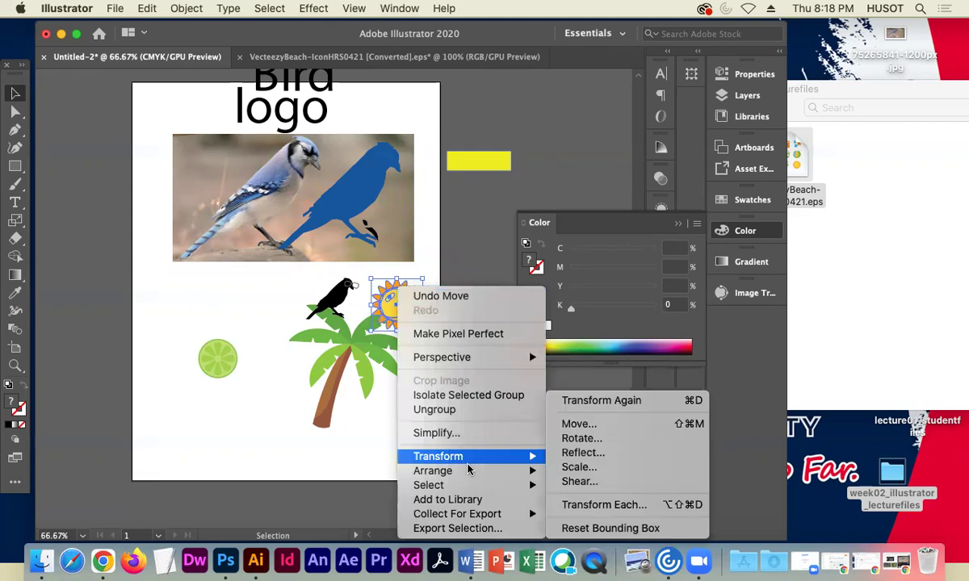
mouse_move(436, 471)
click(601, 506)
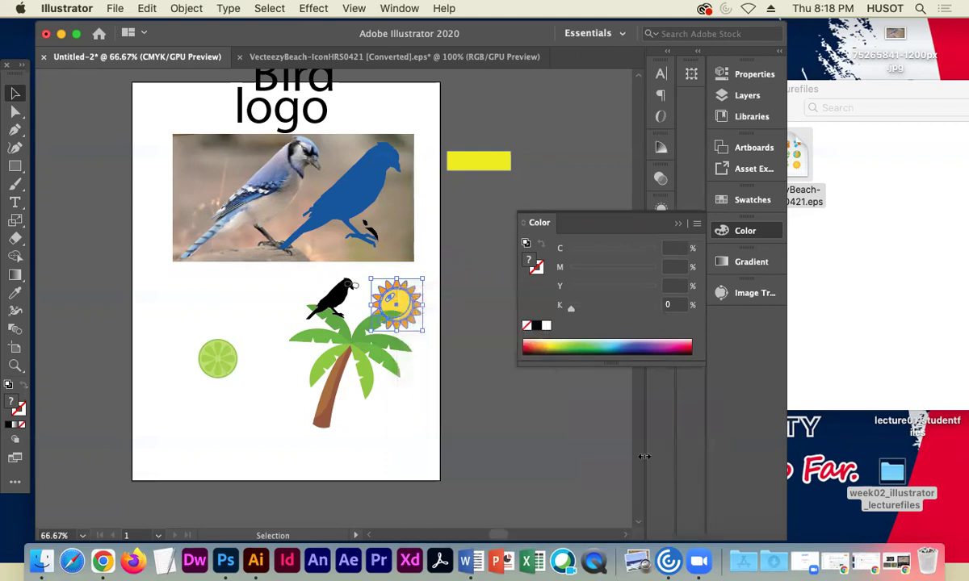
Deselect the sun and check up close how it sits behind the palm leaves
click(523, 388)
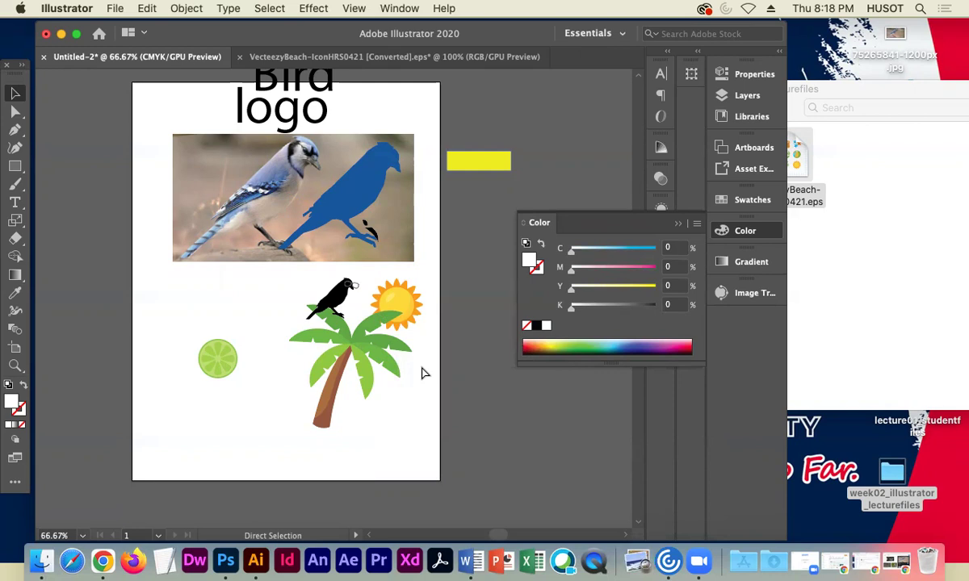
key(super+equal)
key(super+equal)
drag(426, 372, 370, 254)
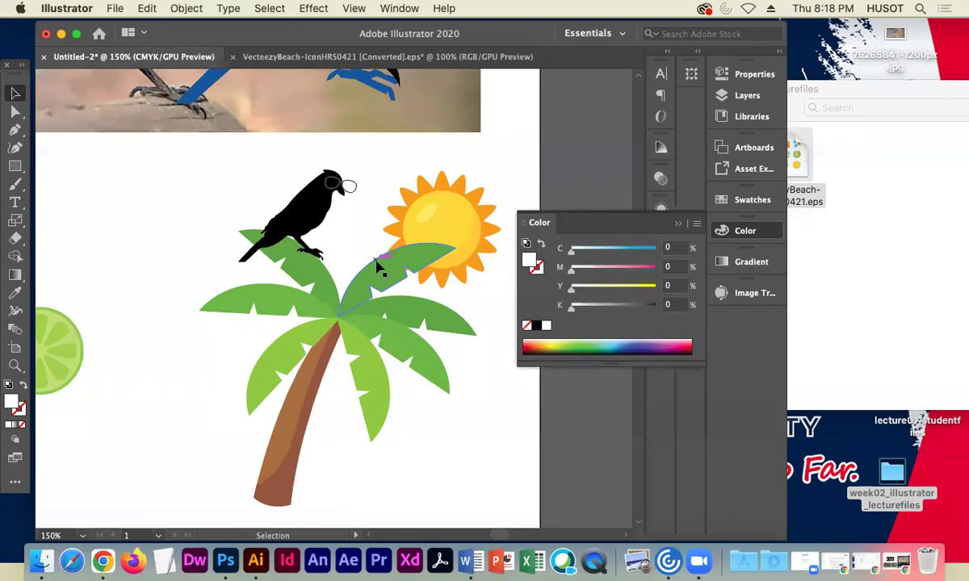
click(356, 249)
Open Beach Vacation Vector.eps from the week02_illustrator_lecturefiles folder
click(114, 8)
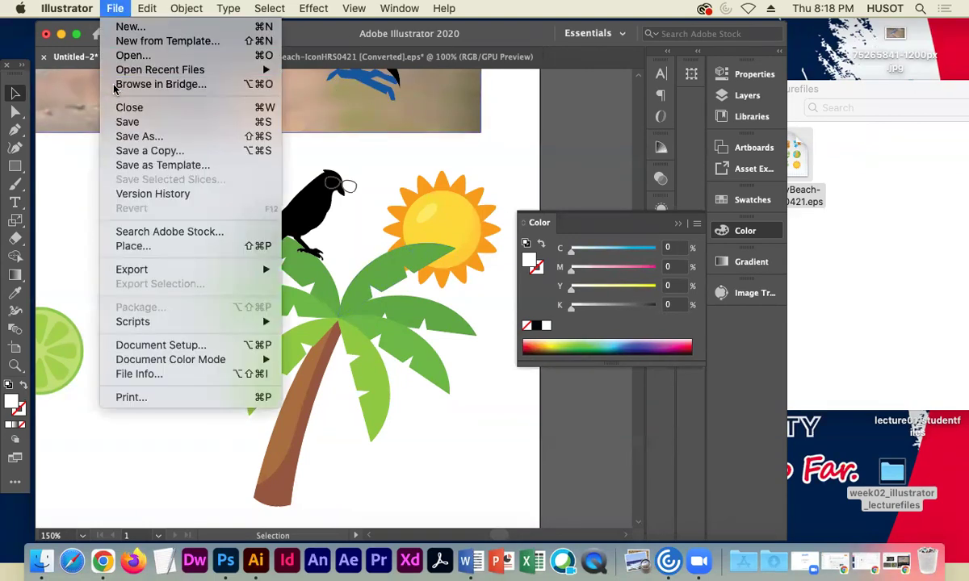
click(121, 54)
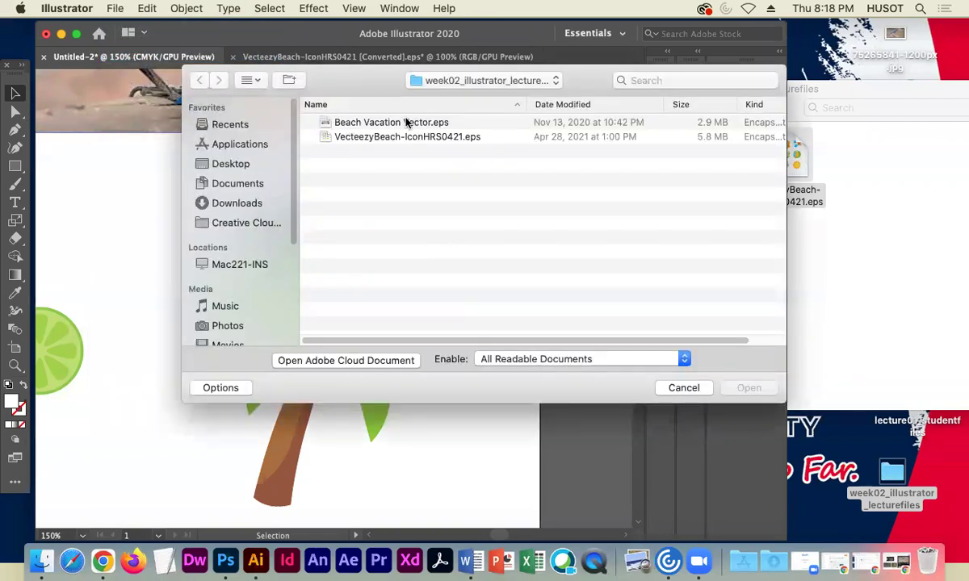
click(408, 123)
click(747, 388)
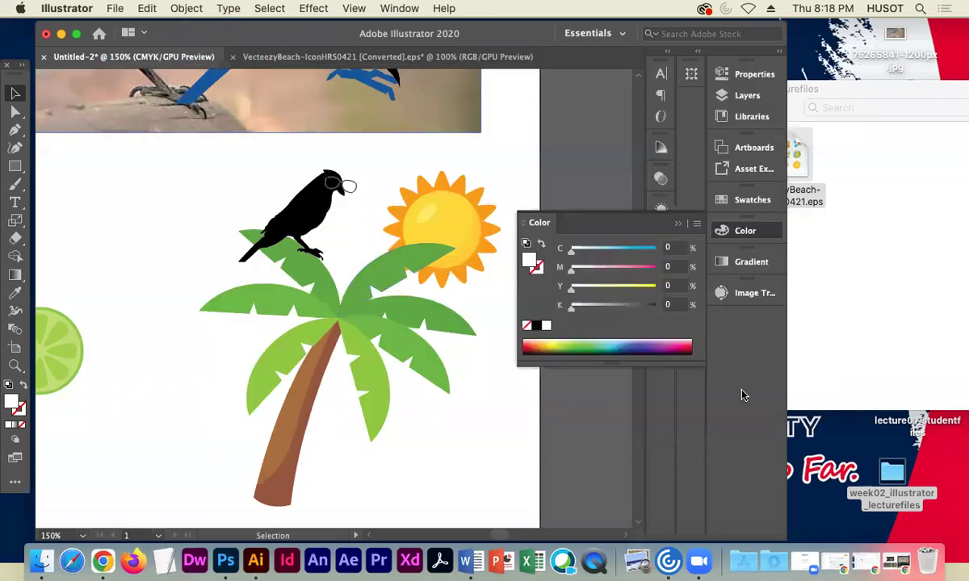
click(489, 319)
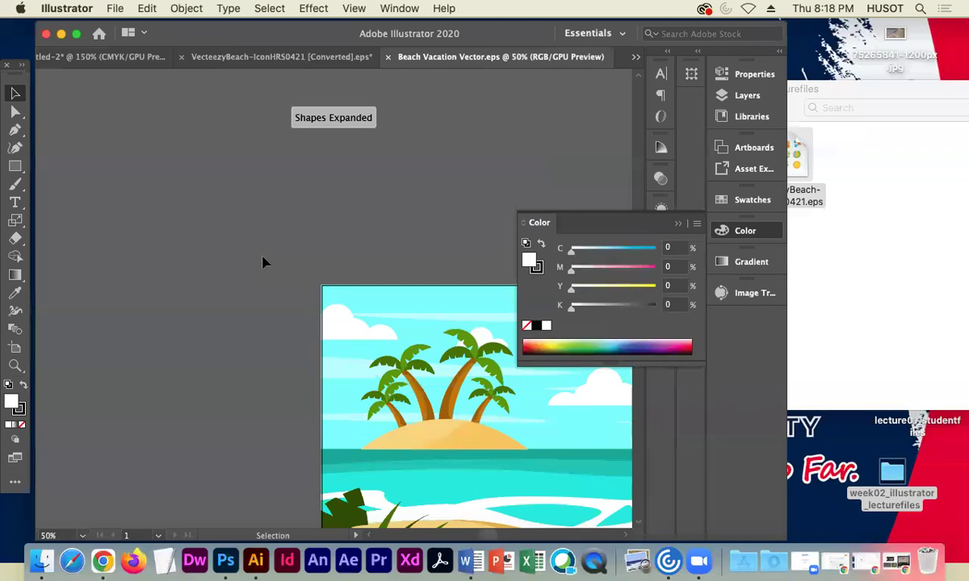
Ungroup the whole beach scene artwork into its separate parts
key(super+minus)
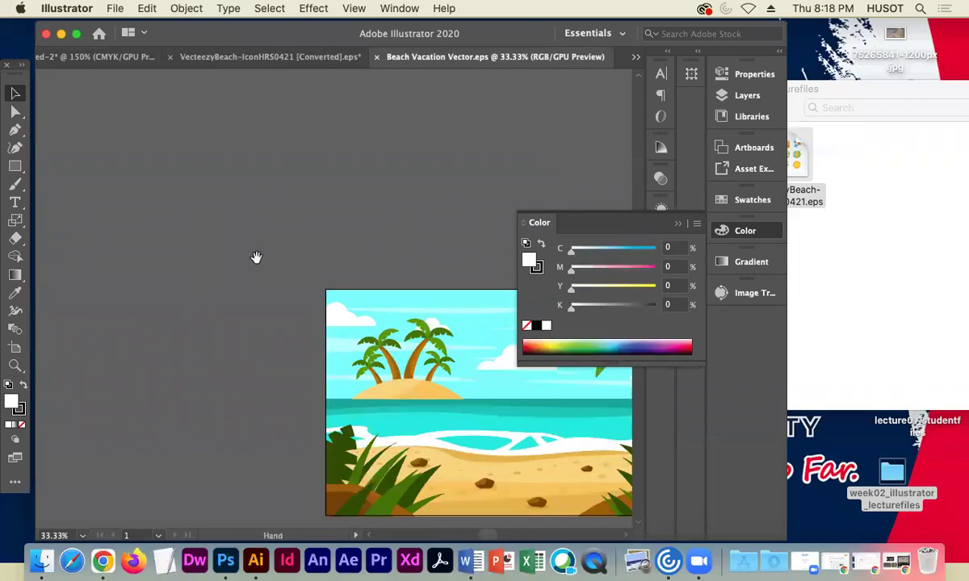
drag(337, 346, 118, 232)
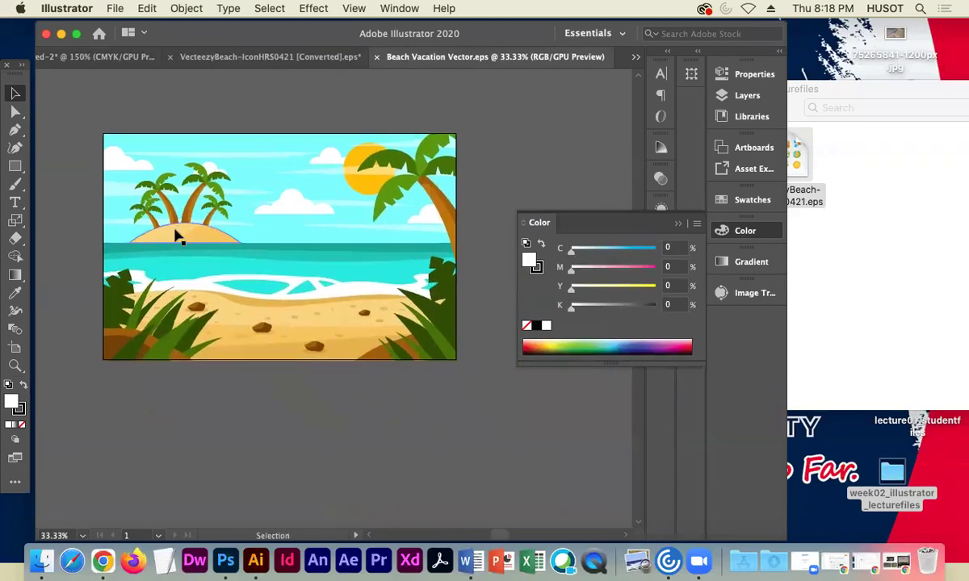
key(super+equal)
key(super+equal)
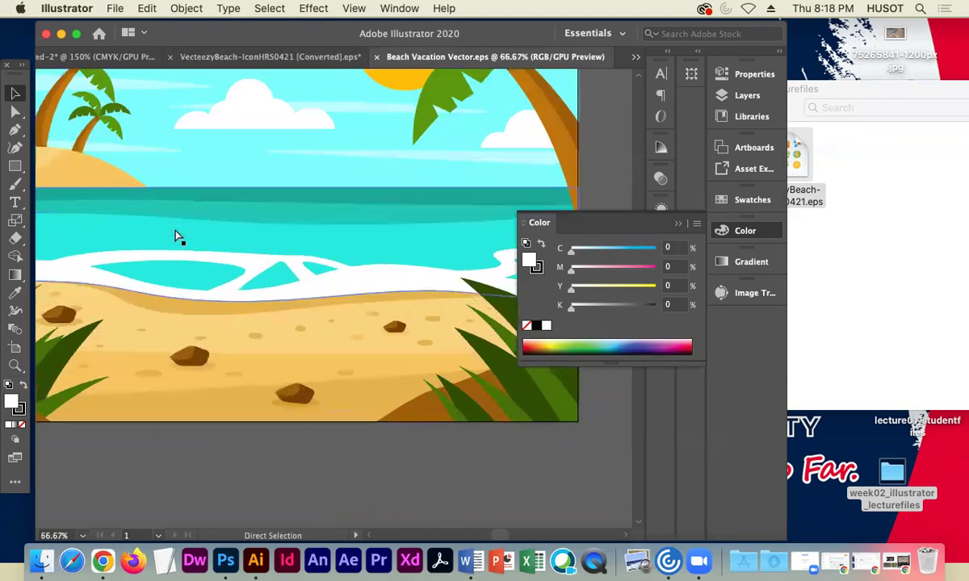
drag(155, 203, 328, 303)
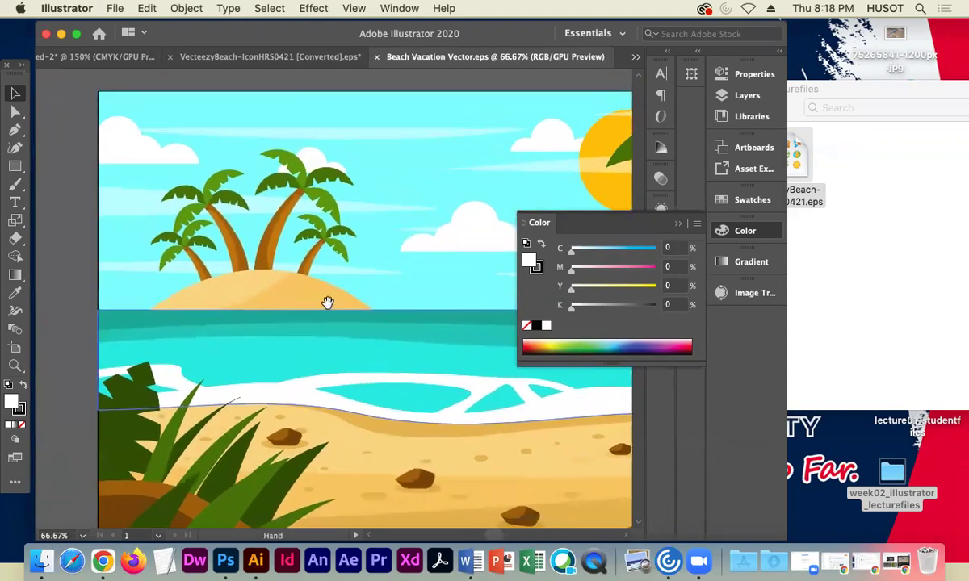
right_click(204, 150)
click(232, 272)
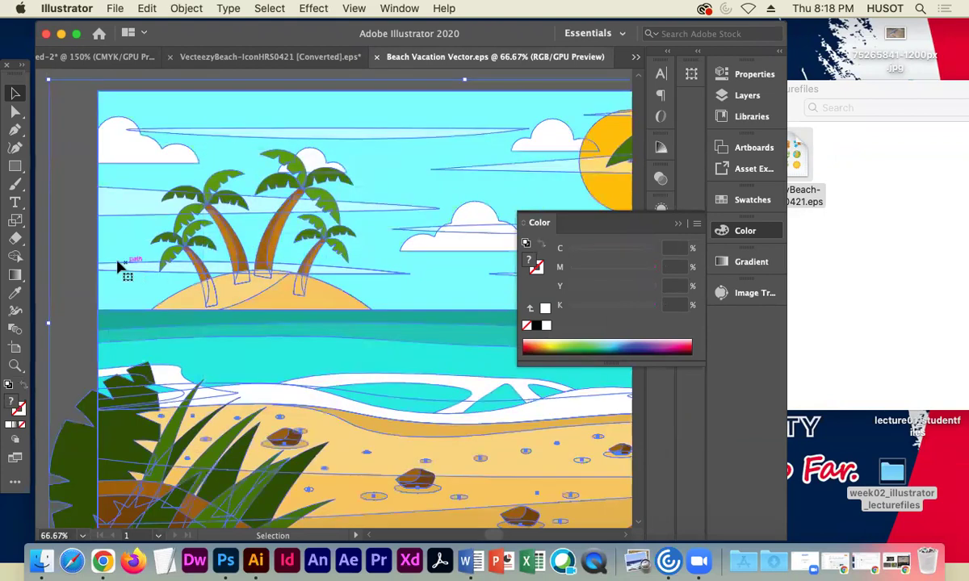
Select an island palm tree, the island's sand shading and a cloud streak in turn to check that they are separate
click(133, 127)
mouse_move(234, 140)
mouse_down()
mouse_move(281, 151)
mouse_move(378, 210)
mouse_move(319, 187)
mouse_up()
click(292, 245)
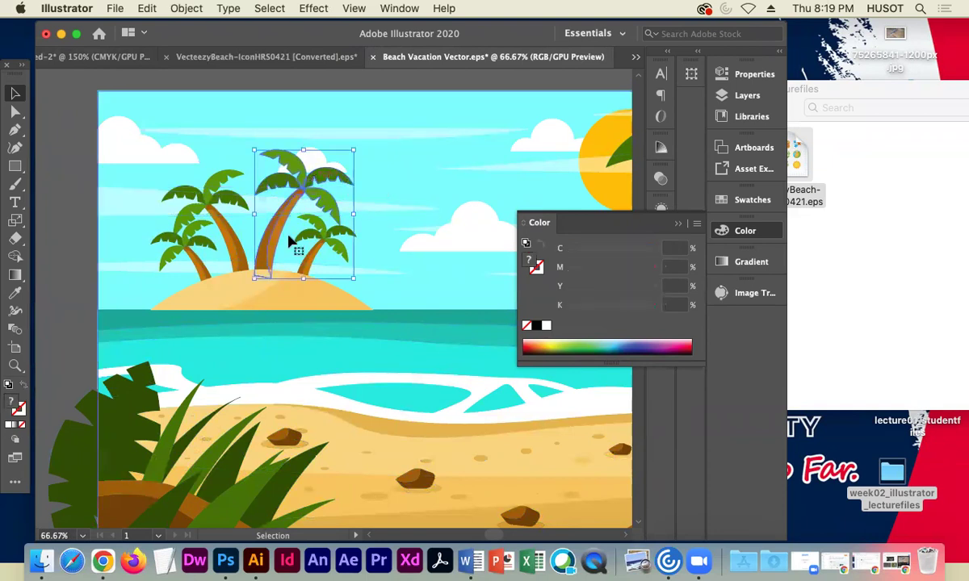
click(201, 255)
click(300, 290)
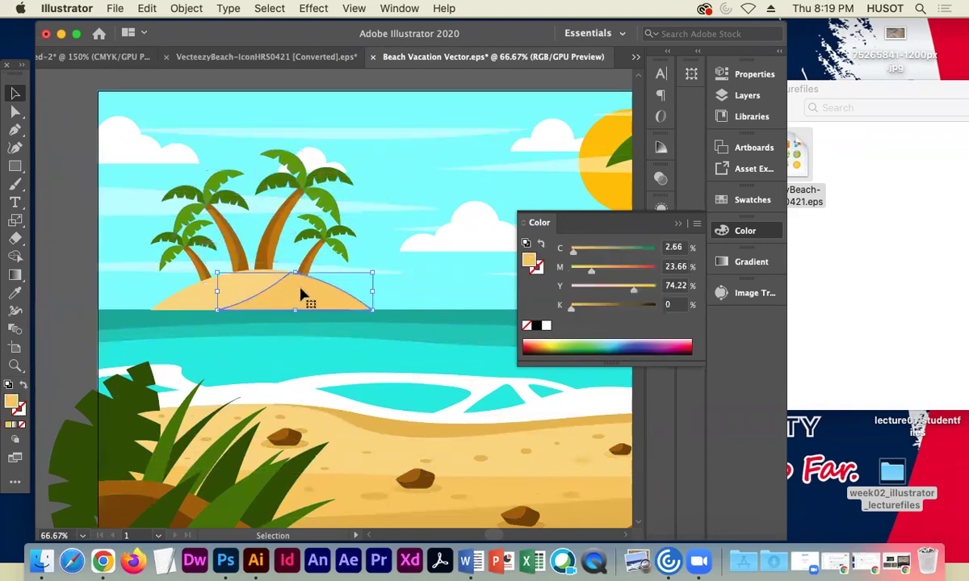
click(452, 231)
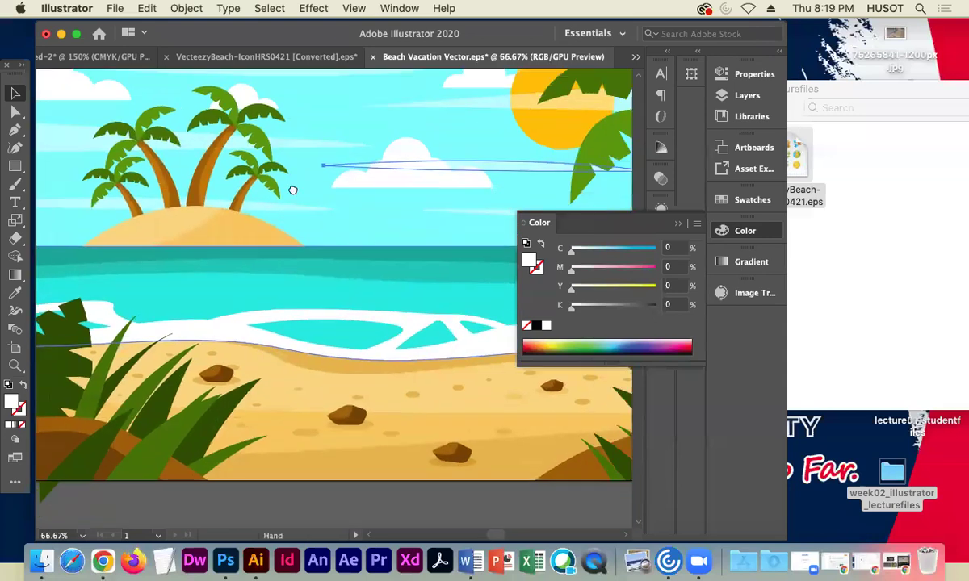
Try moving the foreground sand and the sea shape down out of the scene, undoing each move
scroll(408, 236, down, 5)
click(367, 199)
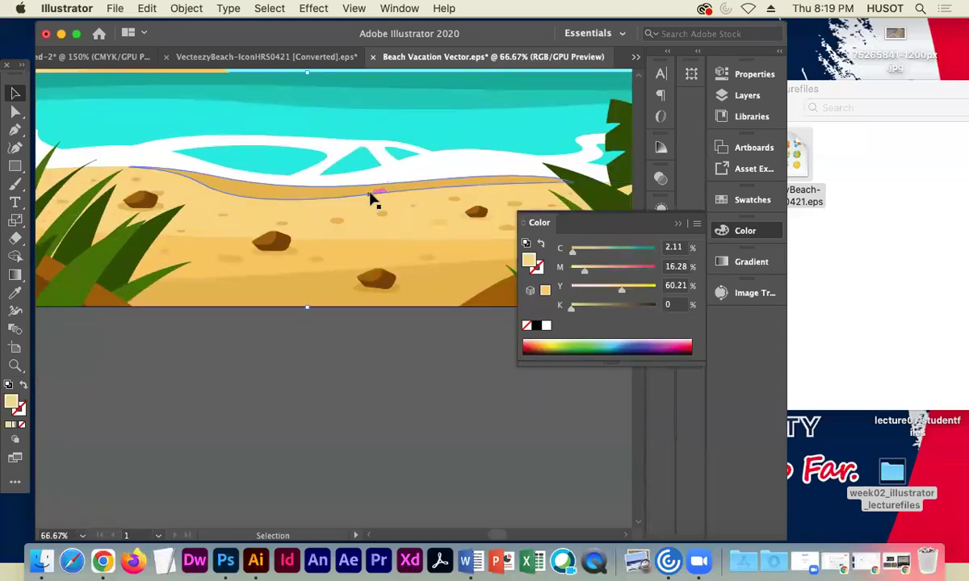
drag(361, 220, 395, 382)
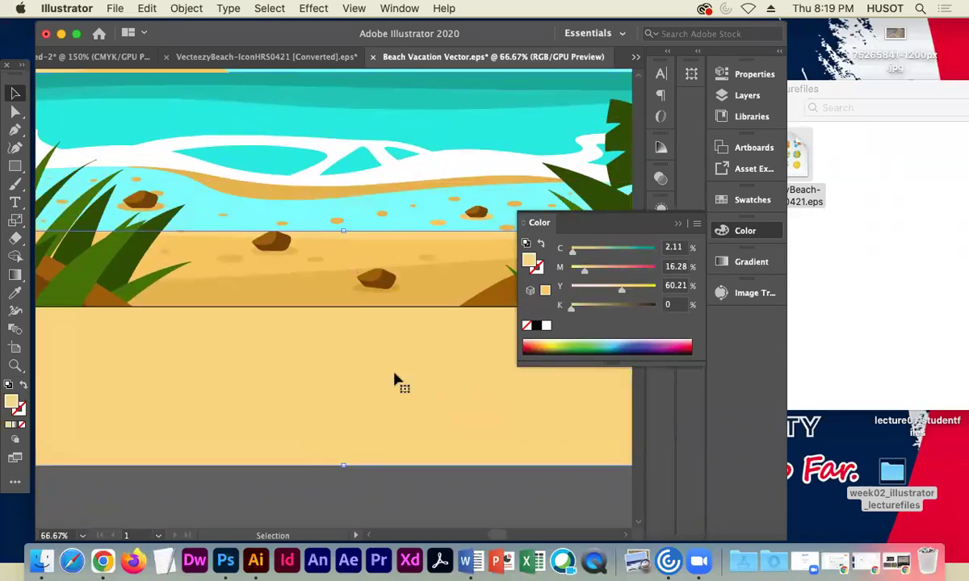
key(ctrl+z)
drag(360, 212, 372, 283)
key(ctrl+z)
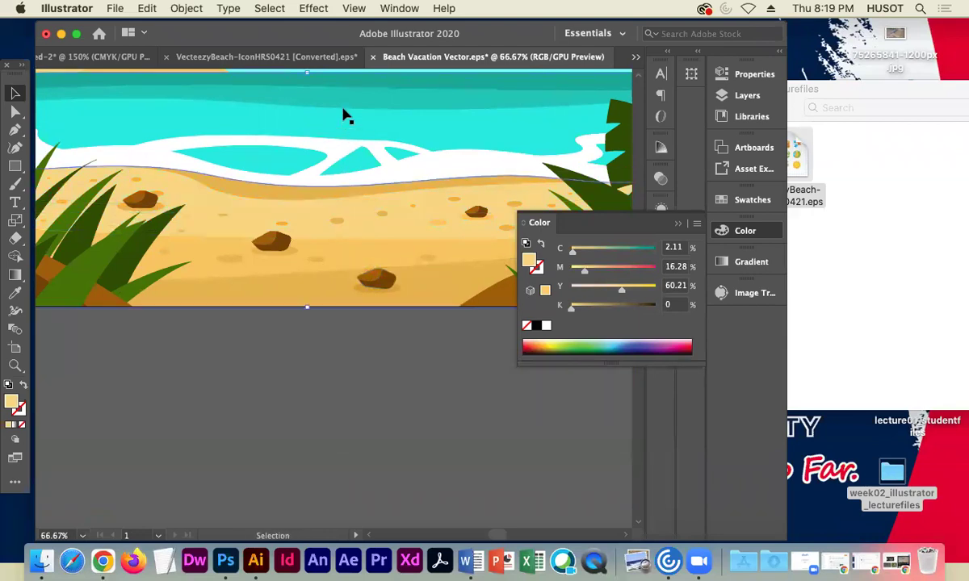
click(343, 115)
drag(341, 119, 374, 400)
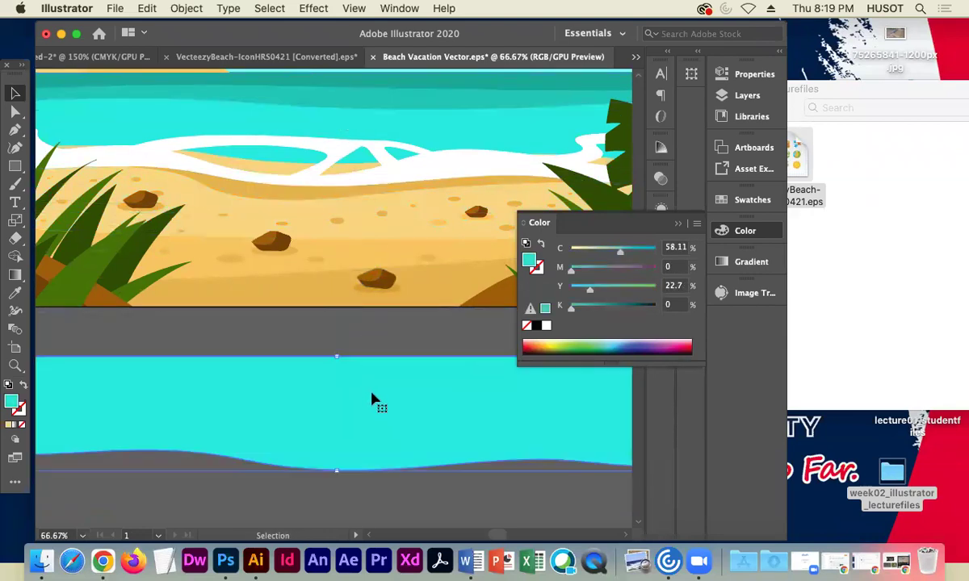
key(ctrl+z)
Collapse the Color options and deselect the sea shape with the whole beach scene in view
key(ctrl+minus)
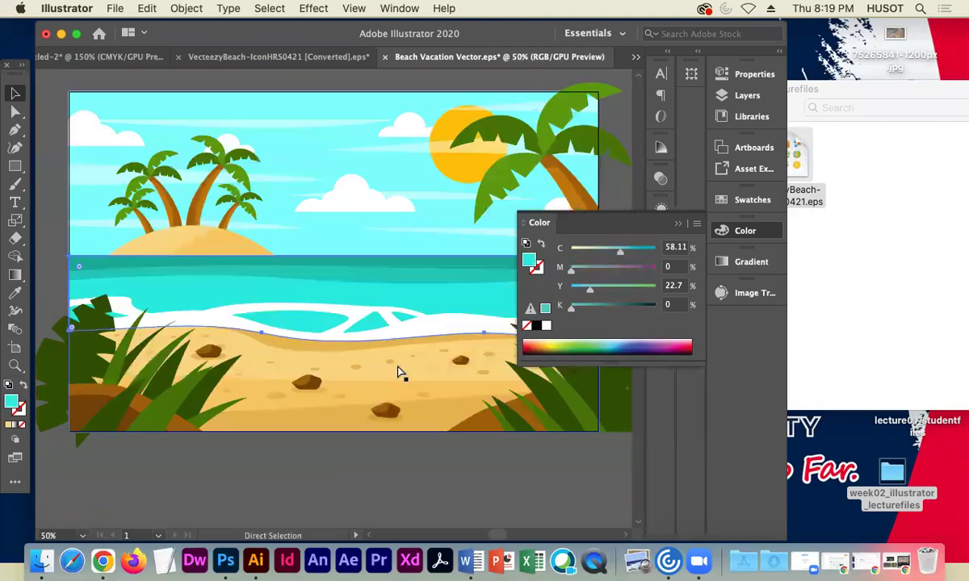
key(ctrl+minus)
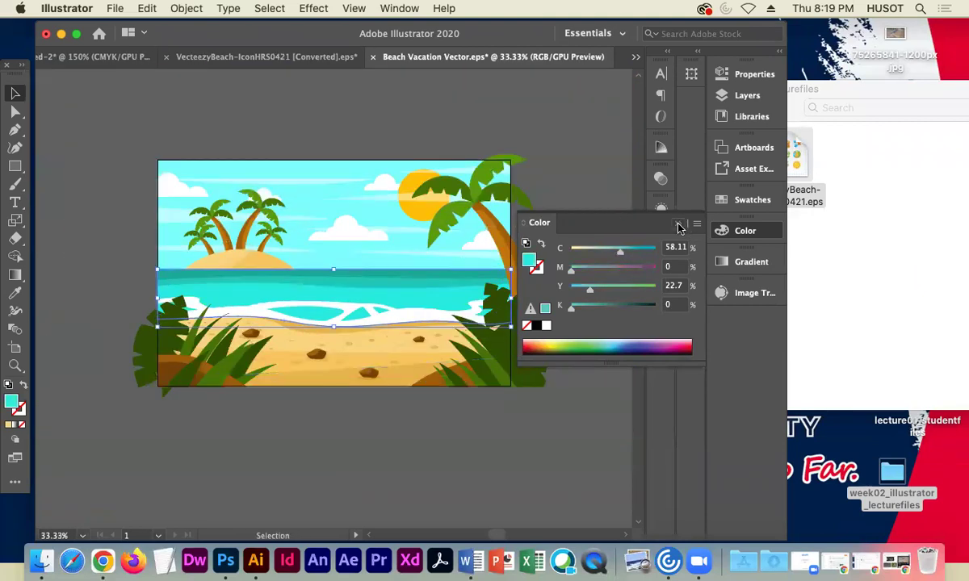
click(678, 227)
key(super+shift+a)
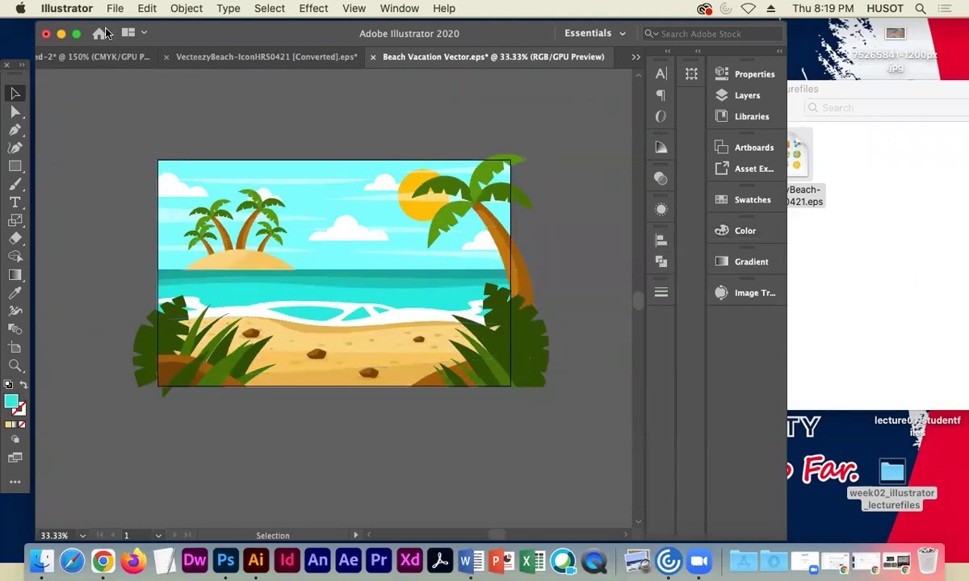
Paste the sun icon from the VecteezyBeach-IconHRS0421 file into Beach Vacation Vector.eps and place it over the scene's existing sun
click(186, 58)
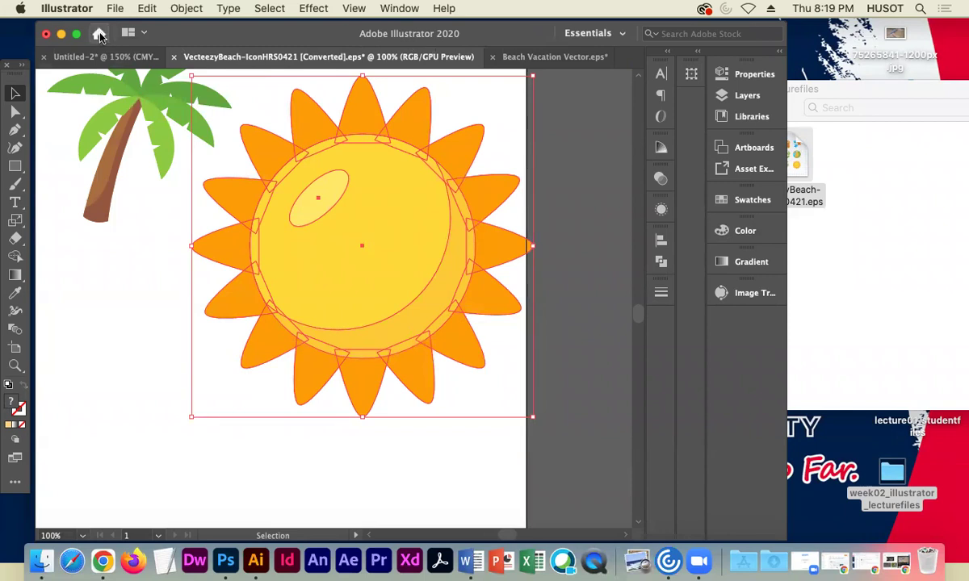
drag(83, 26, 77, 67)
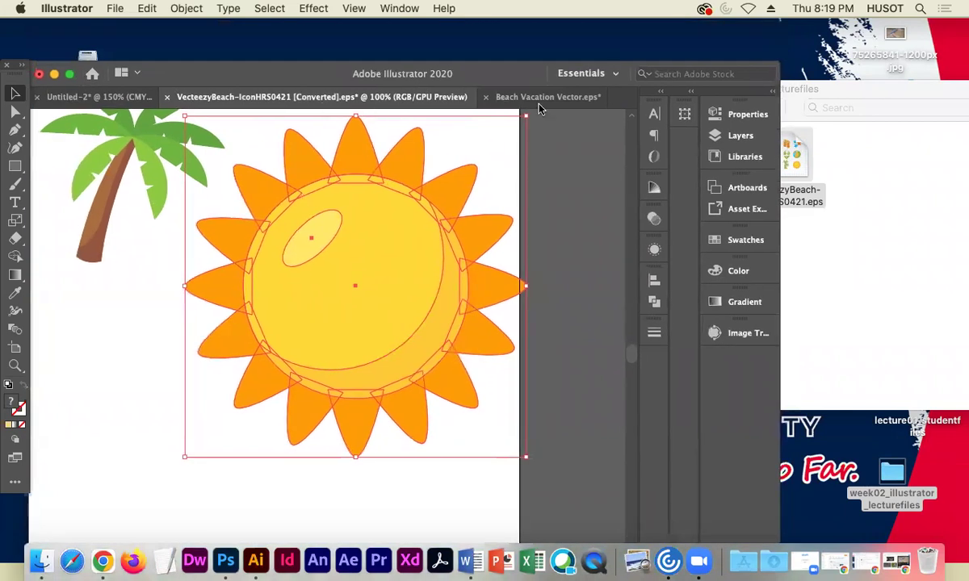
click(524, 96)
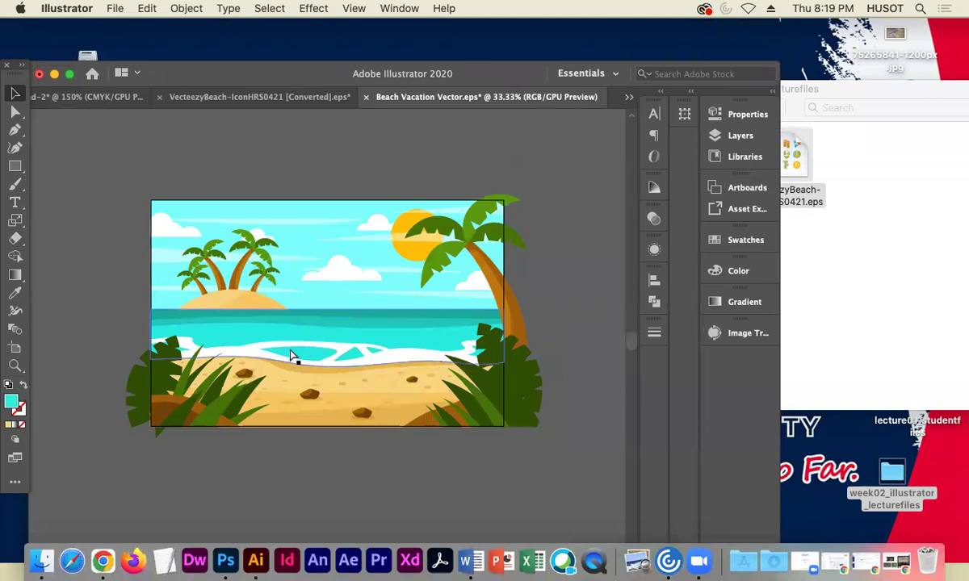
key(super+v)
drag(363, 327, 433, 260)
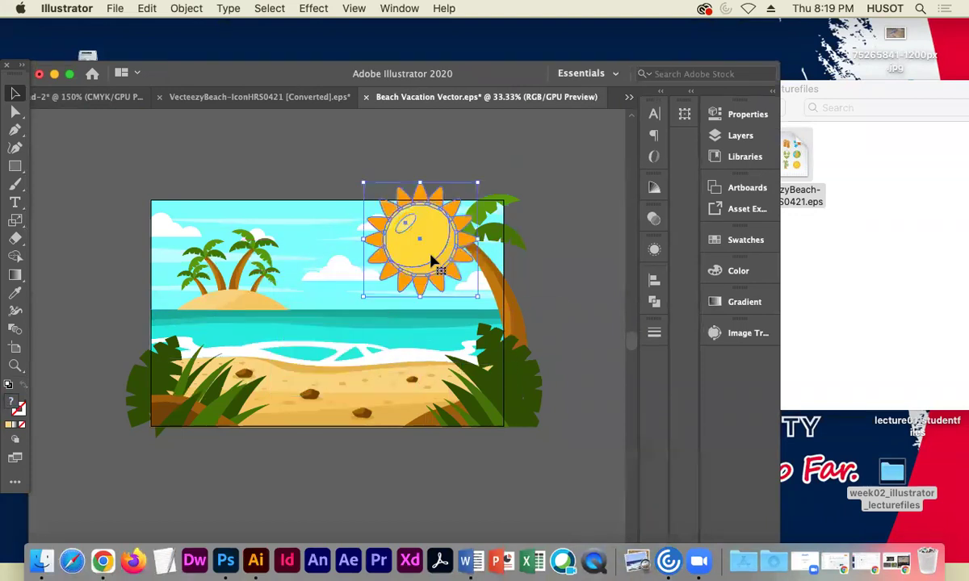
Bring the large palm tree beside the sun in front of it, and deselect the tree
click(508, 319)
key(super+shift+bracketright)
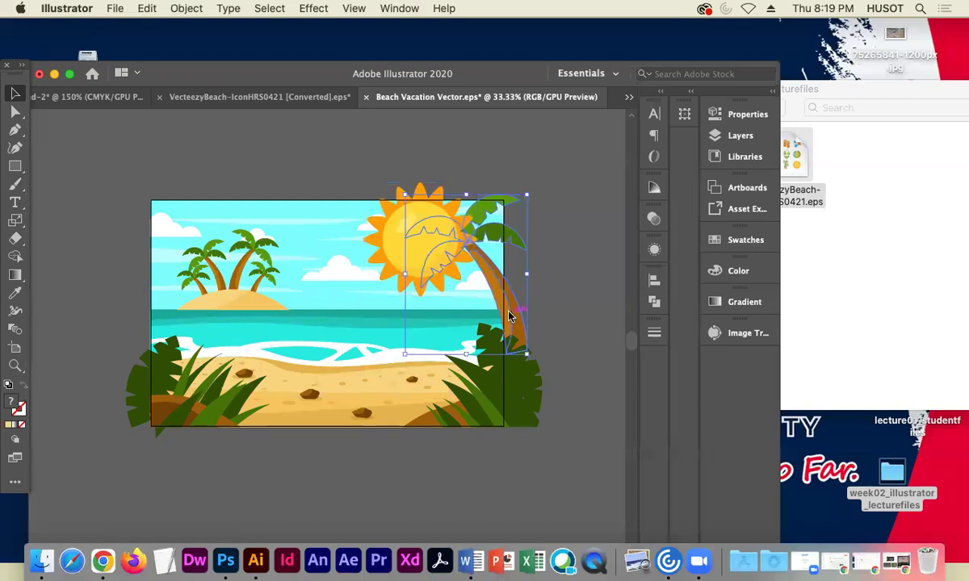
right_click(508, 316)
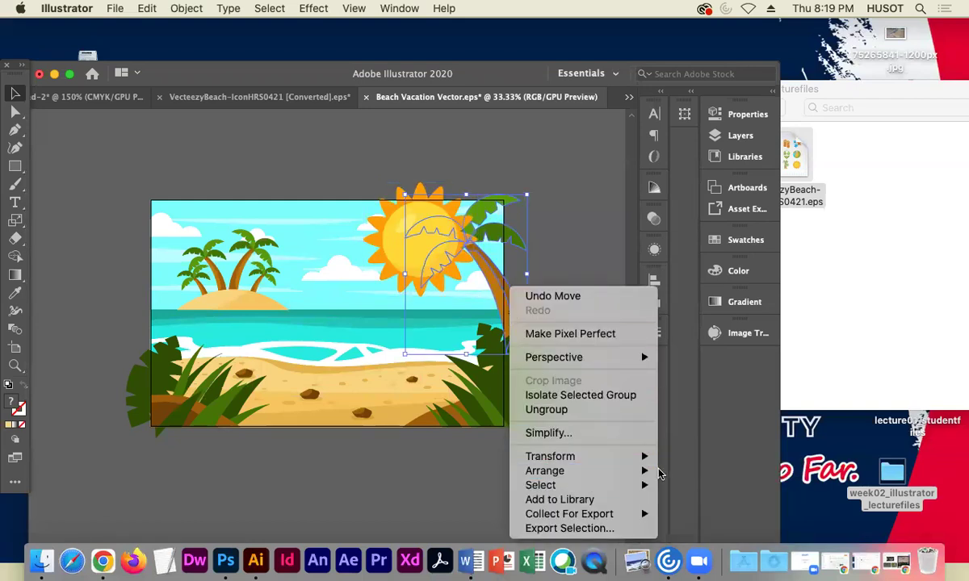
mouse_move(650, 470)
click(703, 461)
click(568, 303)
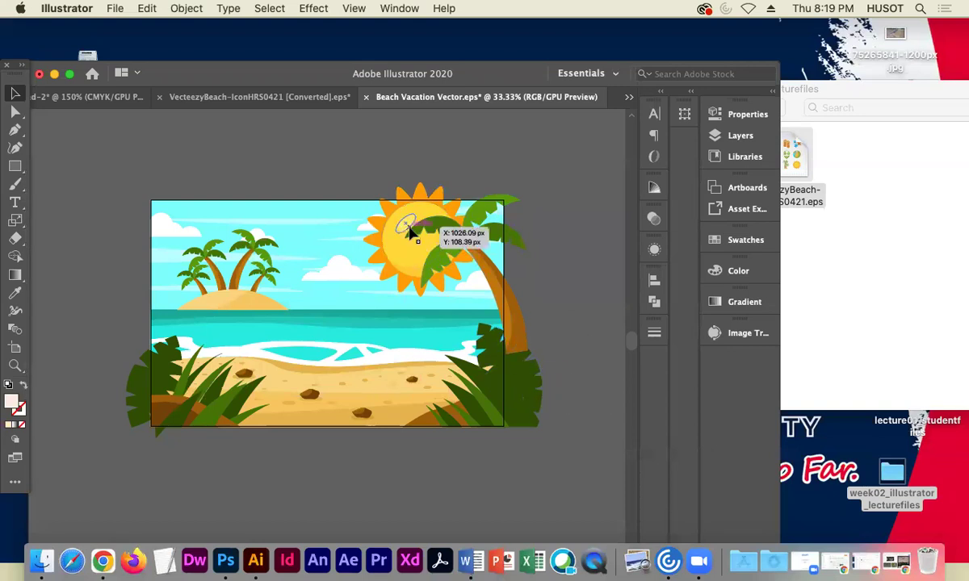
Shrink the pasted sun to about three quarters of its size so that its rays fit within the artboard
click(388, 246)
mouse_move(479, 297)
mouse_down()
mouse_move(463, 277)
mouse_move(472, 281)
mouse_up()
click(565, 258)
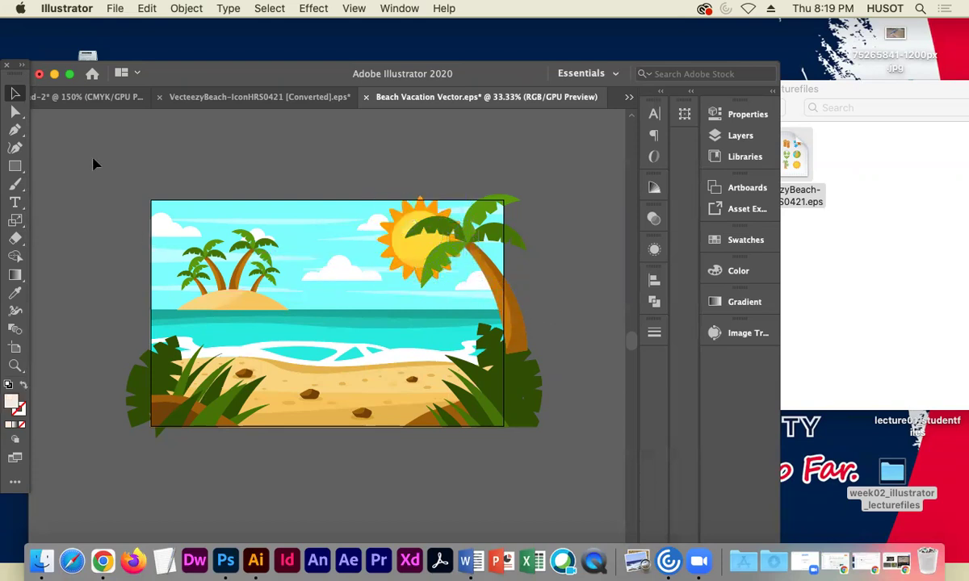
Select the straw hat icon in the VecteezyBeach-IconHRS0421 file and copy it
click(267, 102)
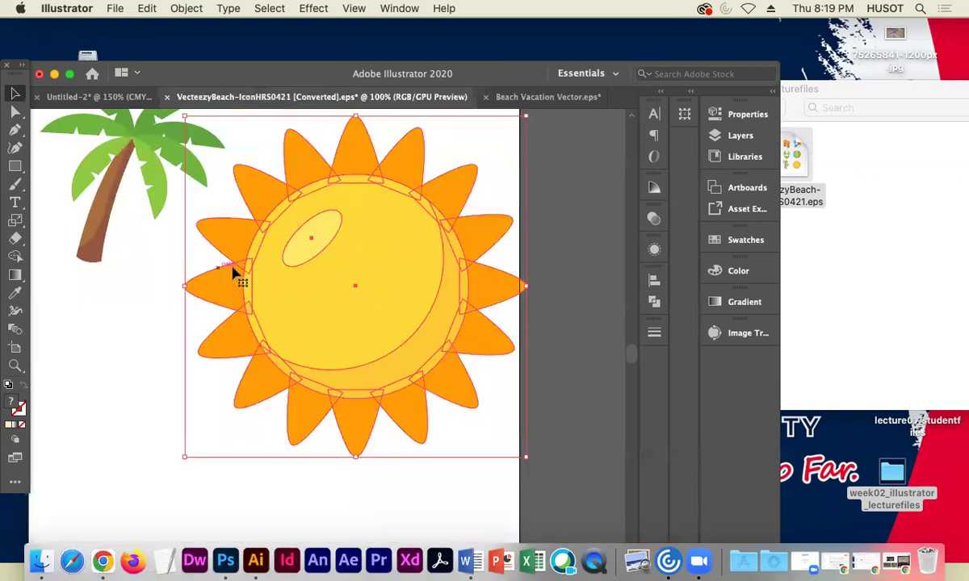
key(super+minus)
key(super+minus)
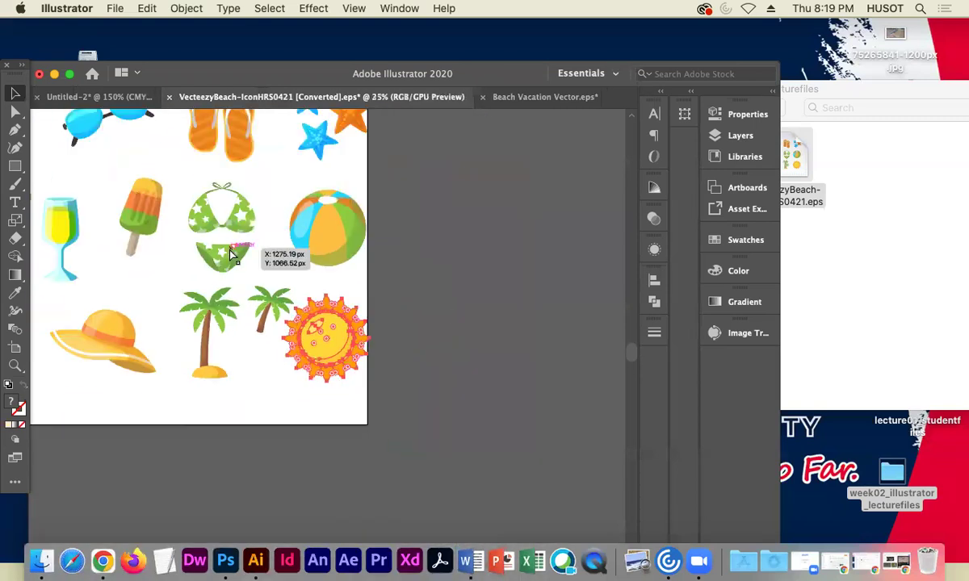
scroll(316, 274, left, 5)
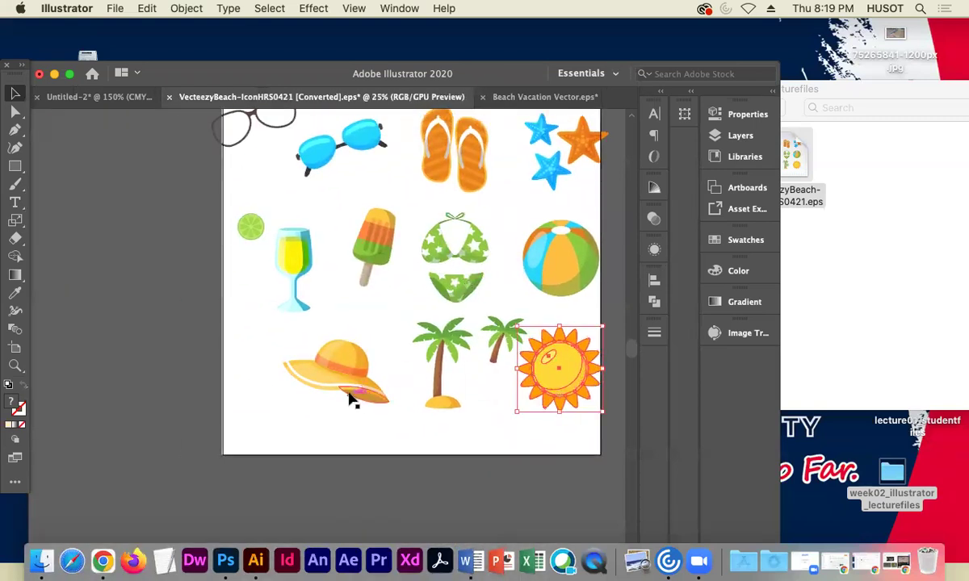
click(351, 399)
mouse_move(359, 398)
mouse_down()
mouse_move(368, 401)
mouse_move(363, 385)
mouse_up()
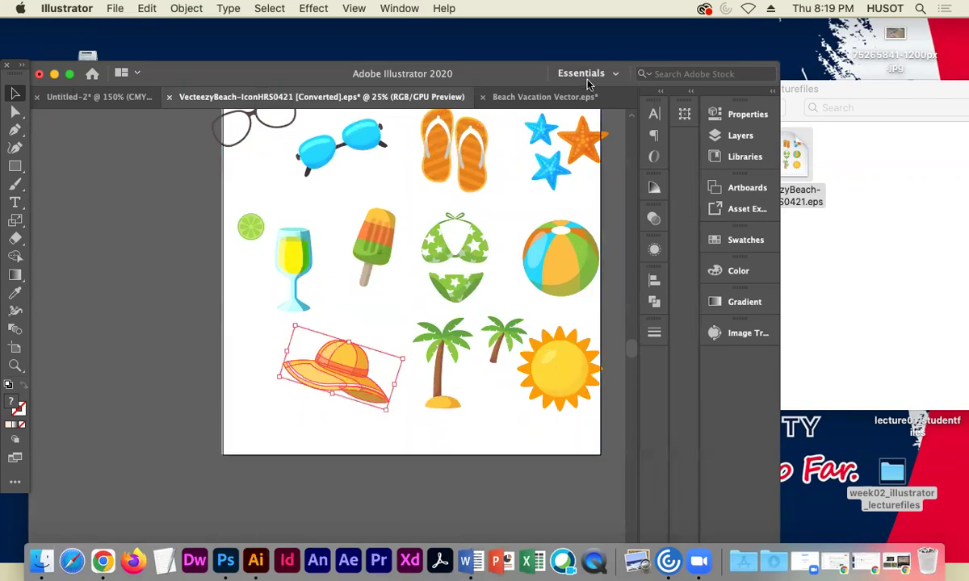
Paste the straw hat into the Beach Vacation Vector scene and place it at less than half size on the sand between the rocks
click(565, 97)
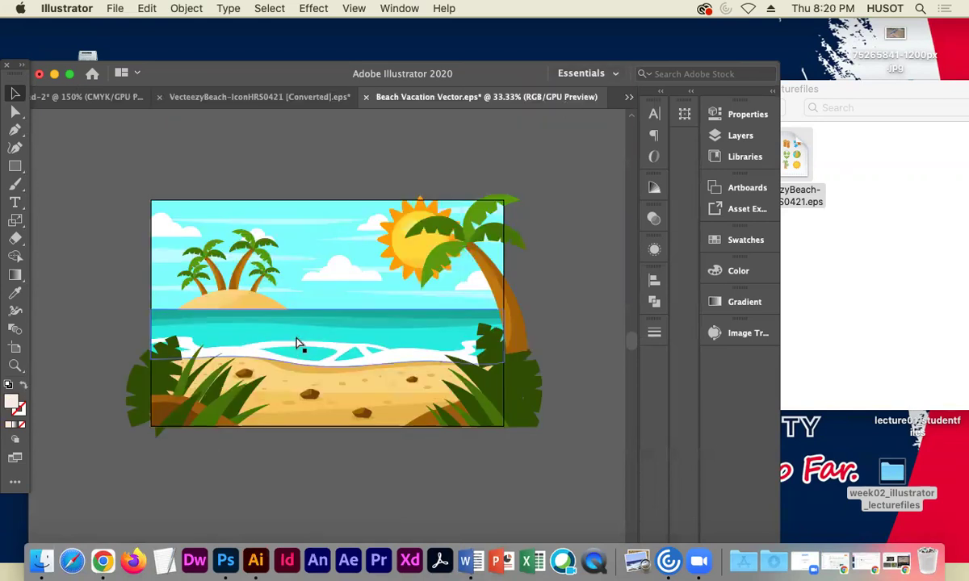
key(super+v)
drag(309, 346, 441, 412)
drag(413, 391, 373, 396)
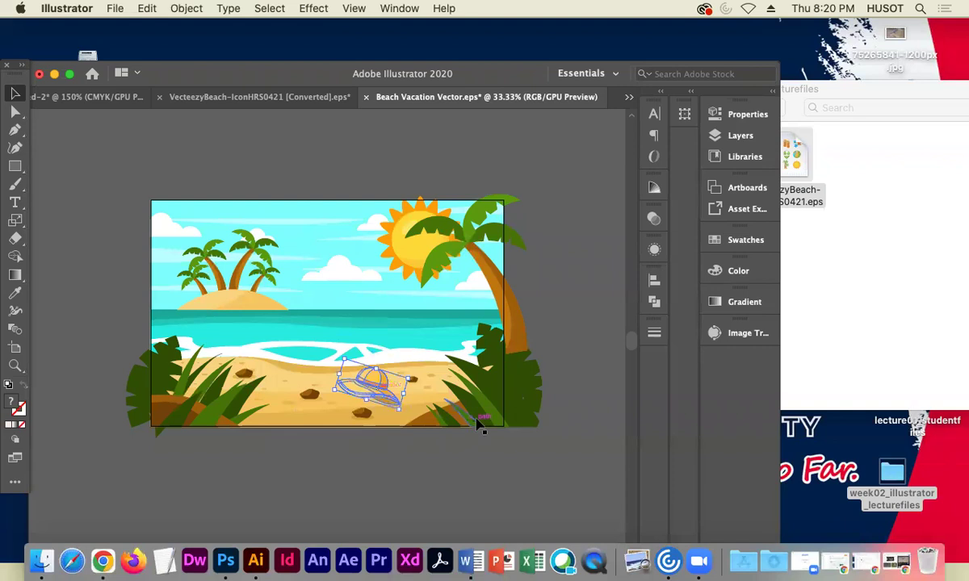
Recolour the crown of the straw hat bright purple (B71BDD), editing only that shape
key(super+equal)
key(super+equal)
key(super+equal)
key(super+equal)
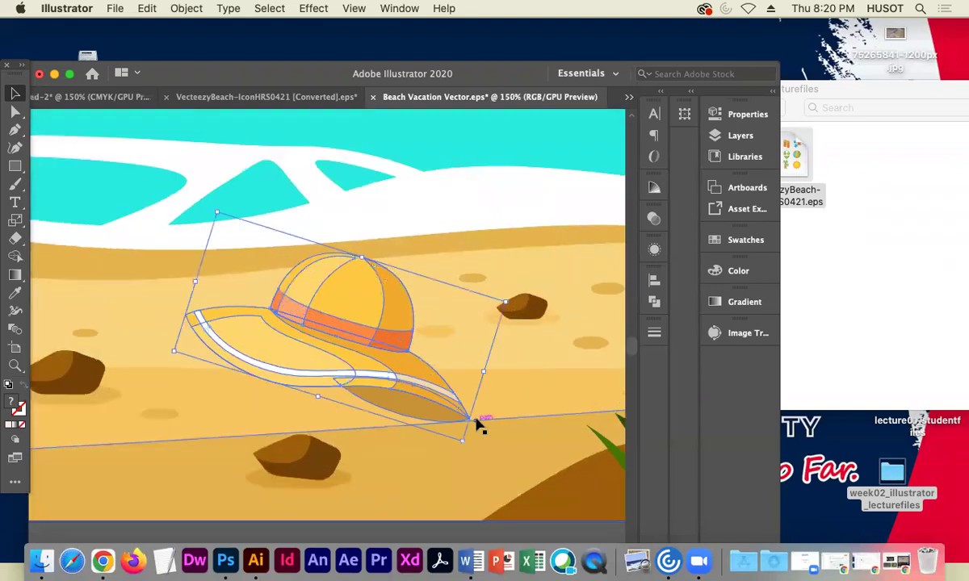
click(194, 358)
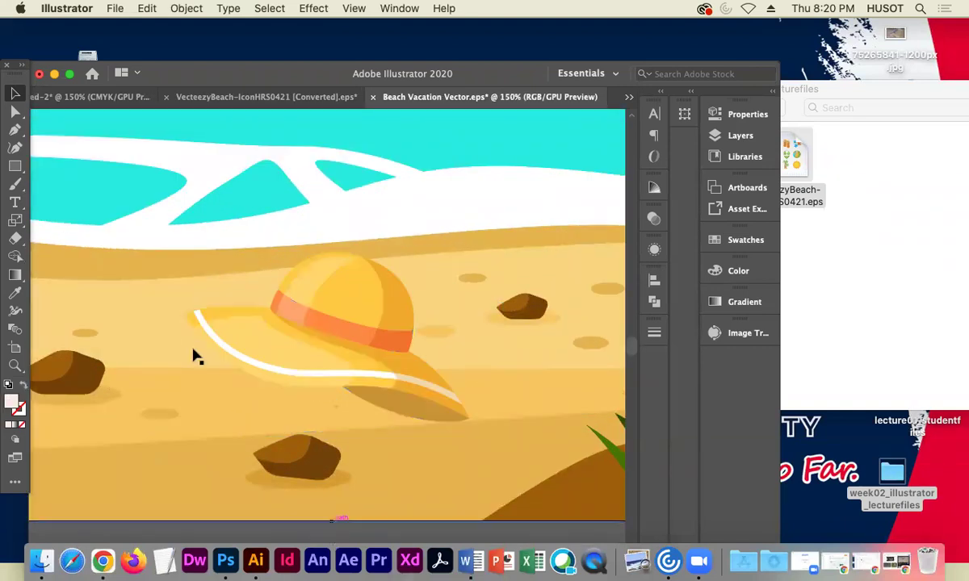
click(18, 113)
click(348, 298)
double_click(13, 401)
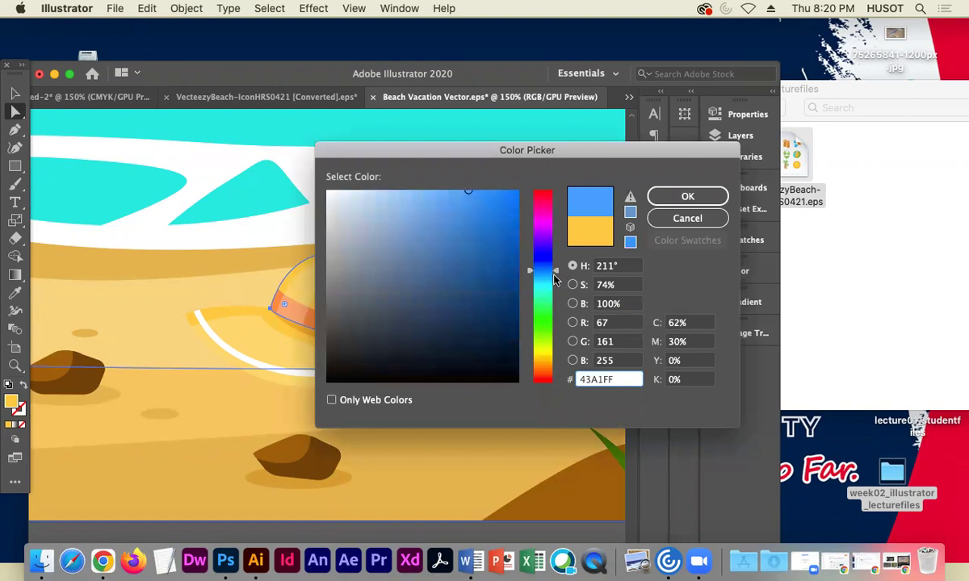
click(545, 230)
click(495, 215)
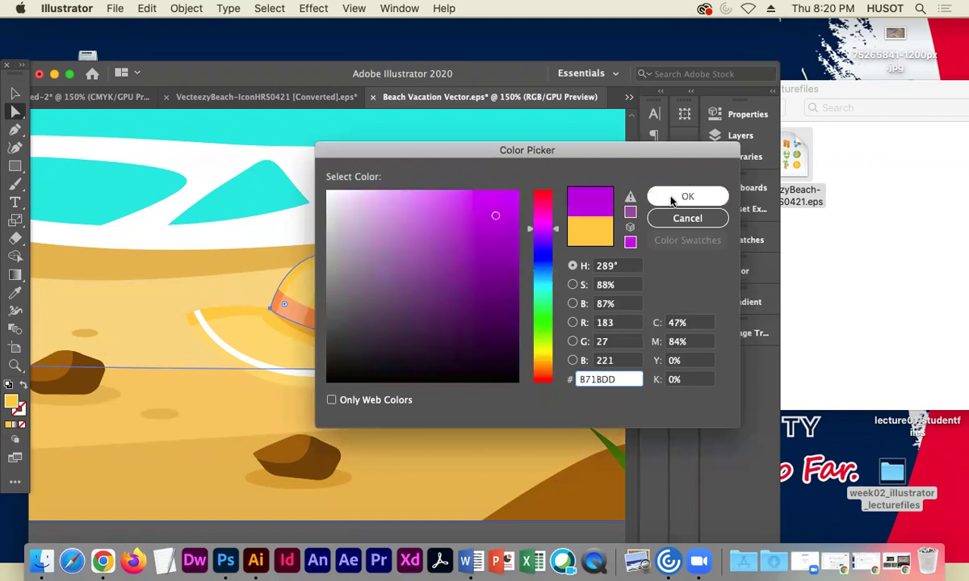
click(687, 196)
Recolour the orange band around the hat's crown dark purple
click(312, 305)
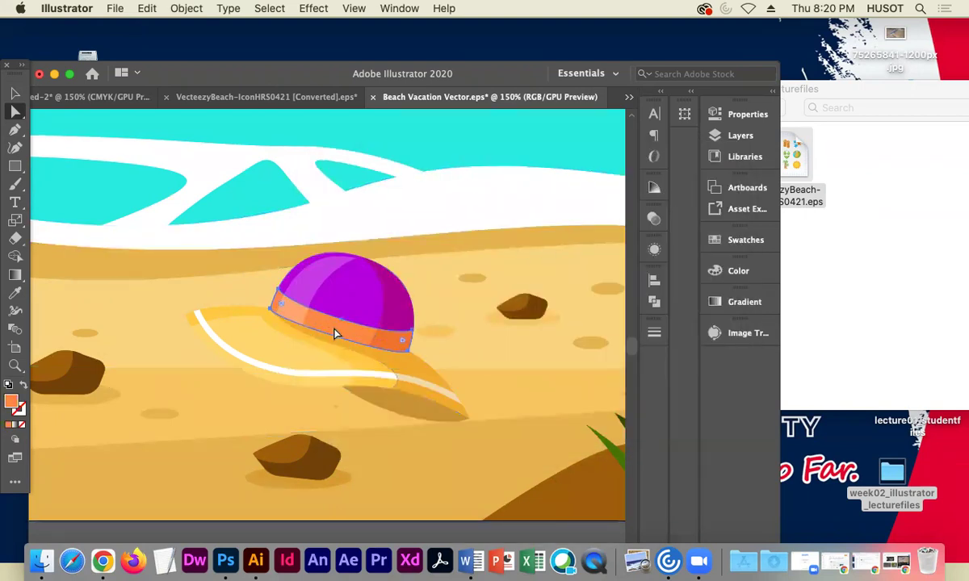
double_click(12, 403)
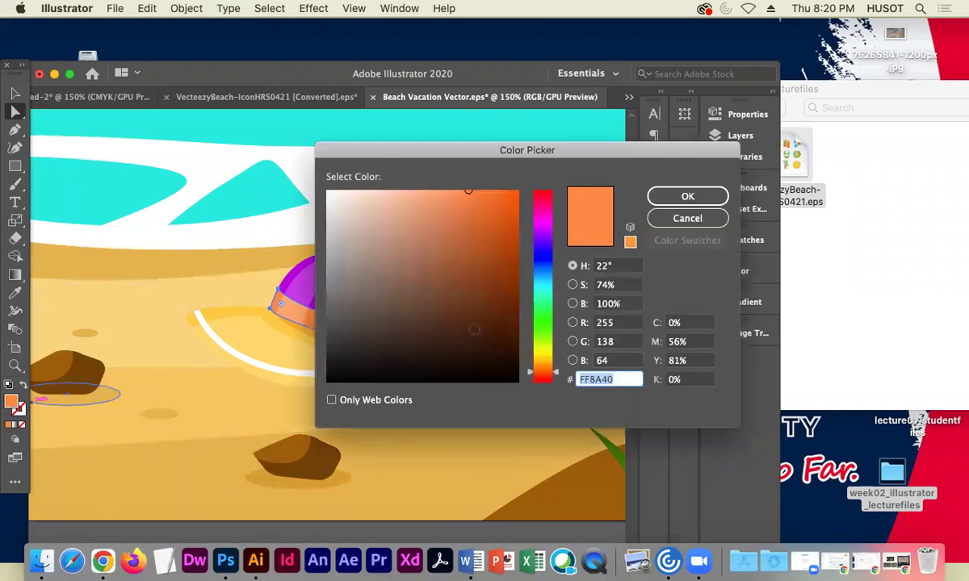
click(543, 237)
click(493, 301)
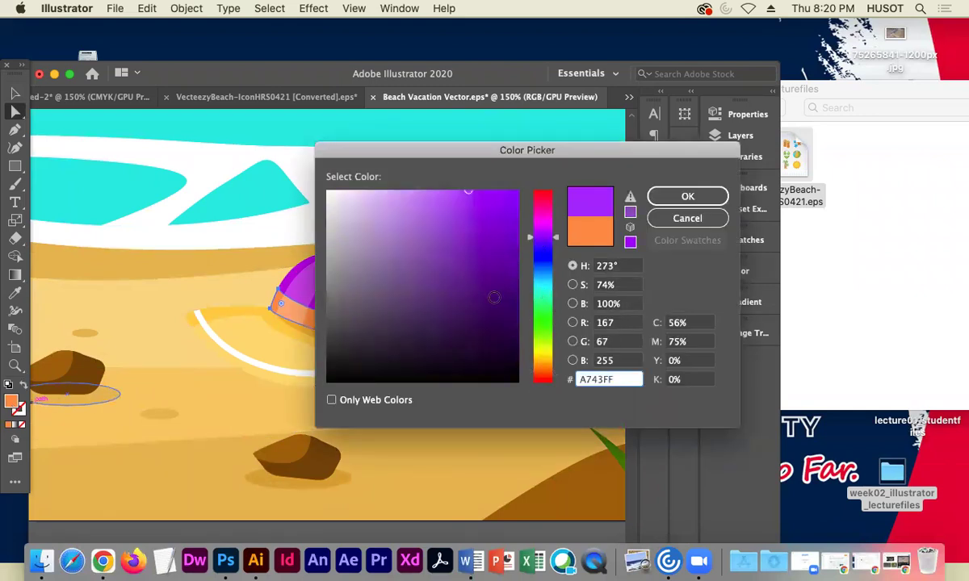
click(684, 195)
Recolour the darker shaded part of the hat's brim, just below the band, medium purple
click(394, 384)
double_click(12, 403)
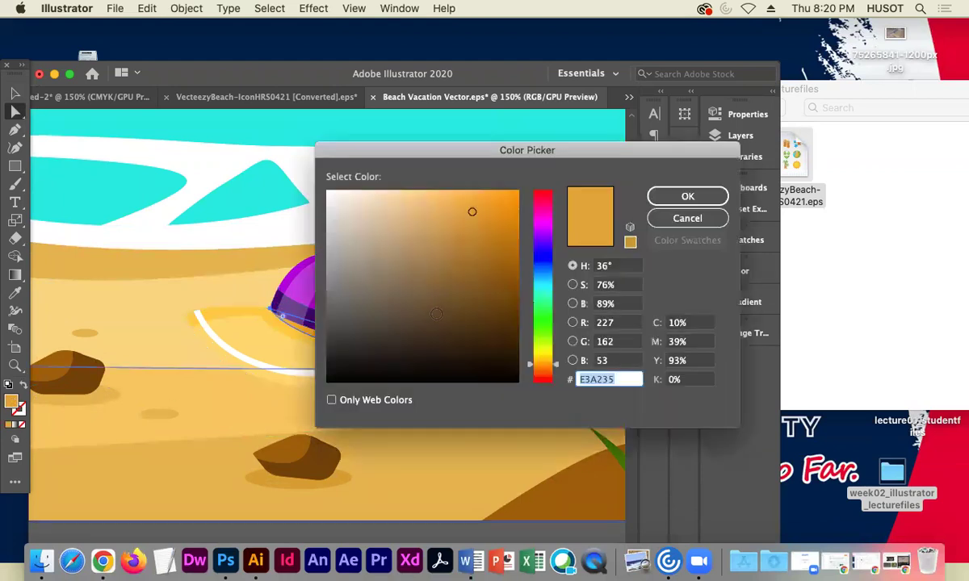
click(542, 238)
click(456, 228)
click(687, 196)
Recolour the main yellow brim of the hat vivid purple
click(352, 360)
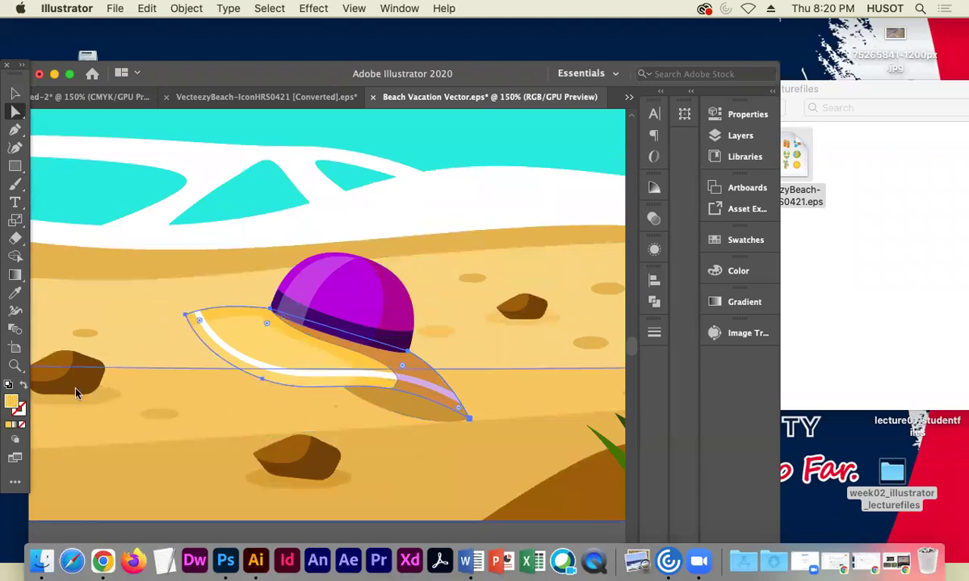
click(542, 236)
click(496, 217)
click(687, 197)
Recolour the brown underside of the hat's brim deep violet with a hue of 264°
click(389, 400)
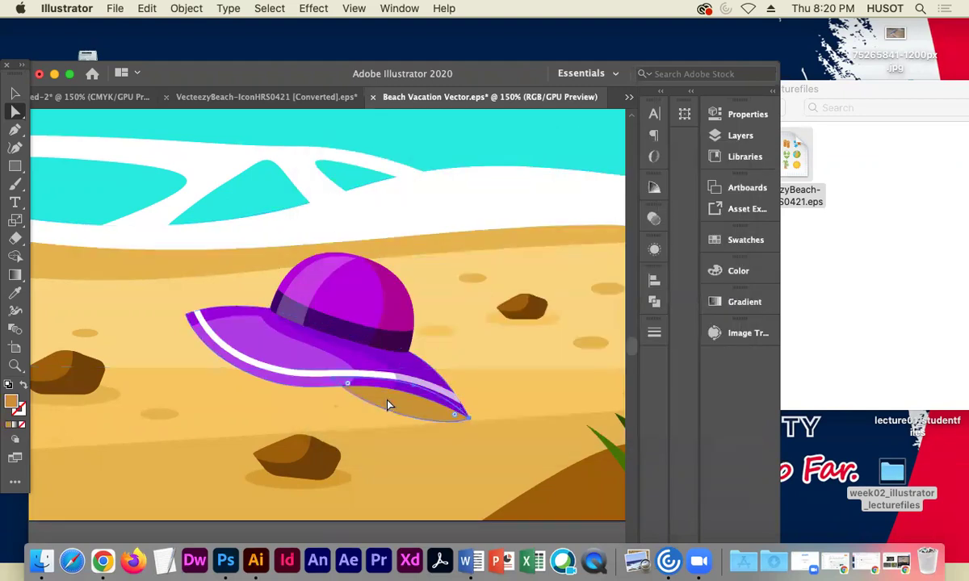
double_click(12, 401)
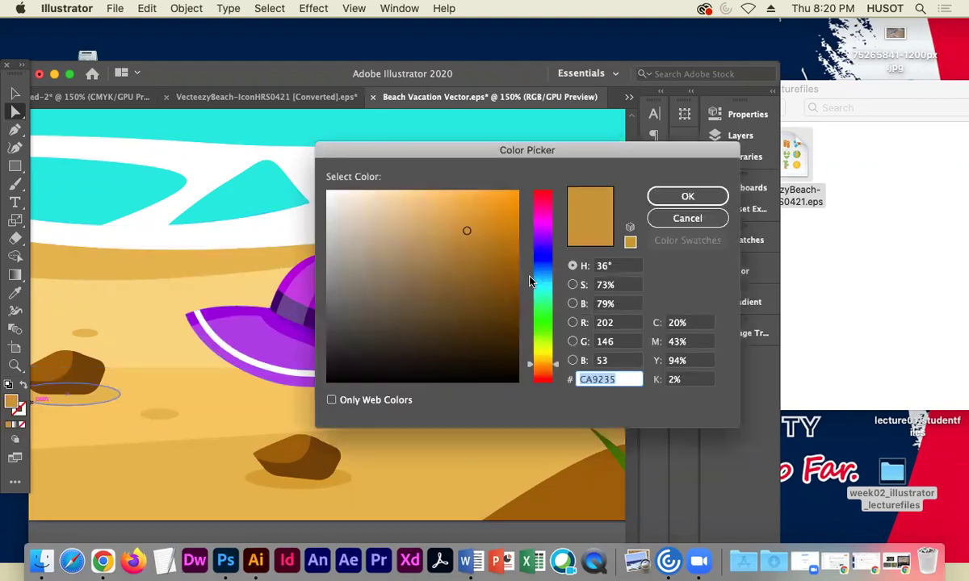
click(478, 325)
click(543, 242)
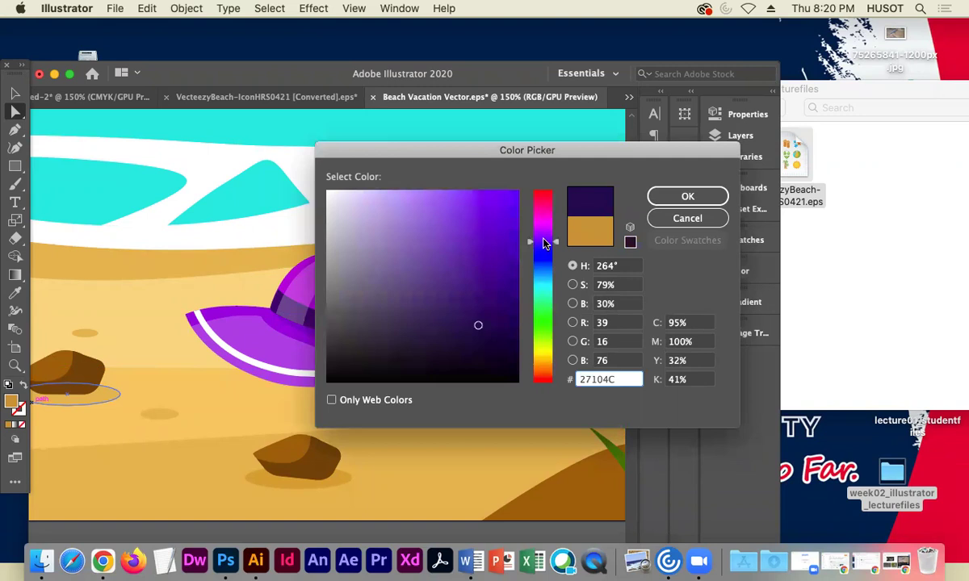
click(491, 255)
click(687, 197)
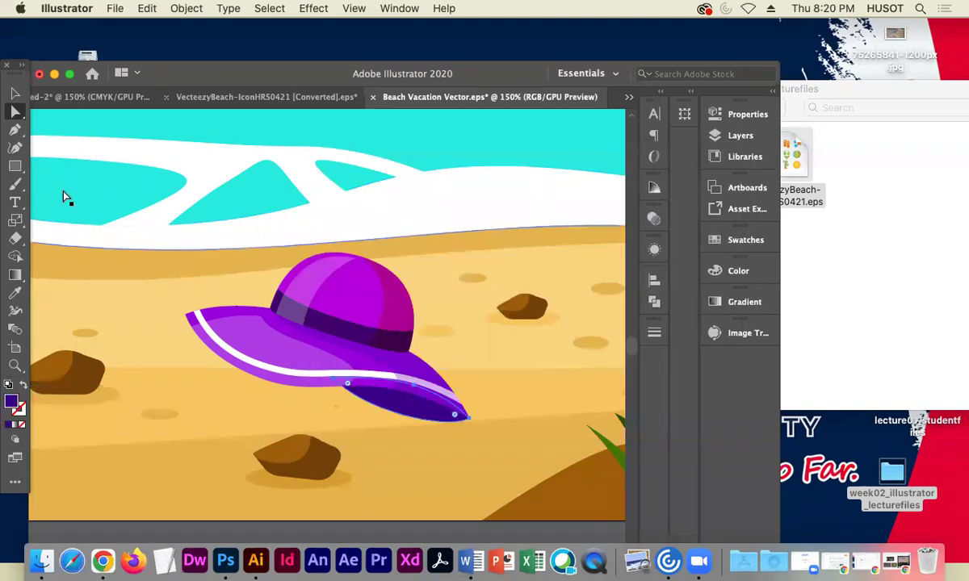
Move the whole purple hat slightly right across the sand, closer to the bushes, and deselect it
click(15, 93)
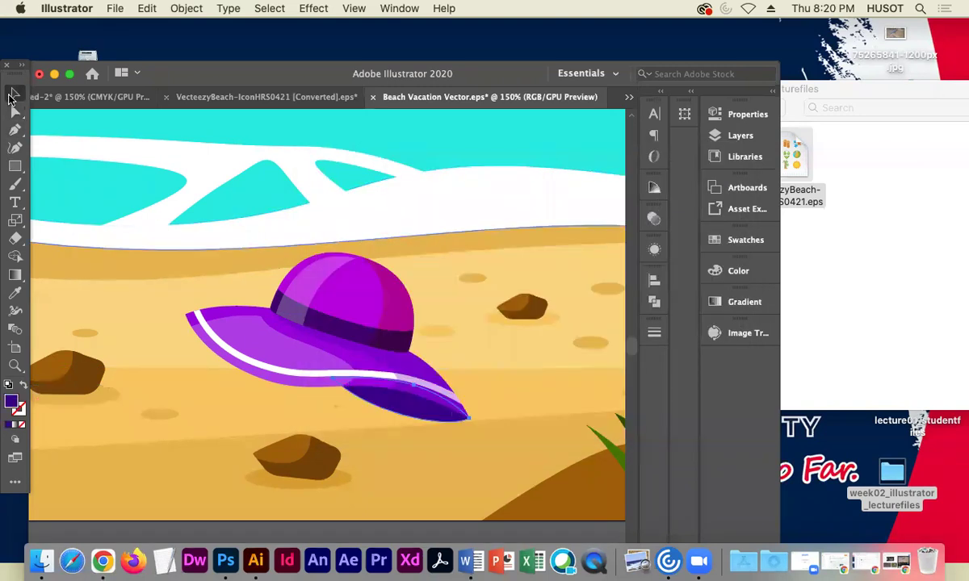
click(173, 516)
key(super+minus)
key(super+minus)
key(super+minus)
key(super+minus)
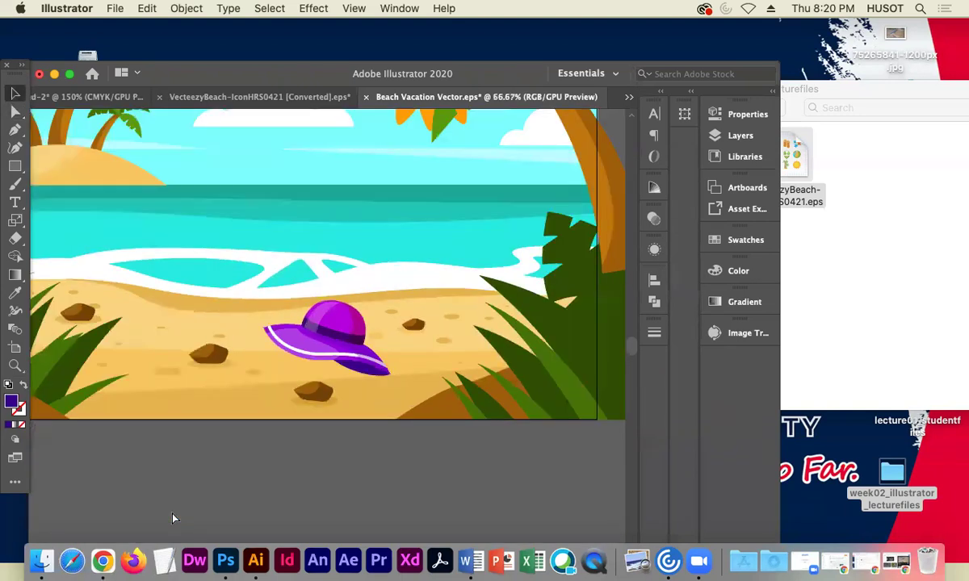
click(335, 337)
drag(335, 336, 373, 331)
click(511, 300)
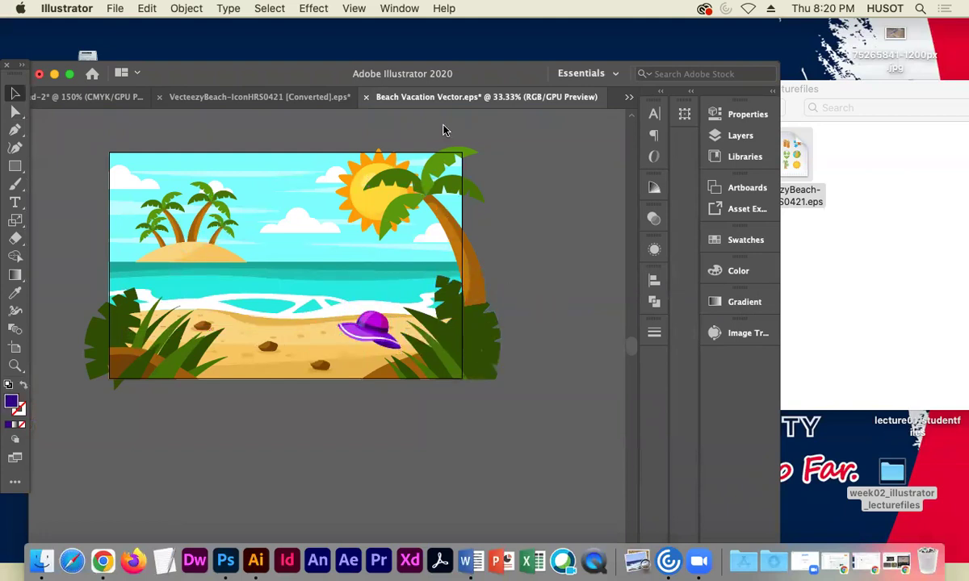
Copy the beach ball from the VecteezyBeach-IconHRS0421 file into the Beach Vacation Vector scene, shrink it to about a quarter and place it on the water
click(305, 100)
click(532, 257)
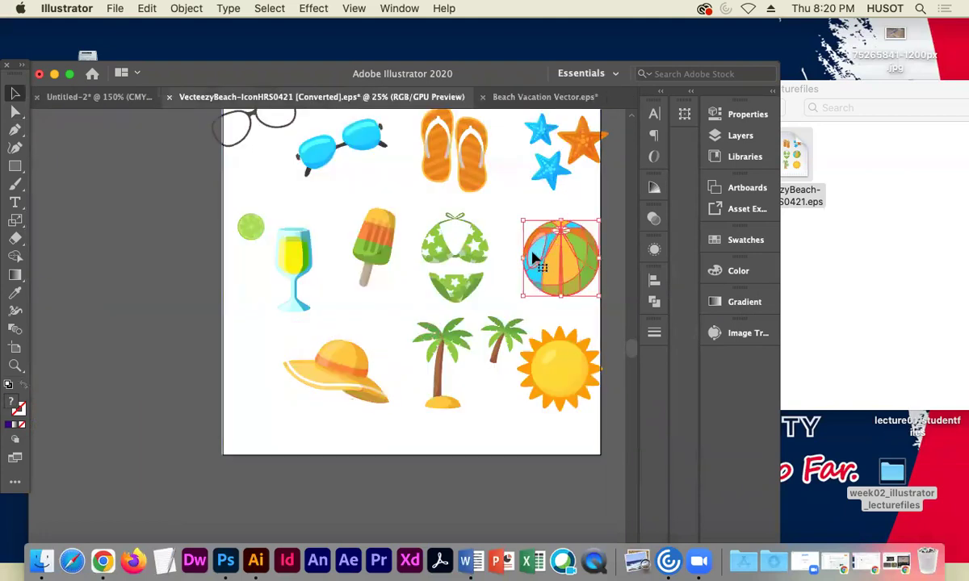
click(568, 103)
key(super+v)
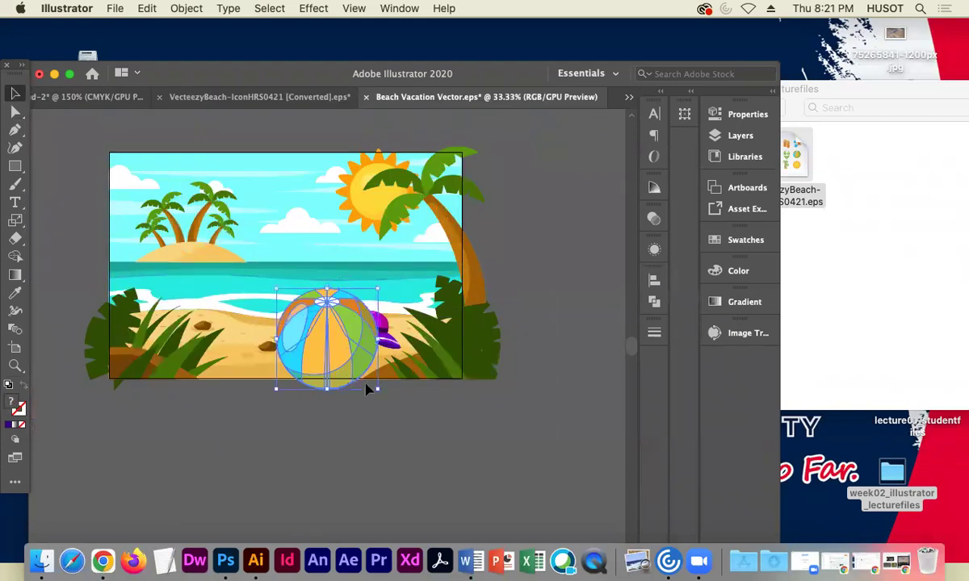
drag(377, 389, 399, 291)
click(569, 309)
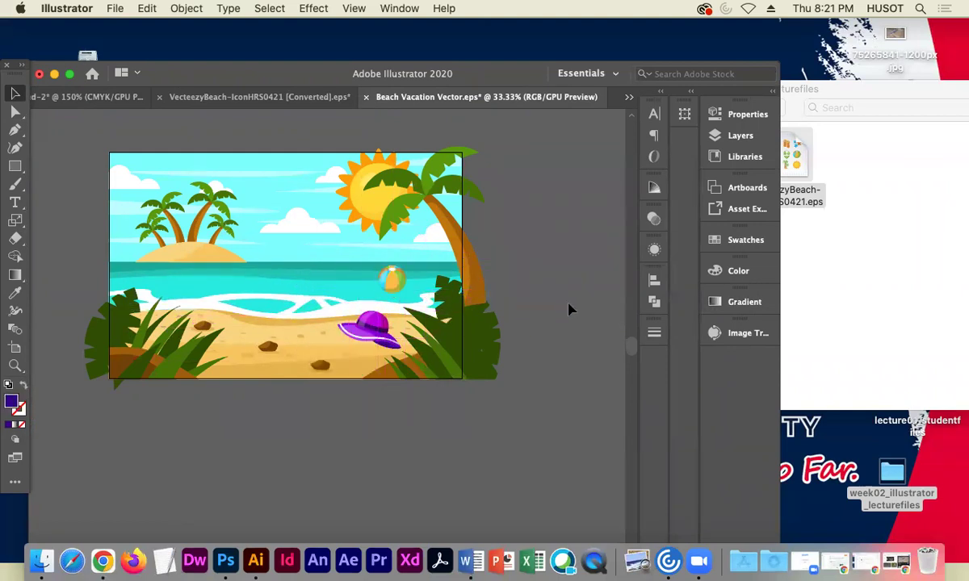
Examine the shapes that make up the water in the beach scene and expand Layer 1 to inspect its object stack
key(super+equal)
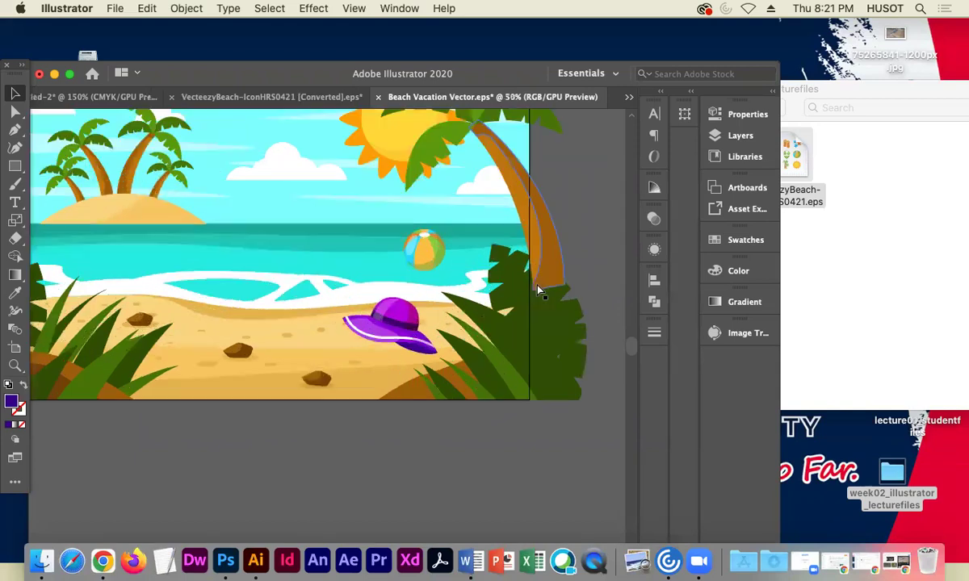
click(224, 97)
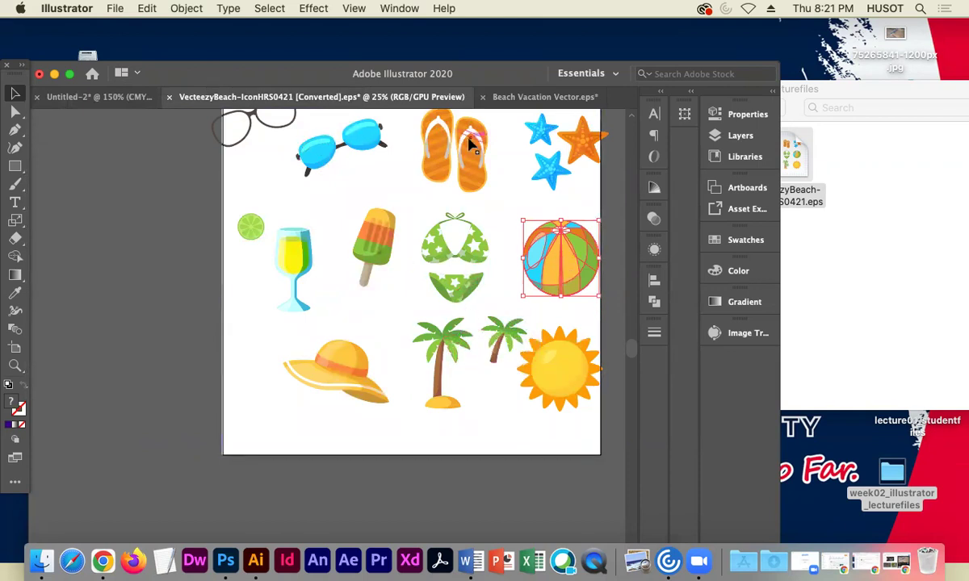
click(517, 97)
click(389, 245)
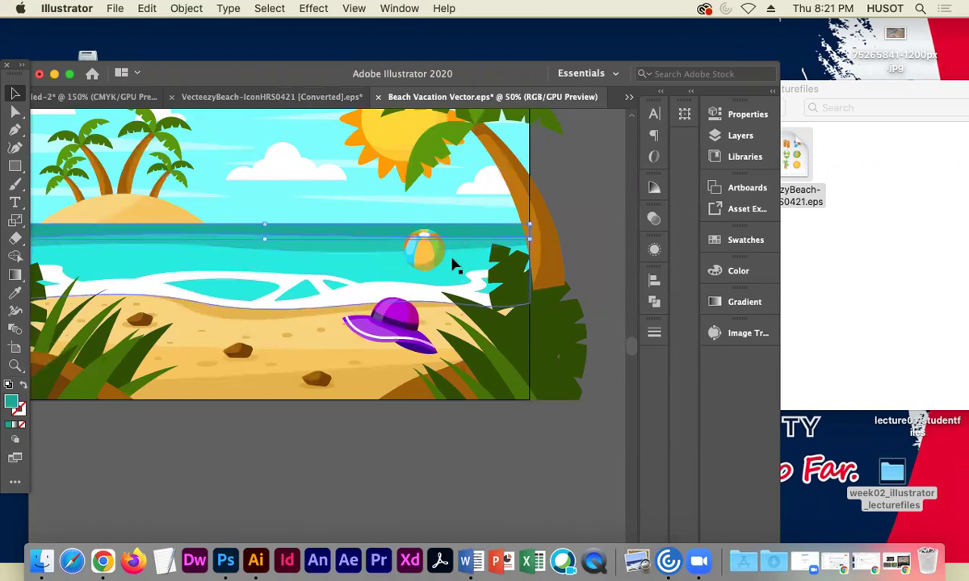
drag(485, 235, 594, 249)
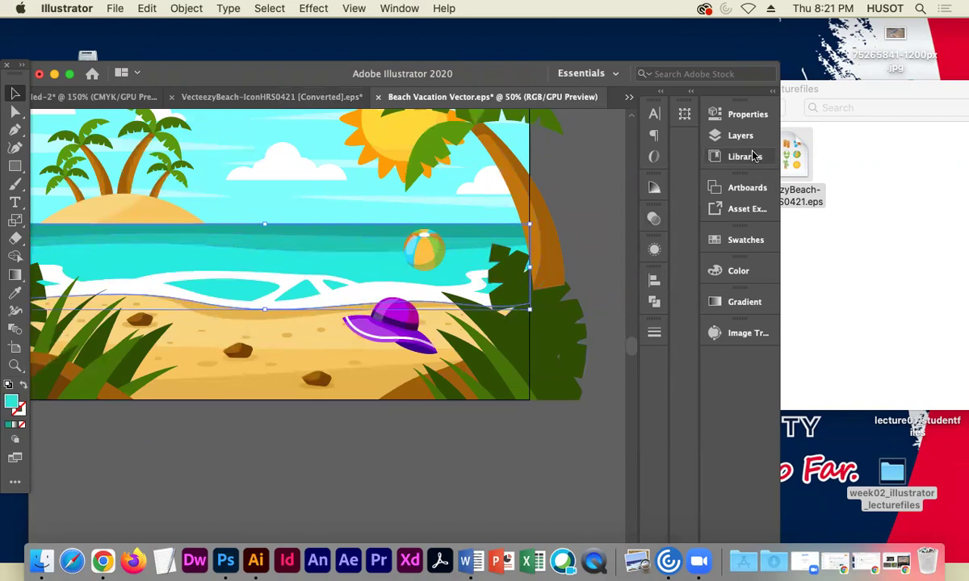
click(741, 139)
click(565, 130)
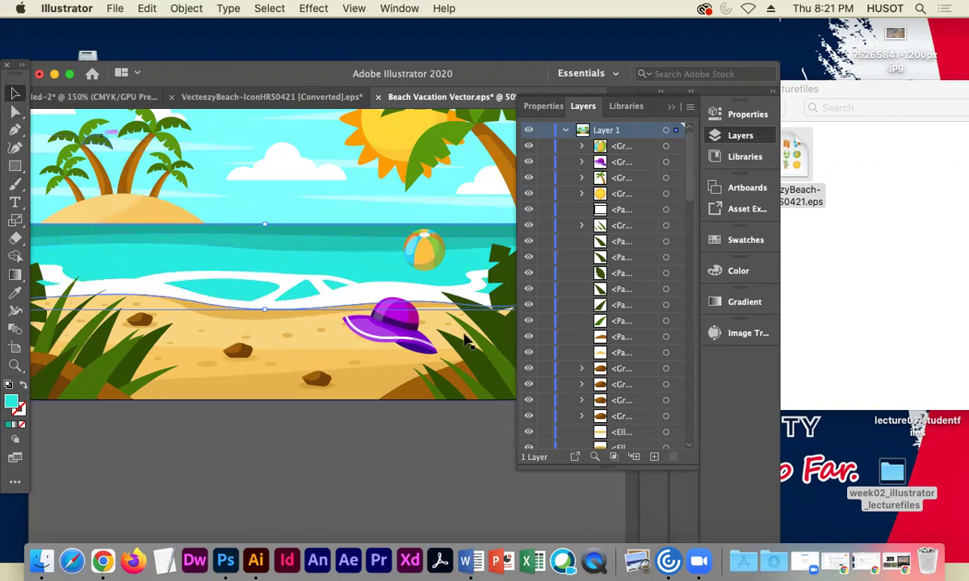
Move the beach ball onto the sand beside the left grass, and bring the overlapping grass blades to the front
drag(424, 256, 173, 343)
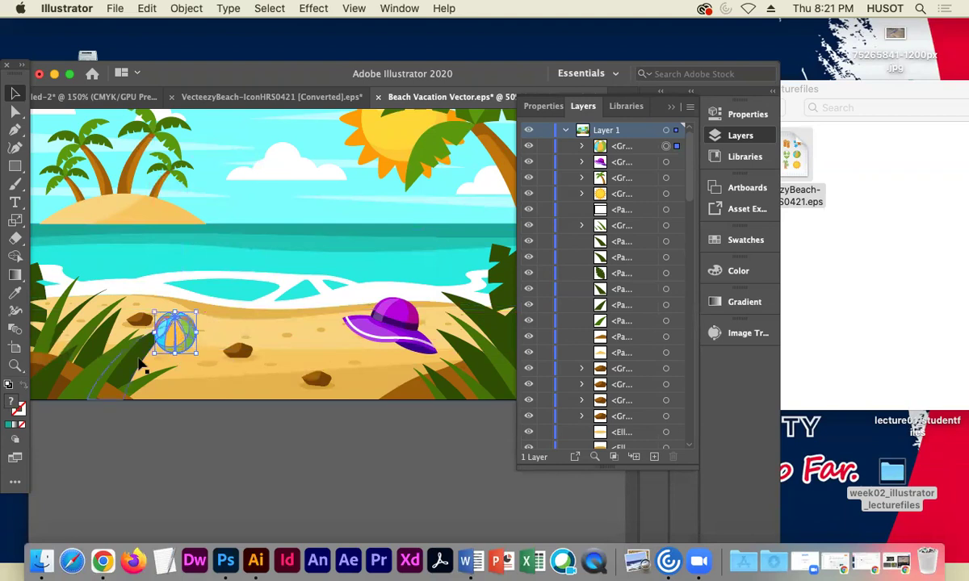
click(145, 386)
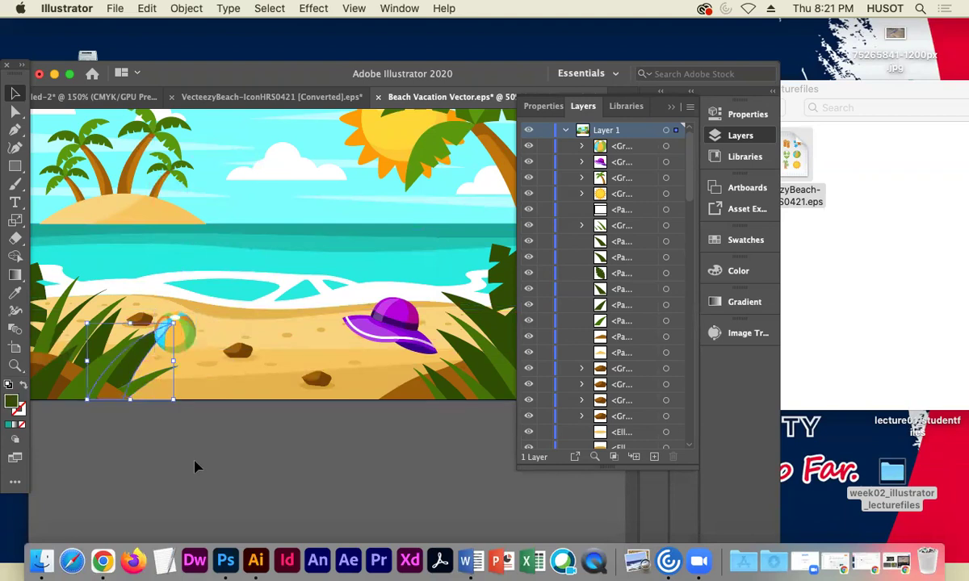
scroll(166, 465, left, 5)
drag(371, 369, 373, 372)
shift+click(262, 295)
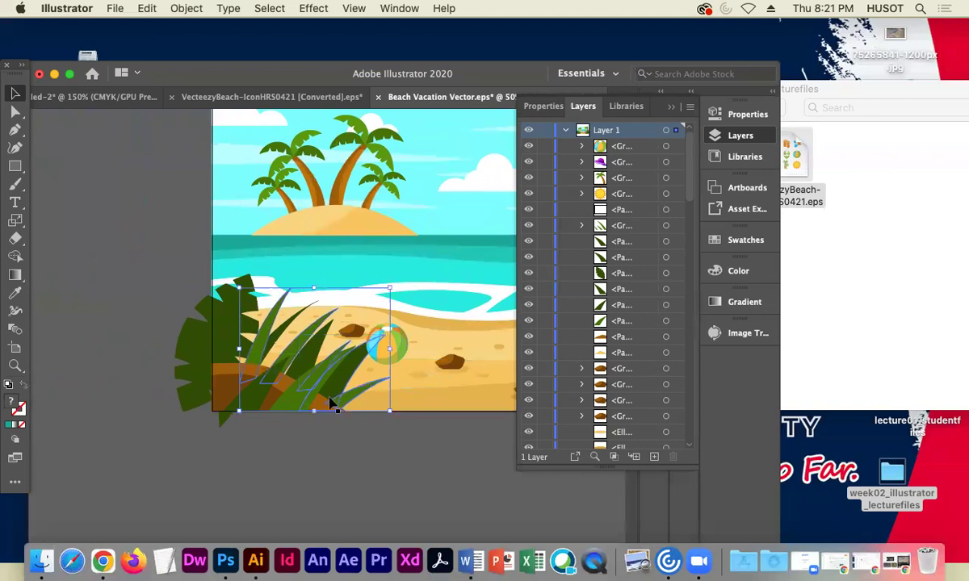
click(185, 9)
mouse_move(243, 40)
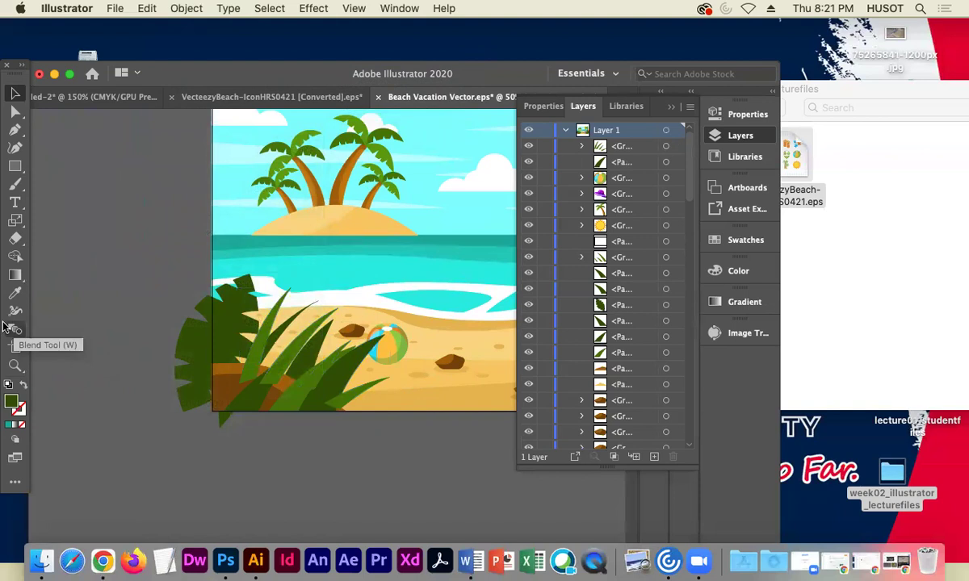
Try moving the sea bands and white wave foam left past the artboard edge, and start undoing these moves
click(392, 274)
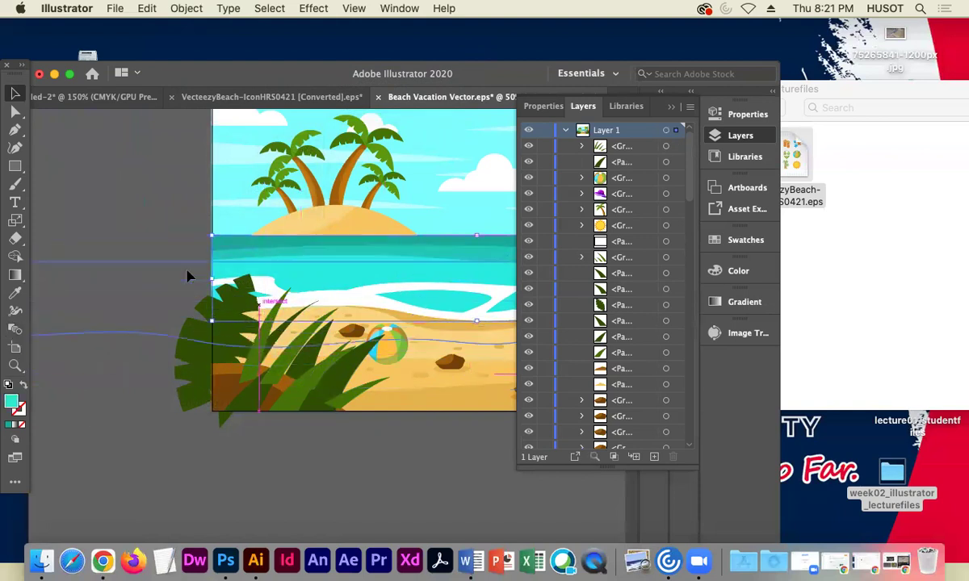
click(287, 255)
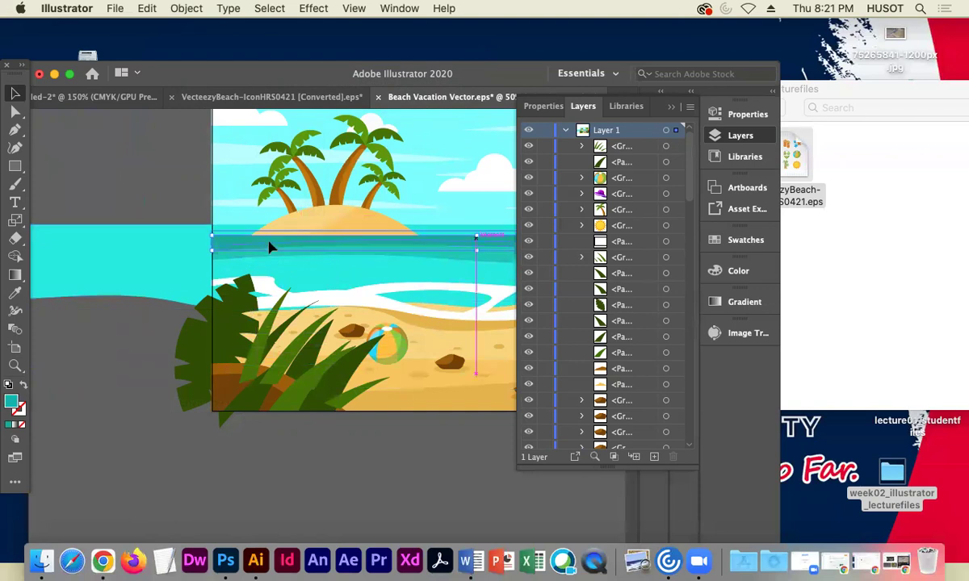
drag(289, 258, 153, 288)
drag(482, 293, 184, 370)
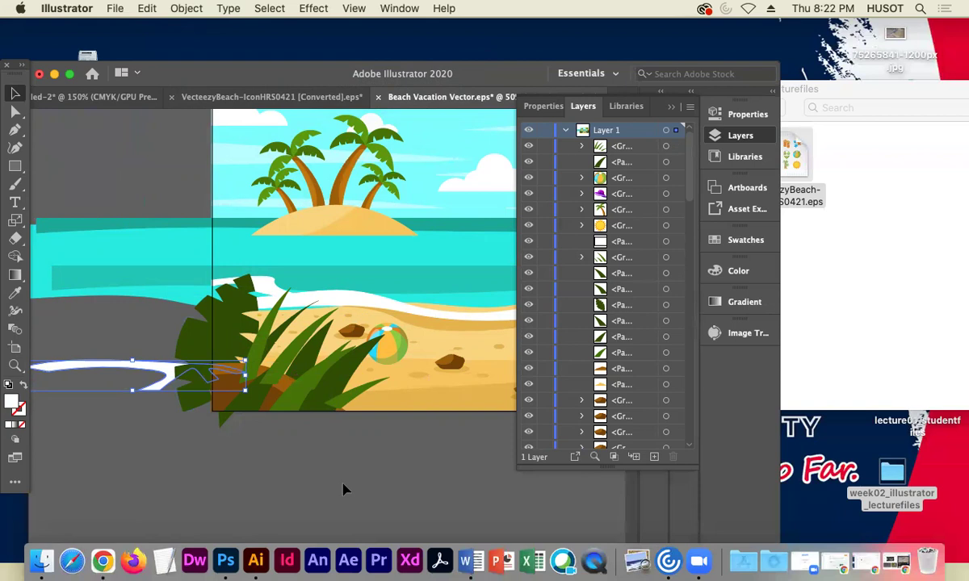
key(super+z)
key(super+z)
key(super+z)
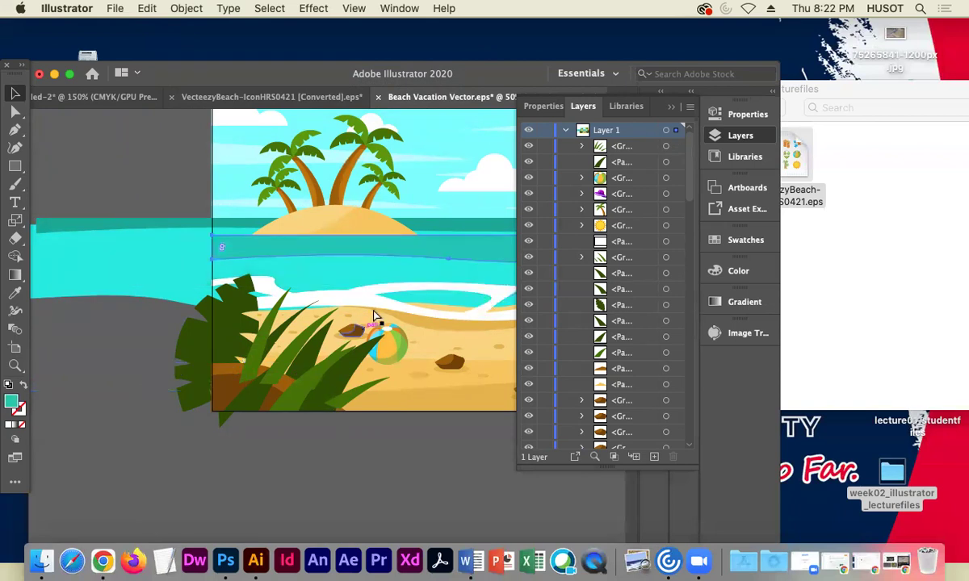
Undo the remaining changes back to the ball floating on the water, and move the ball up to the horizon
scroll(472, 466, right, 6)
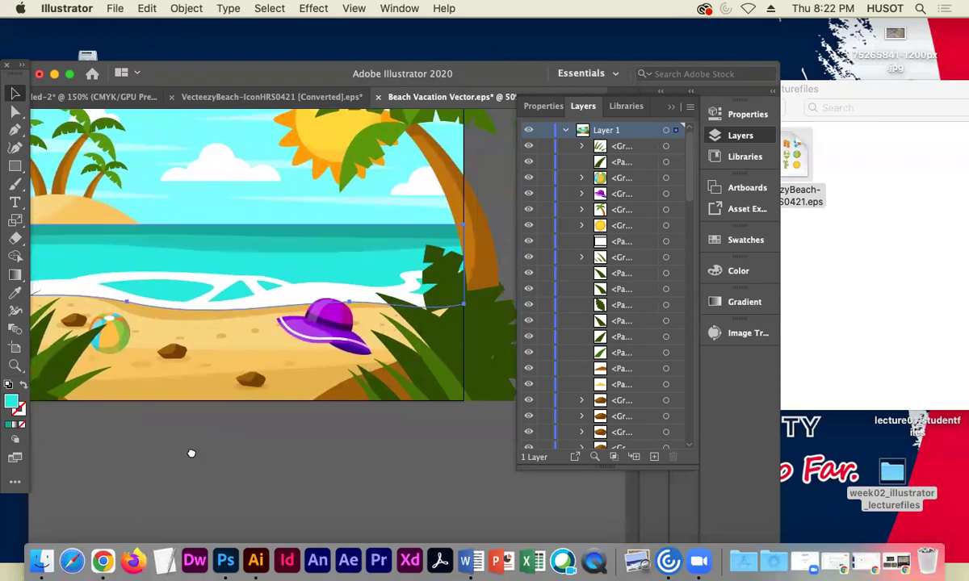
key(super+z)
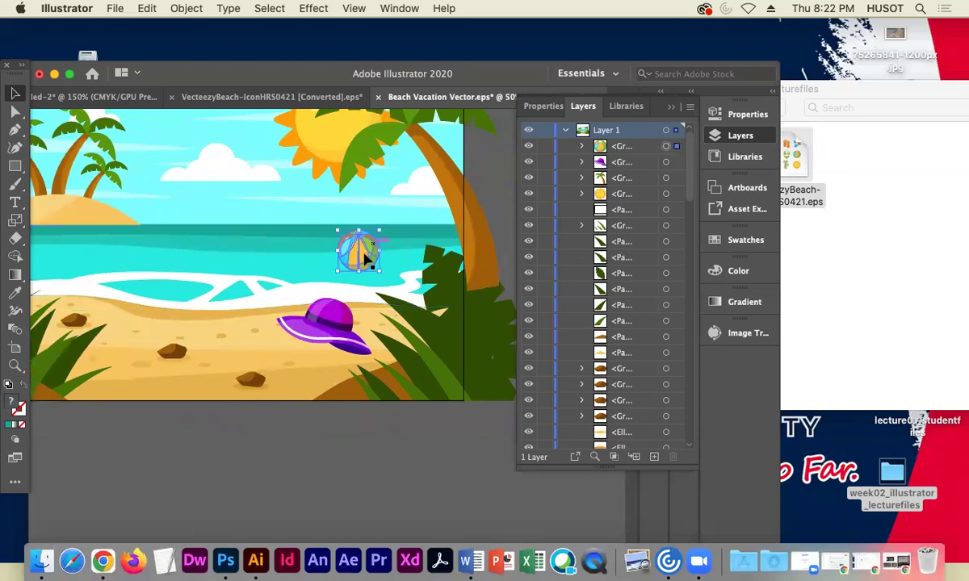
drag(373, 257, 389, 231)
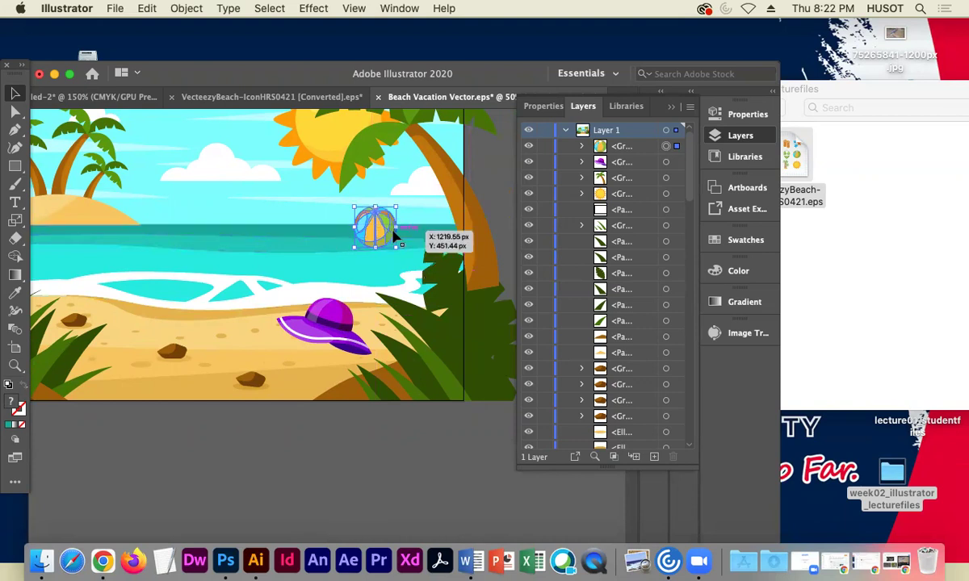
Send the beach ball one level backward and then to the very back of the scene
right_click(376, 241)
mouse_move(480, 421)
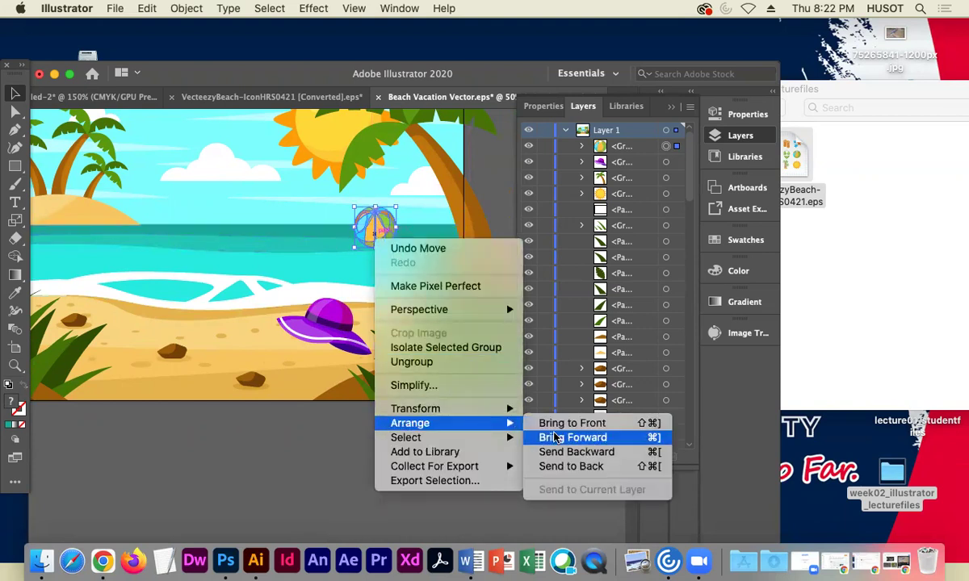
click(569, 449)
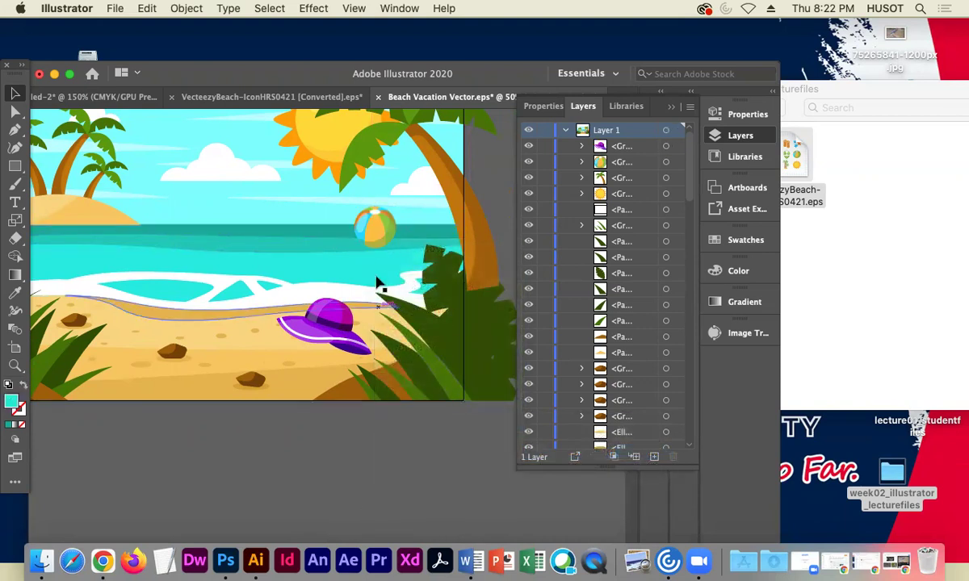
right_click(377, 234)
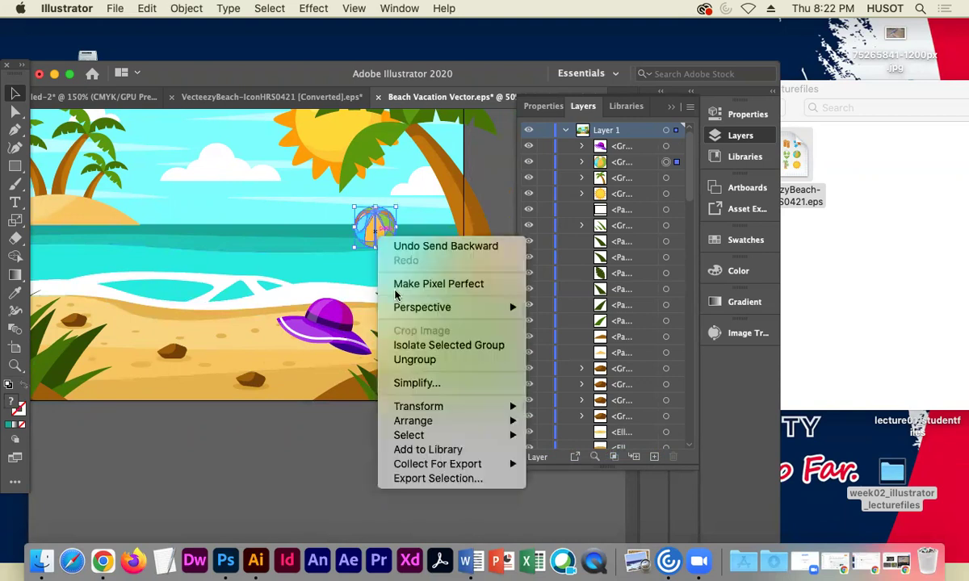
mouse_move(476, 421)
click(567, 465)
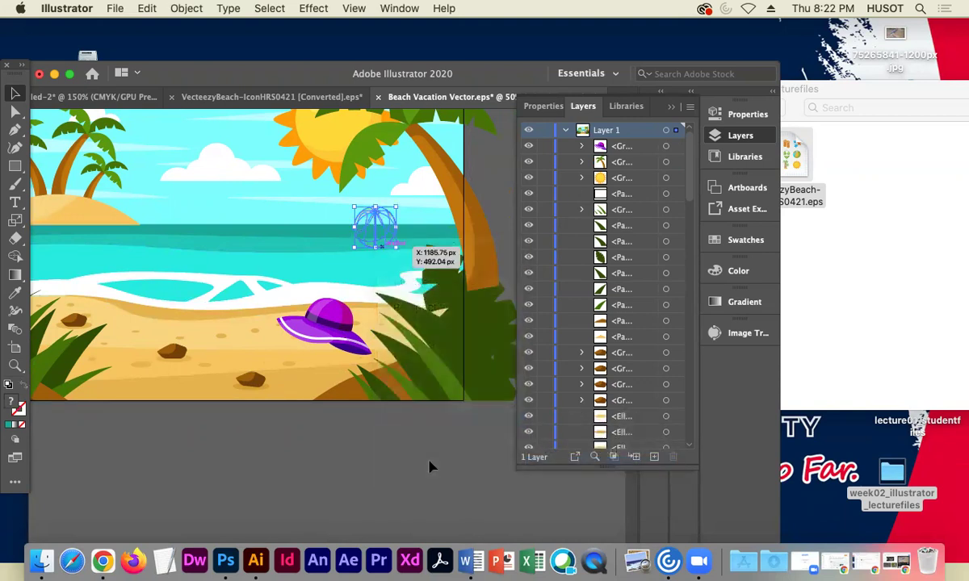
Move the beach ball group from the bottom of Layer 1 up among the sea bands, and nudge the large turquoise band slightly down
click(379, 245)
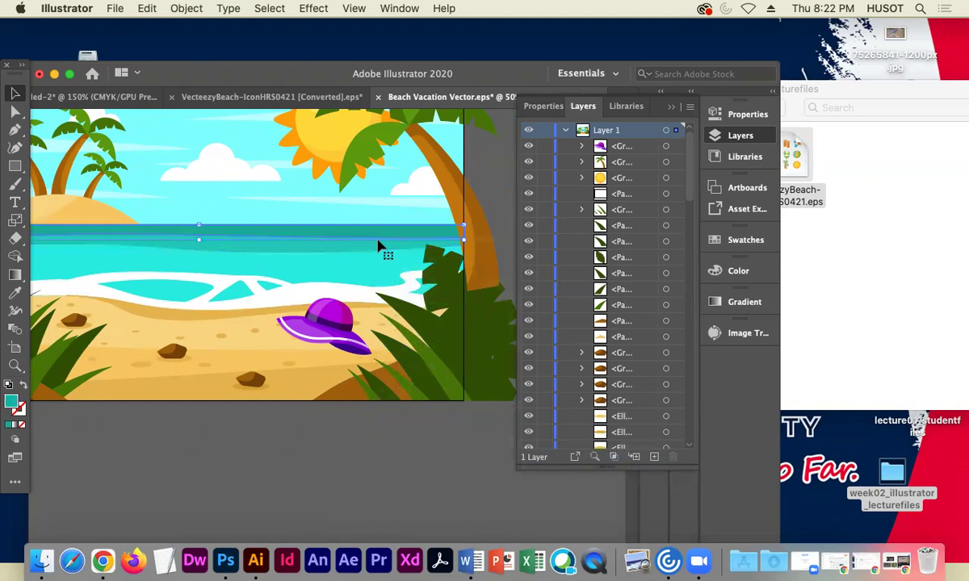
click(408, 278)
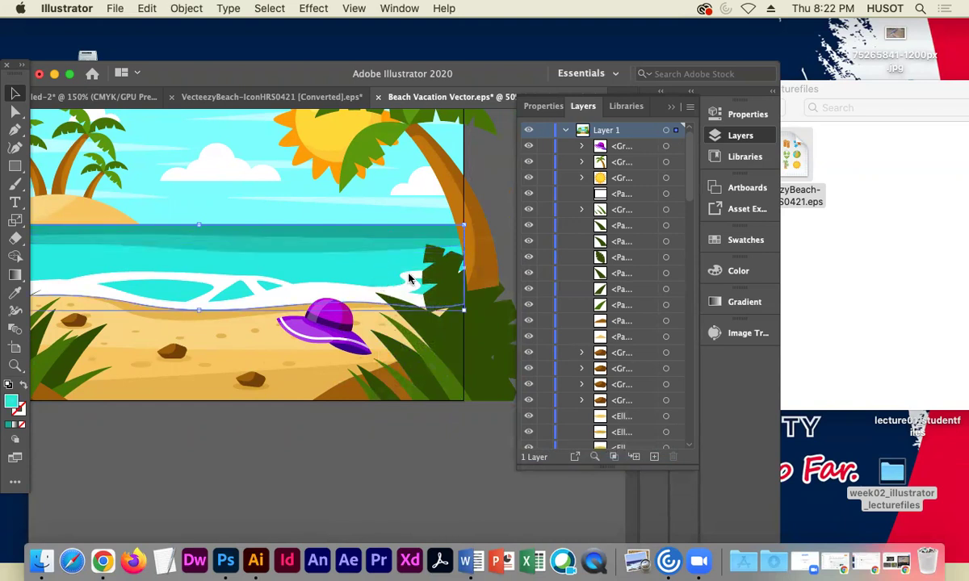
drag(687, 182, 689, 440)
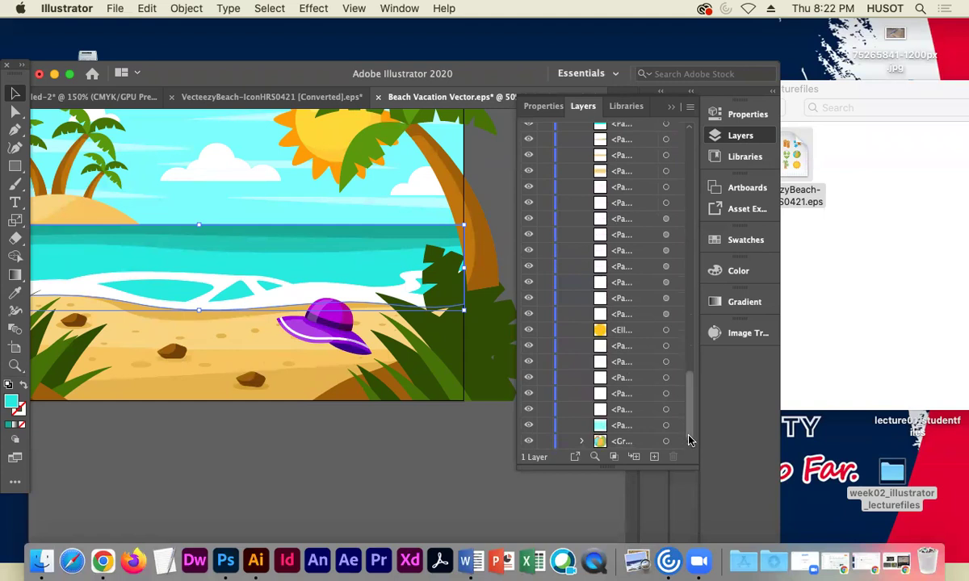
drag(600, 444, 619, 135)
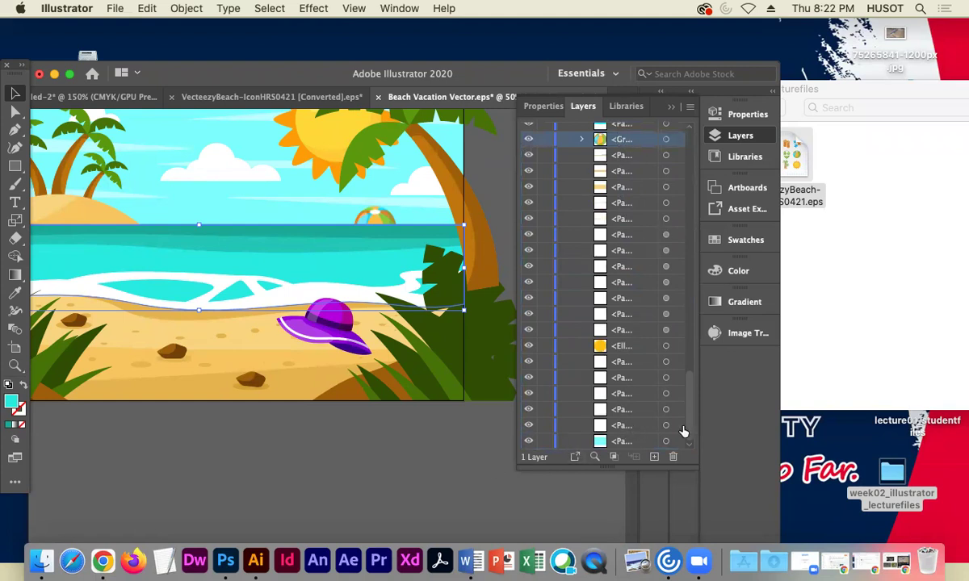
drag(687, 426, 638, 302)
key(Down)
key(Down)
key(Down)
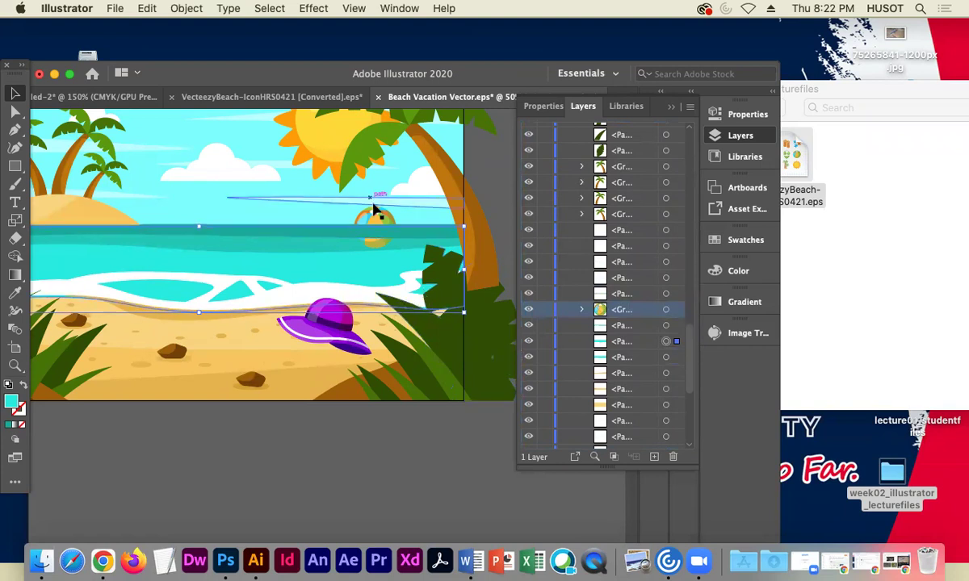
Nudge the beach ball down into the water, and move it back up to straddle the darker sea bands near the horizon
click(375, 228)
key(Down)
key(Down)
key(Down)
key(Down)
key(Down)
key(Down)
key(Down)
key(Down)
key(Down)
key(Down)
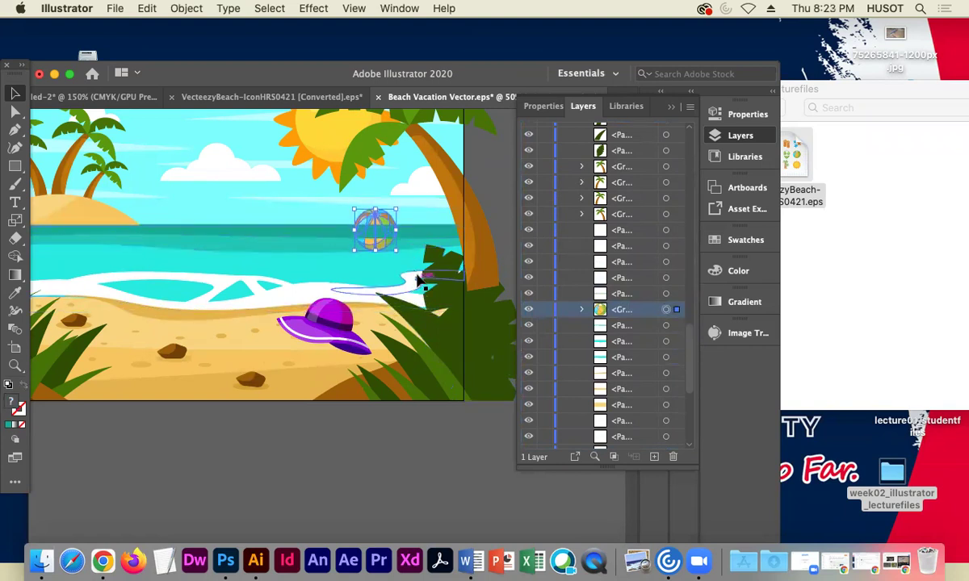
key(Down)
key(Down)
key(Down)
key(Down)
key(Down)
key(Down)
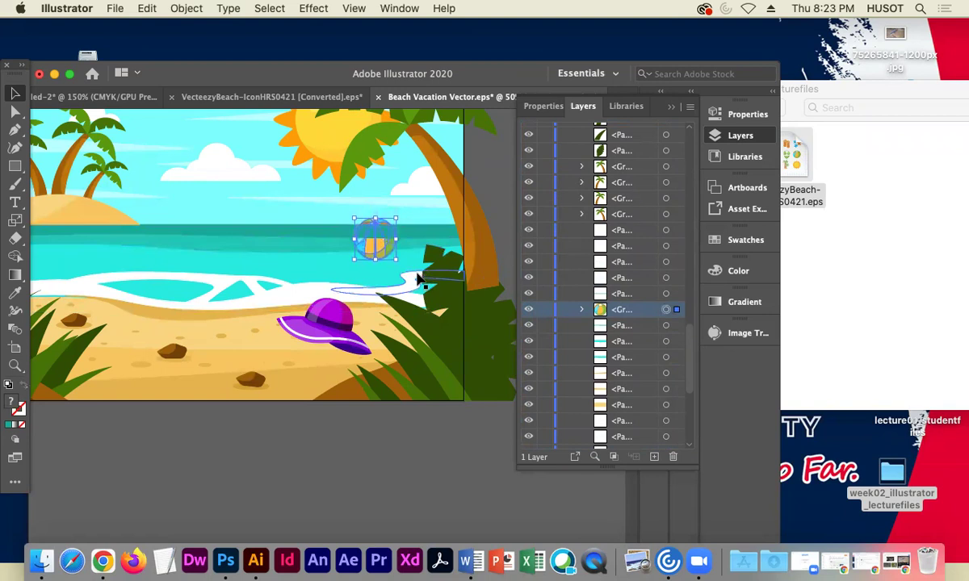
key(Down)
key(Down)
key(Down)
key(Down)
key(Down)
key(Down)
key(Down)
key(Down)
key(Down)
key(Down)
key(Down)
key(Down)
key(Down)
key(Down)
key(Down)
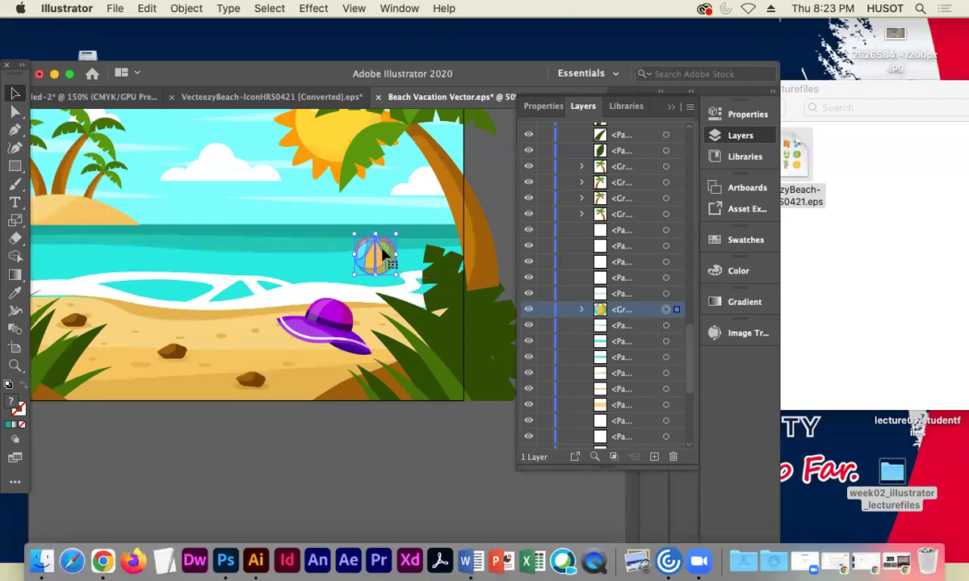
drag(386, 257, 383, 238)
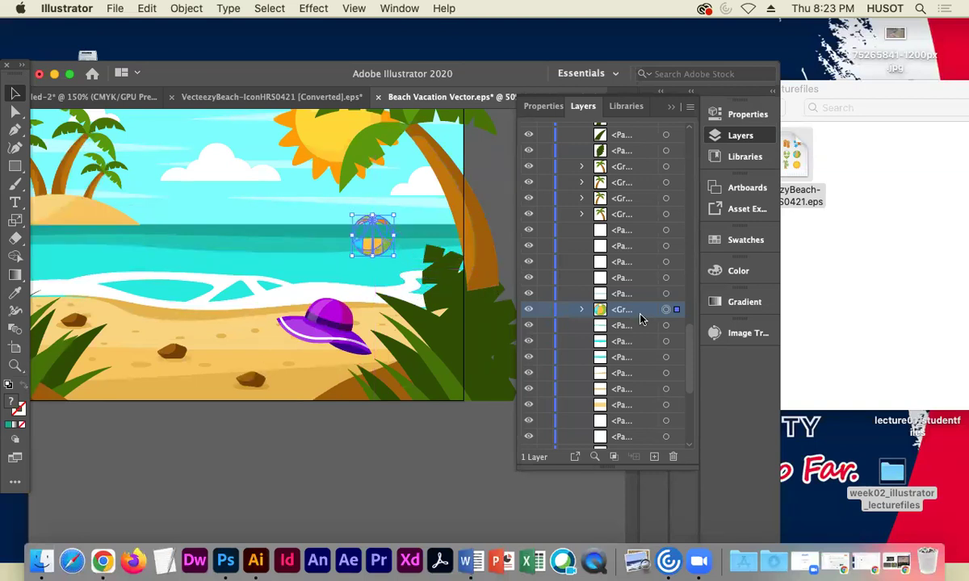
Toggle the visibility of the paths directly above and below the beach ball group to identify which sea band each one is
click(528, 294)
click(528, 294)
click(529, 326)
click(529, 327)
click(528, 342)
click(527, 342)
click(623, 345)
click(528, 341)
click(529, 341)
Lower the upper edge of the large turquoise sea band to just above the beach ball's base
drag(428, 277, 427, 276)
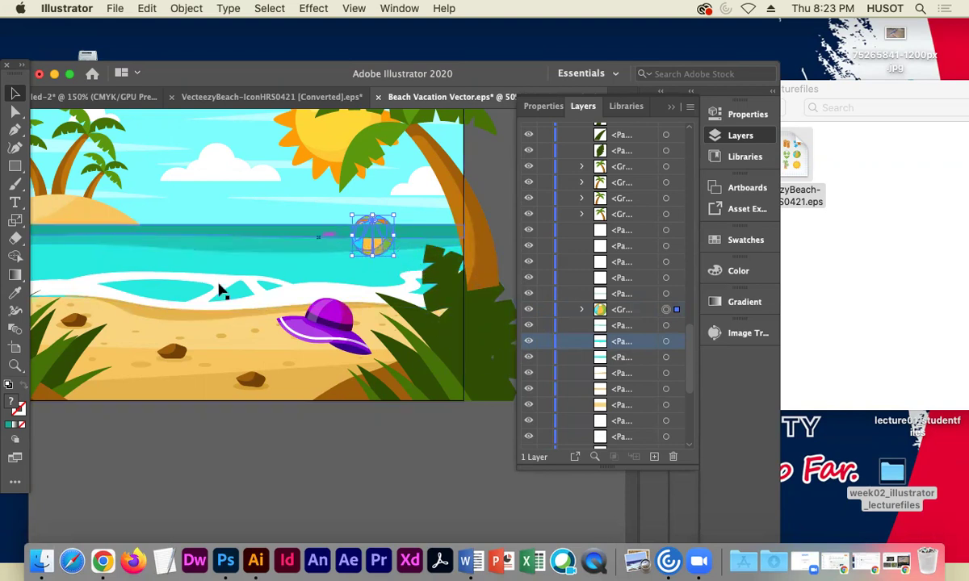
click(342, 215)
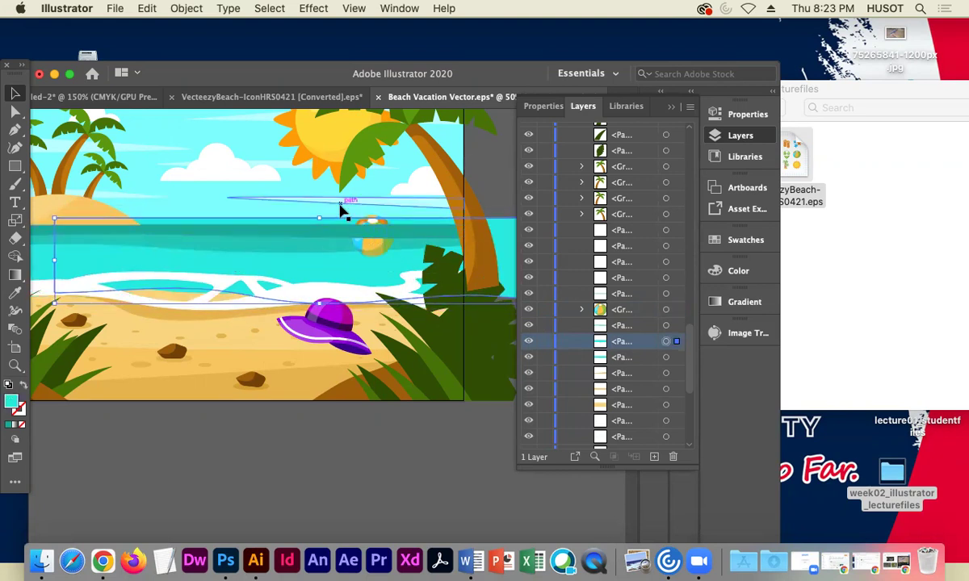
drag(316, 218, 315, 242)
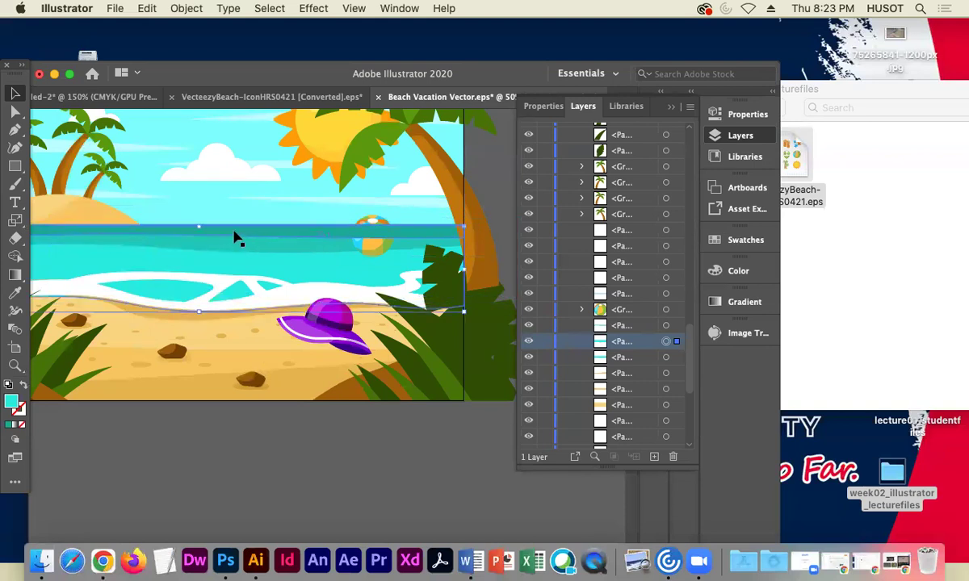
drag(200, 229, 205, 251)
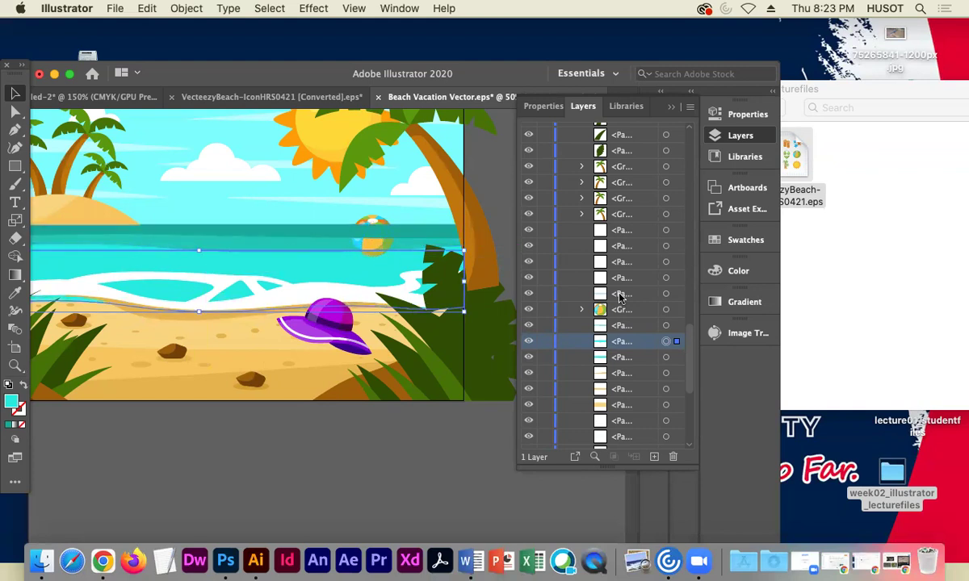
Reorder the sea paths in Layer 1 so the shortened turquoise band lies in front of the beach ball and the darker bands behind it
click(635, 314)
drag(635, 314, 631, 347)
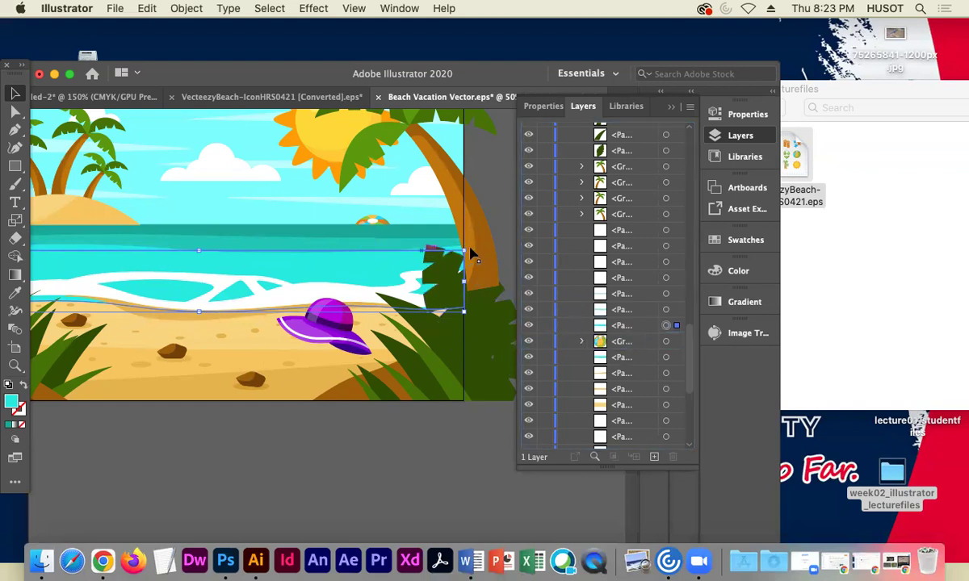
drag(635, 293, 635, 346)
drag(635, 293, 635, 337)
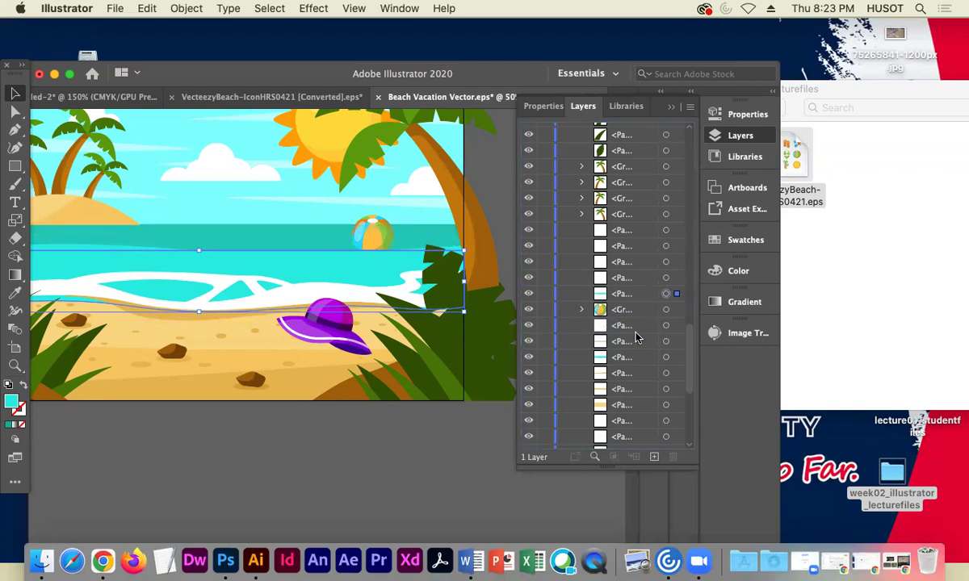
click(398, 460)
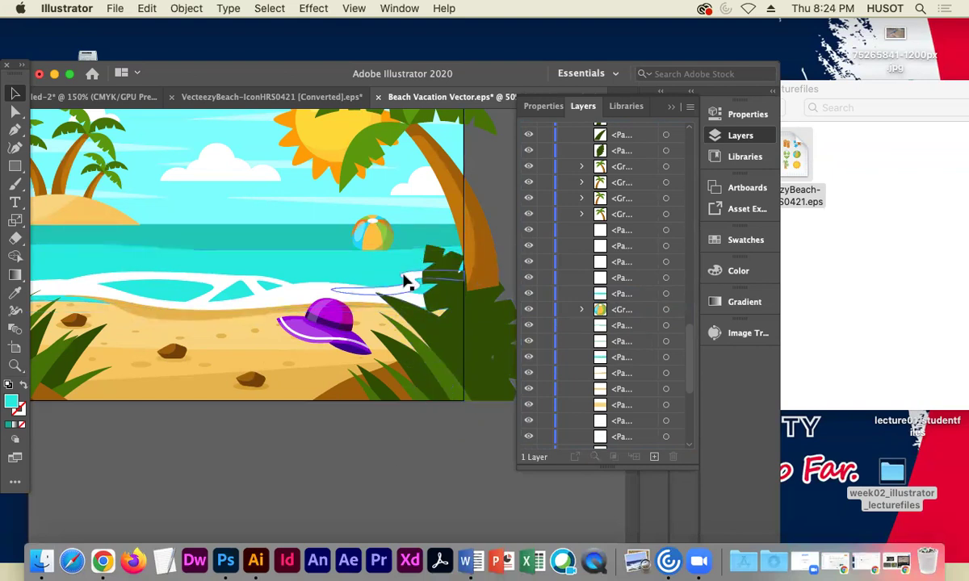
click(373, 239)
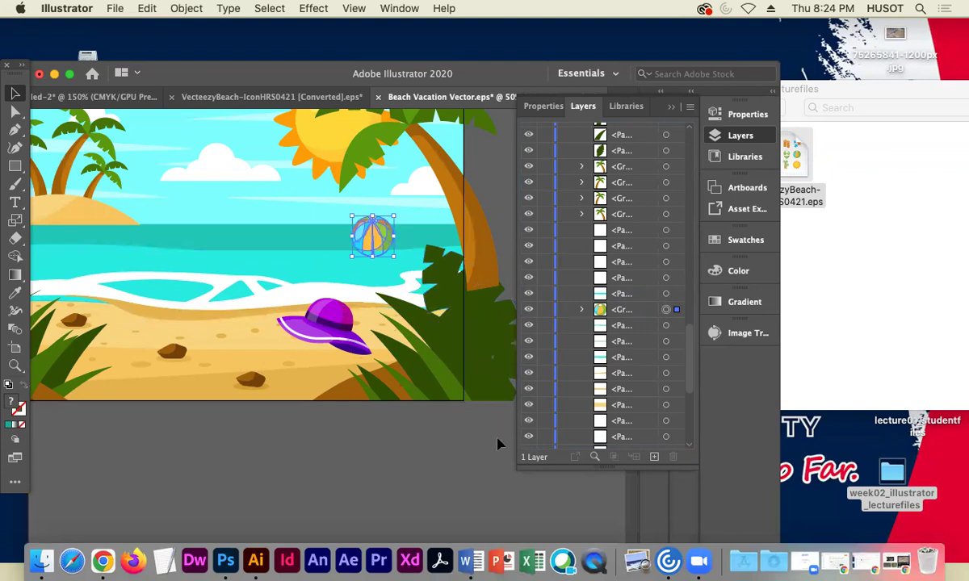
click(414, 473)
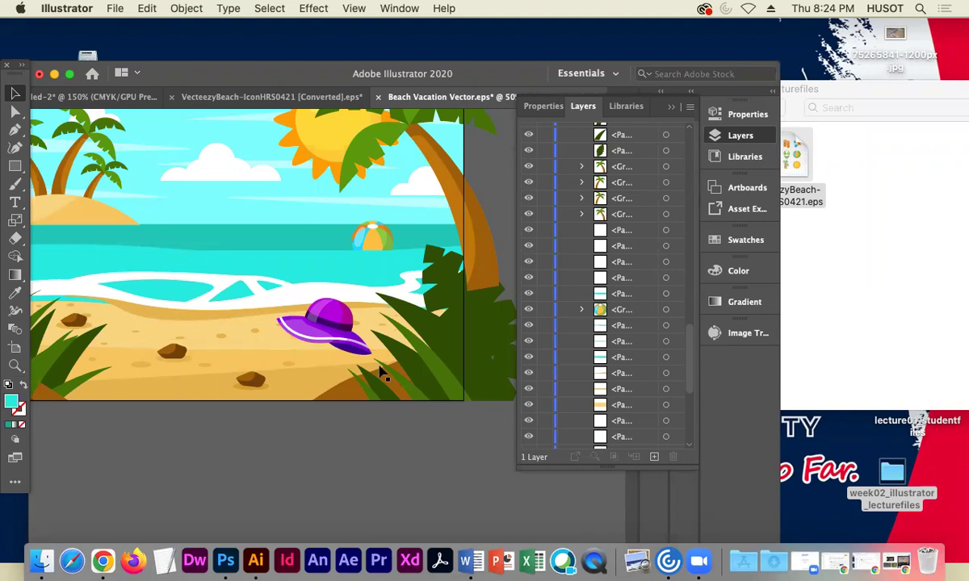
scroll(255, 268, up, 5)
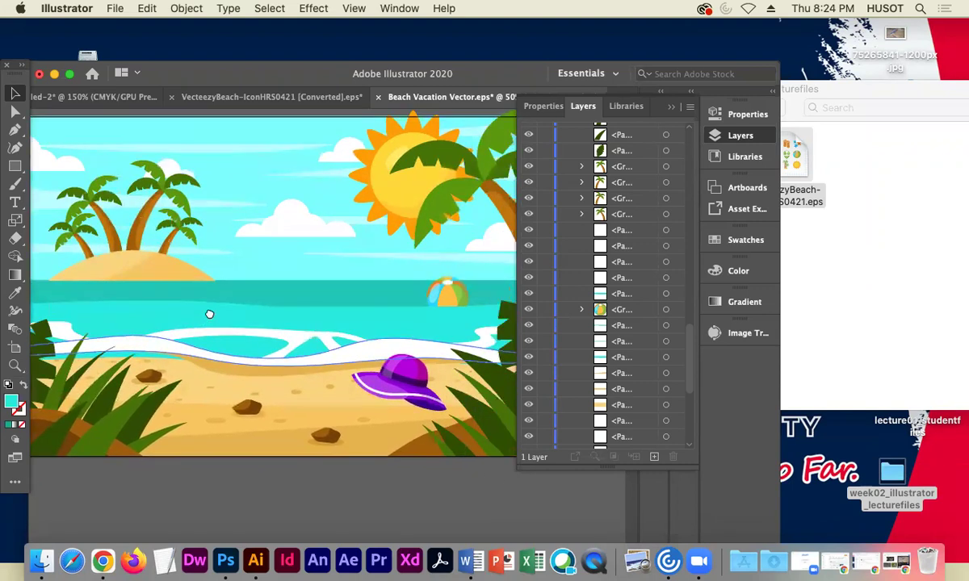
scroll(209, 314, right, 3)
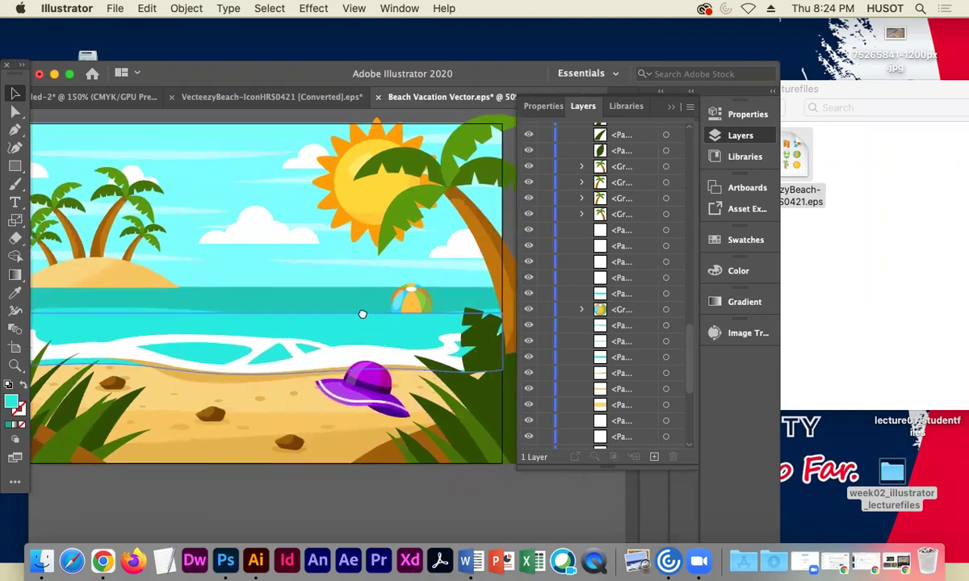
scroll(362, 314, left, 3)
scroll(352, 180, up, 2)
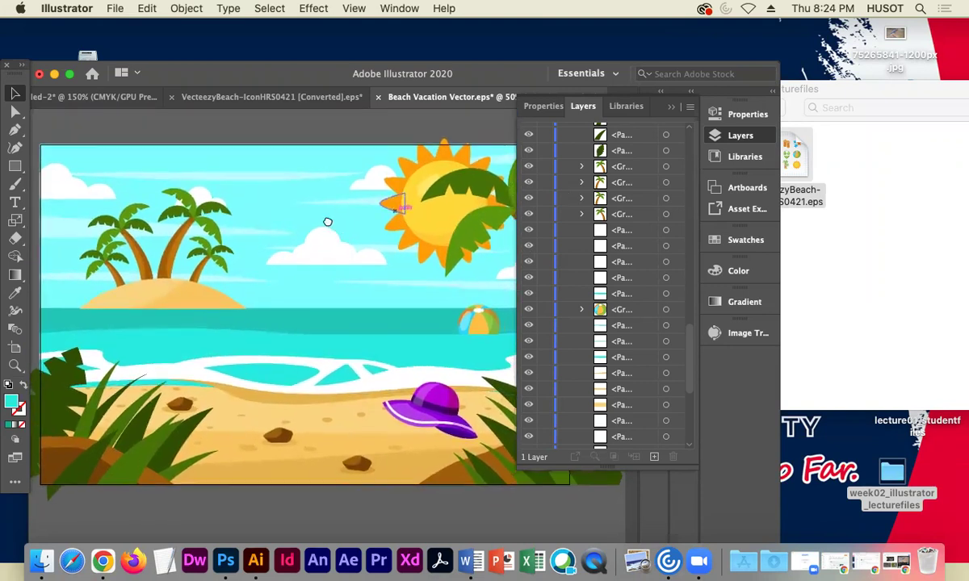
scroll(327, 222, right, 2)
scroll(337, 227, up, 2)
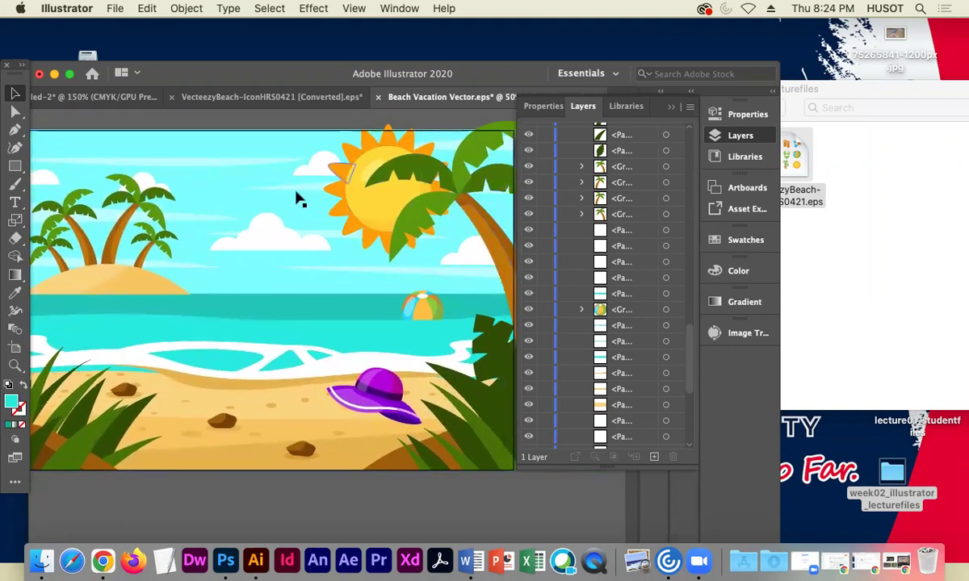
Copy the starfish group from the VecteezyBeach-IconHRS0421 file and paste it into the Beach Vacation Vector scene
click(235, 98)
click(443, 158)
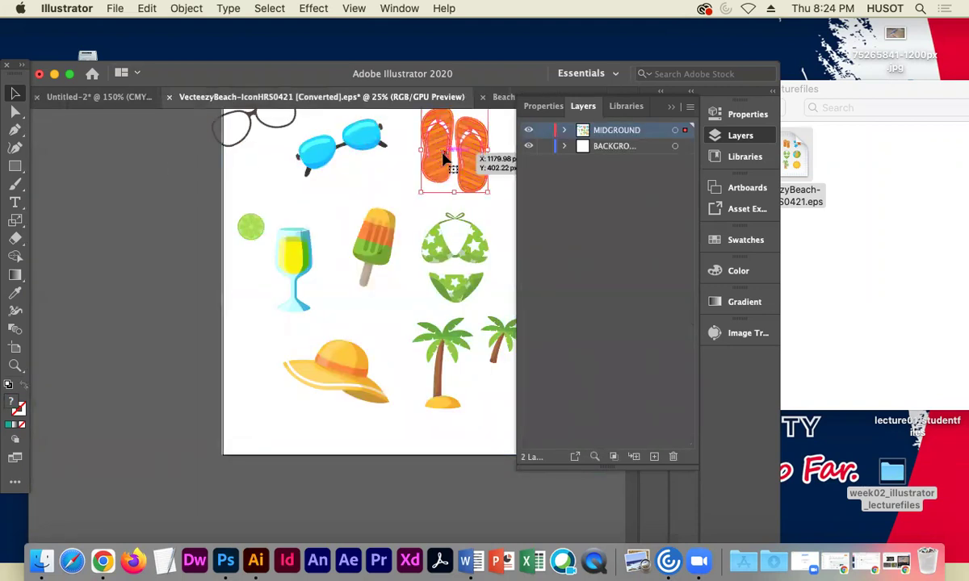
click(362, 298)
drag(362, 298, 211, 332)
click(303, 184)
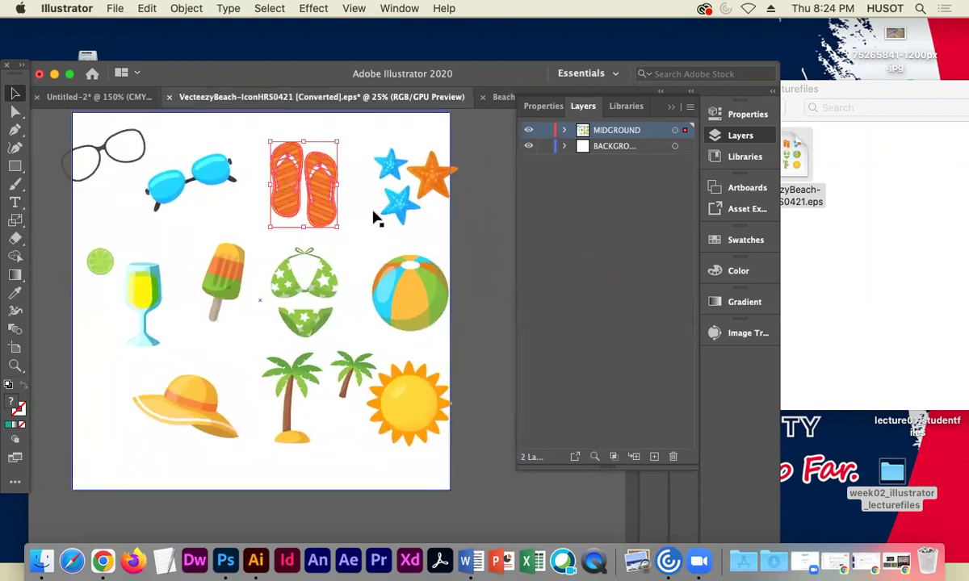
click(426, 181)
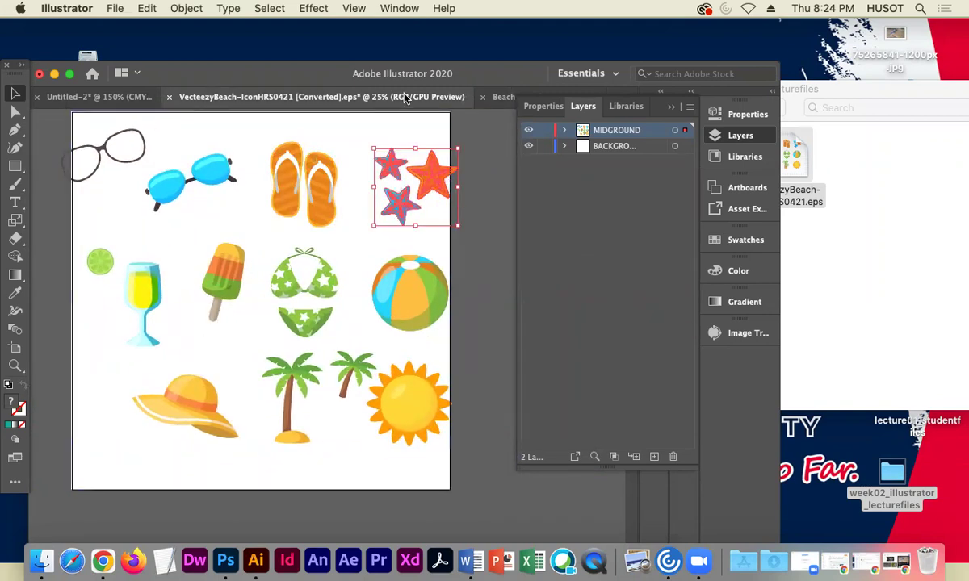
click(503, 96)
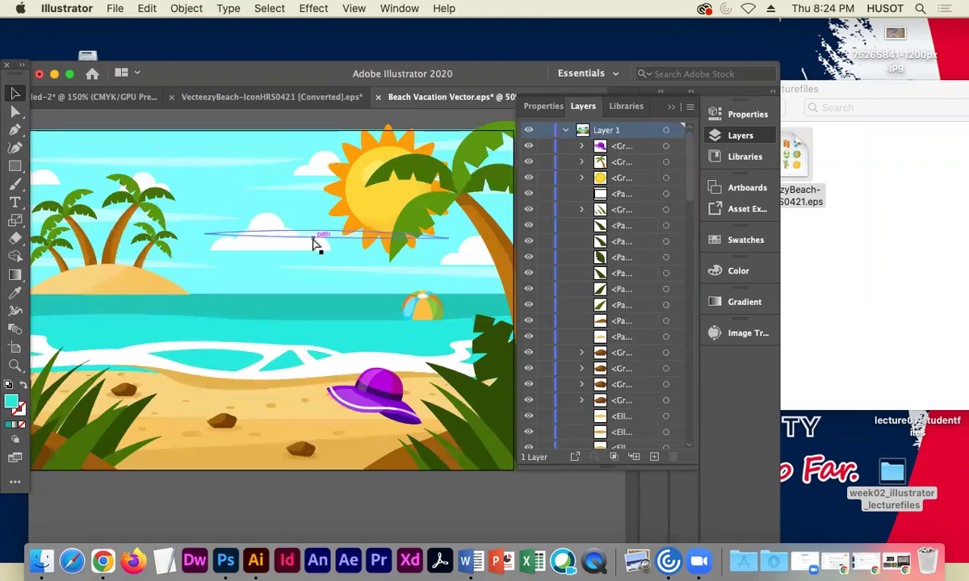
key(super+v)
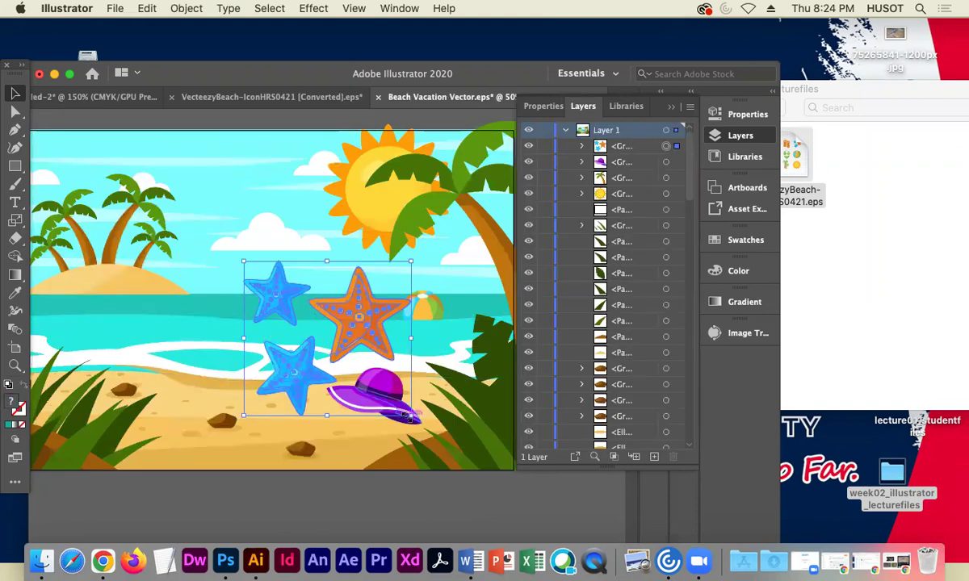
Scale the starfish group down to a small cluster and place it on the sand between the two front rocks
drag(410, 415, 313, 415)
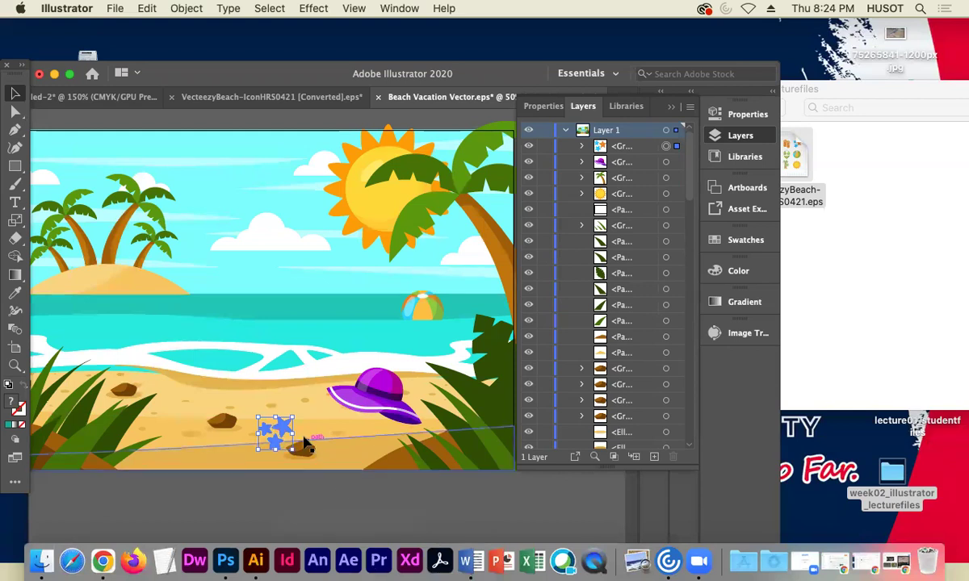
drag(284, 430, 286, 425)
click(284, 495)
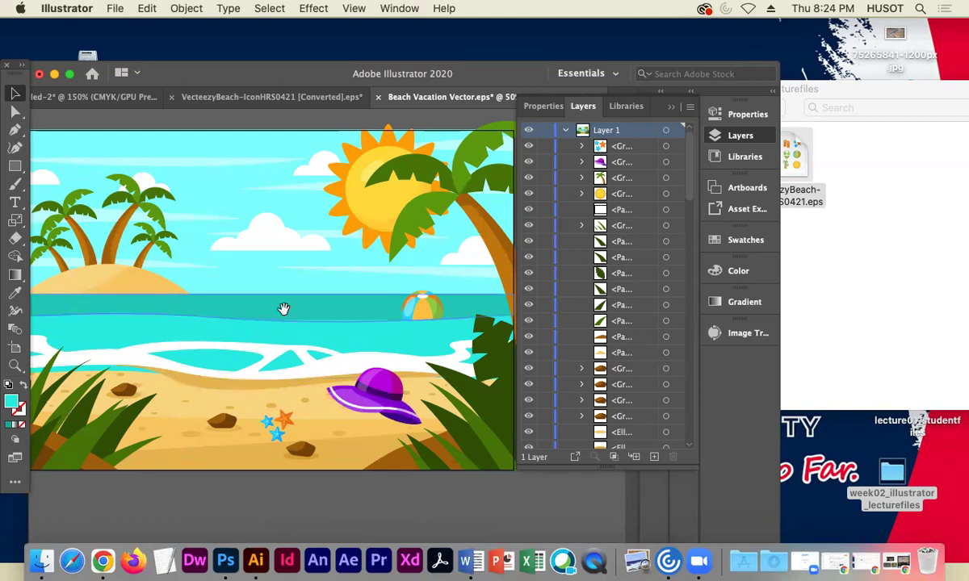
key(super+minus)
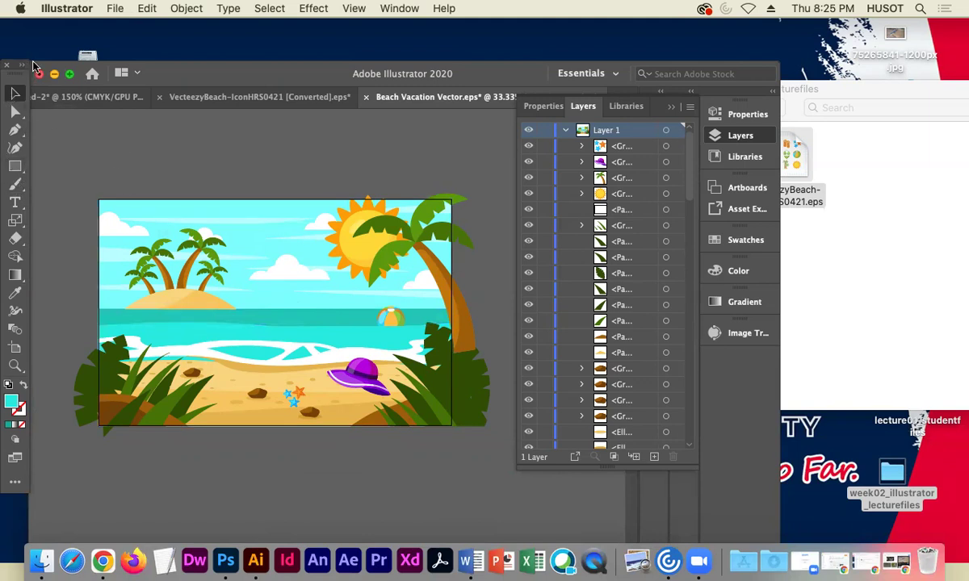
click(15, 112)
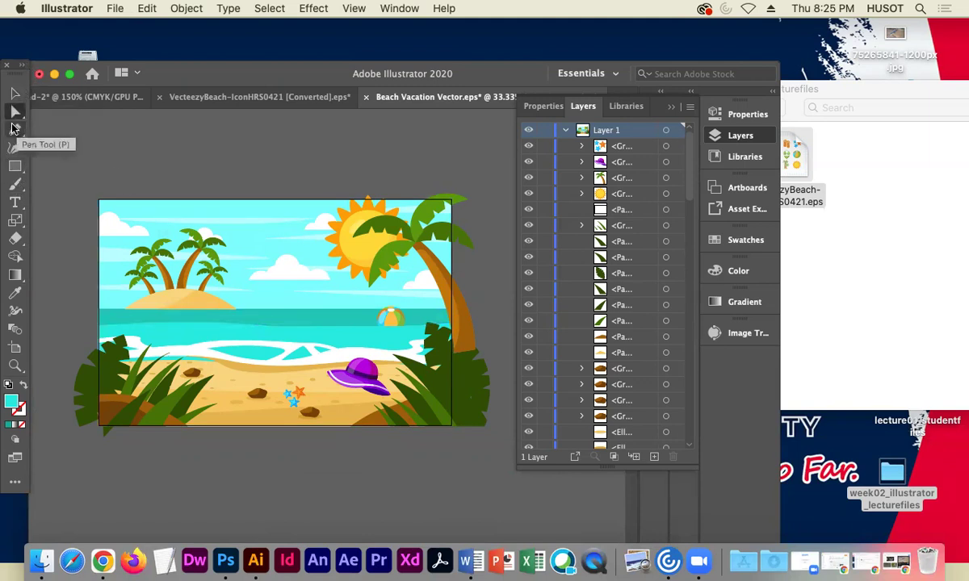
click(14, 166)
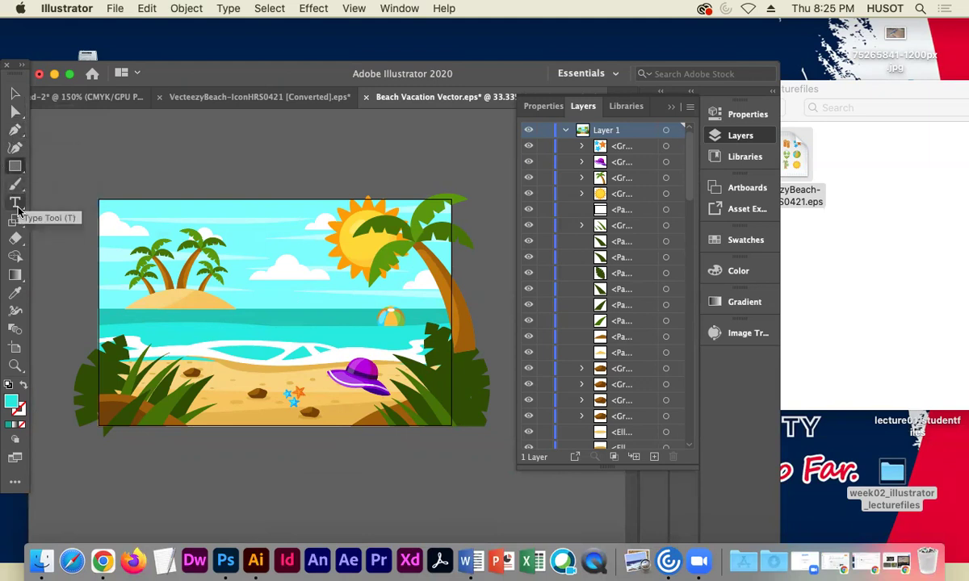
click(14, 93)
Review the VecteezyBeach-IconHRS0421 icon sheet and the Untitled-2 page with the bird, palm tree and sun artwork
click(337, 97)
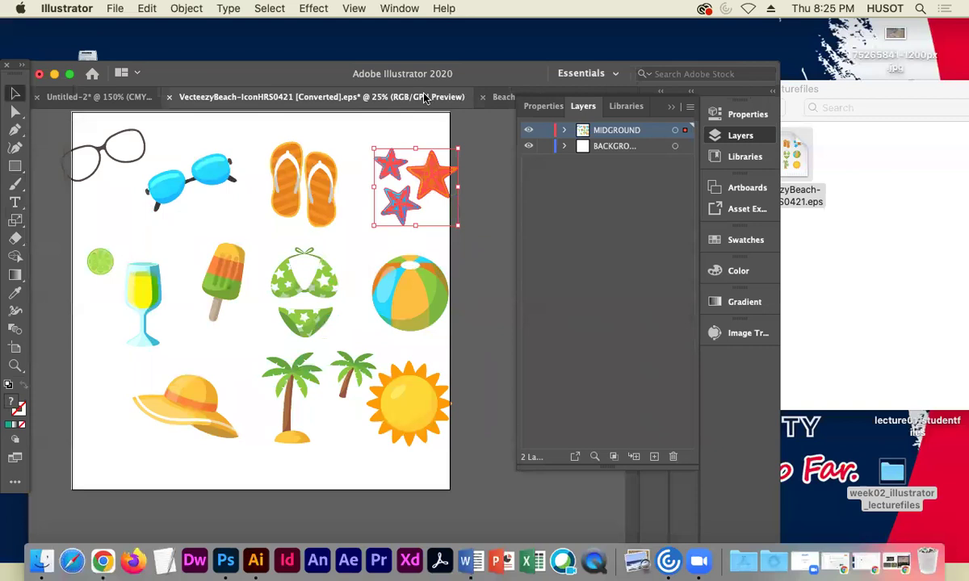
click(473, 97)
click(267, 97)
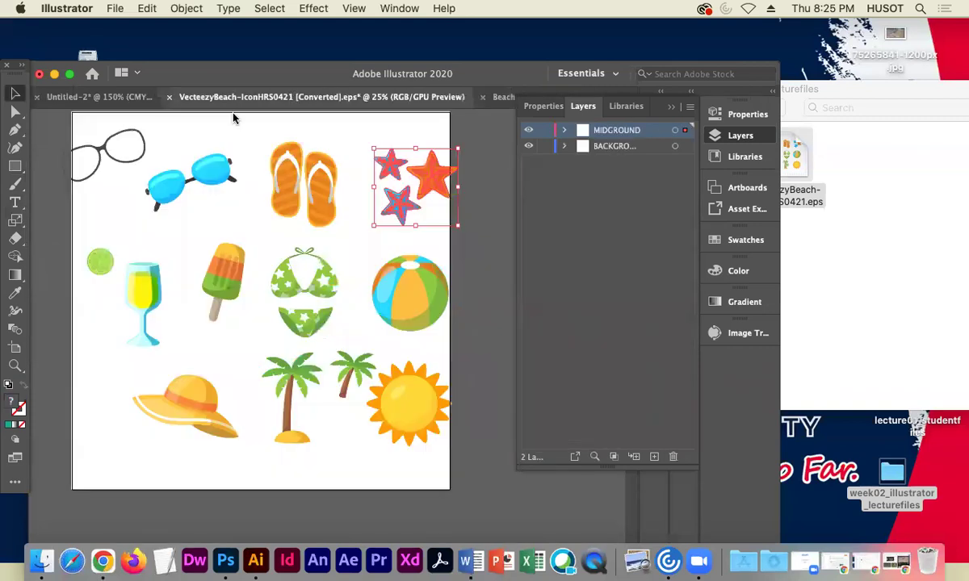
click(95, 97)
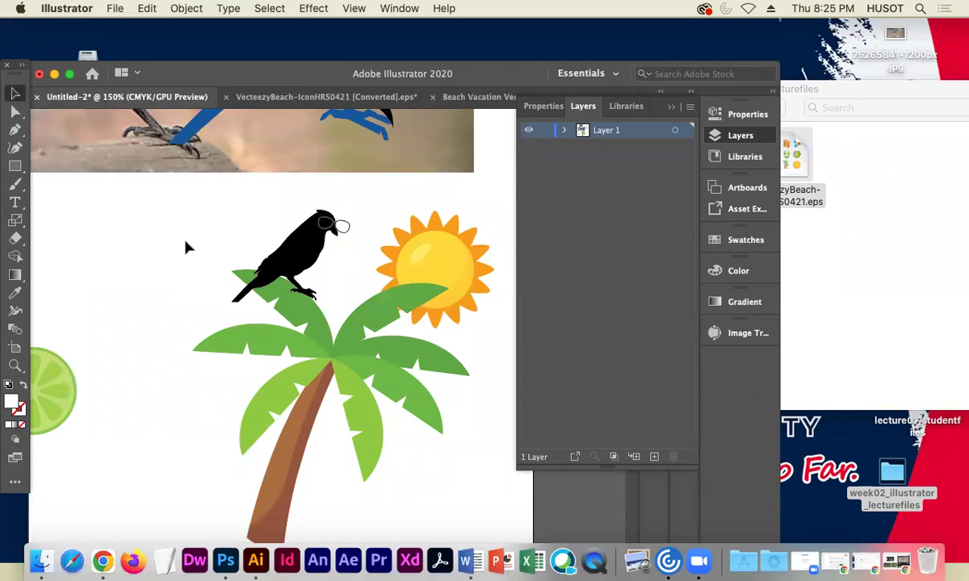
key(super+minus)
key(super+minus)
key(super+minus)
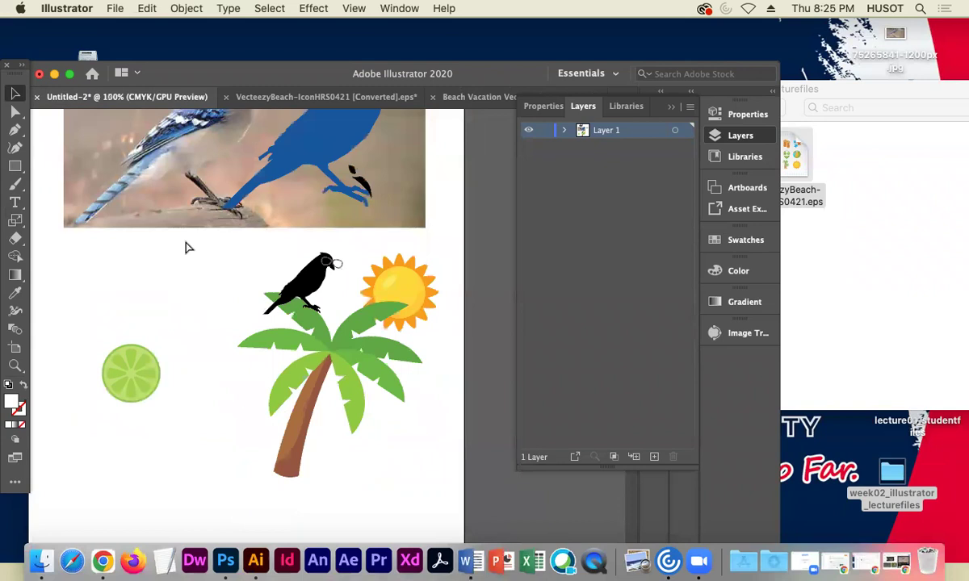
key(super+equal)
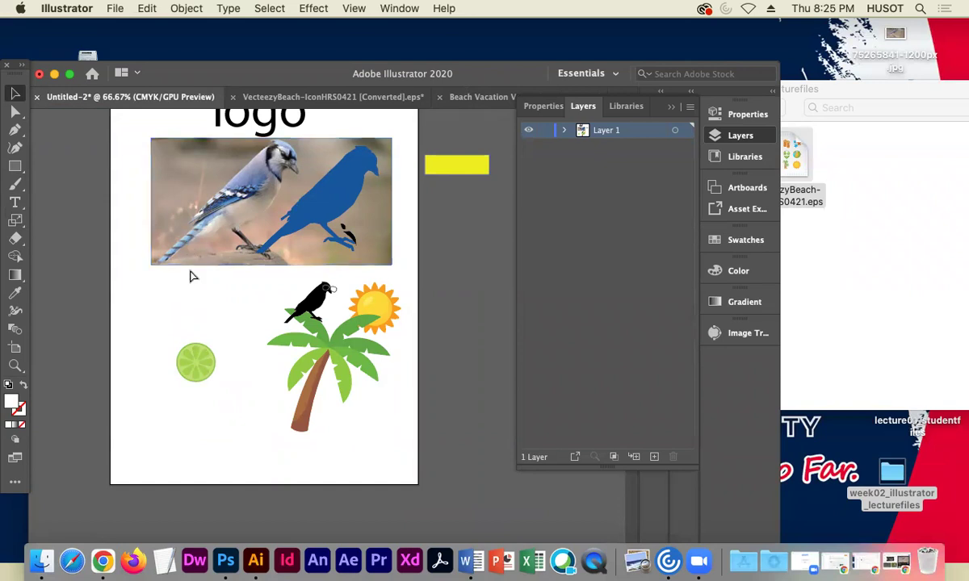
click(419, 170)
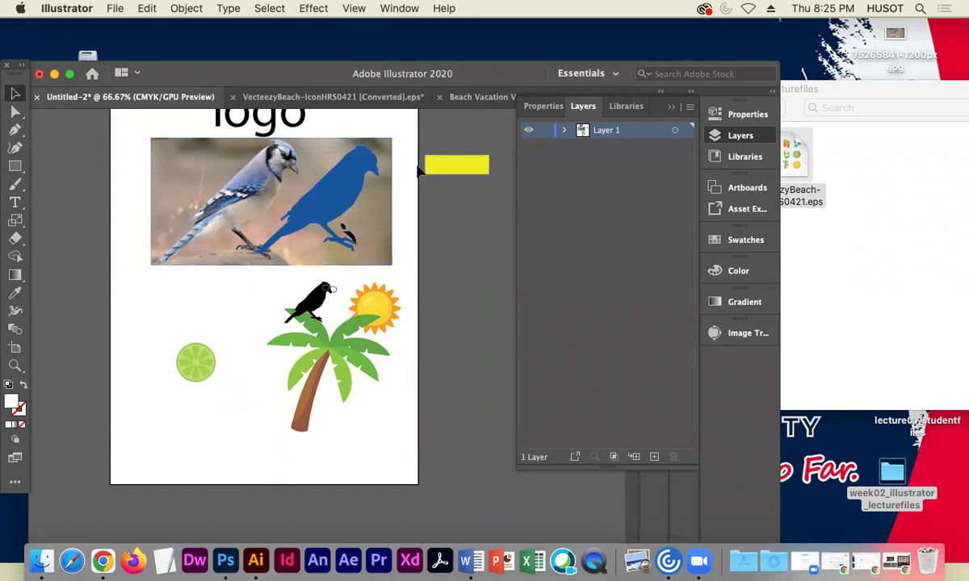
In Beach Vacation Vector, select all the scene artwork and scale it down about its centre to about 64 × 38 px
click(468, 97)
key(super+minus)
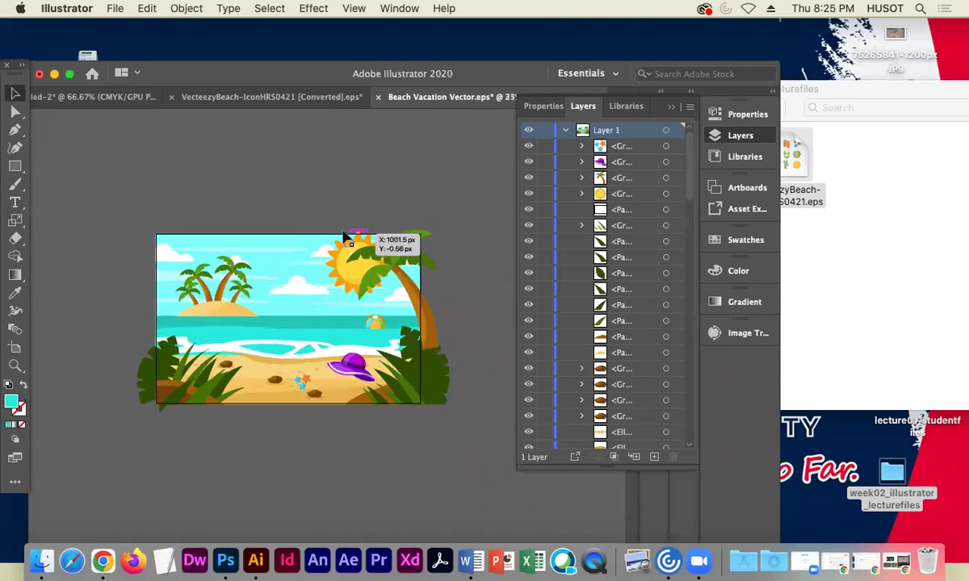
key(super+a)
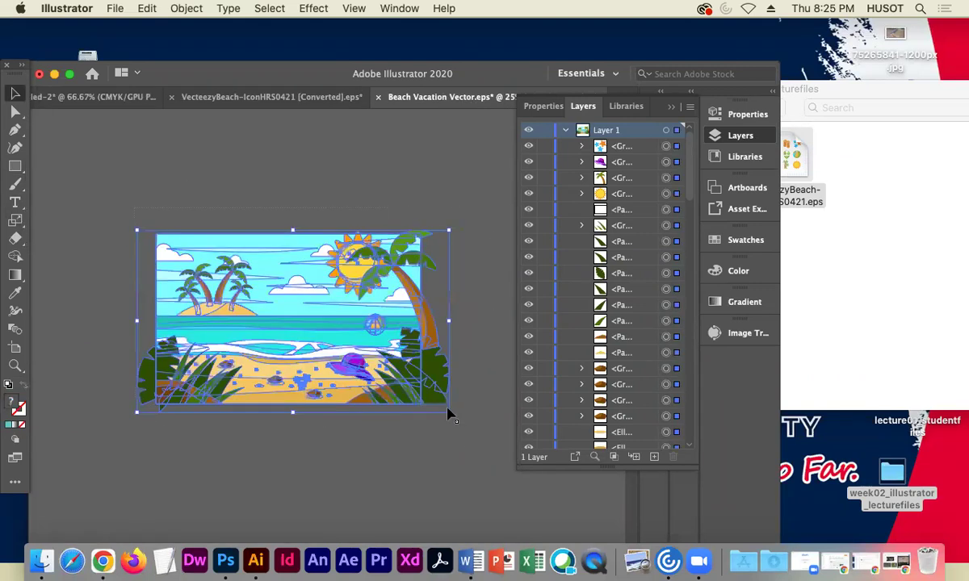
drag(449, 412, 339, 329)
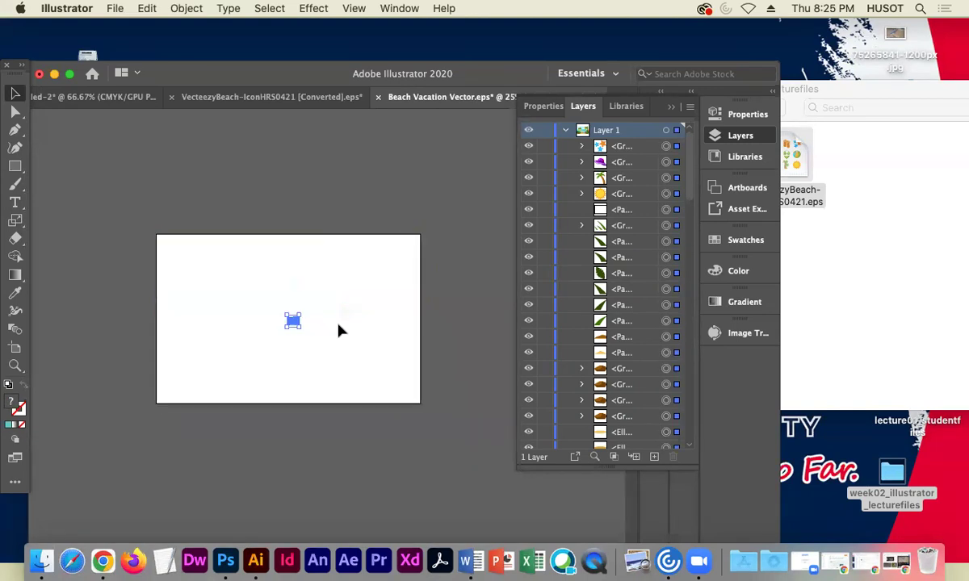
Deselect the artwork and examine the shrunken scene's detail at 800% magnification
key(super+equal)
key(super+equal)
key(super+equal)
key(super+equal)
key(super+equal)
key(super+equal)
key(super+equal)
key(super+equal)
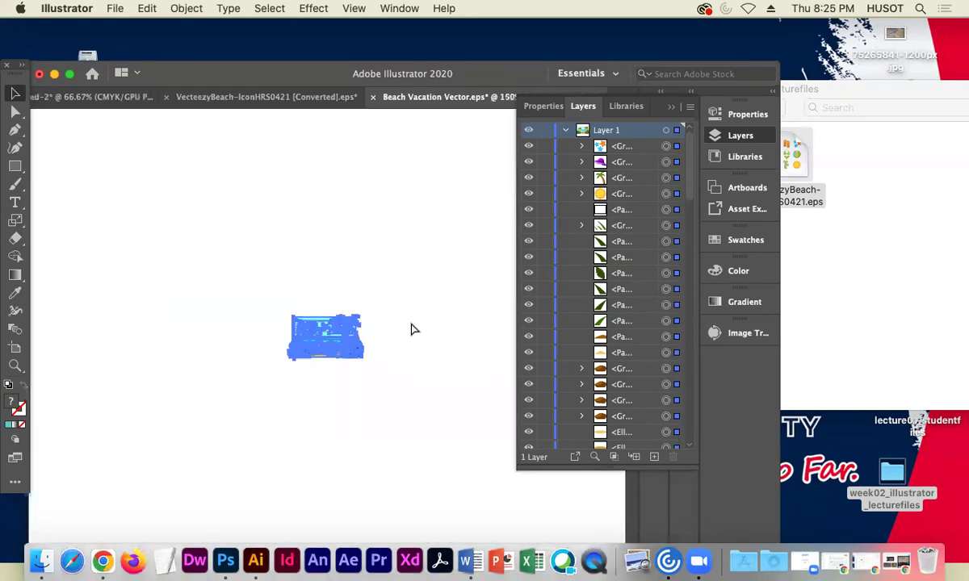
key(super+equal)
click(340, 174)
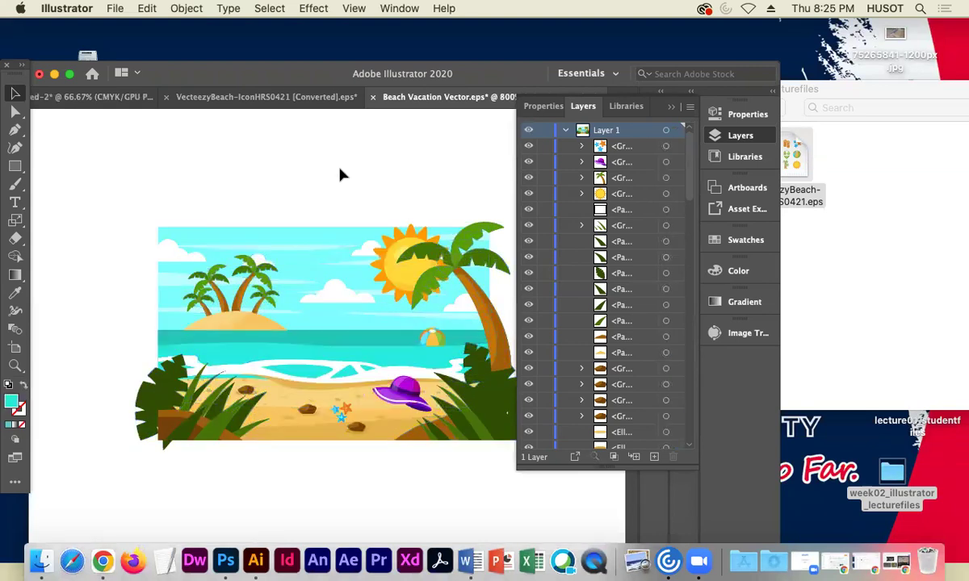
Select the entire scene again and scale it down about its centre to roughly one sixth of its size
drag(91, 201, 539, 477)
click(712, 114)
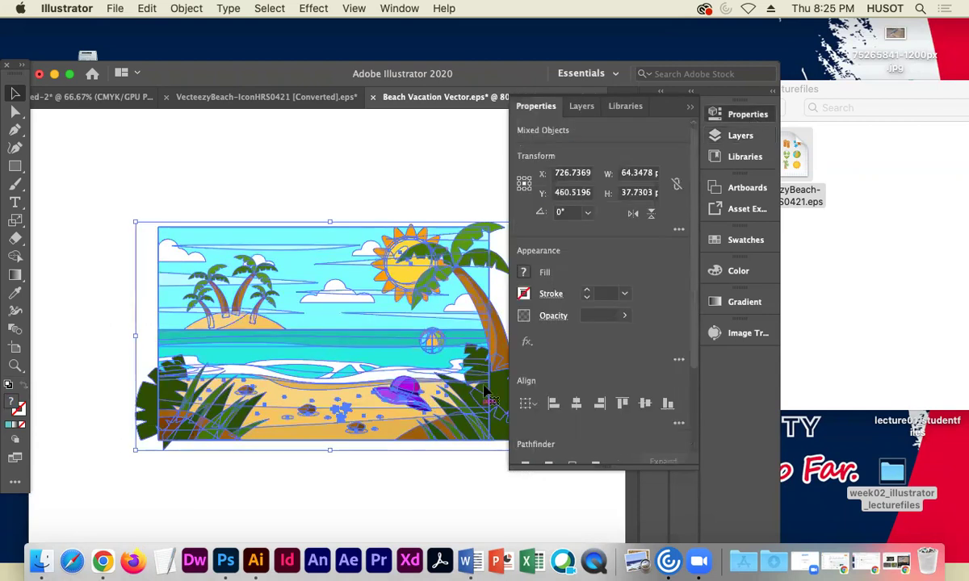
drag(136, 449, 296, 355)
click(260, 452)
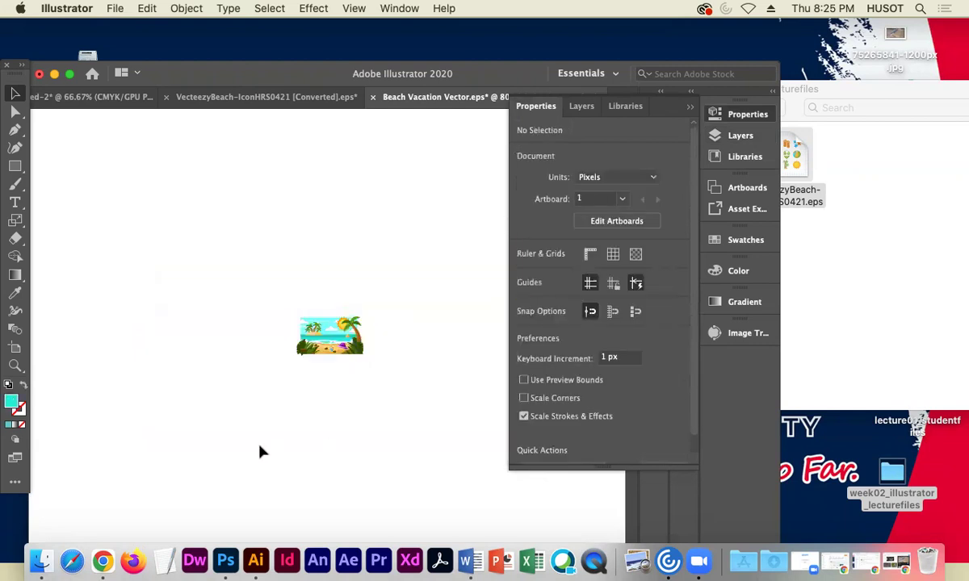
Compare the tiny scene at 4800% magnification with how it appears on the whole artboard
key(super+equal)
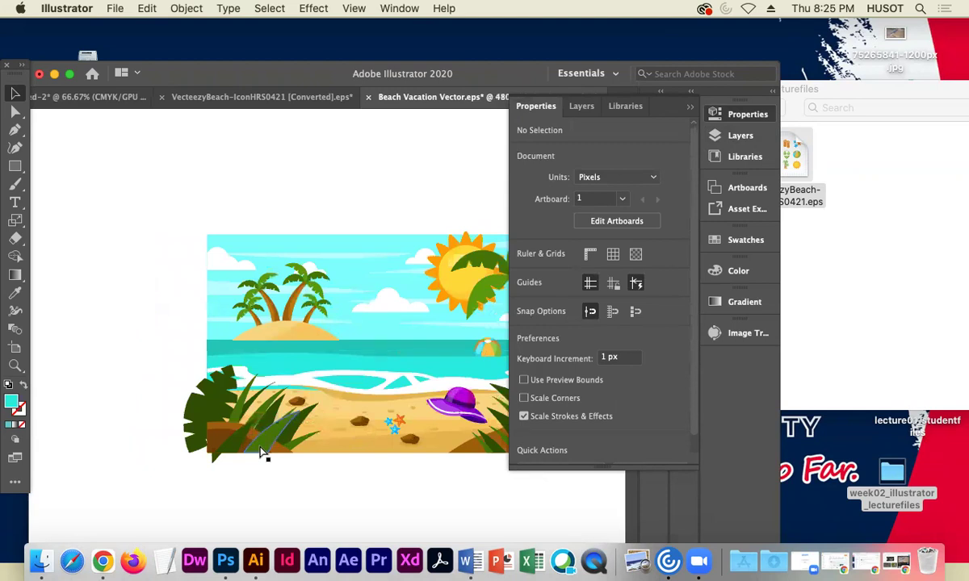
key(super+minus)
key(super+minus)
key(super+minus)
key(super+minus)
key(super+minus)
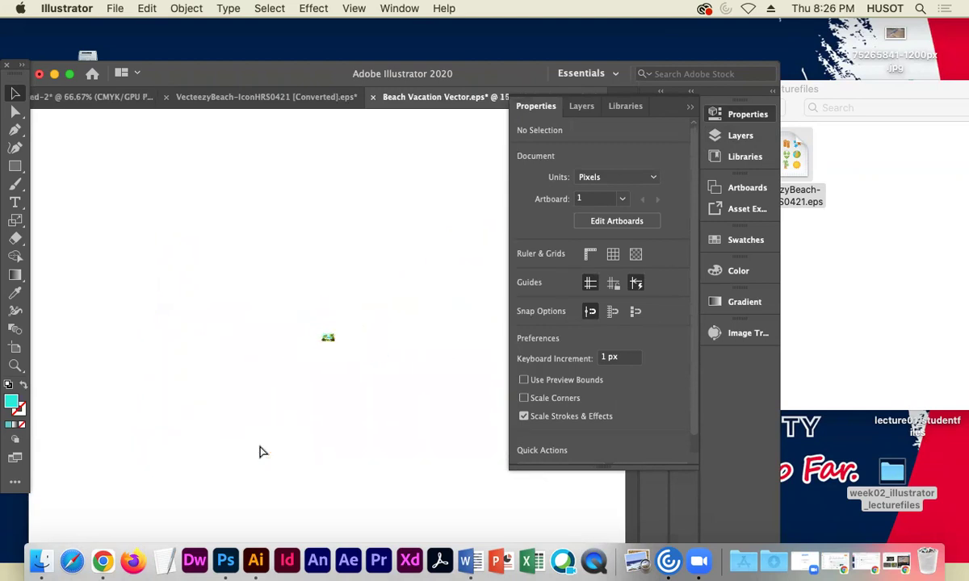
key(super+minus)
key(super+minus)
key(super+minus)
key(super+minus)
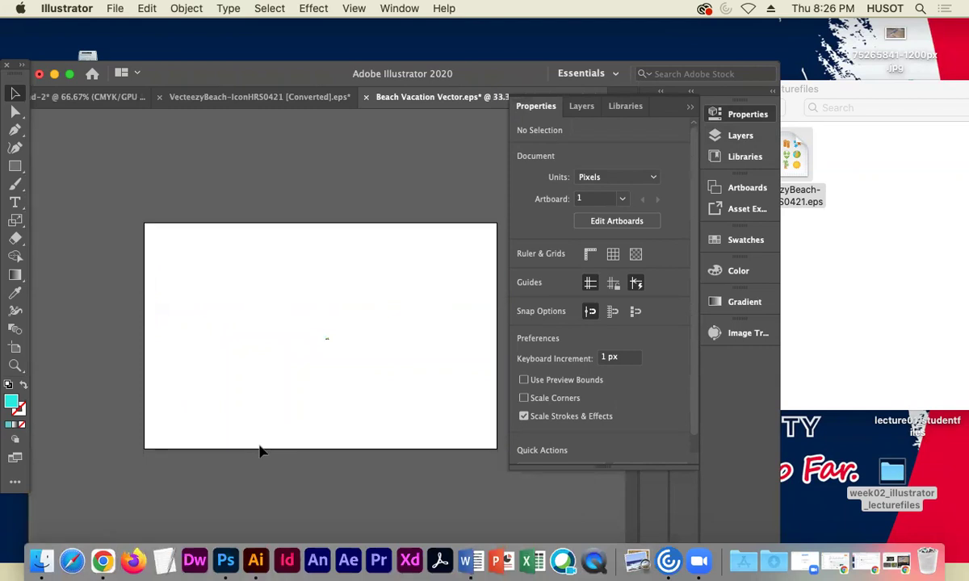
Examine the reduced scene up close, including the curved edges of the foam and sea at very high magnification
key(super+equal)
key(super+equal)
key(super+equal)
key(super+equal)
key(super+equal)
key(super+equal)
key(super+equal)
key(super+equal)
key(super+equal)
key(super+equal)
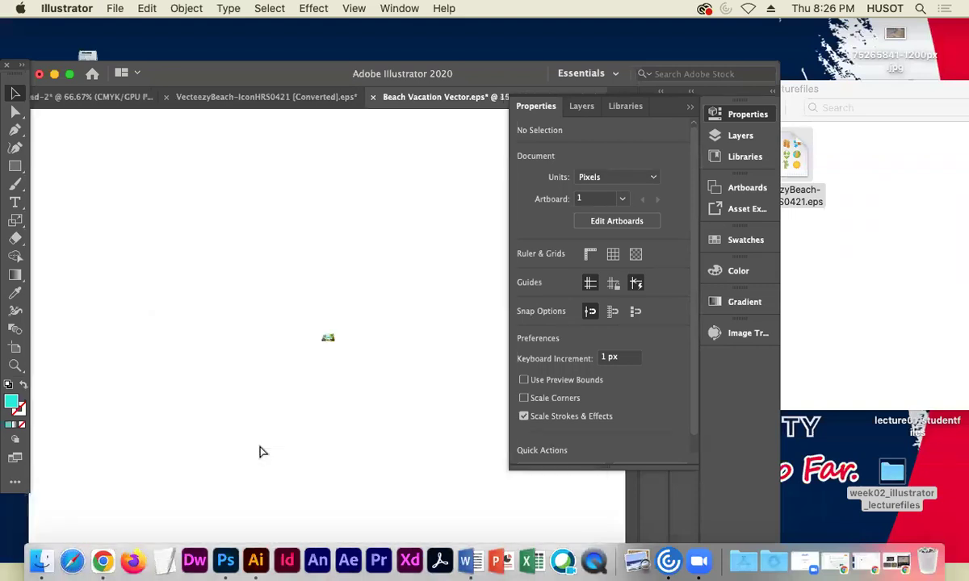
key(super+equal)
key(super+equal)
key(super+equal)
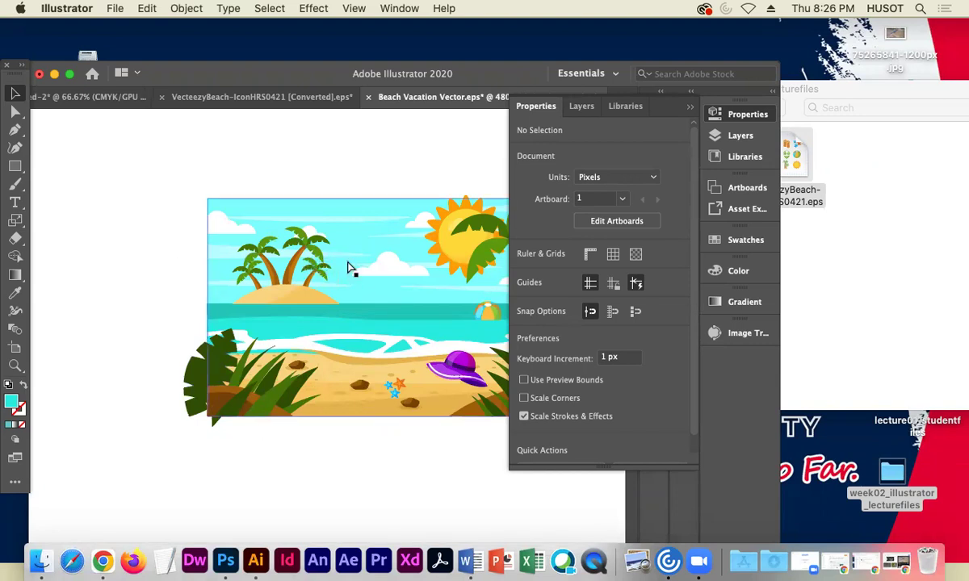
key(super+equal)
key(super+equal)
key(super+equal)
key(super+equal)
key(super+equal)
key(super+equal)
key(super+equal)
key(super+equal)
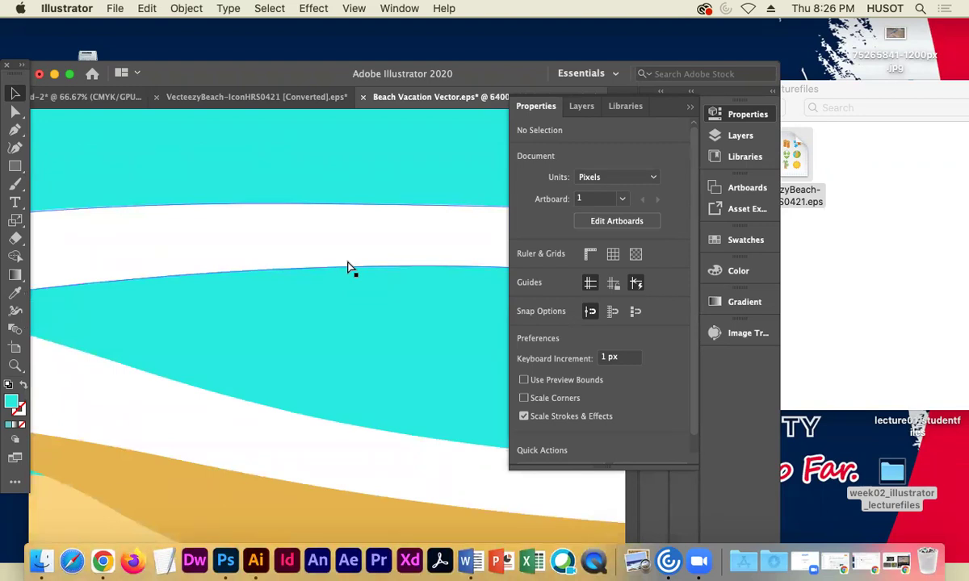
Shift the Illustrator window clear of the floating toolbar and collapse the Properties panel to uncover the canvas
drag(495, 83, 539, 84)
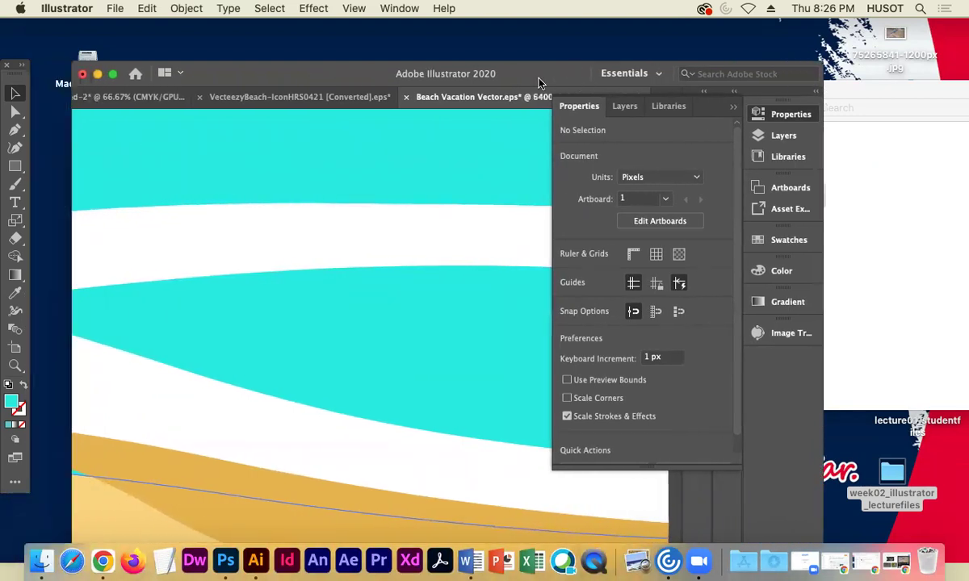
click(734, 107)
scroll(498, 218, down, 10)
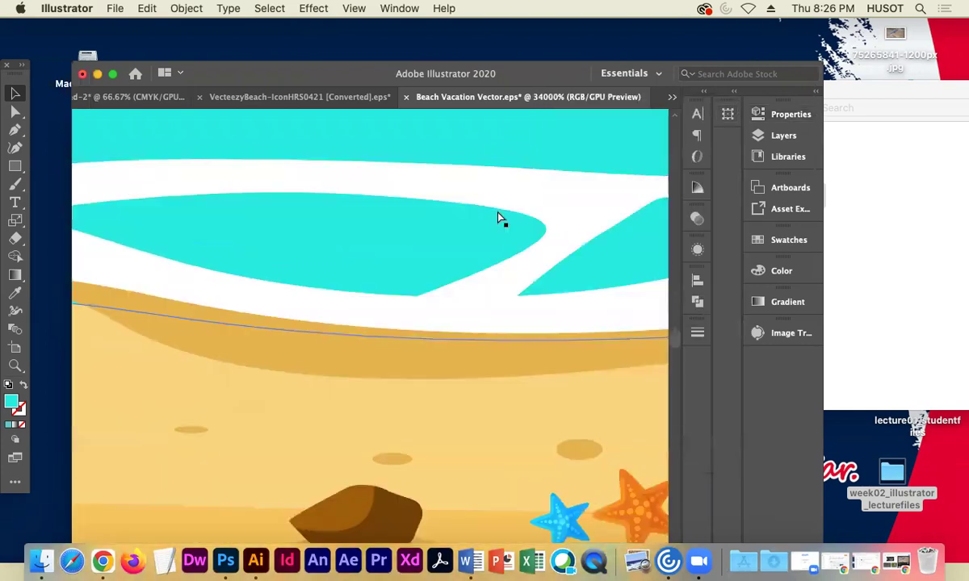
Compare the whole reduced scene at 100% with its detail at 6400% magnification
key(super+minus)
key(super+minus)
key(super+minus)
key(super+minus)
key(super+minus)
key(super+minus)
key(super+minus)
key(super+minus)
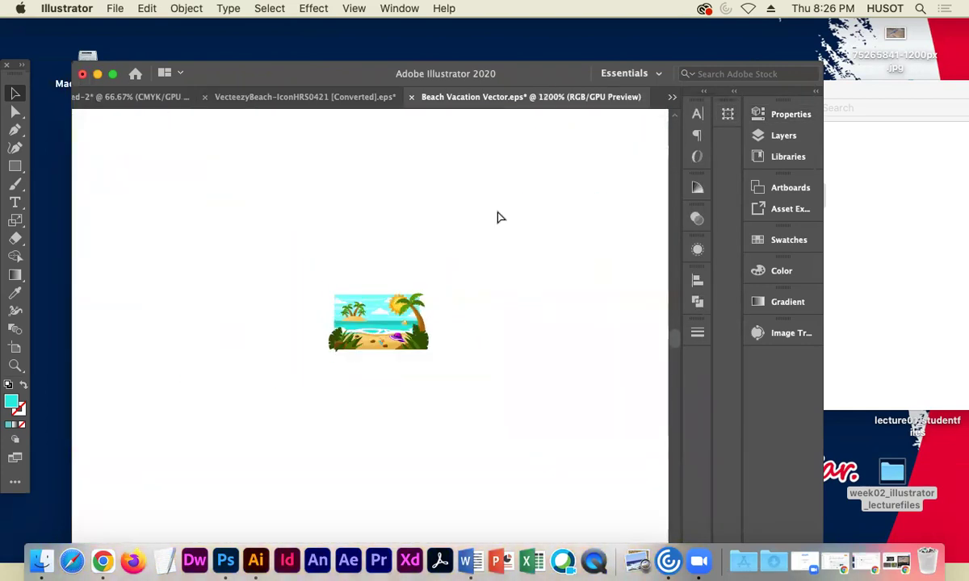
key(super+minus)
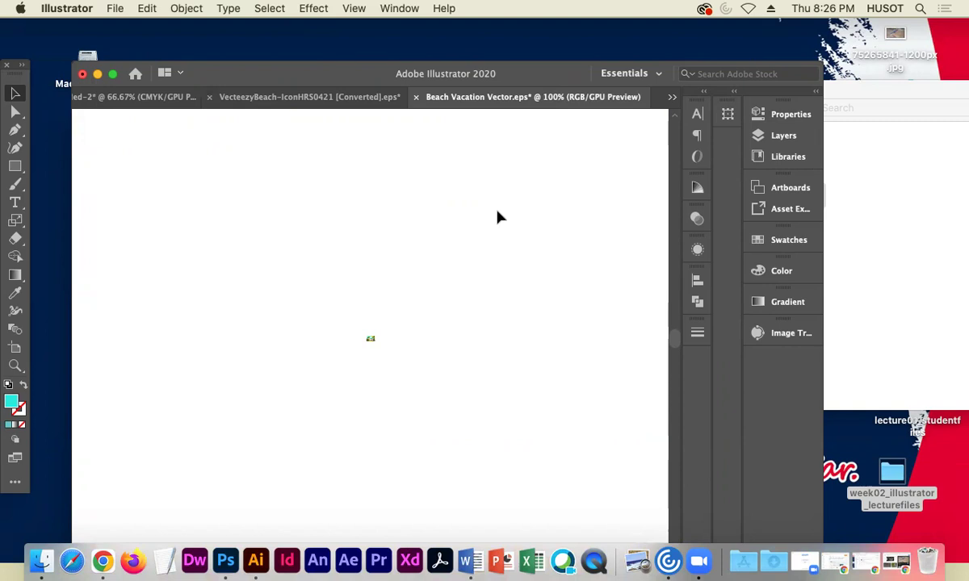
key(super+equal)
key(super+equal)
key(super+equal)
key(super+equal)
key(super+equal)
key(super+equal)
key(super+equal)
key(super+equal)
key(super+equal)
key(super+equal)
key(super+equal)
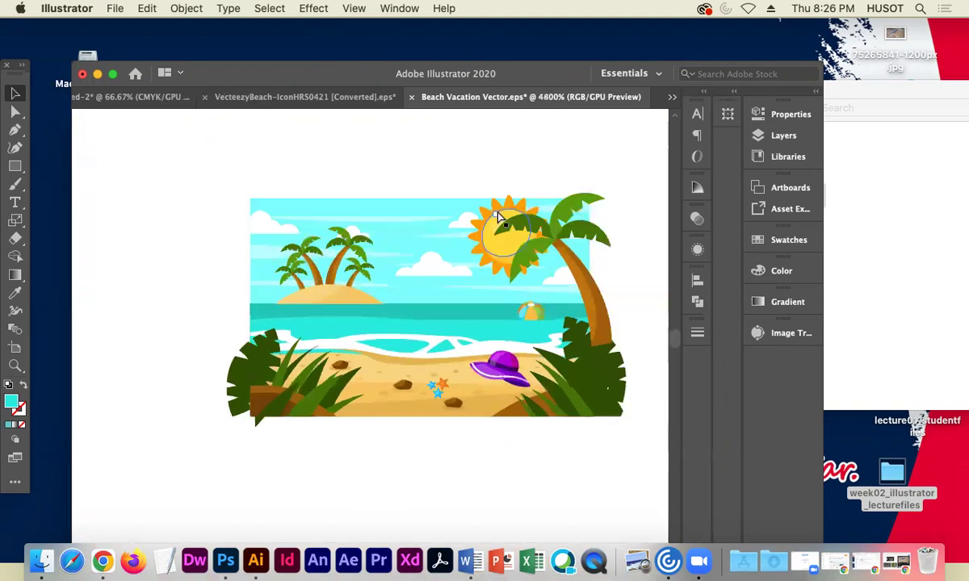
key(super+minus)
key(super+equal)
key(super+equal)
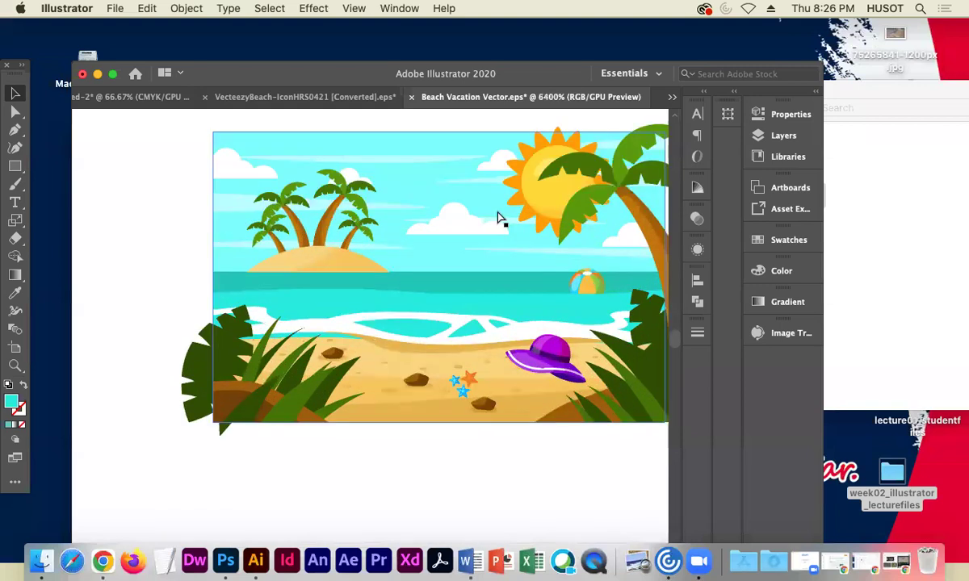
Select all of the miniature scene and scale it down a third time to about a quarter of its size
key(super+minus)
key(super+minus)
key(super+minus)
key(super+minus)
key(super+minus)
key(super+minus)
key(super+minus)
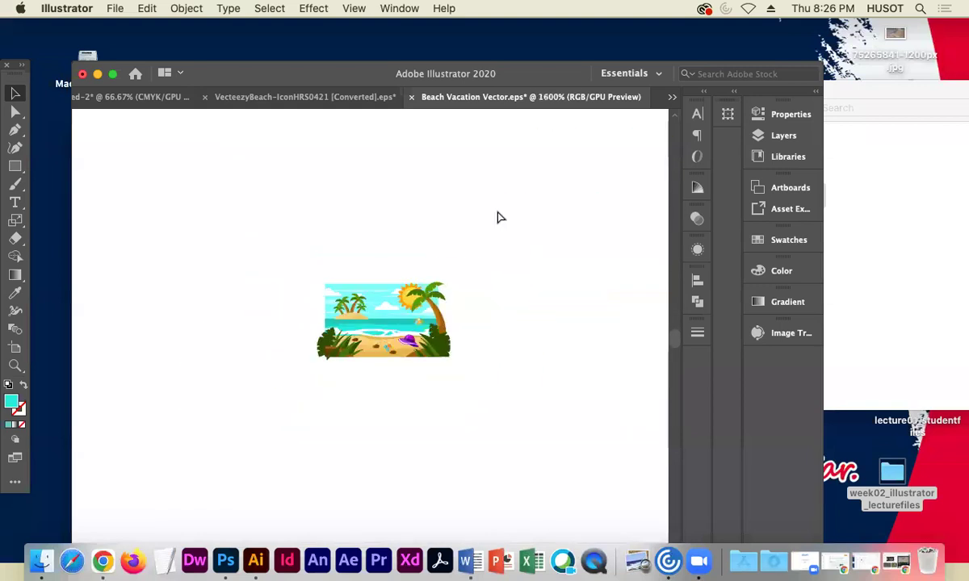
key(super+equal)
key(super+equal)
key(super+equal)
key(super+equal)
key(super+equal)
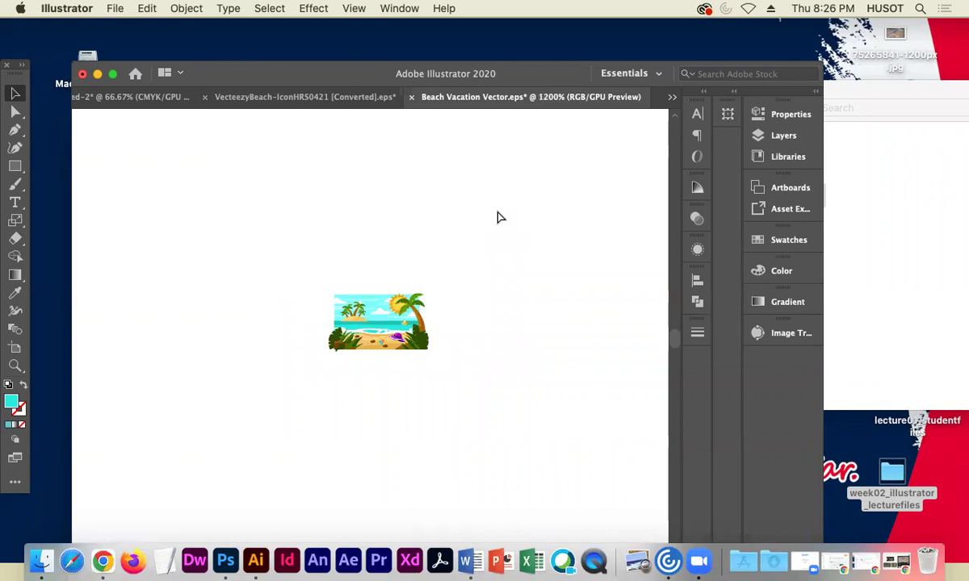
drag(225, 211, 438, 335)
Deselect the artwork and compare the newly shrunken scene at 100% and at 25500% magnification
scroll(539, 315, up, 5)
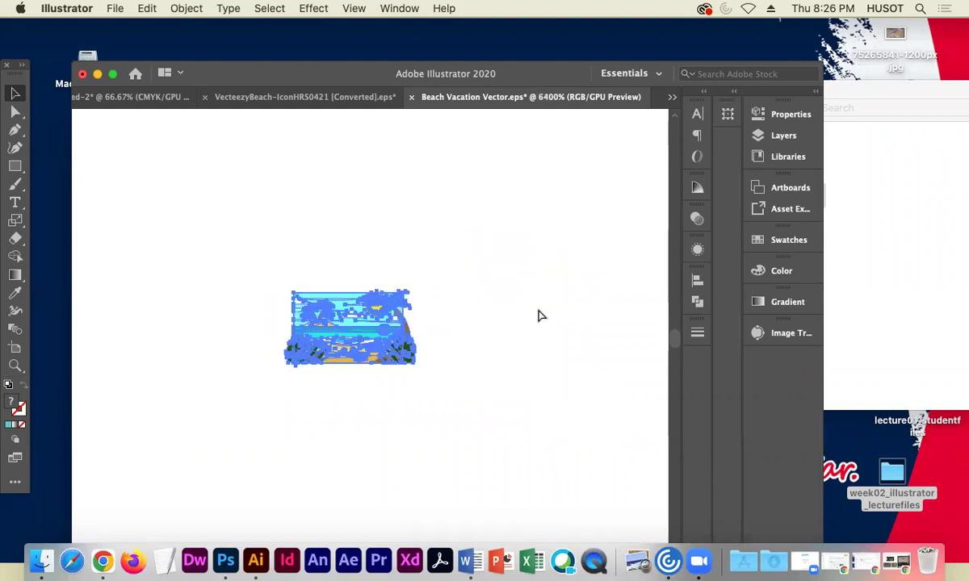
scroll(539, 315, up, 2)
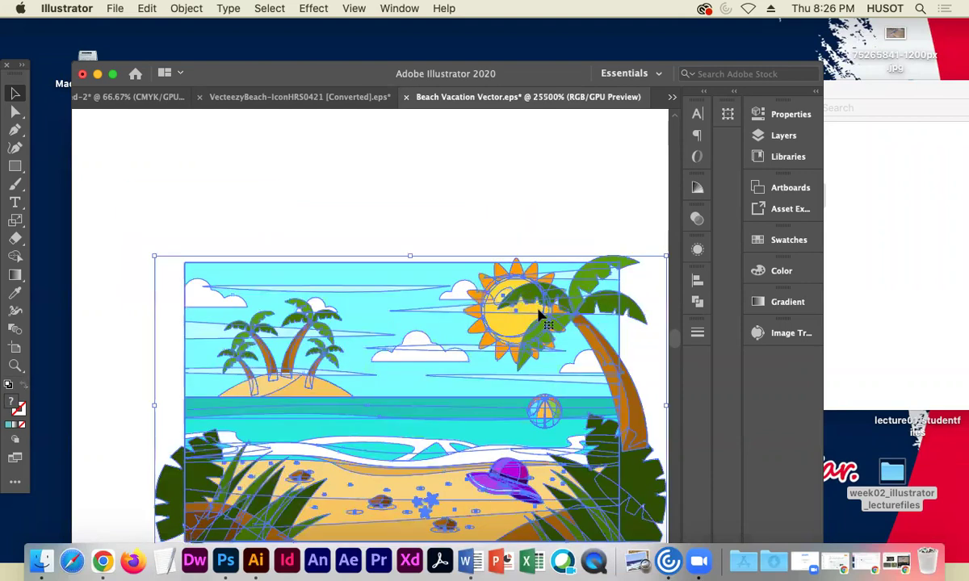
click(310, 198)
scroll(309, 198, down, 5)
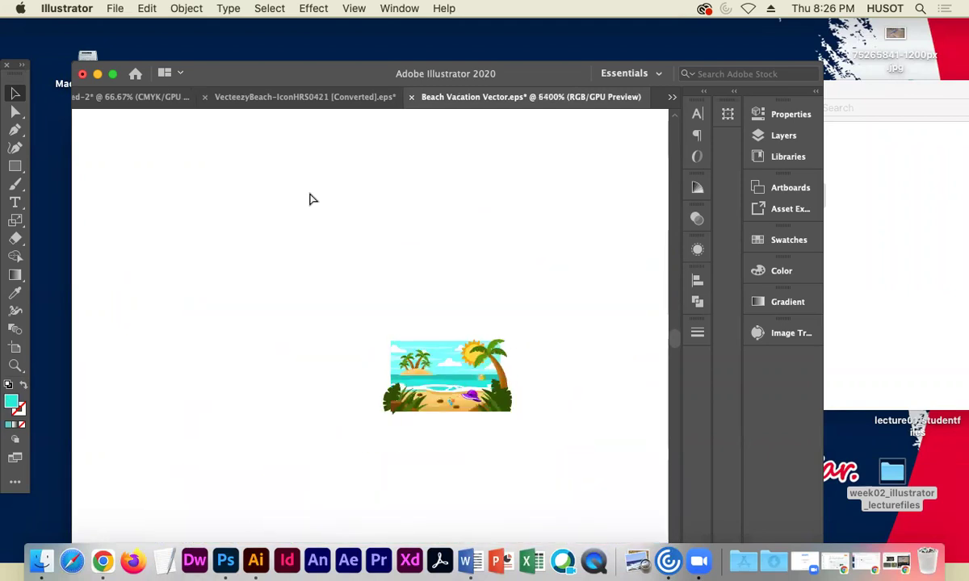
scroll(309, 199, down, 3)
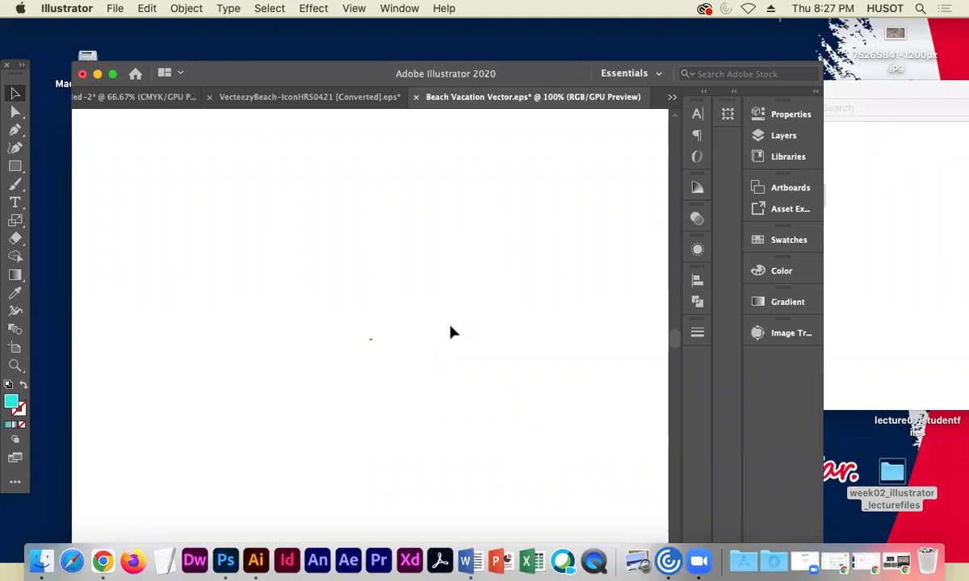
scroll(452, 332, up, 10)
scroll(452, 332, up, 3)
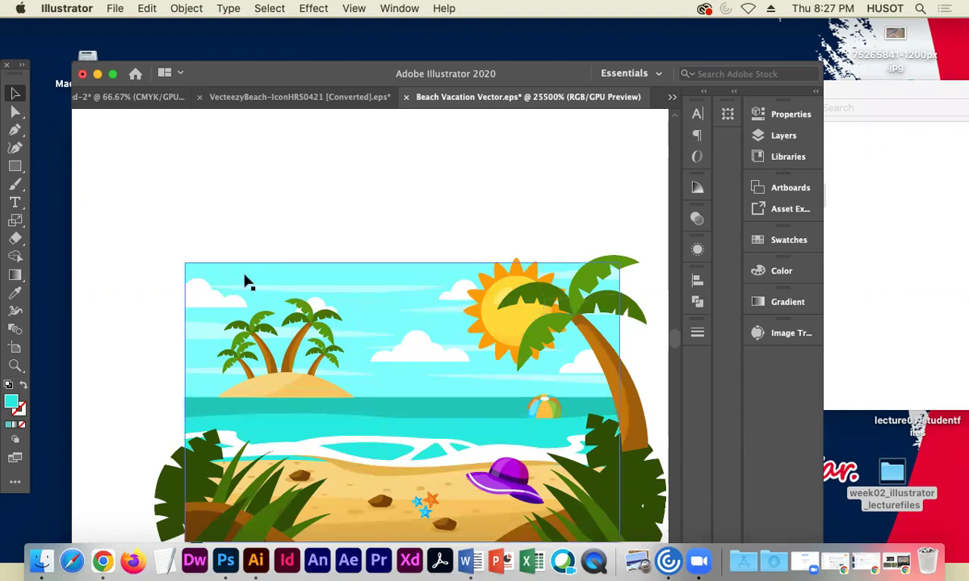
Examine the shrunken beach scene's detail at 34000% magnification and compare it with the same artwork at 400%
scroll(249, 325, up, 3)
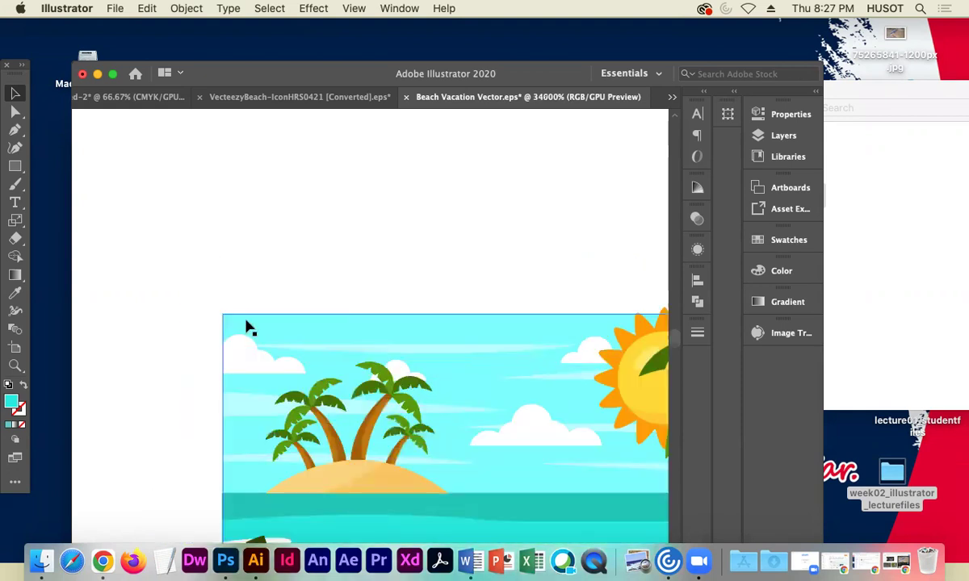
scroll(249, 325, down, 5)
scroll(249, 325, right, 3)
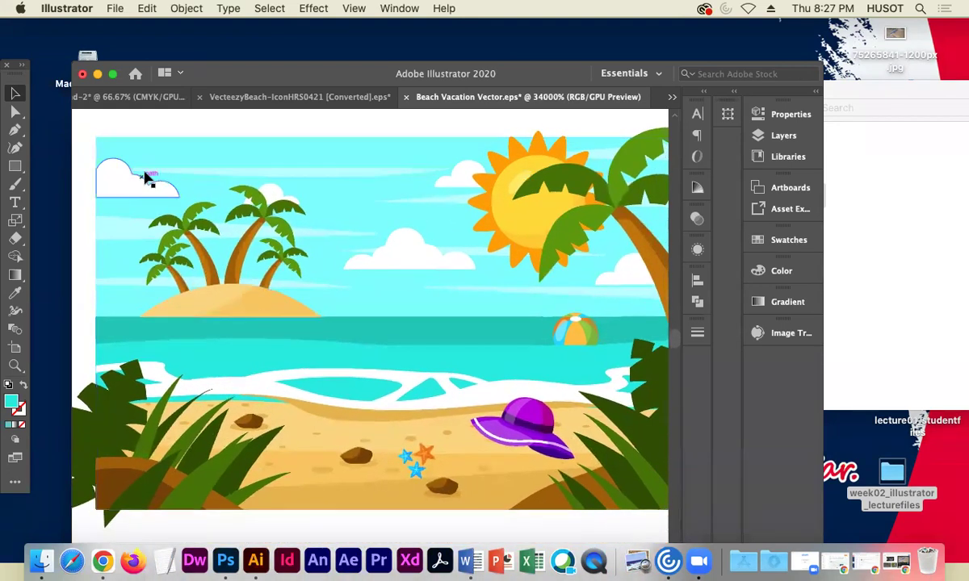
key(super+minus)
key(super+minus)
key(super+minus)
key(super+minus)
key(super+minus)
key(super+minus)
key(super+minus)
key(super+minus)
key(super+minus)
key(super+minus)
key(super+minus)
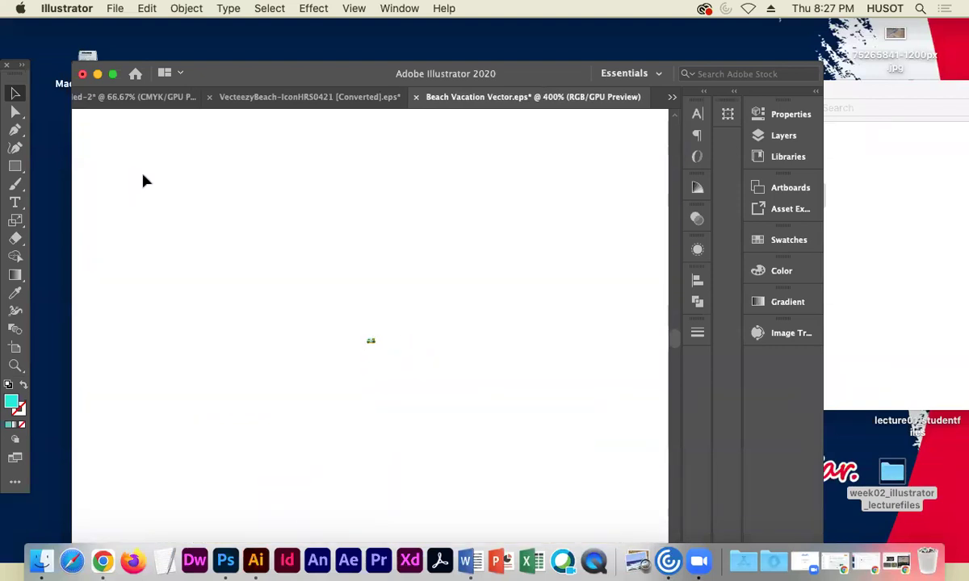
Reposition the document window beside the floating toolbar so that its status bar clears the Dock
drag(206, 79, 191, 55)
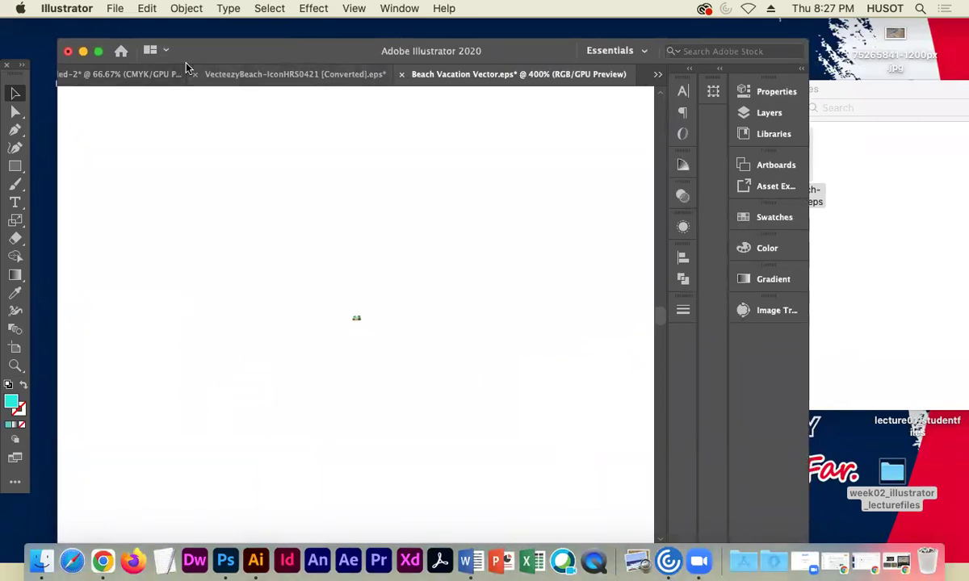
drag(185, 61, 166, 71)
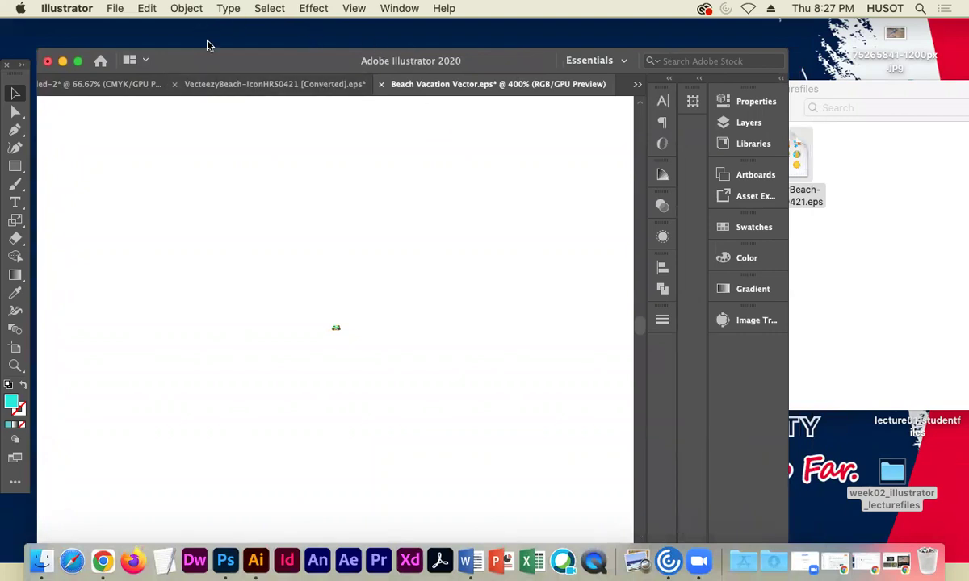
drag(171, 67, 167, 34)
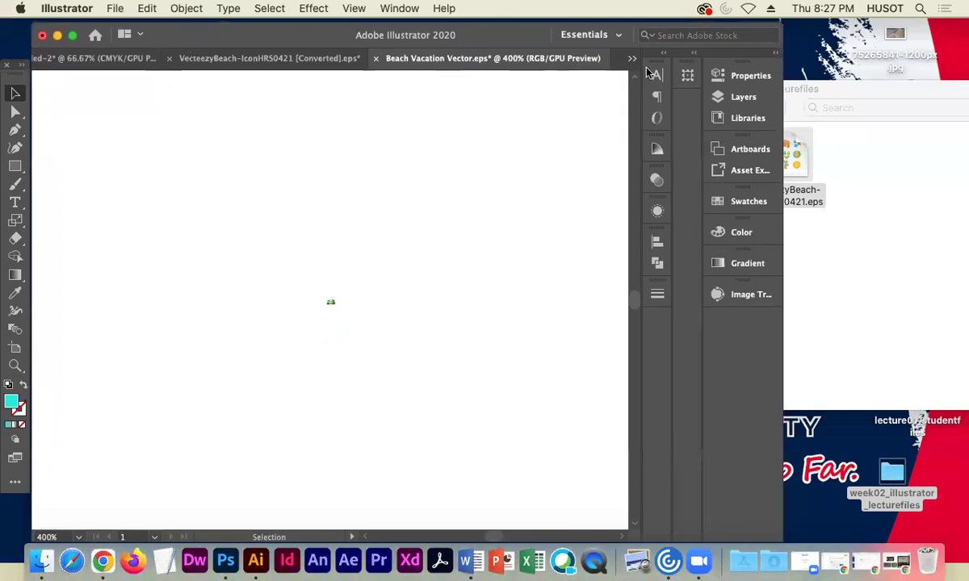